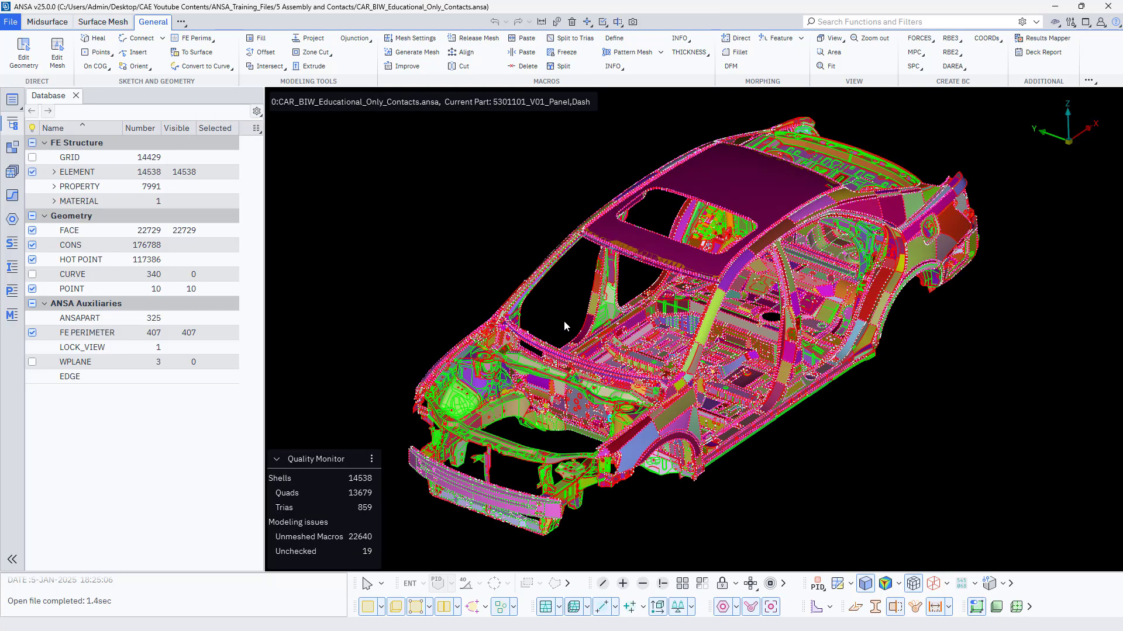
- Examine the car body model, looking closely at the front bumper beam and the engine-bay structure around it
scroll(564, 320, down, 4)
ctrl+middle_drag(564, 321, 613, 345)
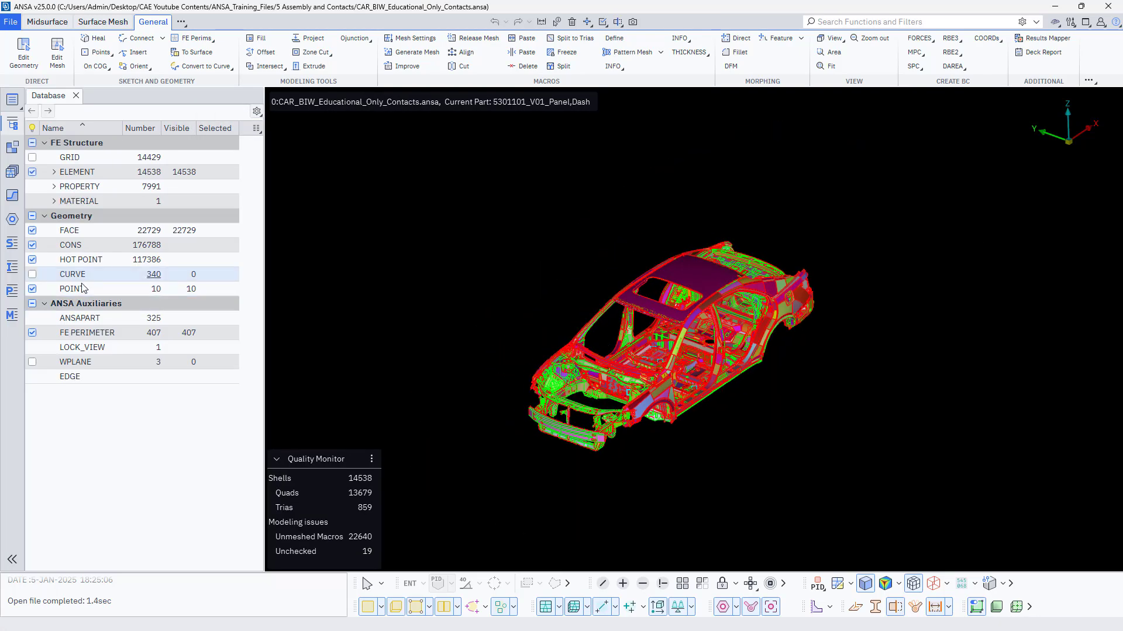
scroll(574, 431, up, 5)
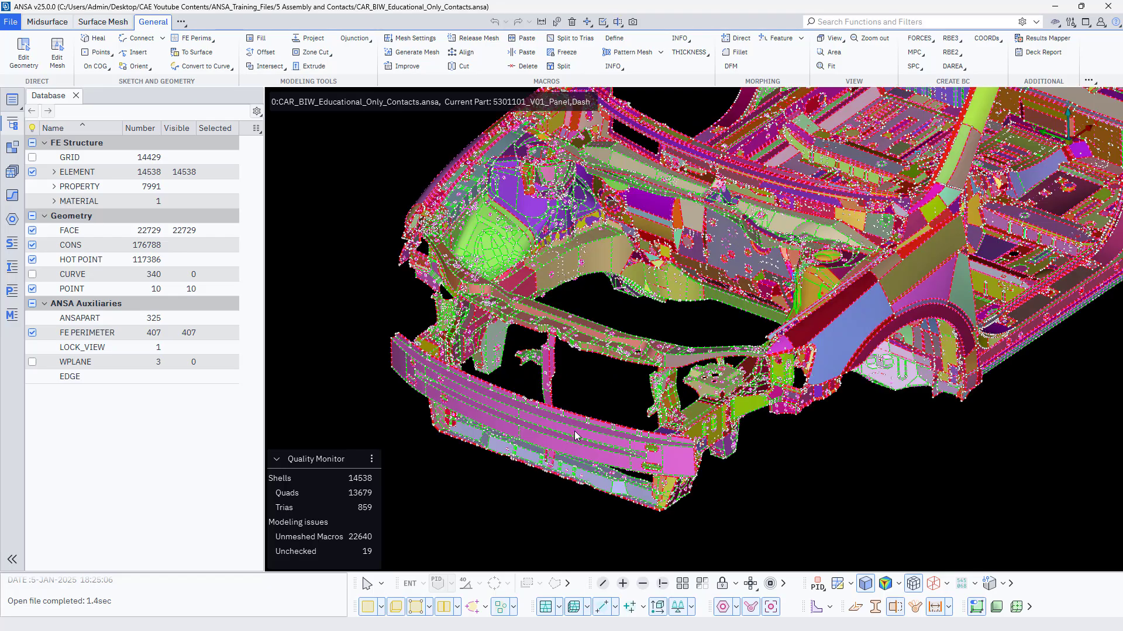
scroll(619, 433, up, 3)
mouse_move(595, 456)
ctrl+mouse_down()
mouse_move(622, 451)
mouse_move(585, 447)
ctrl+mouse_up()
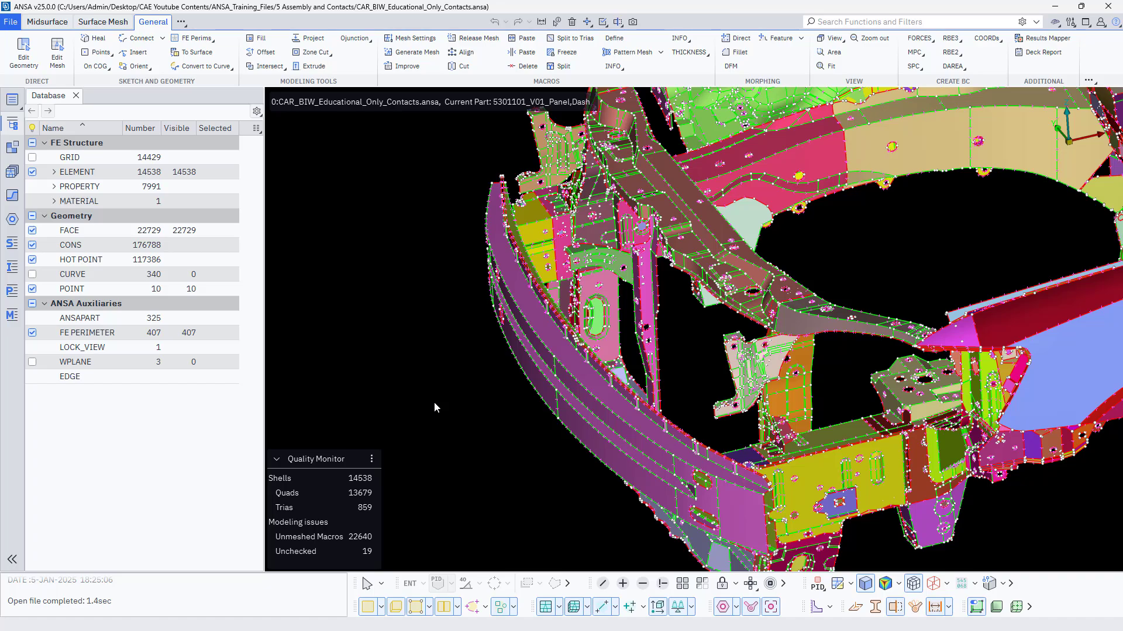
scroll(434, 402, down, 6)
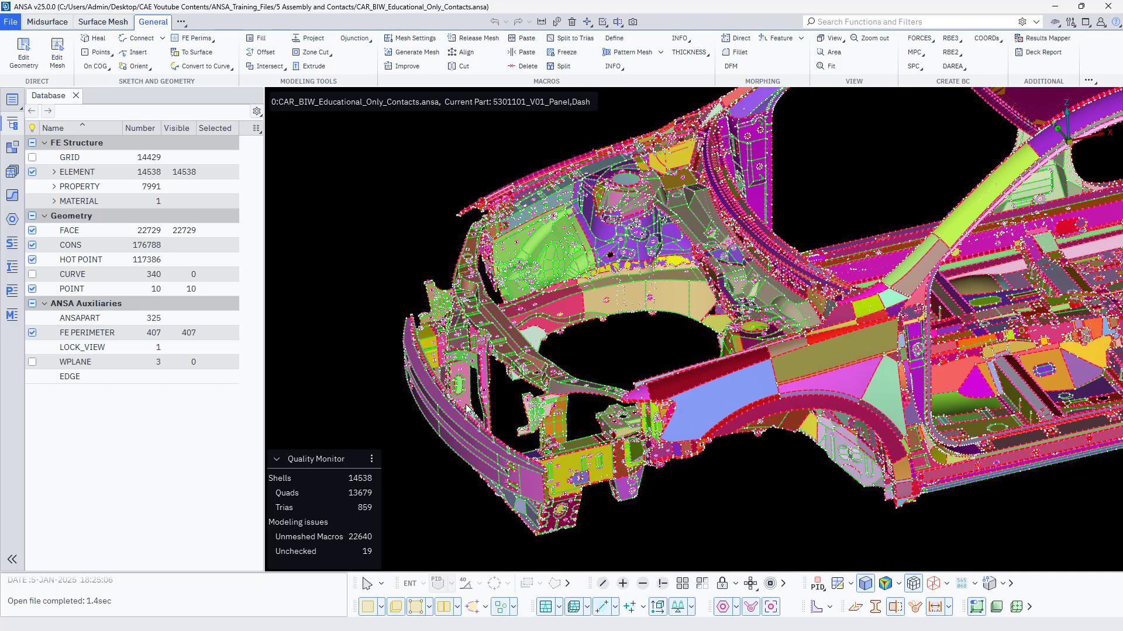
scroll(467, 407, down, 8)
ctrl+drag(467, 408, 551, 299)
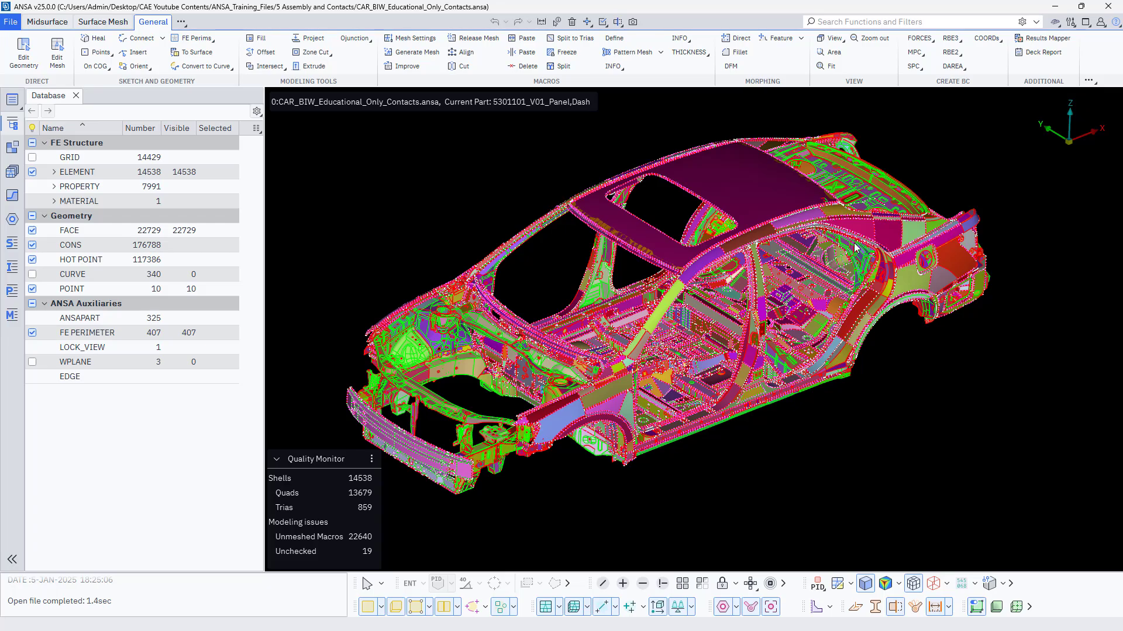
scroll(411, 461, up, 6)
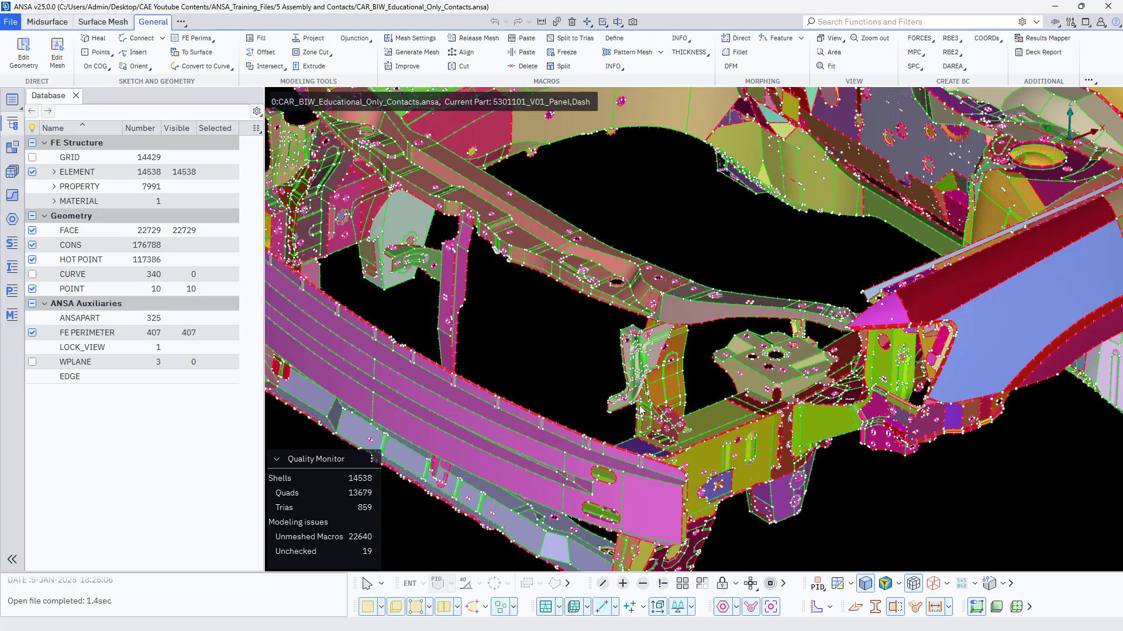
scroll(585, 400, up, 5)
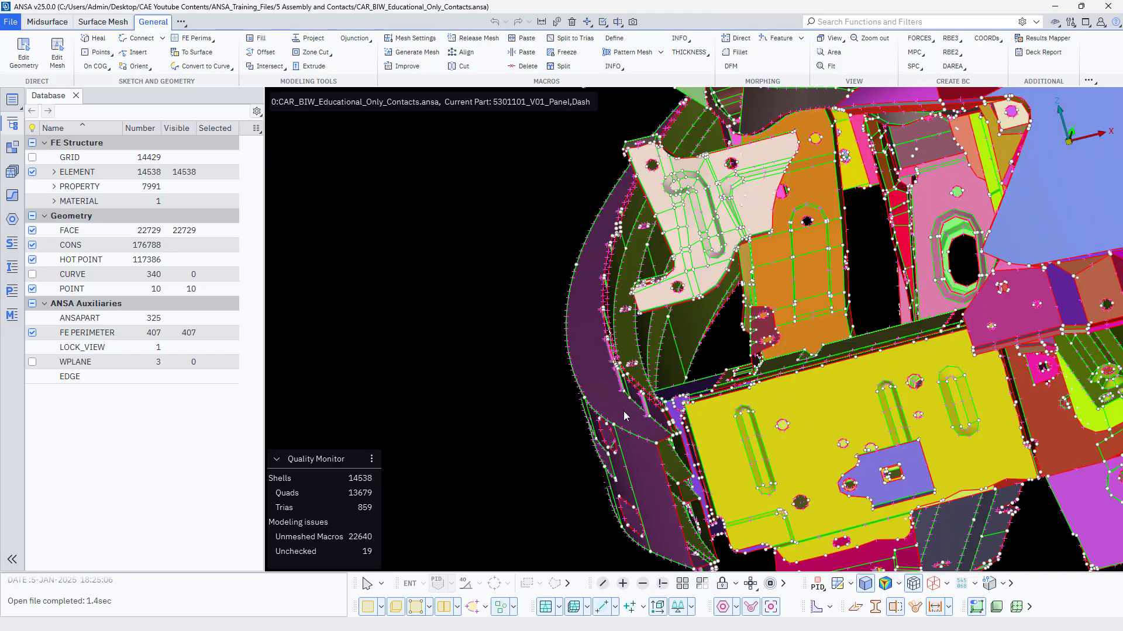
ctrl+drag(634, 395, 571, 376)
scroll(571, 376, down, 5)
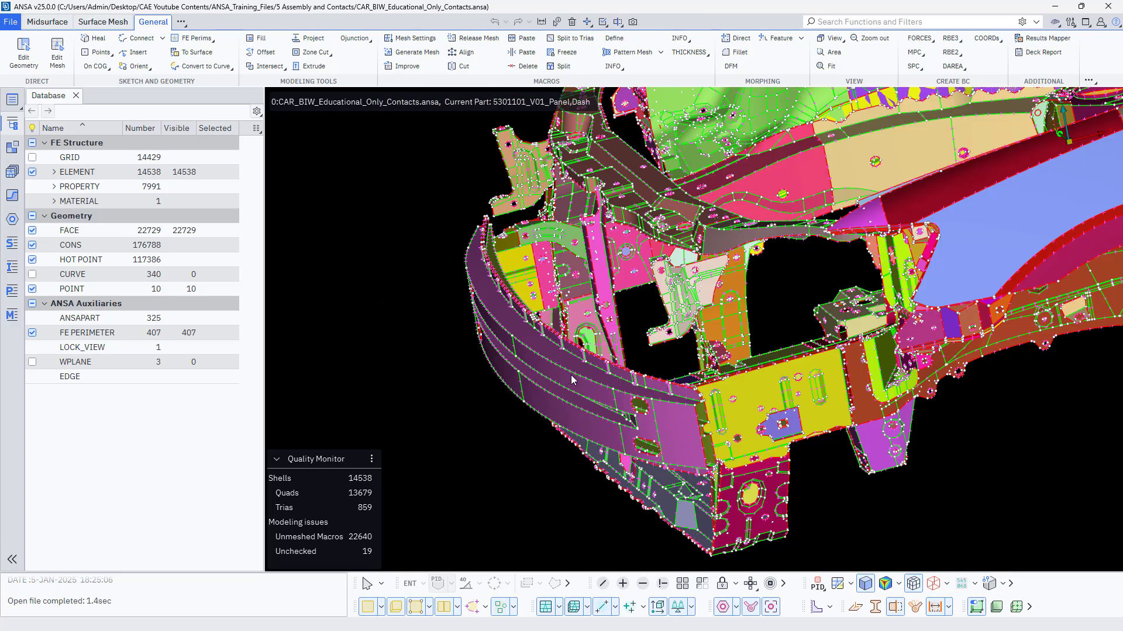
- Switch the model's display colouring to ENT and view the whole car body
click(817, 584)
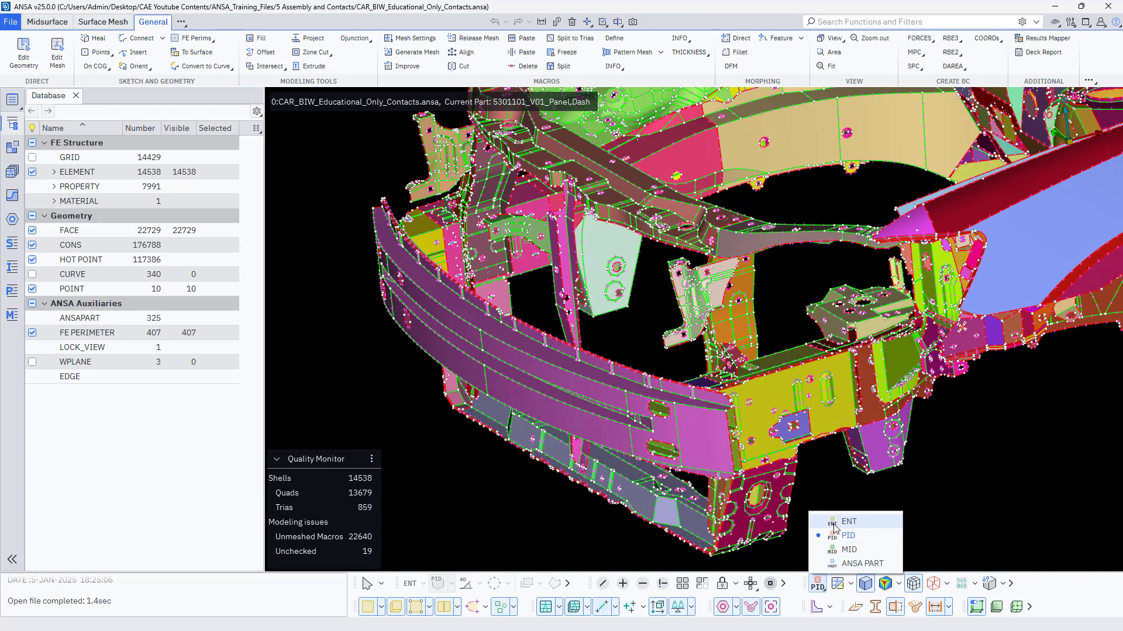
click(845, 522)
scroll(533, 490, down, 3)
scroll(533, 490, up, 2)
ctrl+drag(543, 490, 555, 490)
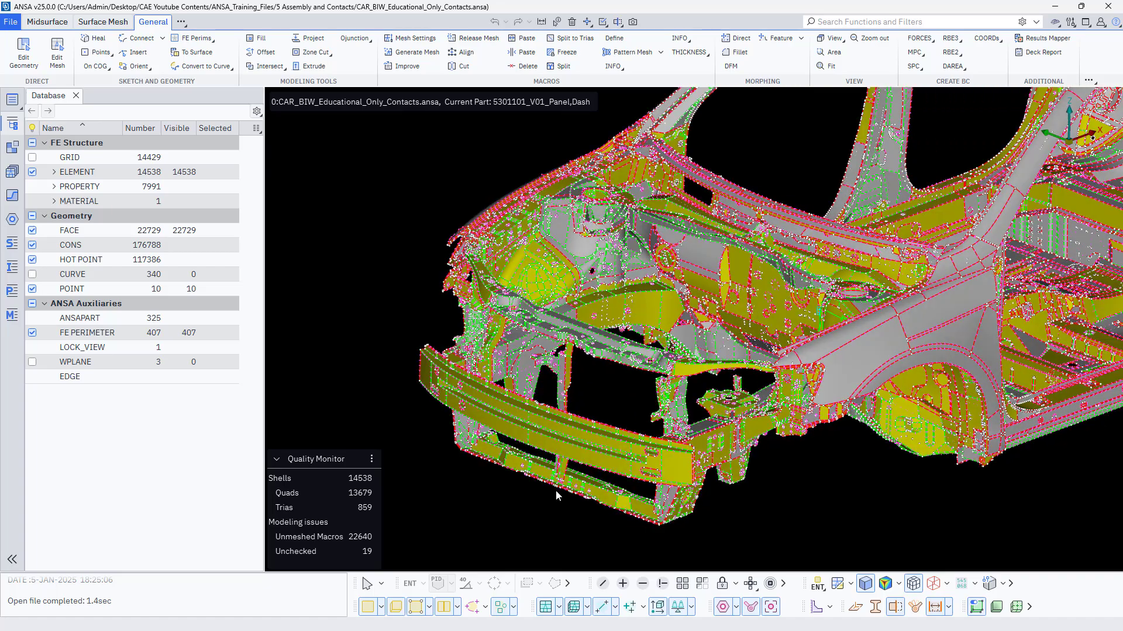
scroll(555, 490, down, 3)
ctrl+middle_drag(777, 493, 629, 488)
ctrl+drag(629, 487, 632, 490)
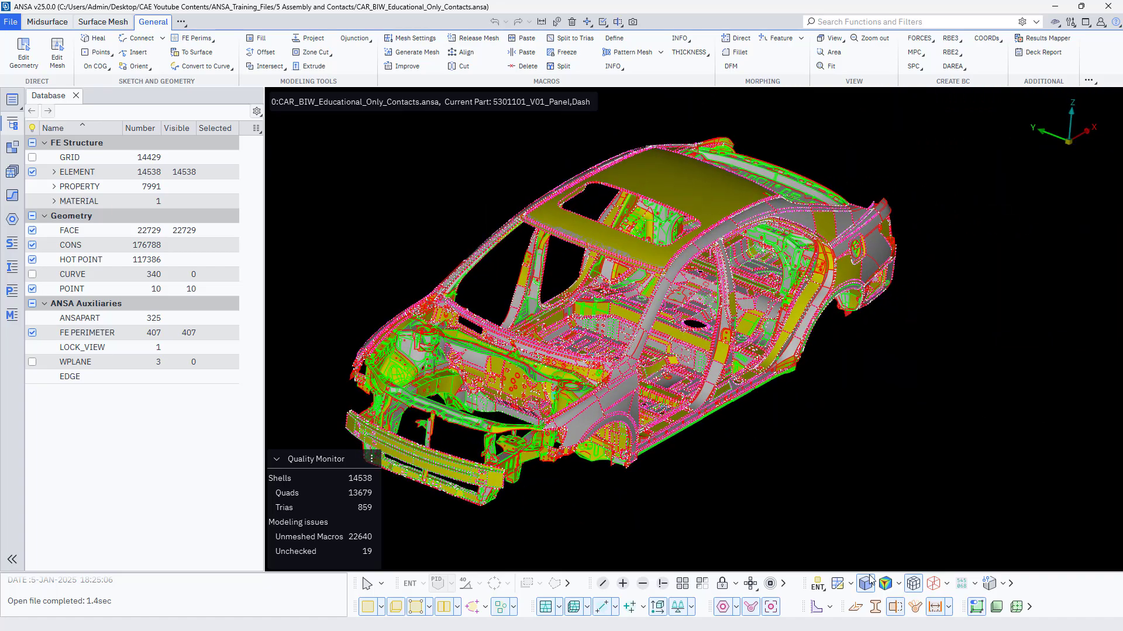
- Set the model's display colouring back to PID and inspect the front end by property colour
click(820, 586)
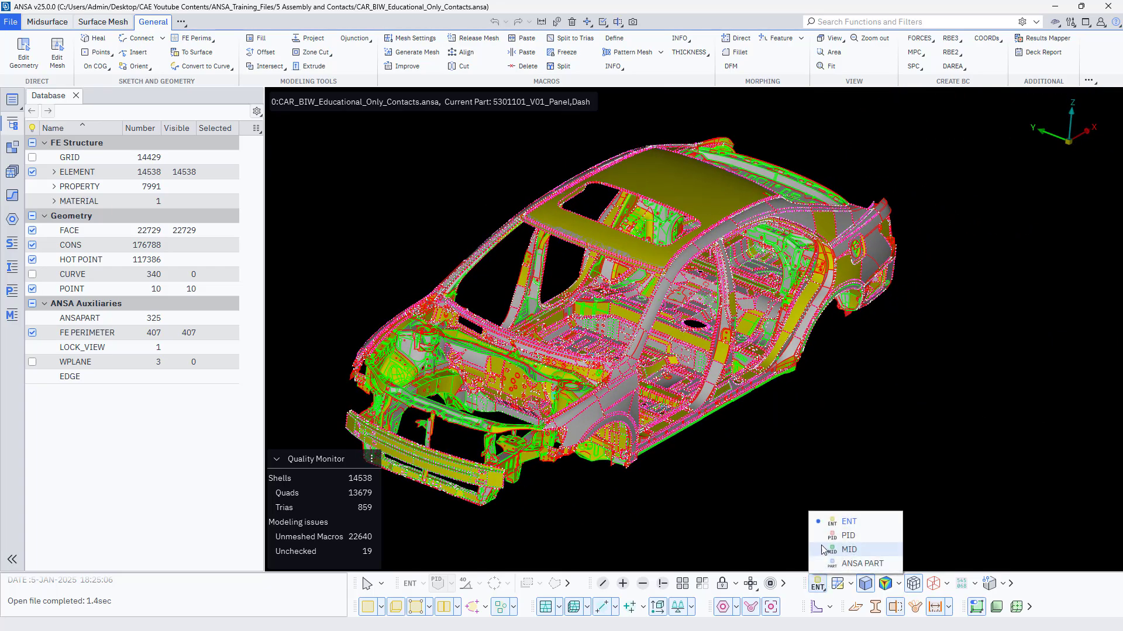
click(837, 539)
ctrl+middle_drag(577, 498, 636, 500)
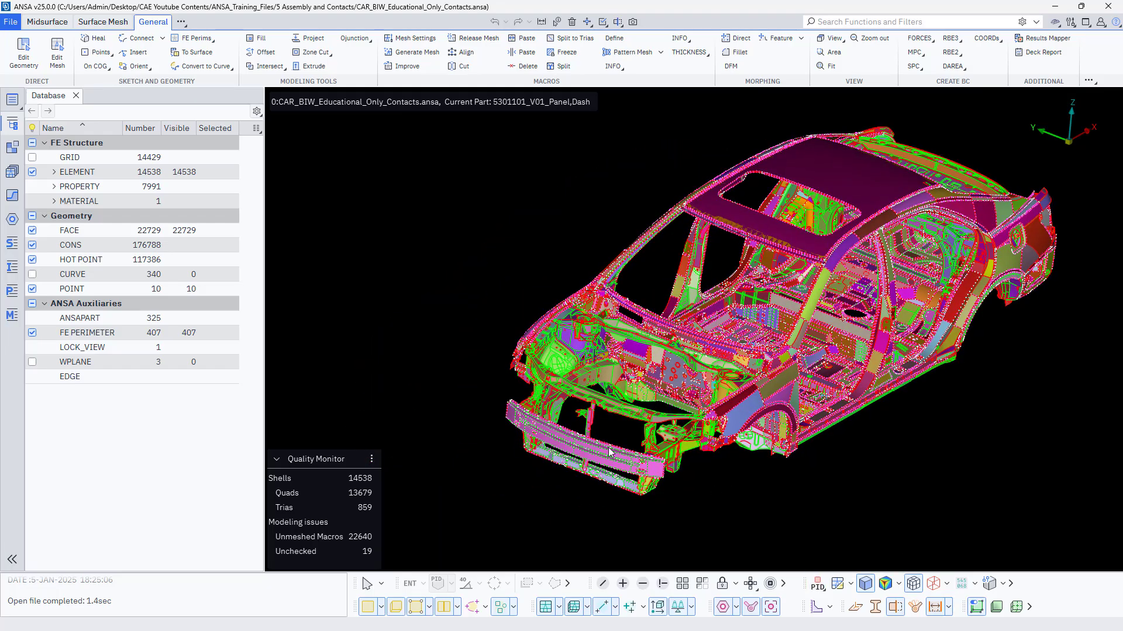
scroll(606, 448, up, 5)
ctrl+drag(595, 450, 752, 349)
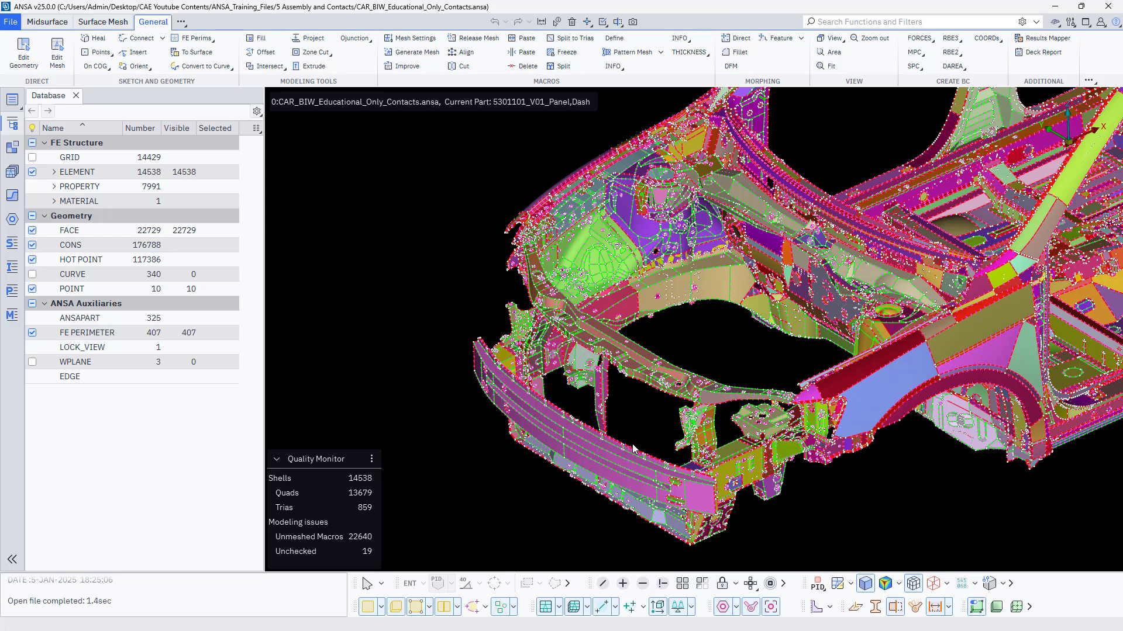
- View the list of properties in the model and close it
click(12, 291)
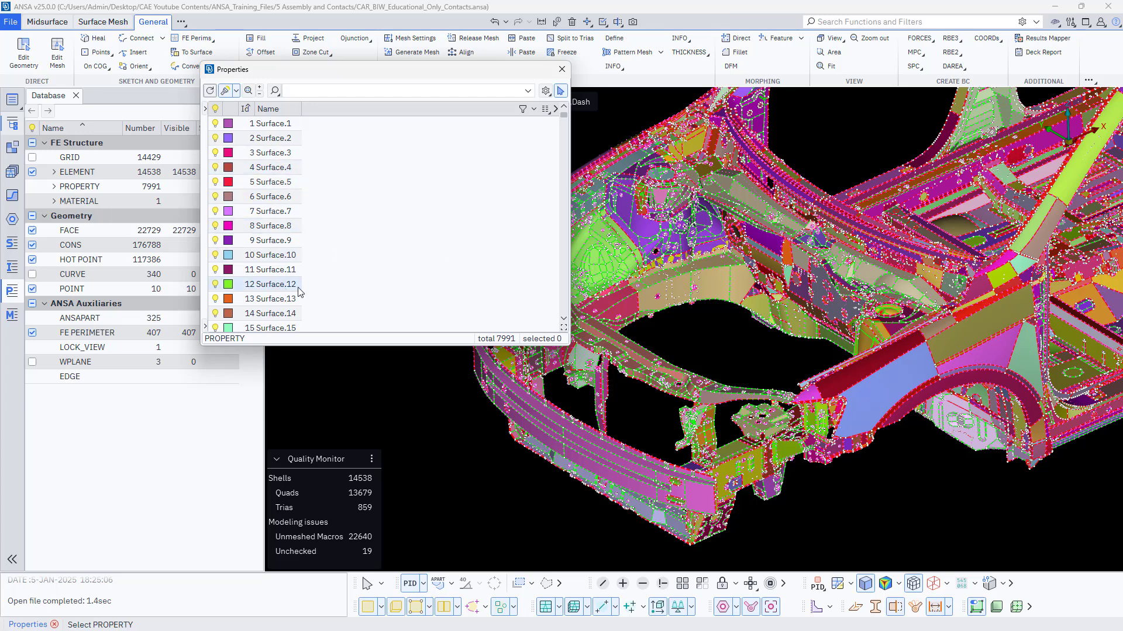
click(563, 72)
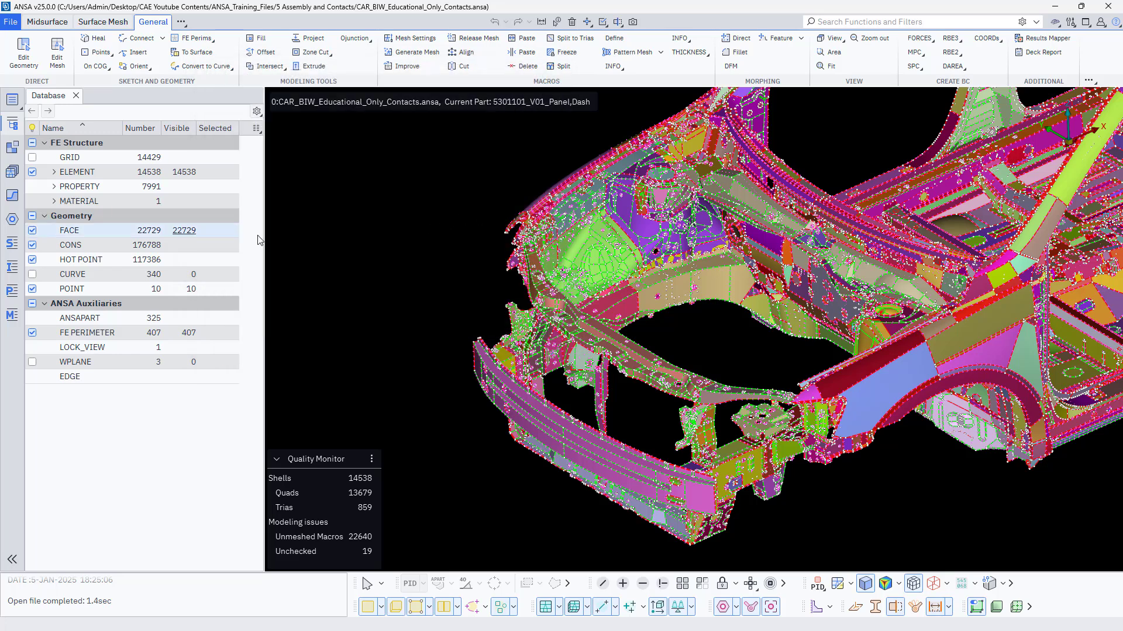
- Create a new include named Front_Module
click(11, 268)
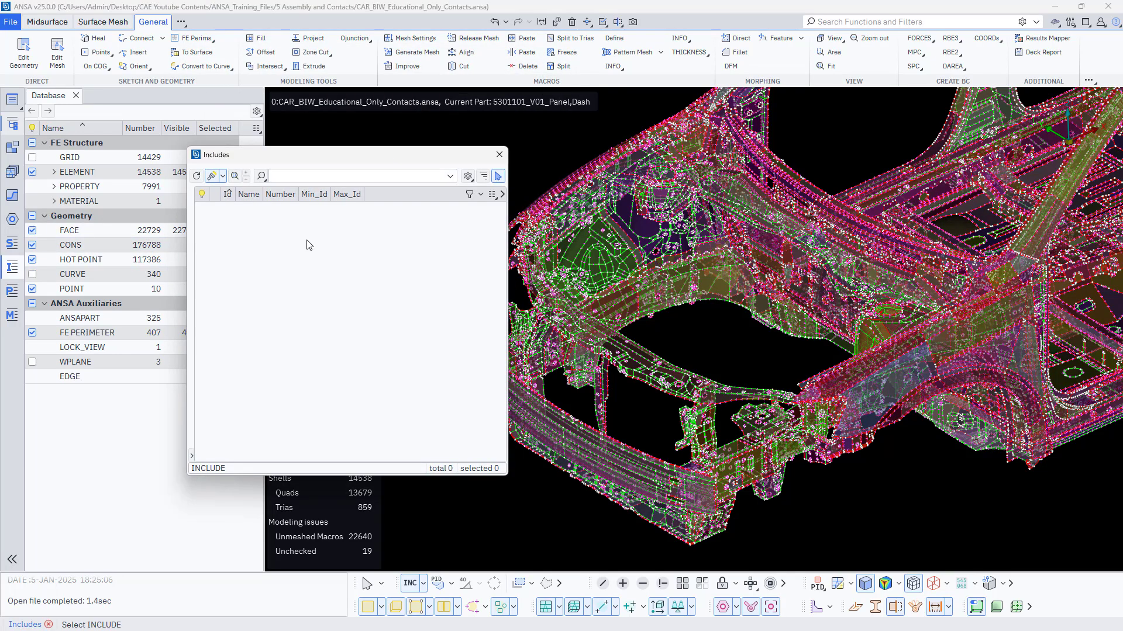
right_click(309, 245)
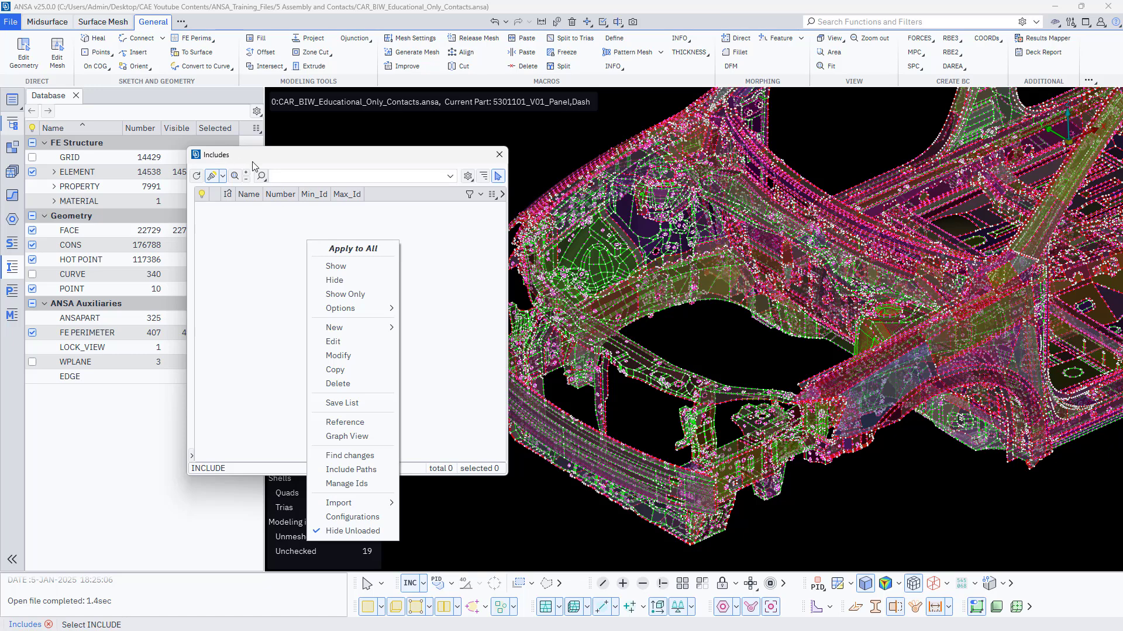
click(419, 330)
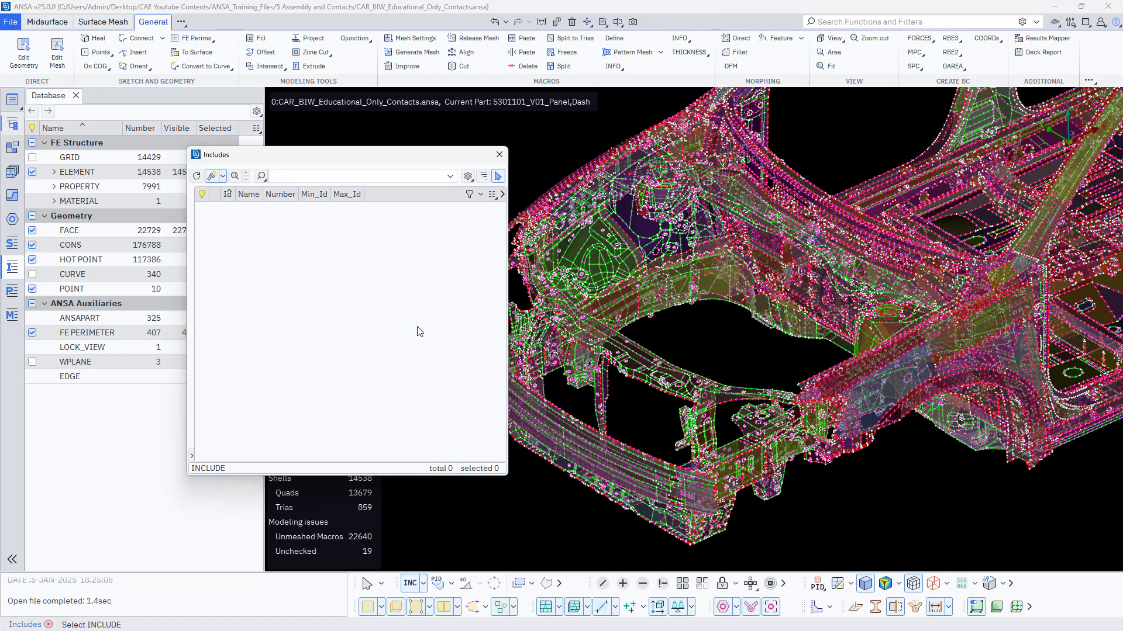
drag(221, 241, 121, 231)
text(Fr)
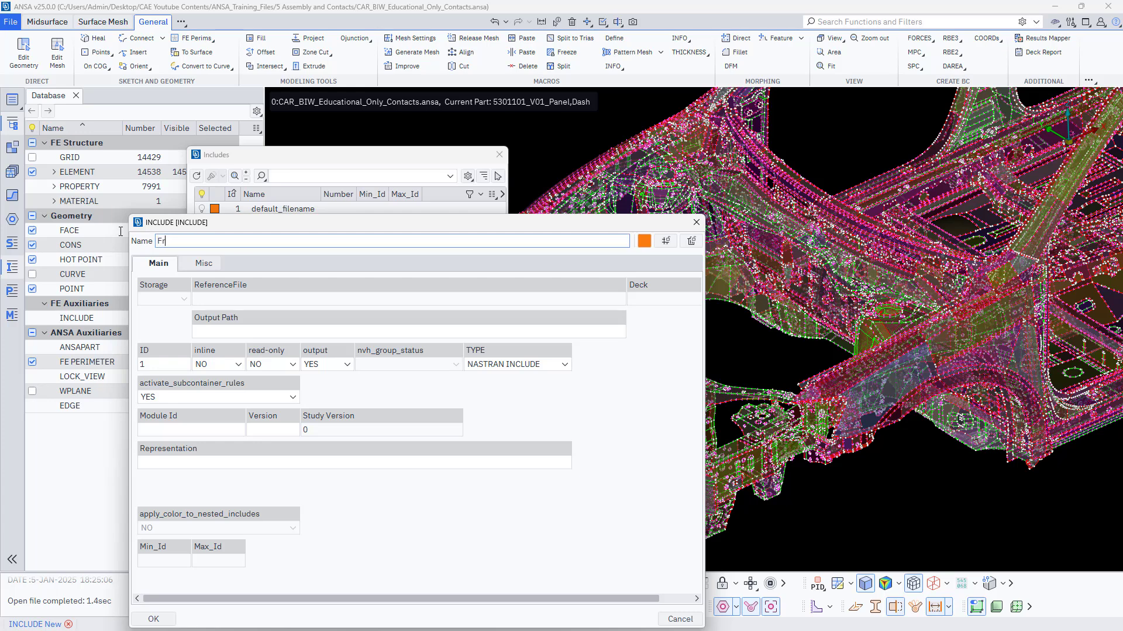
text(ont_Module)
click(162, 623)
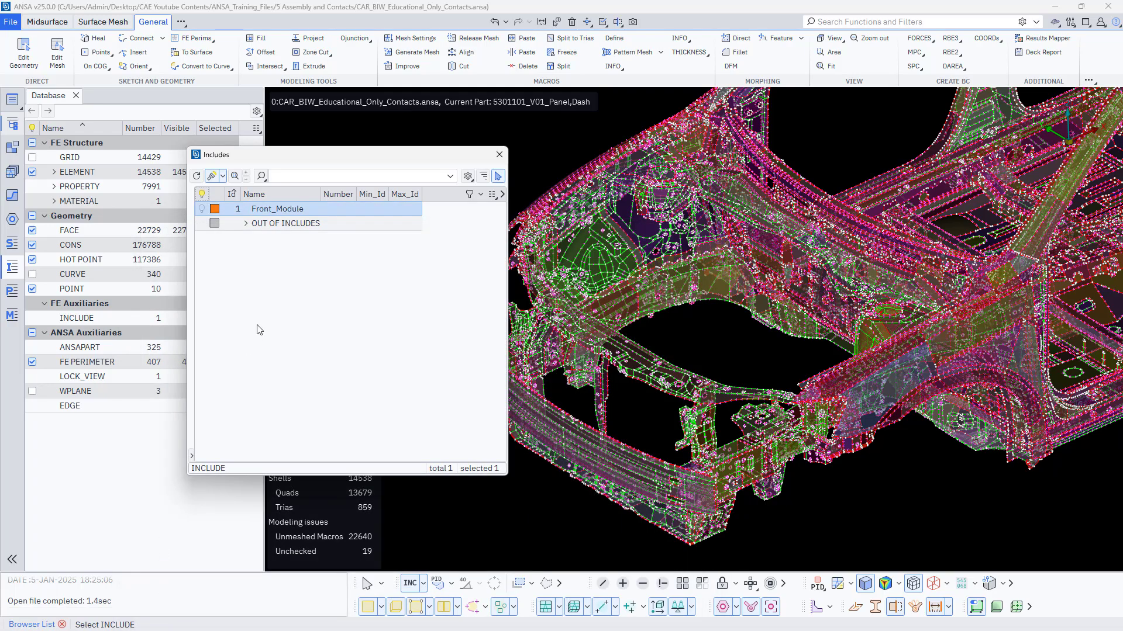
- Examine the property, material, geometry and element entries listed under OUT OF INCLUDES, and close the includes list
click(246, 224)
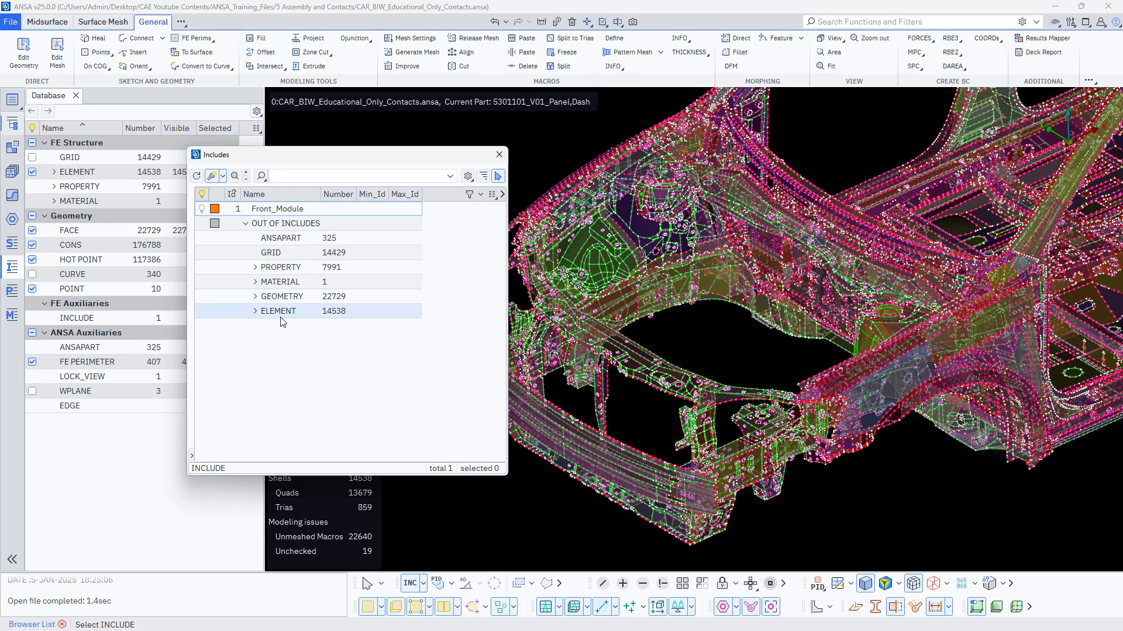
scroll(650, 400, down, 5)
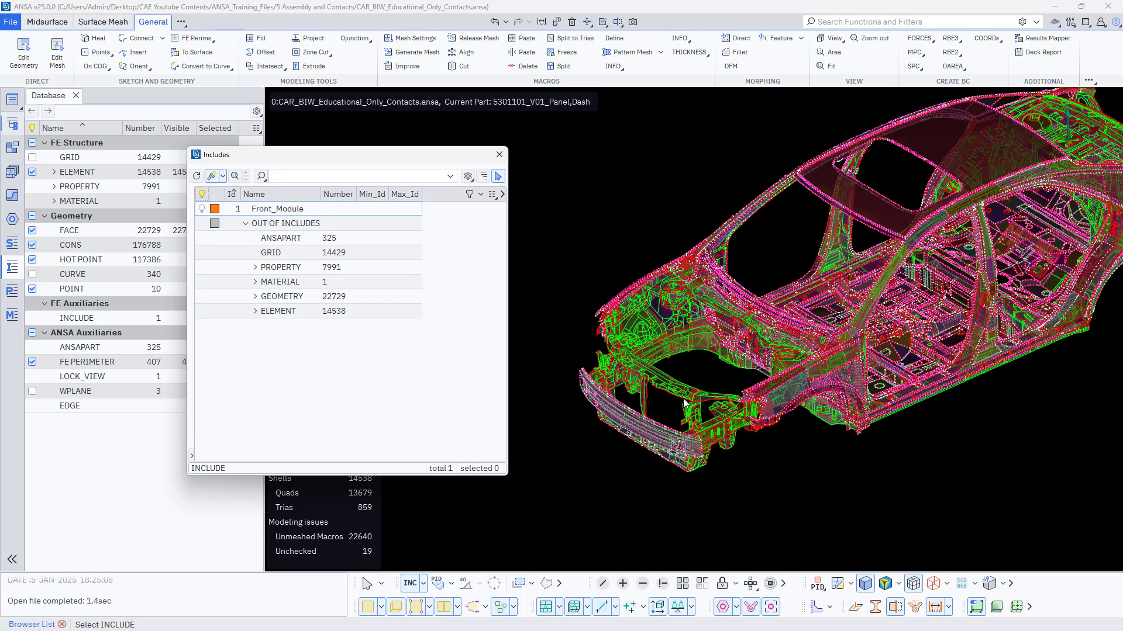
scroll(686, 404, up, 10)
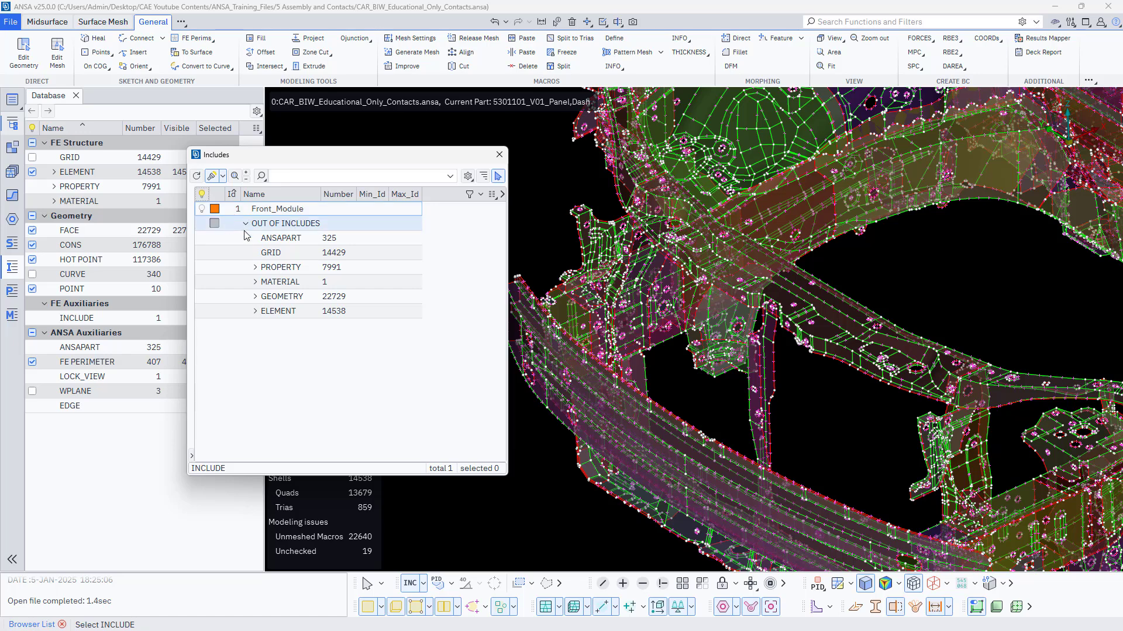
click(246, 226)
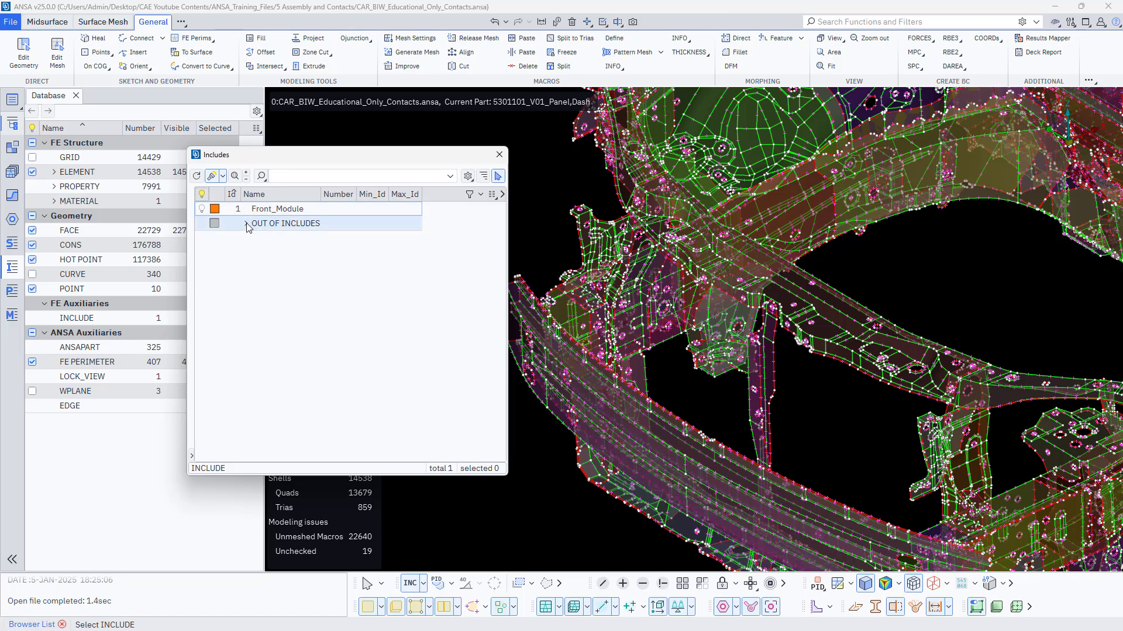
click(246, 225)
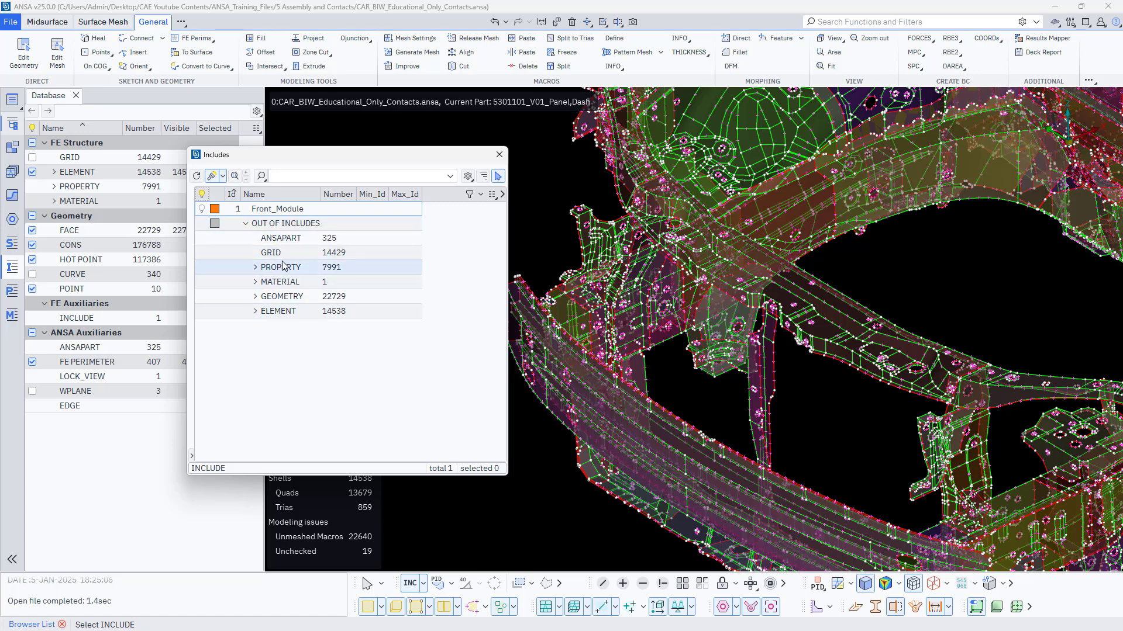
click(255, 267)
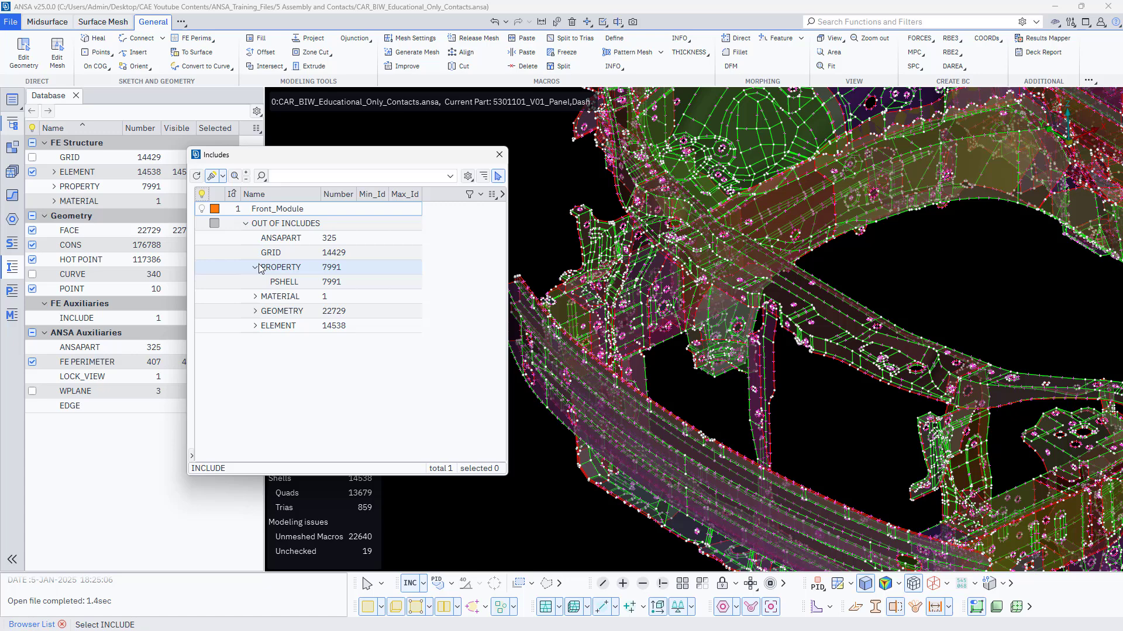
click(255, 297)
click(255, 325)
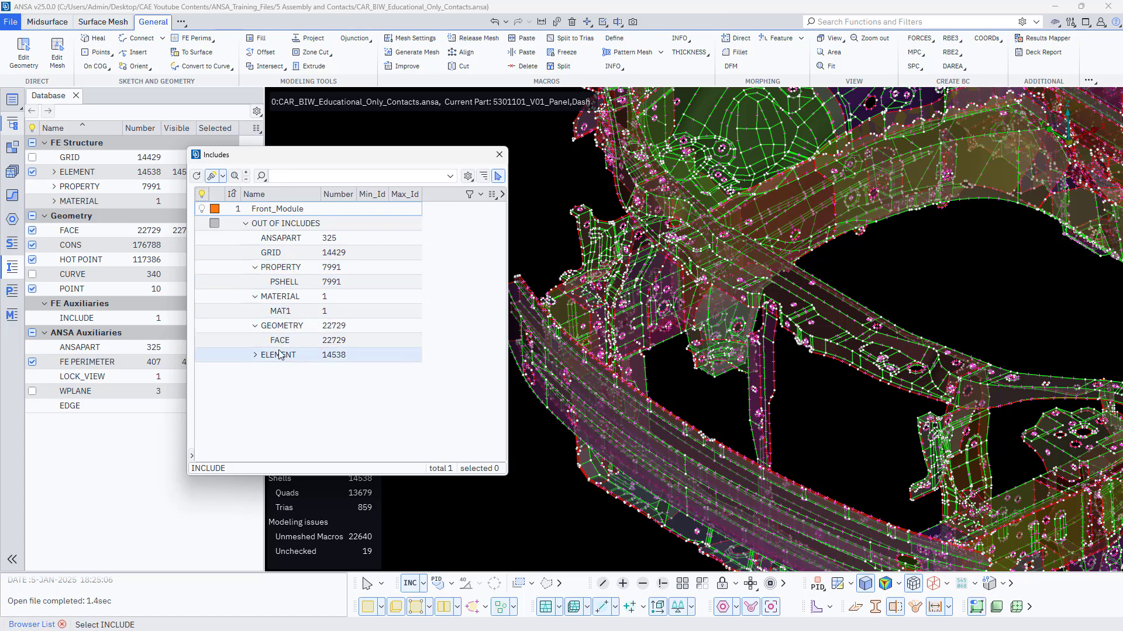
click(255, 354)
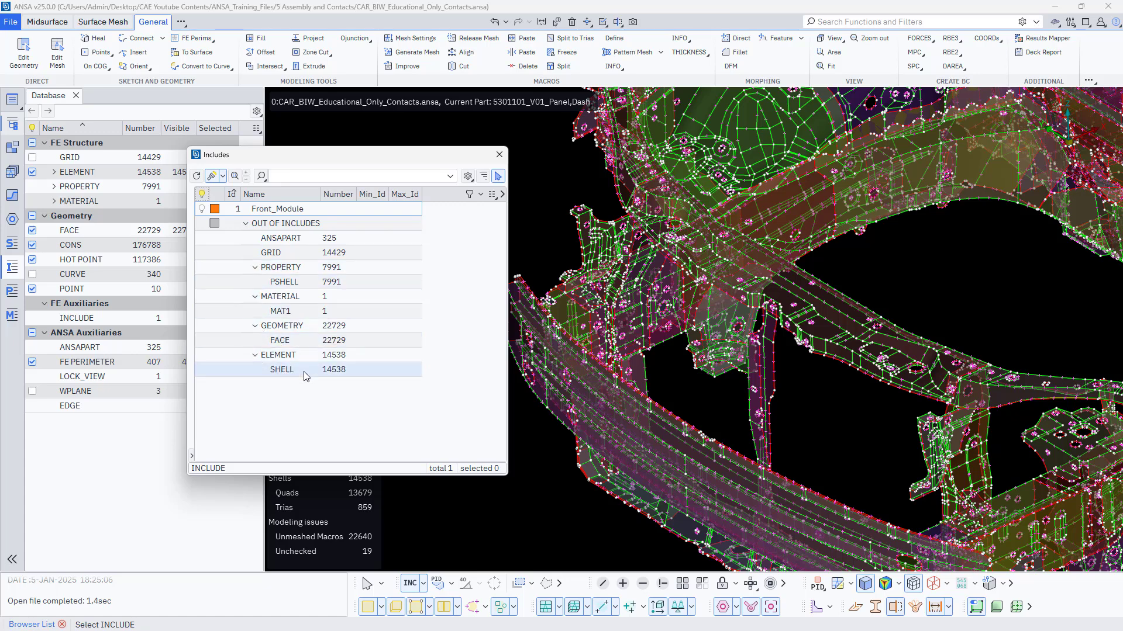
click(255, 355)
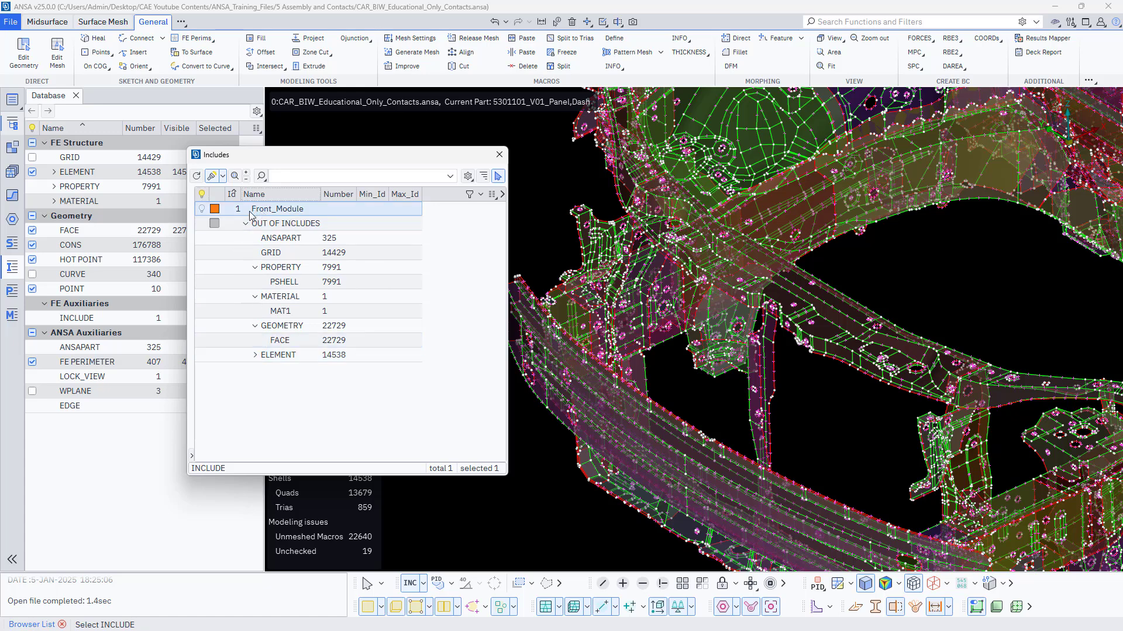
click(499, 155)
- Hide the front bumper beam's outer and inner panels with the Not function, selecting them by PID
scroll(364, 250, down, 3)
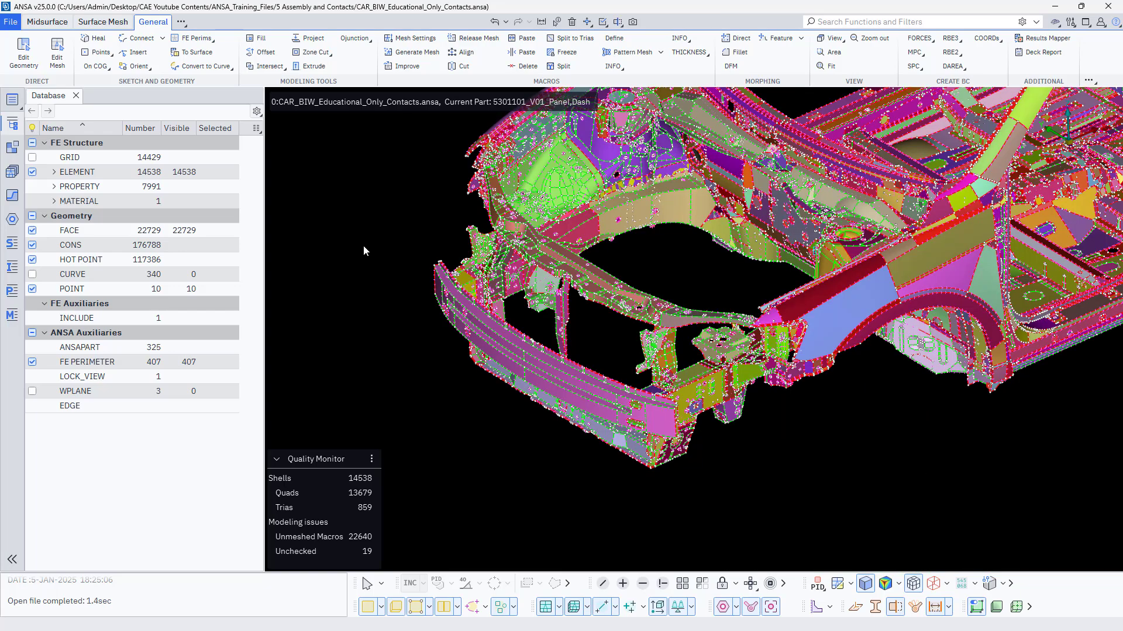
scroll(584, 387, up, 6)
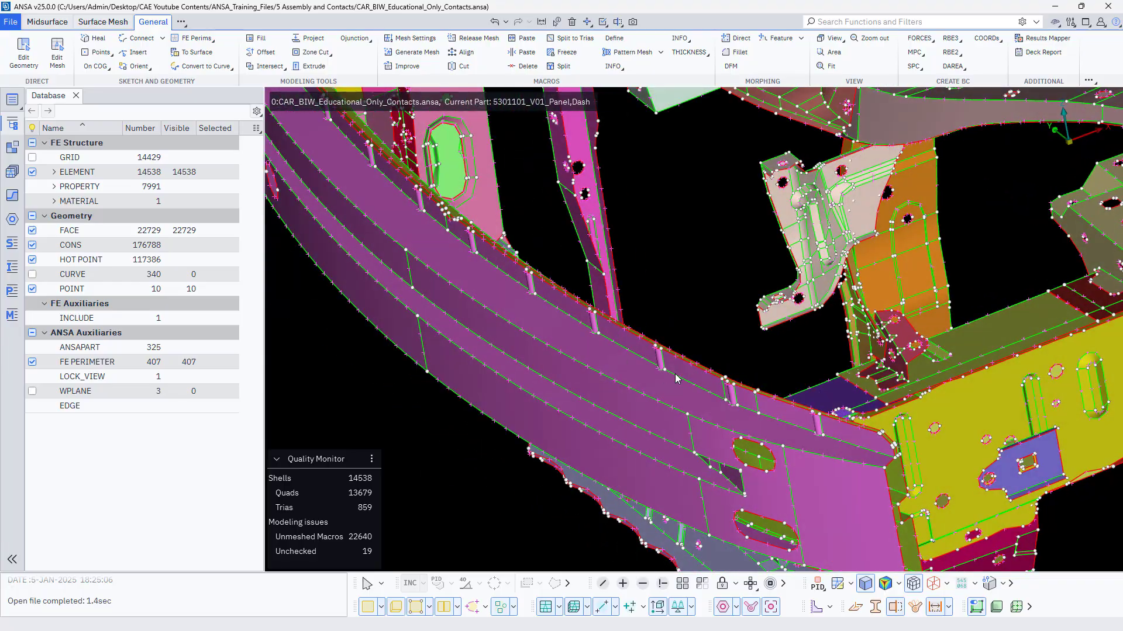
ctrl+drag(675, 378, 538, 468)
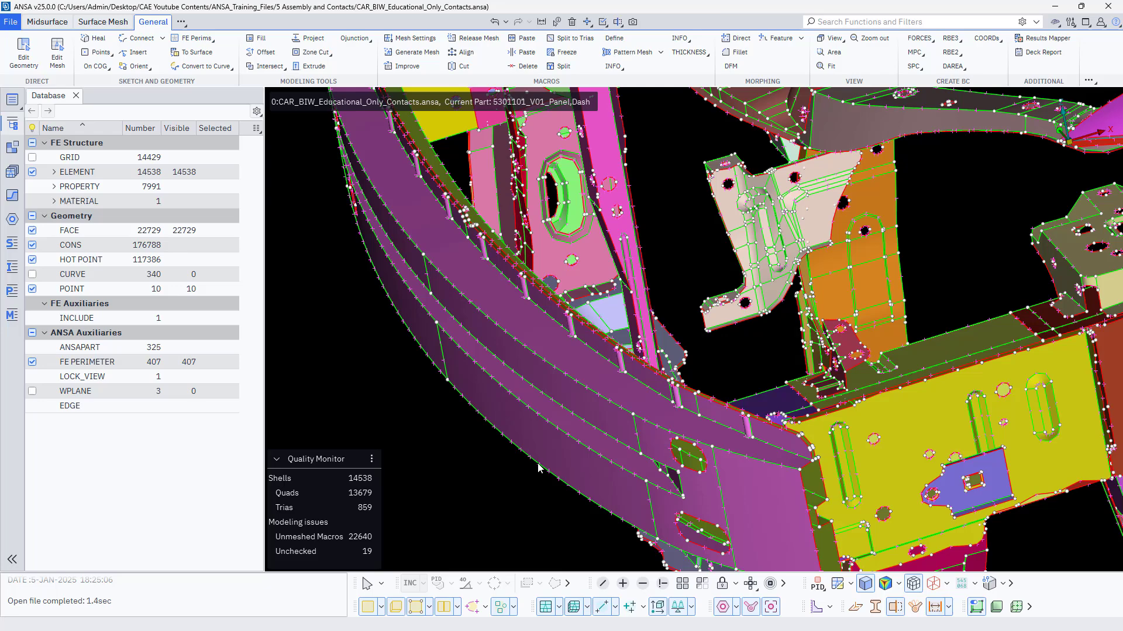
click(662, 585)
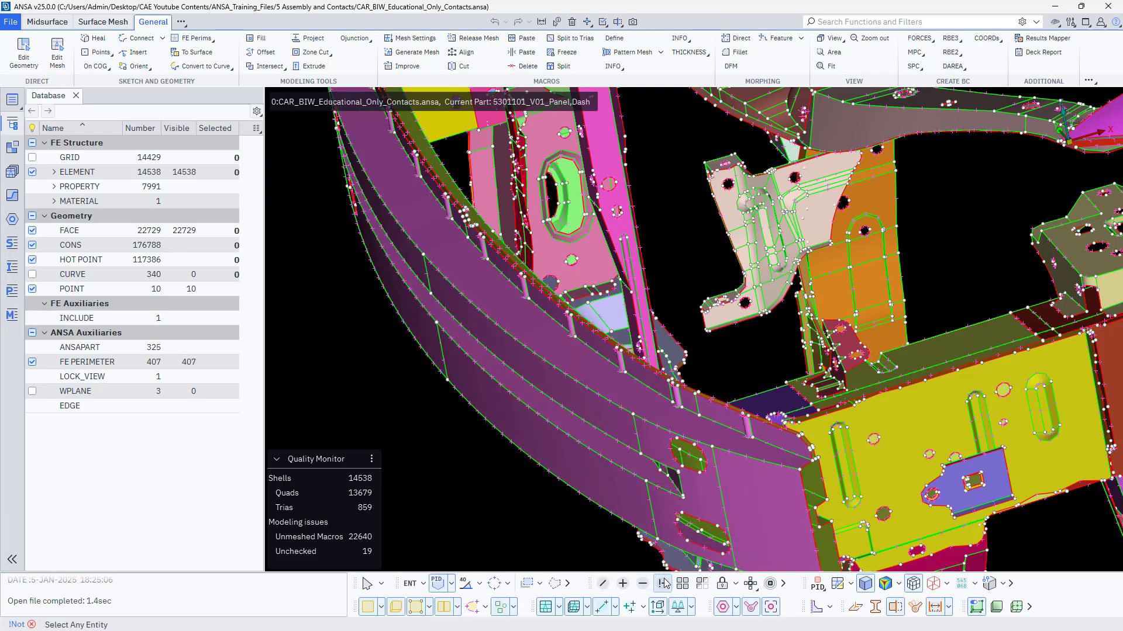
click(589, 373)
ctrl+drag(592, 366, 540, 389)
middle_click(455, 416)
ctrl+drag(465, 409, 525, 369)
click(614, 310)
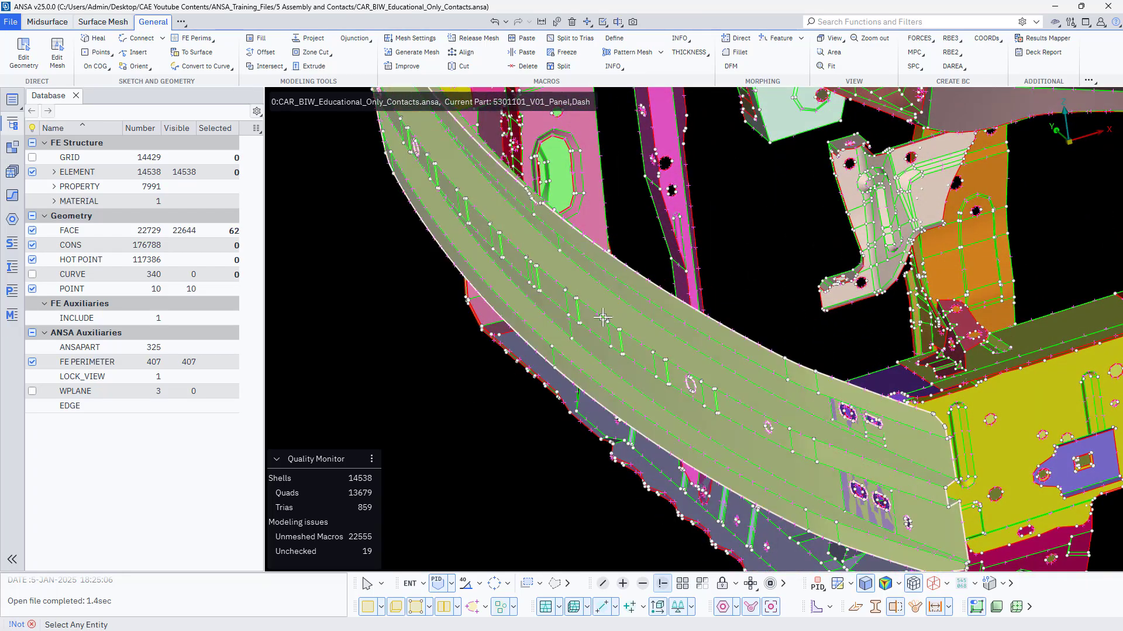
middle_click(453, 389)
scroll(453, 388, down, 5)
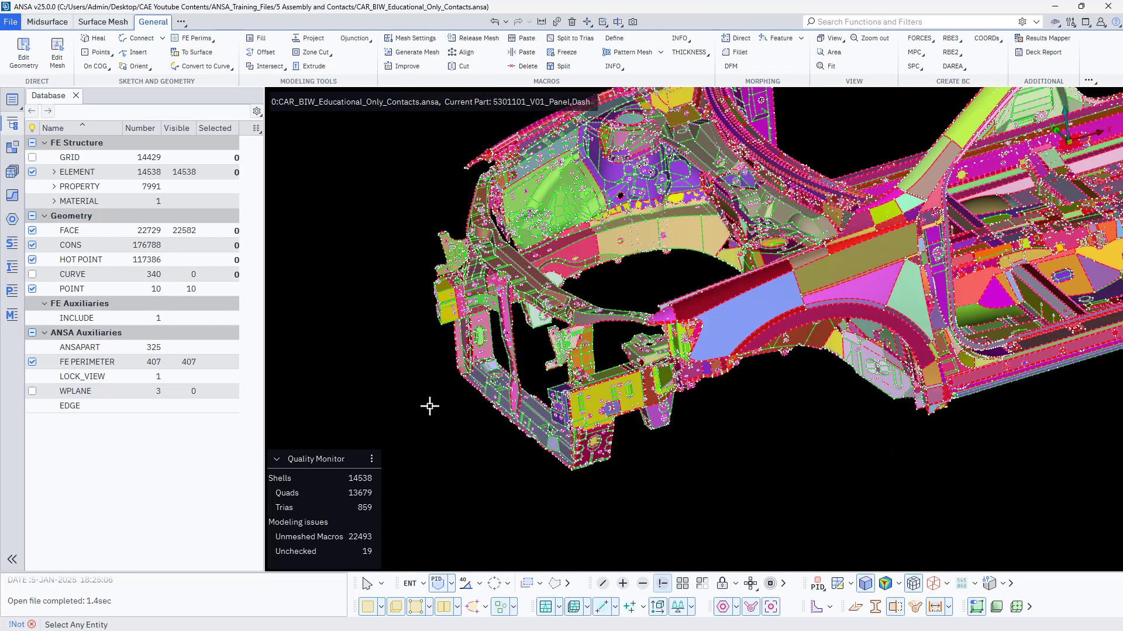
- Invert the visibility so that only the hidden bumper beam panels are displayed, and view them whole
key(ctrl+i)
scroll(588, 390, up, 6)
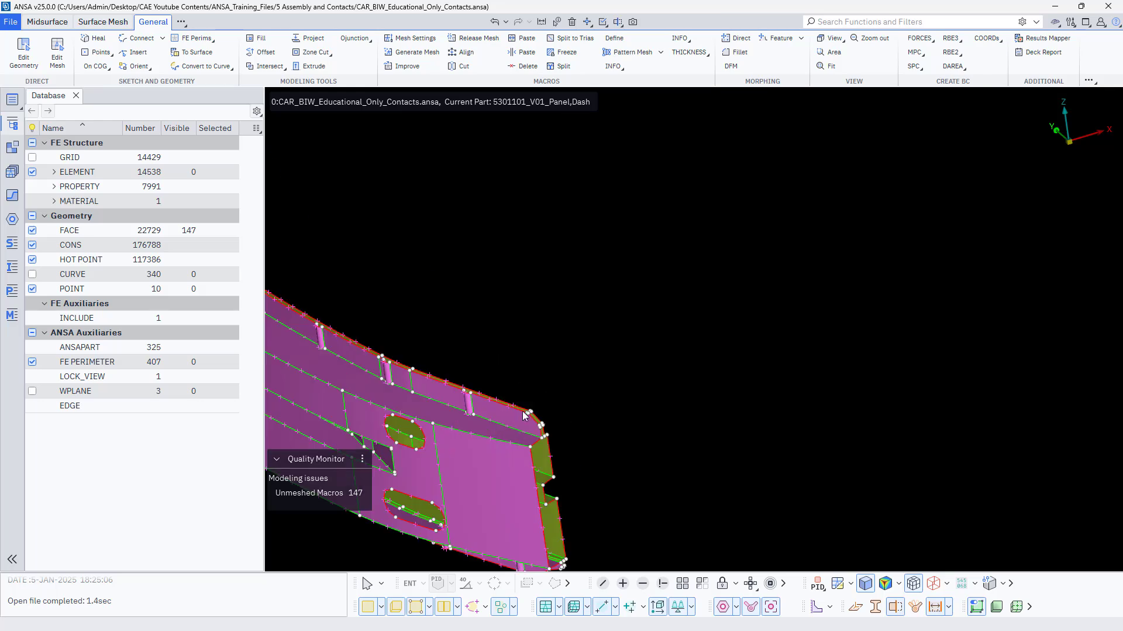
ctrl+middle_drag(521, 411, 858, 369)
scroll(704, 397, down, 4)
ctrl+middle_drag(639, 417, 621, 454)
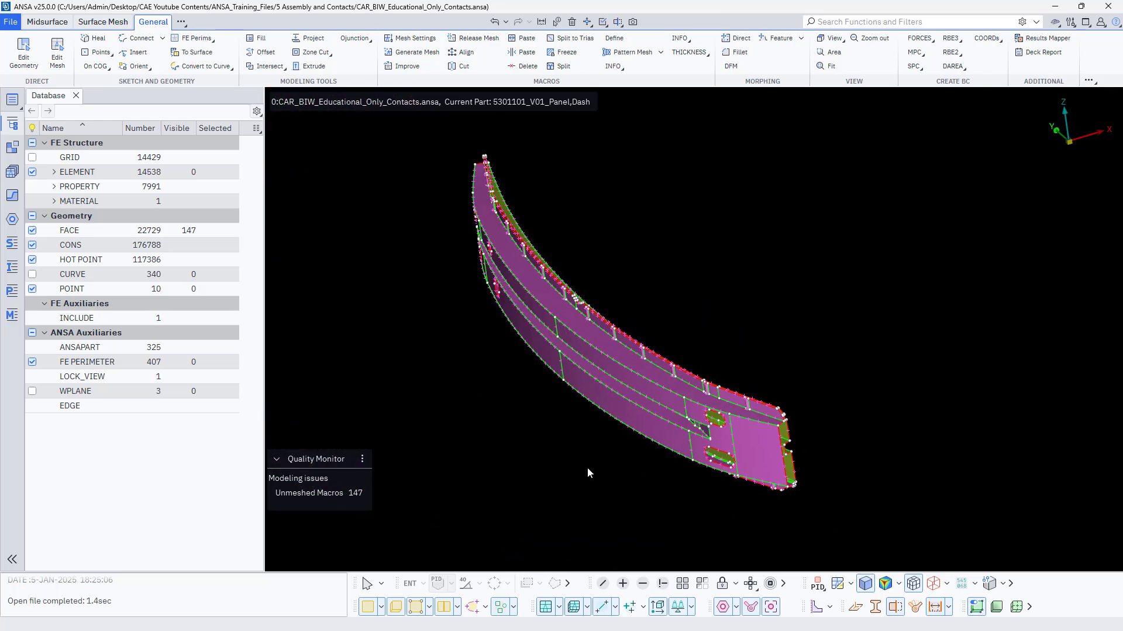
ctrl+drag(587, 468, 600, 463)
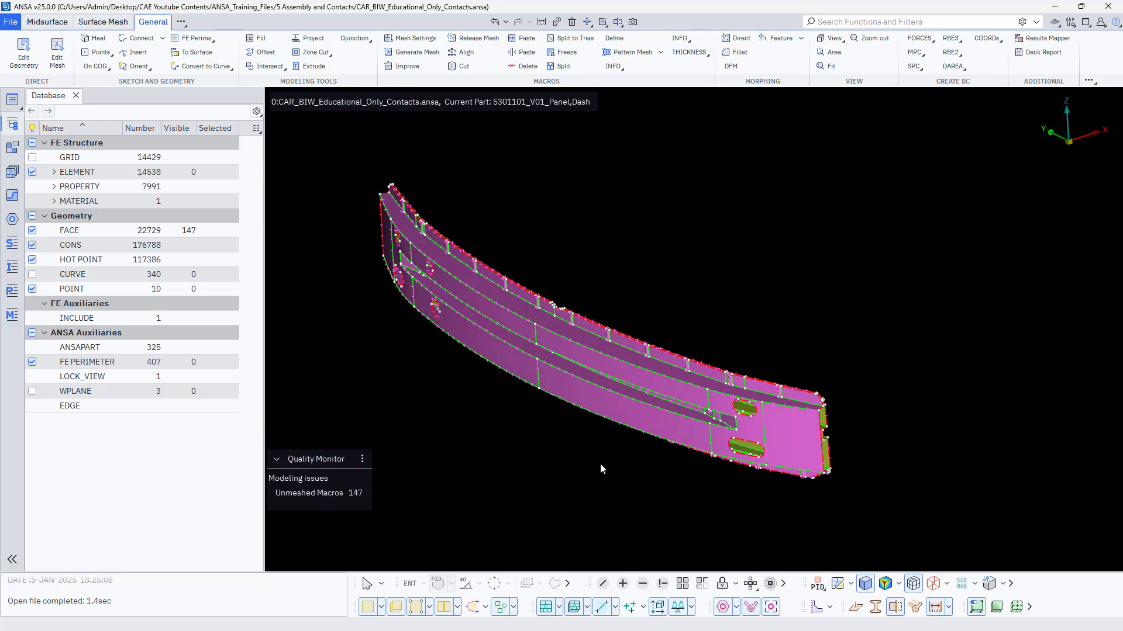
click(753, 585)
click(735, 584)
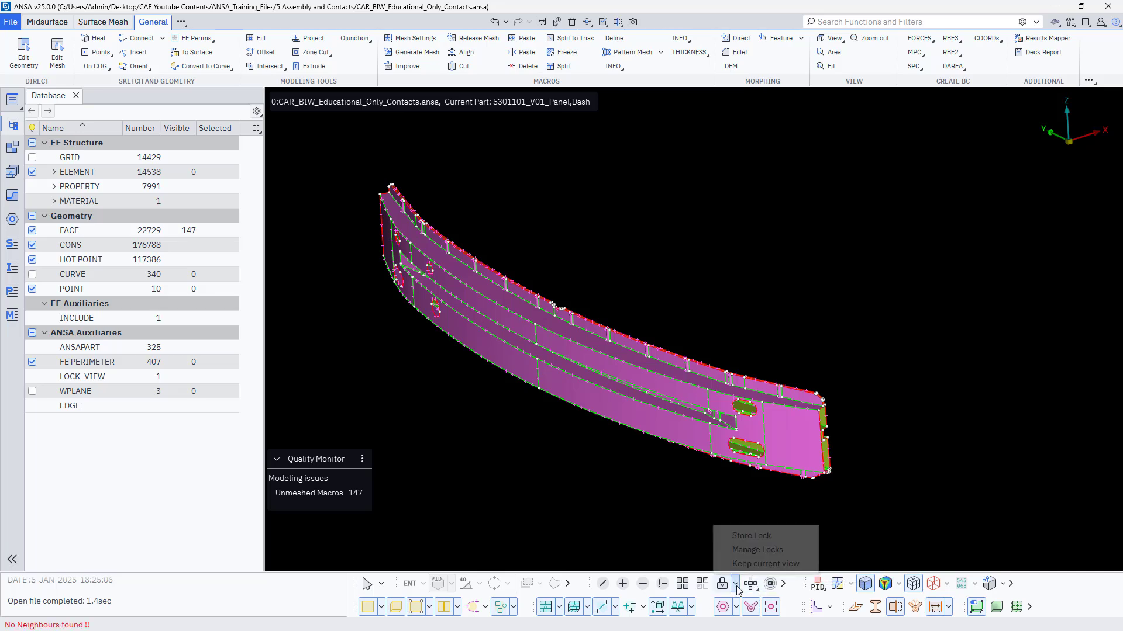
click(750, 537)
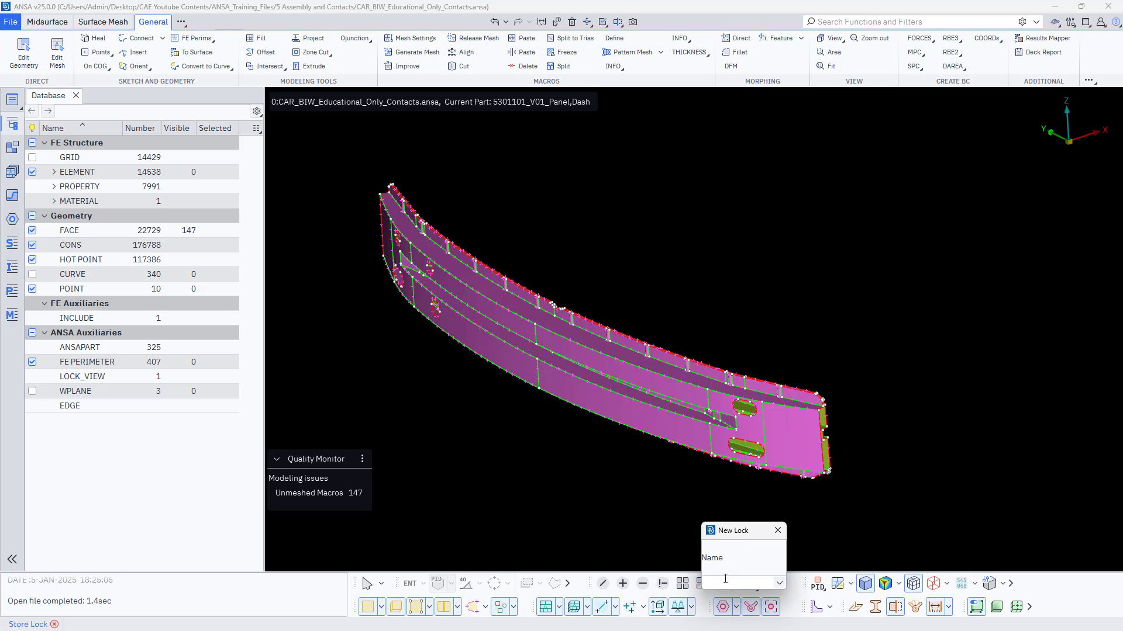
click(780, 582)
click(731, 601)
click(780, 584)
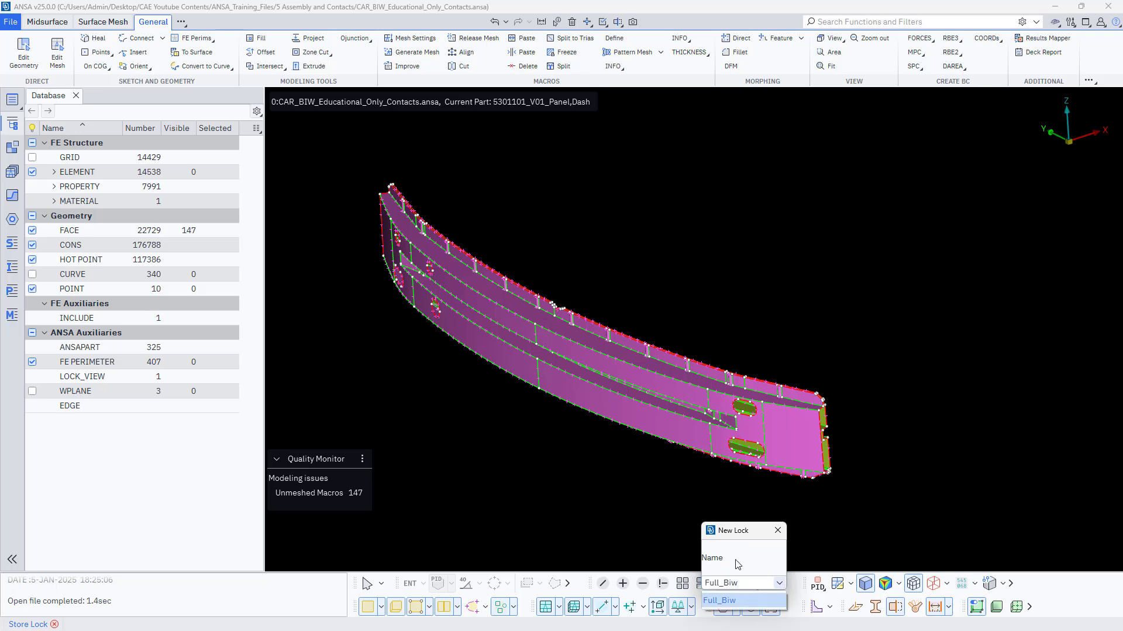
click(731, 602)
click(778, 530)
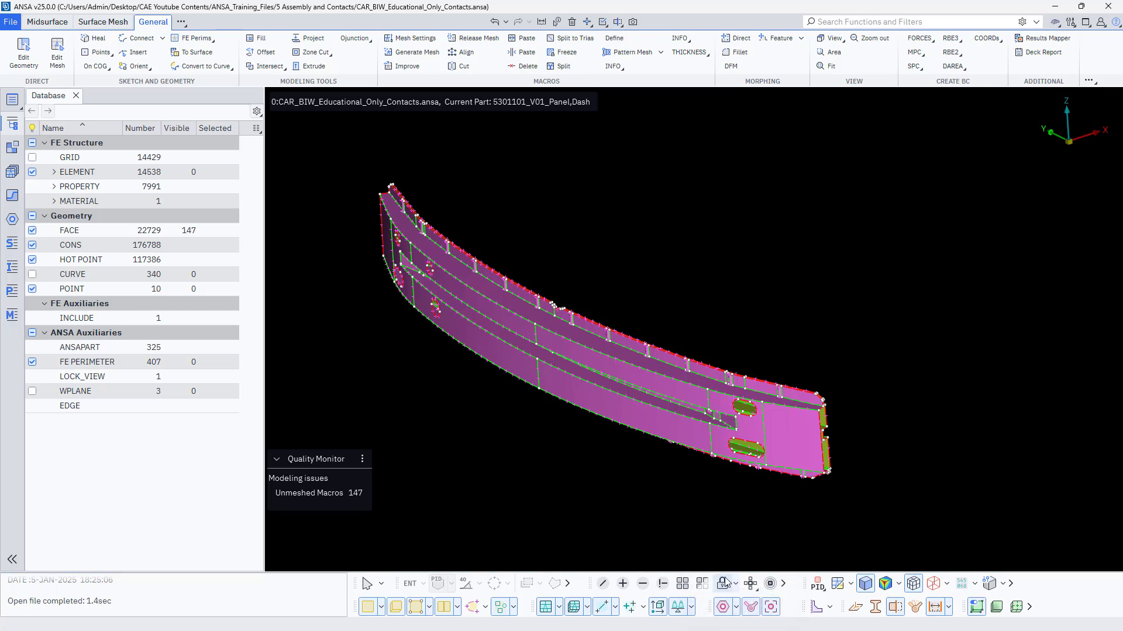
- Store the visible bumper beam panels as a new lock named Front_Module
click(737, 583)
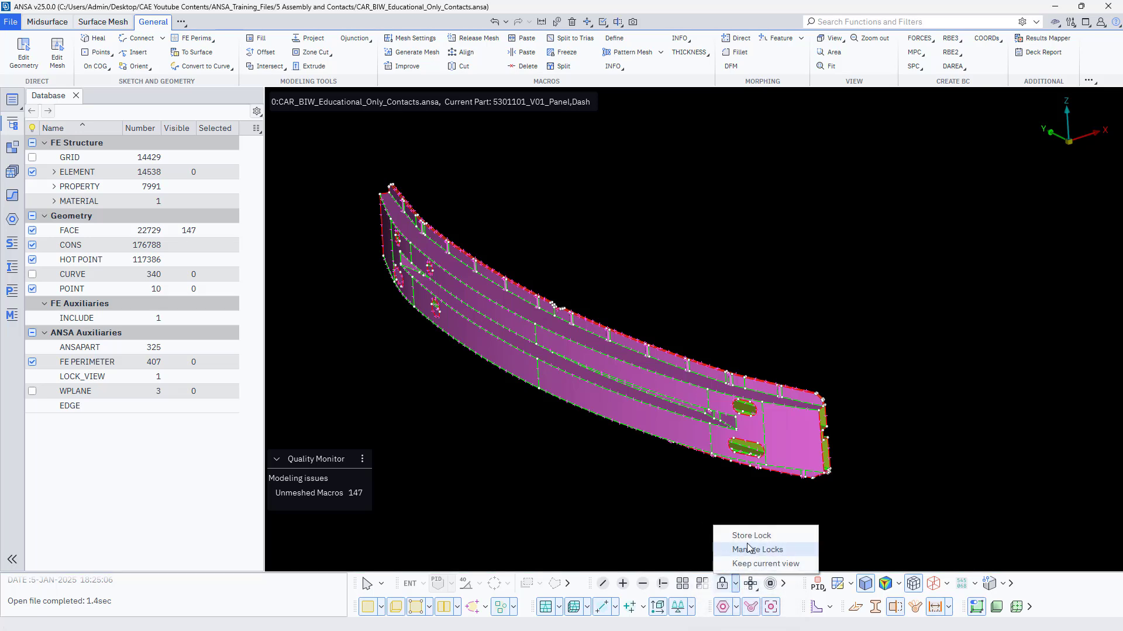
click(746, 535)
click(724, 582)
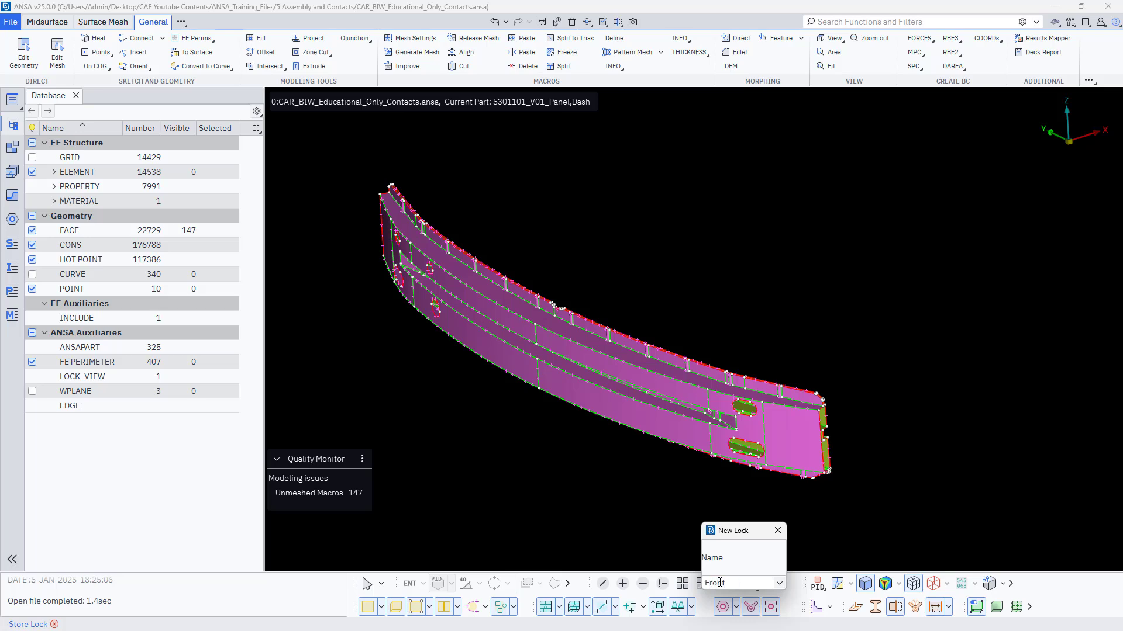
text(Front_Module)
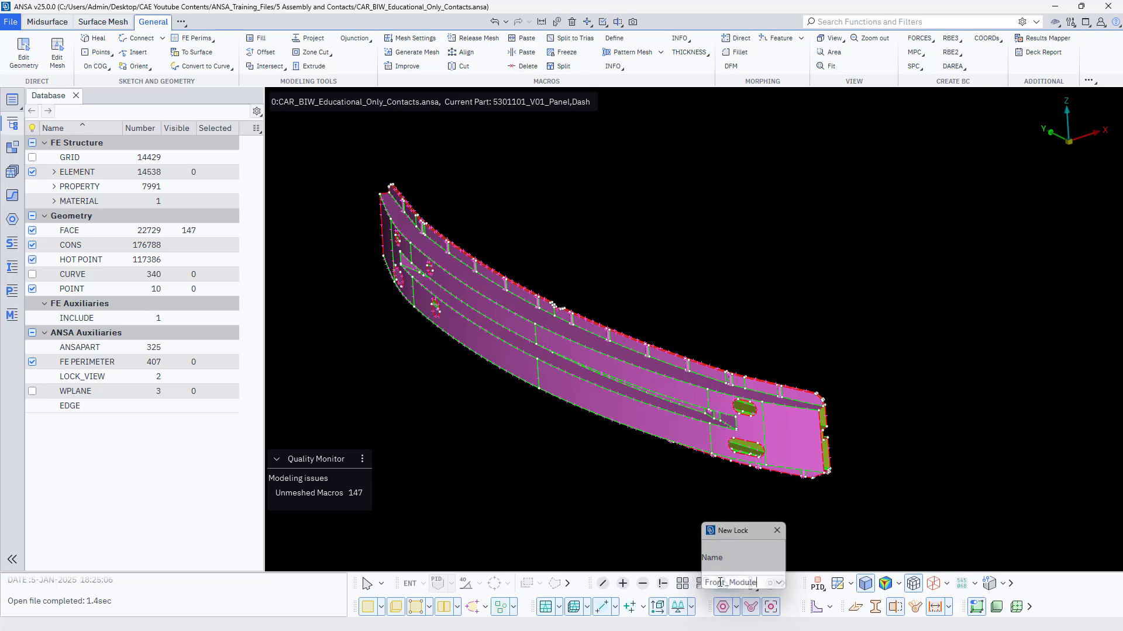
key(Return)
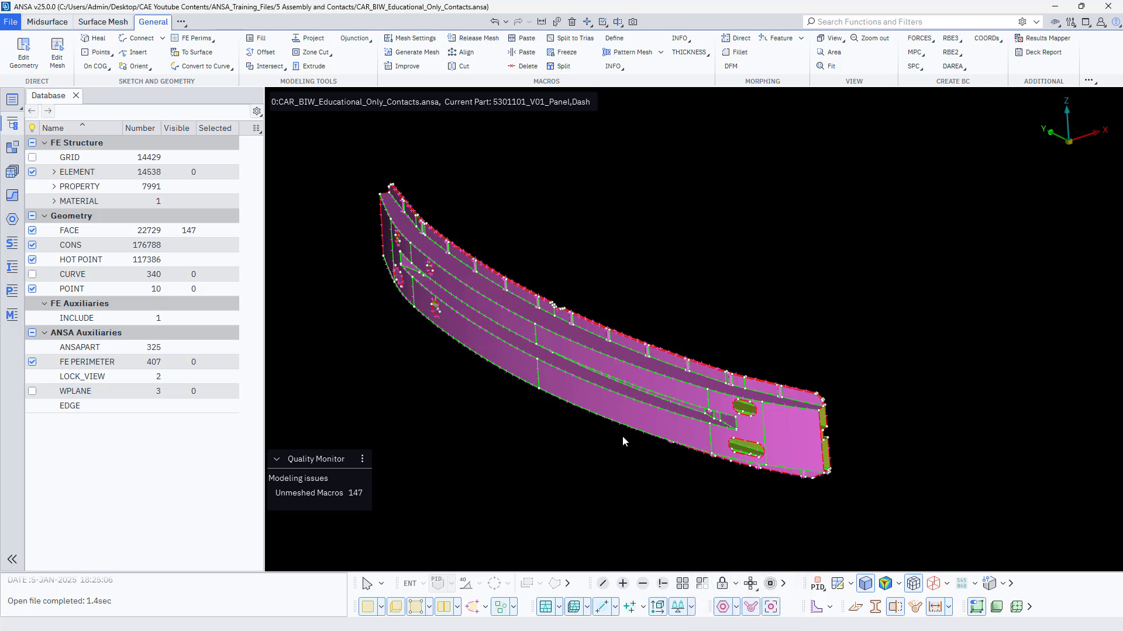
- Open the LOCK_VIEW list, enlarge it, and highlight the contents of the Full_Biw and Front_Module locks
double_click(113, 380)
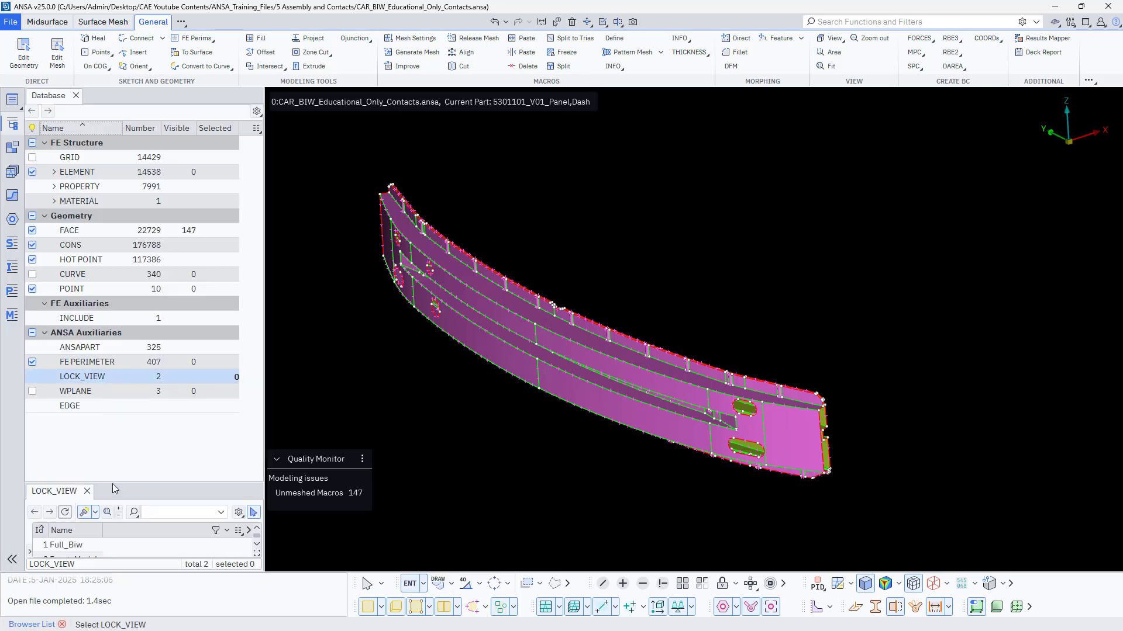
drag(112, 483, 111, 425)
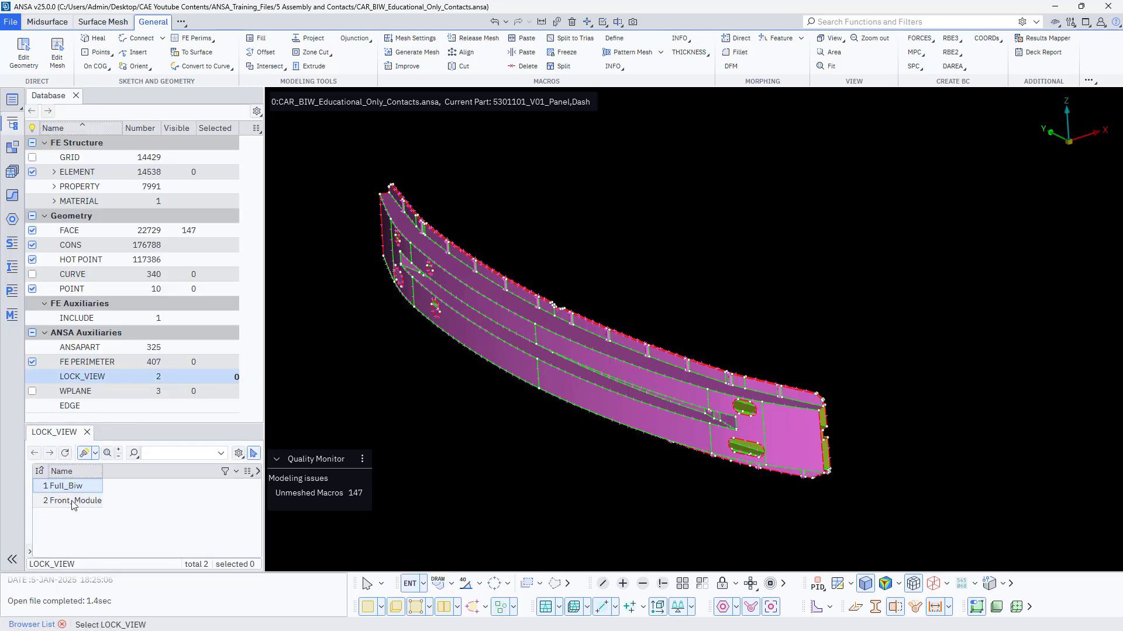
click(73, 503)
click(86, 485)
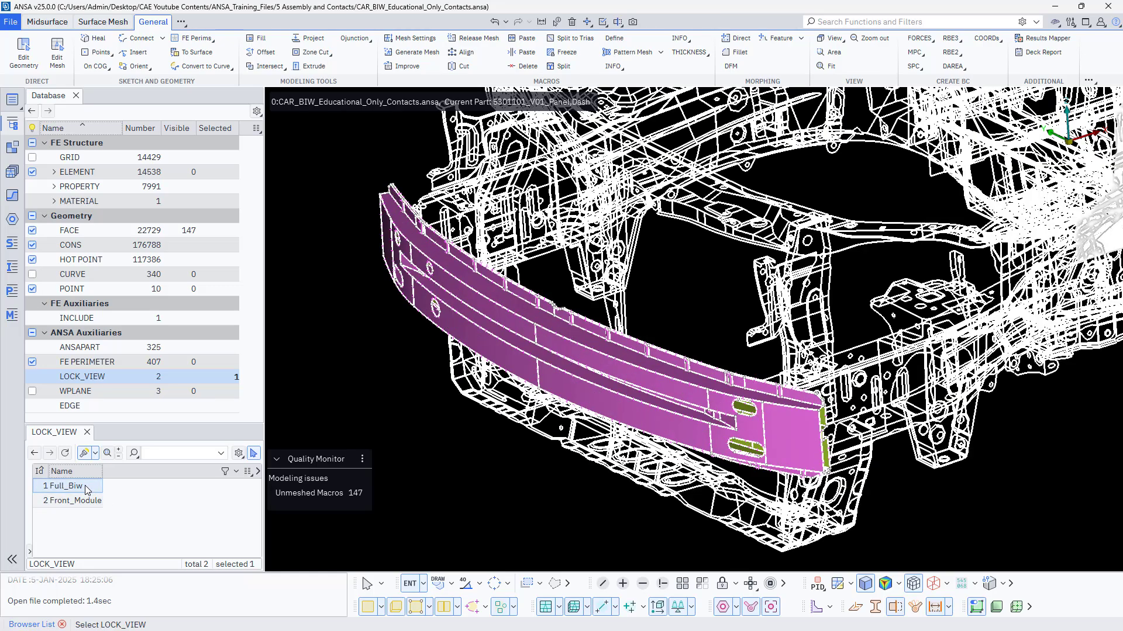
click(74, 500)
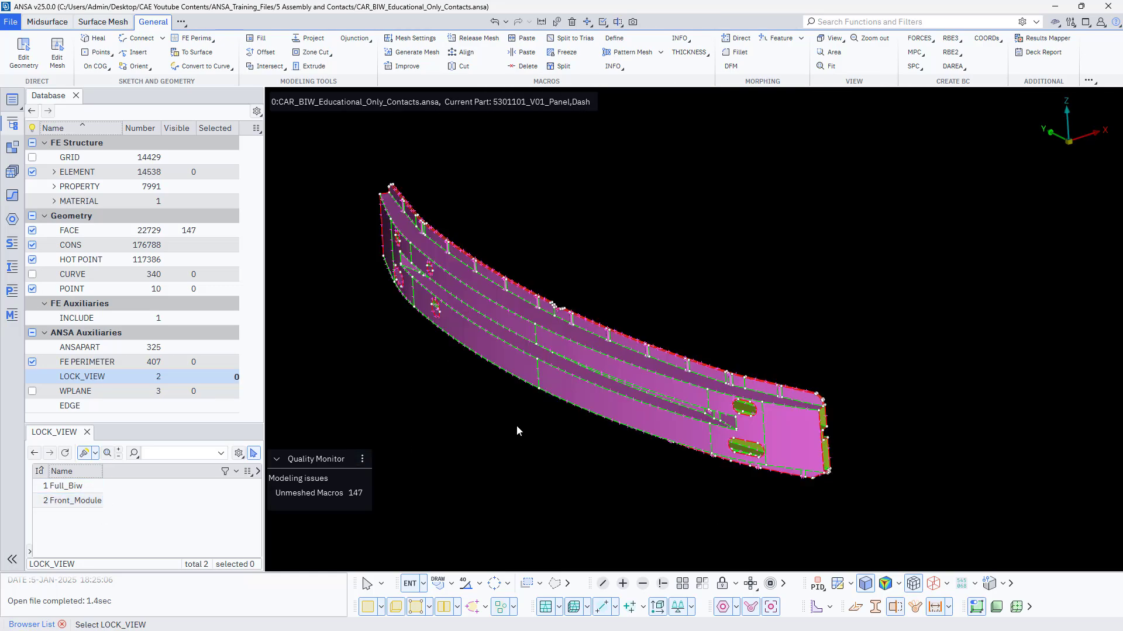
- Show the entire model again and isolate the contents of the Front_Module lock with Show Only
click(520, 431)
click(682, 583)
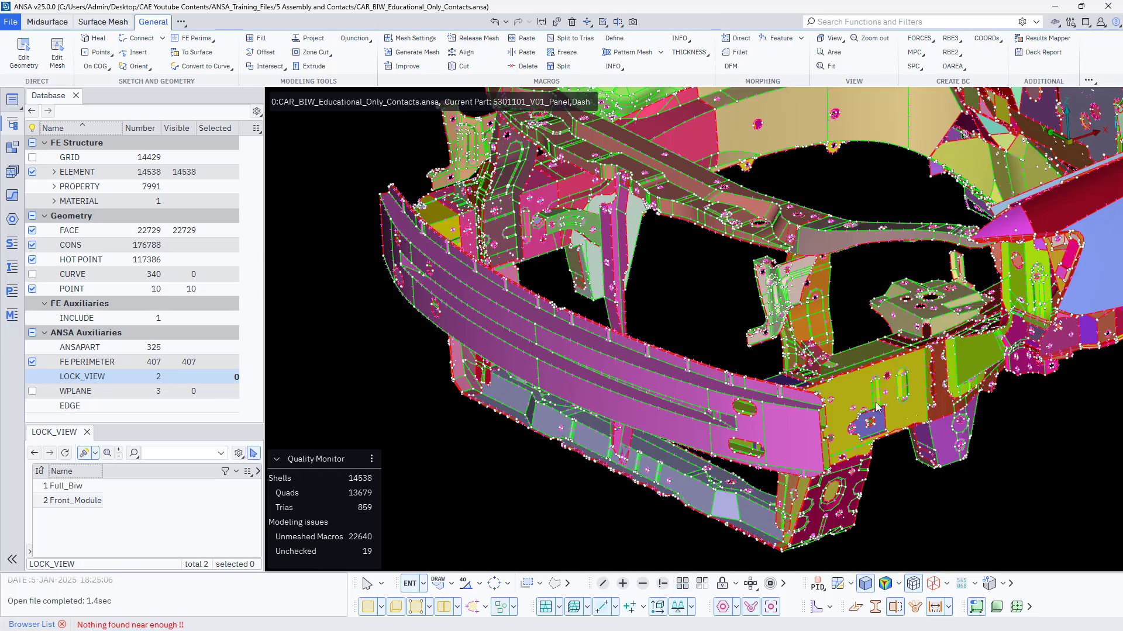
click(85, 486)
click(73, 501)
right_click(73, 501)
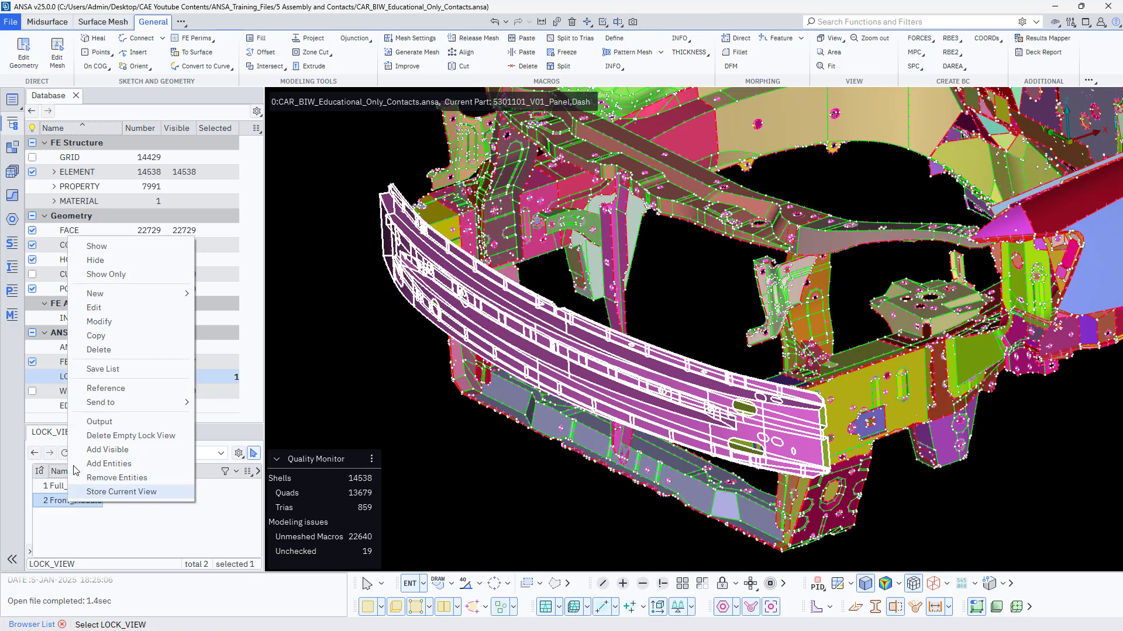
click(108, 274)
click(487, 482)
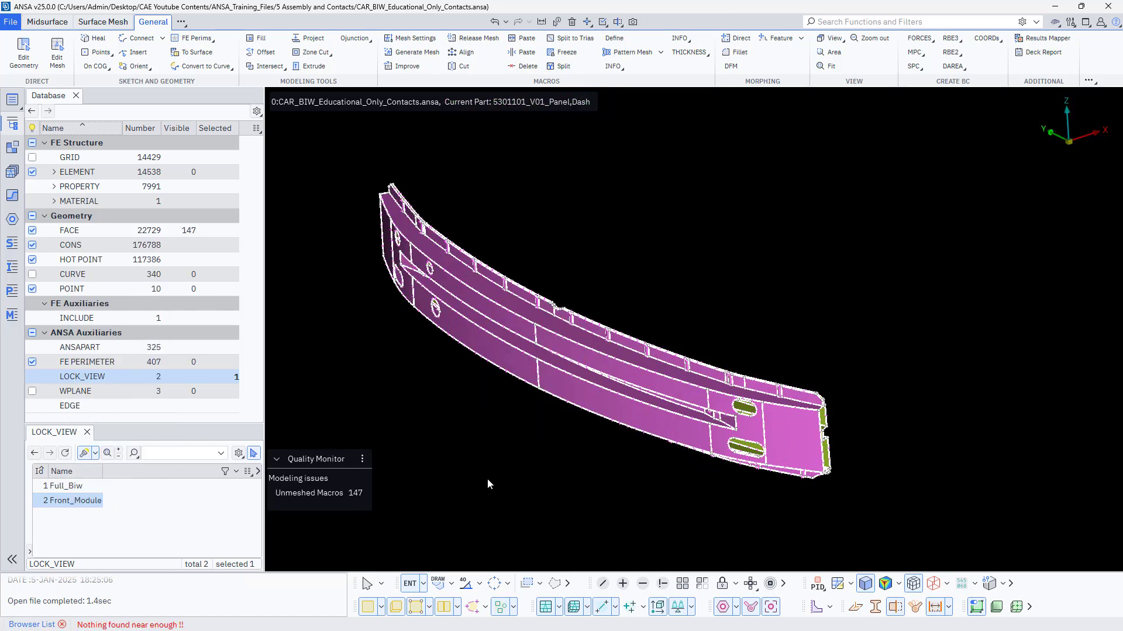
middle_click(486, 478)
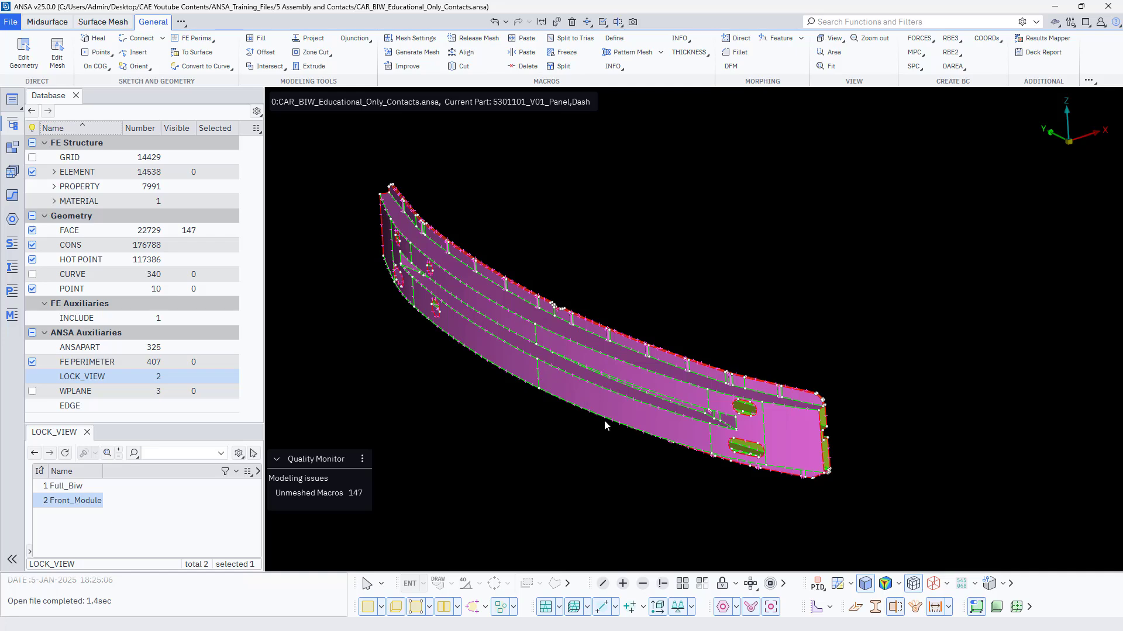
- Examine the bumper beam panels, including the small vertical bead along the upper flange edge, at close range
mouse_move(672, 501)
ctrl+mouse_down()
mouse_move(642, 510)
mouse_move(680, 501)
ctrl+mouse_up()
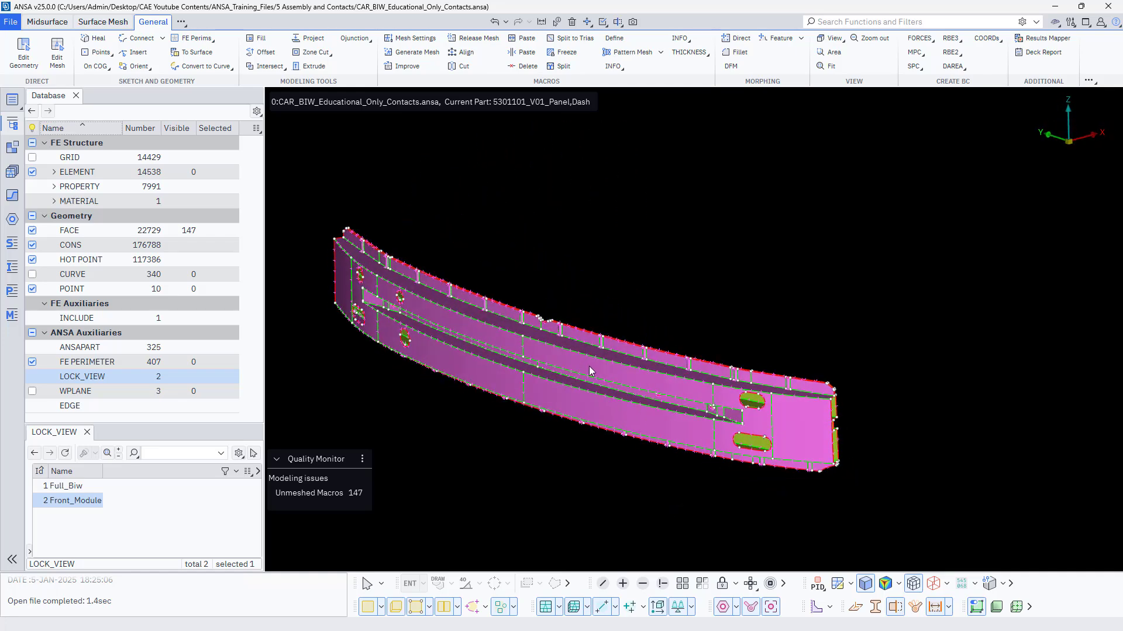
scroll(797, 379, up, 3)
scroll(703, 392, down, 3)
scroll(704, 392, up, 2)
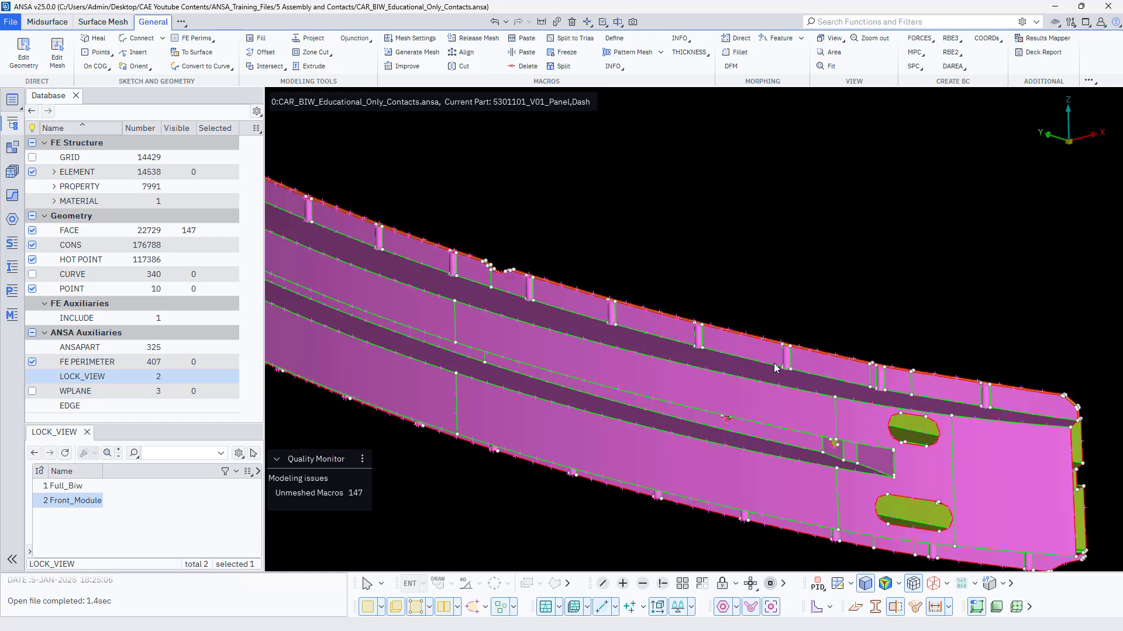
scroll(773, 363, down, 3)
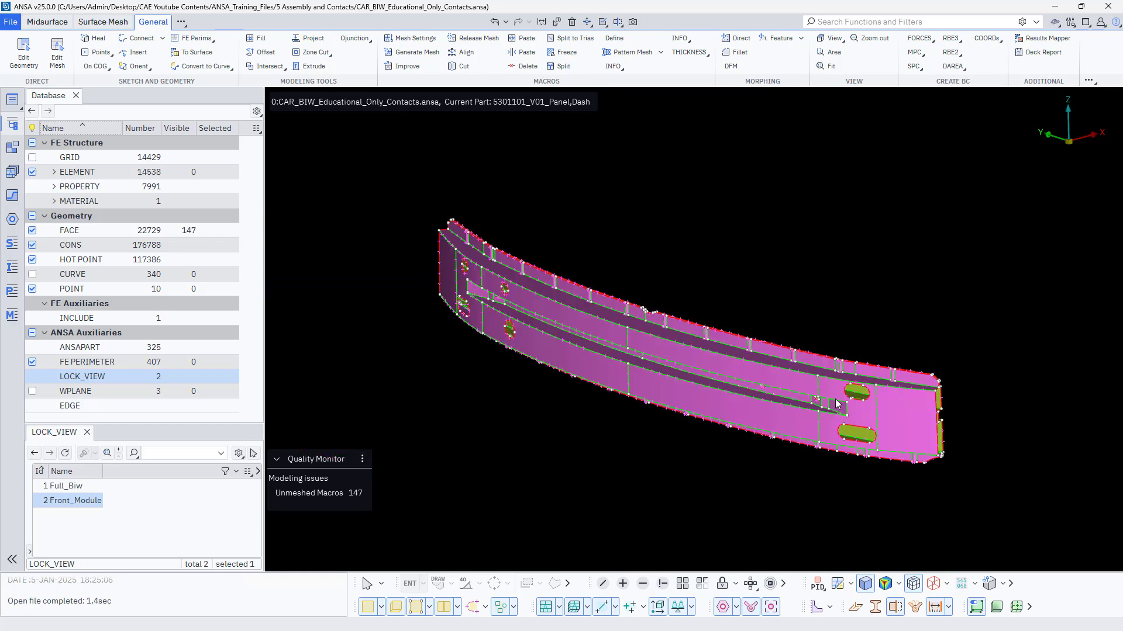
scroll(830, 345, up, 5)
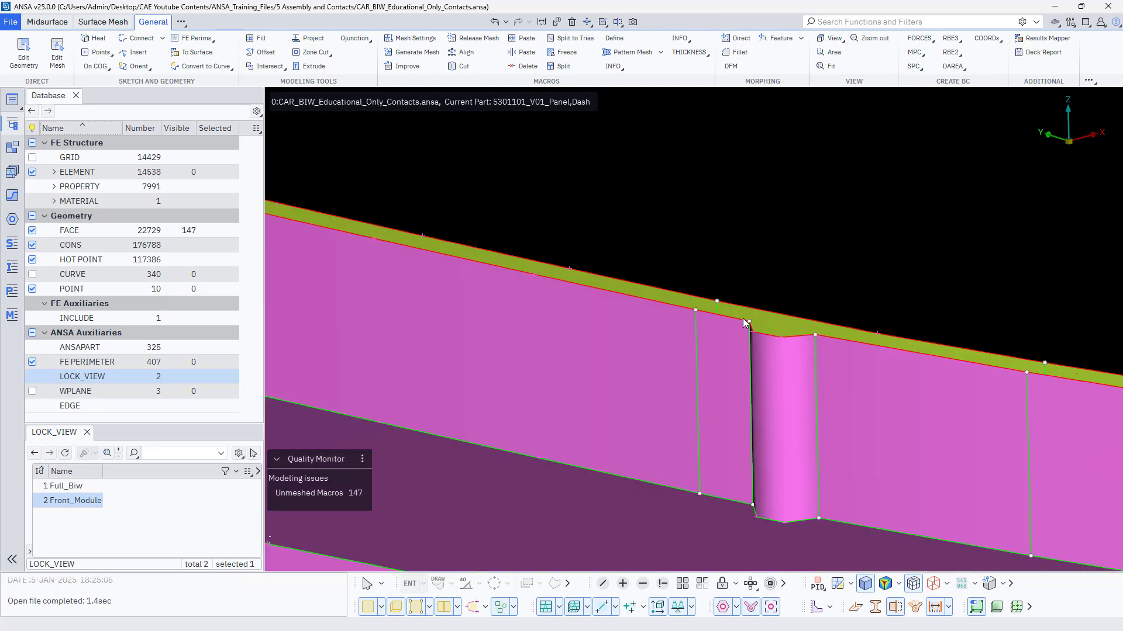
scroll(749, 319, up, 3)
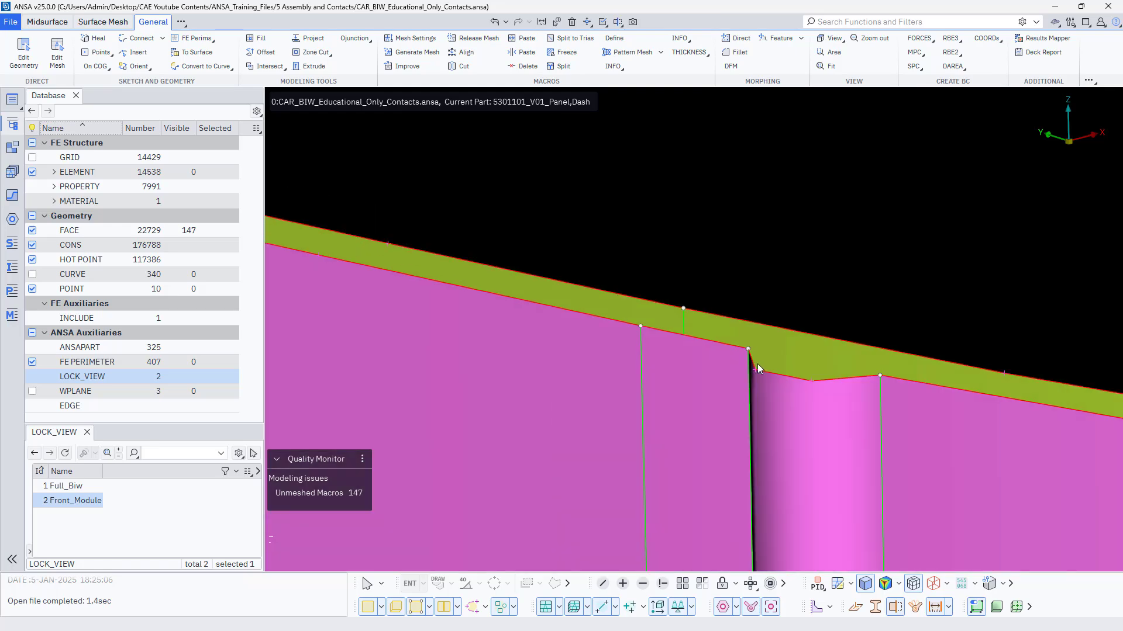
middle_drag(757, 363, 741, 317)
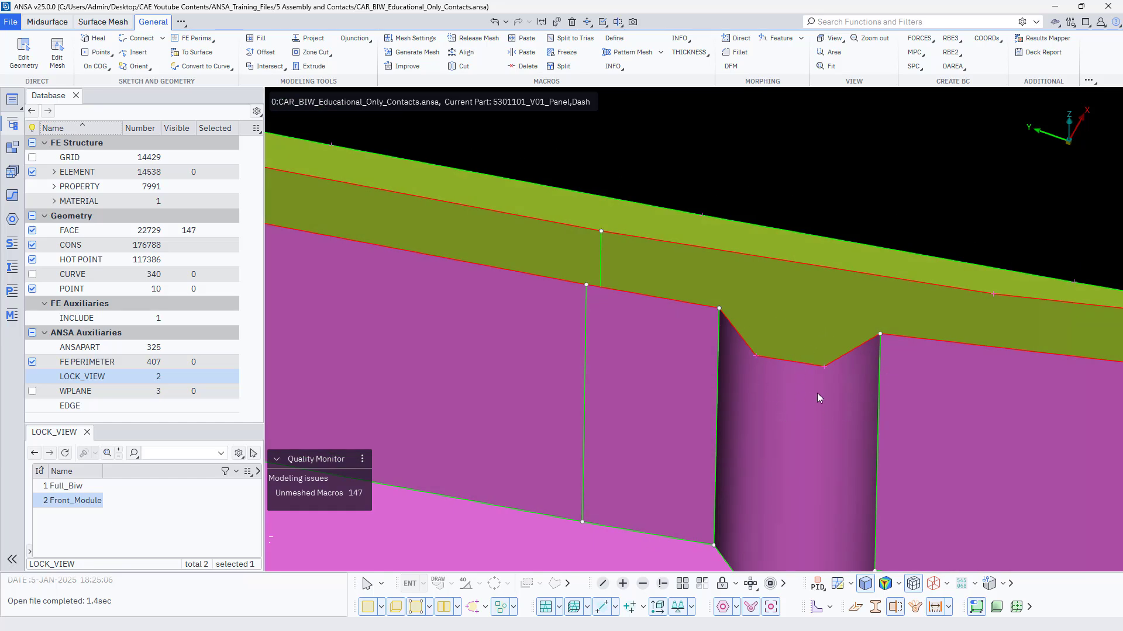
ctrl+middle_drag(703, 359, 586, 344)
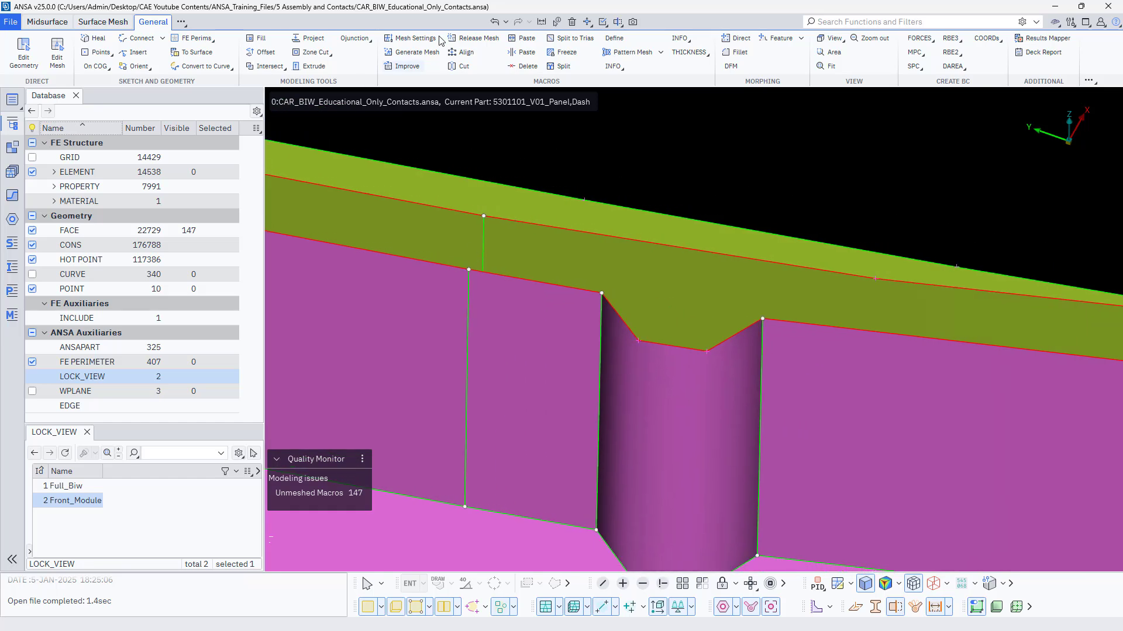
- Measure the width between the two upper corner points of the bead on the bumper beam flange, and clear the measurement
click(543, 22)
click(603, 292)
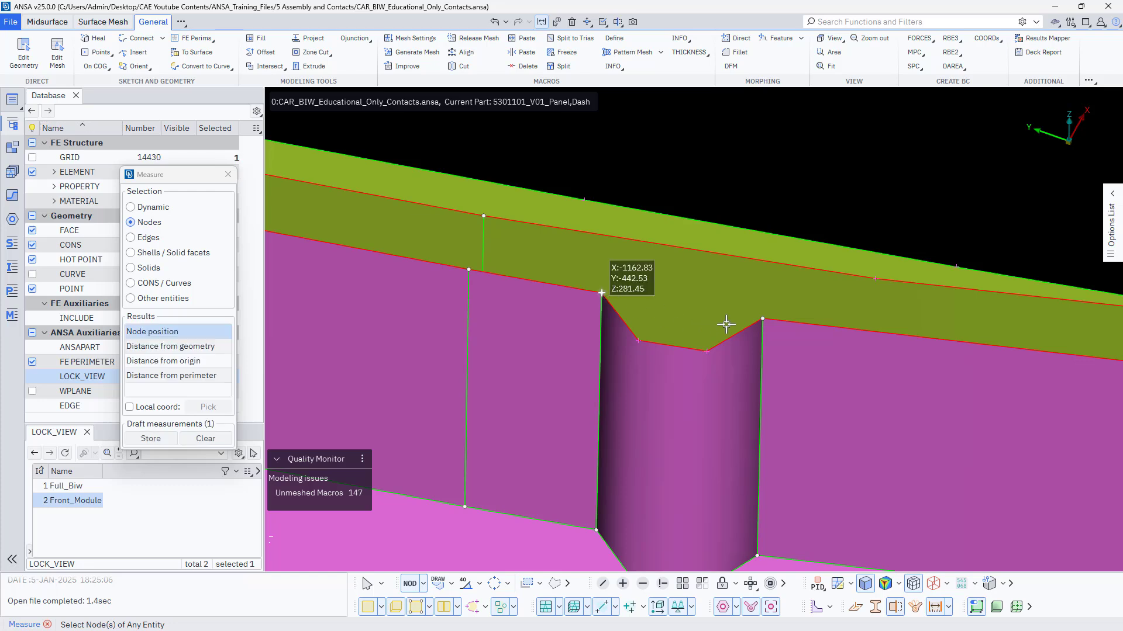
click(762, 319)
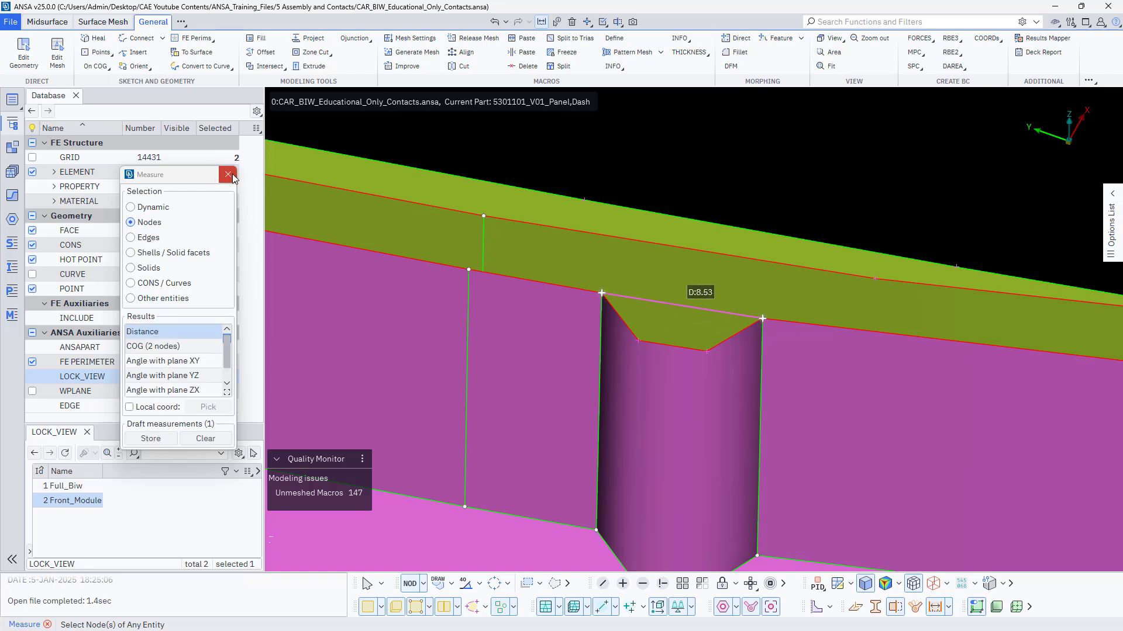
key(Escape)
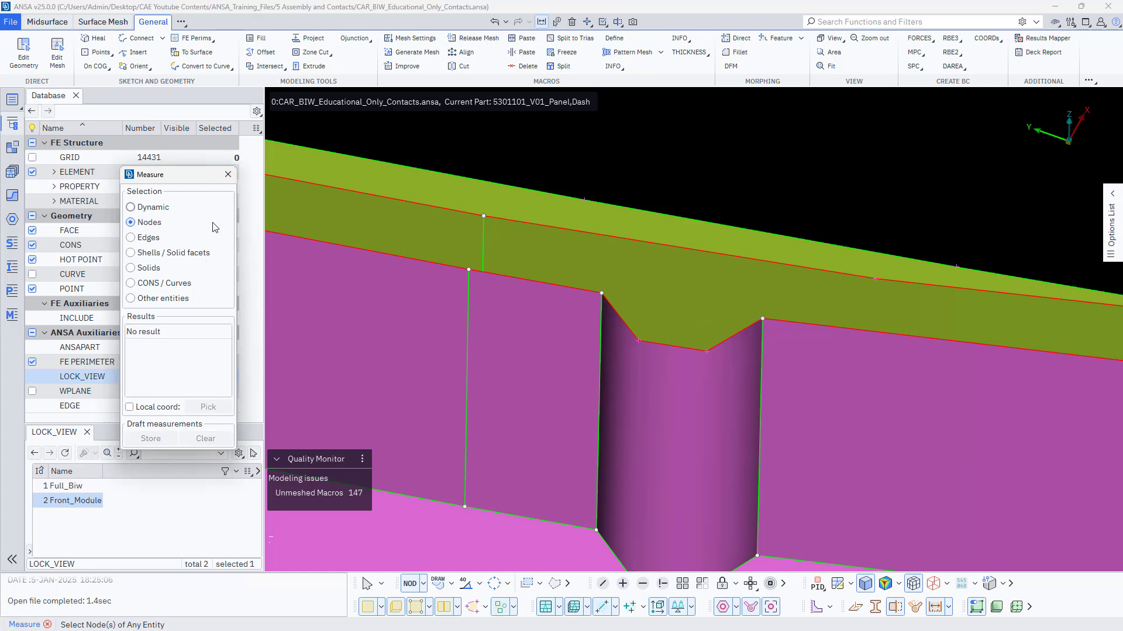
- Close the Measure tool and examine the vertical beads along the bumper beam's upper flange and the overall beam shape
click(228, 175)
scroll(710, 379, down, 3)
scroll(713, 380, down, 2)
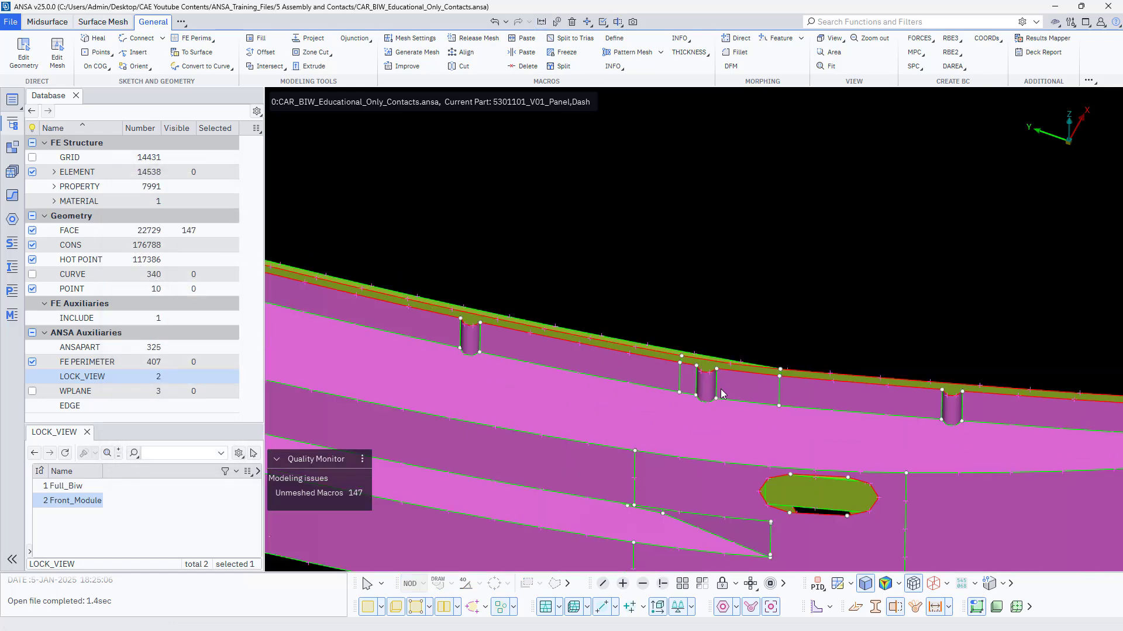
scroll(718, 388, up, 4)
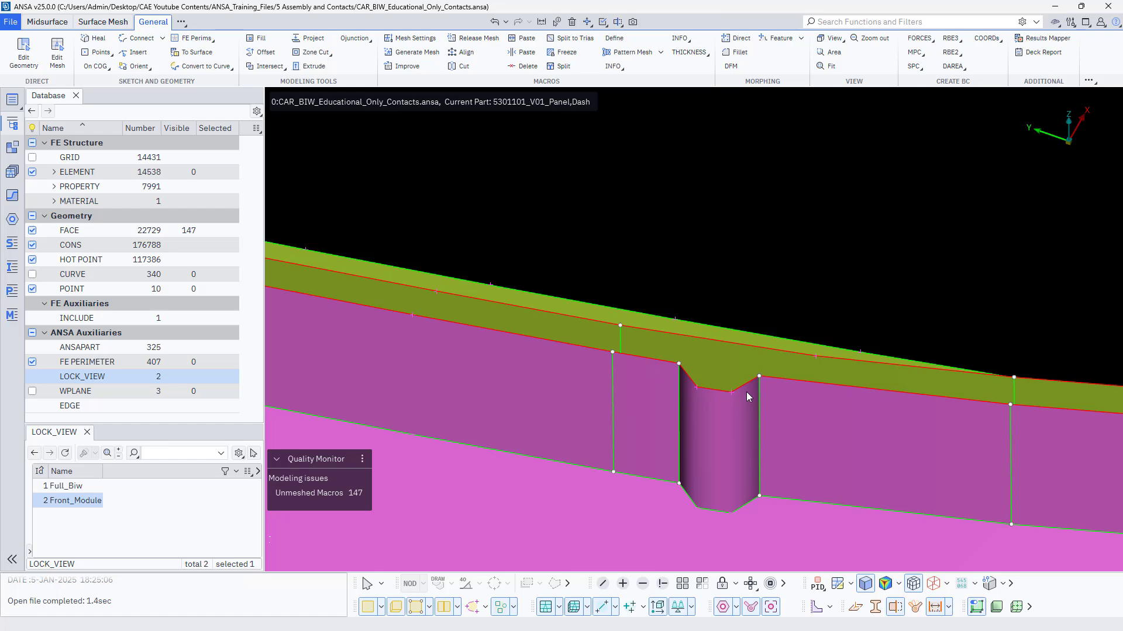
scroll(730, 425, down, 5)
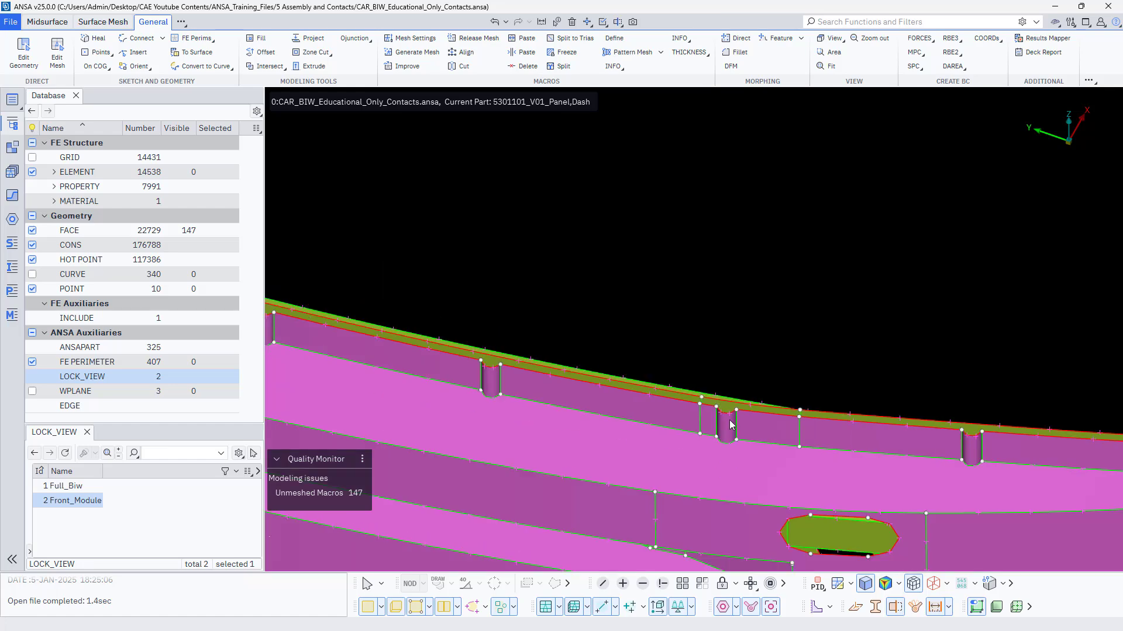
scroll(731, 425, up, 3)
scroll(746, 409, down, 3)
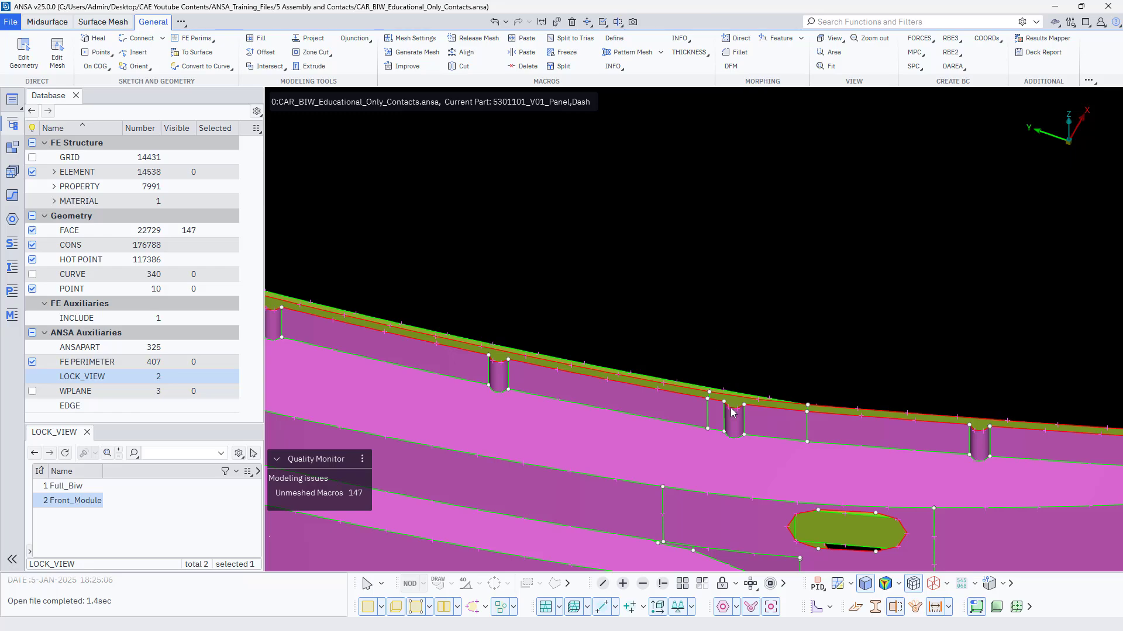
scroll(733, 412, up, 4)
scroll(725, 366, down, 4)
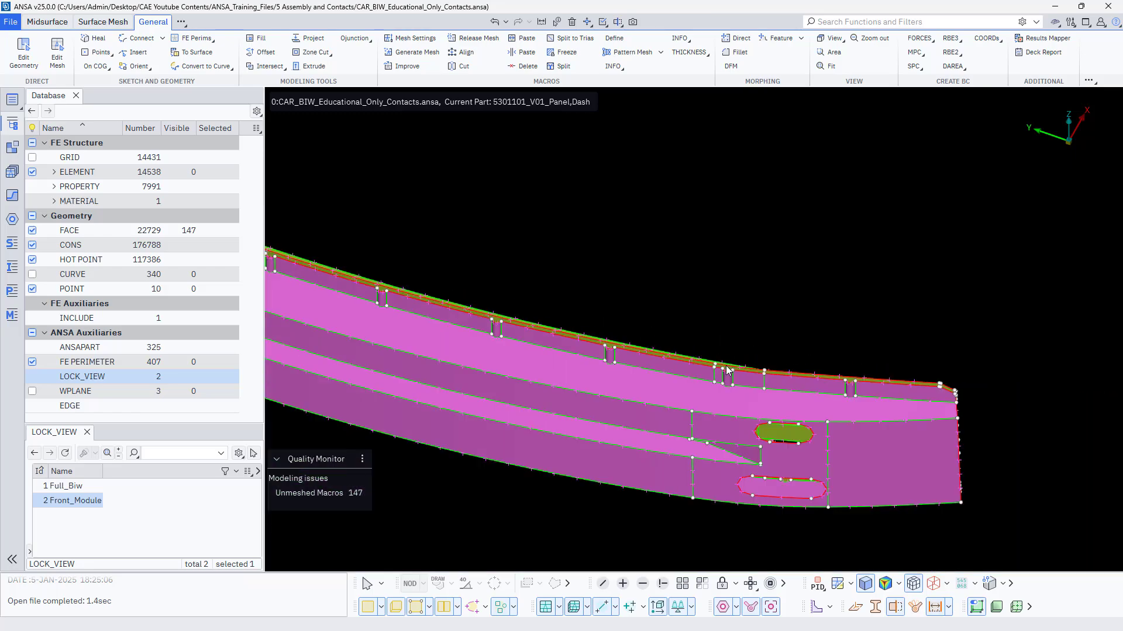
ctrl+drag(688, 387, 662, 369)
scroll(664, 363, down, 3)
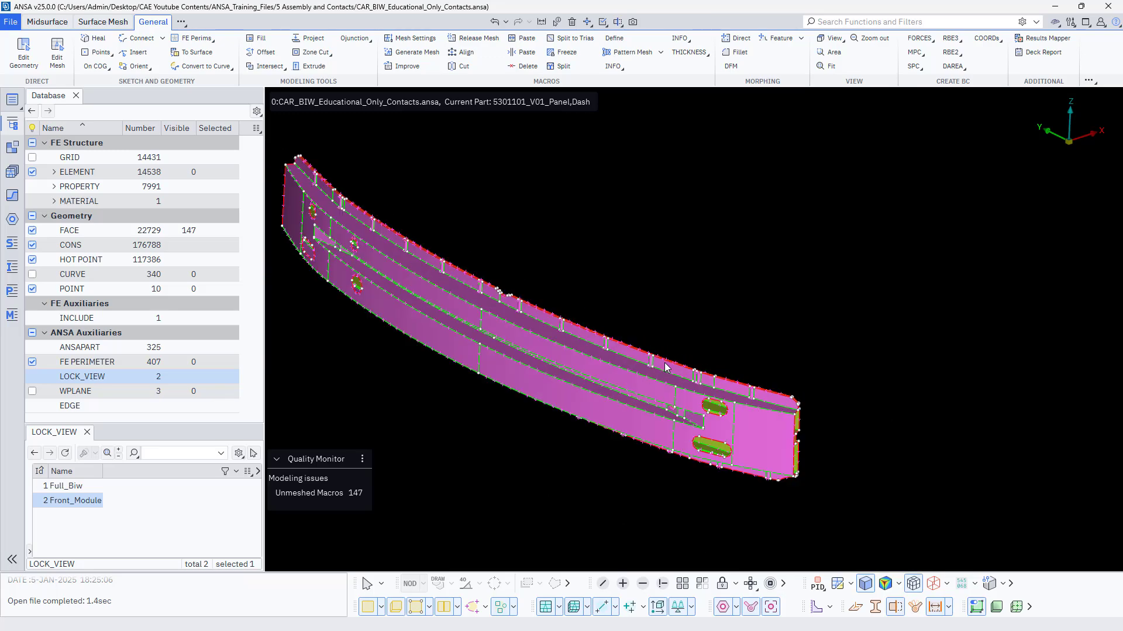
ctrl+drag(518, 353, 610, 457)
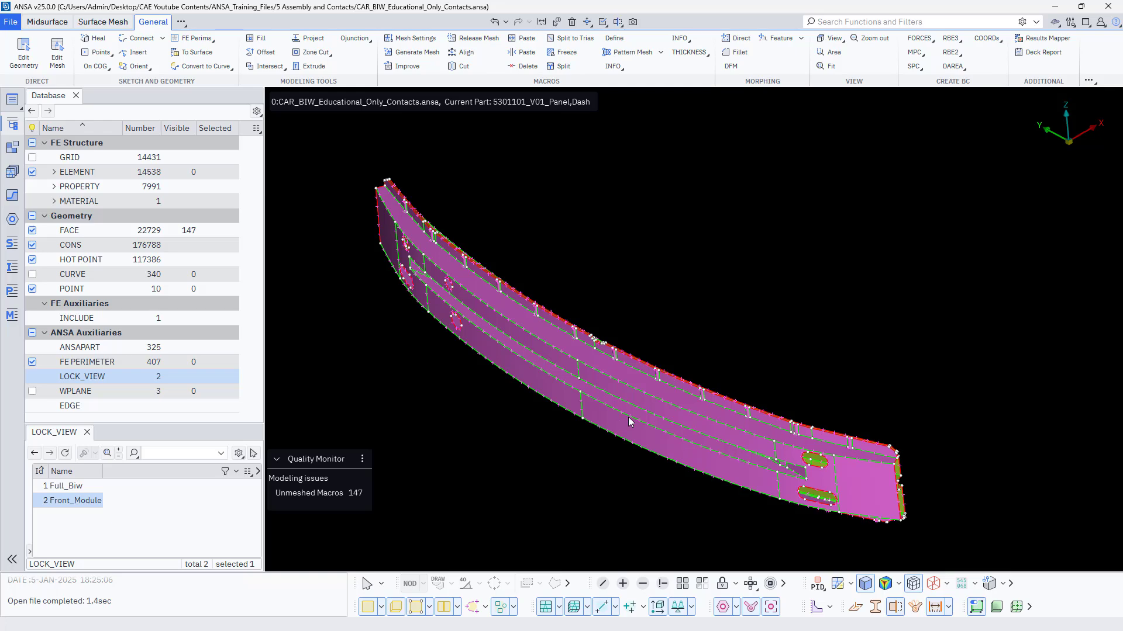
scroll(628, 416, up, 3)
scroll(608, 395, down, 3)
ctrl+drag(608, 387, 607, 271)
- Try a batch mesh on all visible bumper beam faces with a target length of 4
click(416, 52)
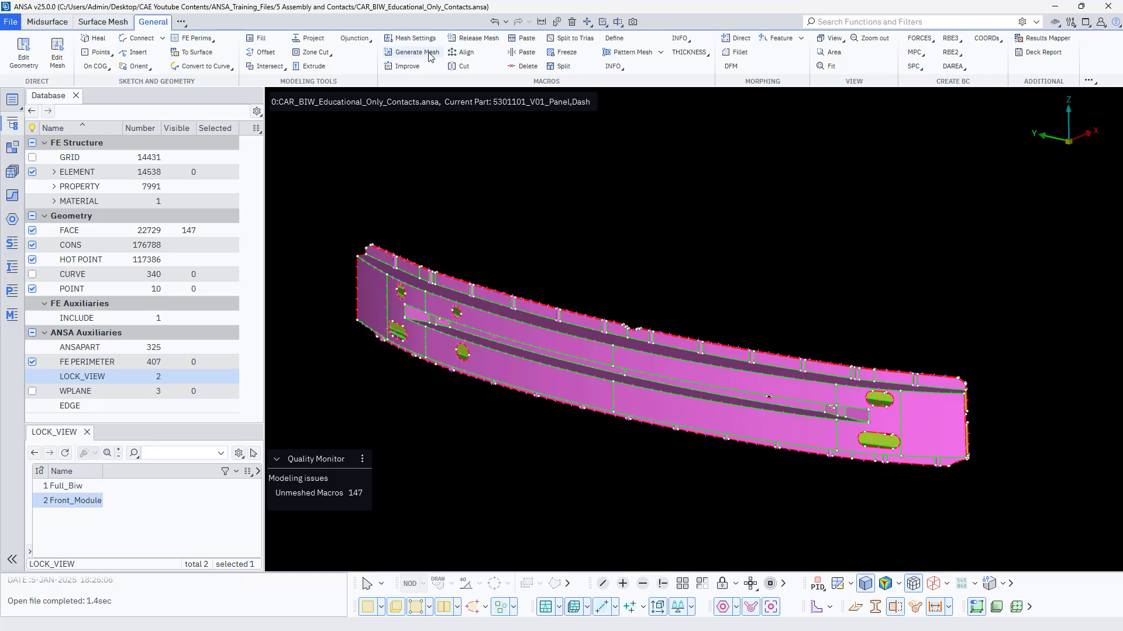
scroll(518, 250, down, 5)
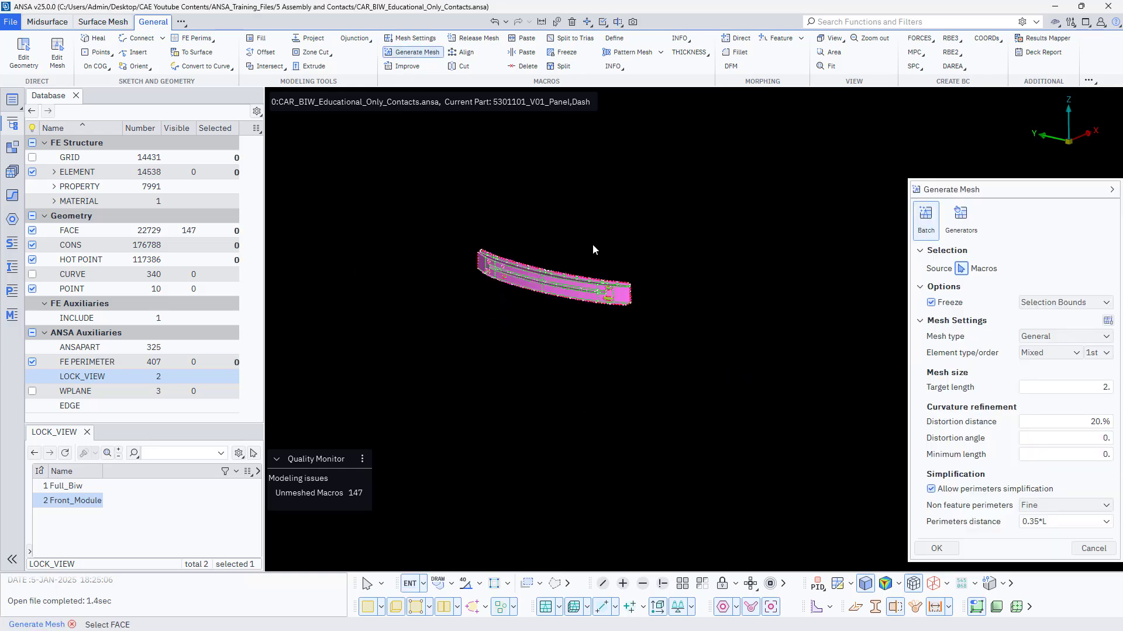
drag(365, 186, 748, 414)
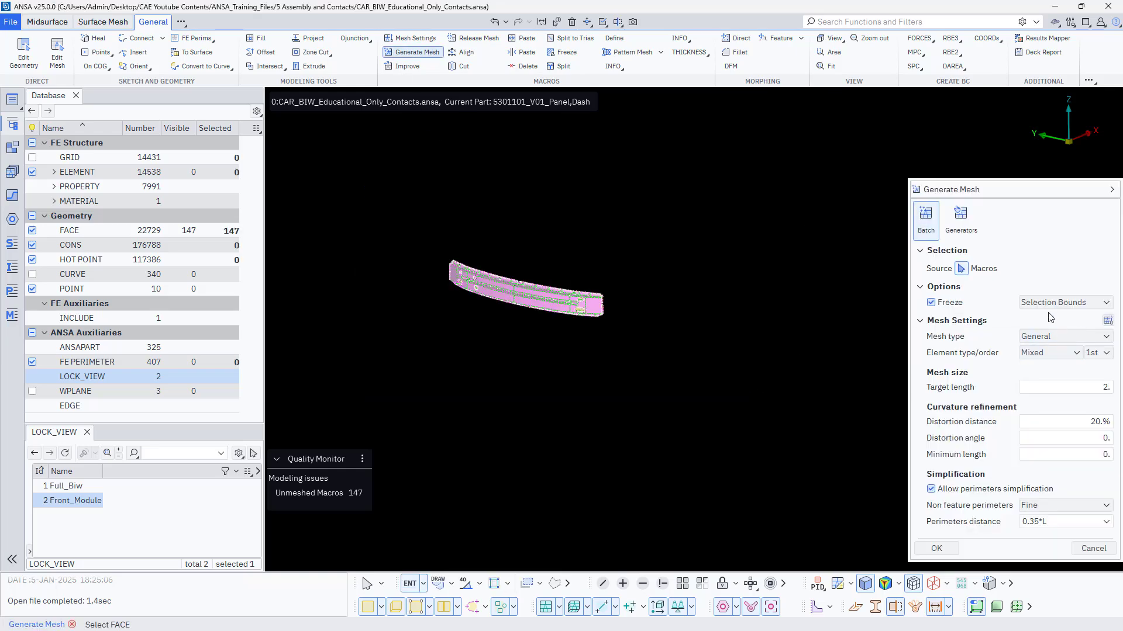
double_click(1069, 390)
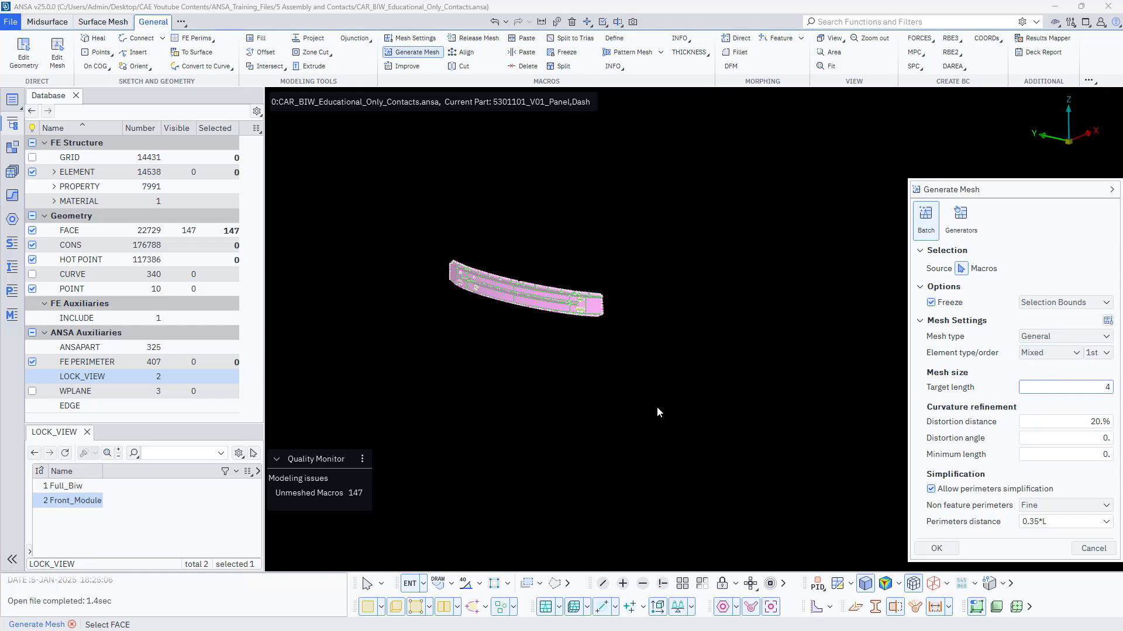
scroll(522, 291, up, 3)
scroll(522, 291, up, 3)
scroll(576, 415, down, 3)
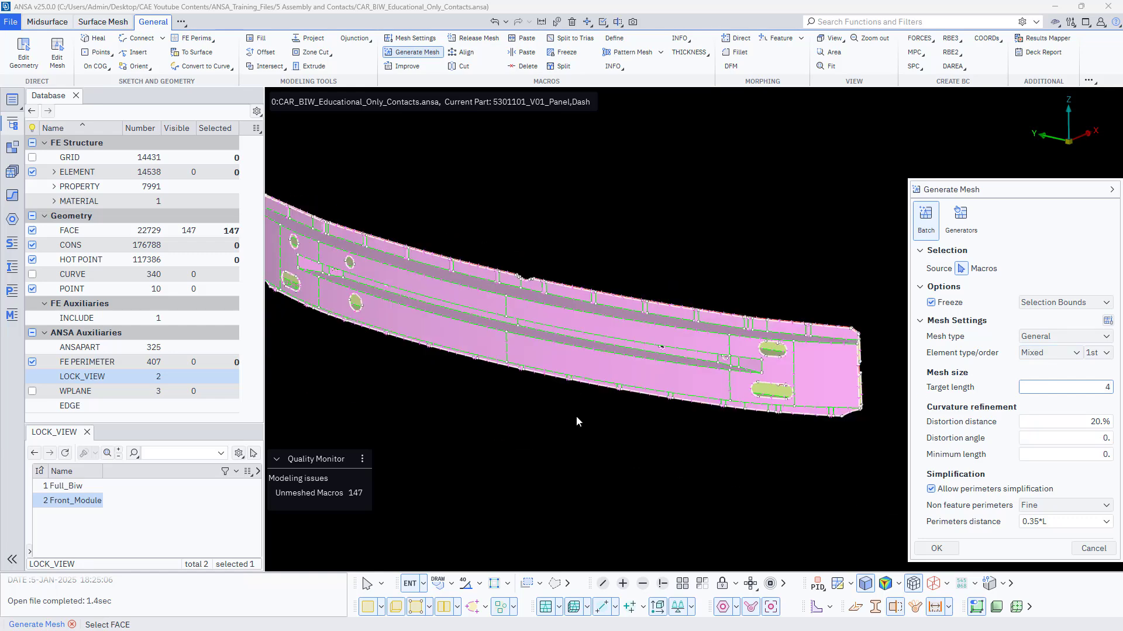
middle_click(578, 423)
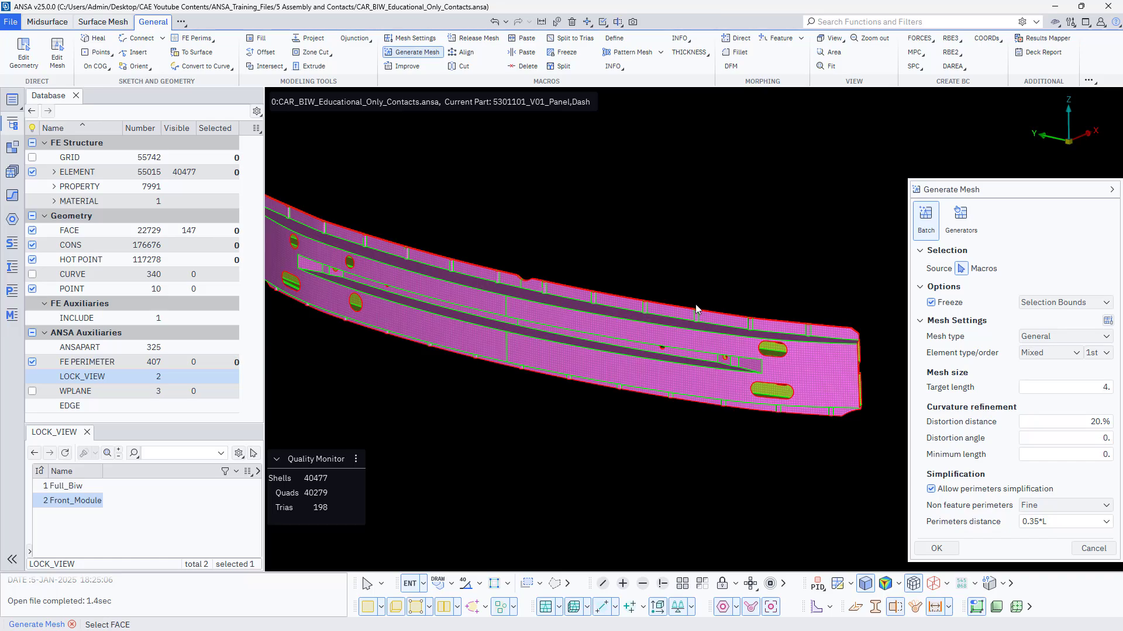
- Examine how the generated mesh captures the upper flange beads and the slotted holes near one end of the beam
scroll(692, 334, up, 5)
ctrl+drag(692, 334, 594, 437)
scroll(604, 420, down, 2)
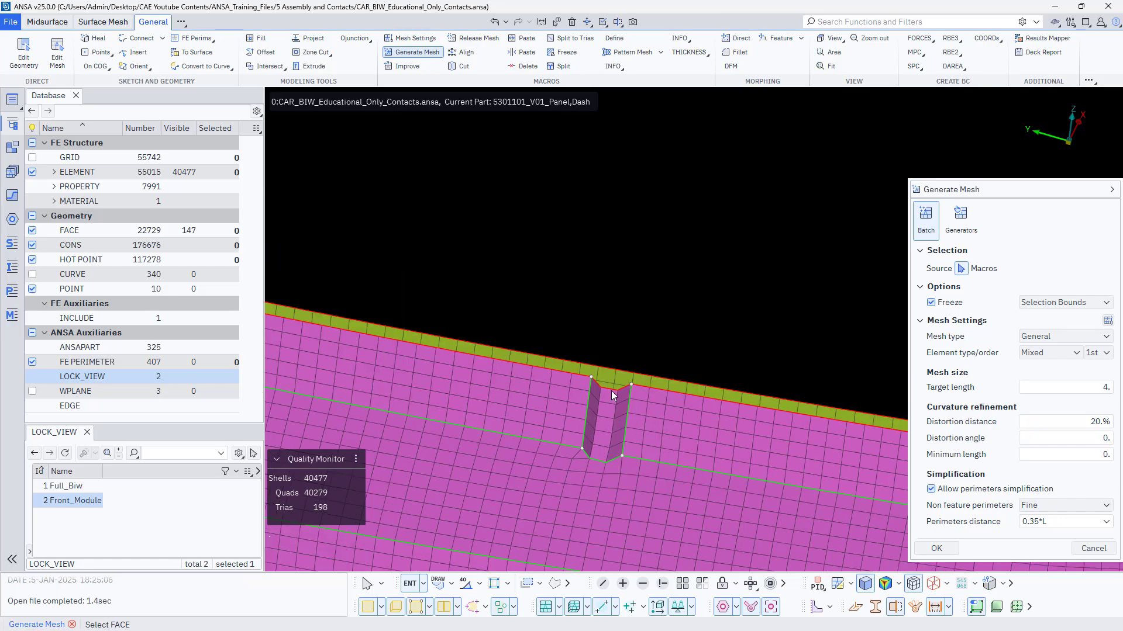
ctrl+drag(595, 497, 587, 430)
ctrl+drag(611, 487, 442, 399)
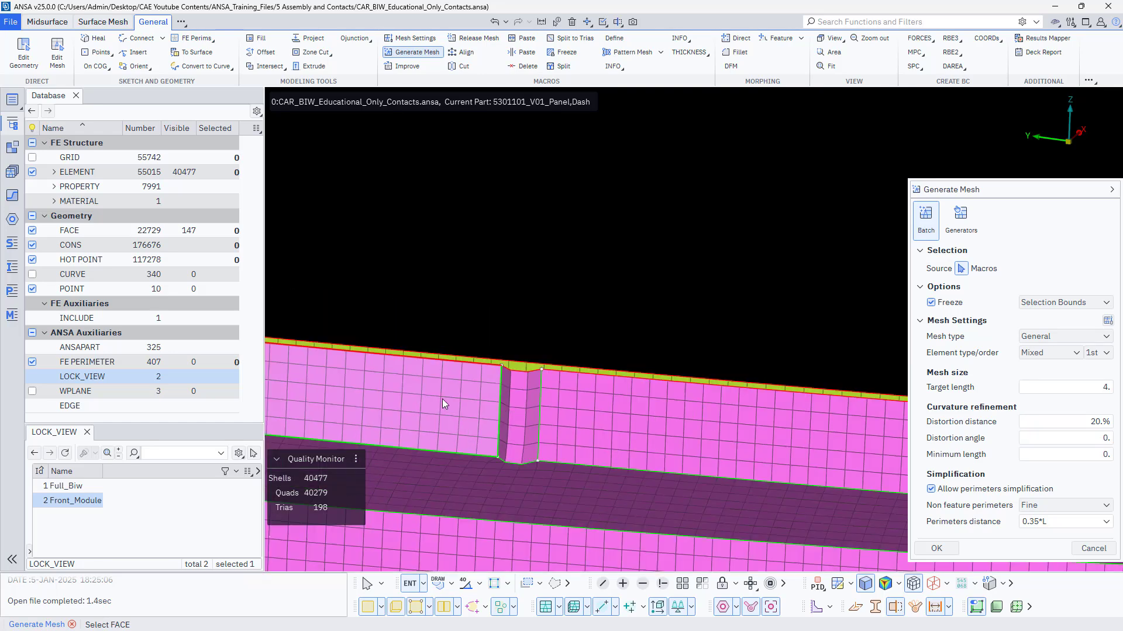
scroll(760, 443, down, 2)
scroll(533, 428, up, 2)
scroll(509, 423, down, 2)
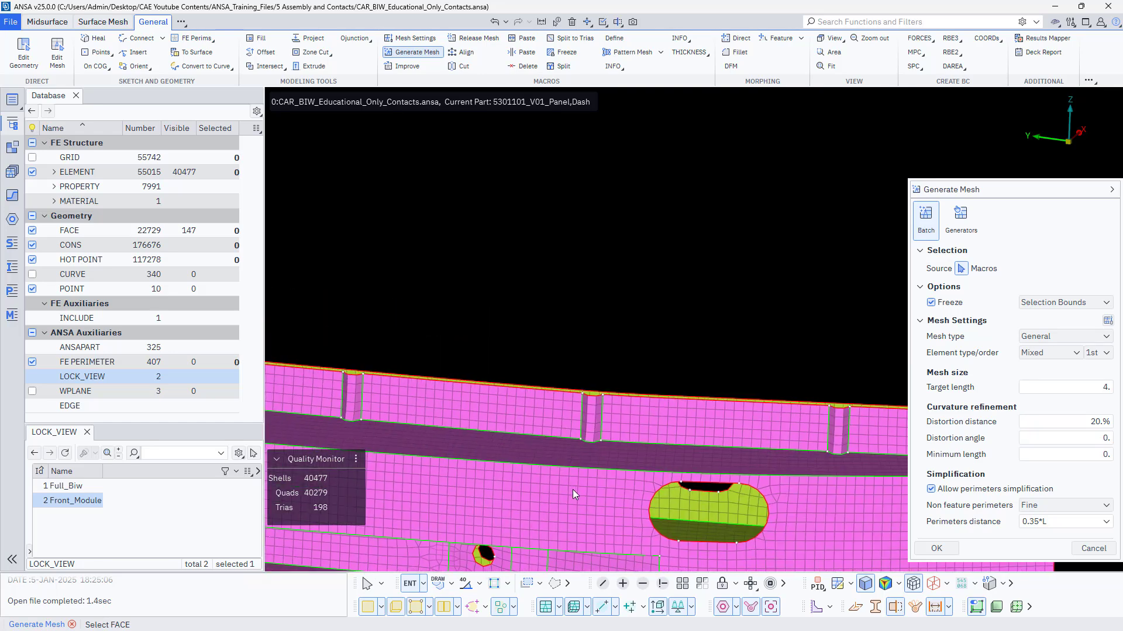
ctrl+middle_drag(573, 490, 490, 403)
ctrl+middle_drag(544, 503, 709, 374)
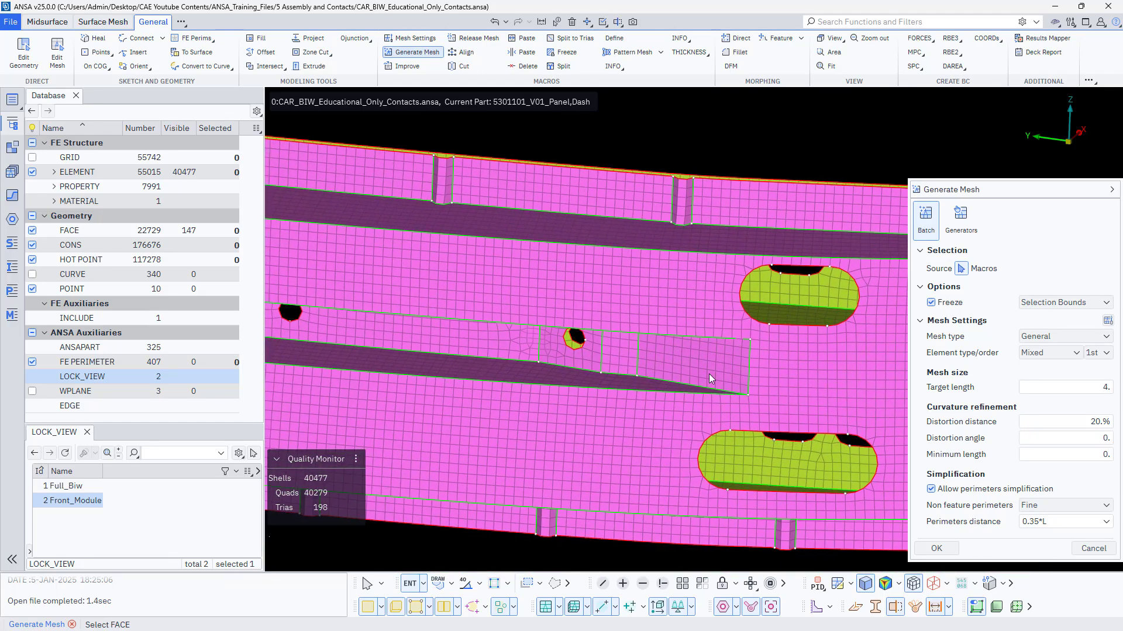
- Inspect the mesh flow around the small and large round holes and towards the opposite end of the bumper beam
scroll(424, 398, down, 1)
scroll(355, 415, down, 2)
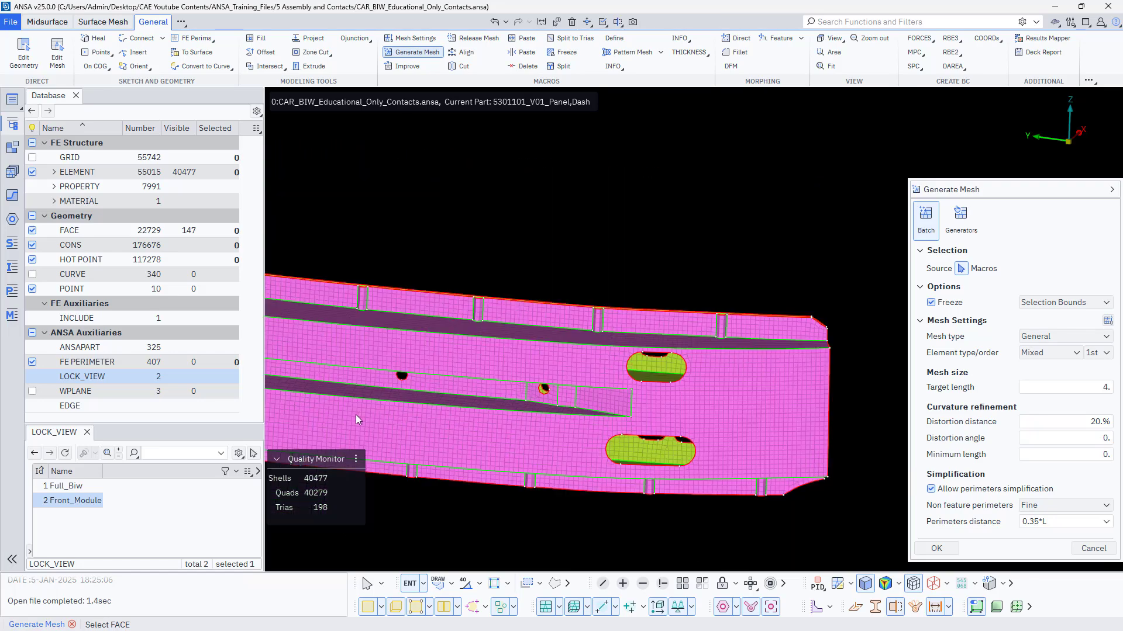
scroll(353, 411, down, 1)
scroll(505, 405, up, 5)
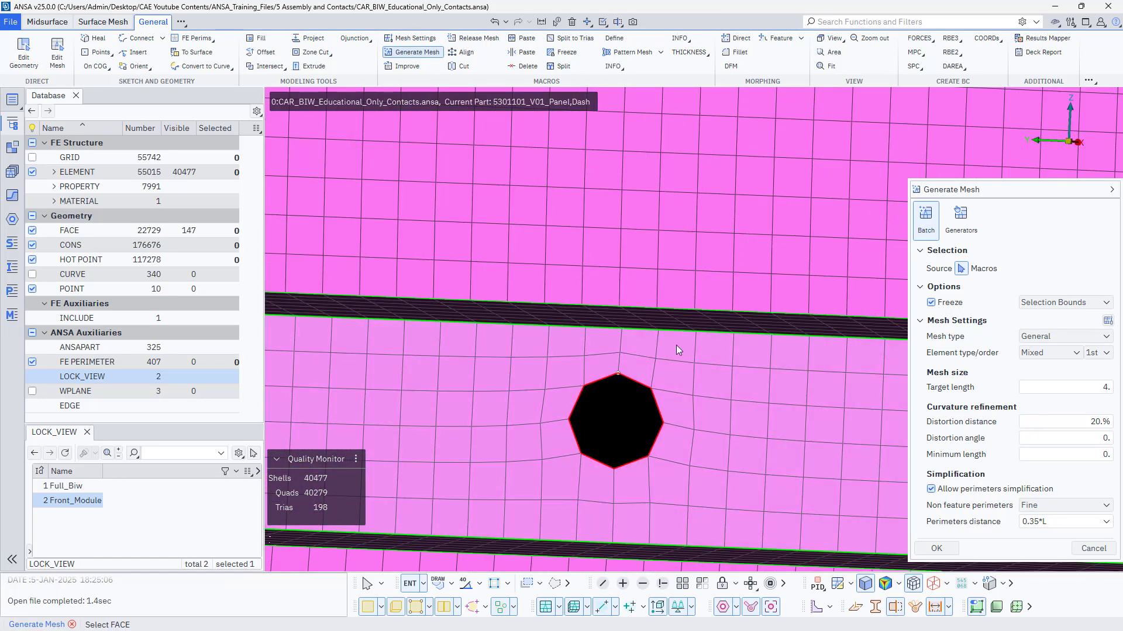
scroll(561, 432, down, 6)
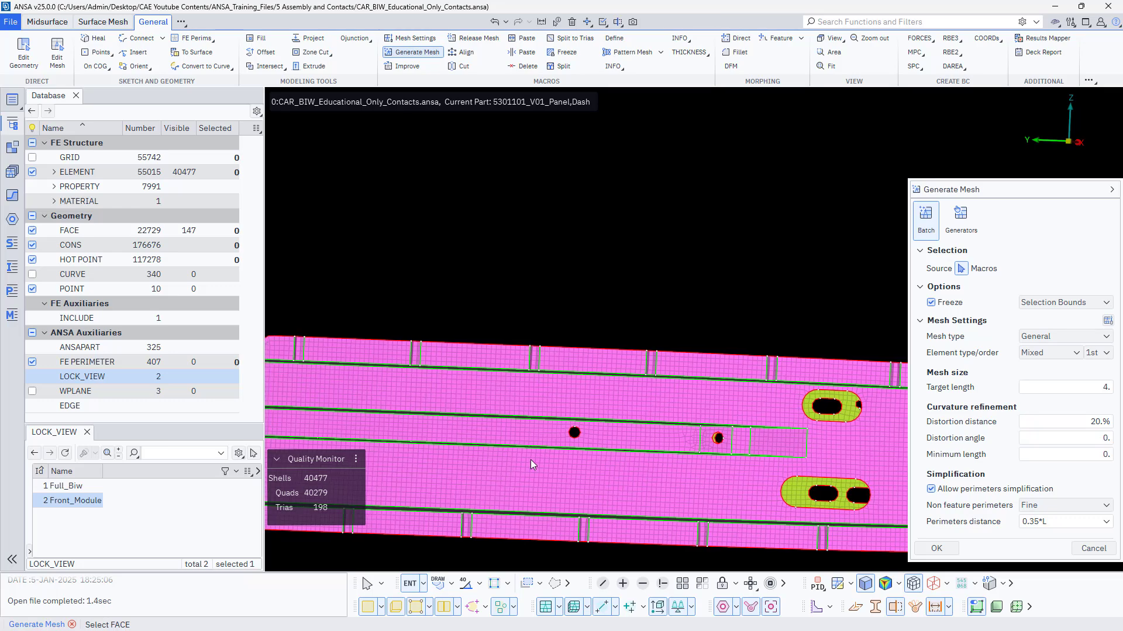
scroll(428, 448, up, 2)
scroll(421, 429, up, 3)
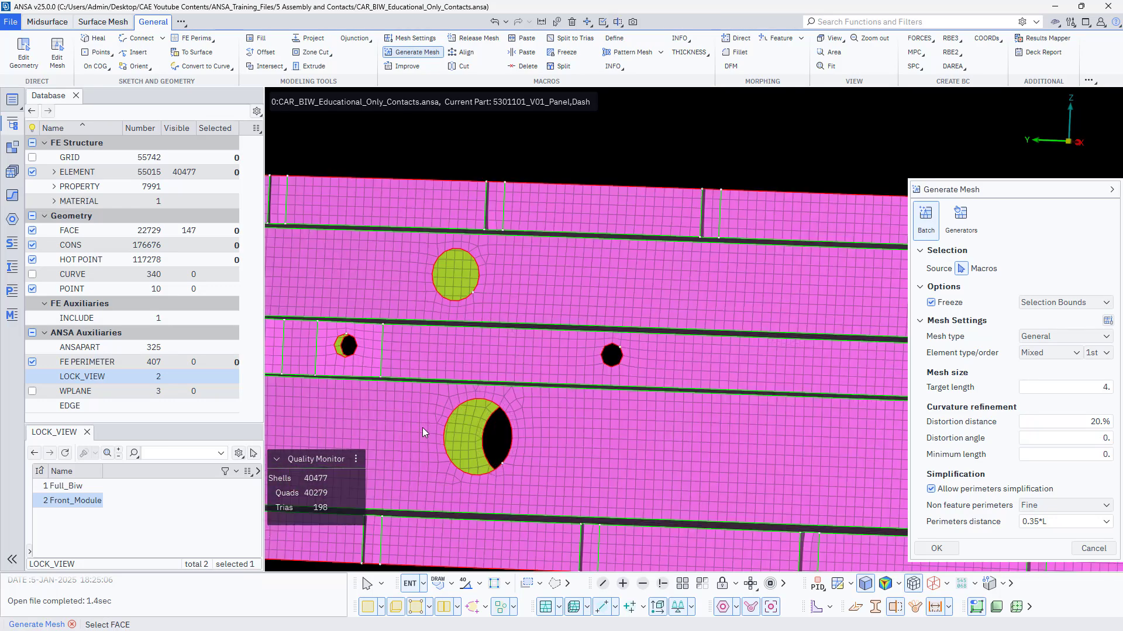
ctrl+drag(439, 433, 430, 433)
ctrl+middle_drag(424, 401, 518, 343)
ctrl+drag(651, 338, 855, 301)
scroll(855, 301, up, 5)
ctrl+drag(612, 295, 596, 325)
scroll(622, 326, down, 5)
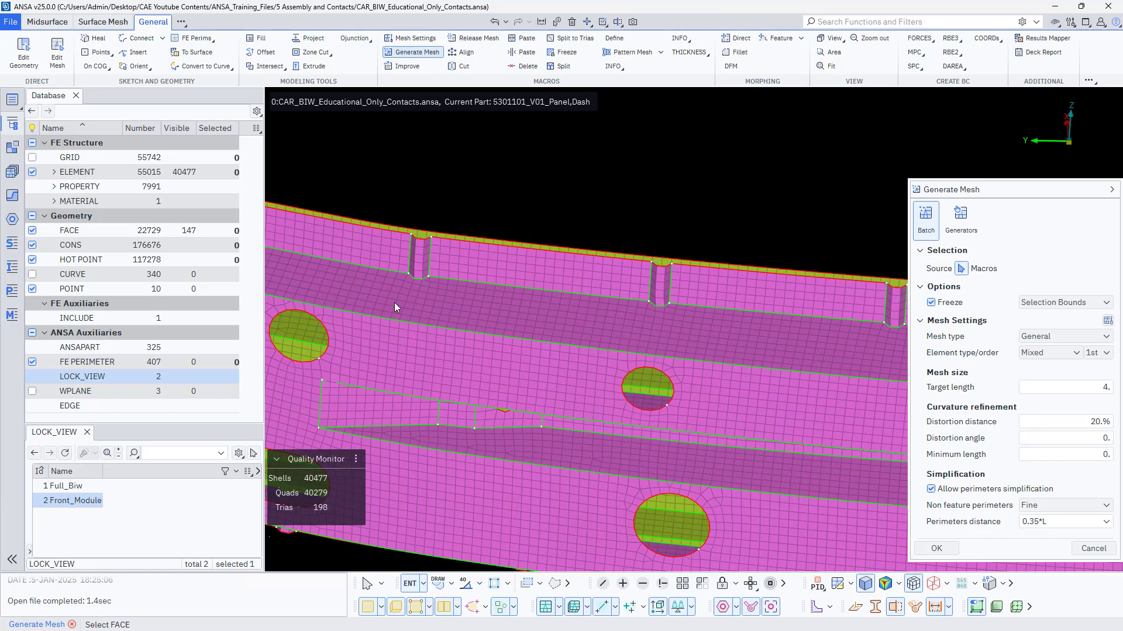
ctrl+drag(394, 306, 789, 395)
ctrl+drag(595, 442, 522, 347)
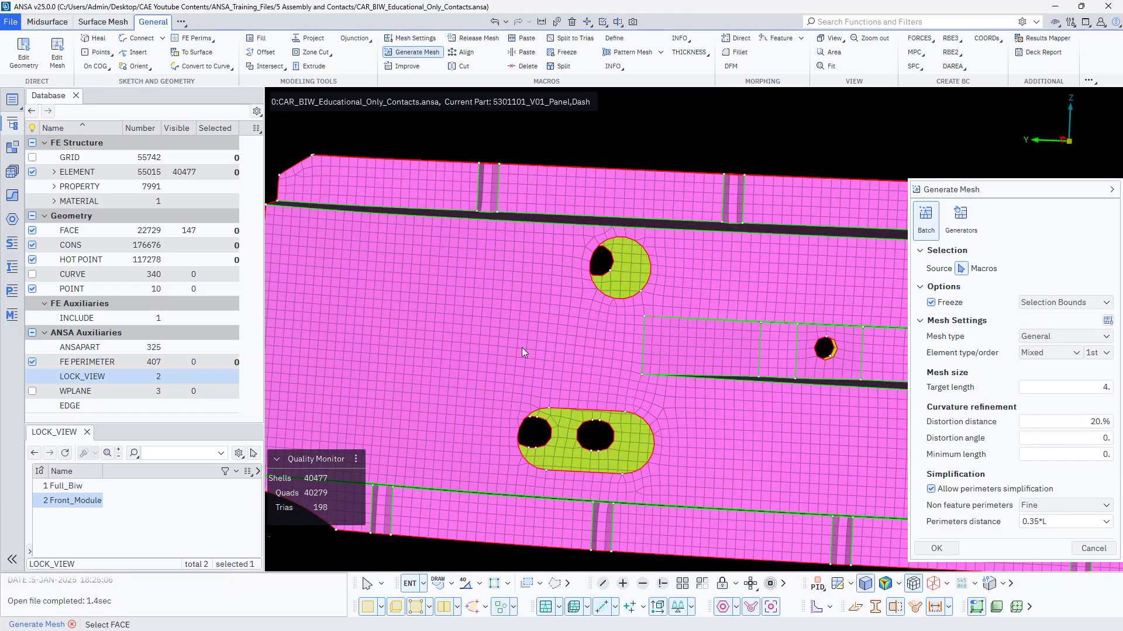
- Close mesh generation and undo the mesh on the bumper beam
click(1092, 548)
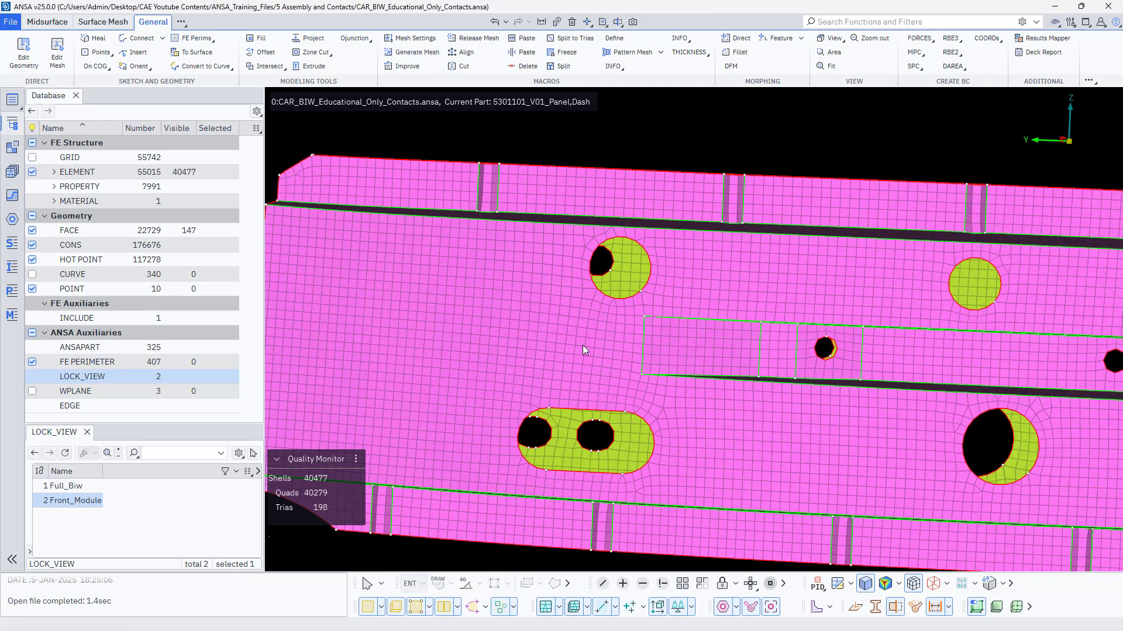
scroll(582, 345, down, 4)
mouse_move(627, 375)
ctrl+mouse_down()
mouse_move(703, 409)
mouse_move(631, 387)
ctrl+mouse_up()
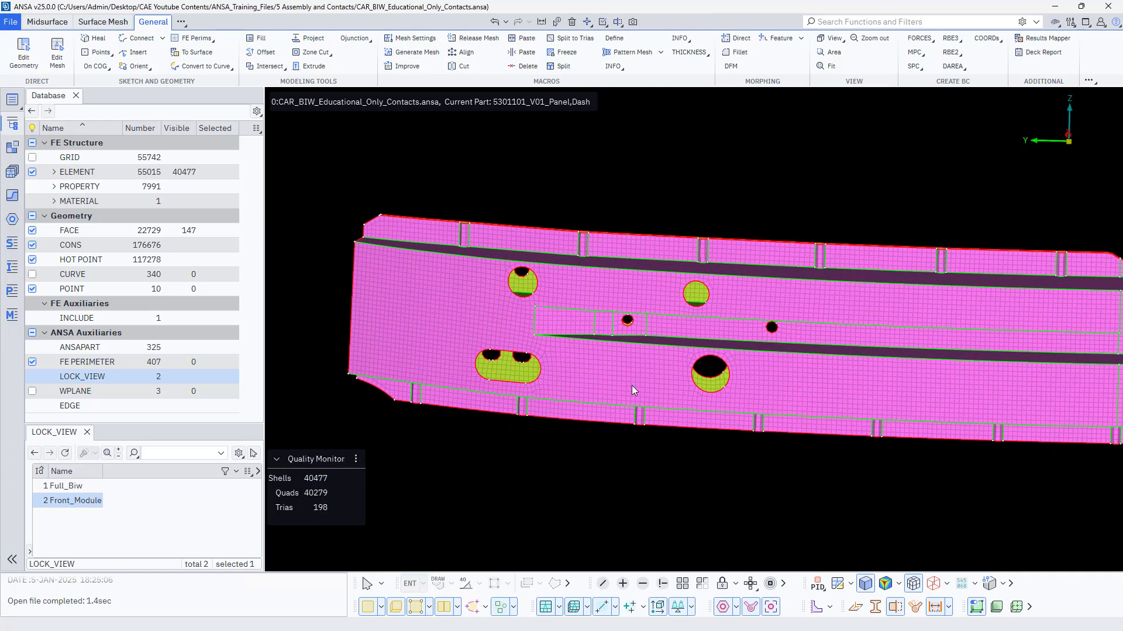
key(ctrl+z)
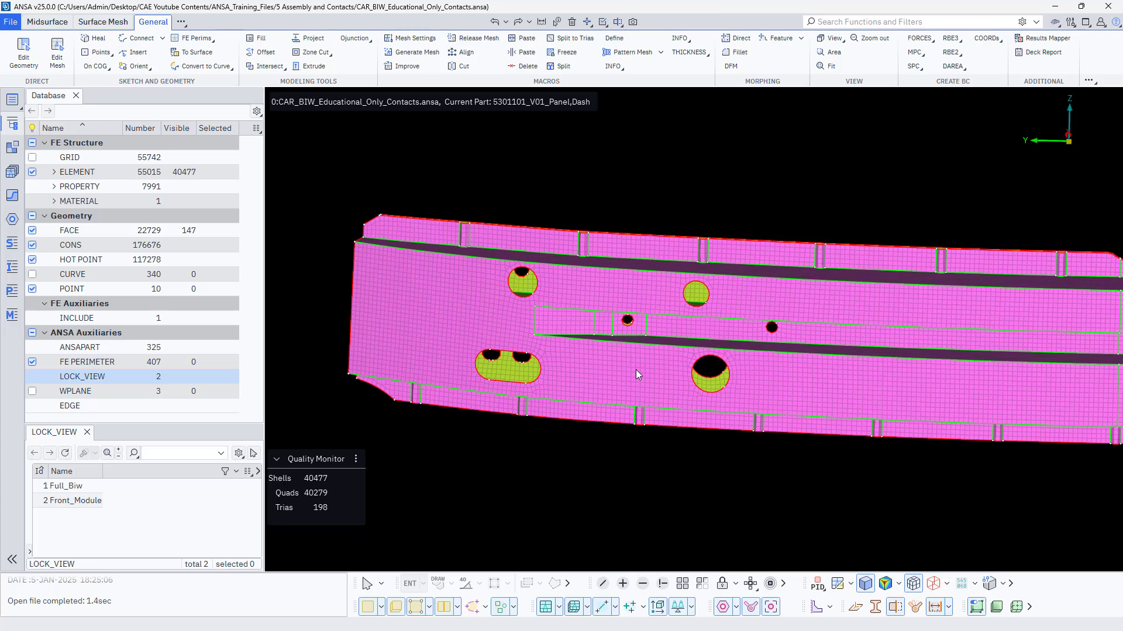
scroll(513, 289, up, 3)
scroll(623, 268, down, 3)
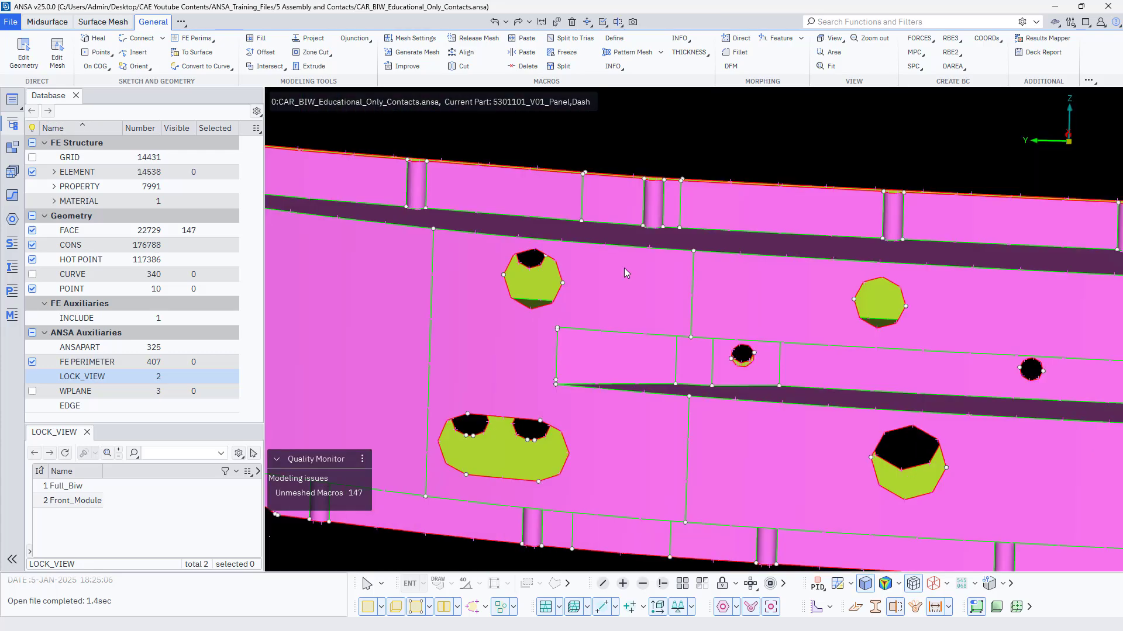
- Examine the unmeshed bumper beam, focusing on the beads beside the notch in the middle of the upper flange
ctrl+drag(614, 318, 808, 370)
ctrl+middle_drag(732, 352, 700, 350)
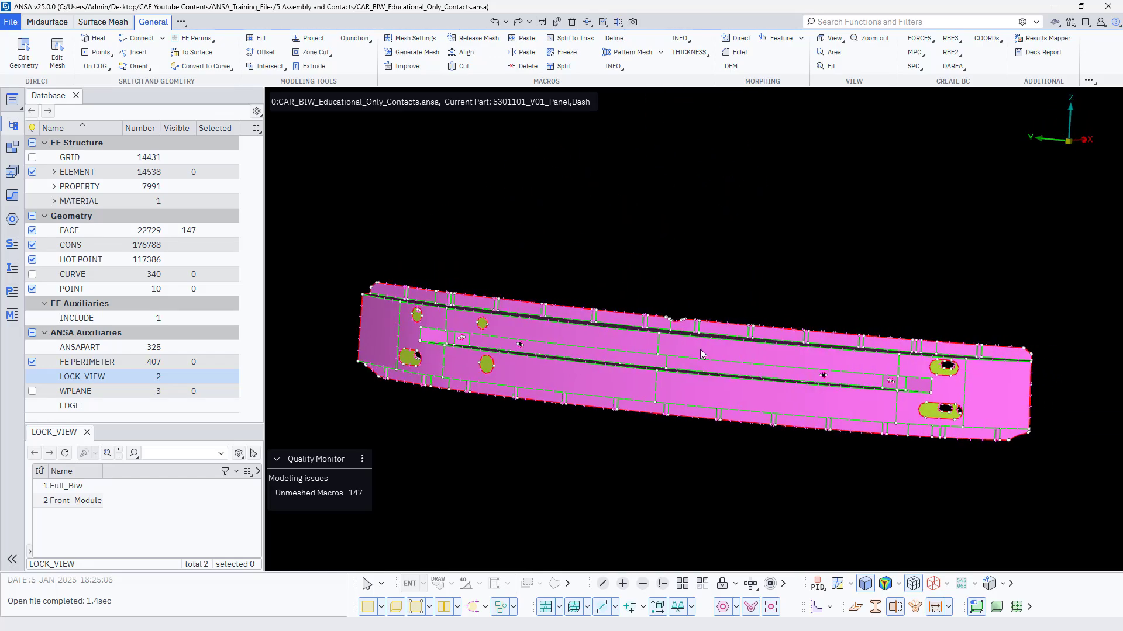
scroll(697, 350, up, 3)
ctrl+drag(696, 349, 691, 373)
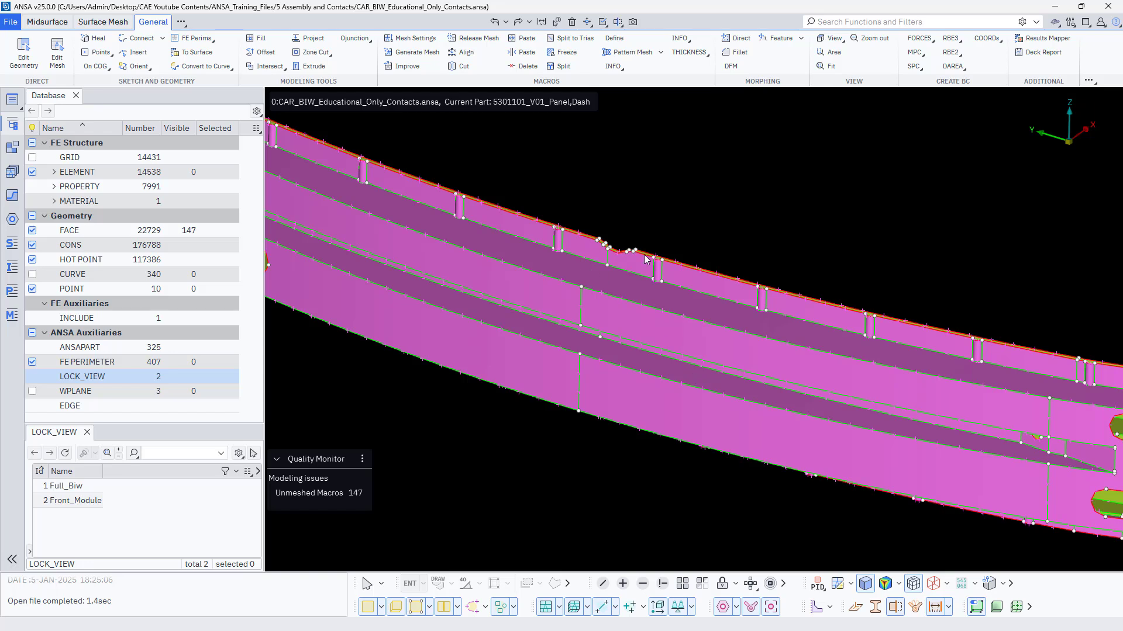
scroll(658, 282, up, 2)
scroll(653, 271, up, 3)
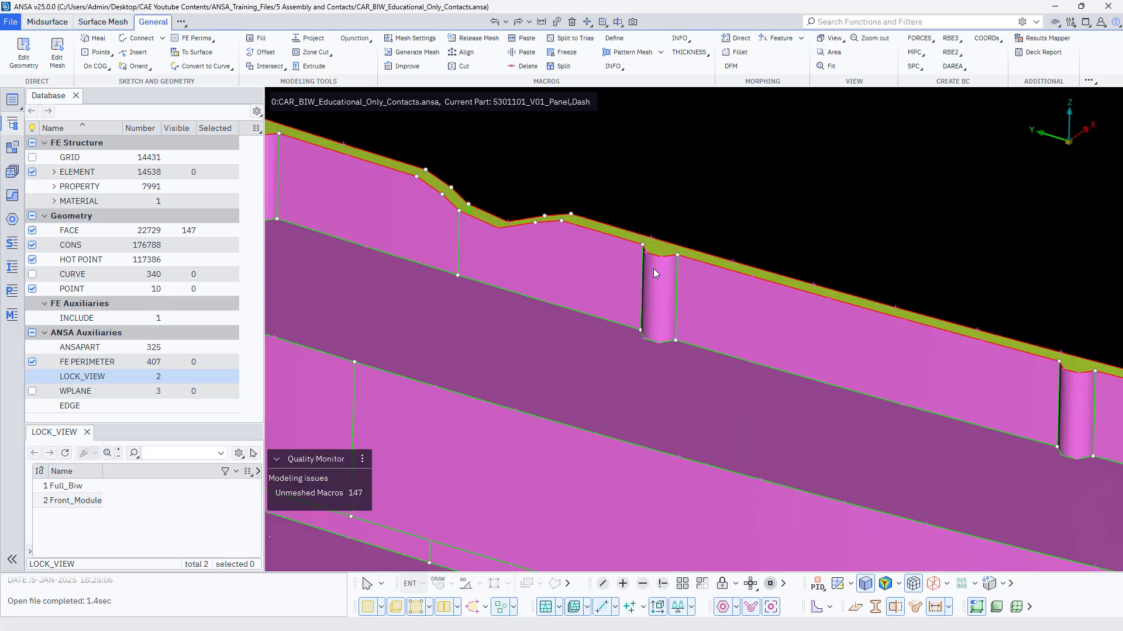
scroll(654, 271, down, 5)
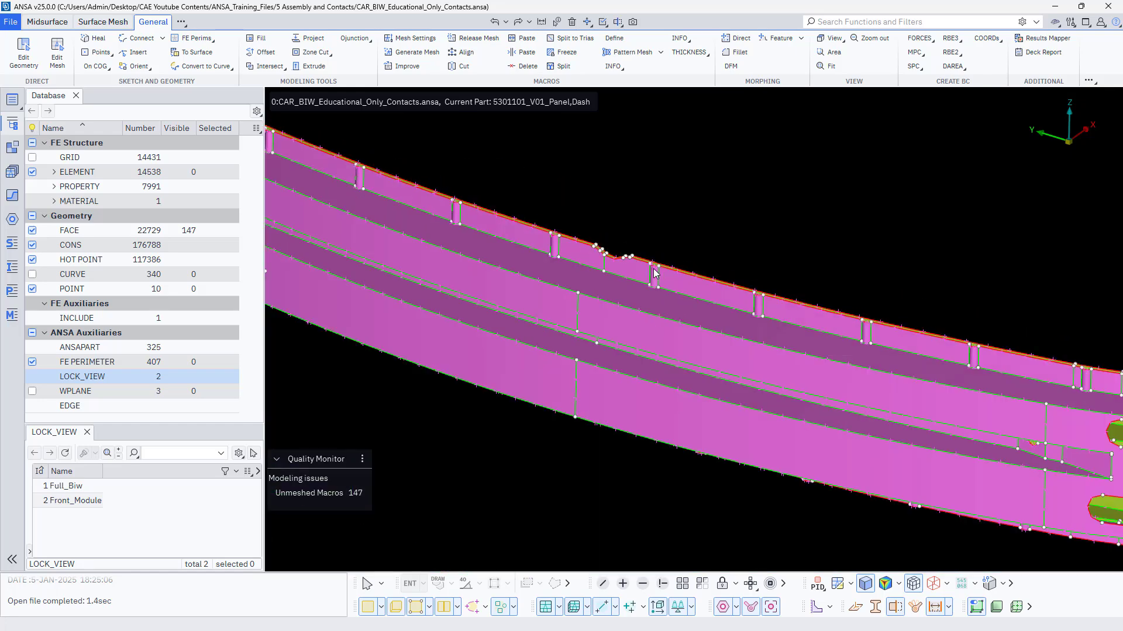
scroll(660, 273, up, 3)
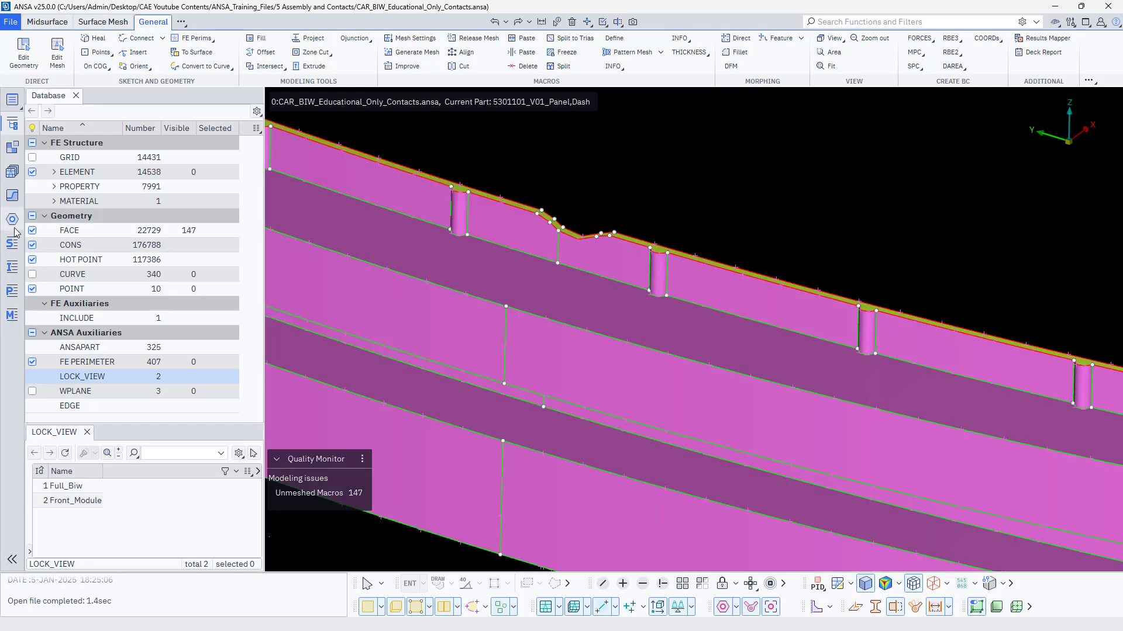
- Open the feature manager and review the recognition settings for 2D holes, special perimeters, trailing edges and fillets in the Features Editor
click(12, 197)
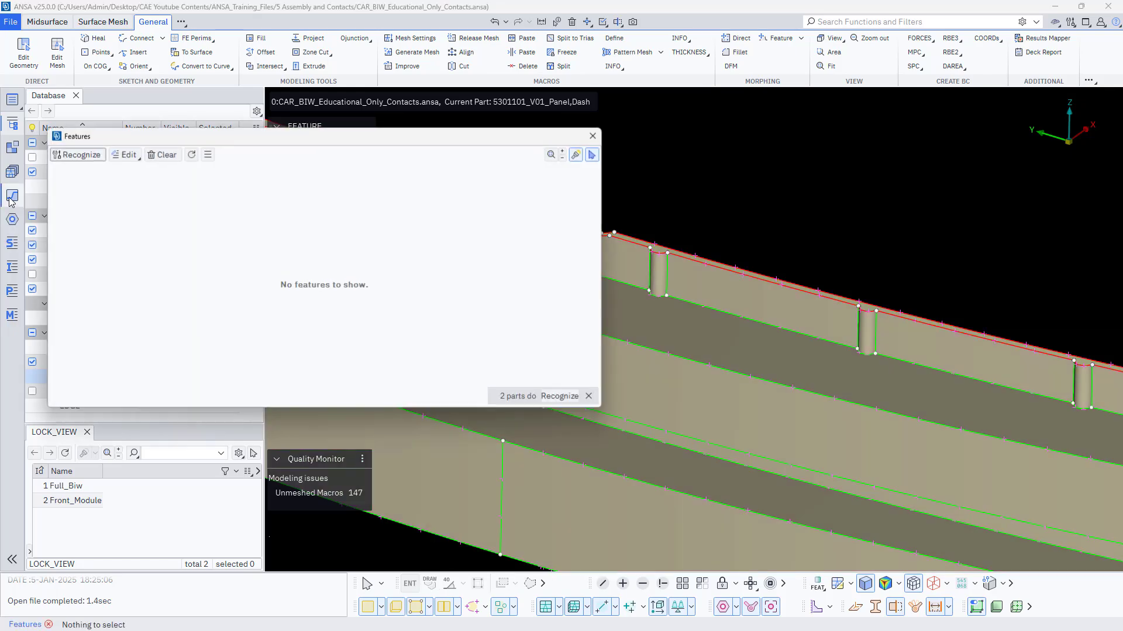
click(127, 155)
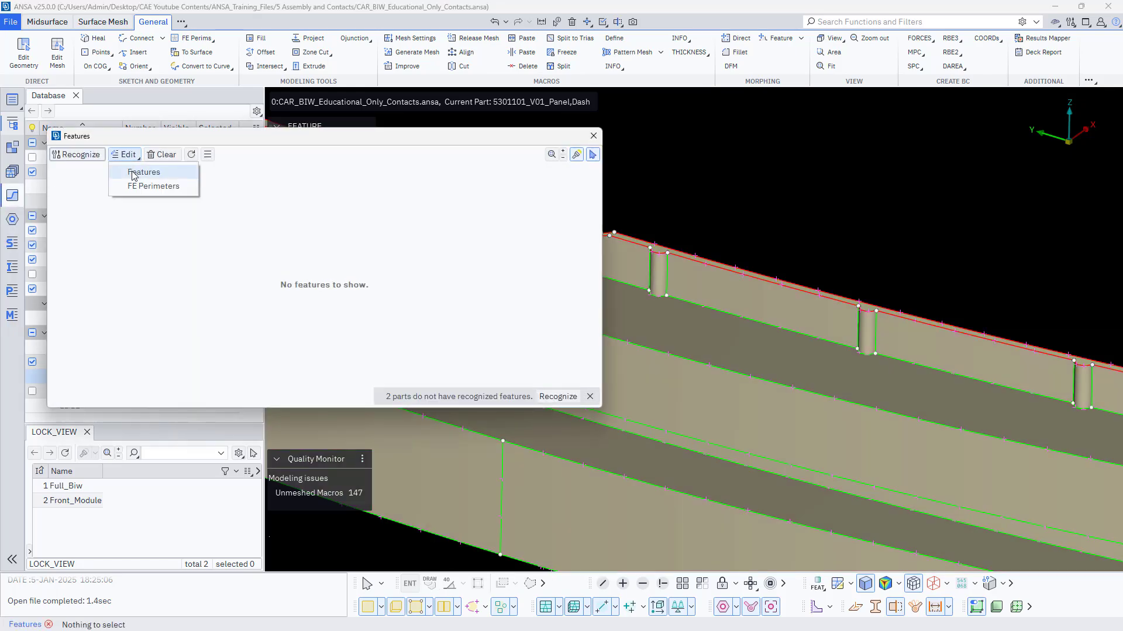
click(135, 172)
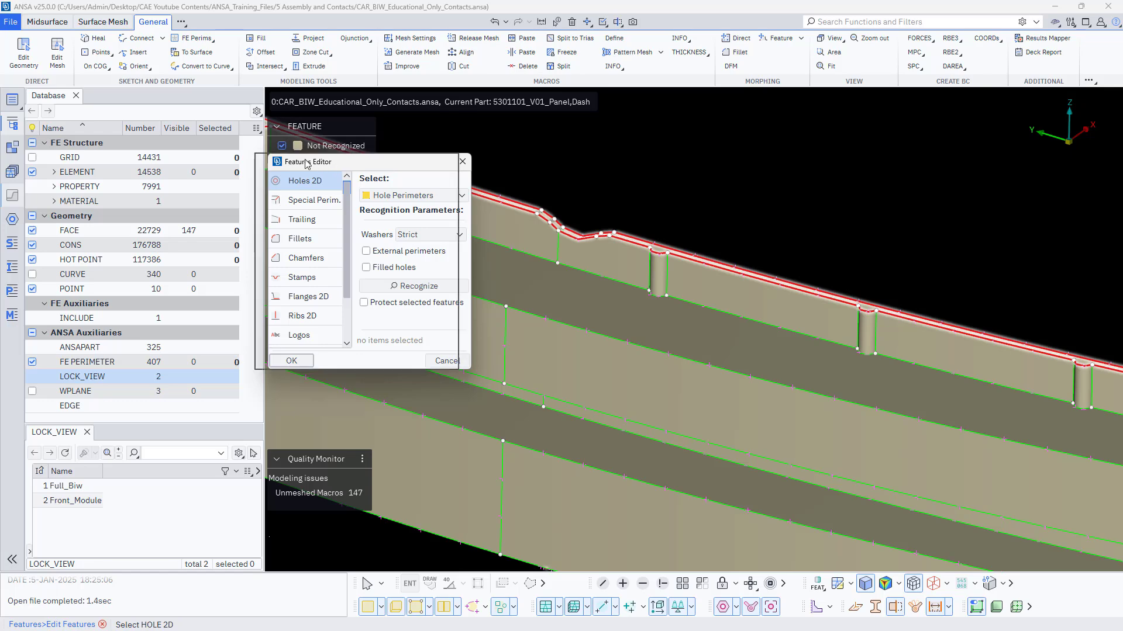
drag(337, 168, 224, 158)
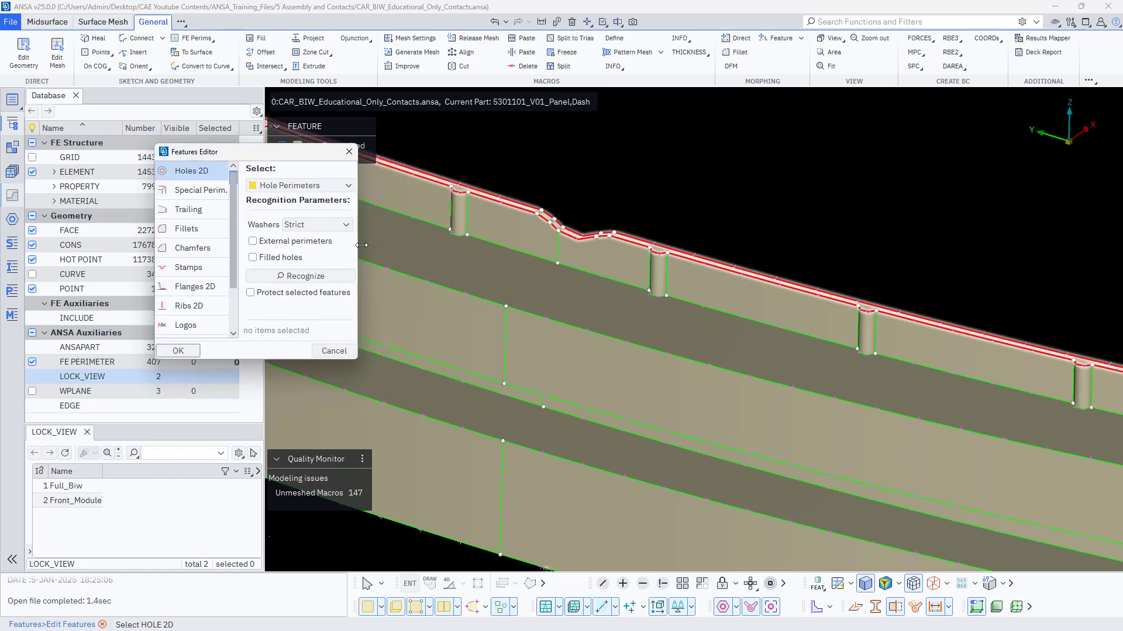
drag(361, 245, 636, 245)
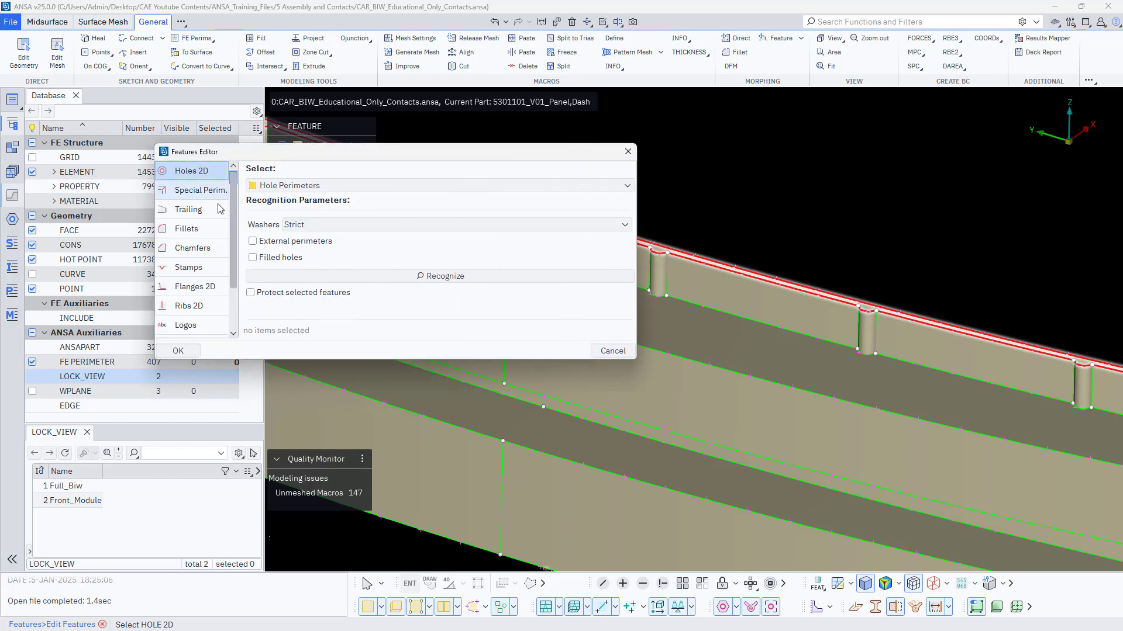
click(193, 193)
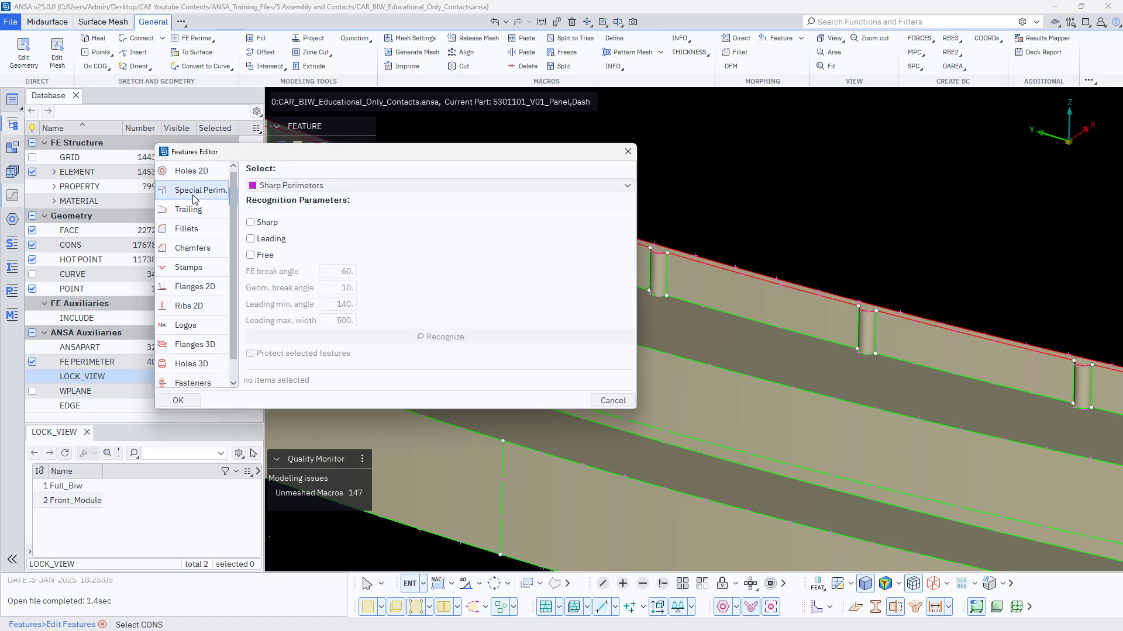
click(196, 212)
click(211, 229)
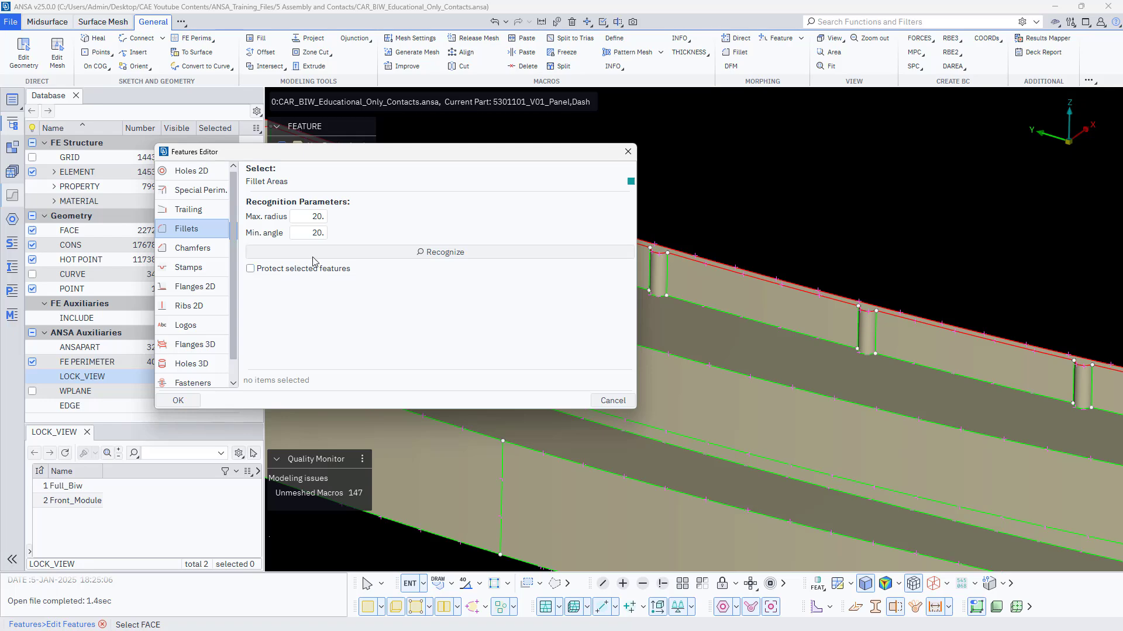
click(178, 401)
- Recognize the beam's 2D holes, fillets, chamfers and 2D ribs, using a fillet maximum radius of 20 and minimum angle of 20
click(75, 155)
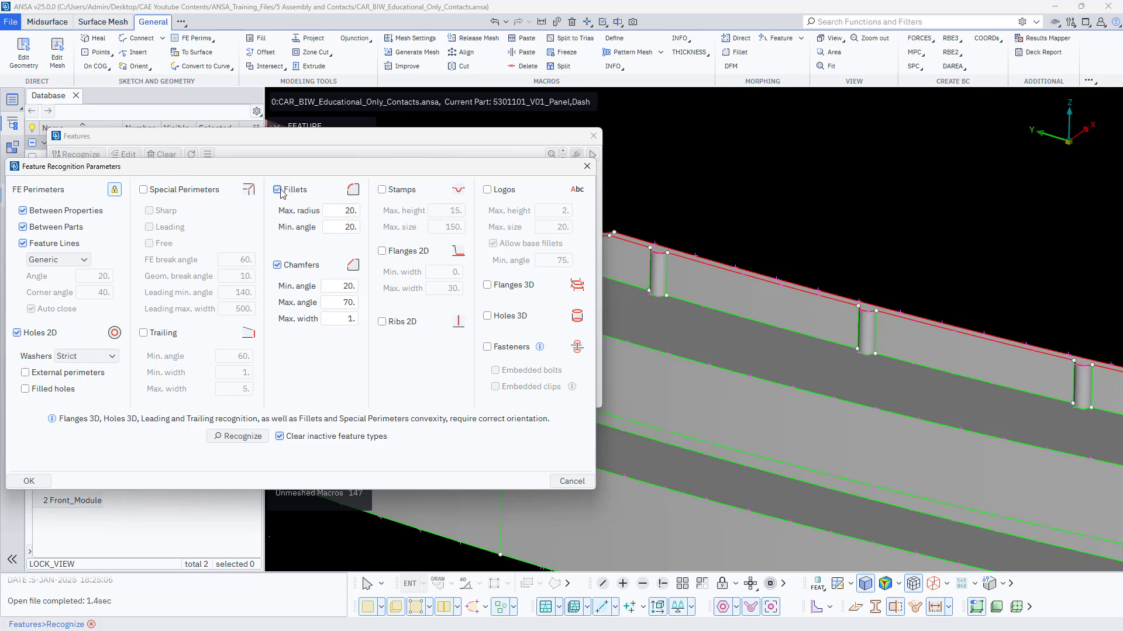
click(382, 322)
scroll(760, 332, down, 2)
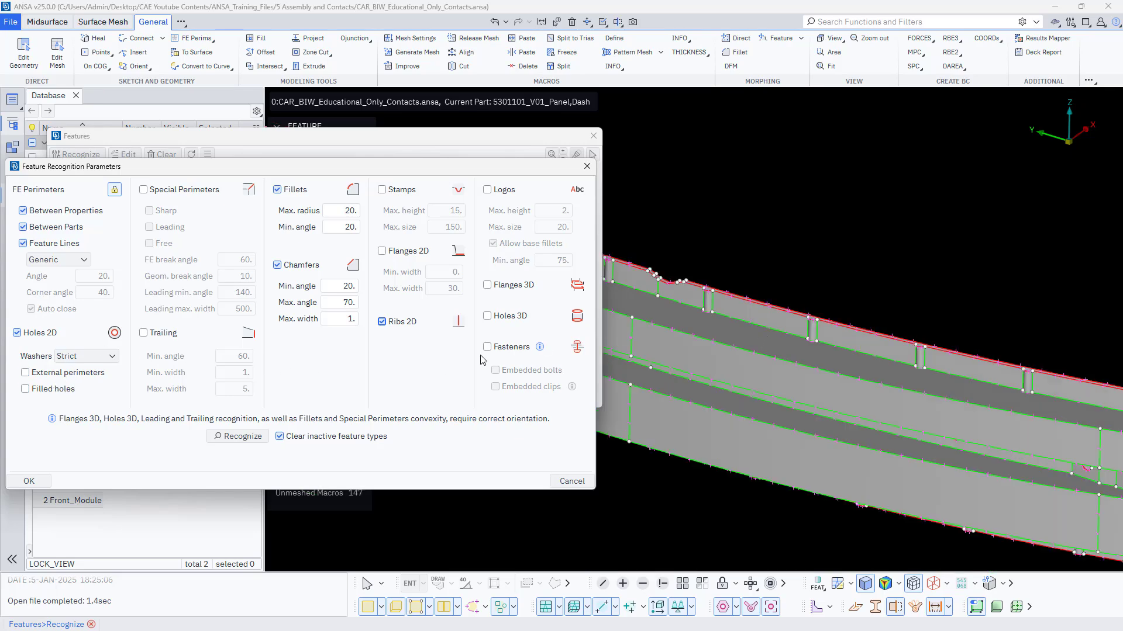
click(228, 440)
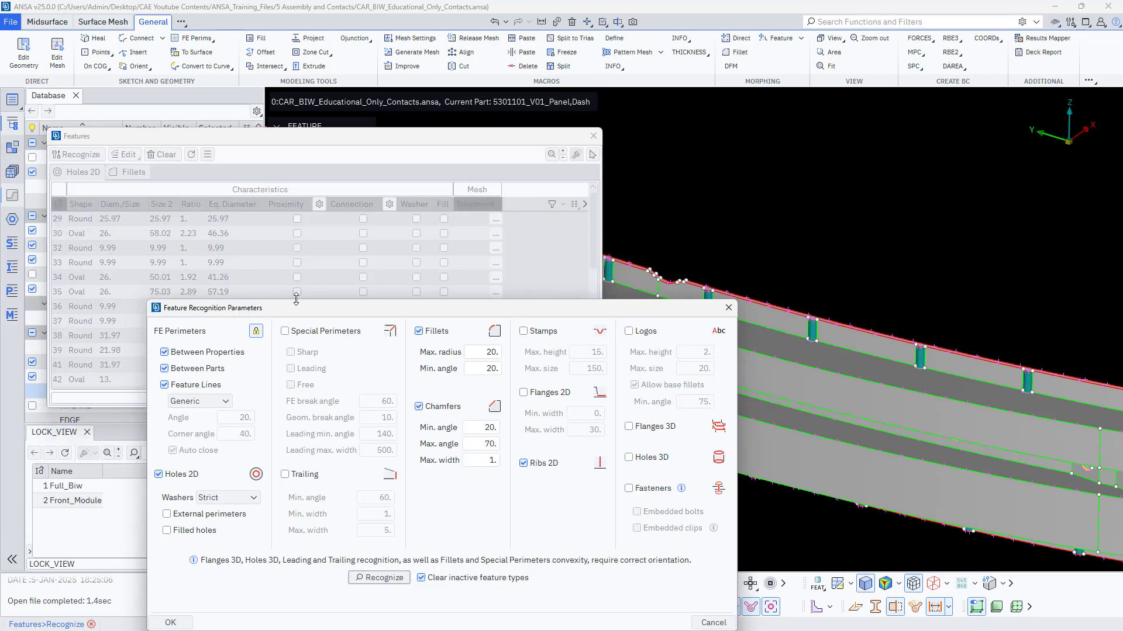
drag(325, 314, 606, 259)
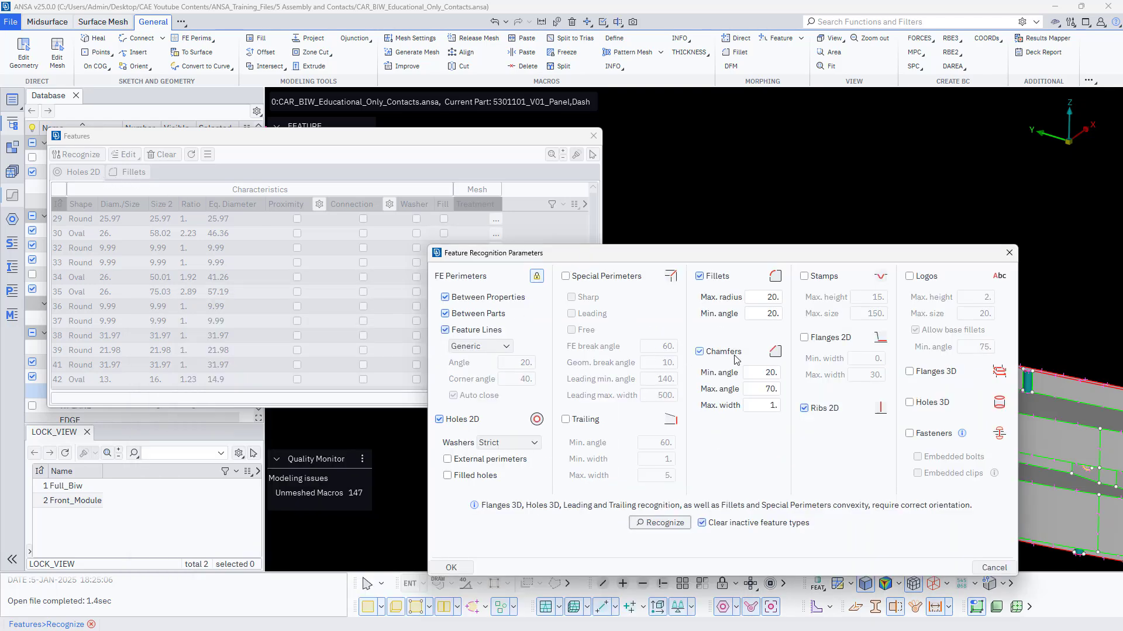
click(450, 568)
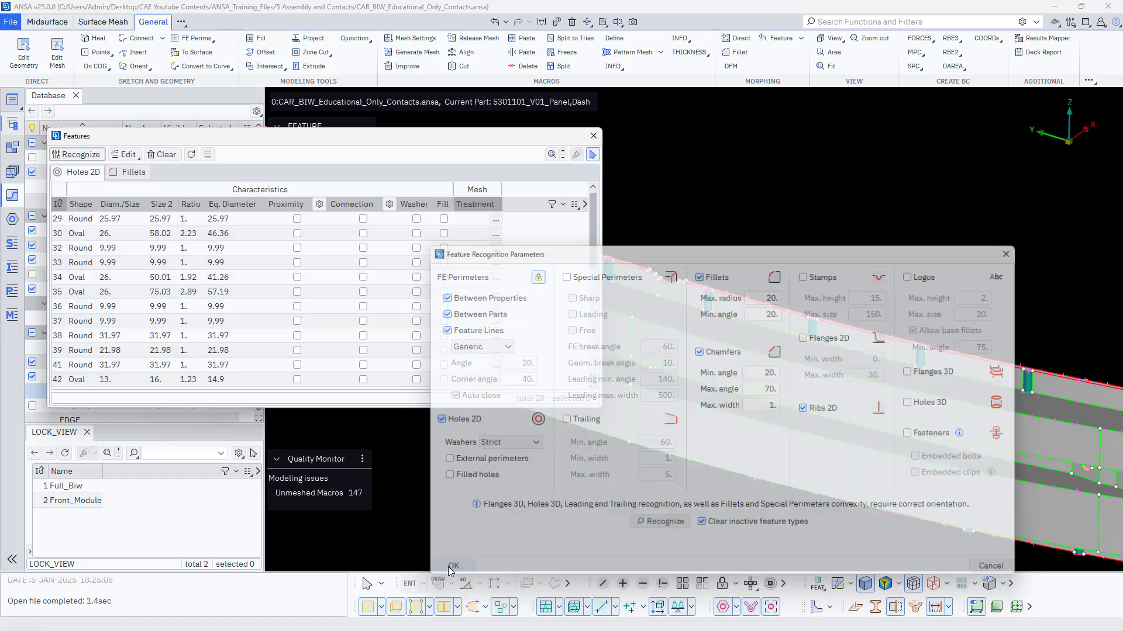
- Compare the recognized fillets with the flange beads, select all of them and open a new mesh treatment definition
click(130, 171)
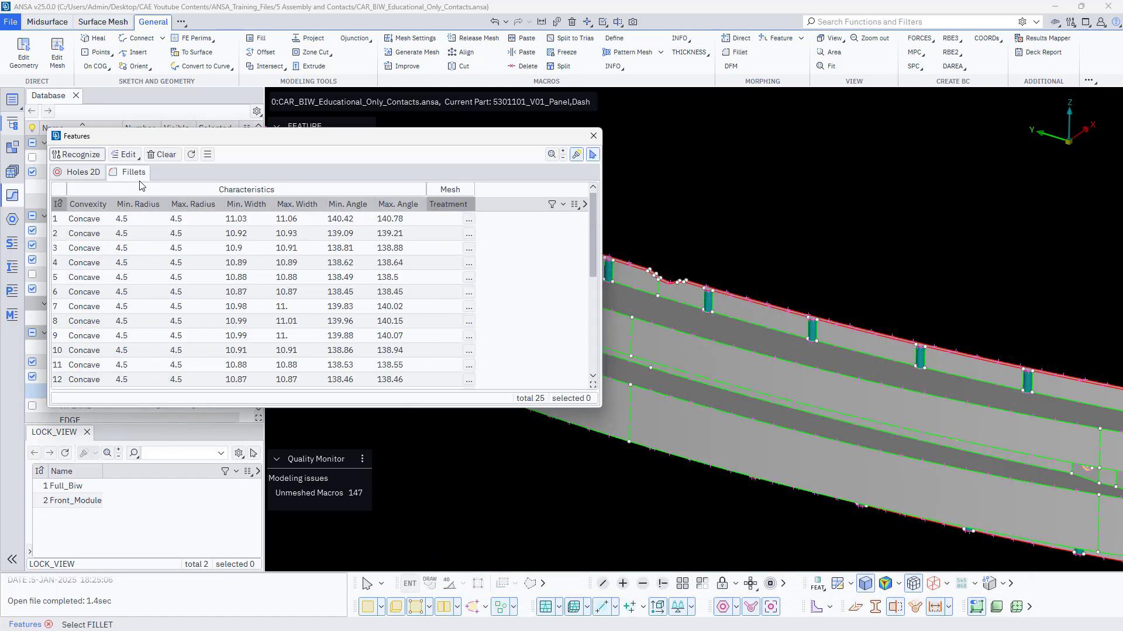
scroll(725, 308, up, 5)
scroll(654, 258, up, 3)
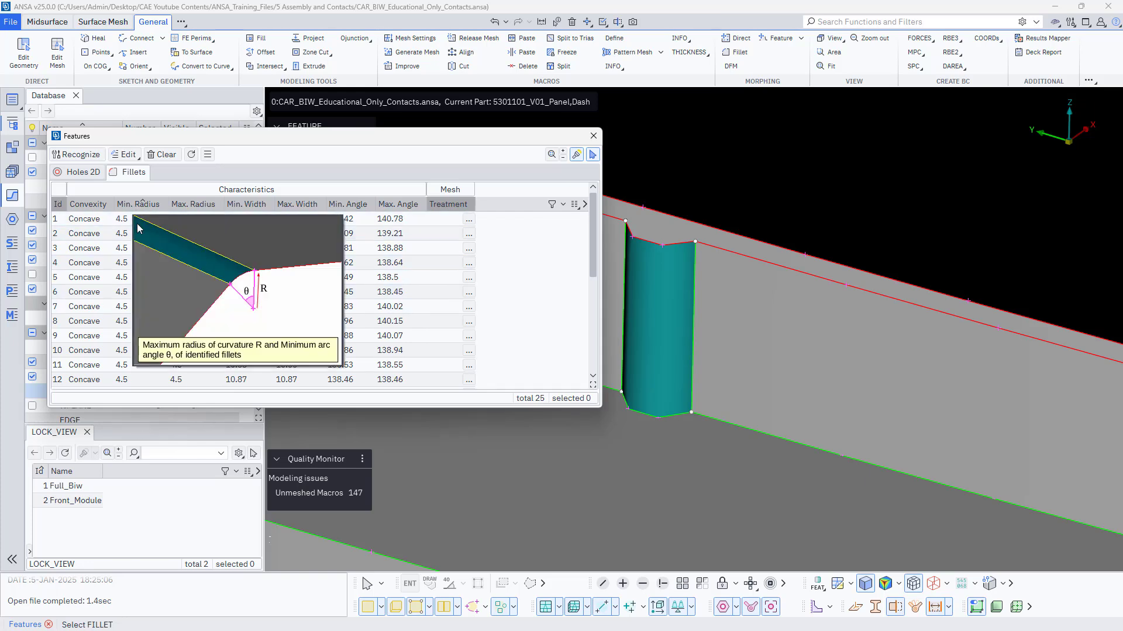
scroll(142, 314, down, 4)
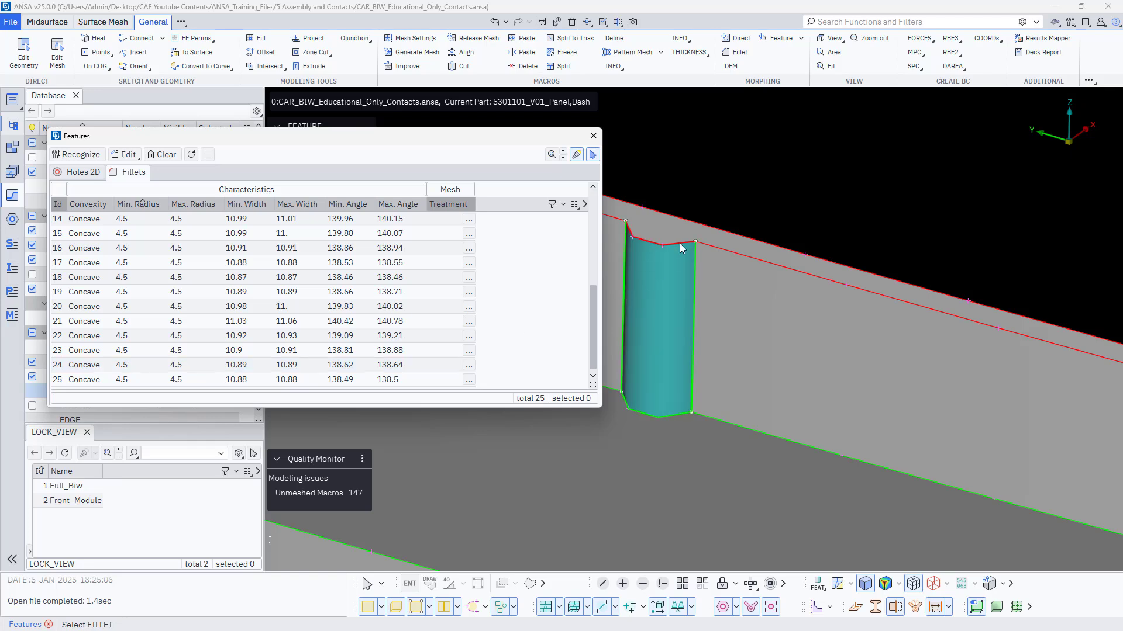
scroll(686, 281, down, 5)
scroll(1012, 325, up, 1)
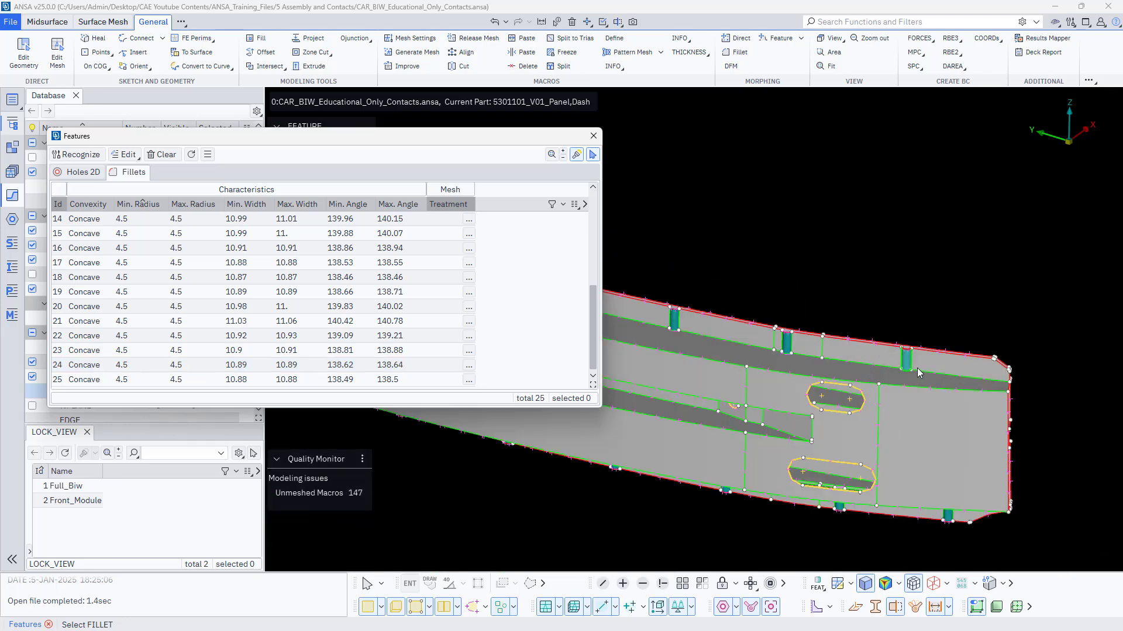
click(187, 269)
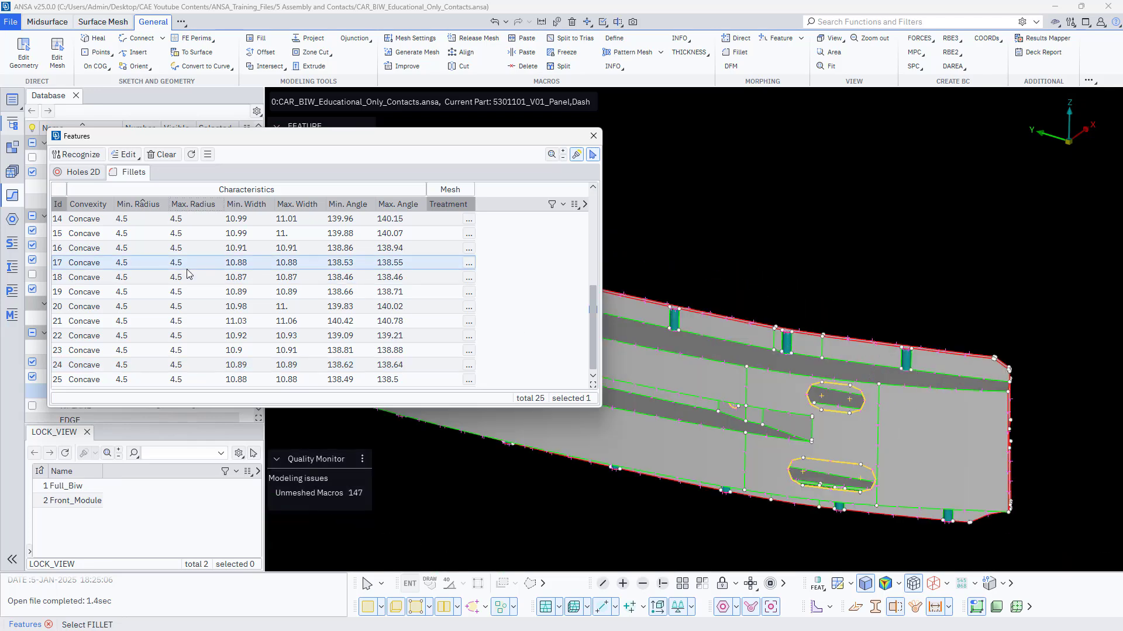
key(ctrl+a)
right_click(357, 267)
mouse_move(385, 383)
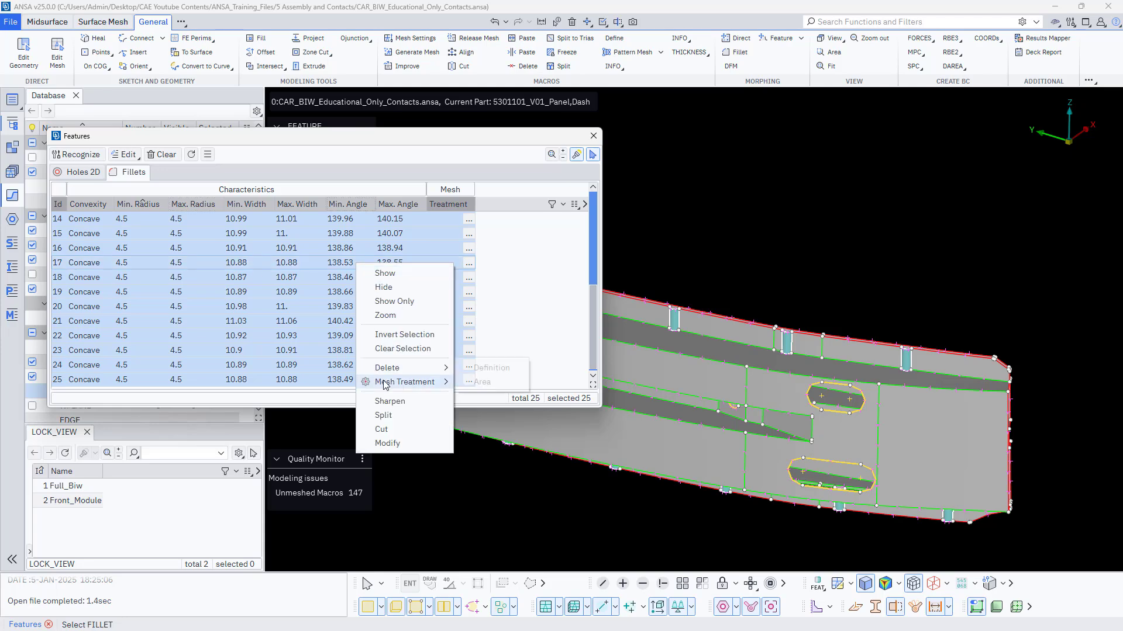
click(486, 397)
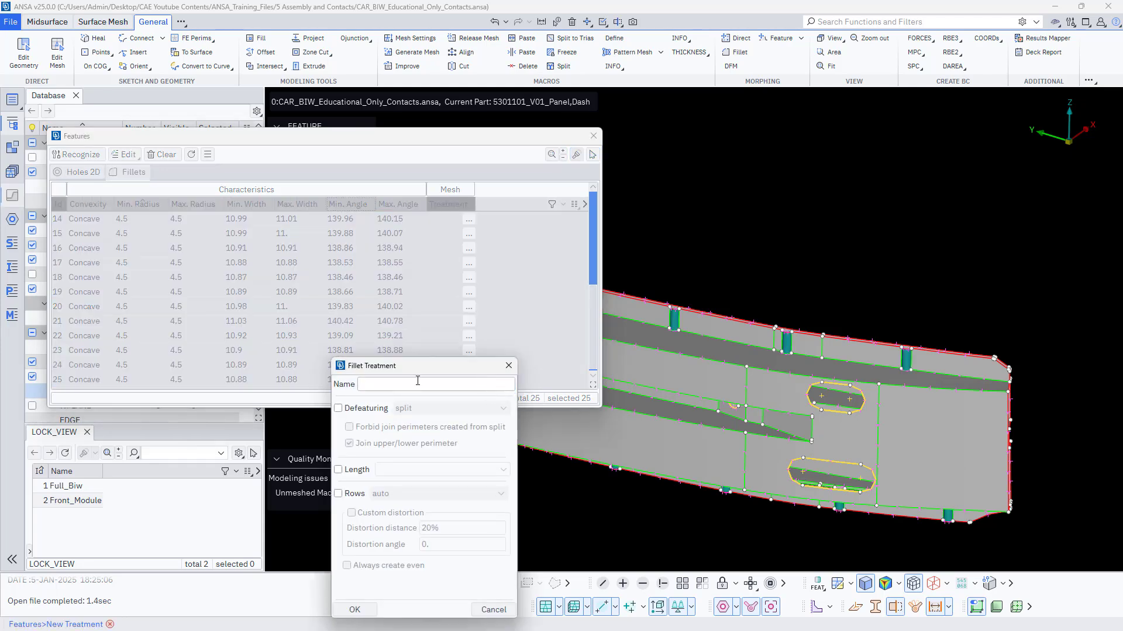
drag(400, 367, 412, 262)
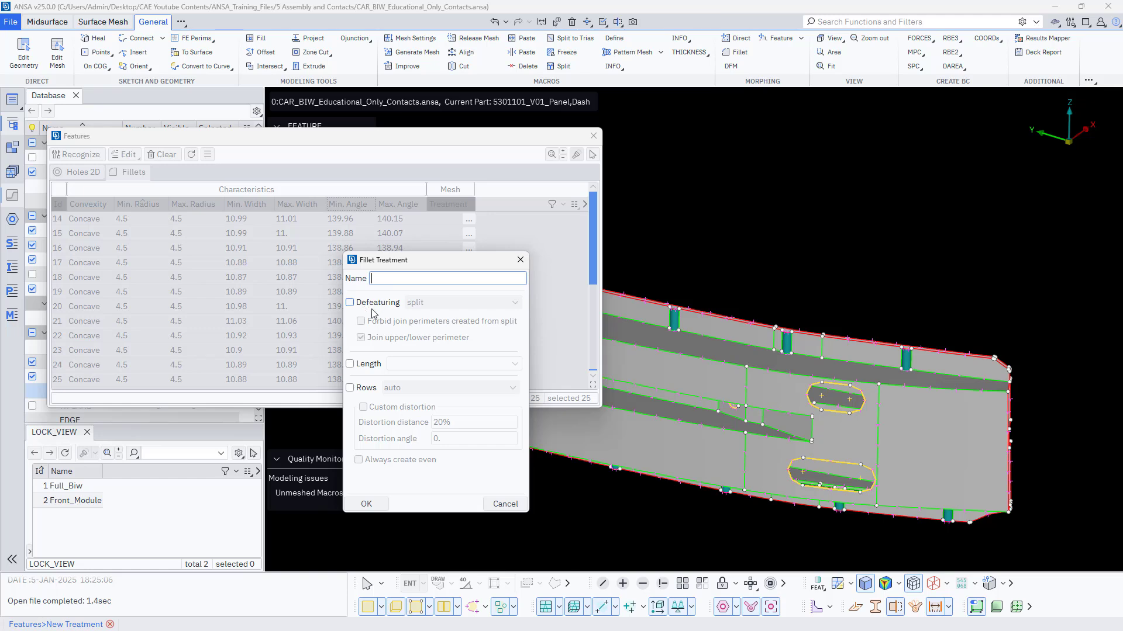
mouse_move(353, 306)
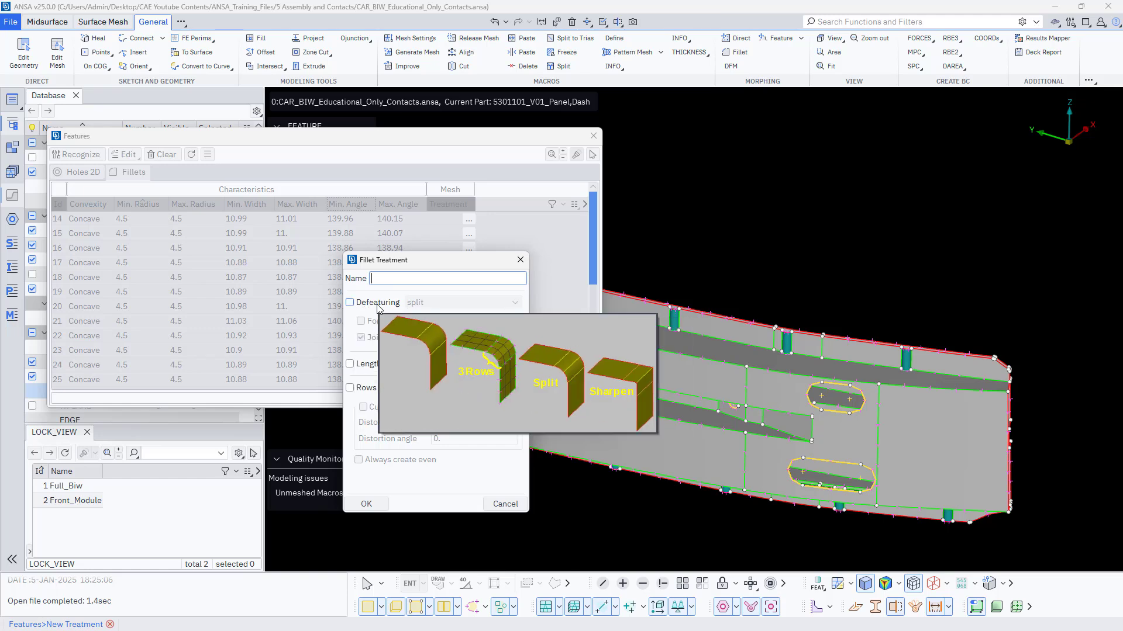
click(377, 304)
click(421, 304)
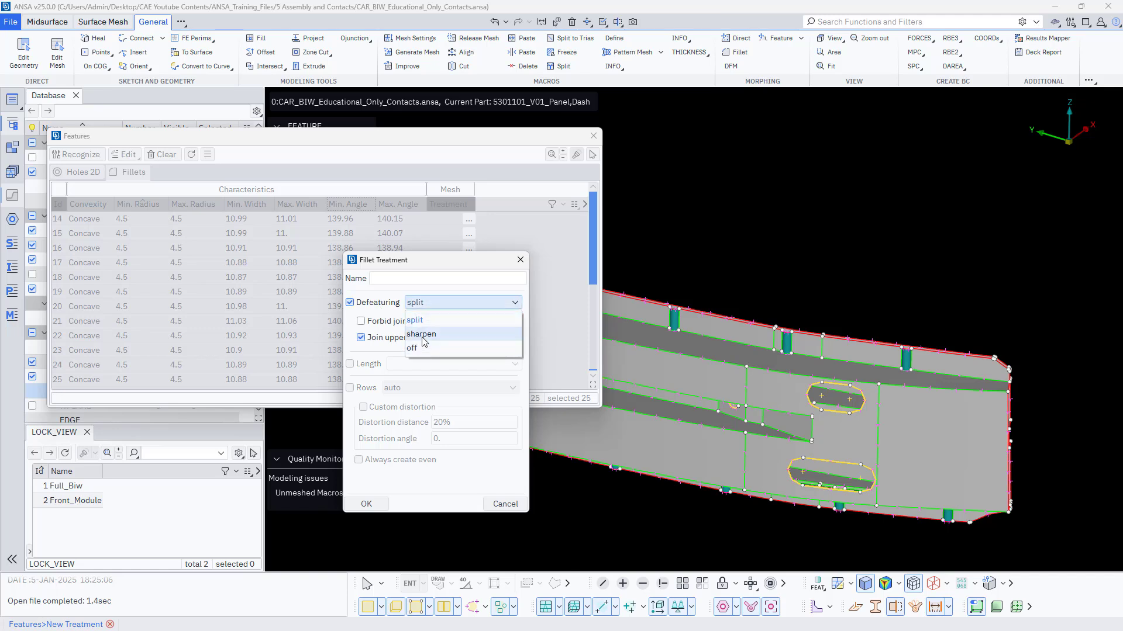
click(384, 308)
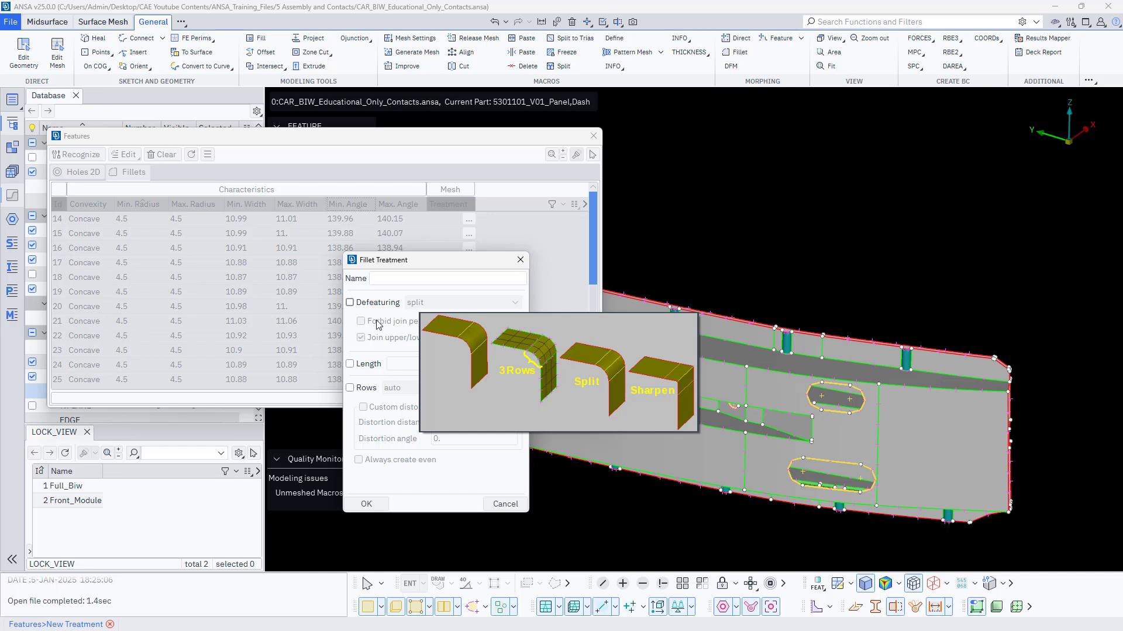
- Enable the rows setting in the fillet treatment and check its available modes
click(364, 392)
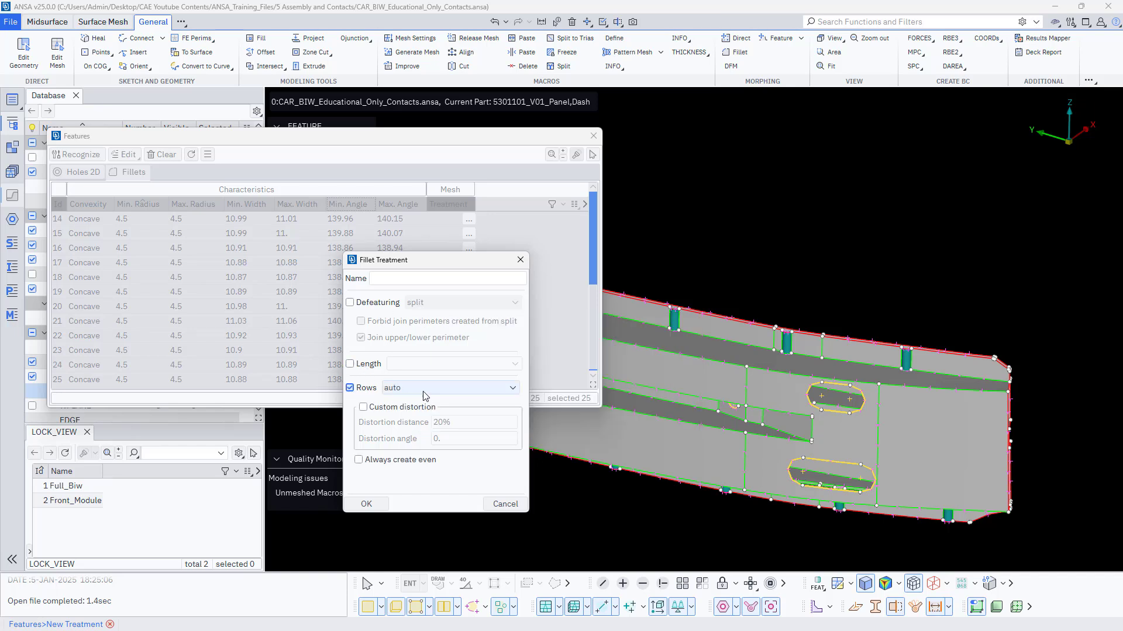
click(423, 391)
click(422, 392)
click(424, 390)
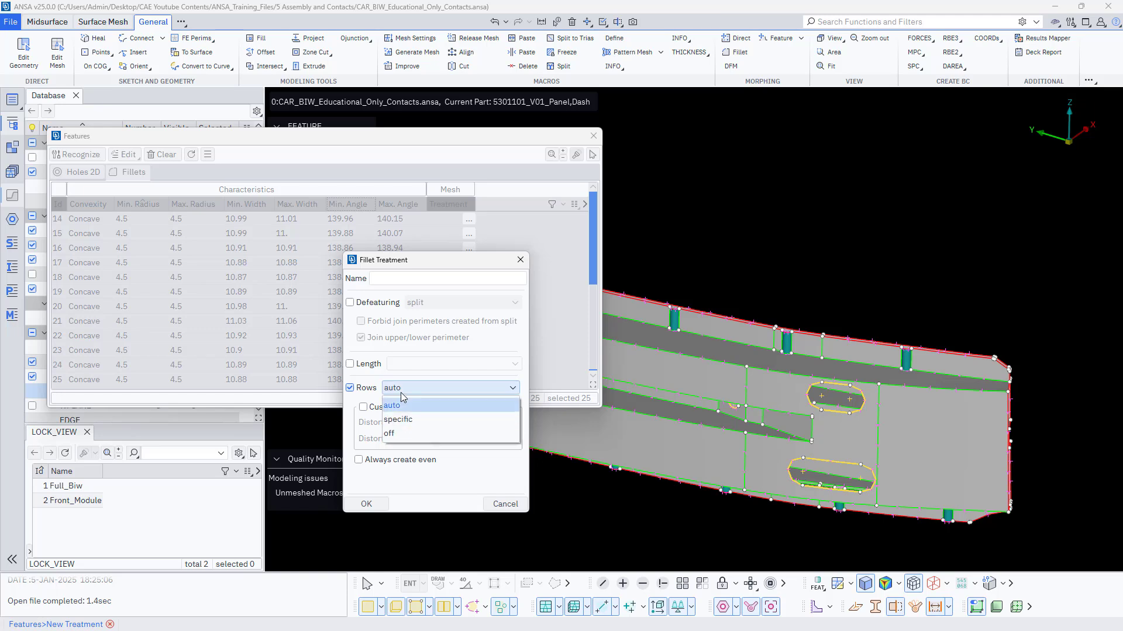
click(370, 364)
click(370, 365)
click(514, 366)
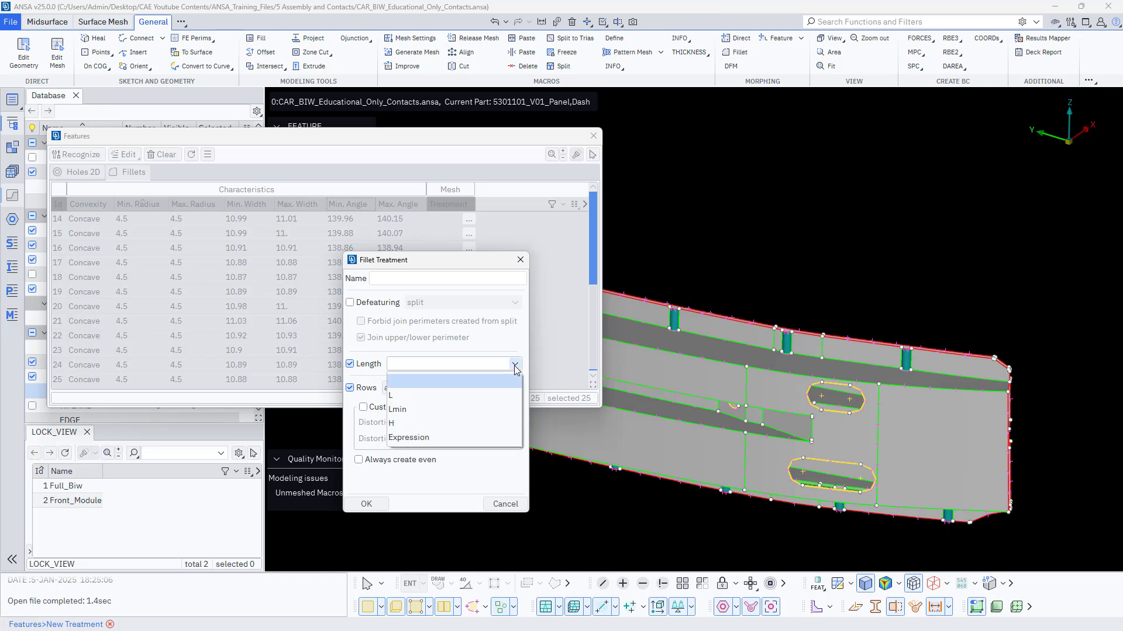
click(515, 367)
click(365, 367)
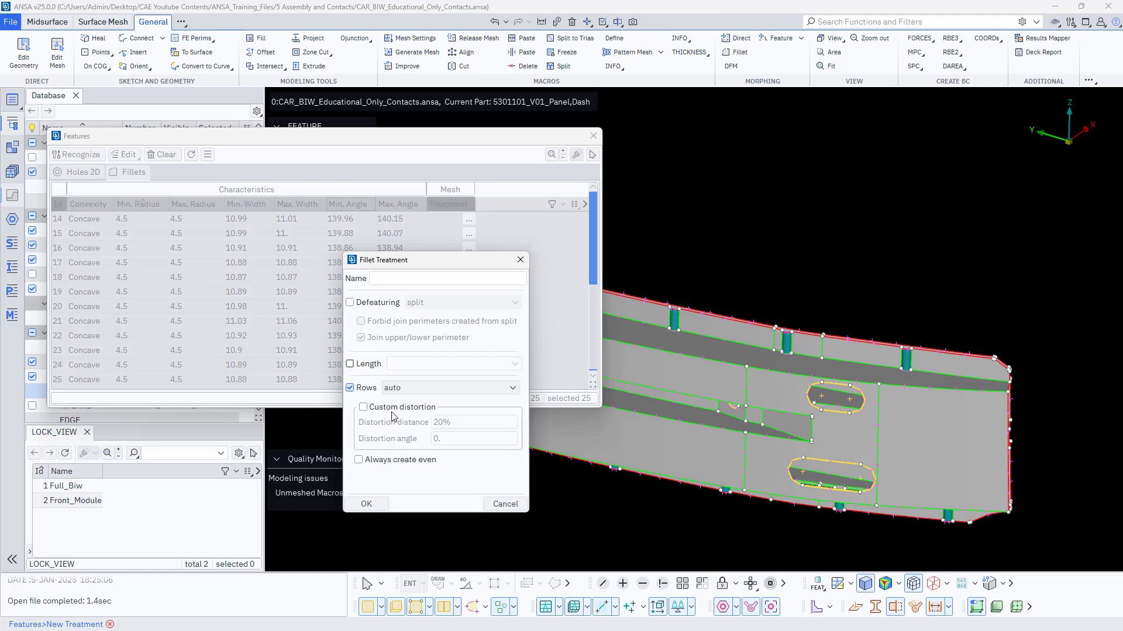
- Set the fillet treatment to a specific count of 4 rows and apply it to all selected fillets
click(403, 390)
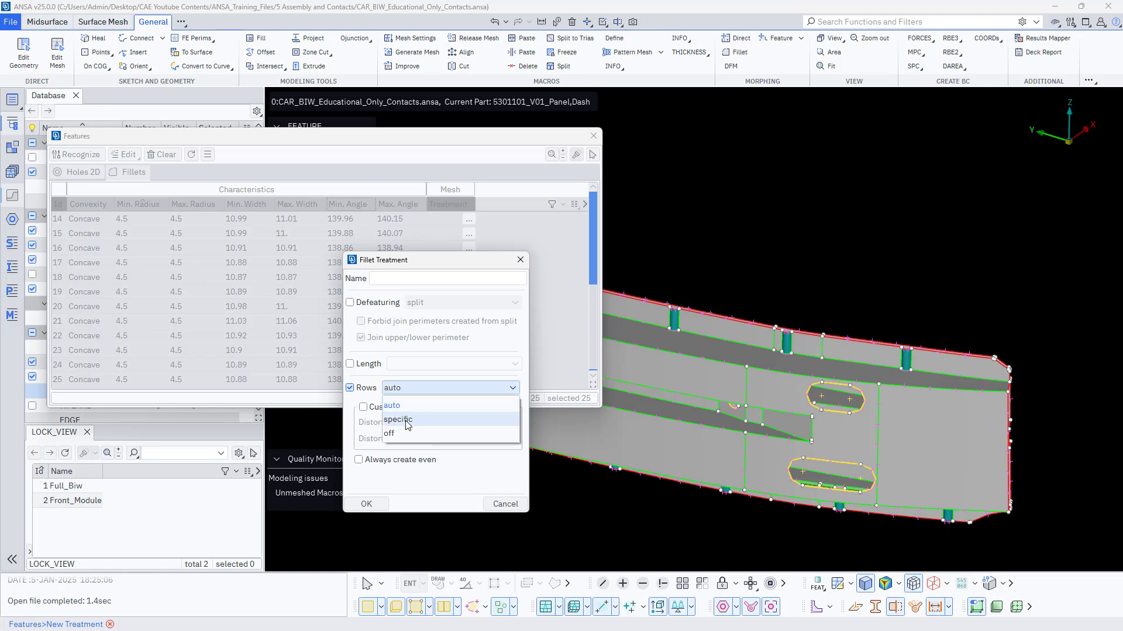
click(407, 421)
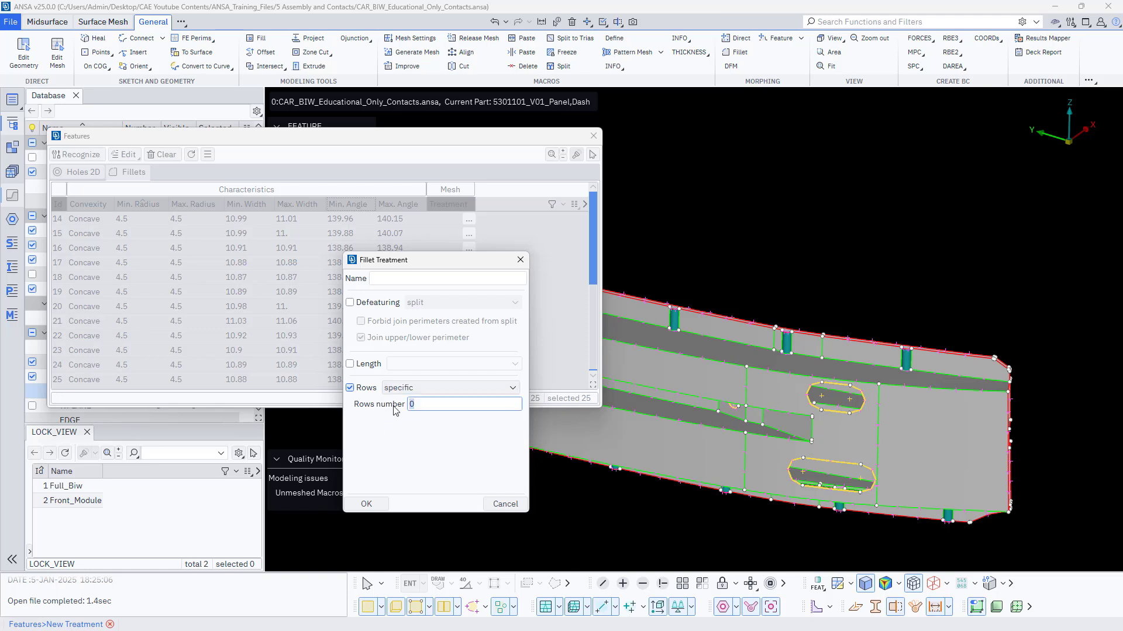
text(4)
click(367, 504)
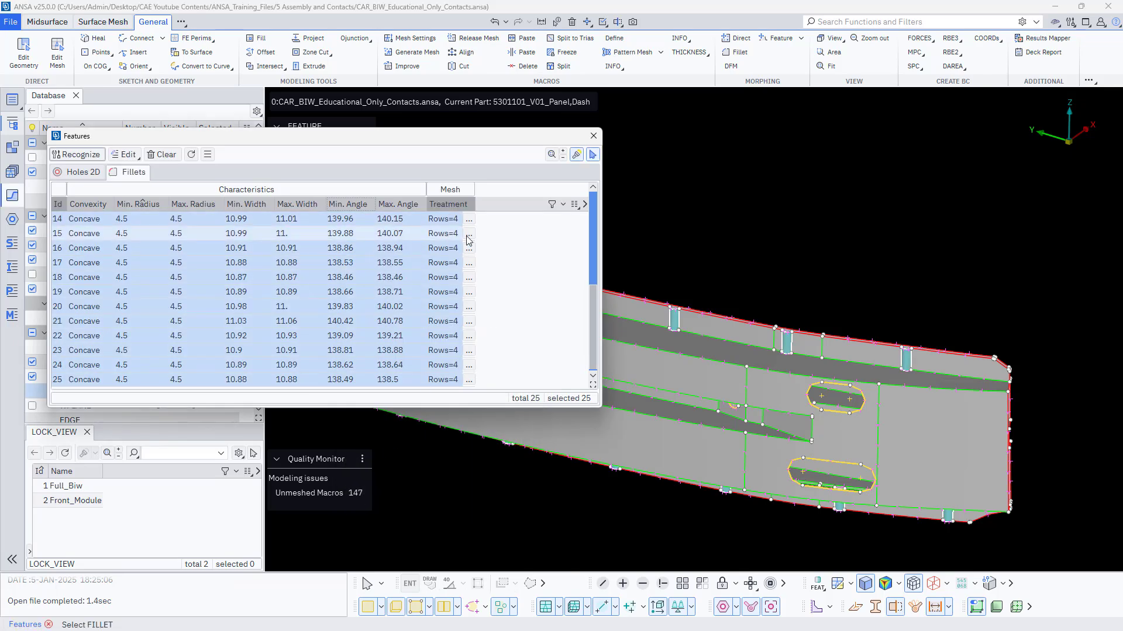
scroll(681, 330, up, 5)
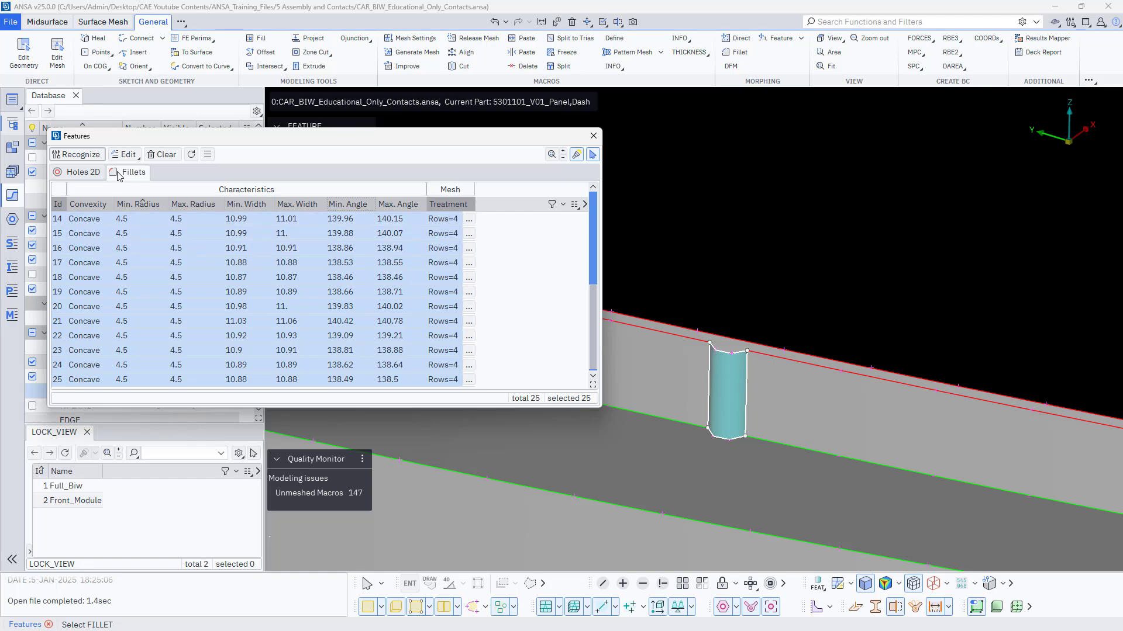
- Select all recognized 2D holes of the beam and look through their shapes and sizes
click(83, 172)
scroll(736, 338, down, 5)
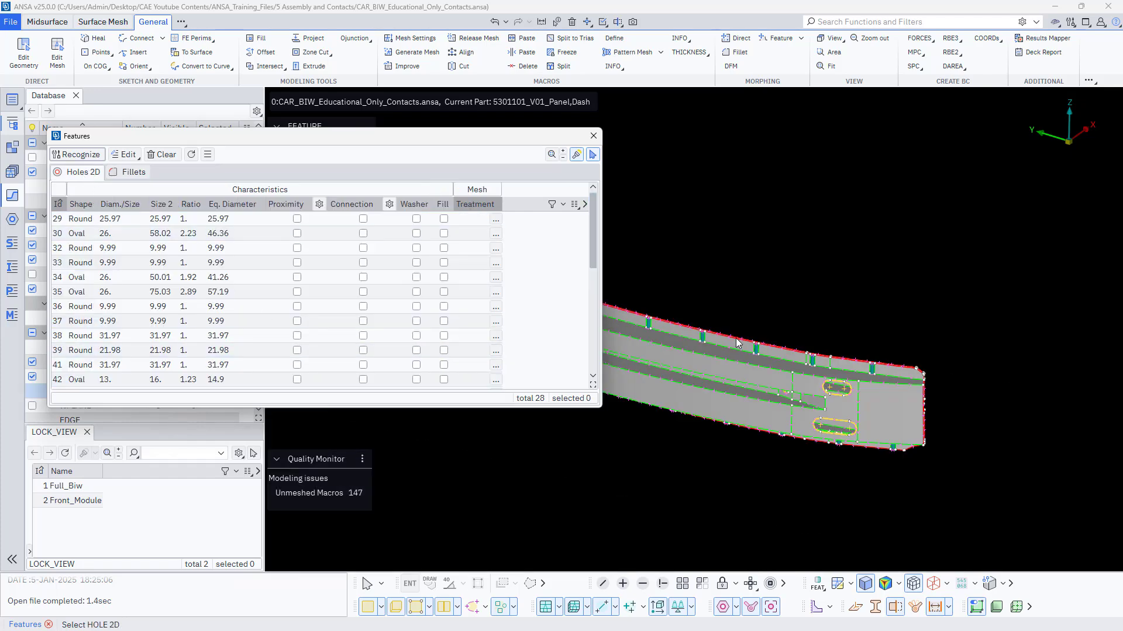
key(ctrl+a)
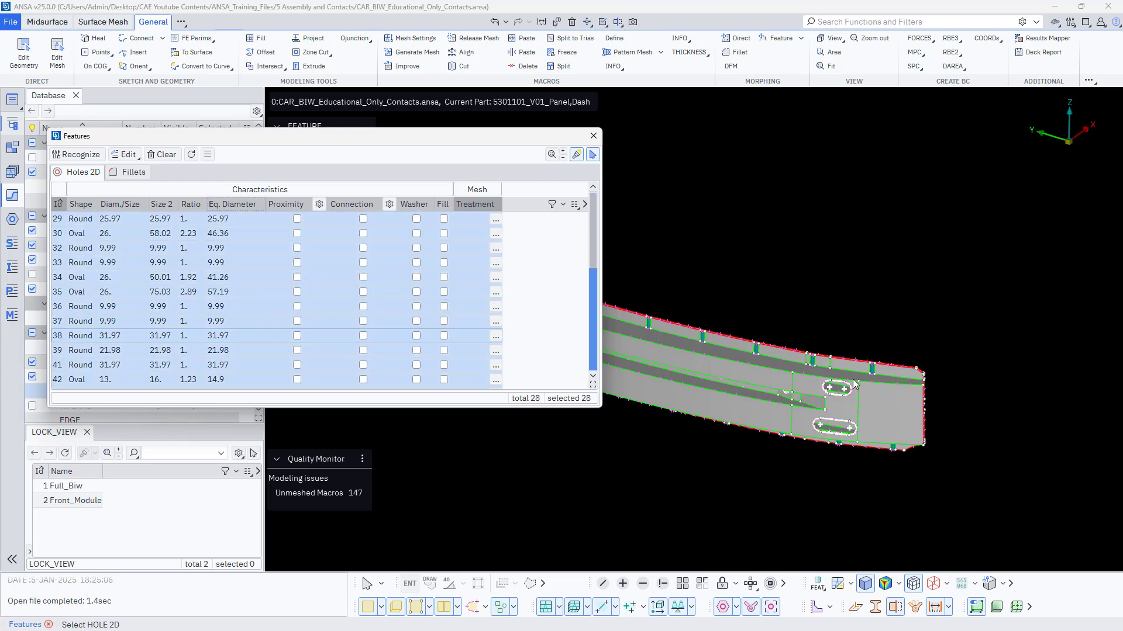
scroll(300, 338, down, 2)
scroll(301, 338, down, 1)
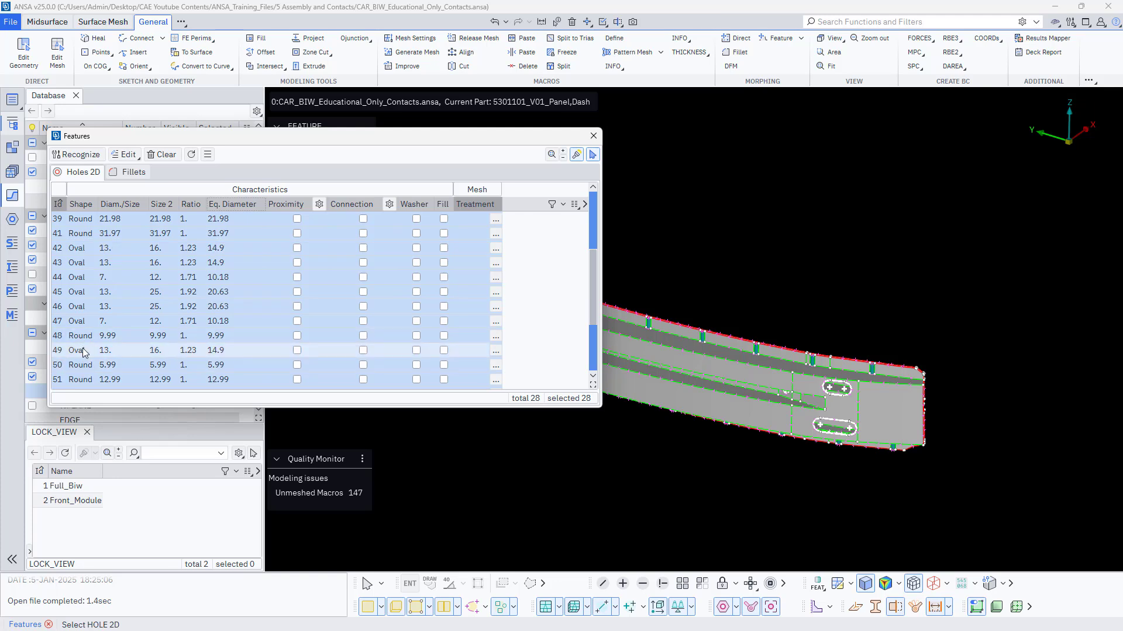
scroll(83, 350, up, 3)
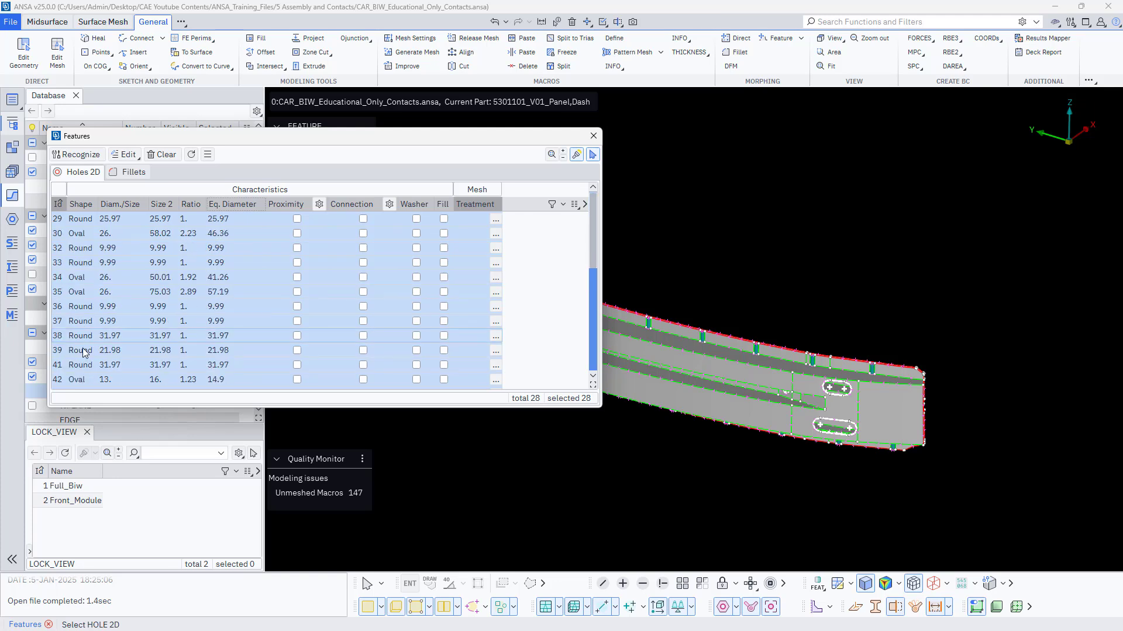
- Sort the selected 2D holes by diameter in ascending order and review the range of sizes
click(116, 205)
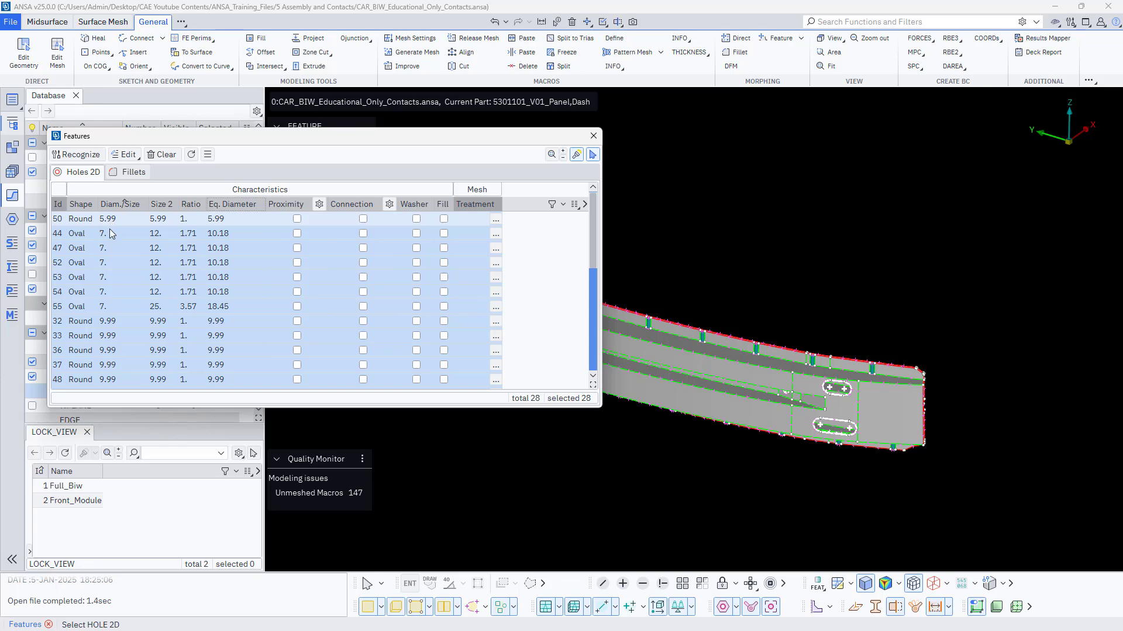
scroll(125, 354, down, 1)
scroll(126, 354, down, 4)
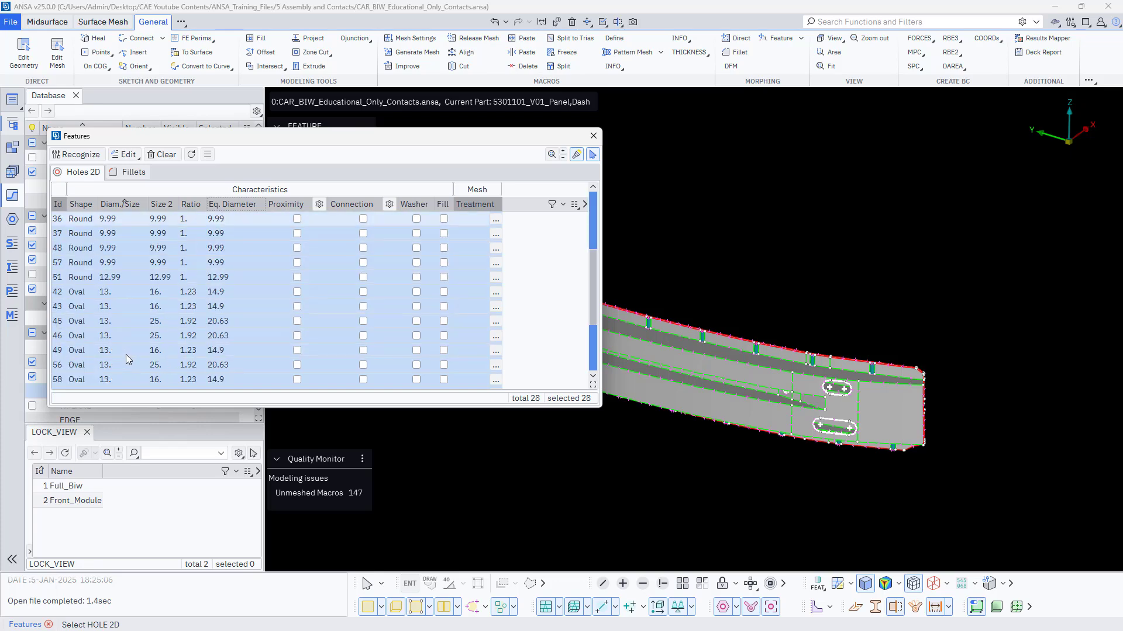
scroll(886, 367, down, 3)
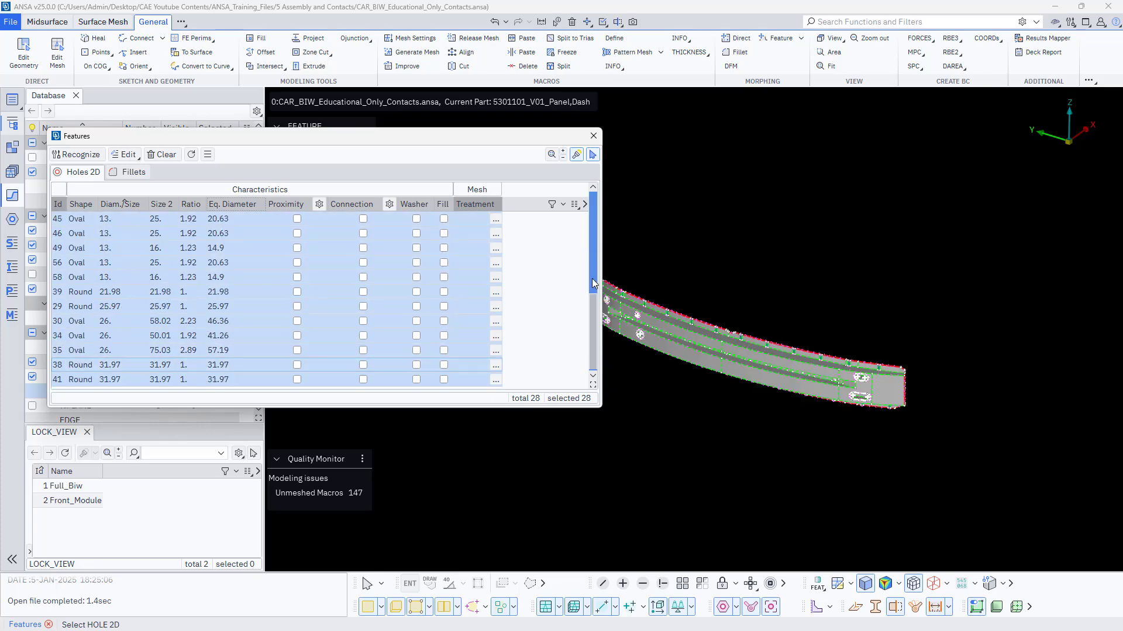
scroll(661, 320, up, 3)
- Create a new mesh treatment for the selected 2D holes with one specific zone of width 3
right_click(131, 316)
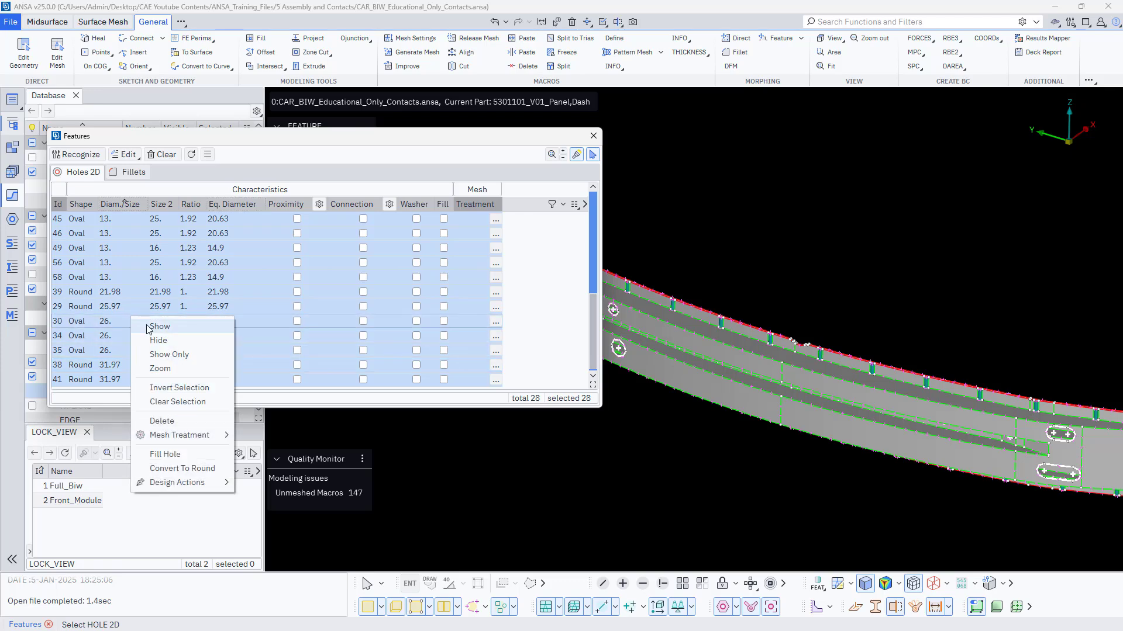
mouse_move(222, 436)
click(266, 449)
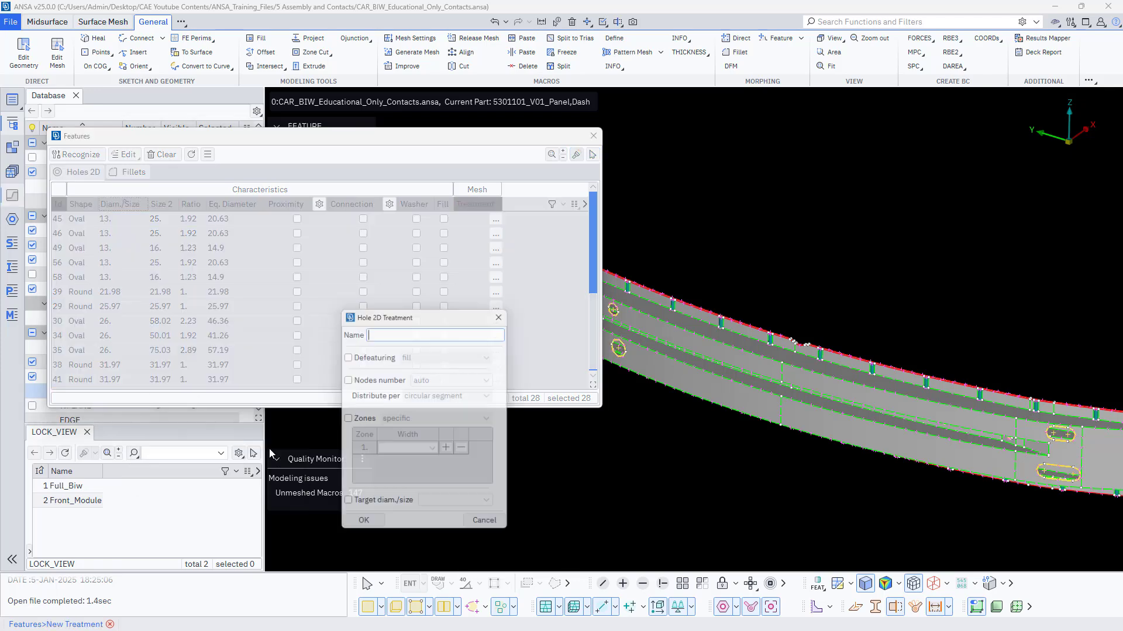
drag(381, 314, 296, 252)
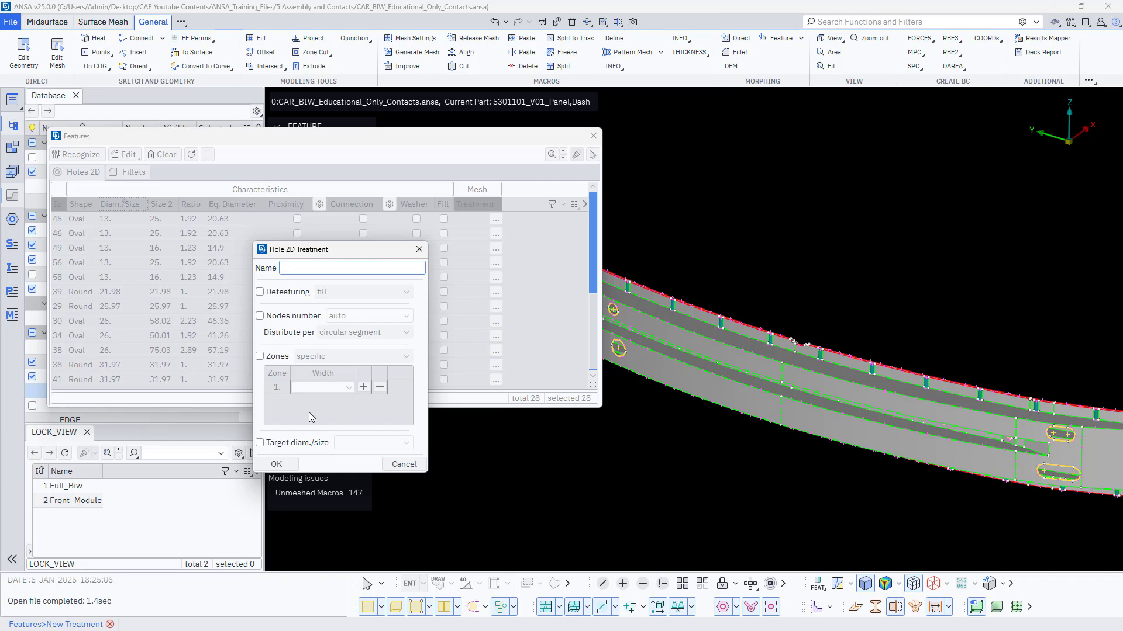
click(259, 356)
click(347, 388)
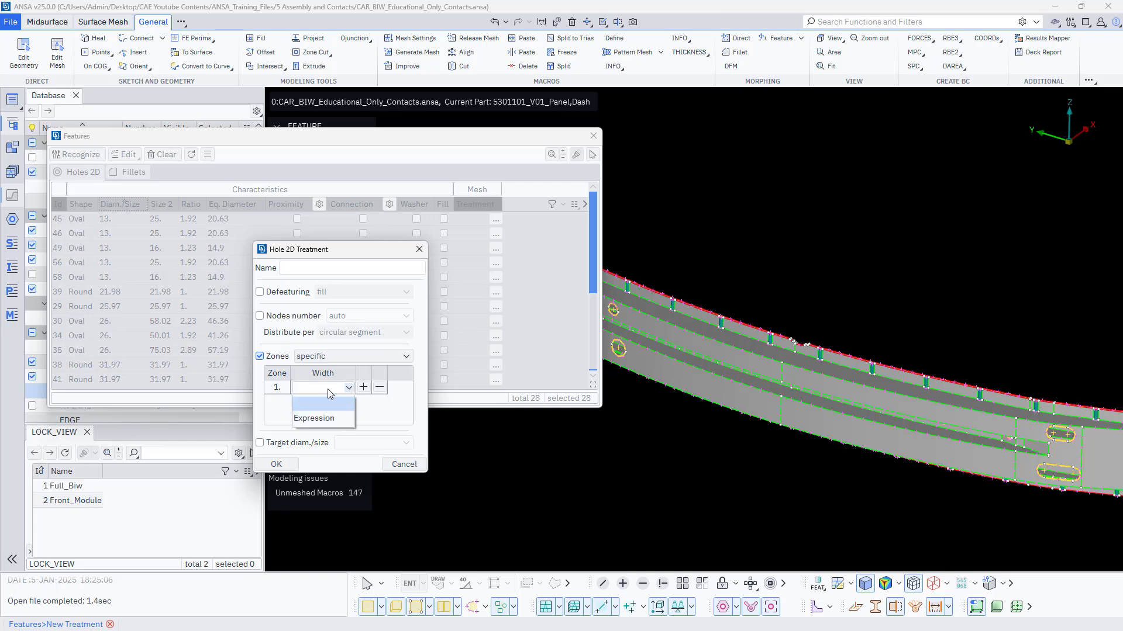
click(394, 422)
mouse_move(314, 384)
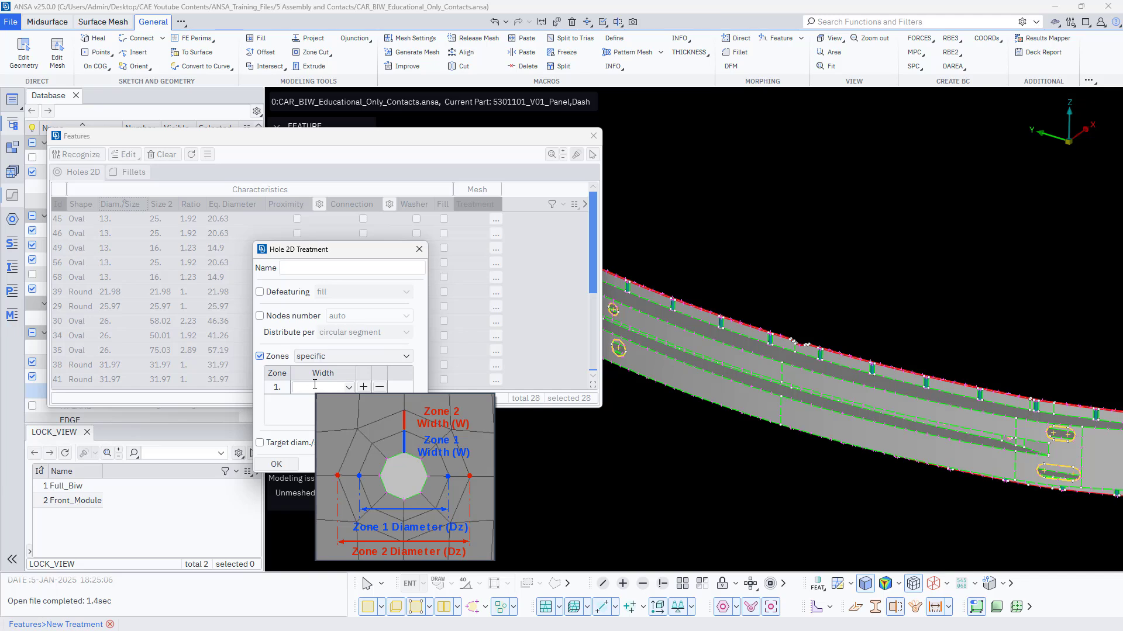
click(310, 388)
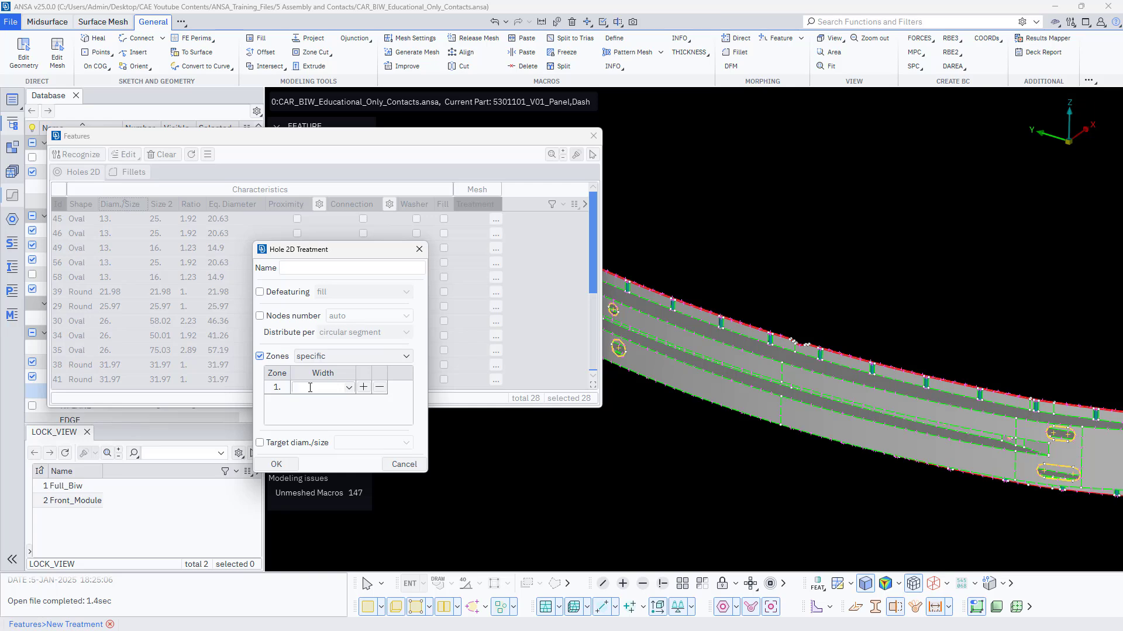
text(3)
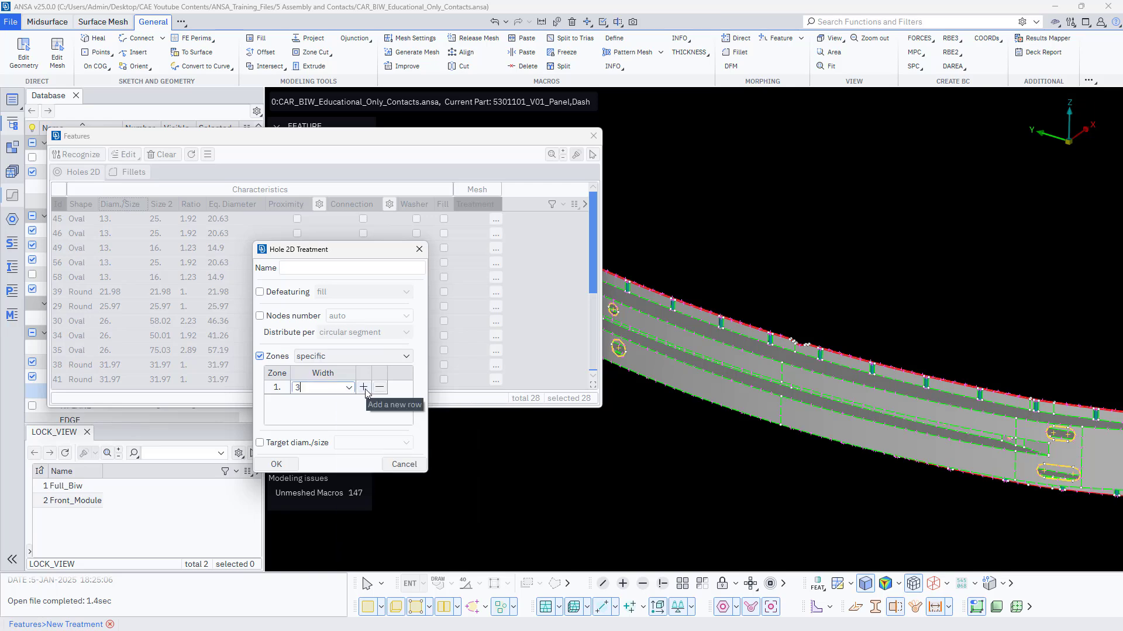
click(341, 388)
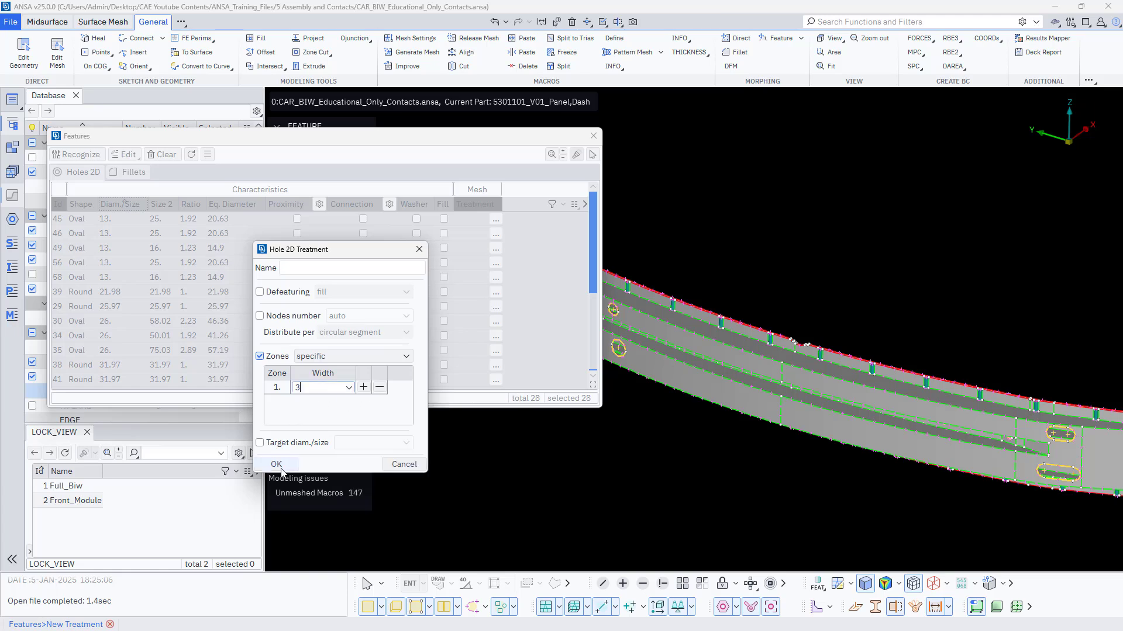
- Enable automatic nodes number in the hole treatment, apply it to all selected holes and close the features list
click(259, 316)
click(392, 316)
click(359, 313)
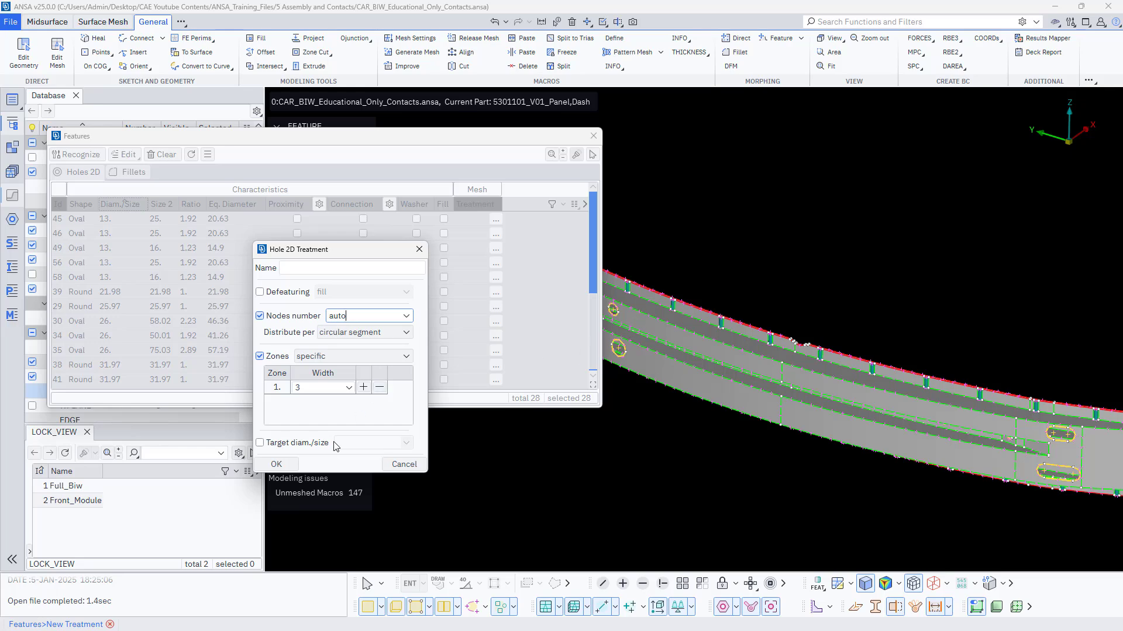
click(274, 465)
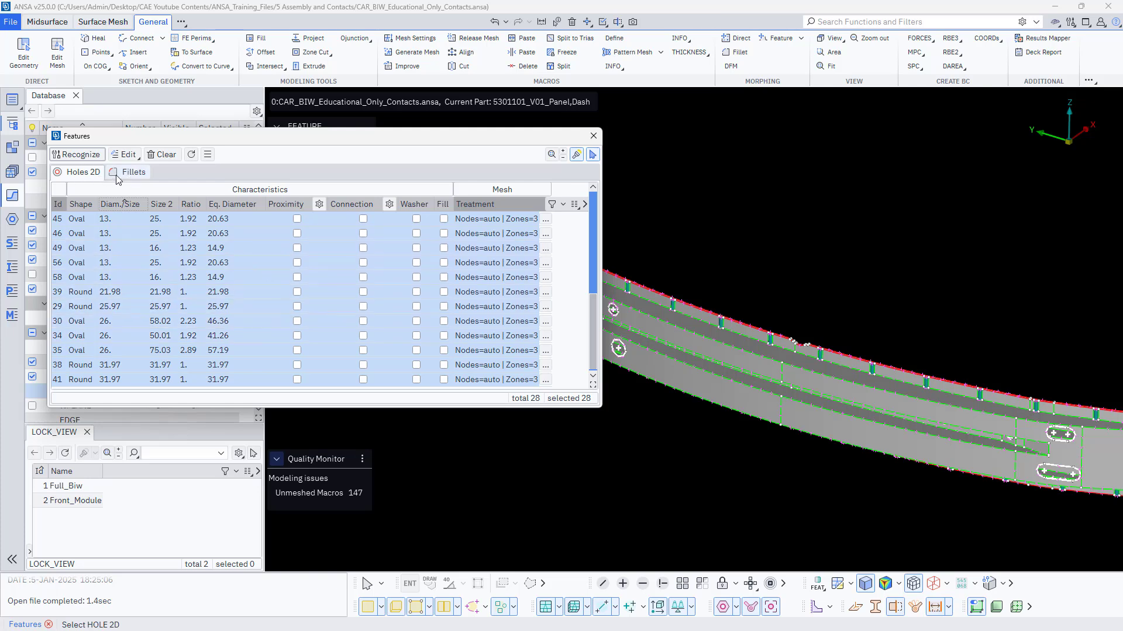
click(594, 136)
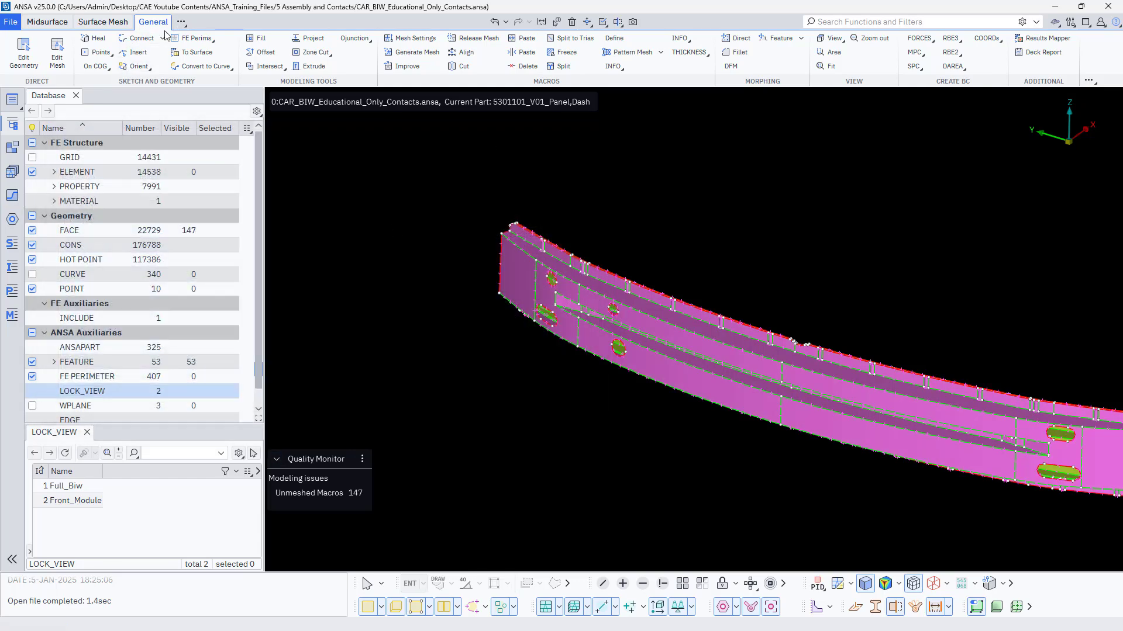
- Batch-mesh all faces of the bumper beam using the general mesh type and a target length of 2
click(409, 54)
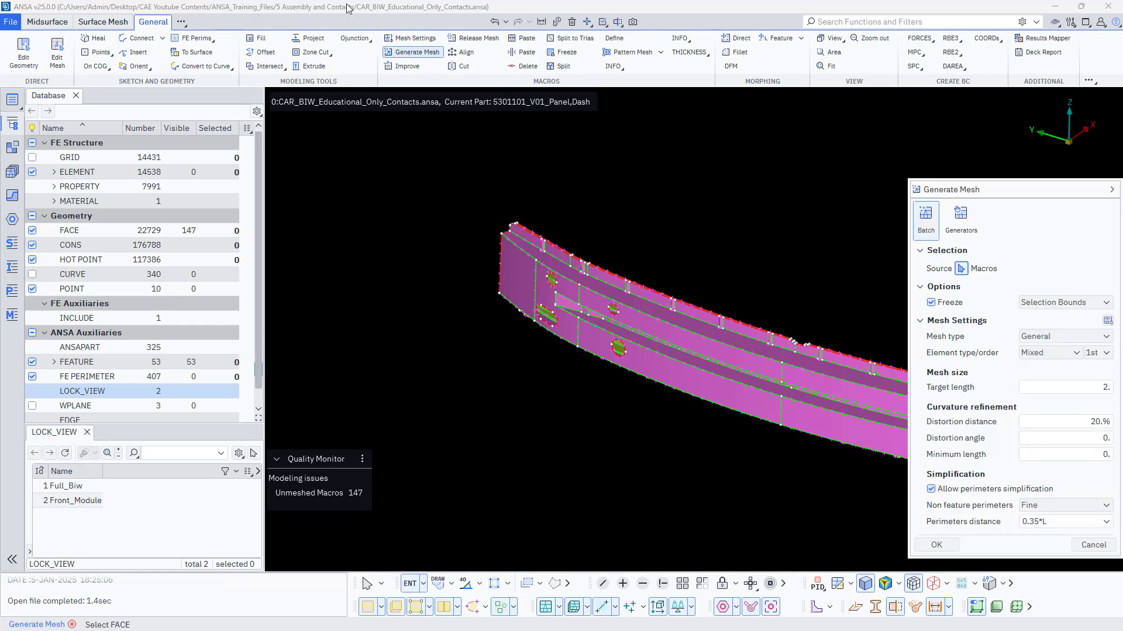
scroll(653, 249, down, 3)
drag(378, 168, 843, 416)
scroll(723, 326, up, 3)
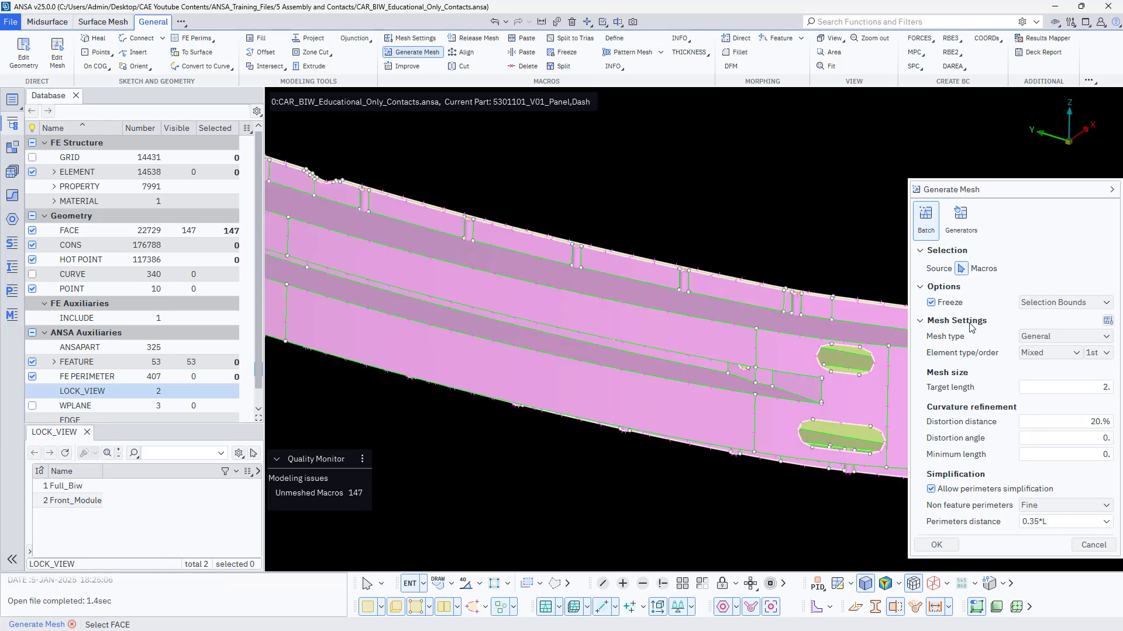
double_click(1104, 387)
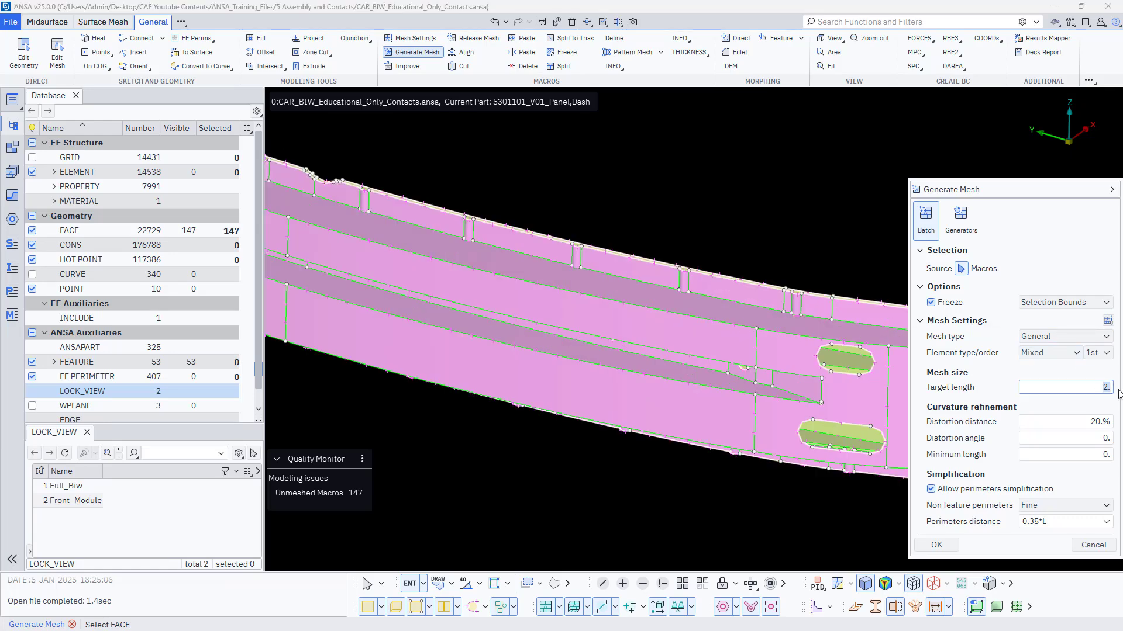
text(4)
key(BackSpace)
text(2)
scroll(754, 400, down, 5)
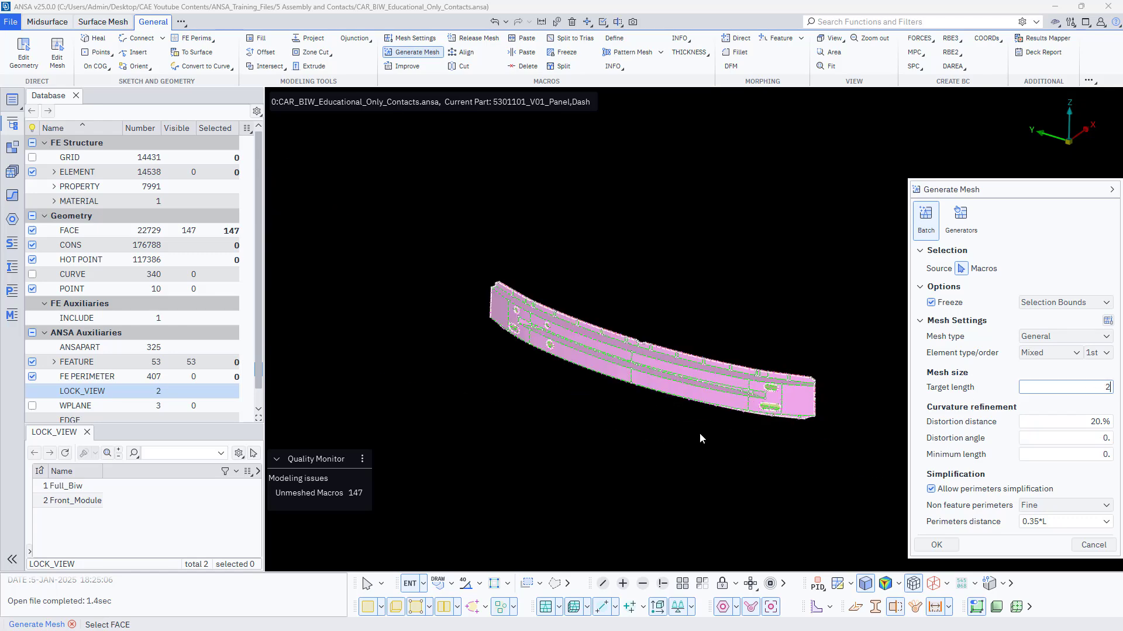
middle_click(700, 438)
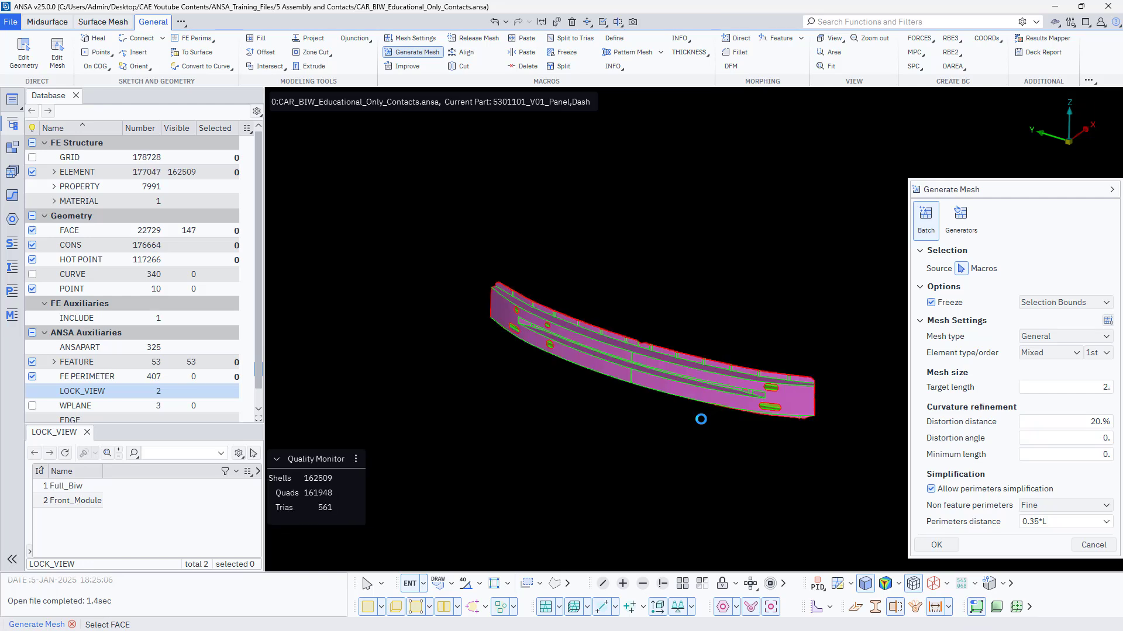
- Inspect the generated mesh along the flange fillets and around the round and oval holes
scroll(669, 394, up, 10)
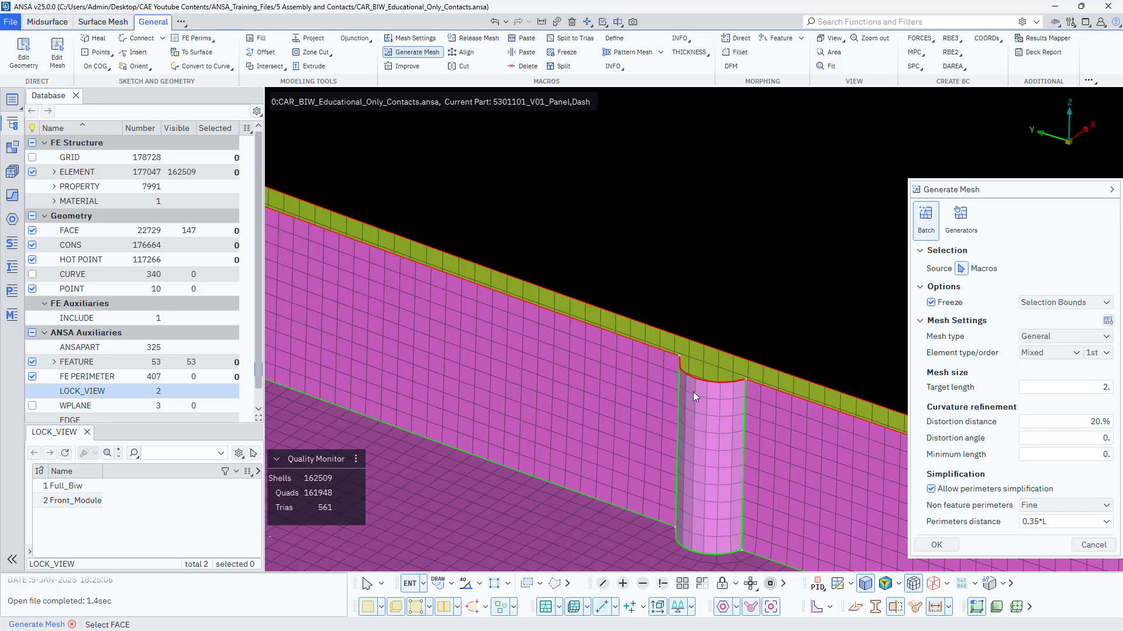
scroll(707, 403, down, 5)
scroll(682, 393, up, 5)
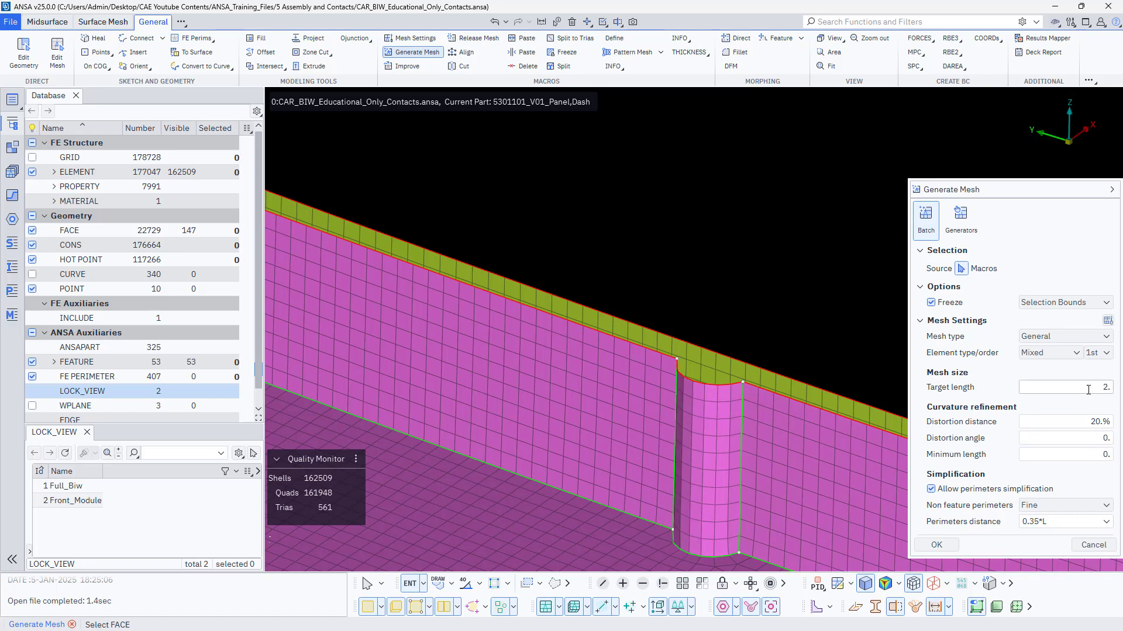
scroll(480, 440, down, 5)
scroll(425, 463, up, 6)
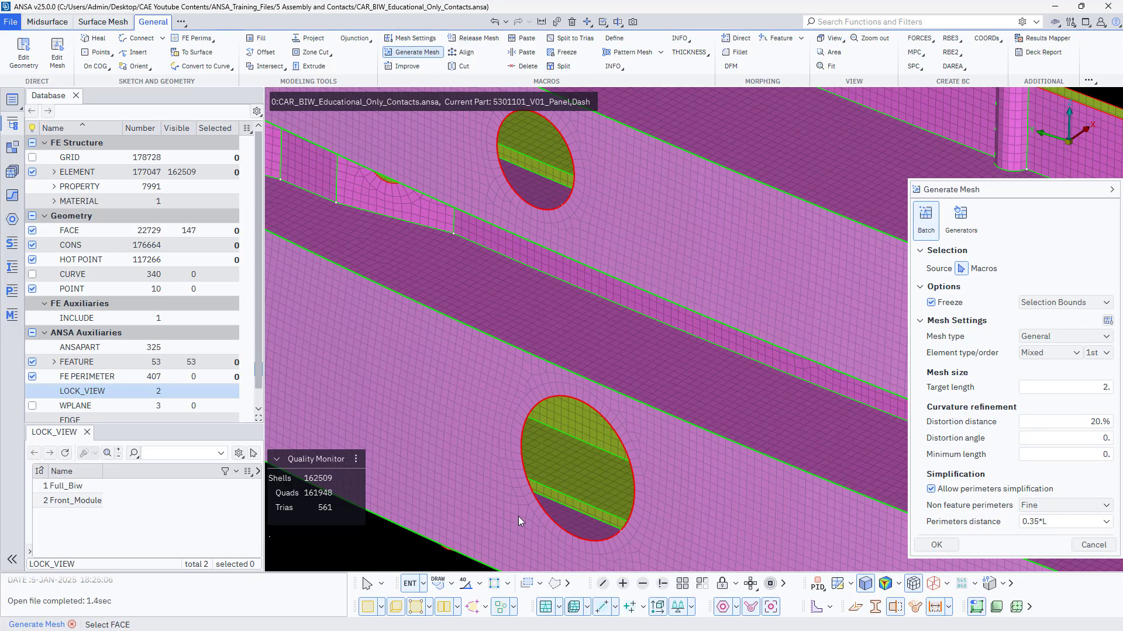
scroll(555, 219, down, 5)
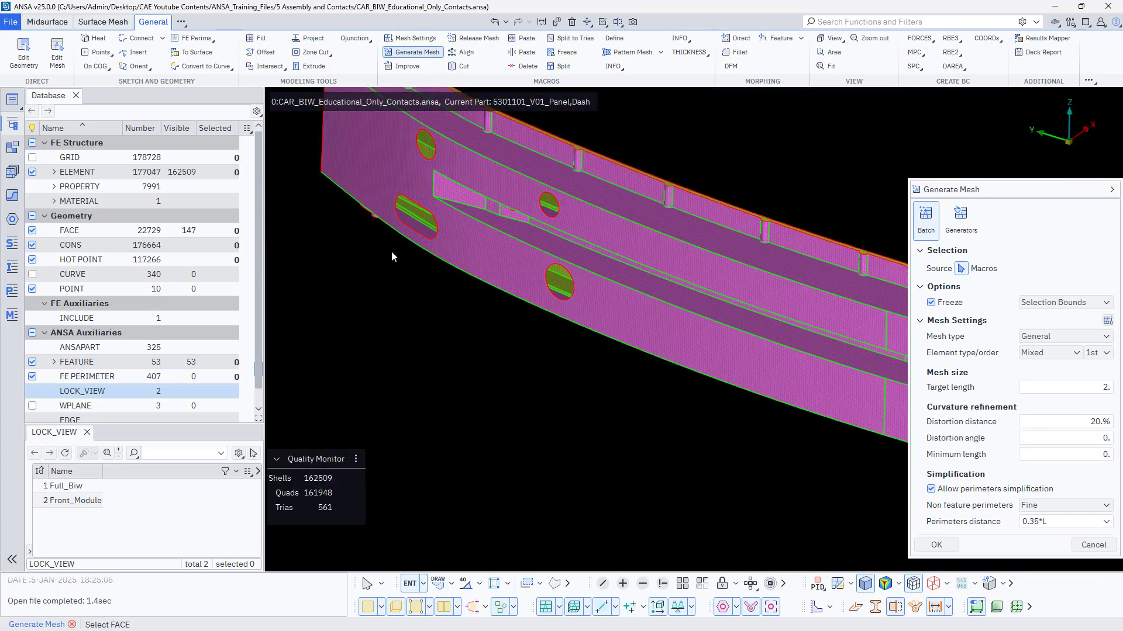
scroll(391, 251, up, 6)
scroll(405, 202, down, 4)
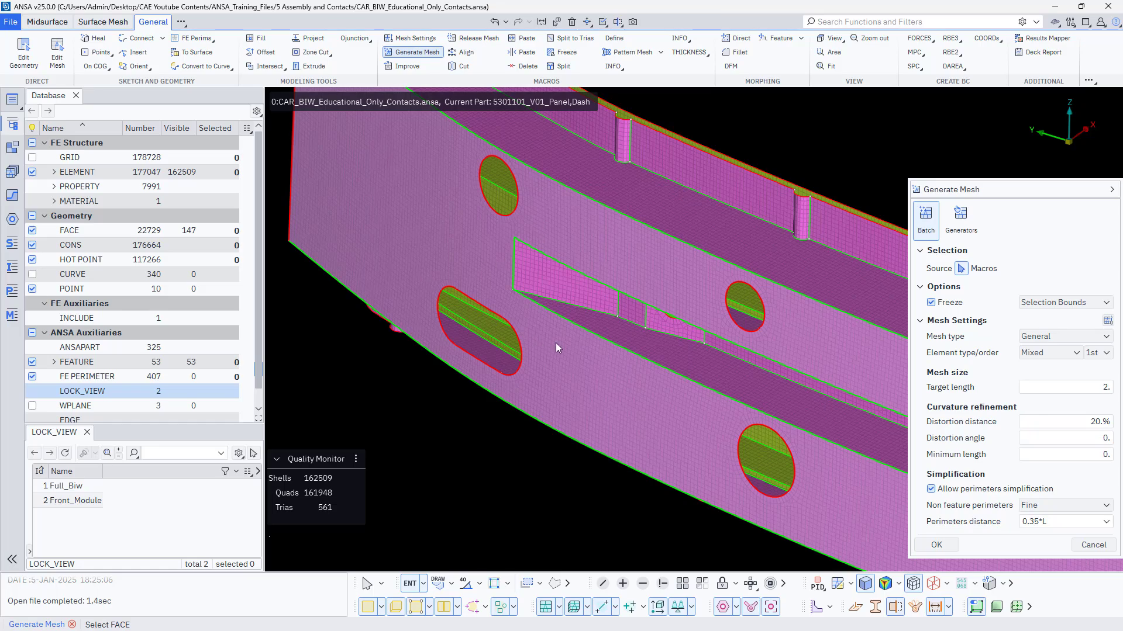
ctrl+drag(555, 343, 648, 335)
scroll(649, 333, up, 3)
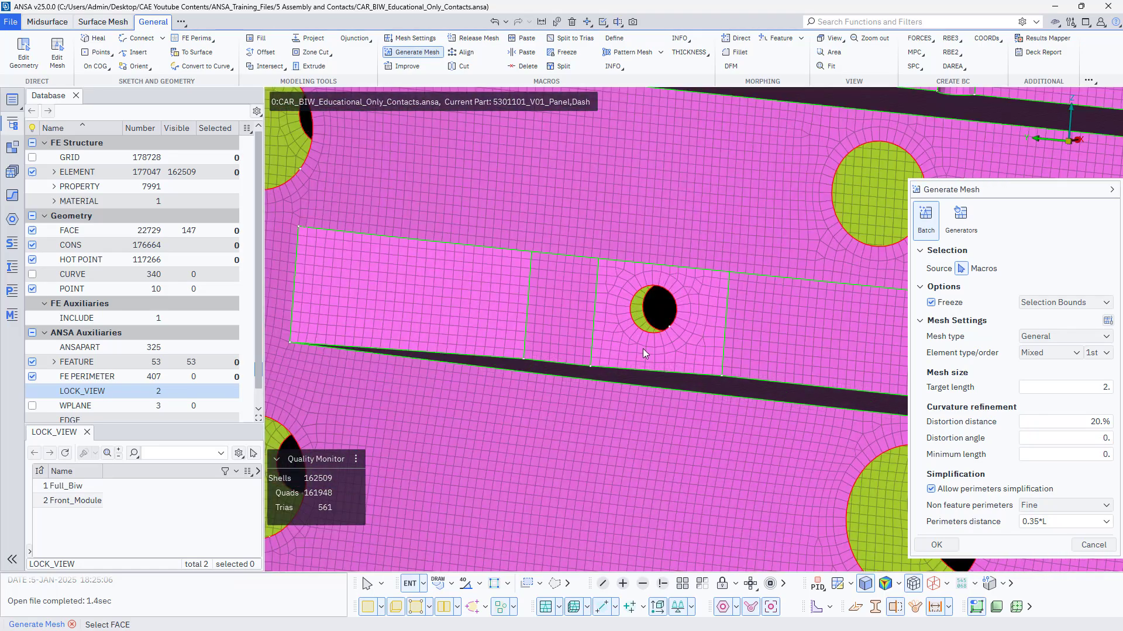
scroll(640, 347, down, 2)
ctrl+middle_drag(725, 330, 504, 332)
middle_drag(650, 383, 466, 359)
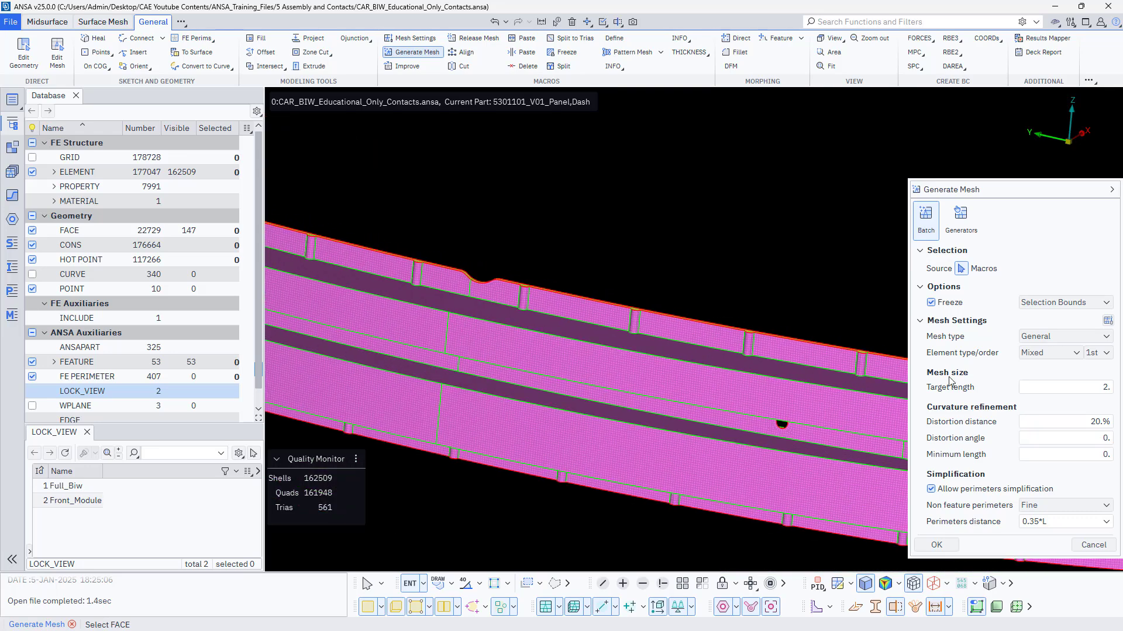
double_click(1105, 387)
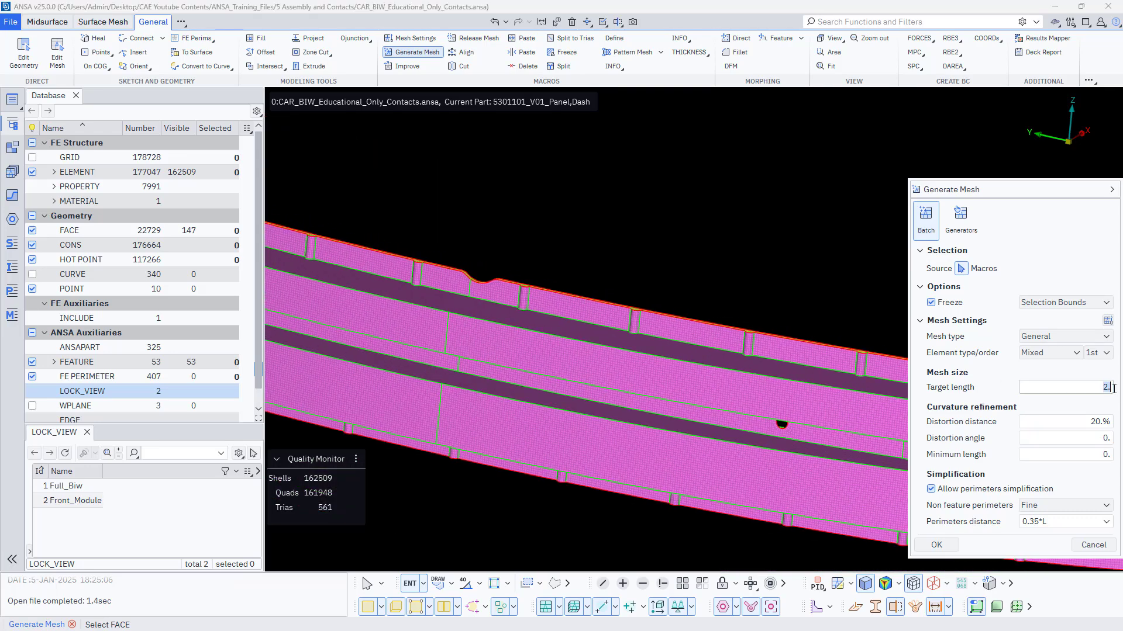
text(4)
click(1093, 545)
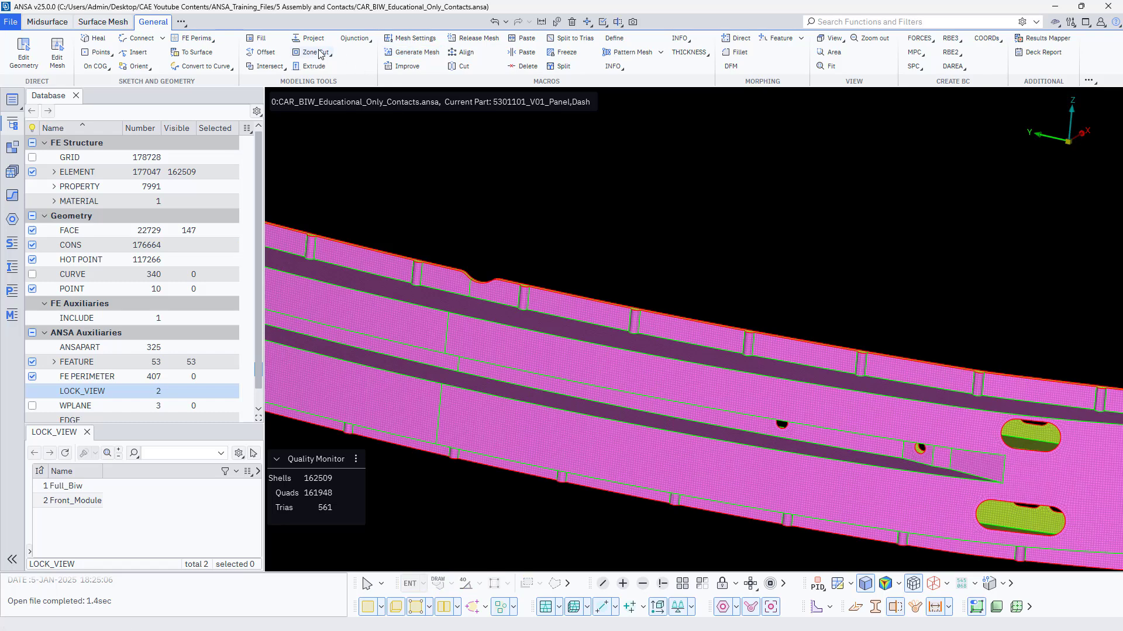
- Reconstruct all shells of the bumper beam with a target length of 4 and accept the previewed mesh
click(404, 66)
click(955, 226)
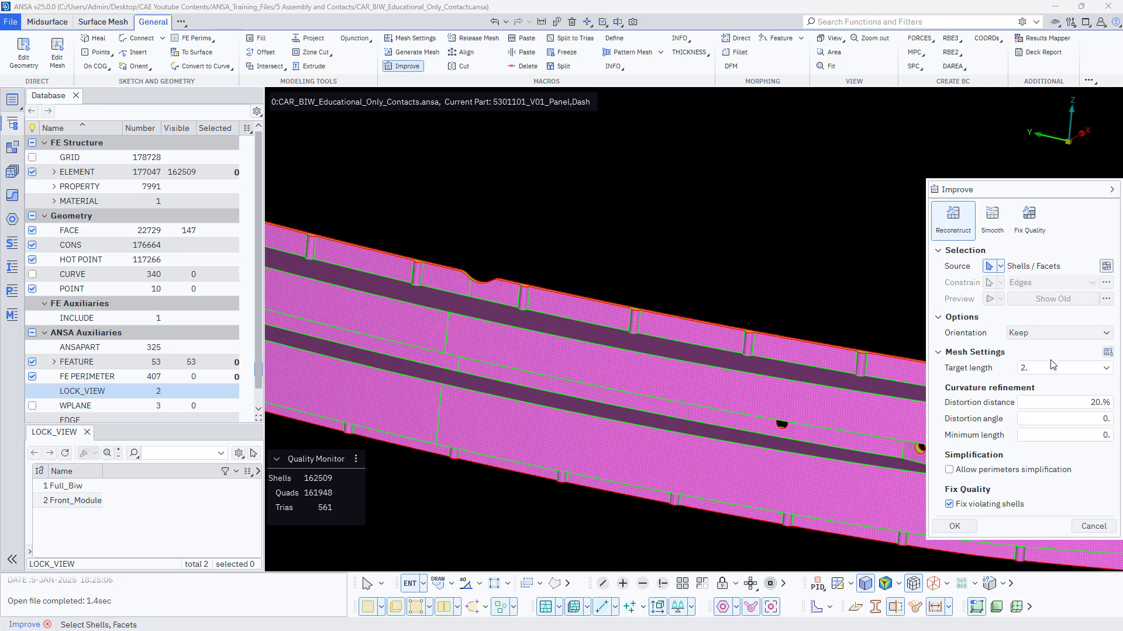
click(1027, 368)
drag(1023, 369, 984, 367)
scroll(783, 341, down, 5)
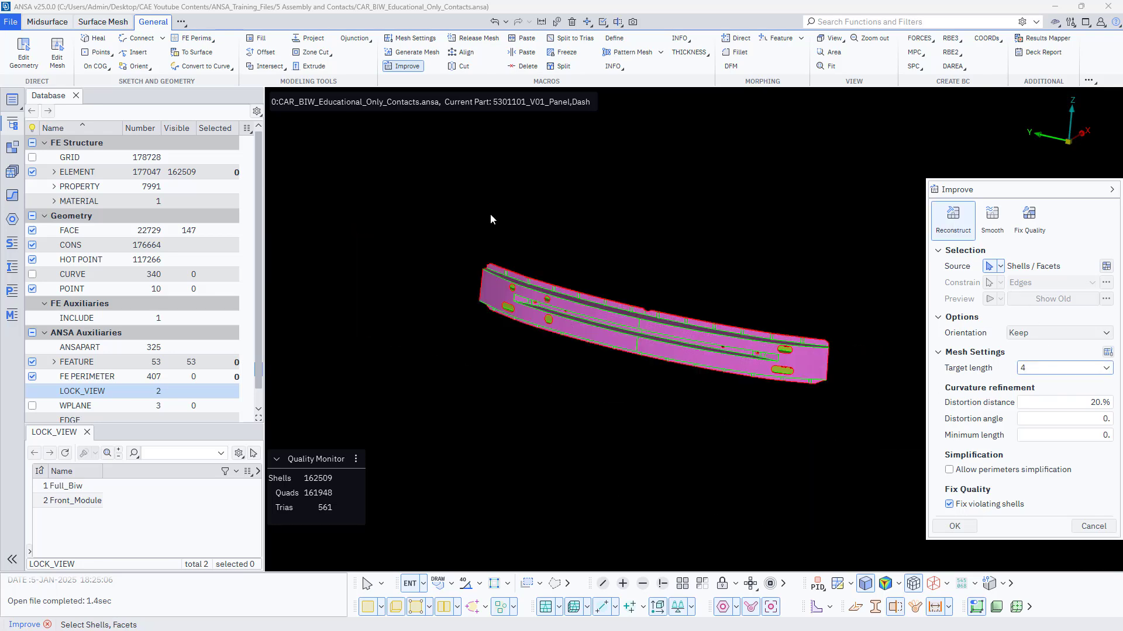
drag(403, 154, 879, 477)
scroll(707, 319, up, 10)
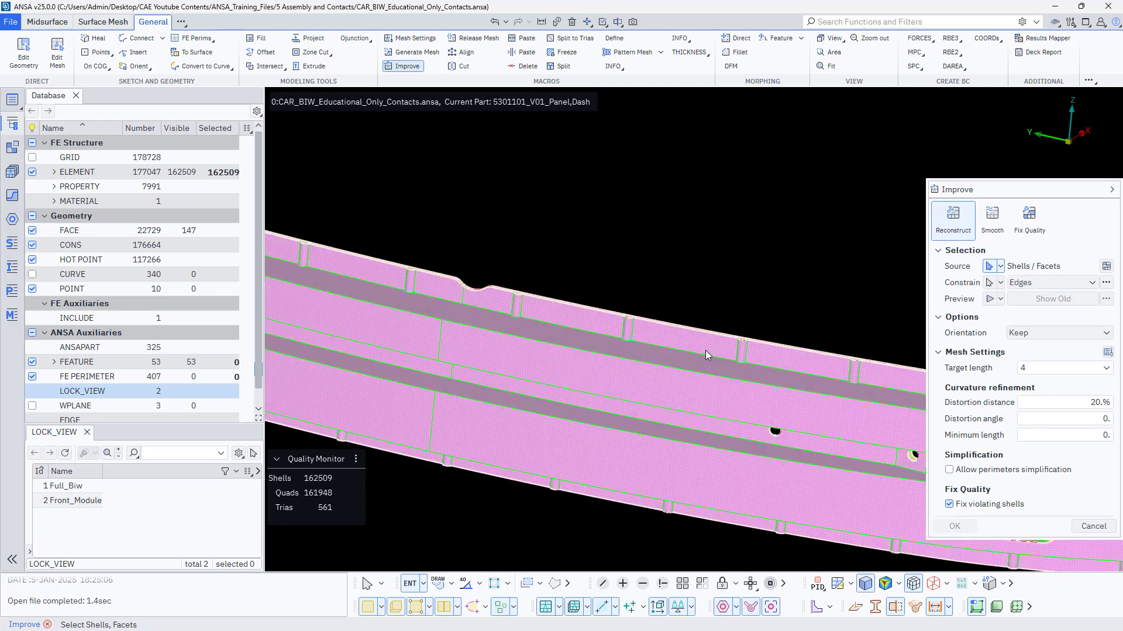
middle_click(702, 320)
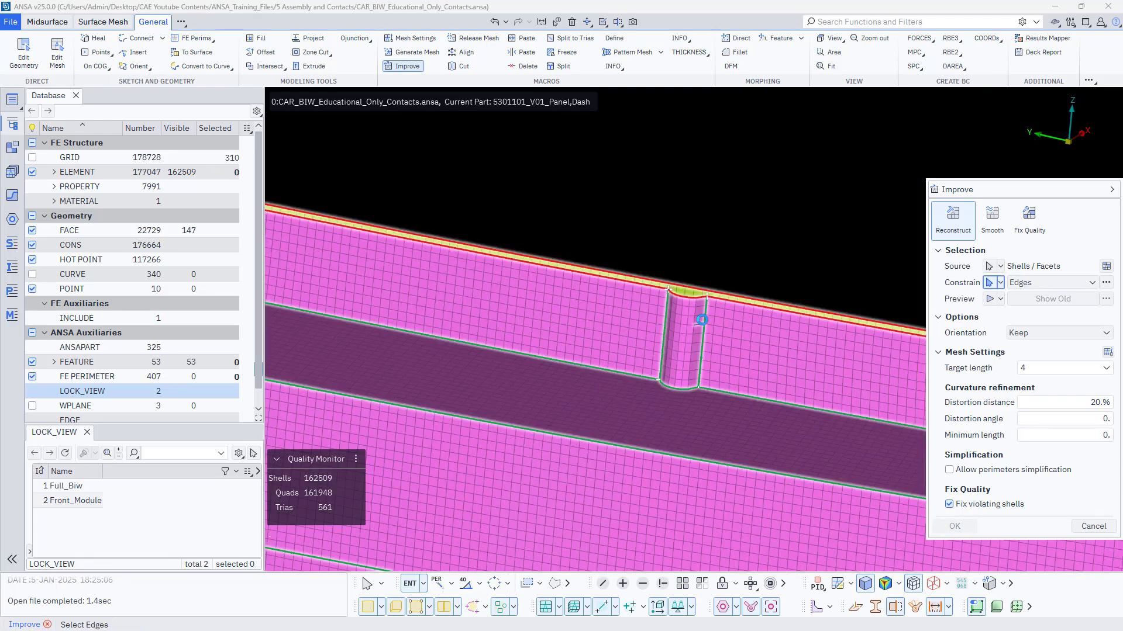
middle_click(695, 239)
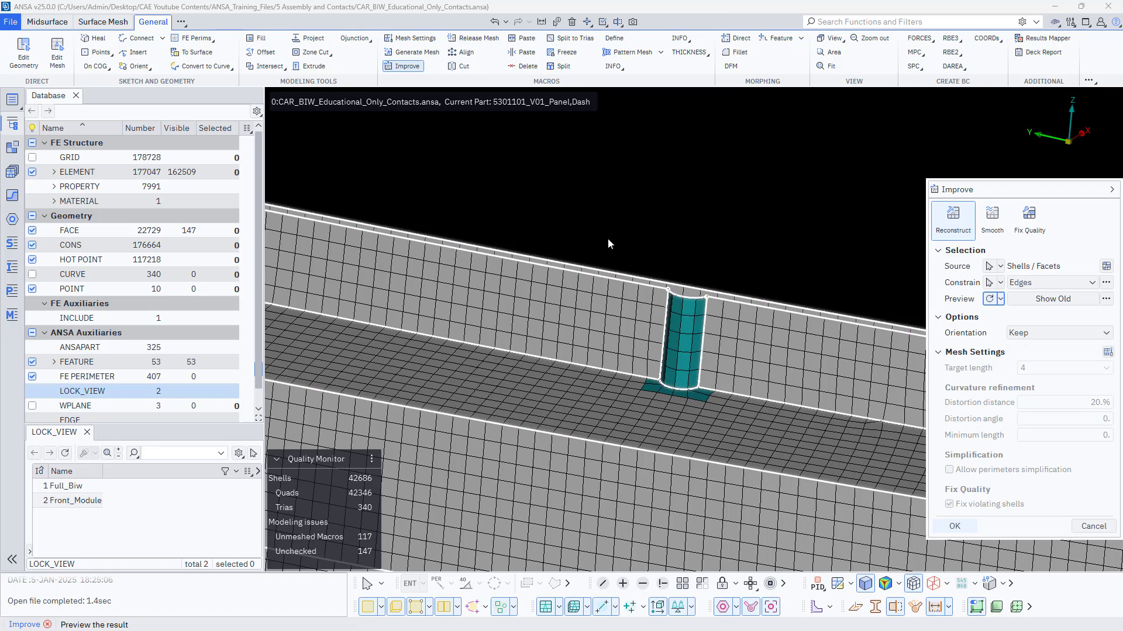
middle_click(703, 215)
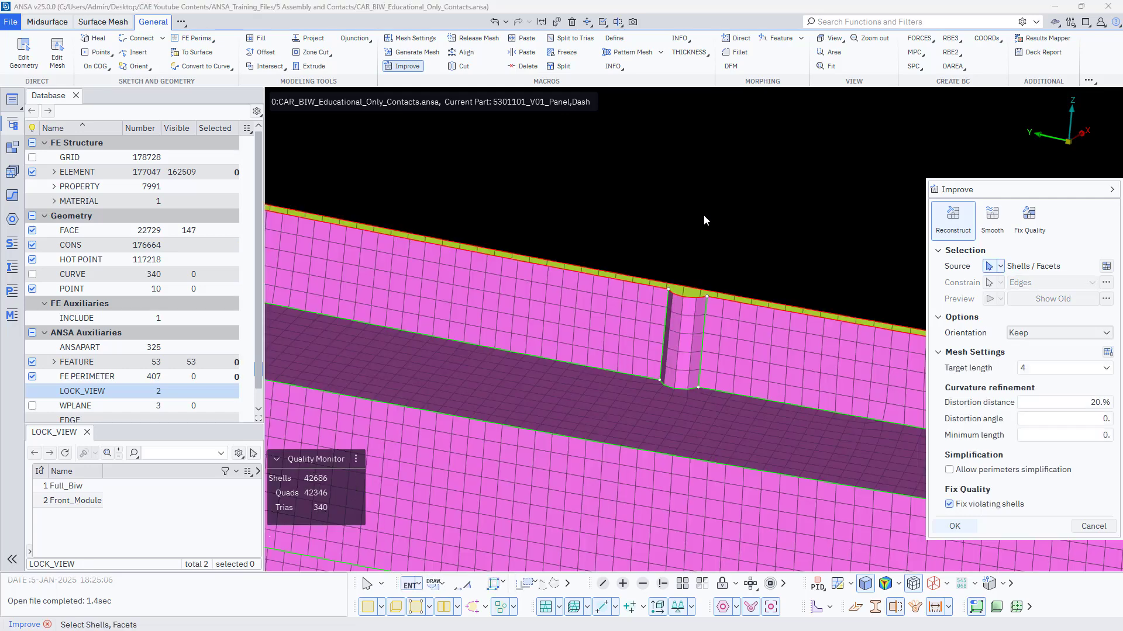
- Examine the reconstructed mesh at the flange fillets and around the holes along the beam, closing the Improve tool
scroll(703, 215, down, 6)
scroll(701, 223, up, 6)
scroll(696, 308, up, 3)
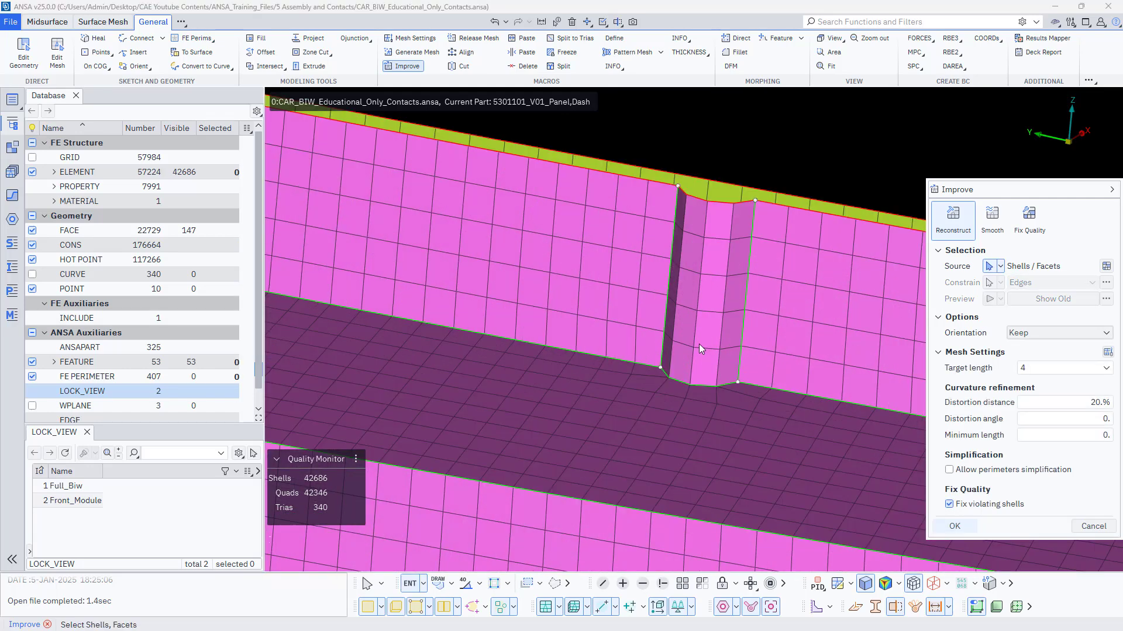
ctrl+drag(700, 344, 710, 380)
scroll(717, 330, down, 3)
ctrl+middle_drag(774, 346, 440, 314)
ctrl+middle_drag(701, 366, 529, 343)
ctrl+drag(668, 360, 668, 321)
scroll(668, 320, down, 6)
scroll(569, 391, up, 5)
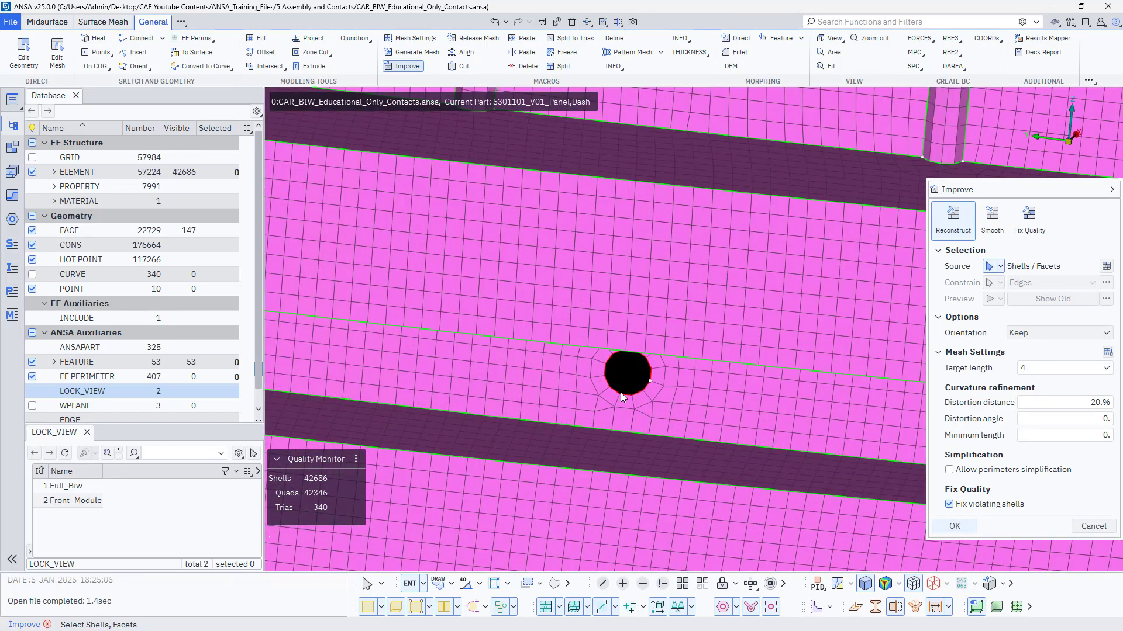
scroll(610, 354, down, 3)
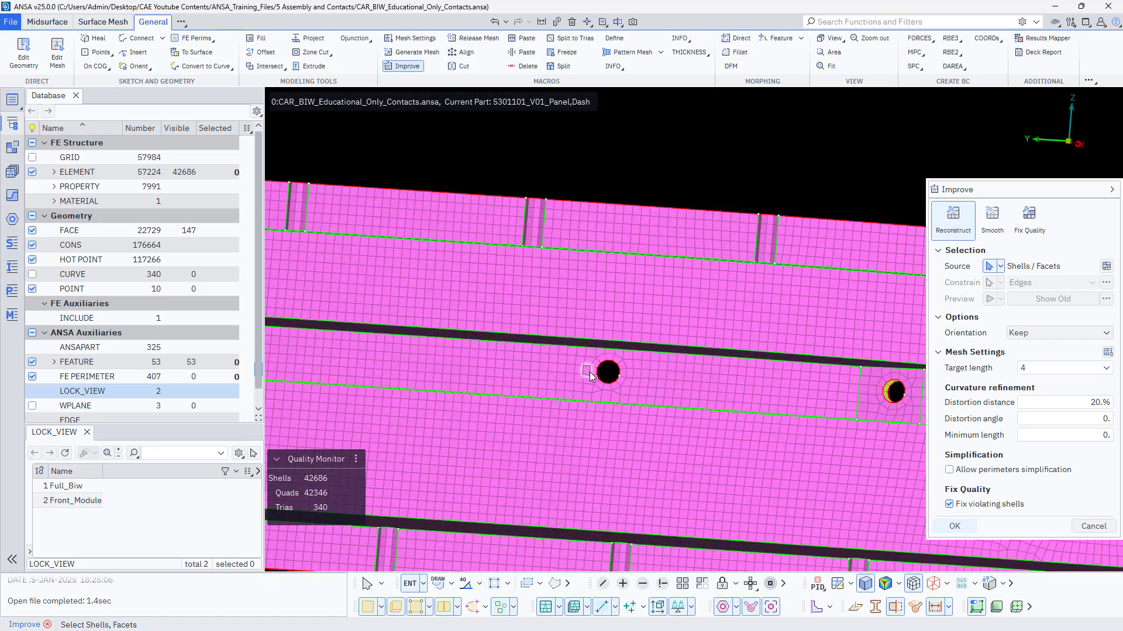
ctrl+middle_drag(581, 416, 638, 377)
click(954, 526)
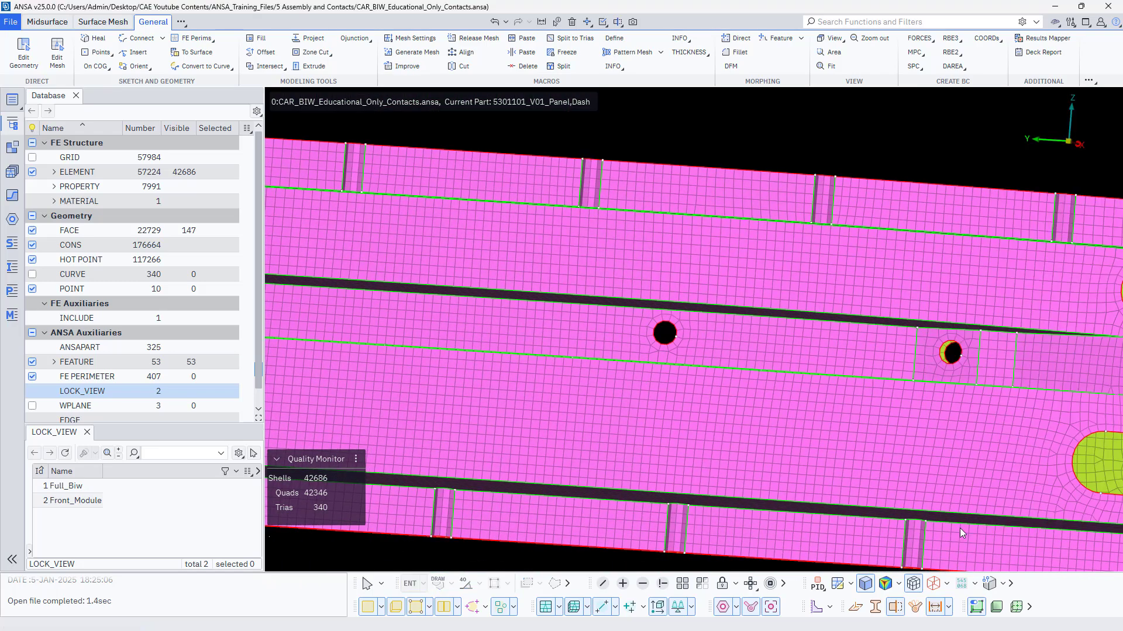
ctrl+middle_drag(656, 436, 965, 444)
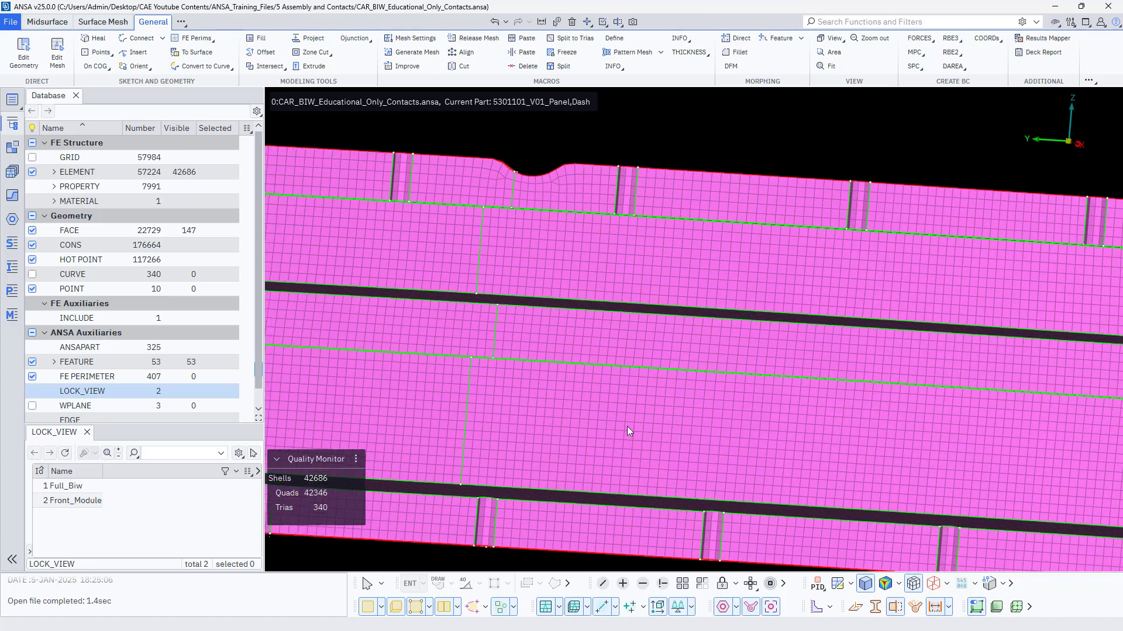
mouse_move(482, 416)
ctrl+middle_down()
mouse_move(1057, 448)
mouse_move(655, 423)
mouse_move(701, 422)
ctrl+middle_up()
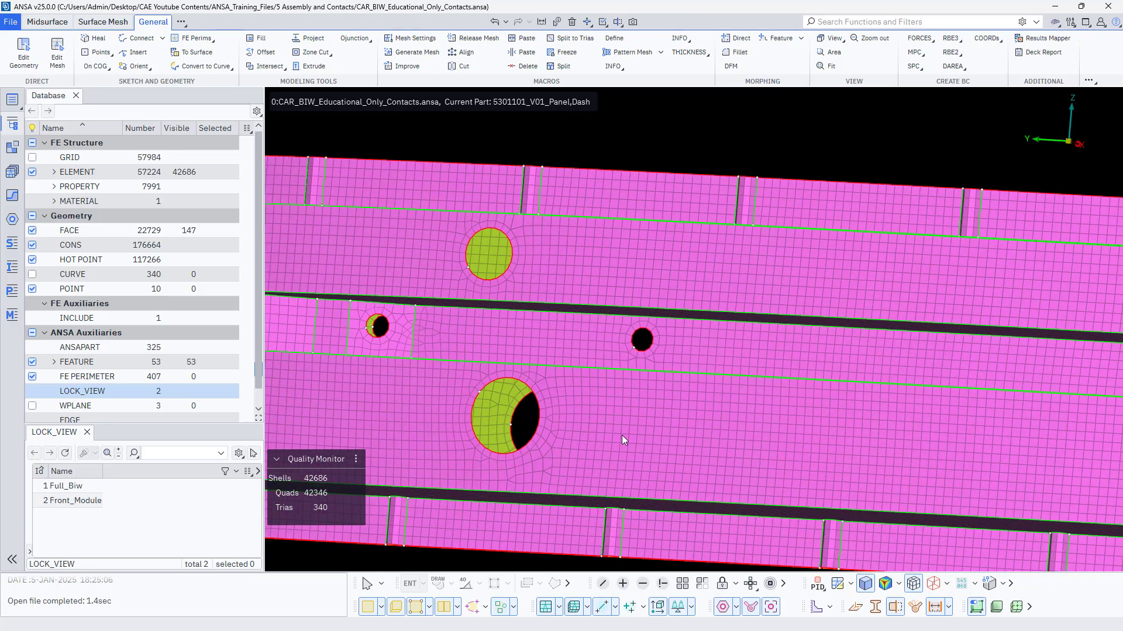
ctrl+drag(622, 435, 636, 462)
- Switch the beam's shell display to the Quality view mode
click(891, 583)
click(898, 585)
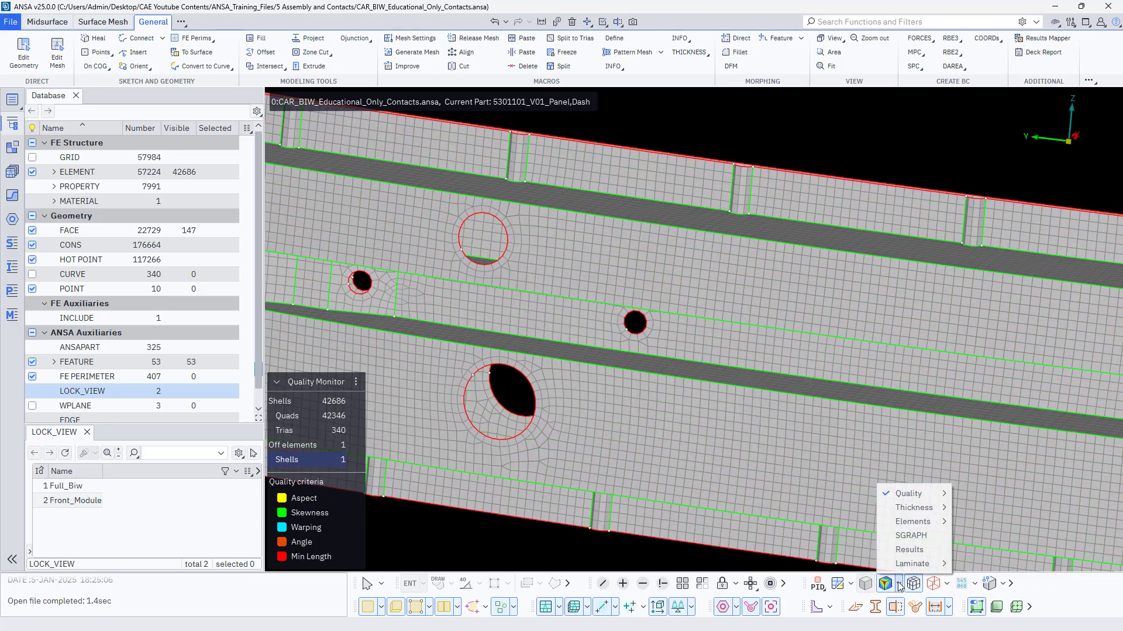
mouse_move(915, 494)
click(982, 494)
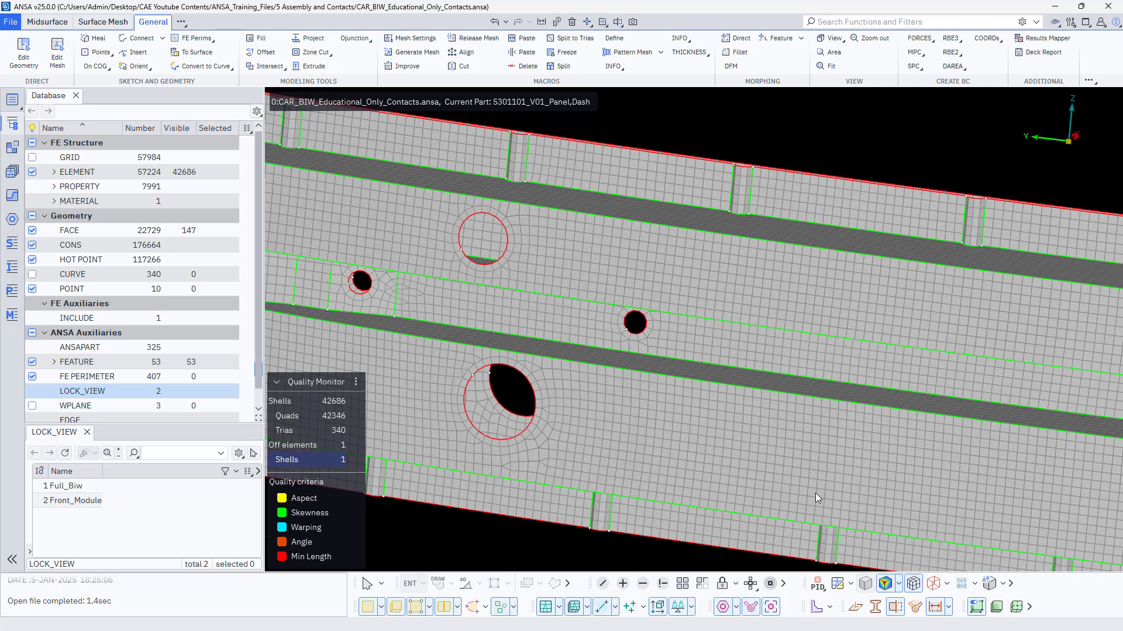
- Review the active shell quality criteria and their failure limits in the mesh settings
click(307, 514)
click(413, 38)
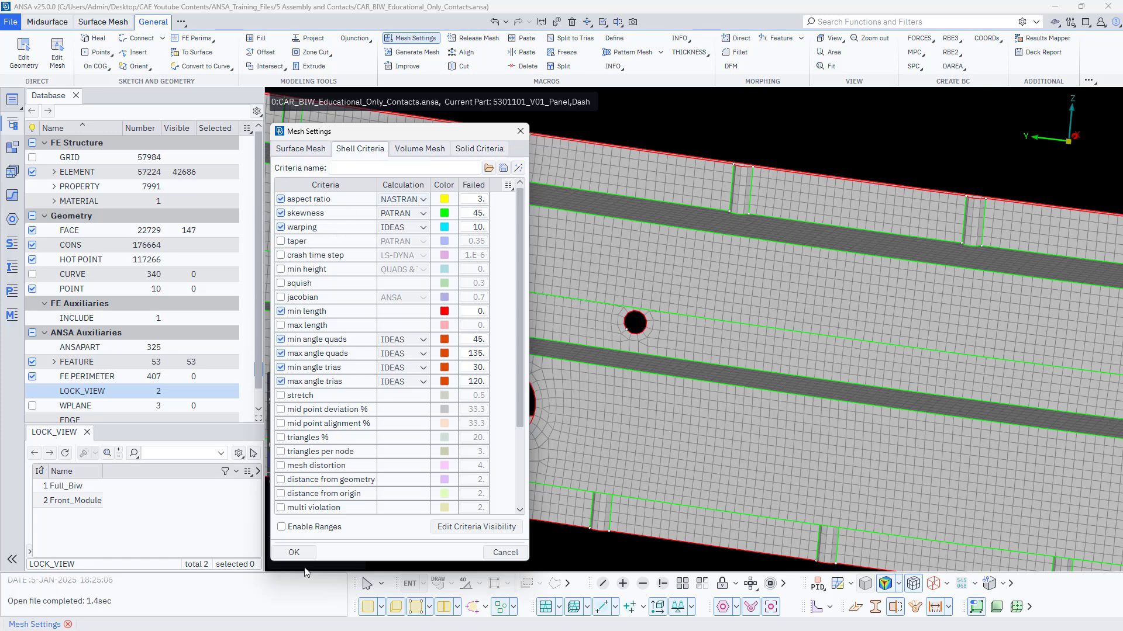
click(293, 553)
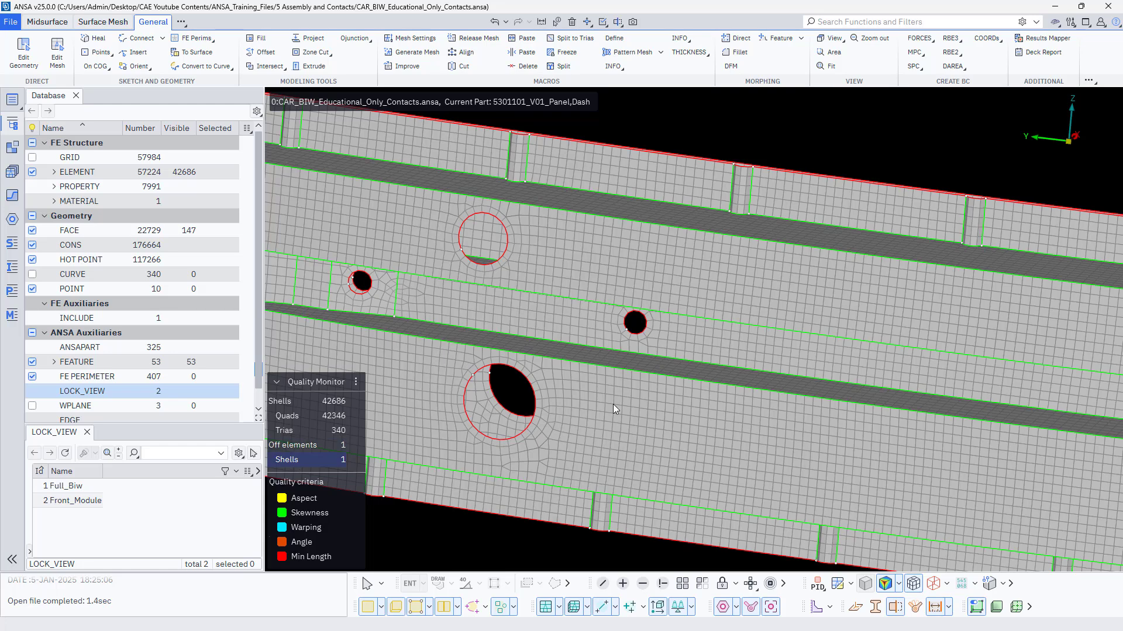
- Isolate the face containing the worst off-criteria shell and bring that shell into close view
scroll(613, 405, down, 5)
right_click(317, 459)
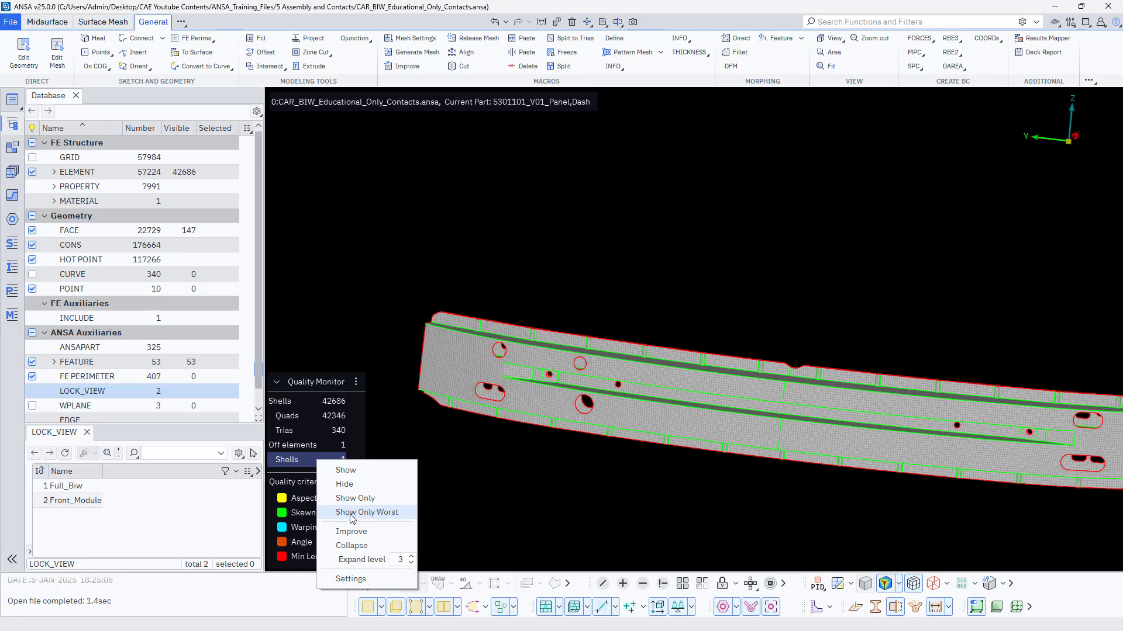
click(350, 513)
scroll(727, 302, down, 5)
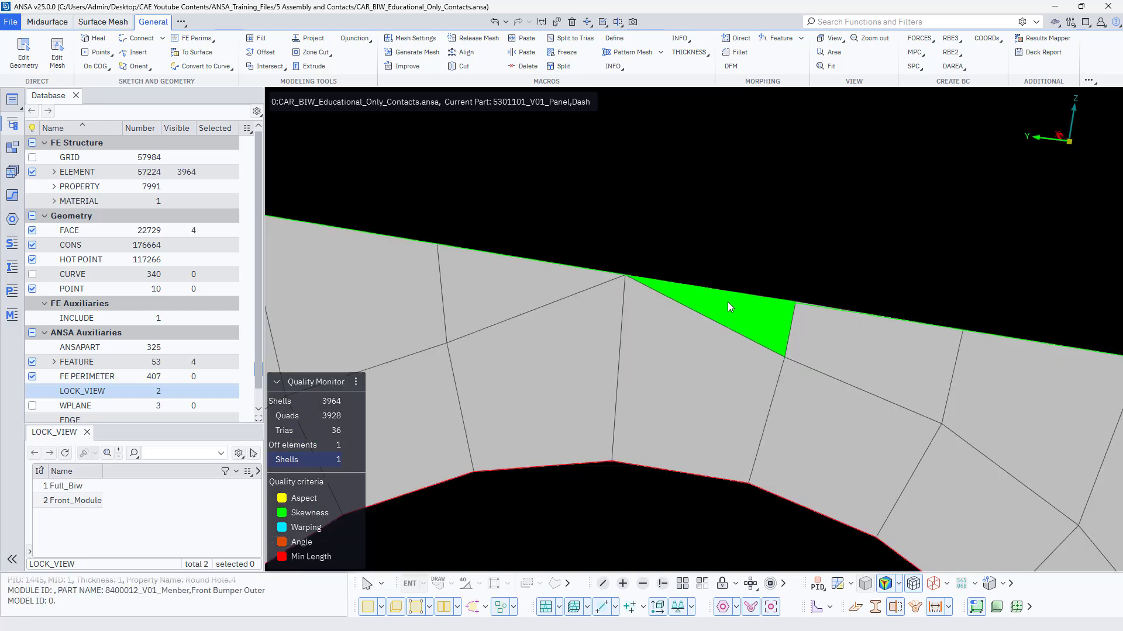
scroll(707, 304, up, 3)
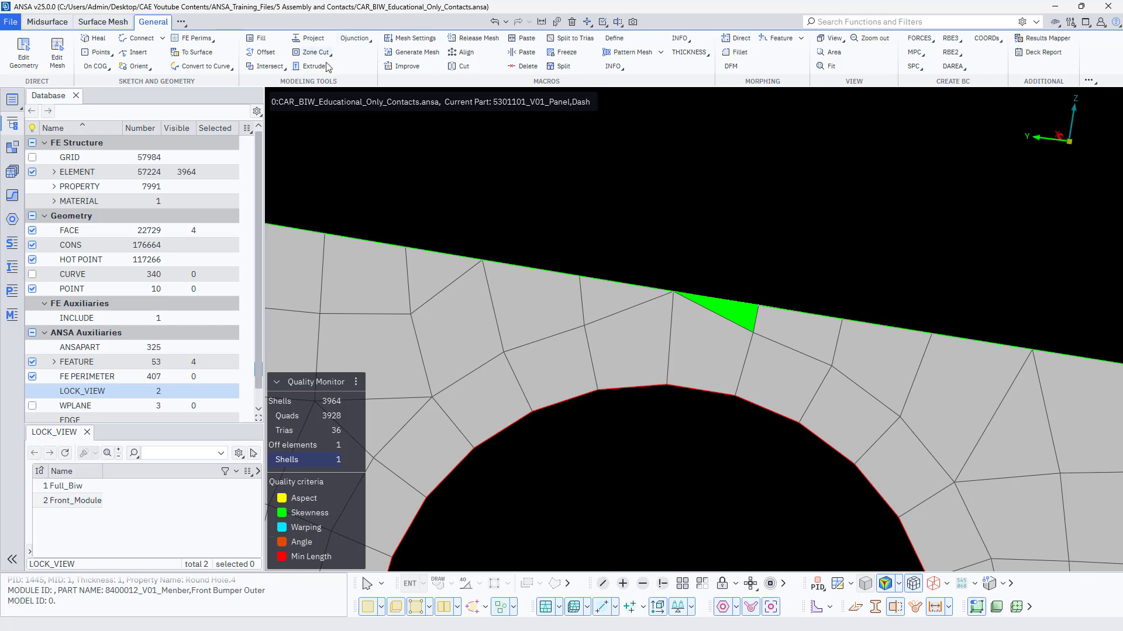
- Try to repair the skewed shell above the round hole with Fix Quality on the shells around it
click(408, 67)
click(1025, 232)
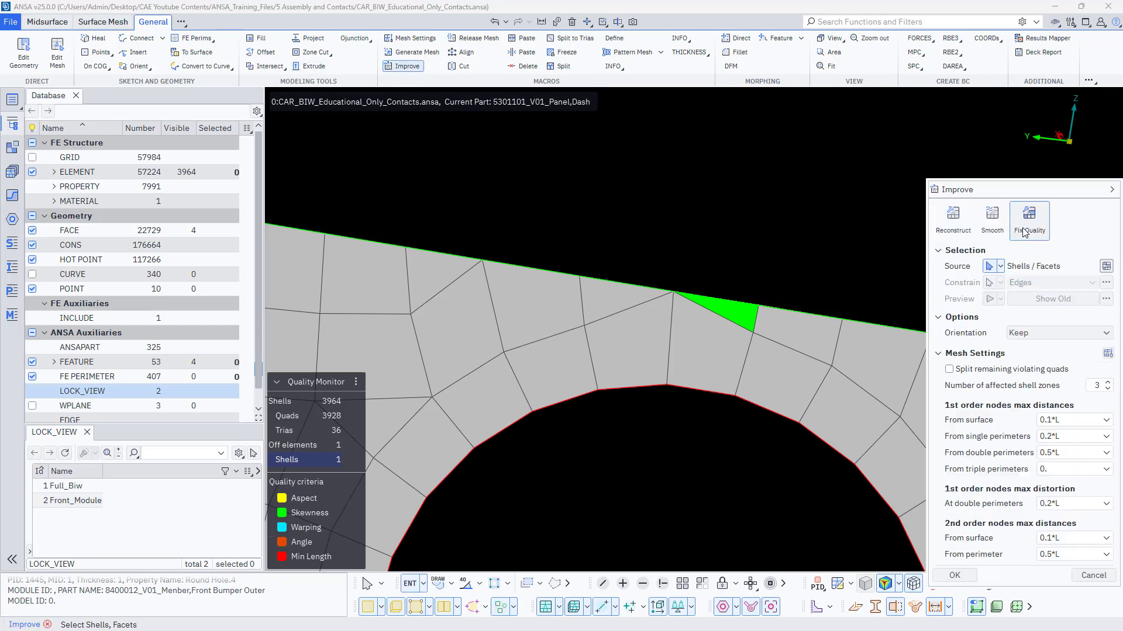
drag(559, 156, 845, 518)
middle_click(737, 436)
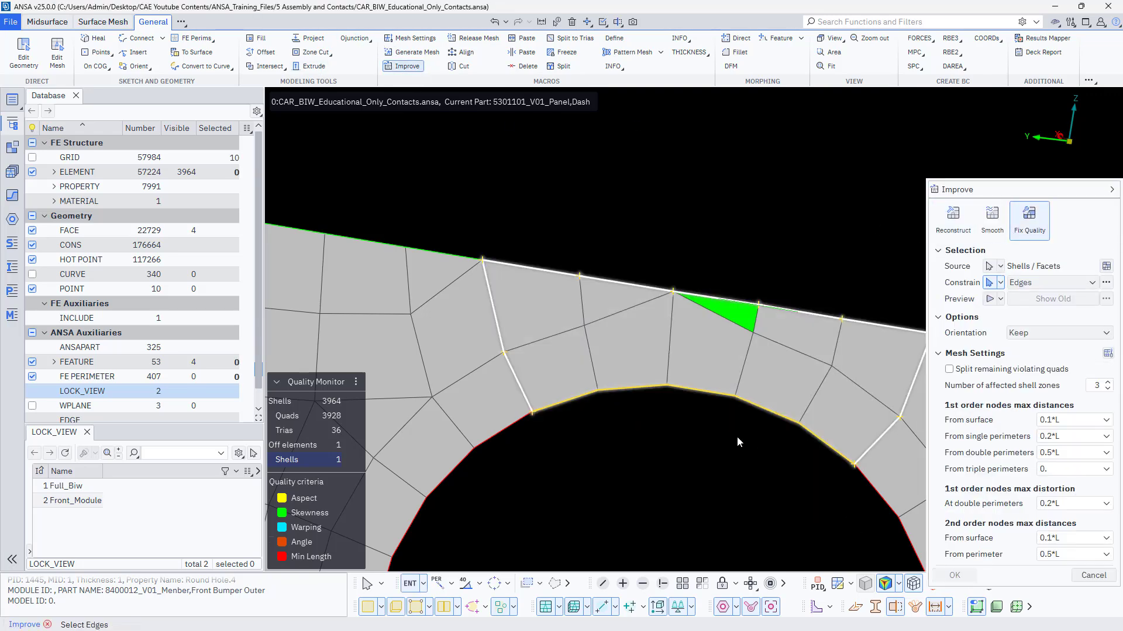
middle_click(737, 437)
middle_click(737, 437)
middle_click(736, 436)
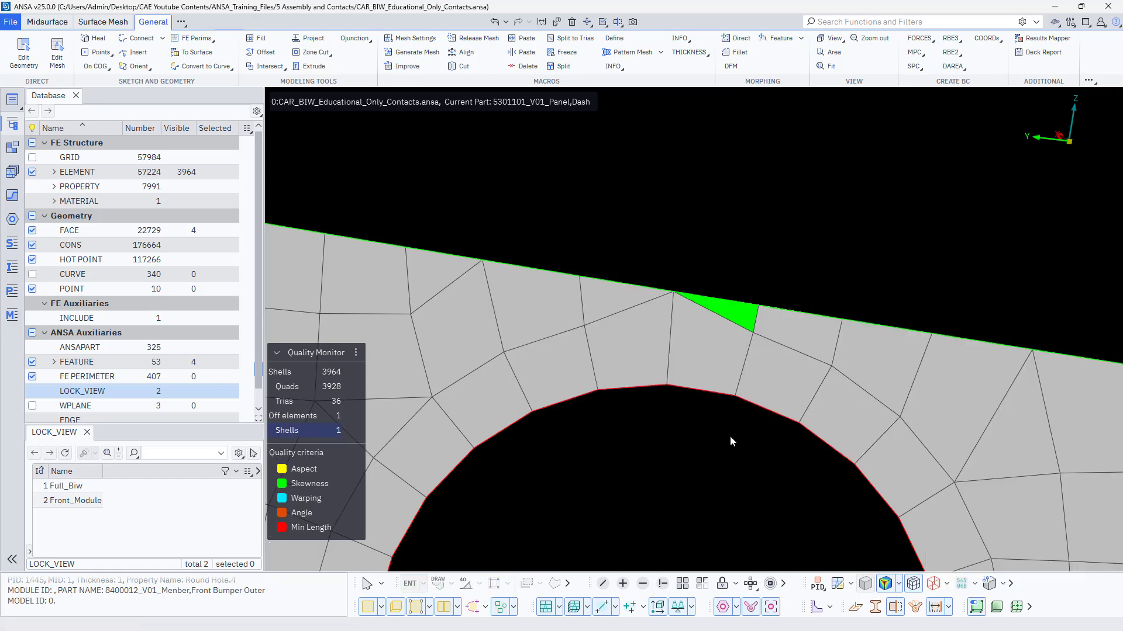
- Move the skewed shell's inner node toward the round hole with Edit Mesh and return it near its original position
click(57, 52)
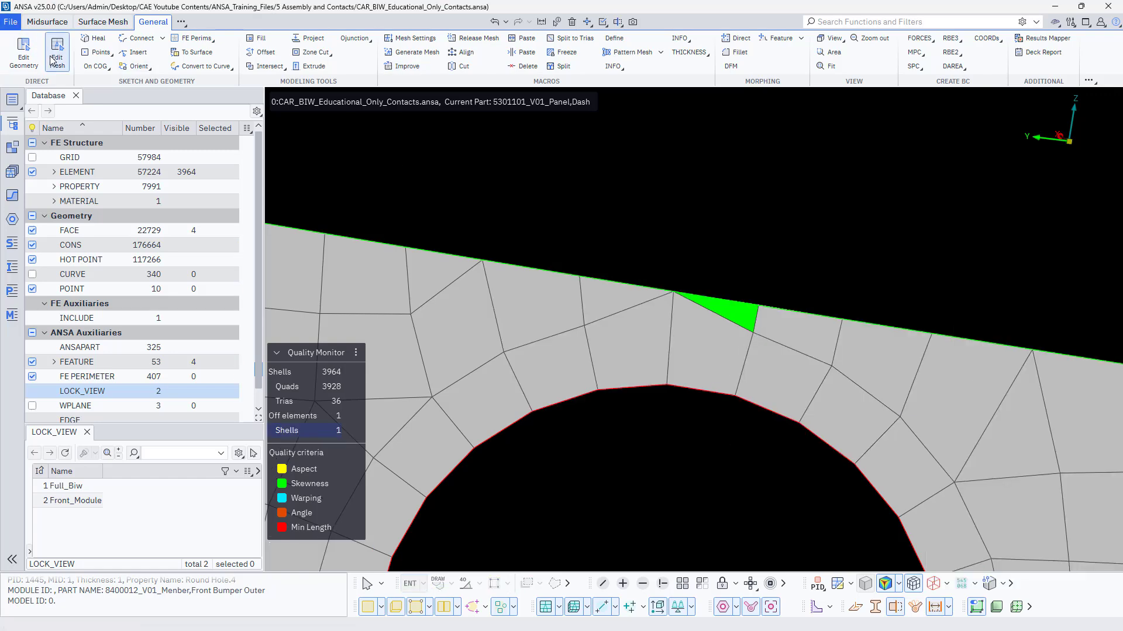
mouse_move(754, 332)
mouse_down()
mouse_move(760, 304)
mouse_move(753, 346)
mouse_move(766, 349)
mouse_move(746, 350)
mouse_up()
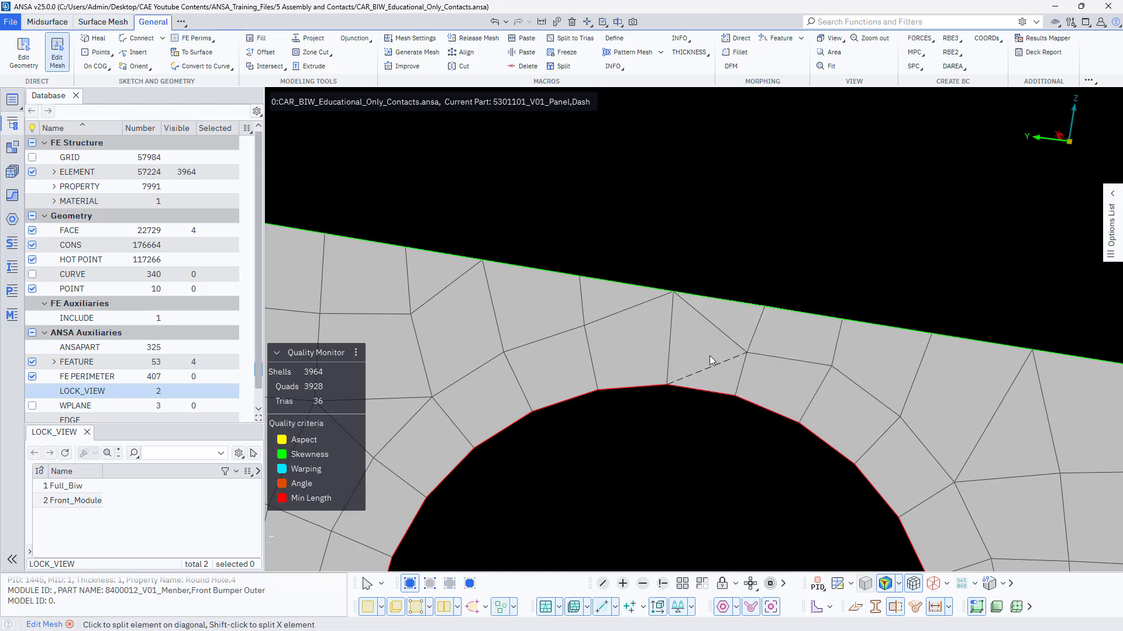
drag(747, 352, 752, 333)
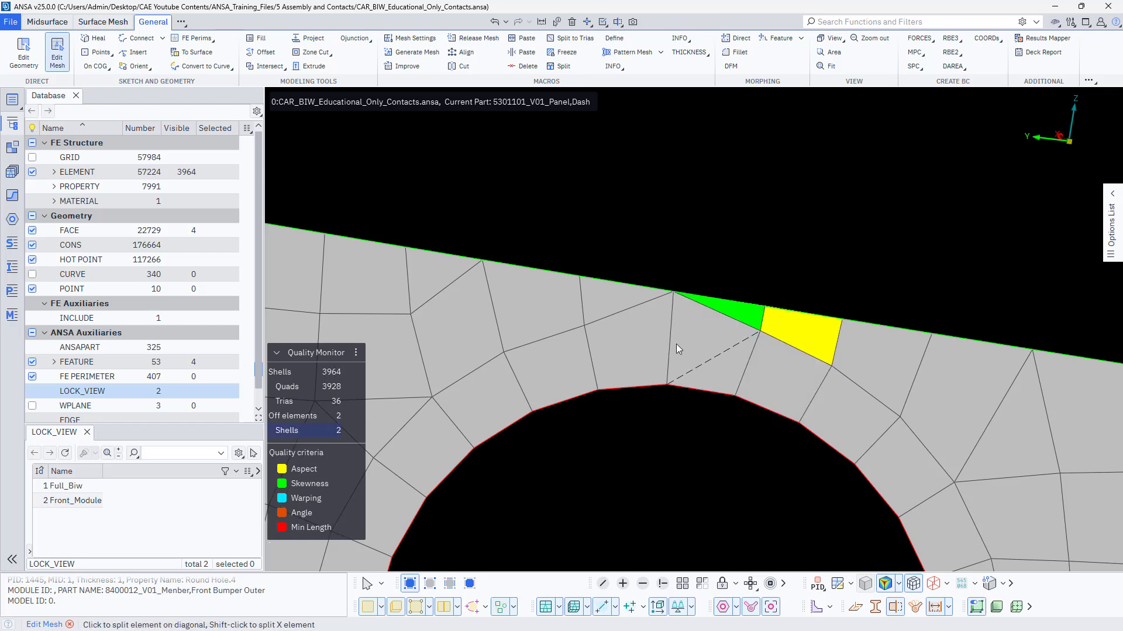
- Apply the Mesh Brush in Fix Quality mode to the failing shells above the round hole
right_click(581, 328)
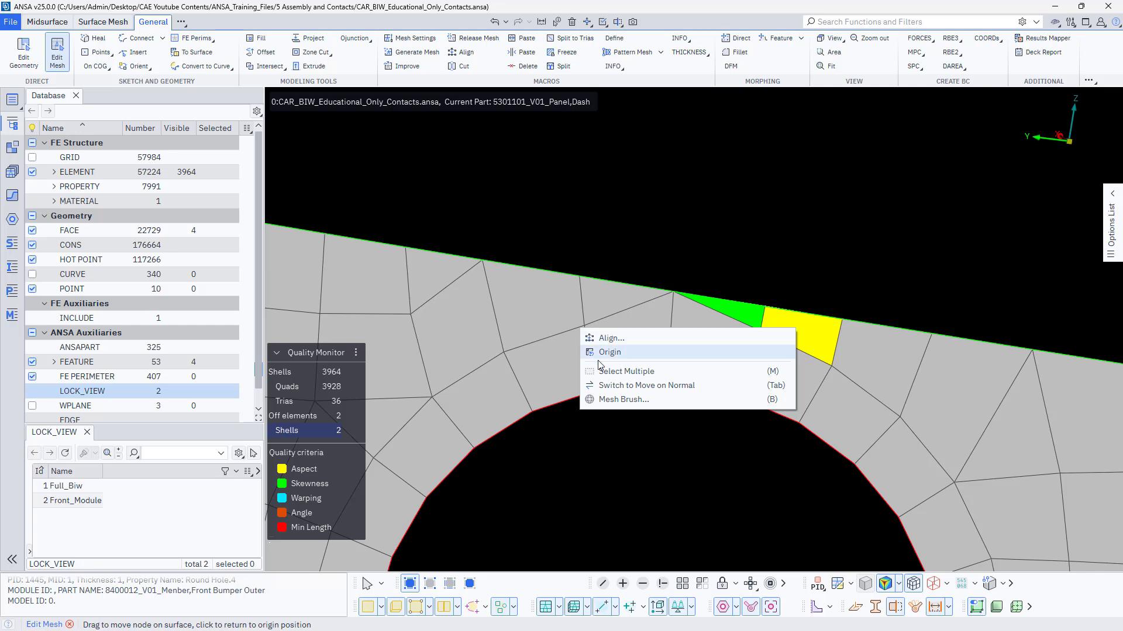
click(605, 400)
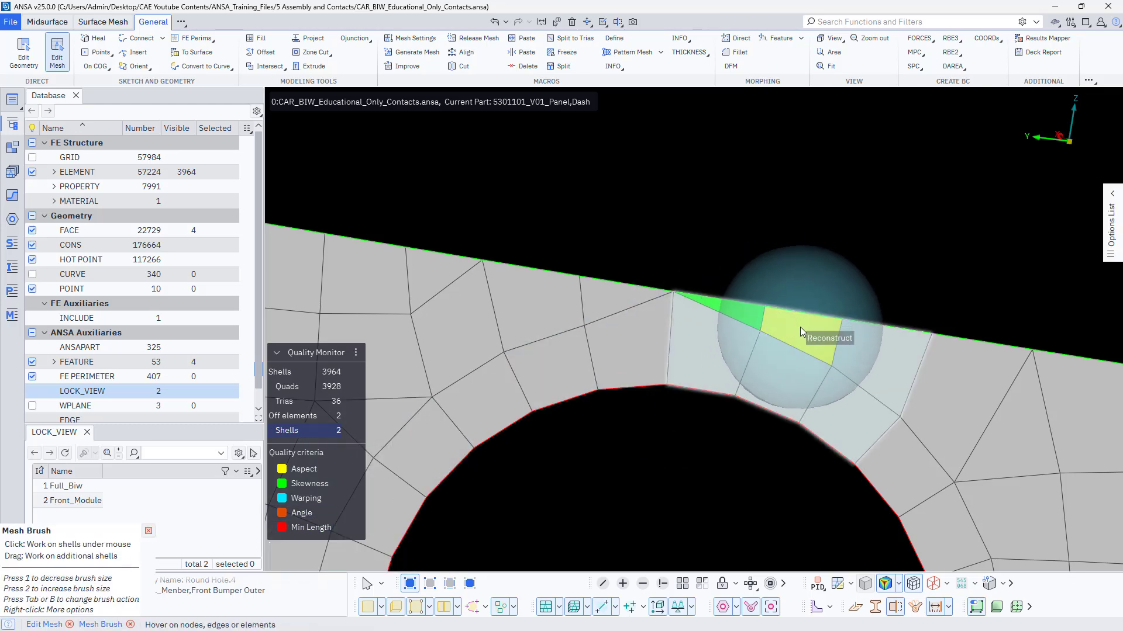
key(Tab)
click(800, 327)
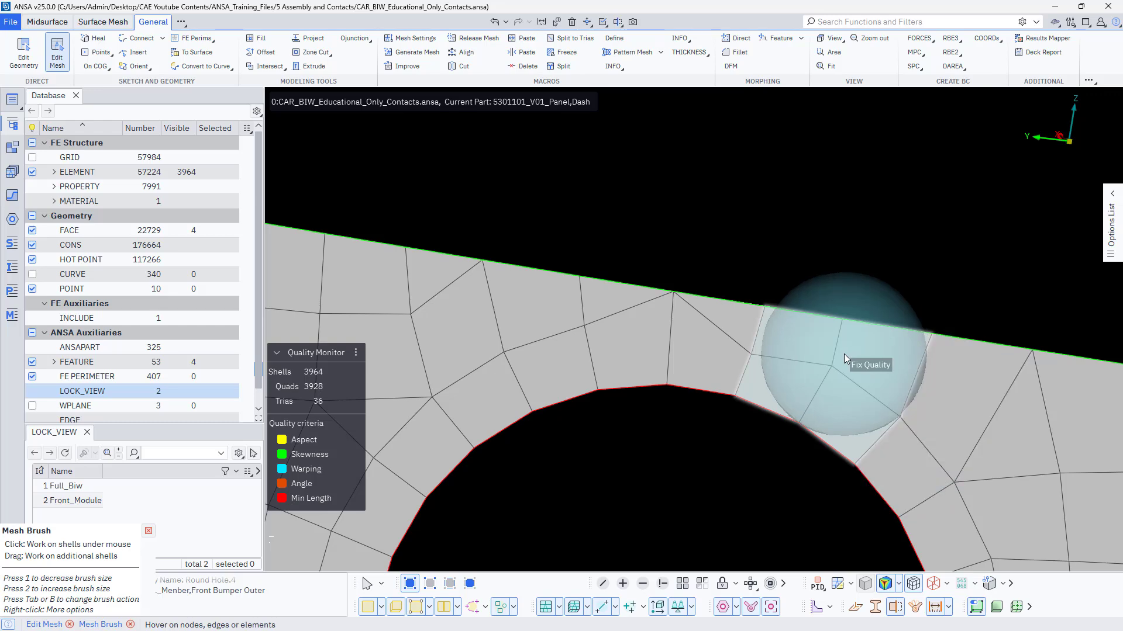
key(Escape)
- Collapse one quad shell between the round hole and the face's upper edge by moving its node
scroll(697, 373, down, 5)
scroll(722, 356, down, 3)
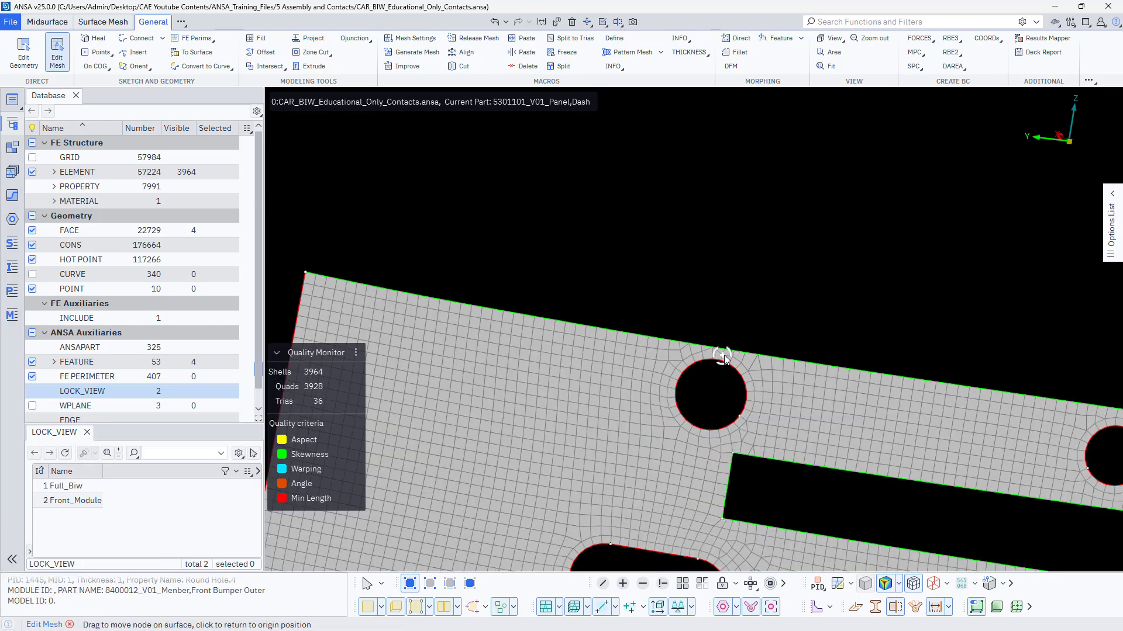
scroll(724, 355, up, 5)
drag(720, 355, 723, 346)
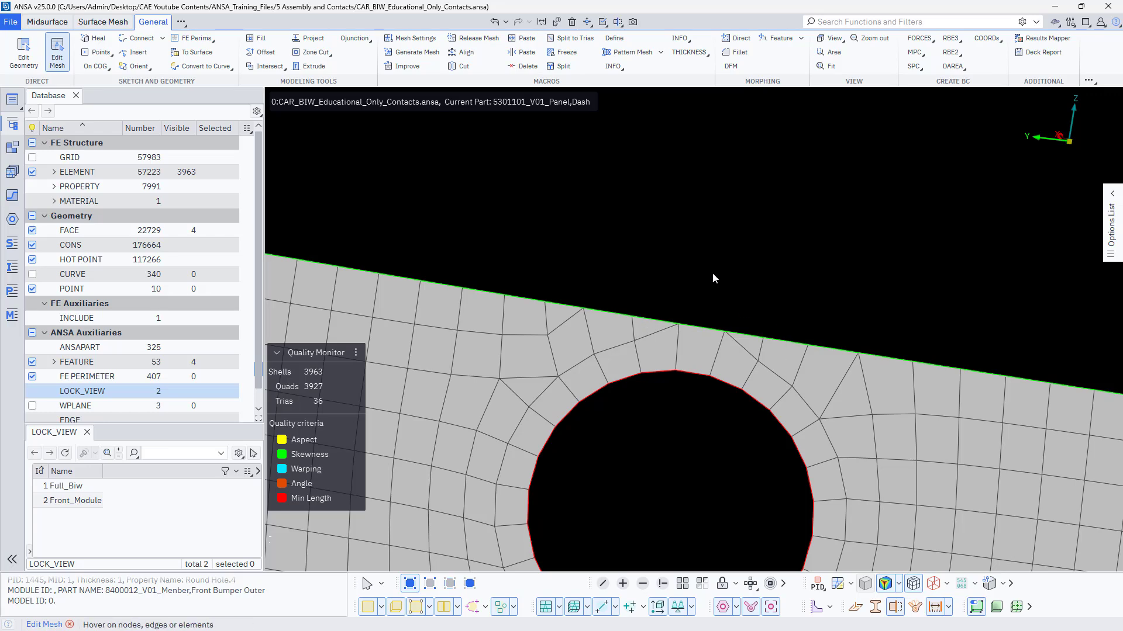
- Turn off the quality display and examine the isolated face's mesh around its round and oval holes
scroll(707, 262, down, 5)
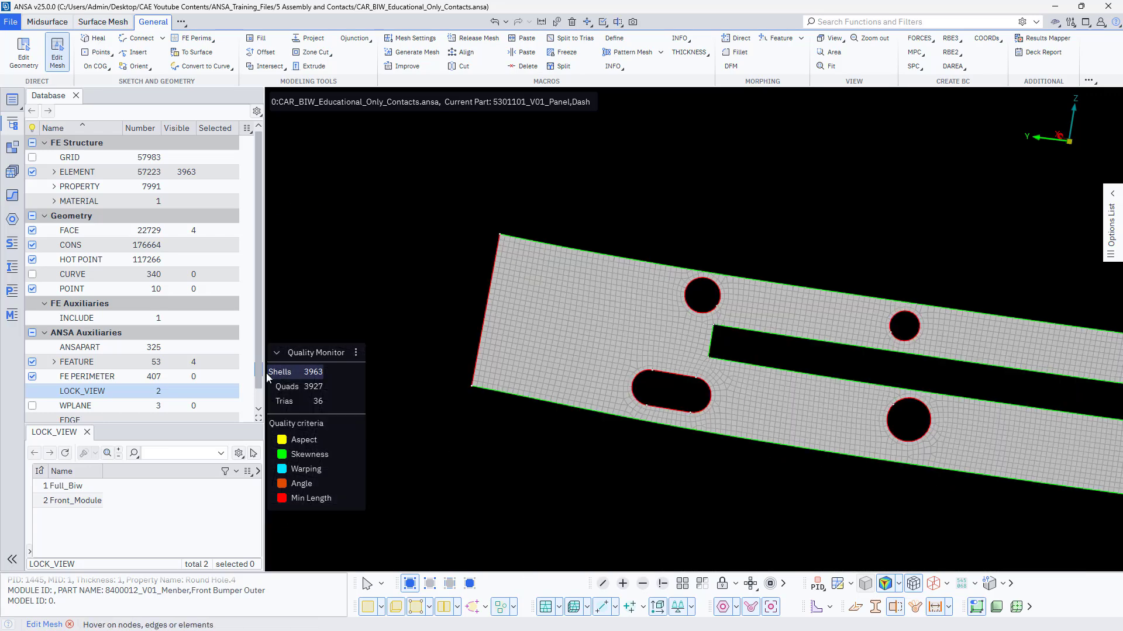
click(886, 583)
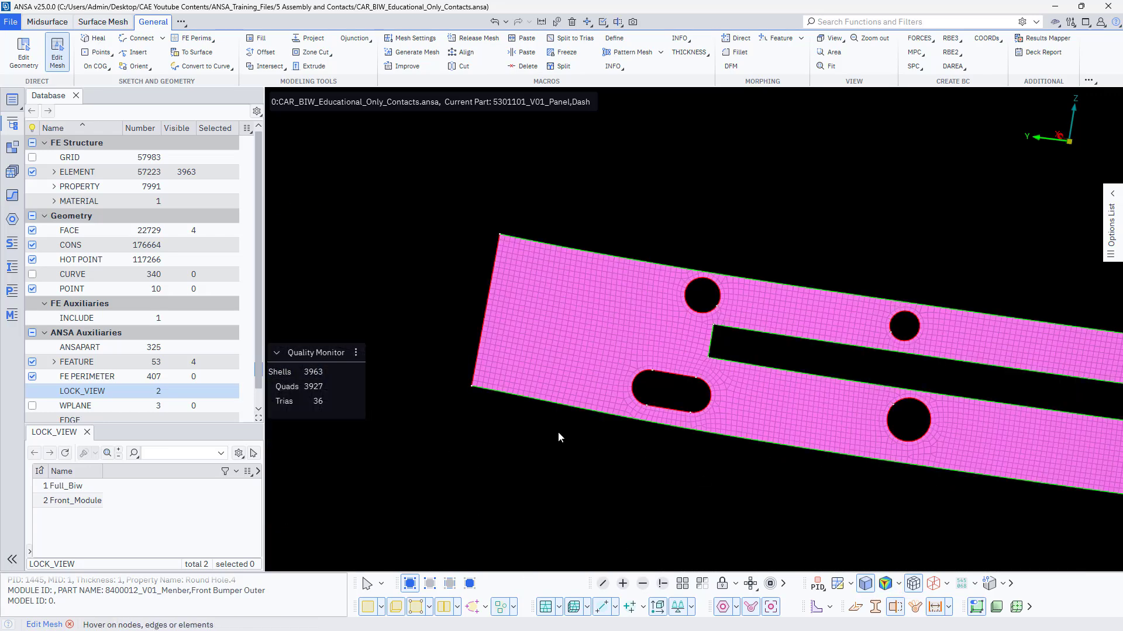
scroll(515, 431, up, 5)
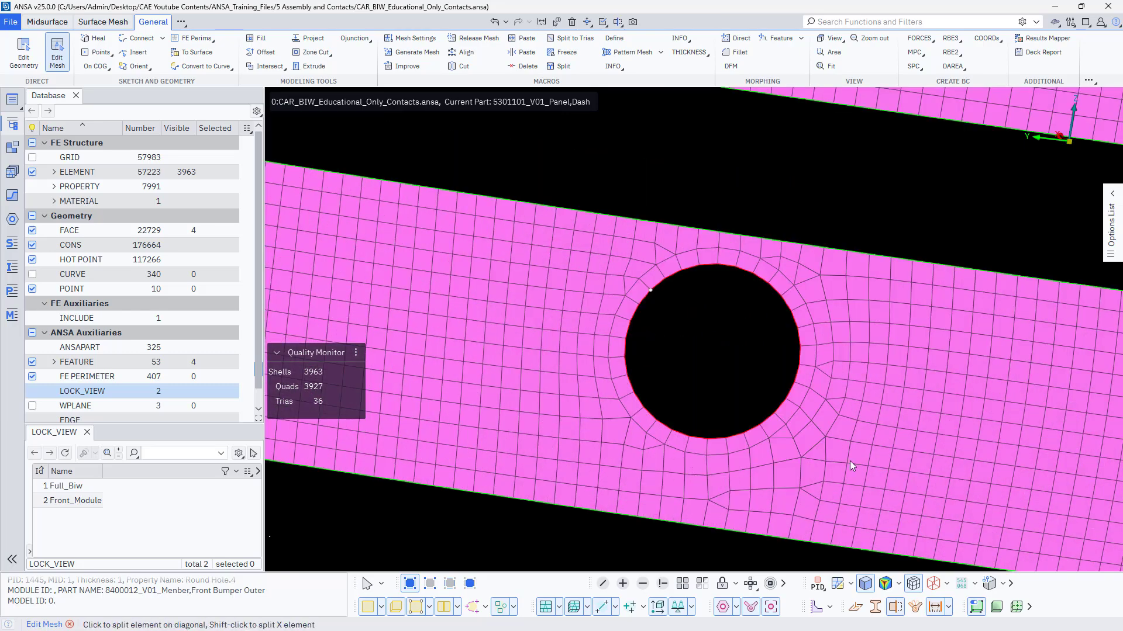
scroll(850, 461, down, 5)
scroll(638, 390, up, 5)
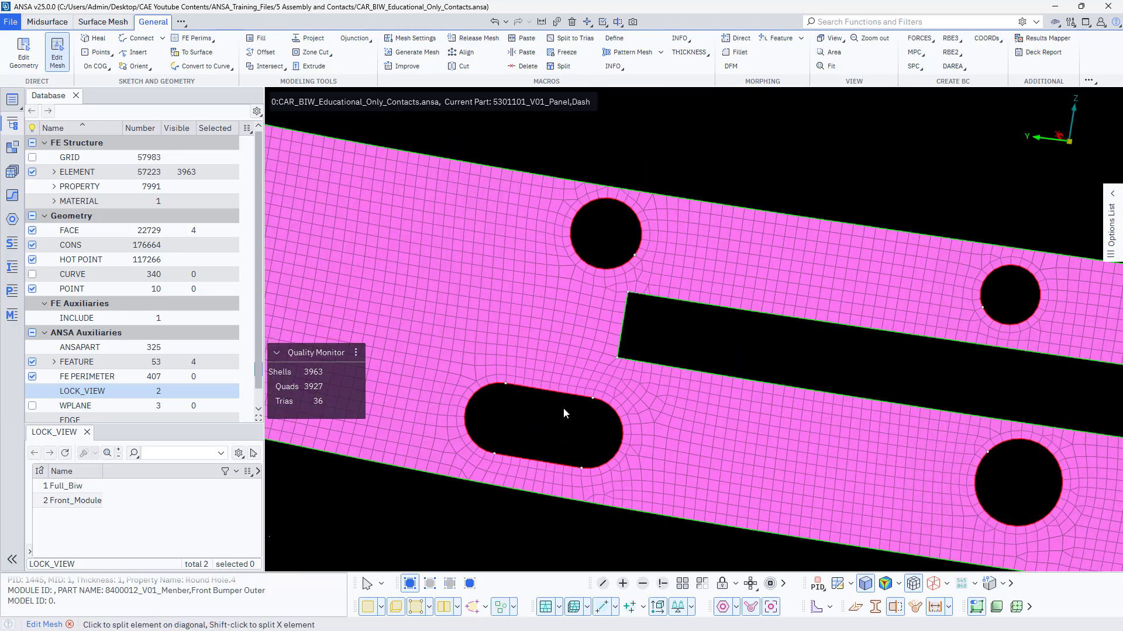
scroll(563, 408, down, 5)
ctrl+drag(651, 448, 697, 571)
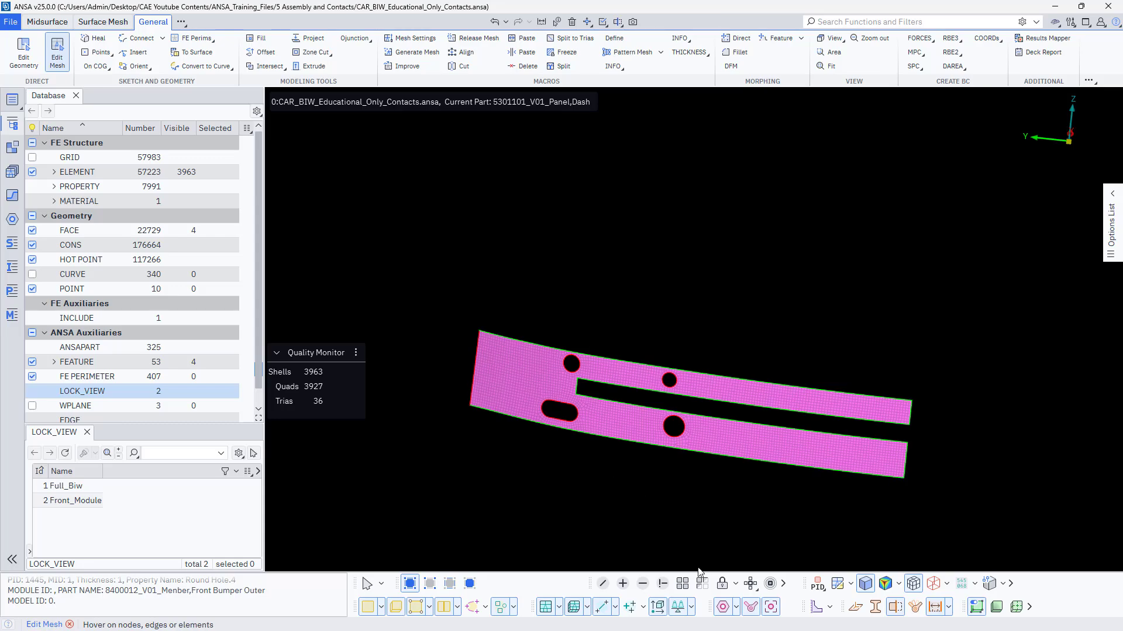
- Show the whole model, switch its display to the quality criteria, and examine the off elements in the Quality Monitor
click(682, 584)
ctrl+drag(528, 410, 409, 409)
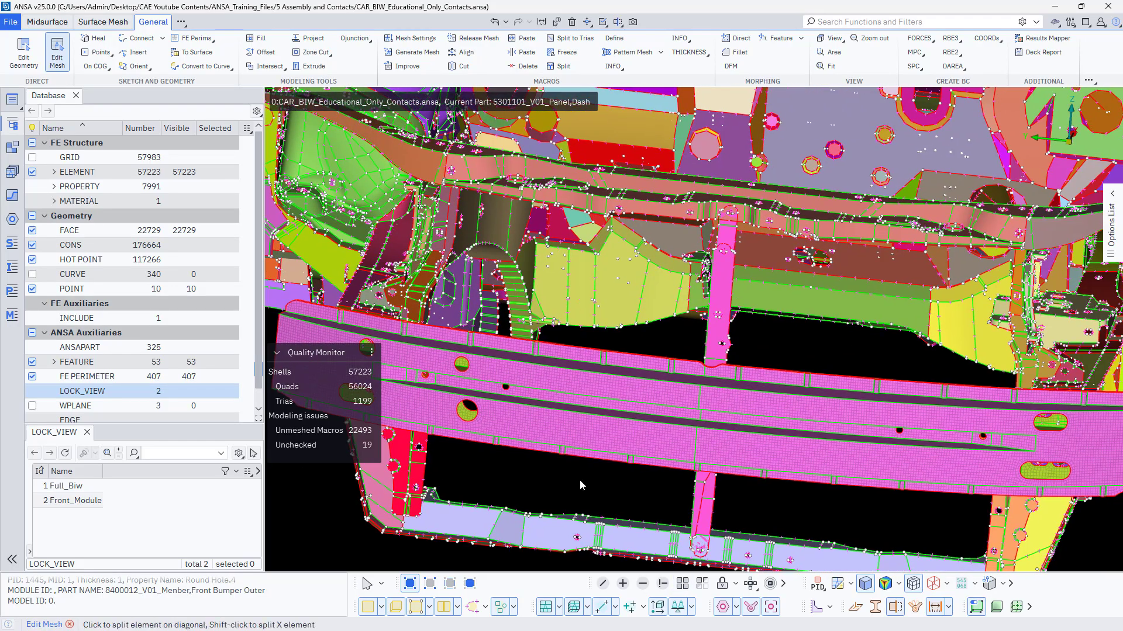
click(882, 587)
click(319, 455)
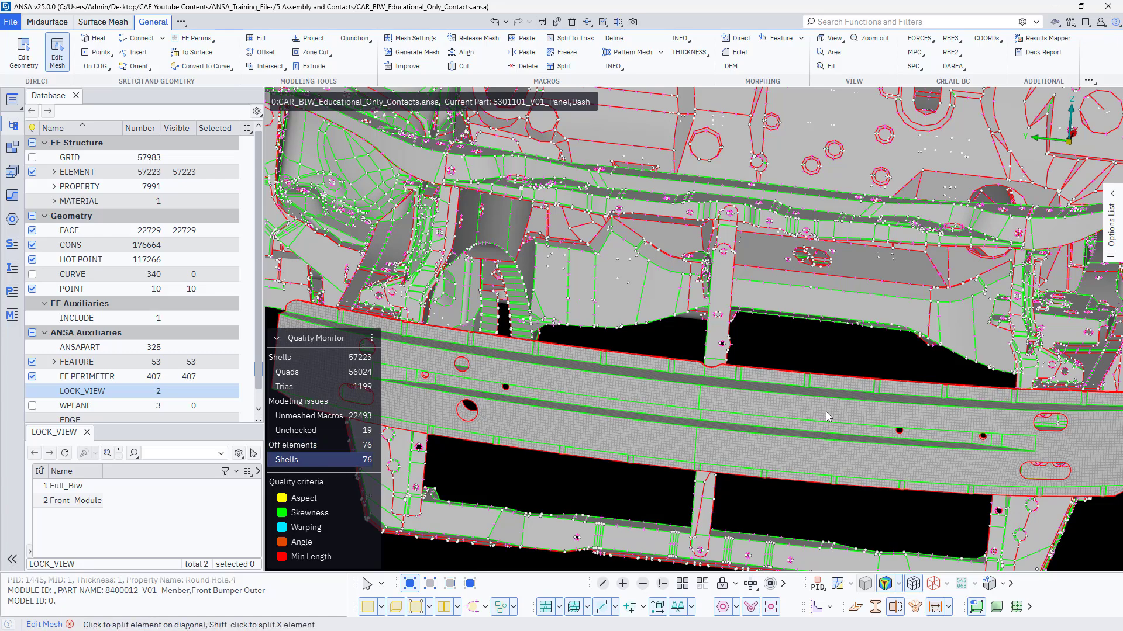
ctrl+drag(734, 412, 322, 444)
click(317, 446)
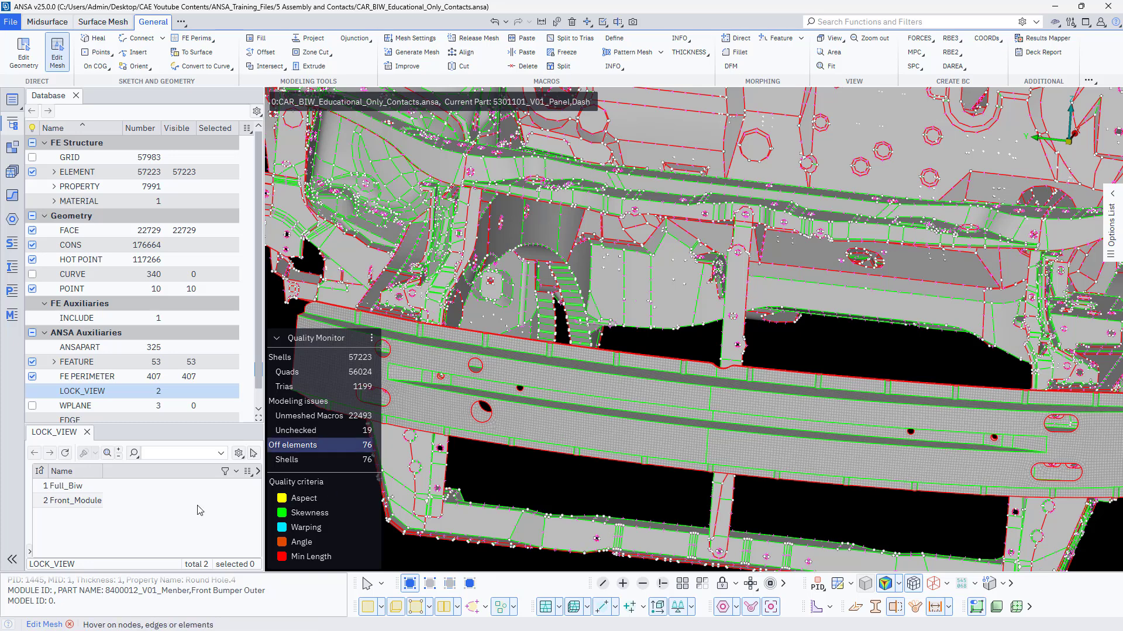
- Show only the contents of the Front_Module lock view
click(67, 501)
right_click(67, 501)
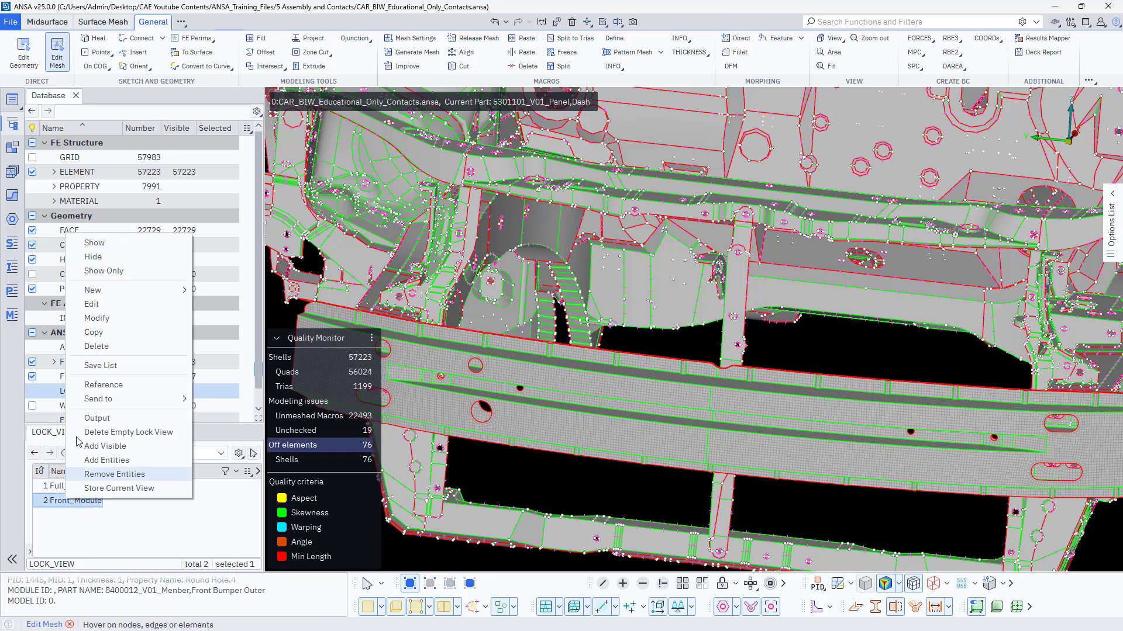
click(104, 277)
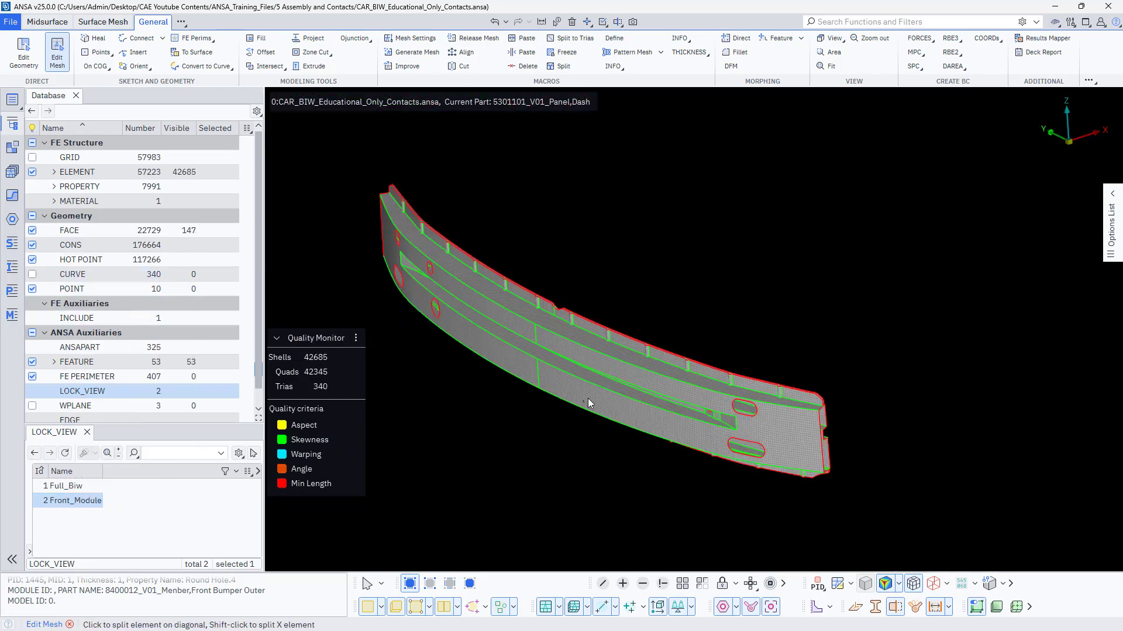
- Examine the bumper mesh for quality violations along its flanges and around the round and slotted holes
scroll(587, 398, up, 5)
ctrl+drag(665, 379, 654, 415)
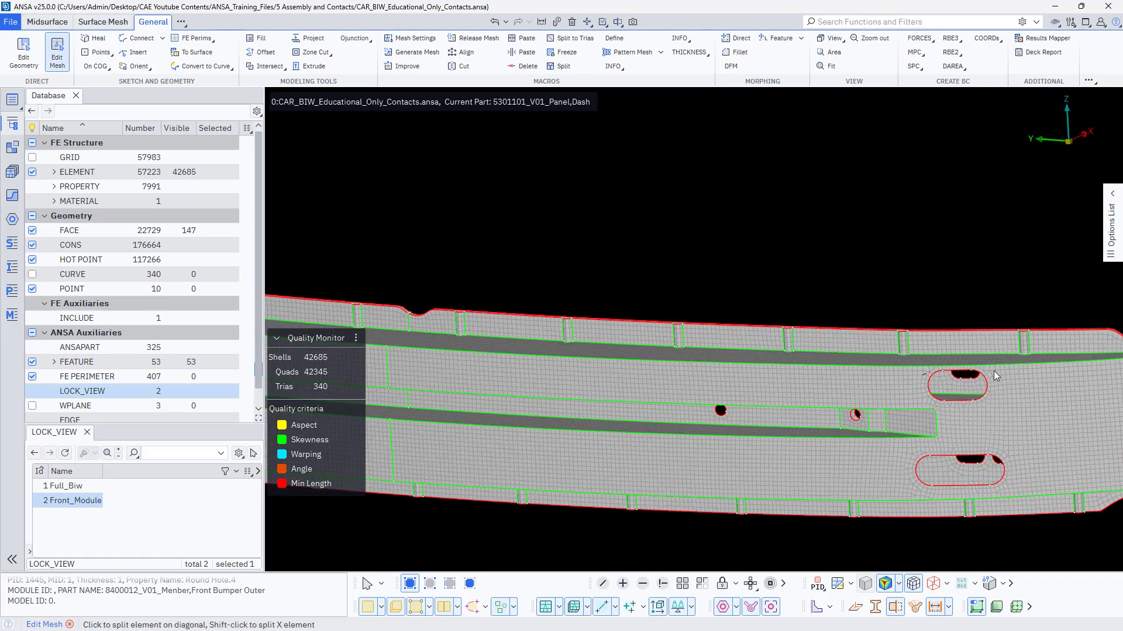
ctrl+drag(742, 443, 476, 428)
scroll(910, 431, up, 5)
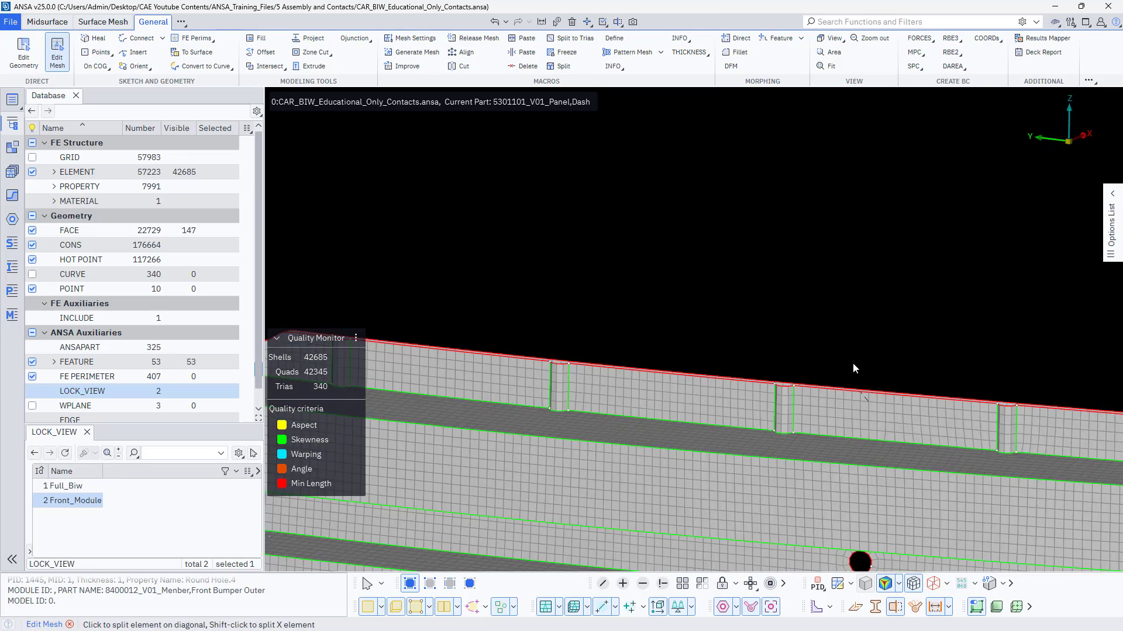
scroll(853, 368, down, 5)
scroll(891, 427, up, 3)
scroll(759, 440, down, 1)
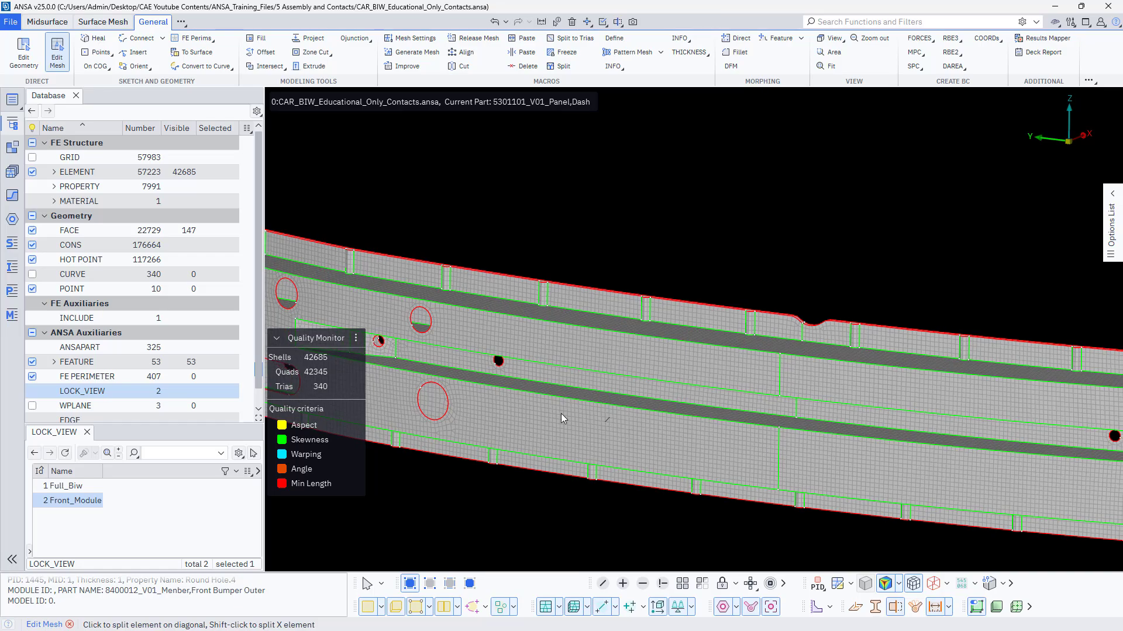
scroll(494, 444, down, 3)
scroll(431, 425, up, 4)
scroll(601, 427, up, 1)
ctrl+drag(602, 428, 579, 410)
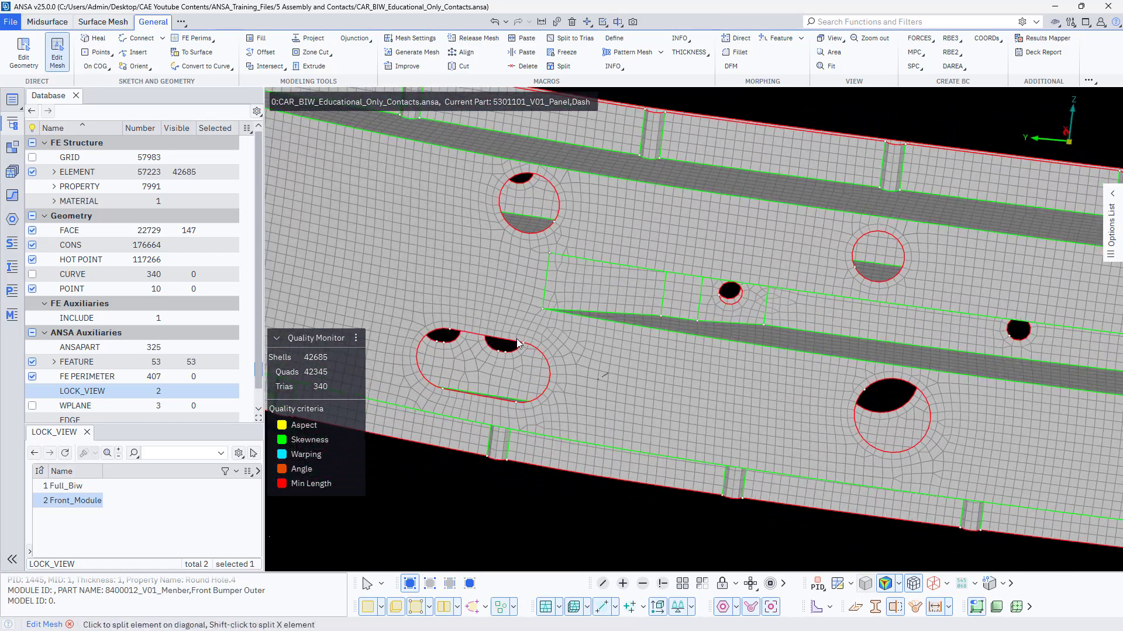
- Run Improve in Smooth mode on all visible bumper shells, accepting the default edge constraints, and preview the result
click(398, 66)
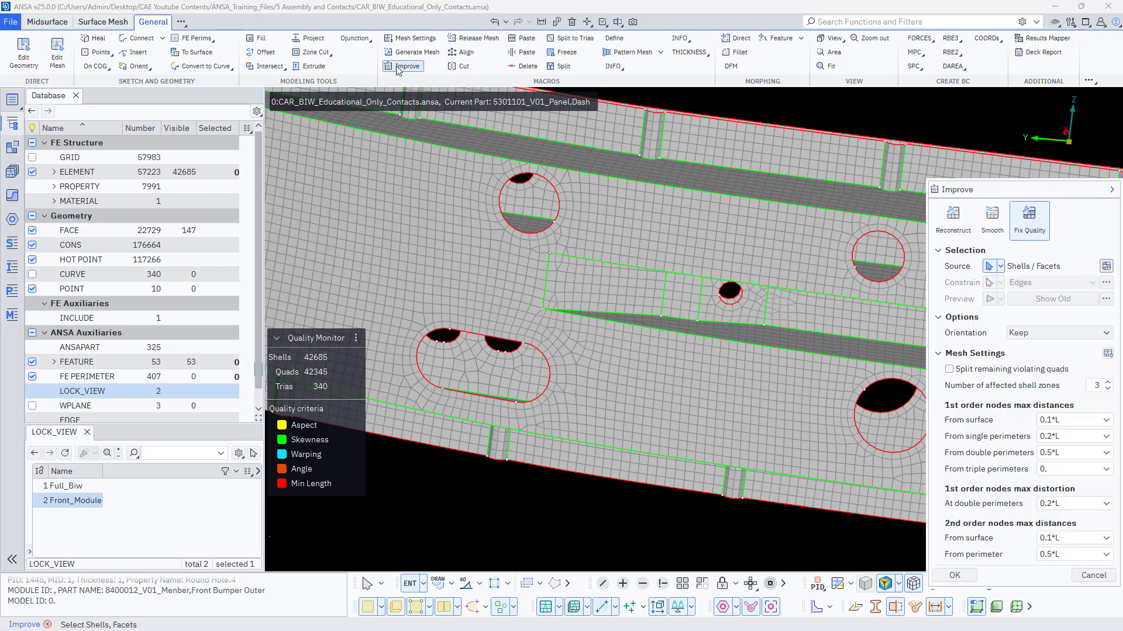
click(992, 224)
scroll(559, 344, down, 6)
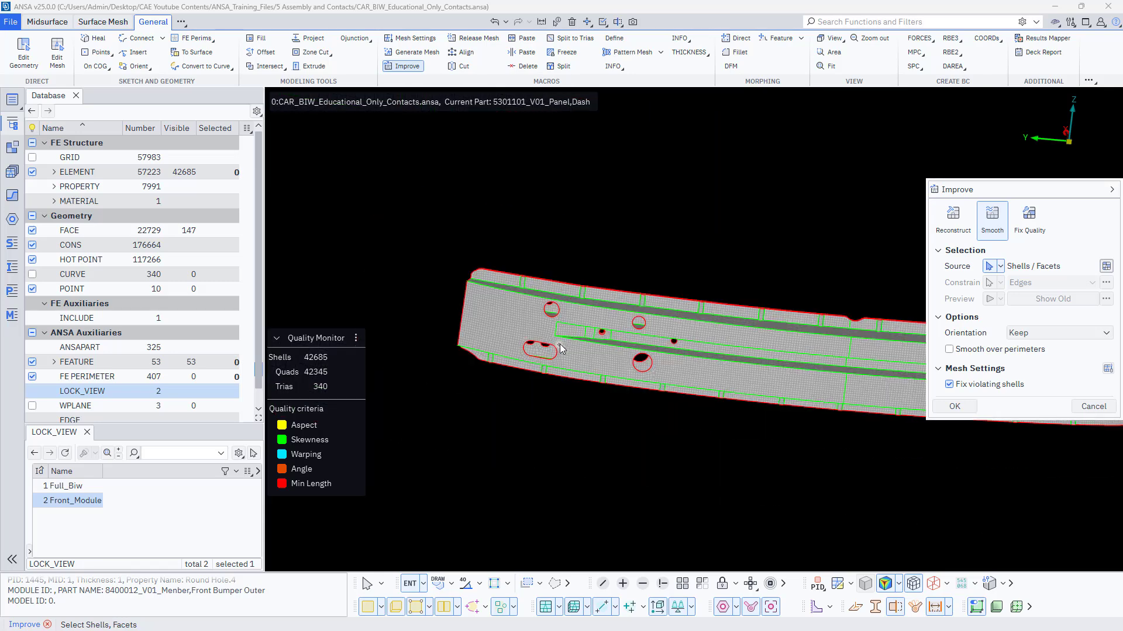
scroll(412, 230, down, 3)
drag(412, 195, 903, 487)
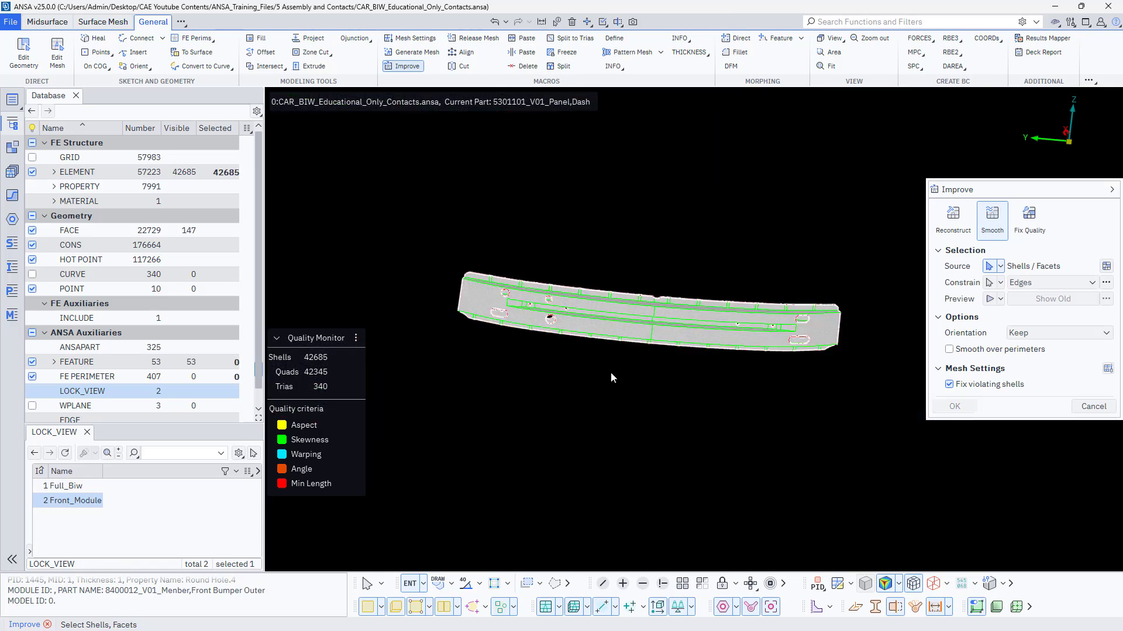
scroll(610, 372, up, 5)
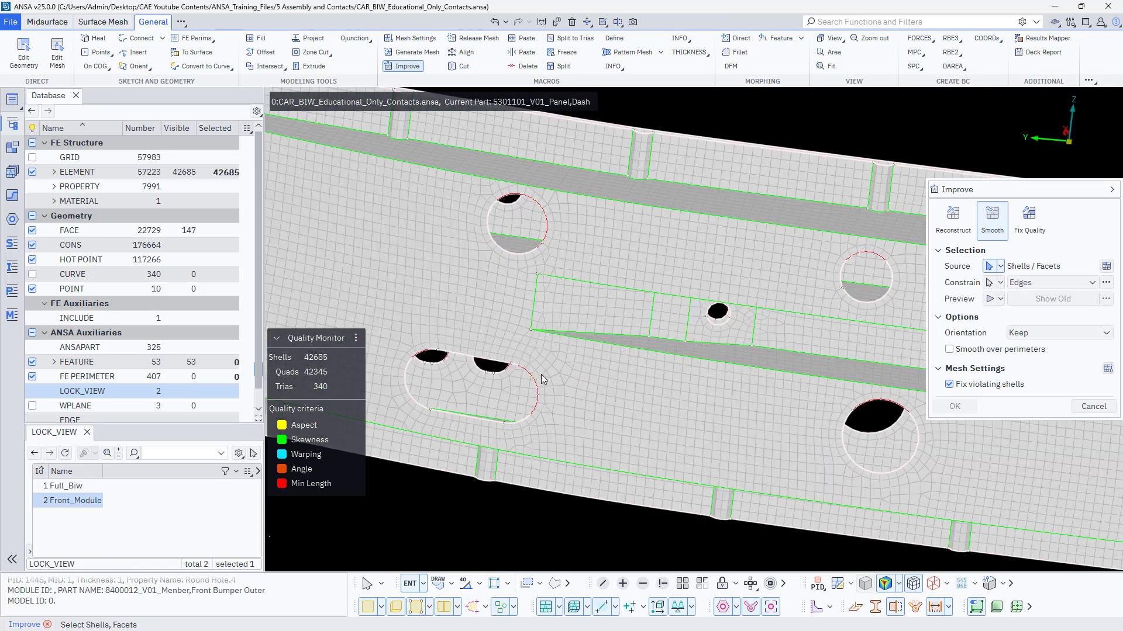
ctrl+drag(541, 377, 570, 391)
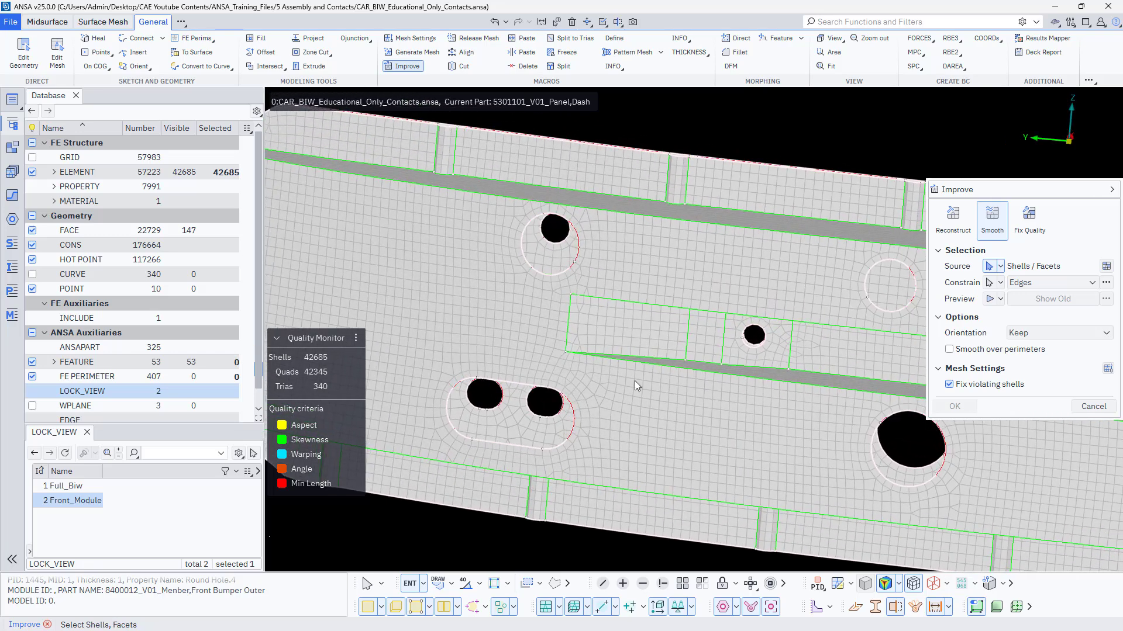
middle_click(598, 424)
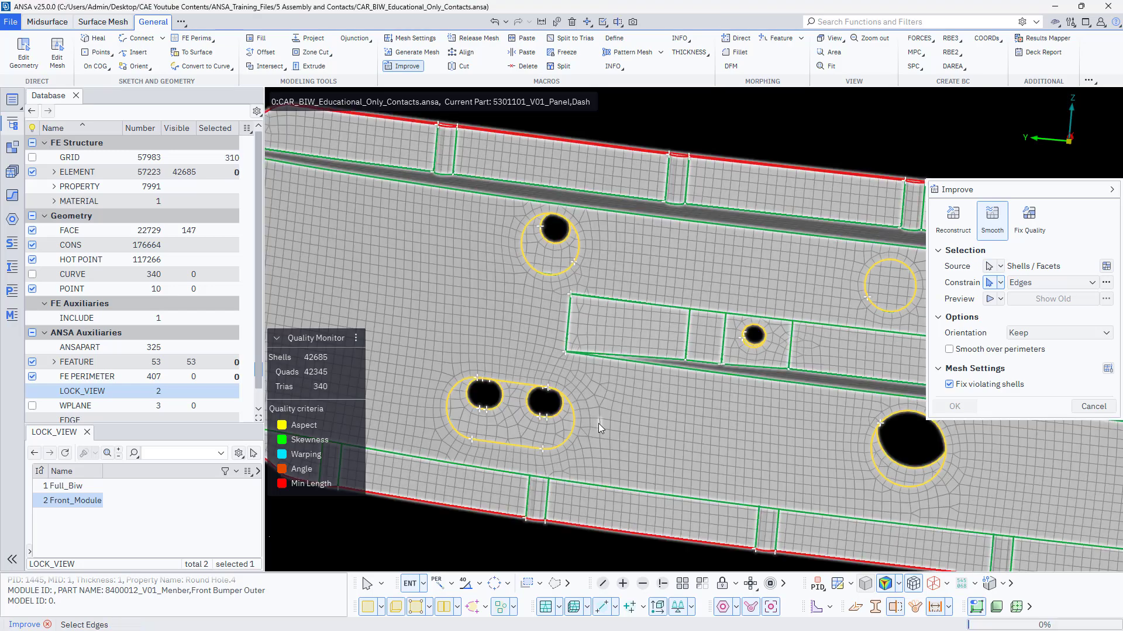
middle_click(598, 423)
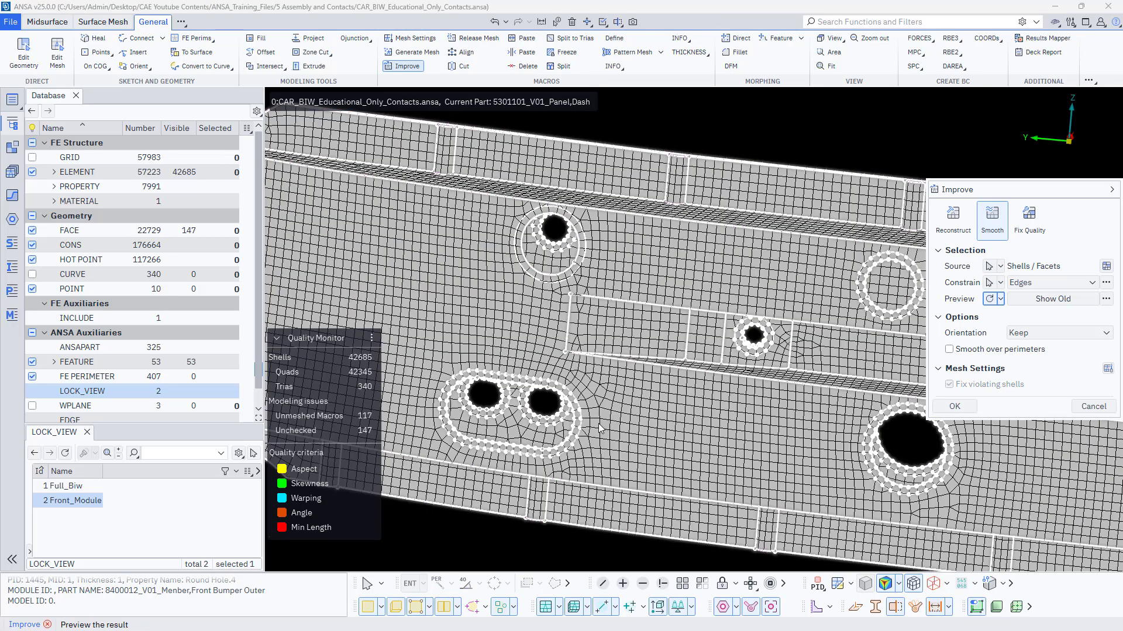
- Compare the old and new meshes in the preview, accept the smoothing, and end the Improve command
click(1034, 300)
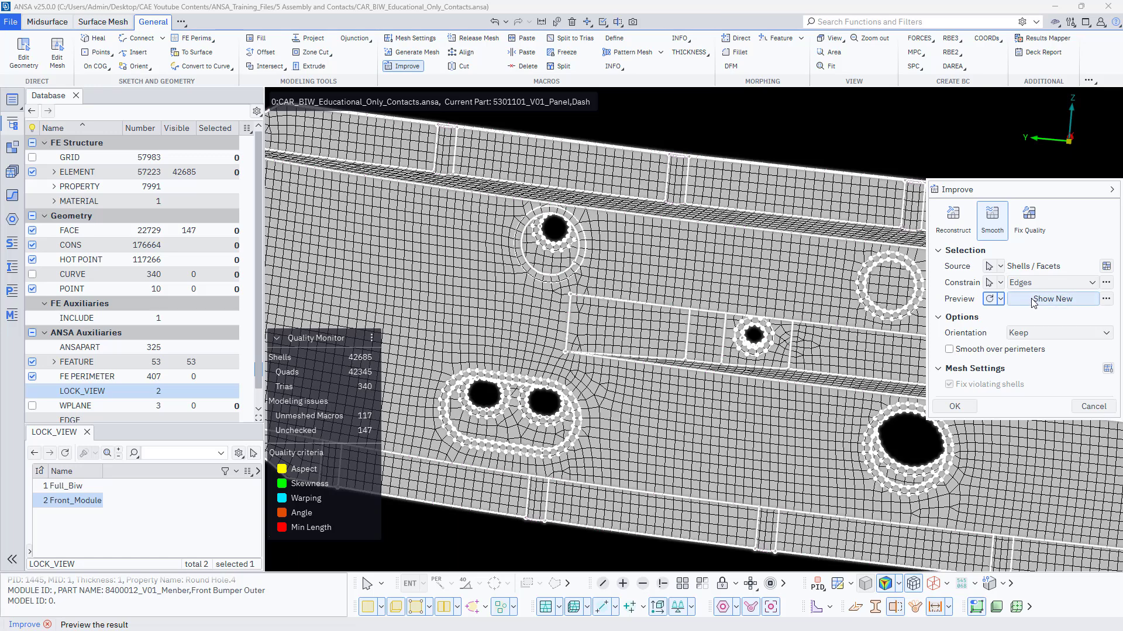
click(1033, 299)
click(1033, 299)
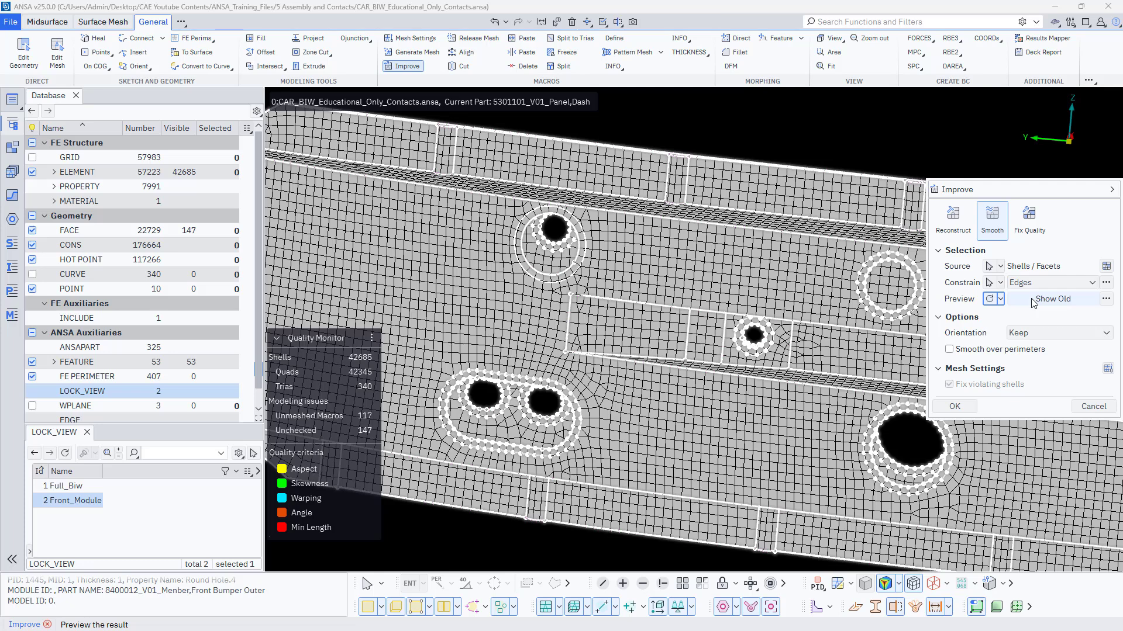
click(955, 408)
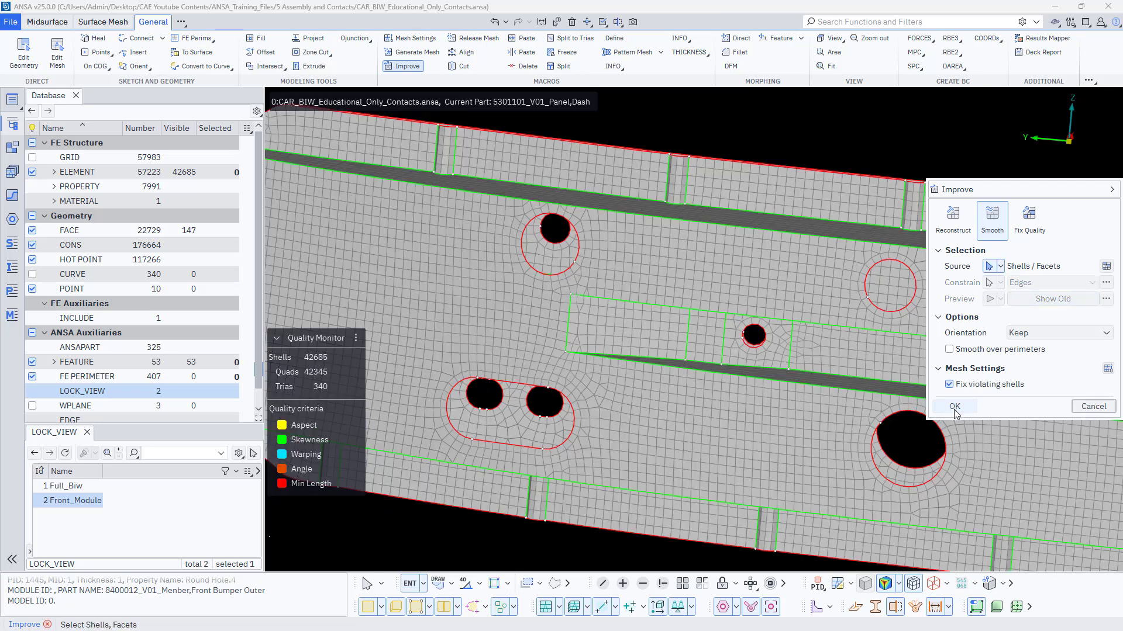
click(955, 408)
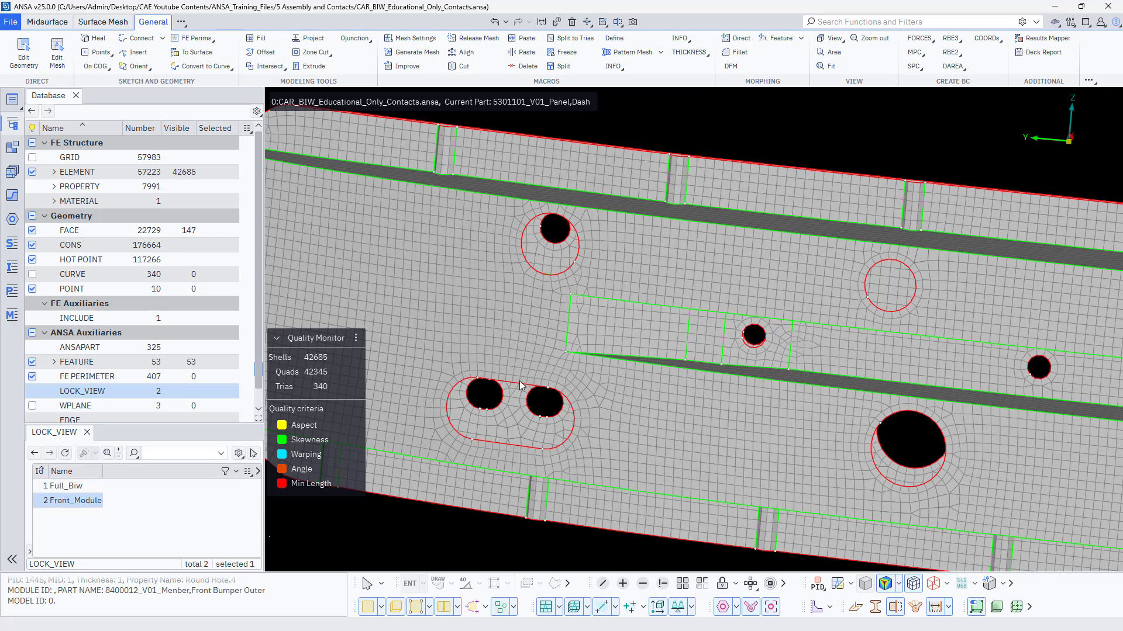
- Inspect the smoothed mesh along the bumper and at its notched end flange
scroll(494, 351, down, 5)
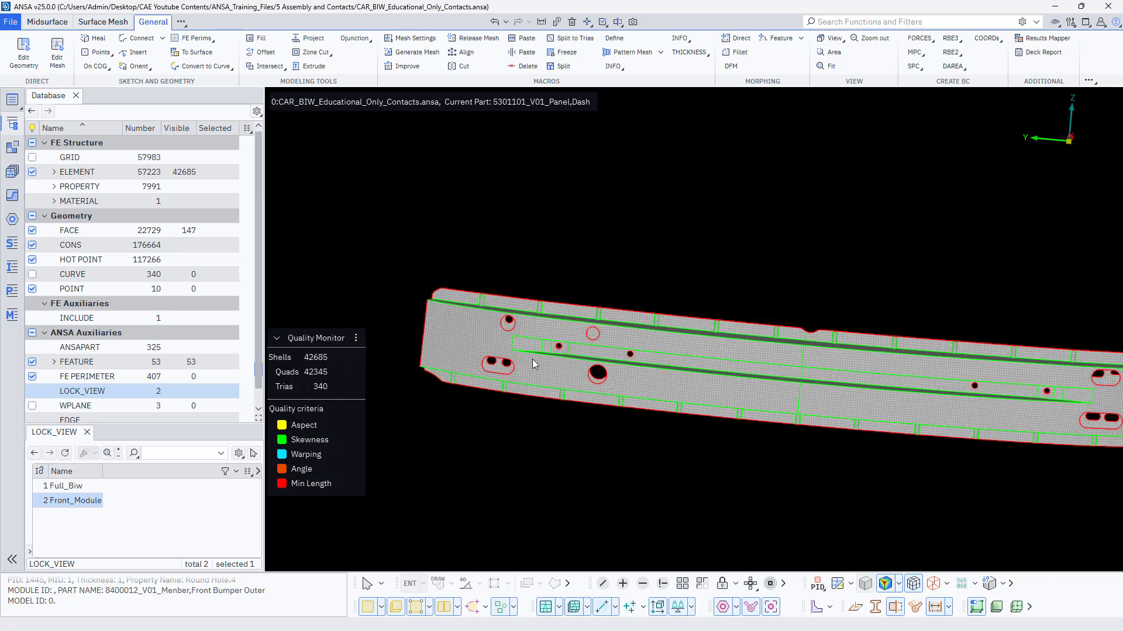
scroll(532, 359, down, 3)
ctrl+drag(620, 370, 818, 375)
scroll(843, 375, up, 6)
mouse_move(753, 360)
ctrl+mouse_down()
mouse_move(728, 367)
mouse_move(738, 385)
mouse_move(756, 383)
ctrl+mouse_up()
scroll(756, 382, up, 5)
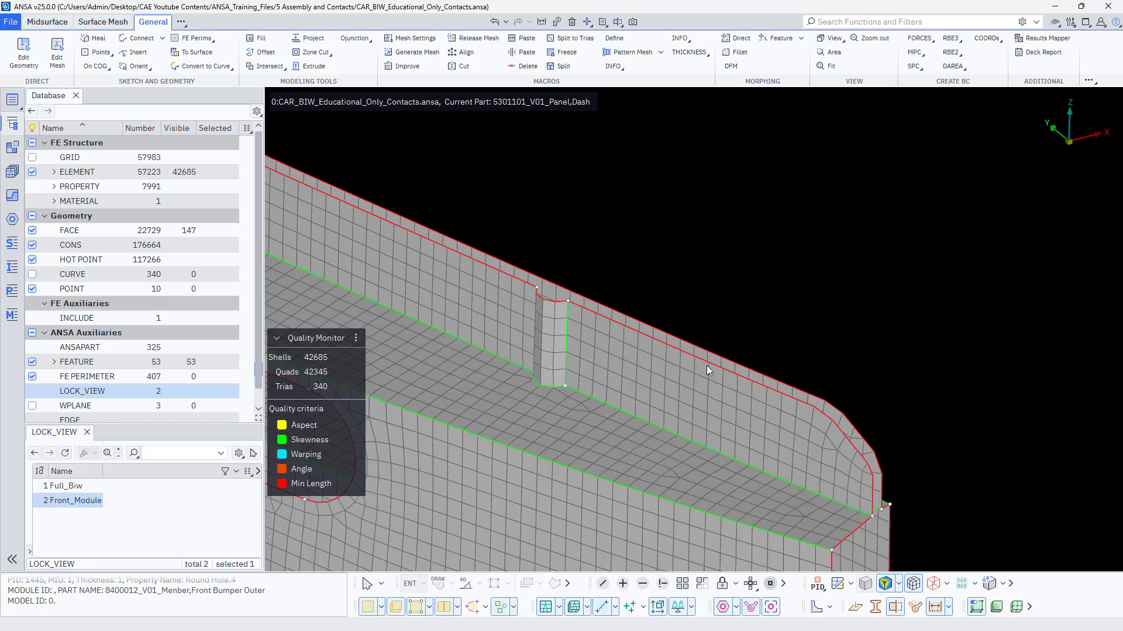
scroll(716, 369, down, 4)
ctrl+drag(739, 373, 682, 335)
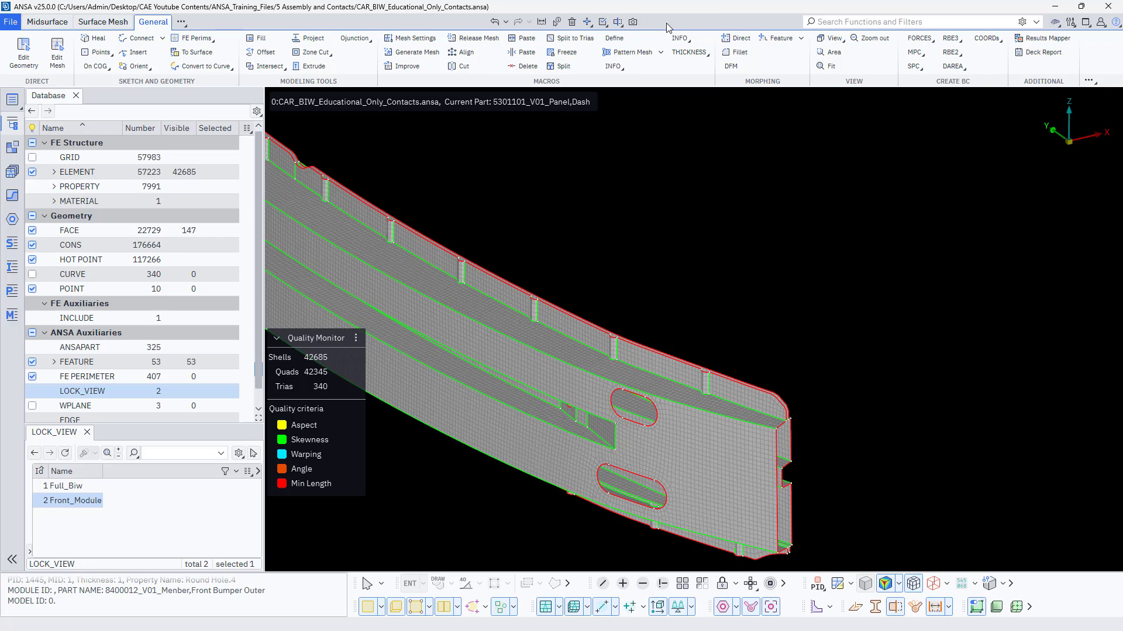
- Open the Connection Manager, review its connection creation and utility options, and close it
click(6, 221)
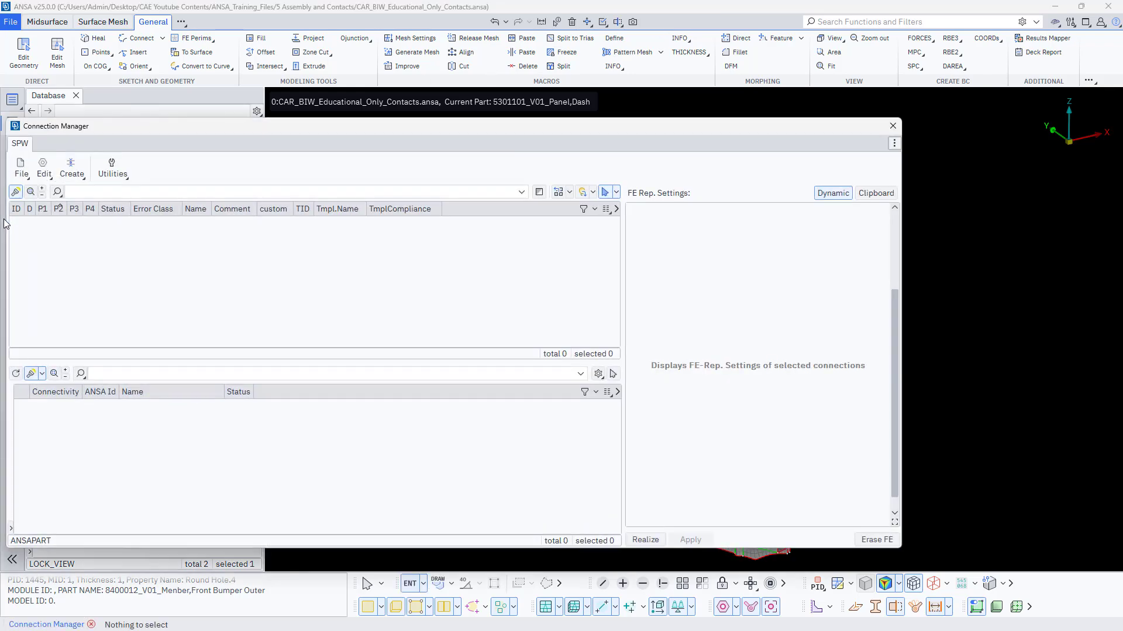
click(77, 183)
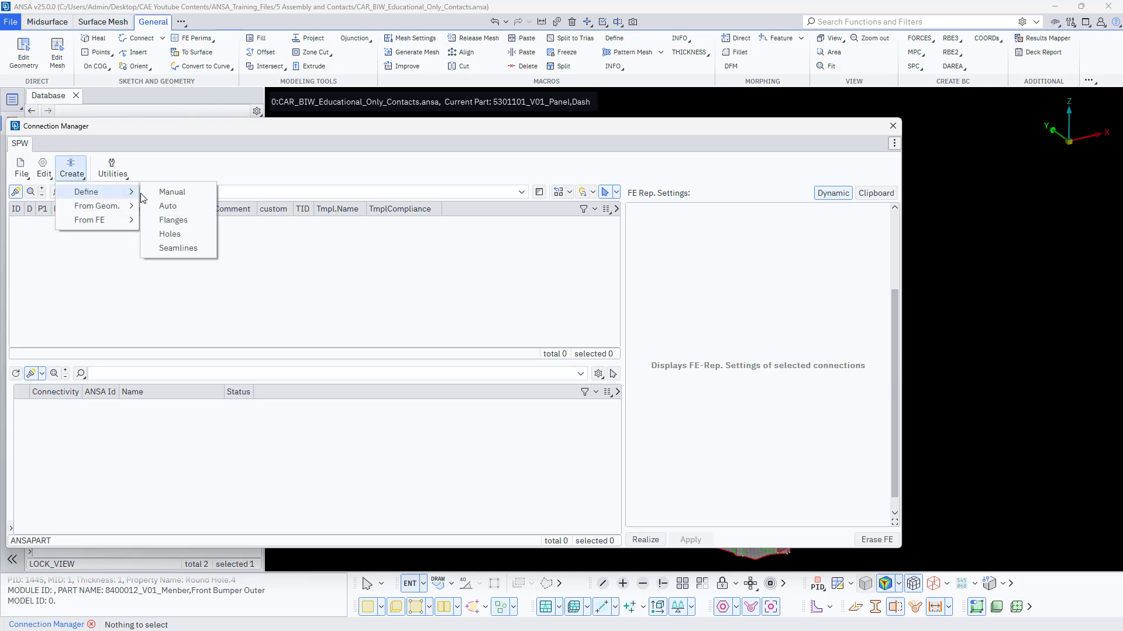
mouse_move(113, 208)
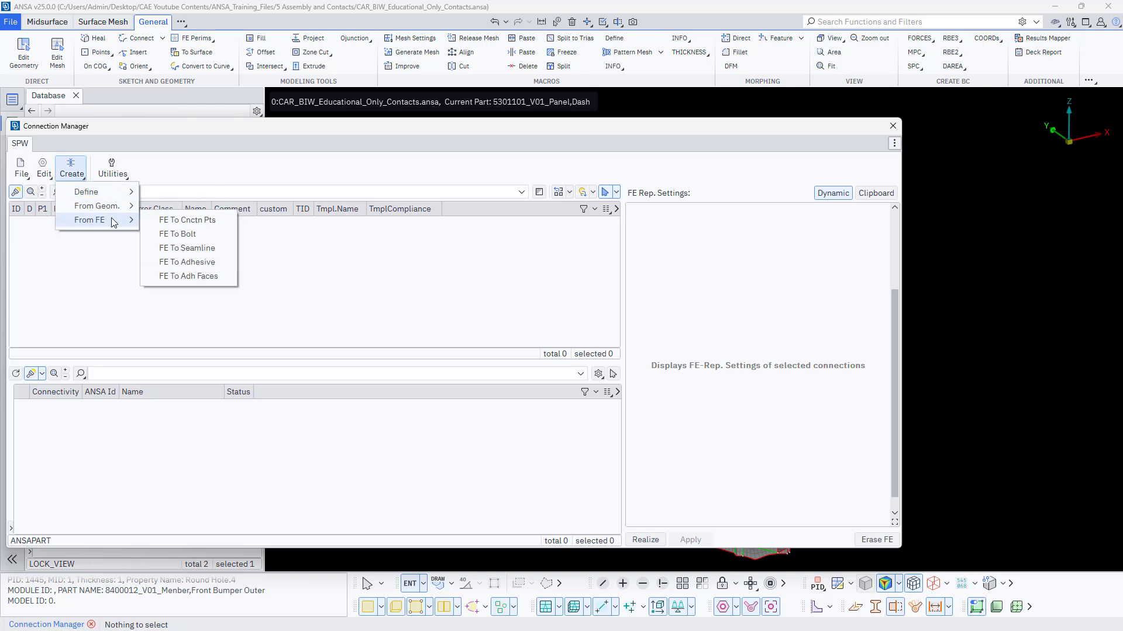
click(111, 167)
mouse_move(126, 194)
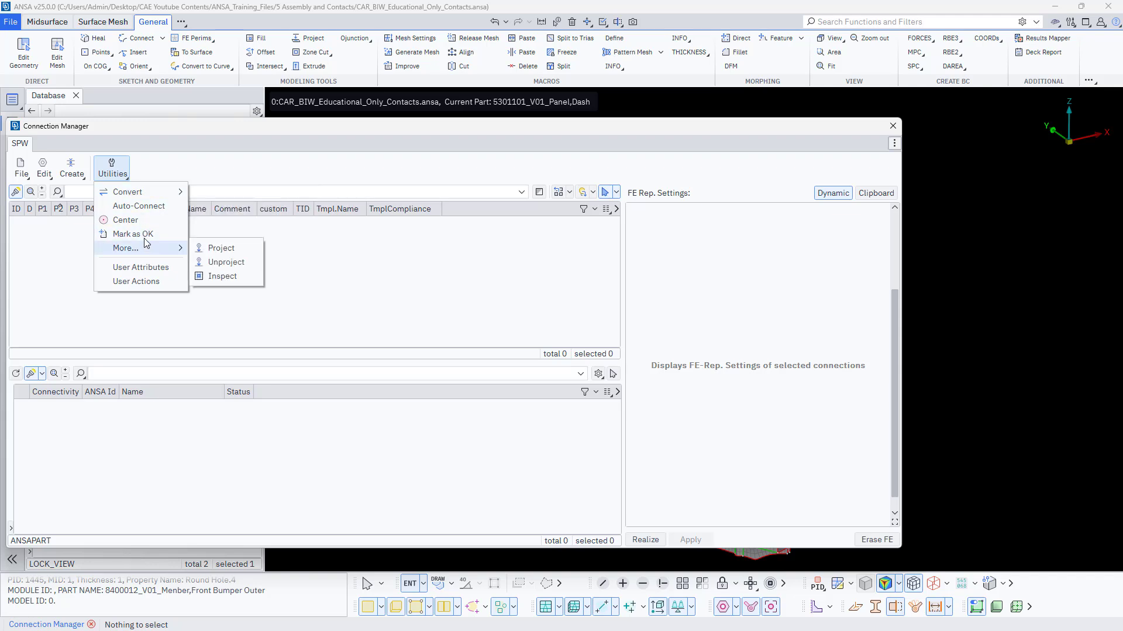
click(71, 169)
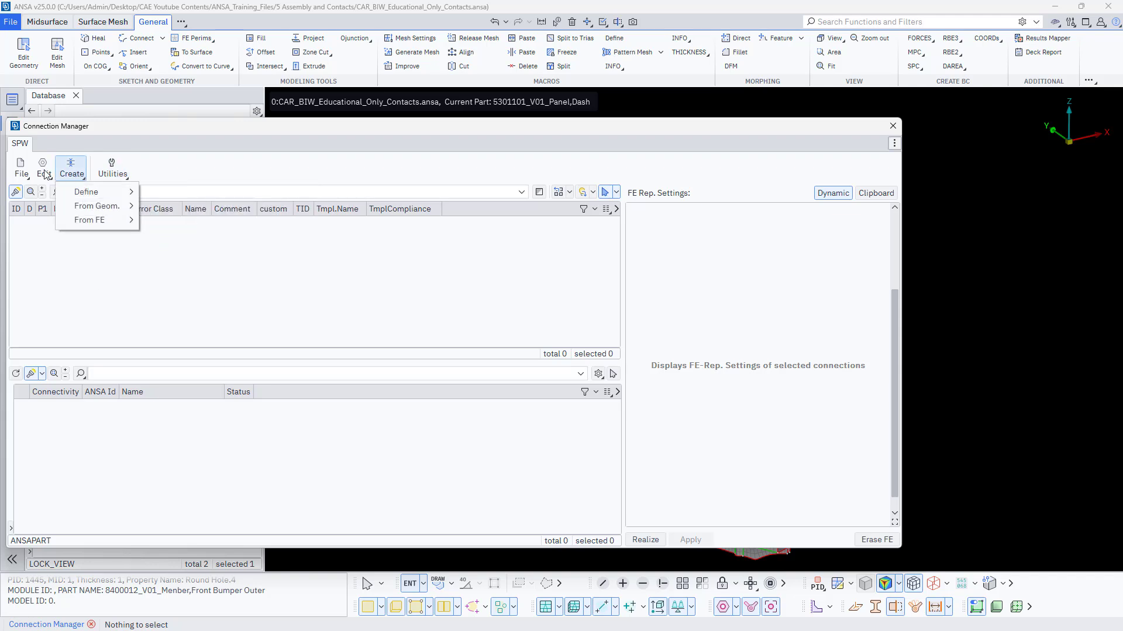
click(44, 170)
click(72, 169)
click(71, 168)
mouse_move(82, 218)
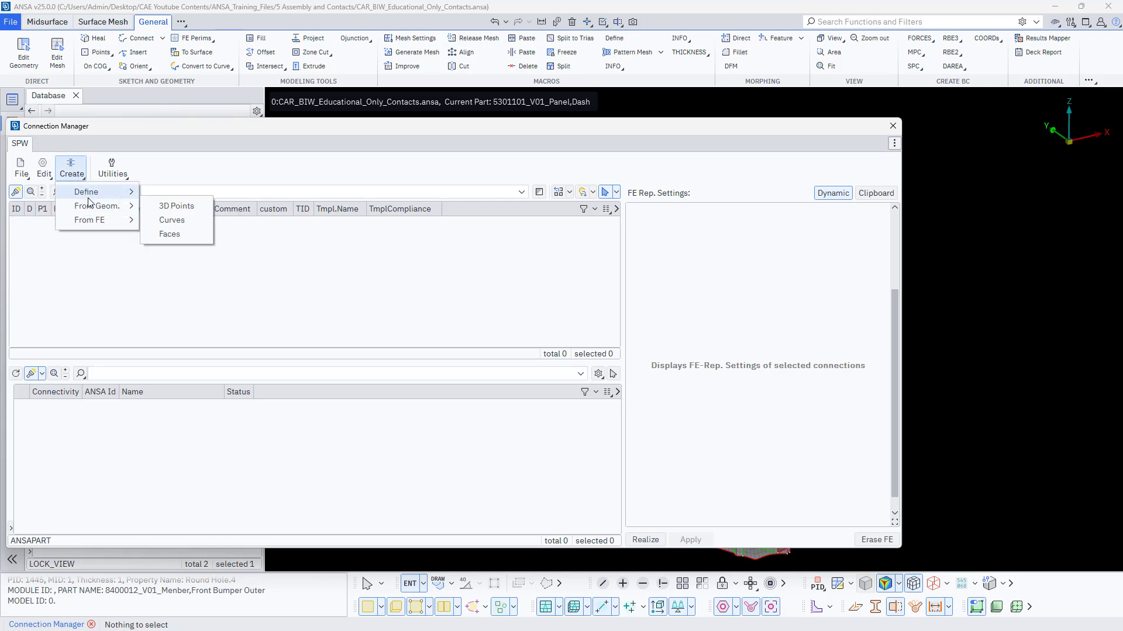
mouse_move(88, 197)
click(659, 25)
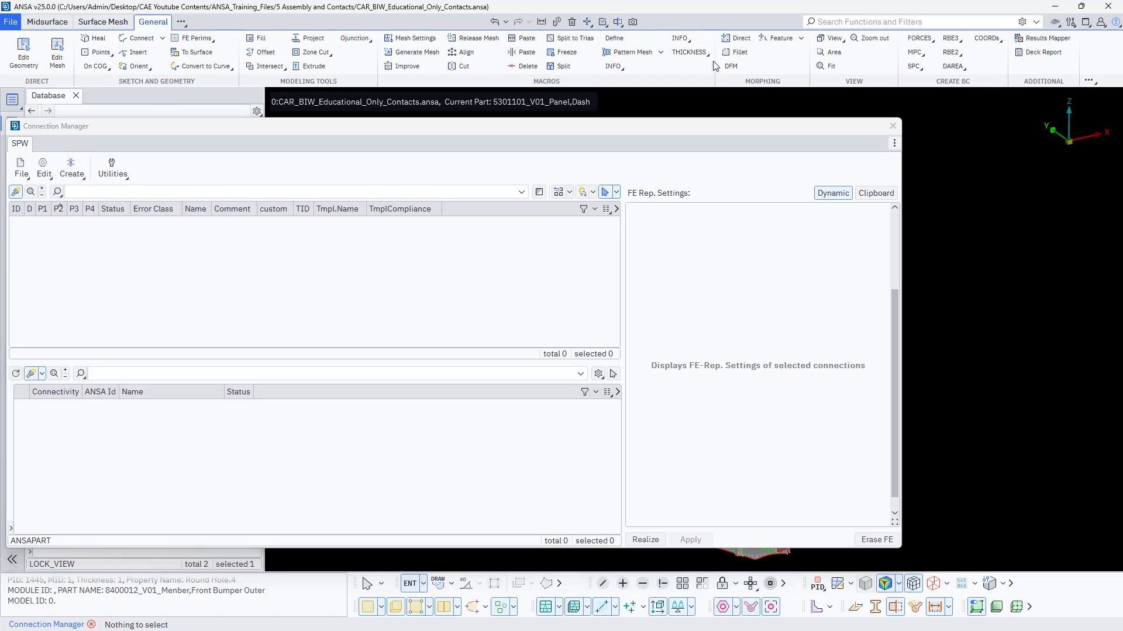
click(893, 126)
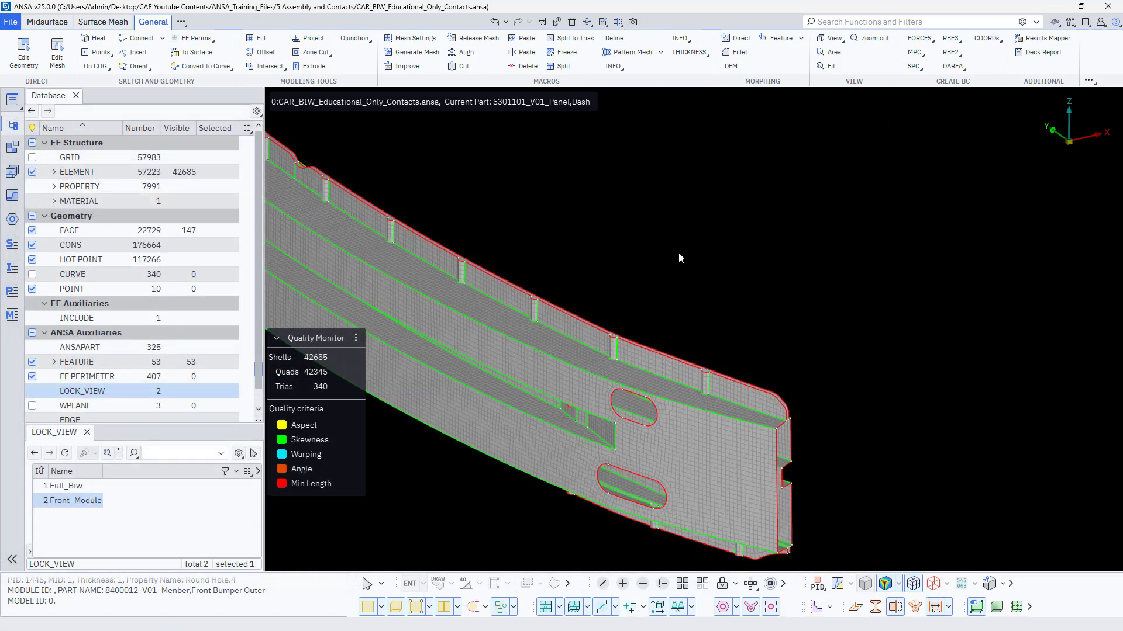
- Examine the full bumper mesh again, from the middle of the beam to the slotted holes at its end
scroll(679, 254, down, 3)
ctrl+middle_drag(608, 259, 699, 334)
scroll(619, 314, up, 3)
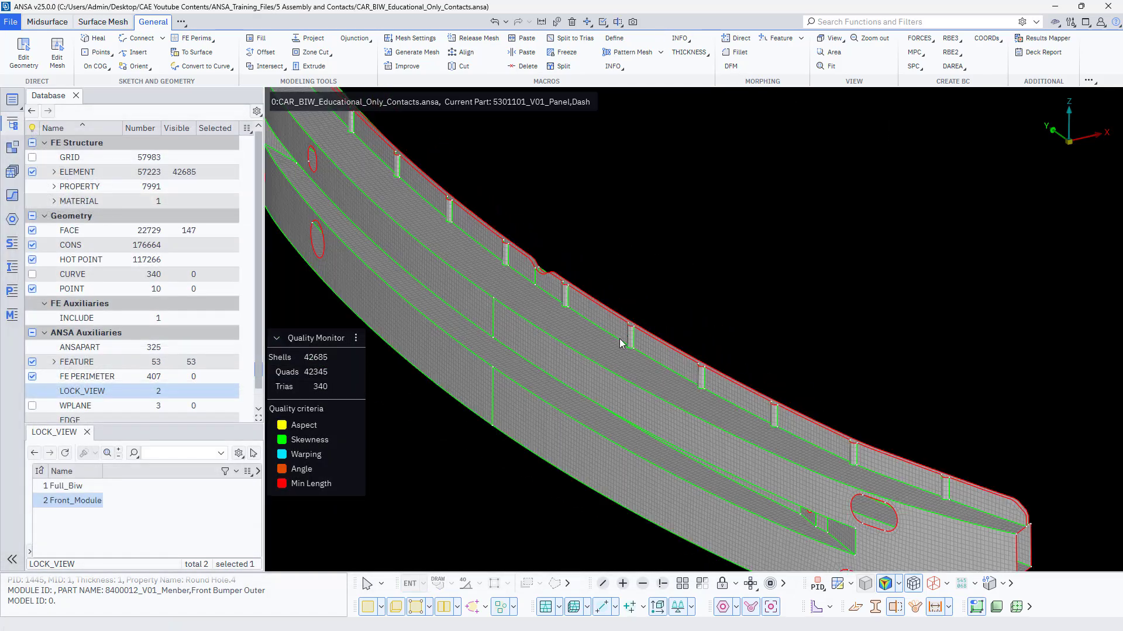
ctrl+drag(620, 339, 668, 348)
ctrl+middle_drag(668, 348, 418, 271)
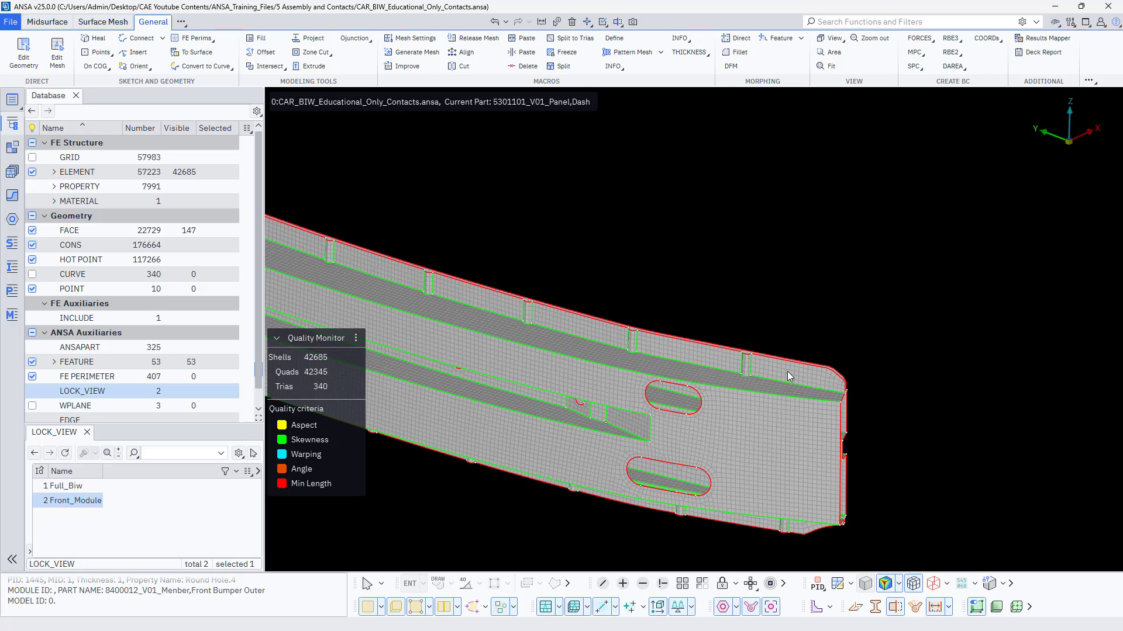
scroll(786, 371, up, 3)
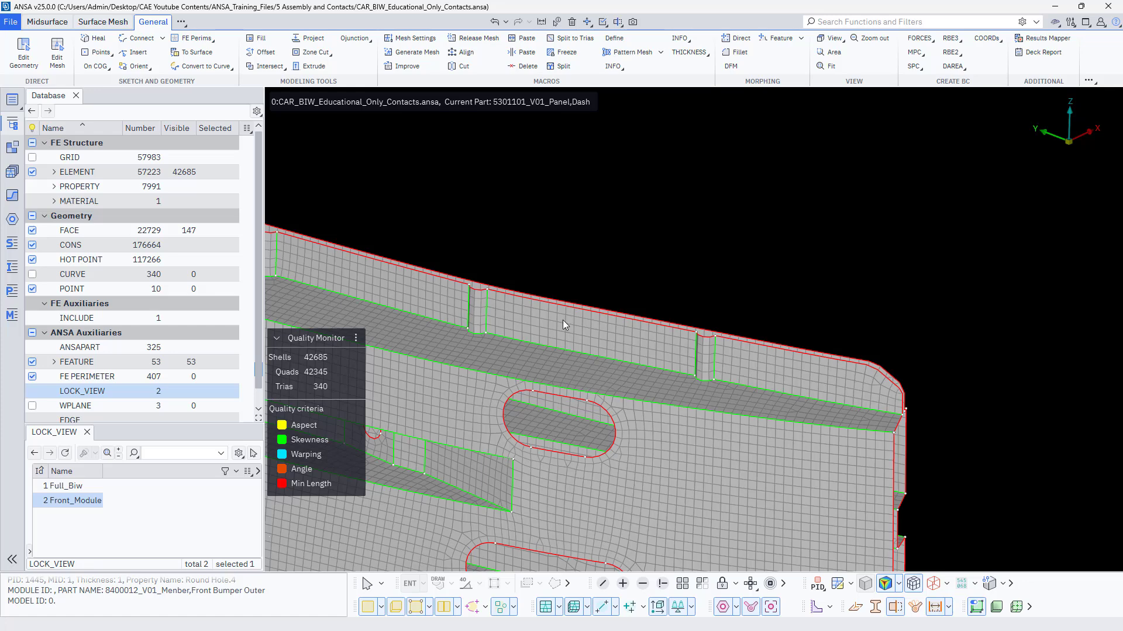
scroll(591, 319, down, 4)
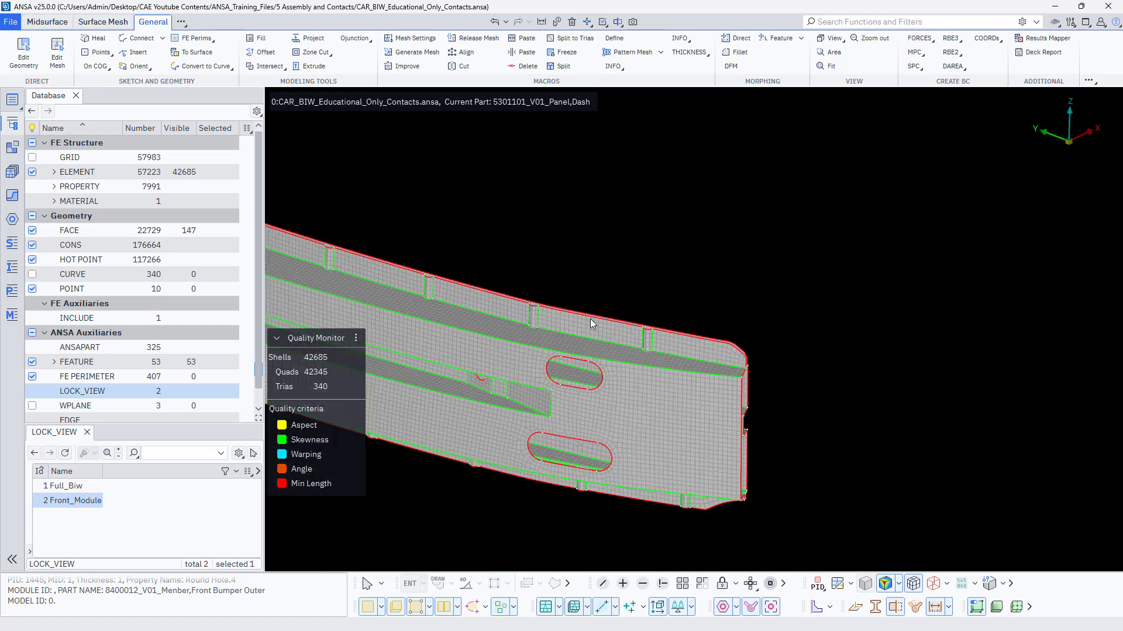
- Review the file formats available for exporting and importing connections, without exporting or importing anything
scroll(636, 329, up, 3)
scroll(678, 353, down, 3)
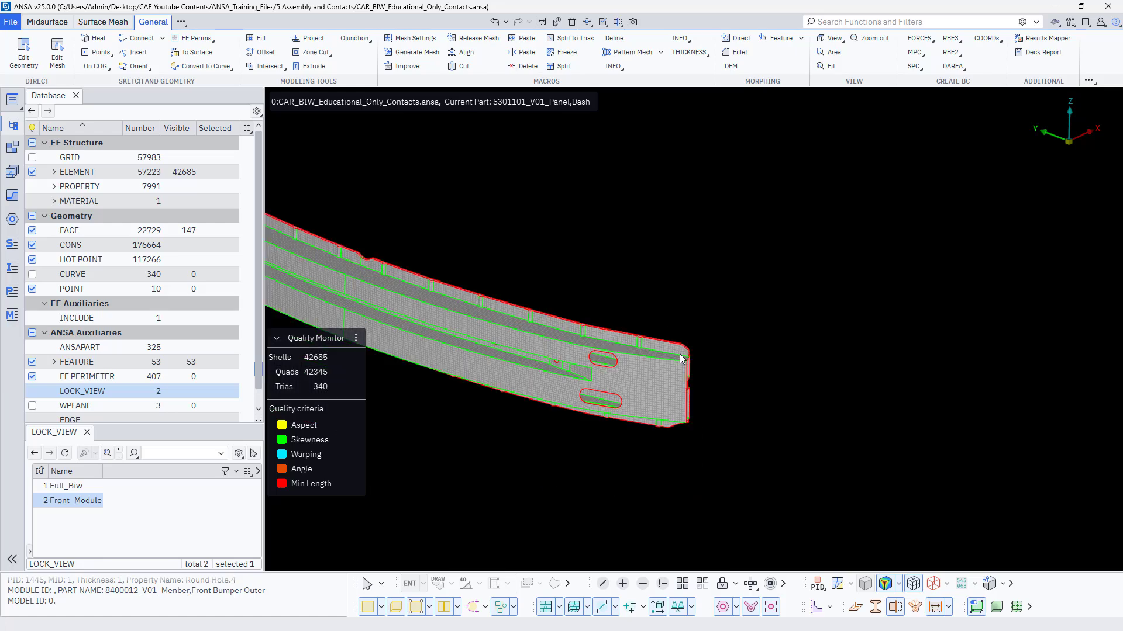
ctrl+middle_drag(613, 360, 722, 418)
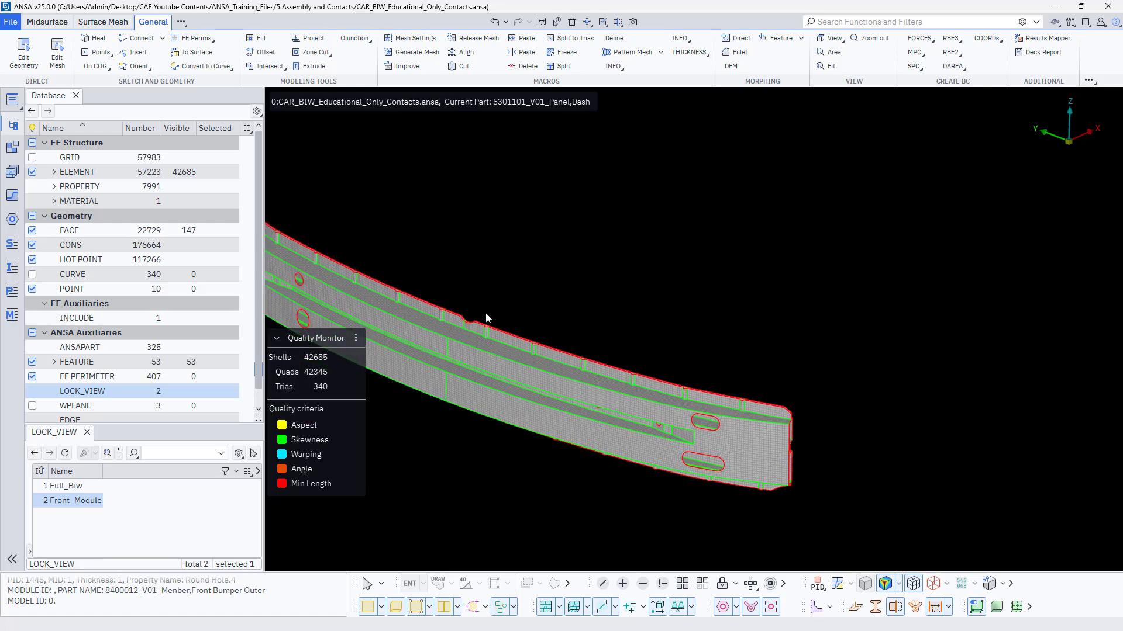
click(11, 22)
mouse_move(32, 153)
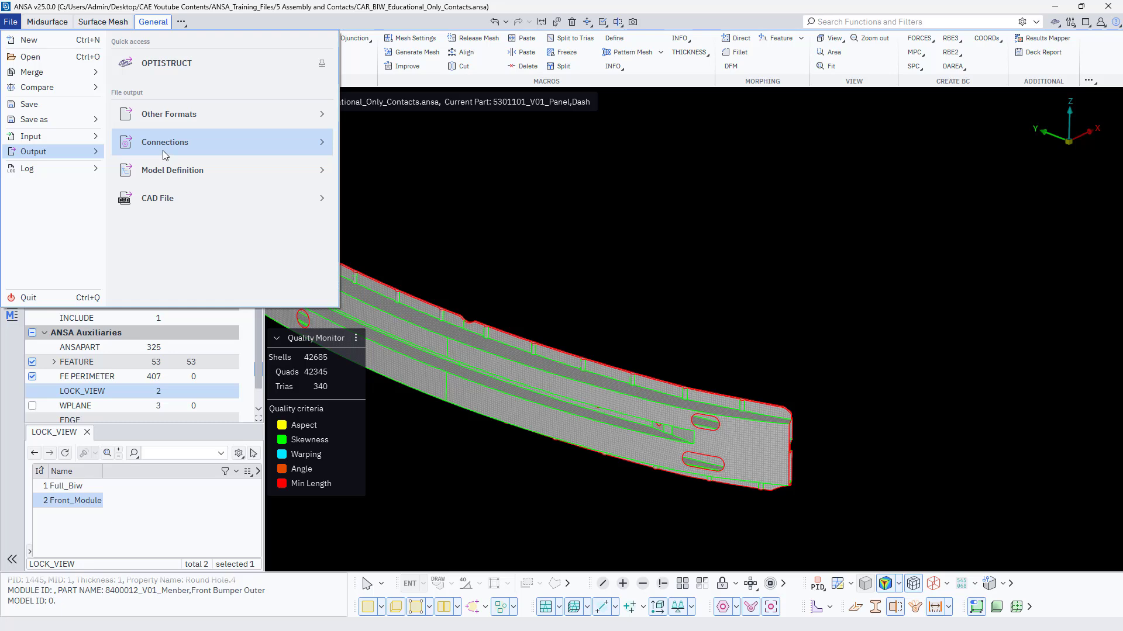
click(170, 146)
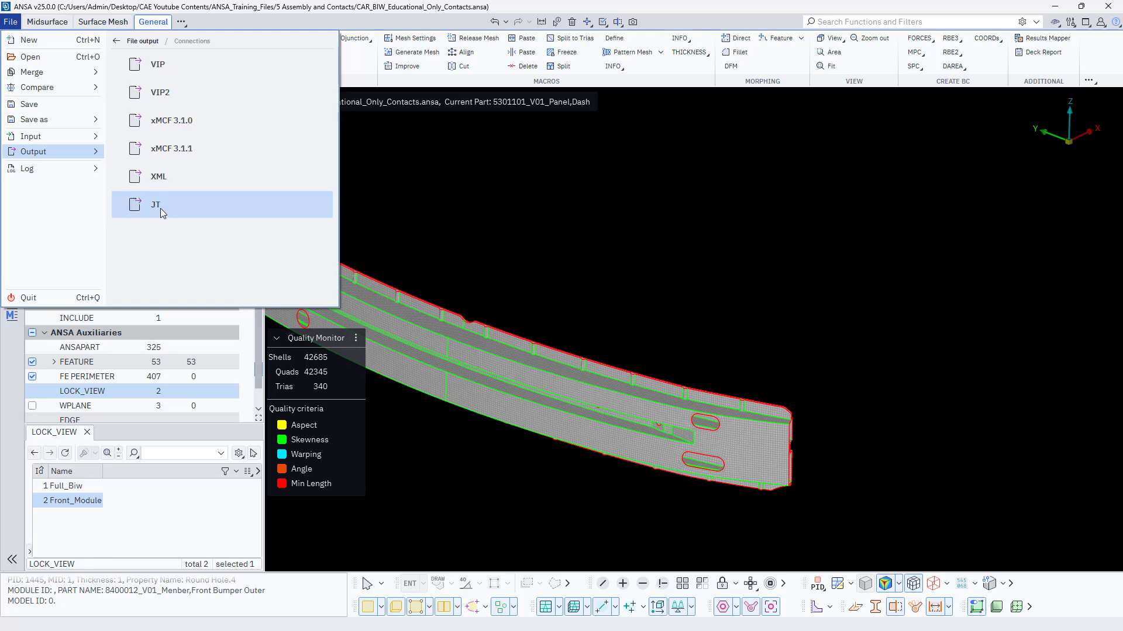
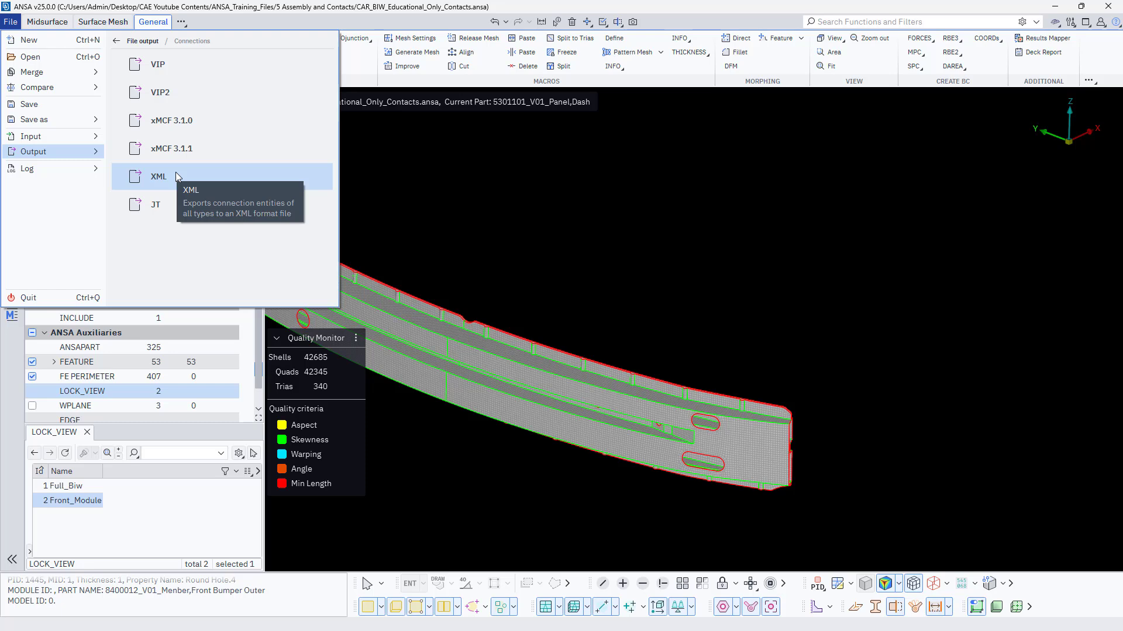
mouse_move(64, 138)
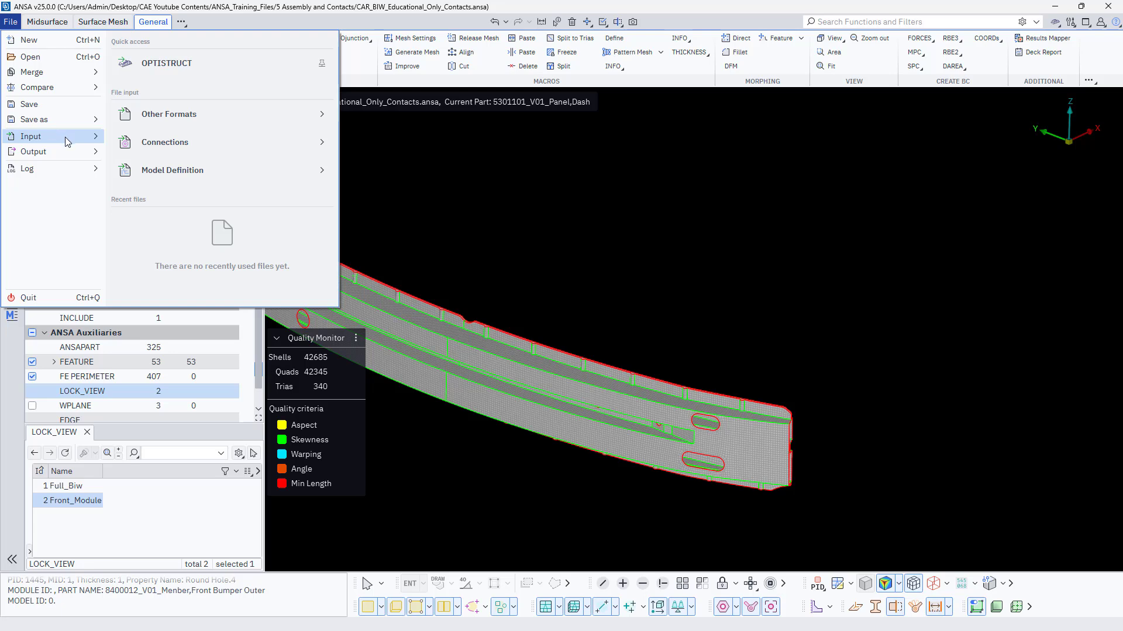
click(186, 151)
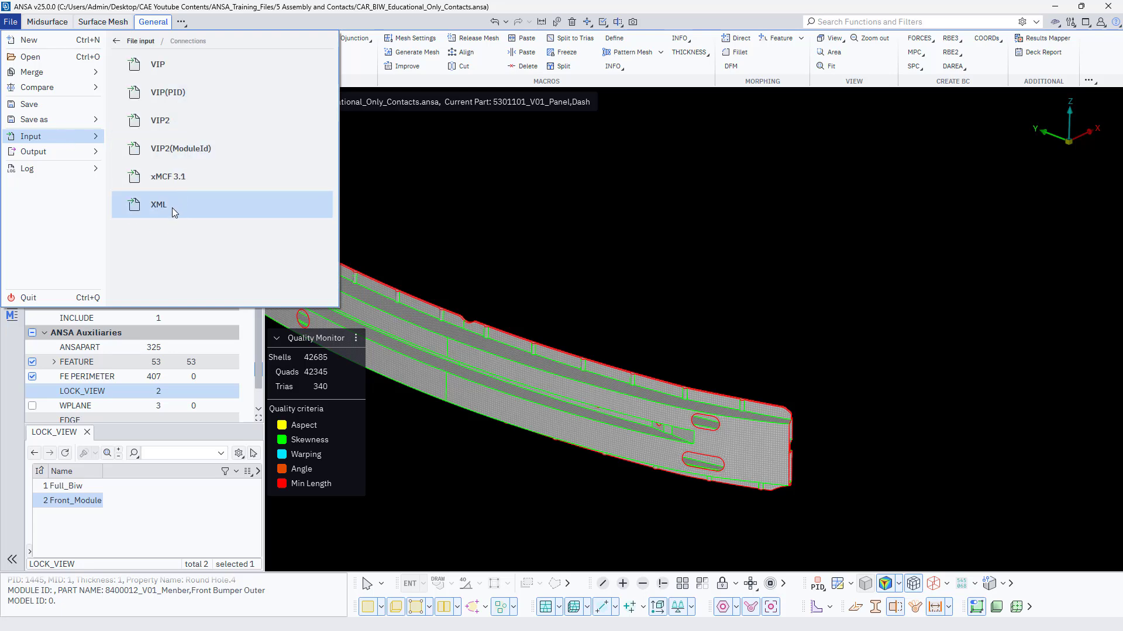
click(558, 302)
- Create relative points with zero offset at twelve nodes along the bumper beam's upper flange, one in each flat section between the beads
scroll(694, 380, up, 3)
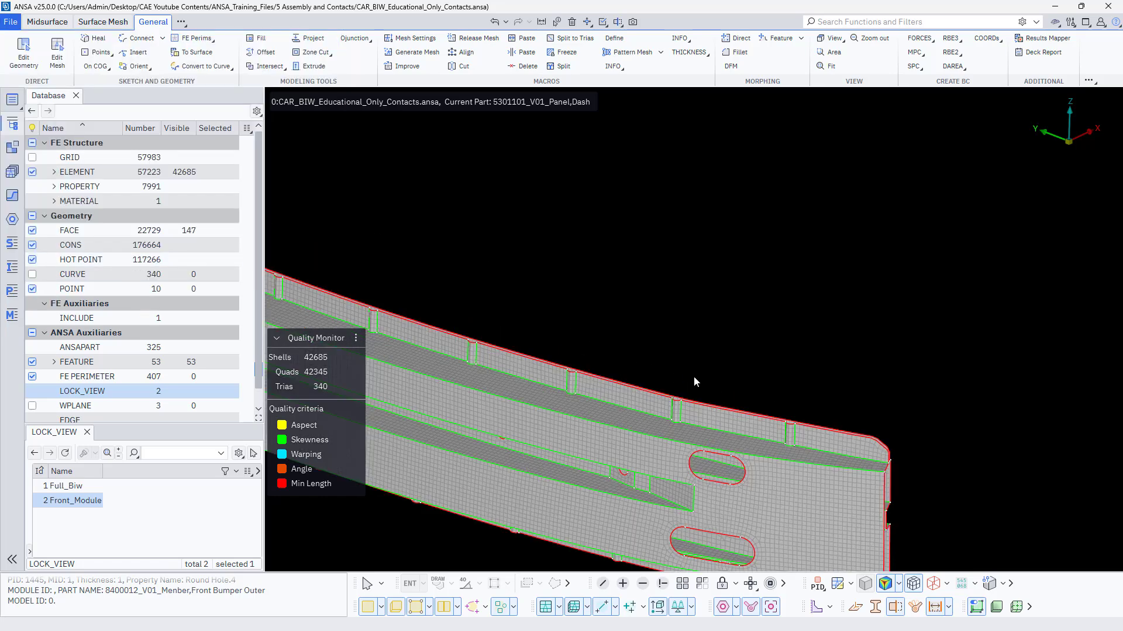
ctrl+middle_drag(571, 314, 445, 257)
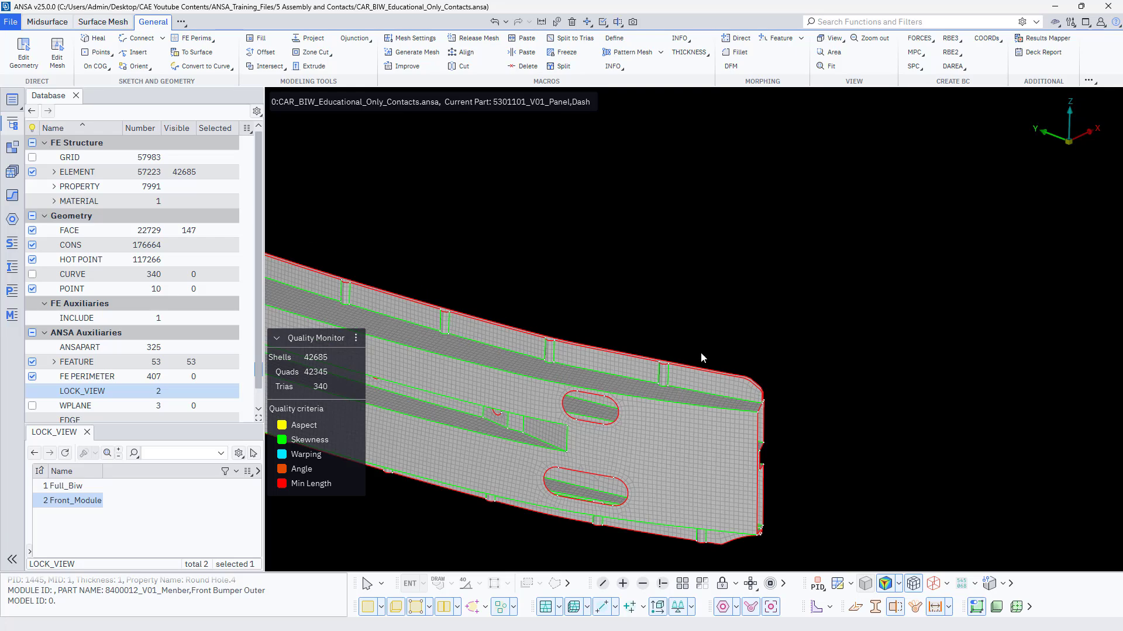
click(101, 53)
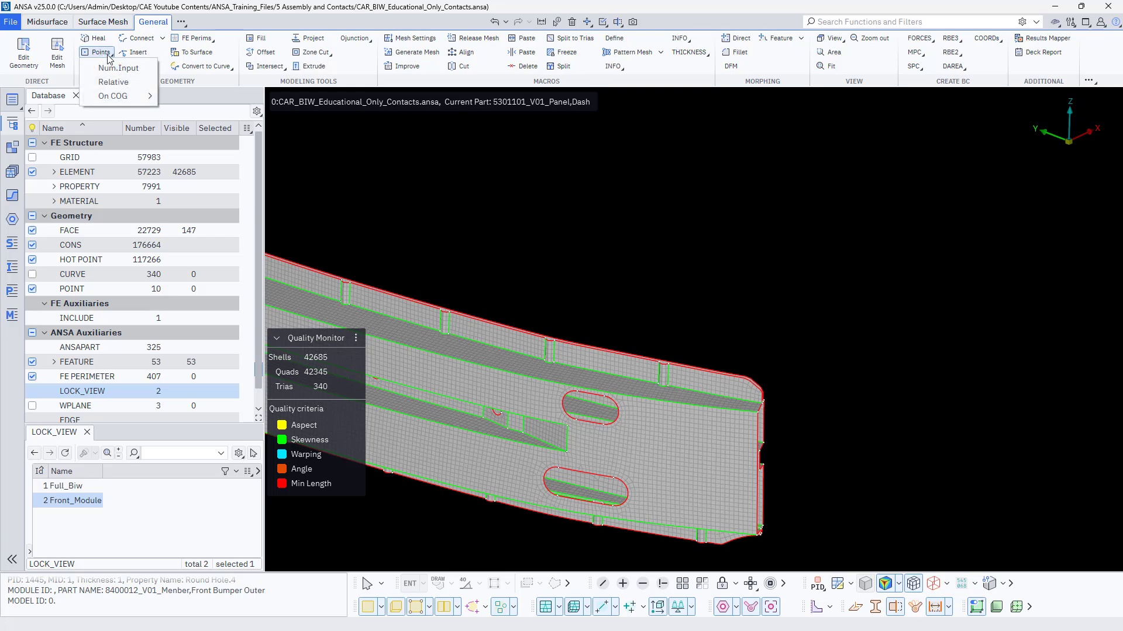
click(115, 83)
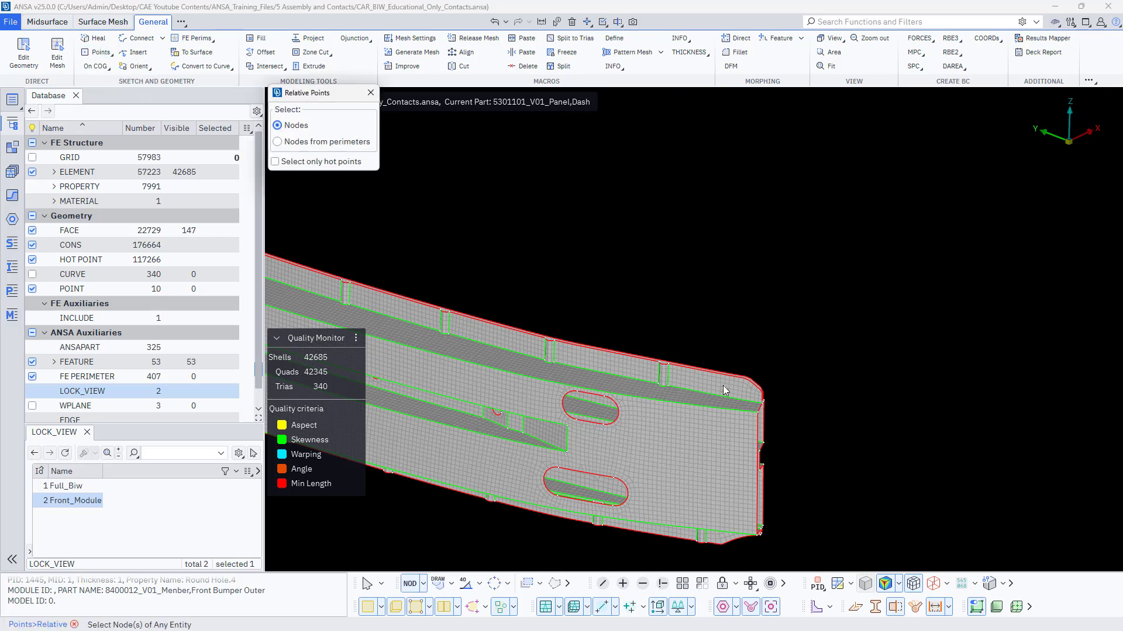
scroll(723, 385, up, 3)
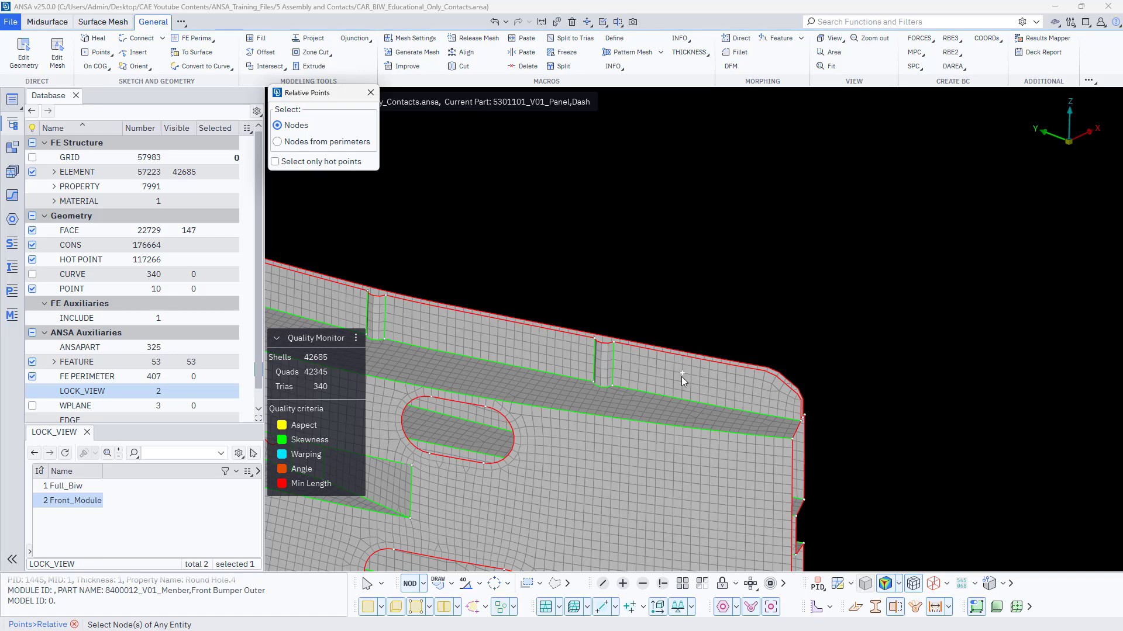
click(684, 375)
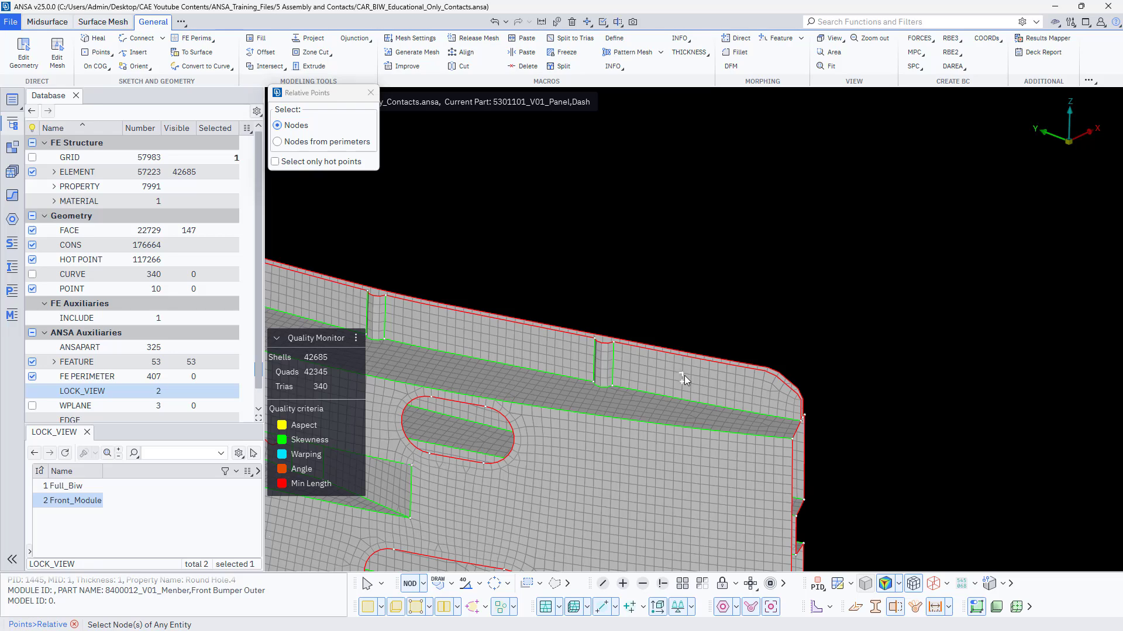
click(469, 335)
scroll(350, 314, down, 3)
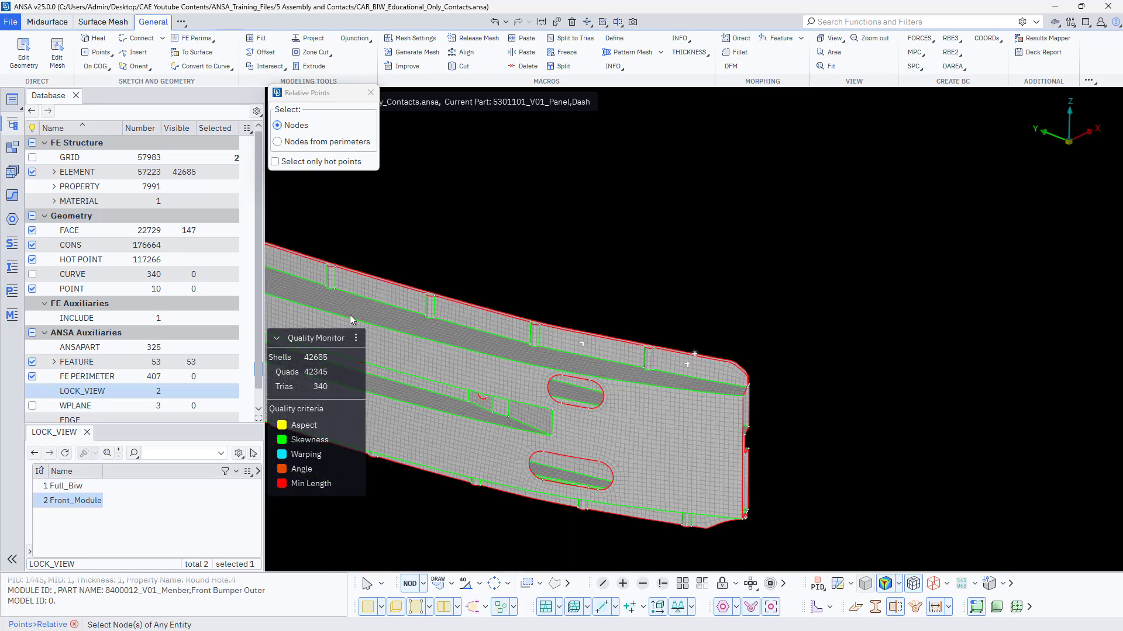
scroll(467, 314, up, 3)
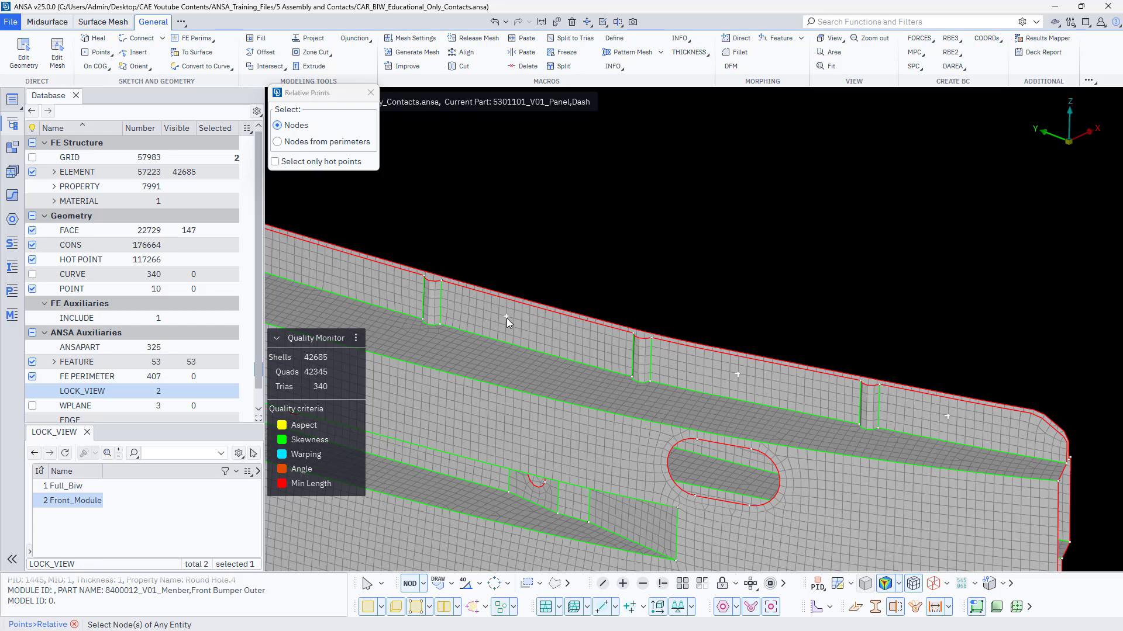
click(506, 317)
scroll(531, 328, down, 3)
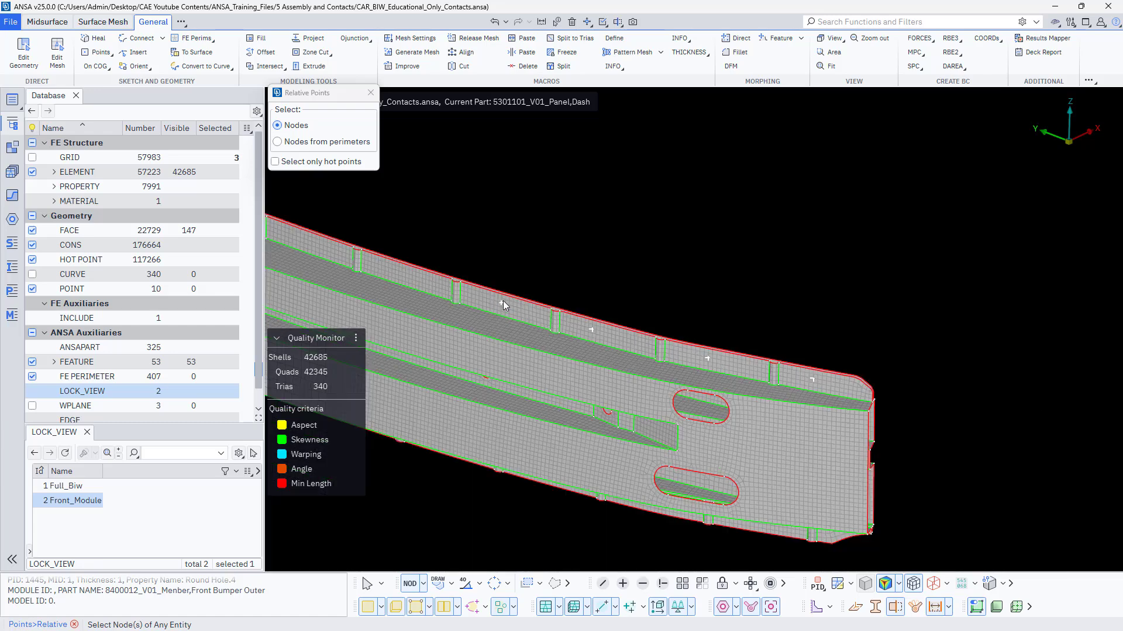
scroll(503, 300, up, 3)
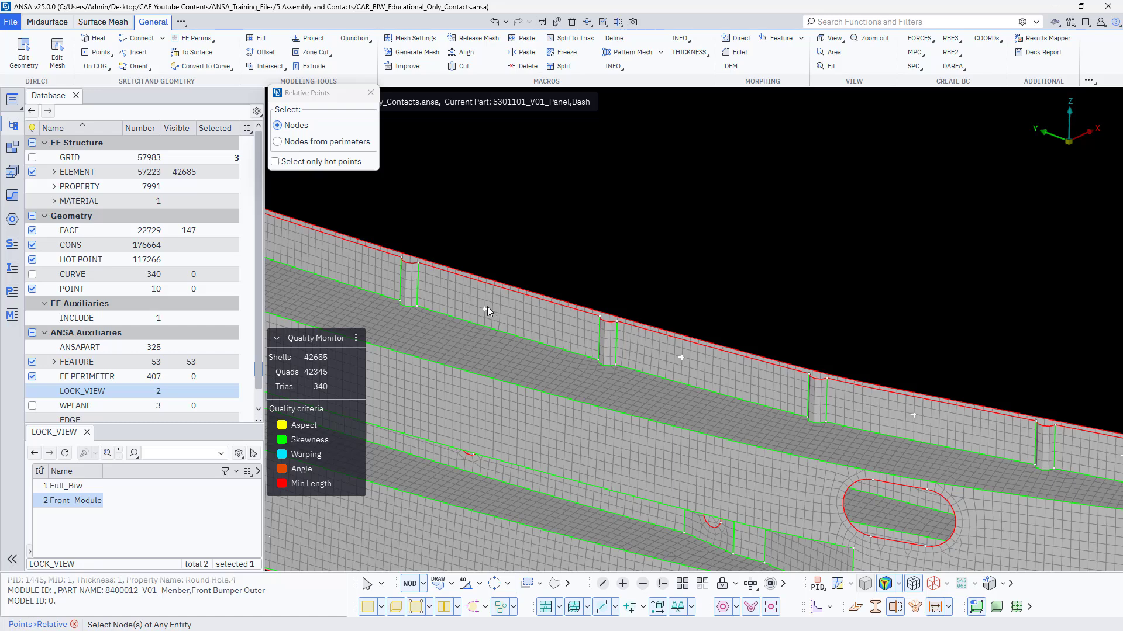
click(485, 303)
scroll(682, 337, down, 5)
scroll(511, 292, up, 5)
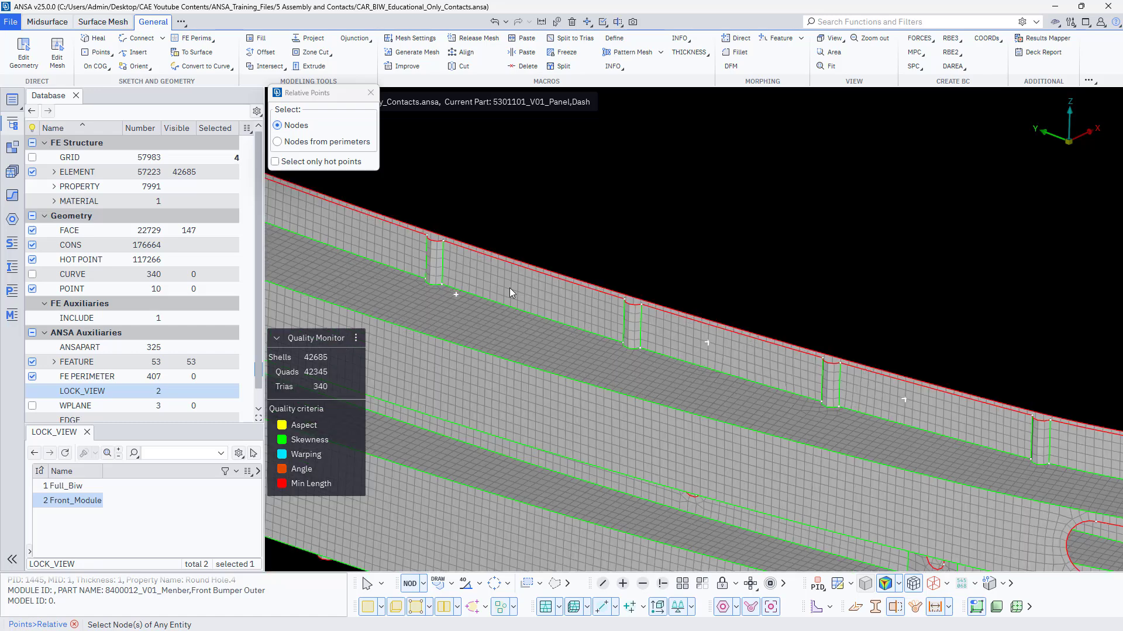
click(518, 284)
scroll(554, 305, down, 5)
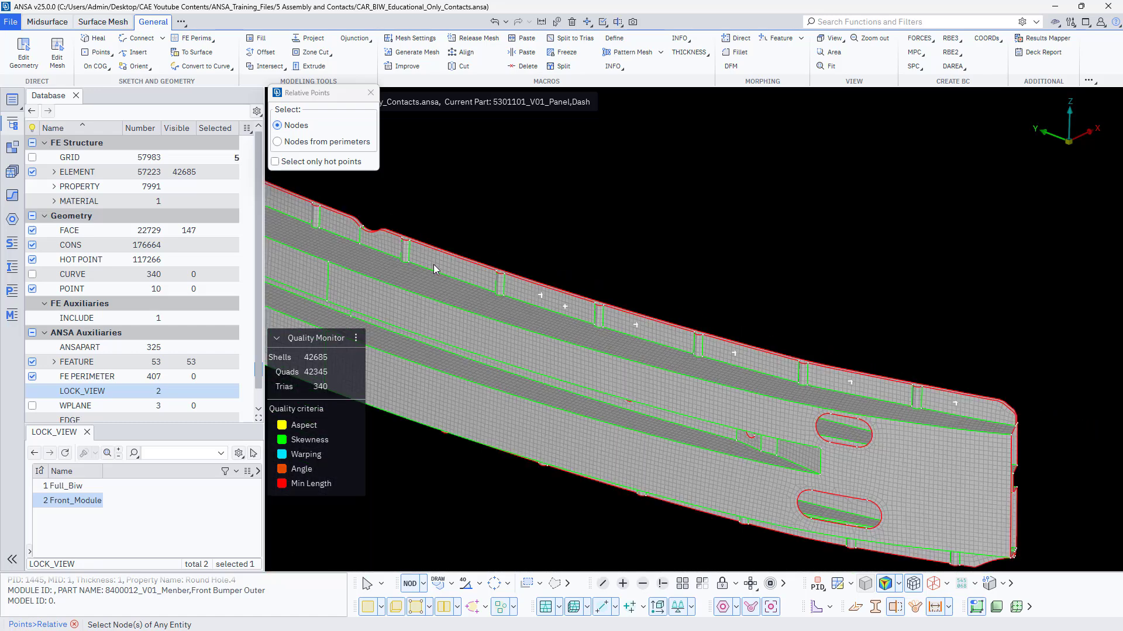
scroll(453, 261, up, 5)
click(454, 260)
scroll(454, 259, down, 5)
scroll(397, 245, up, 5)
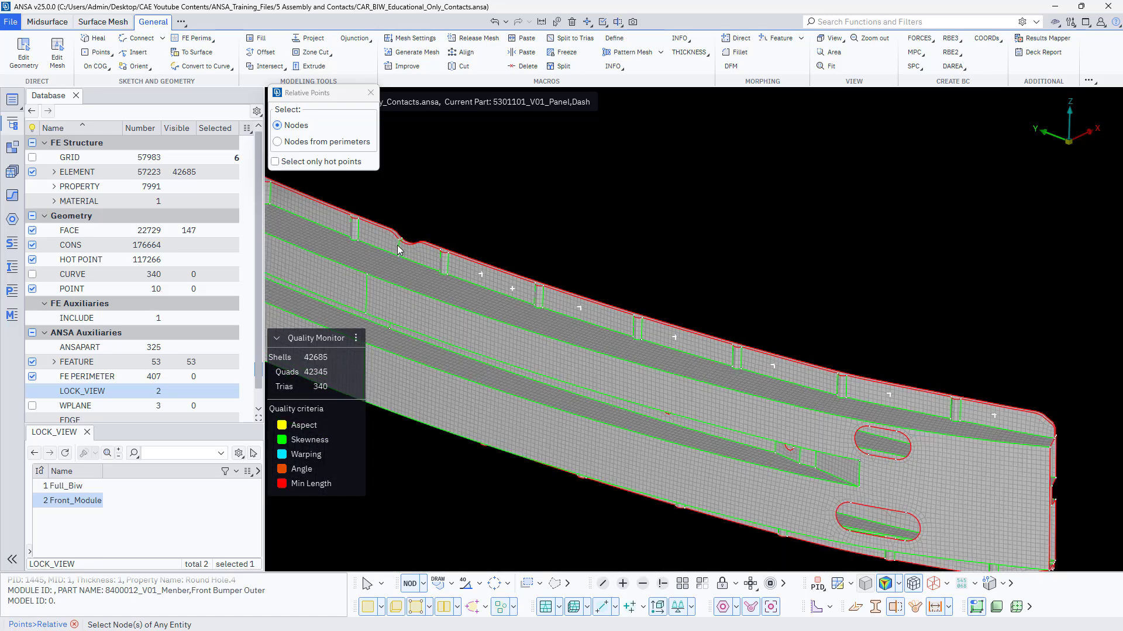
scroll(454, 268, down, 5)
scroll(346, 208, up, 5)
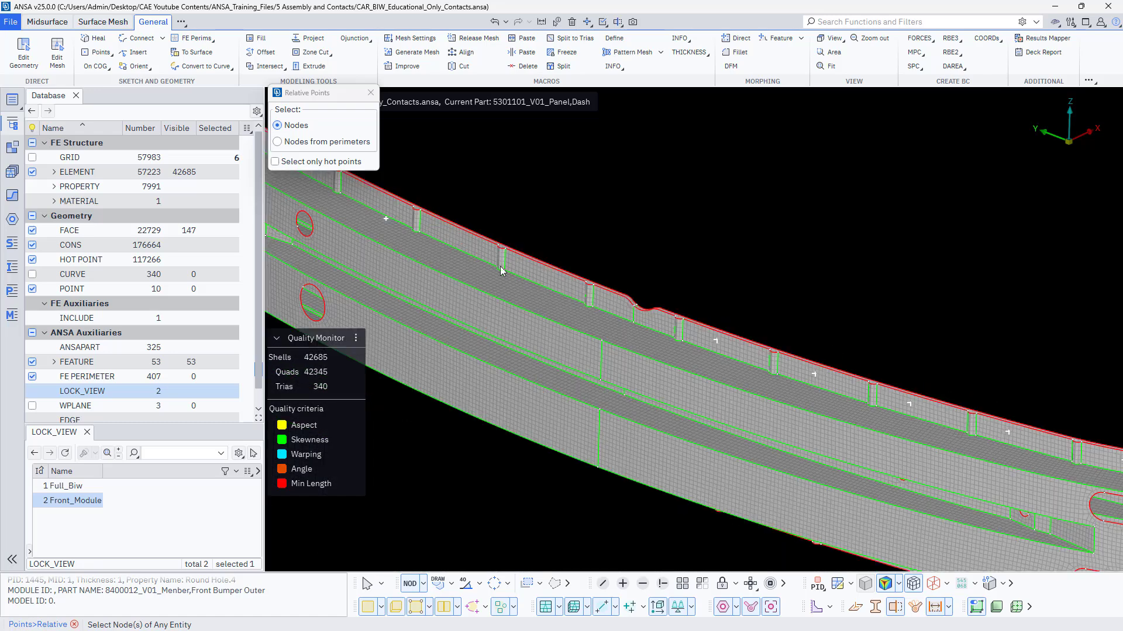
click(537, 271)
click(453, 234)
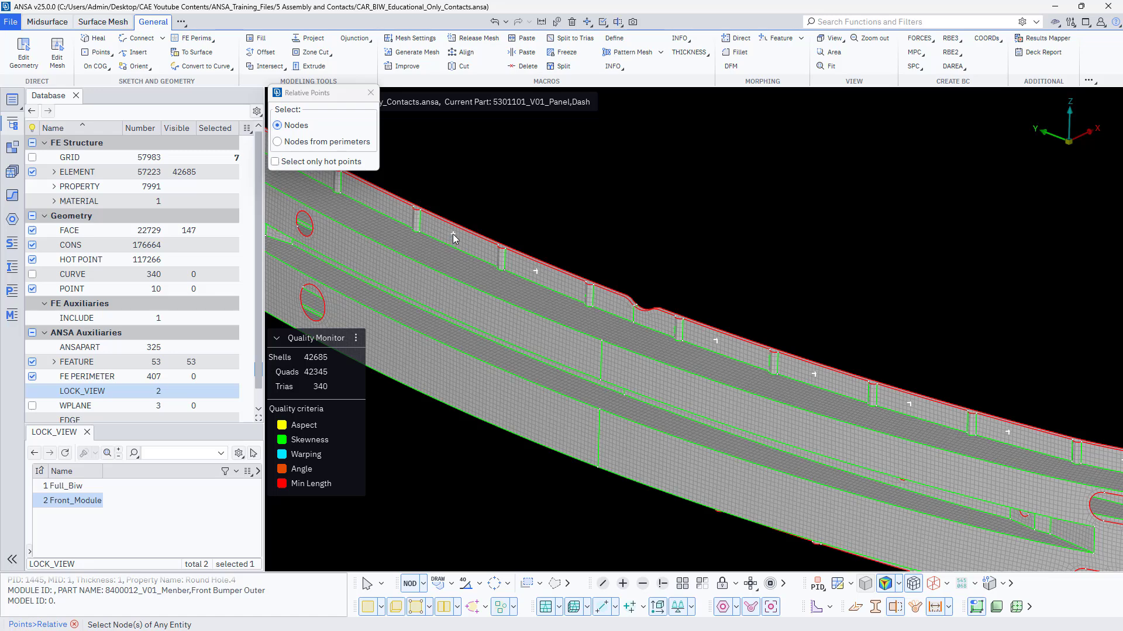
click(373, 197)
scroll(460, 251, down, 5)
scroll(466, 241, up, 5)
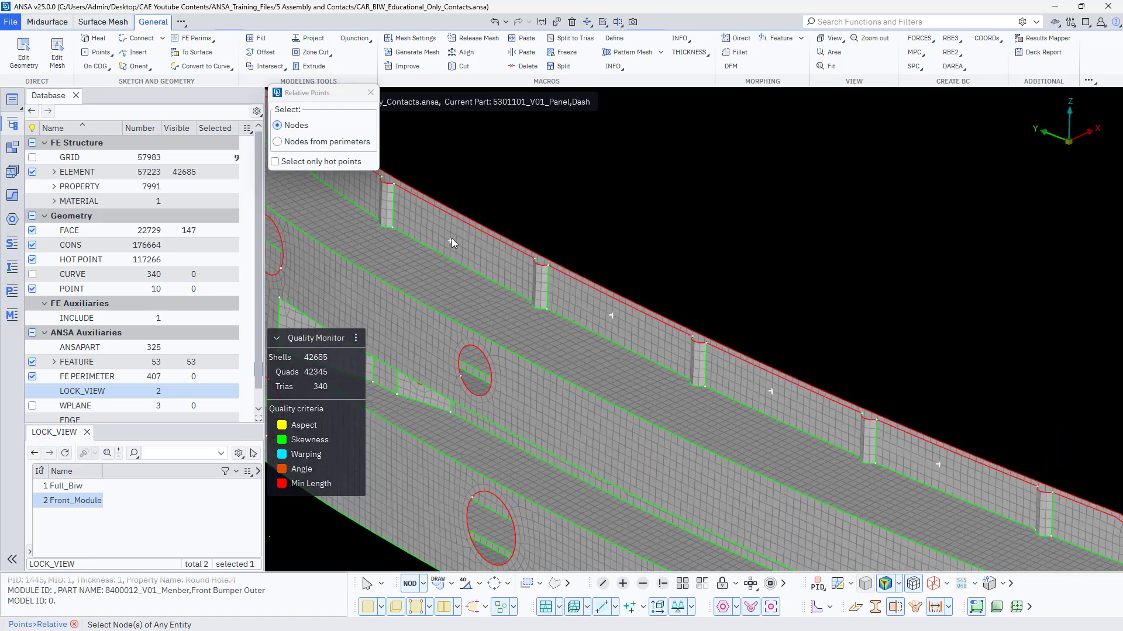
click(450, 233)
scroll(505, 259, down, 3)
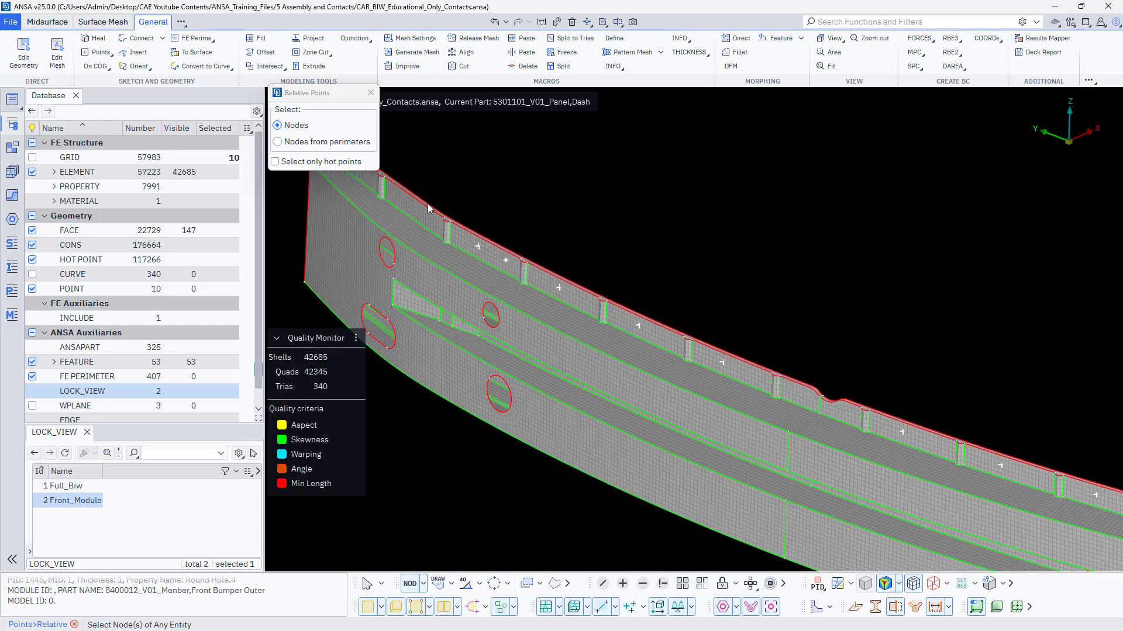
scroll(409, 203, up, 3)
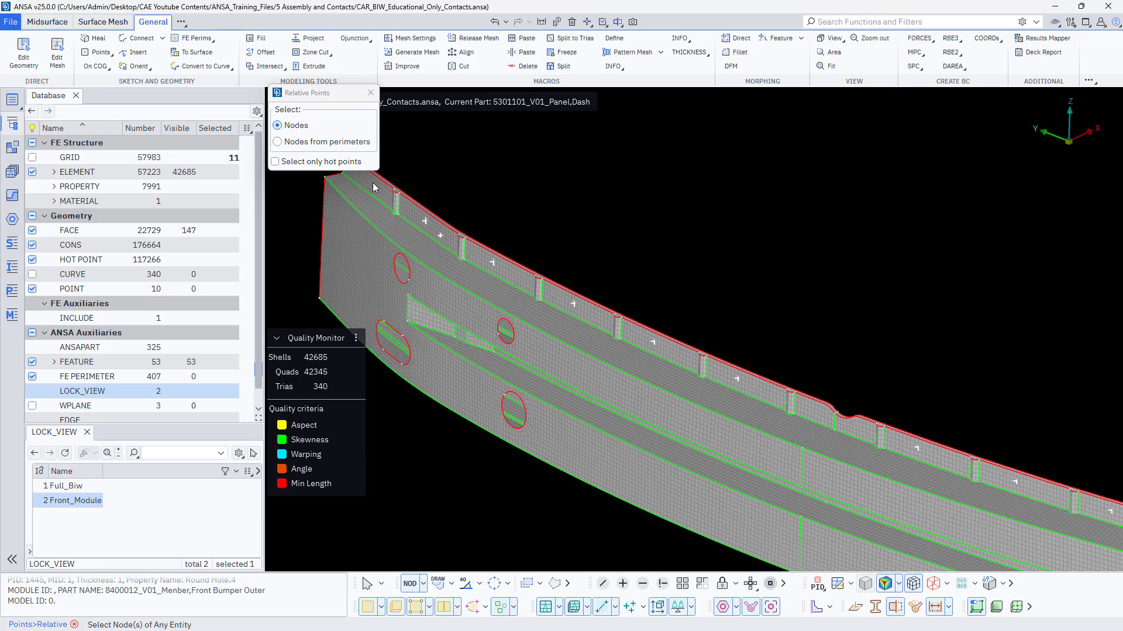
scroll(461, 259, down, 2)
scroll(420, 220, up, 4)
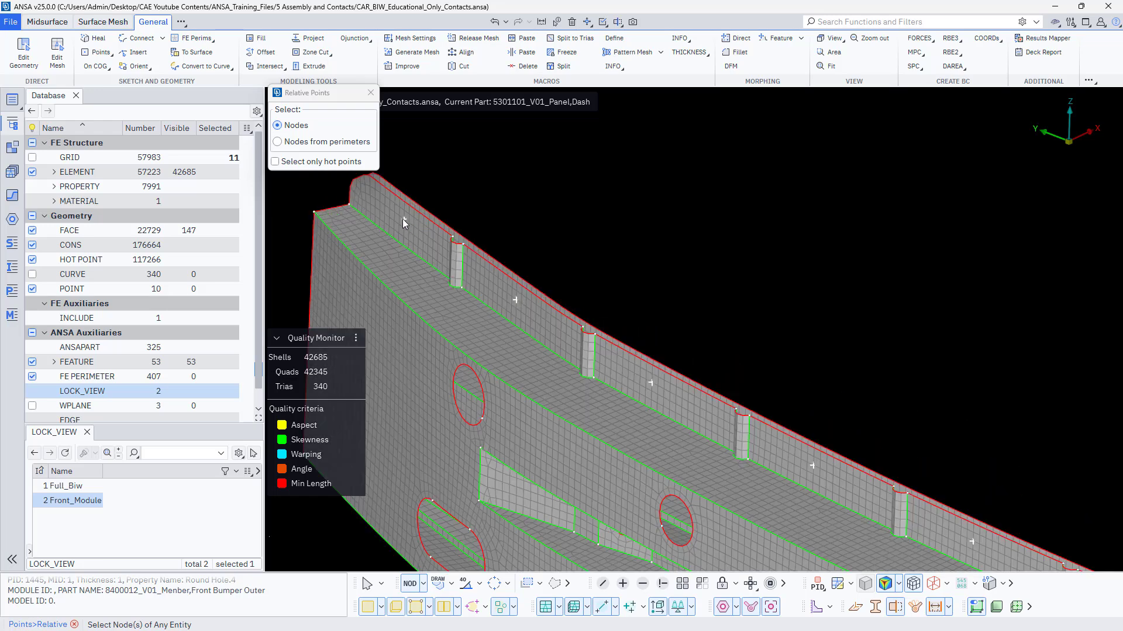
click(402, 219)
scroll(414, 234, down, 4)
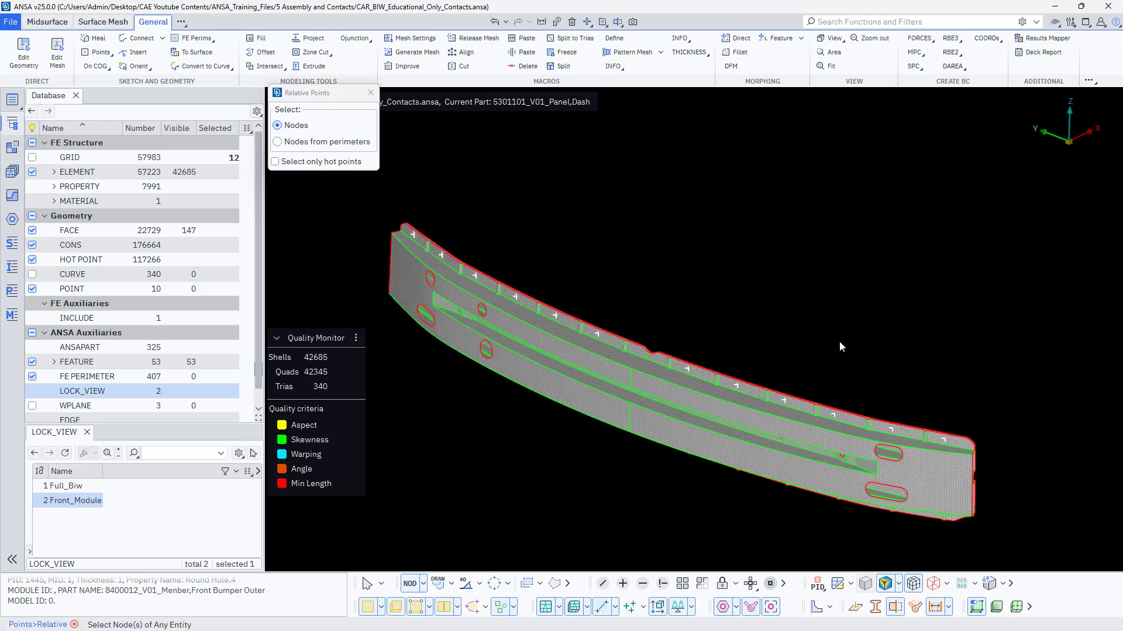
middle_click(742, 306)
click(635, 374)
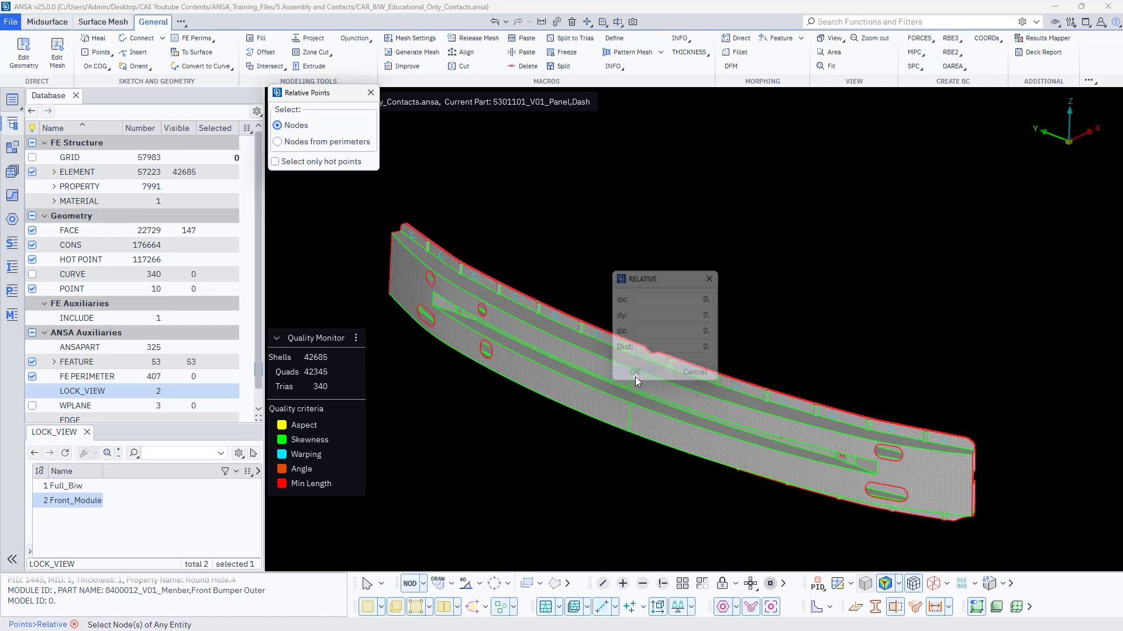
scroll(913, 433, up, 5)
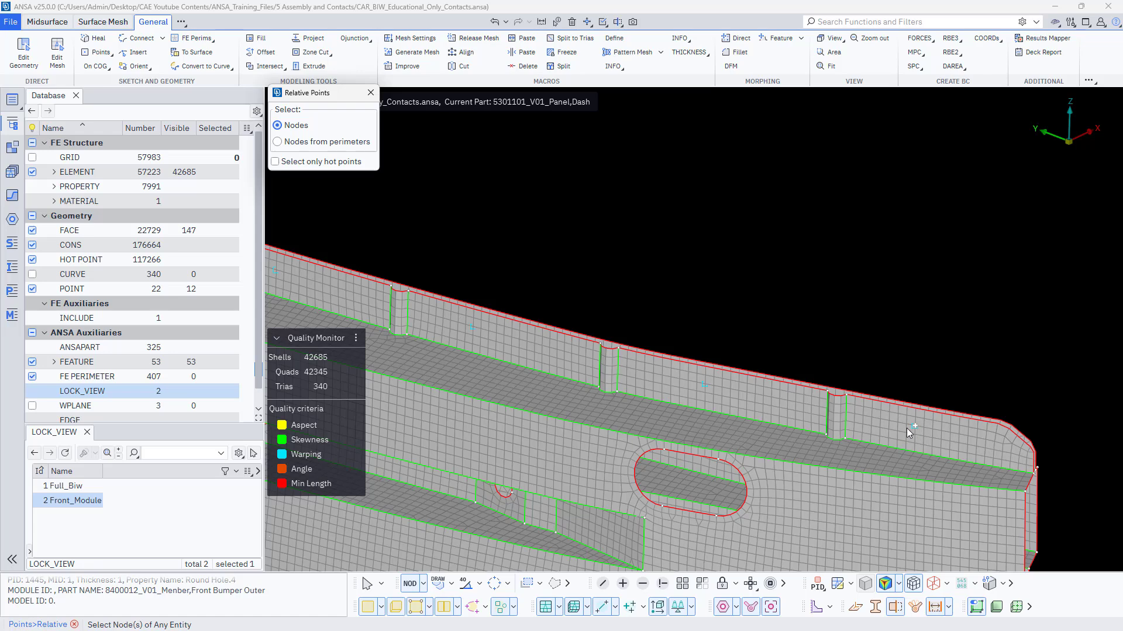
key(Escape)
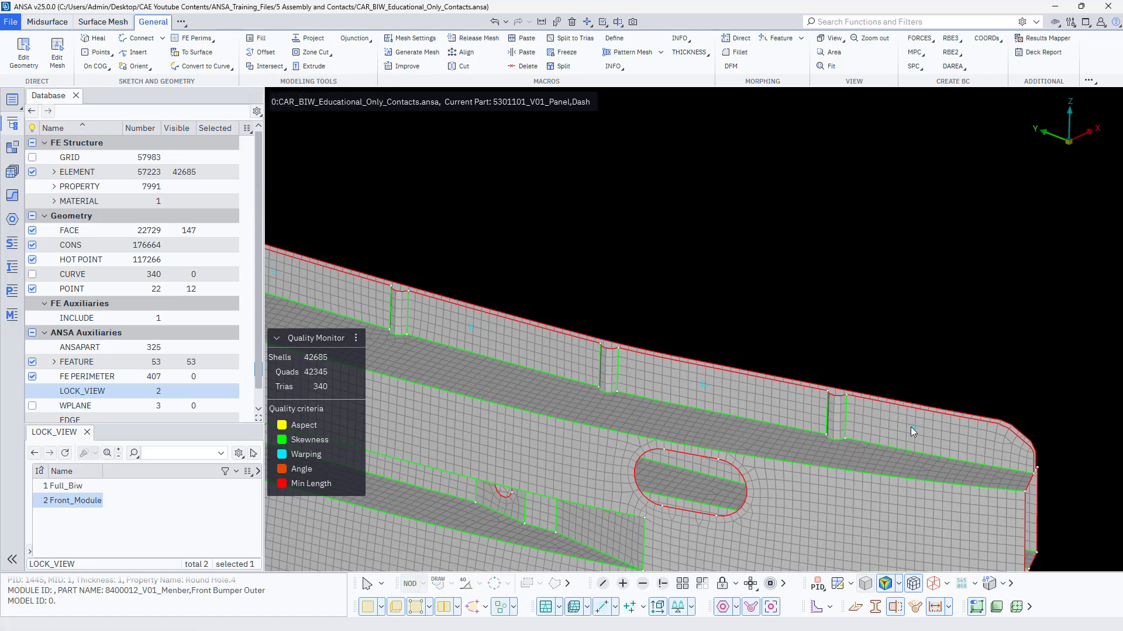
- Open the Connection Manager and review its options for converting connections to another type or to geometry
scroll(912, 427, up, 4)
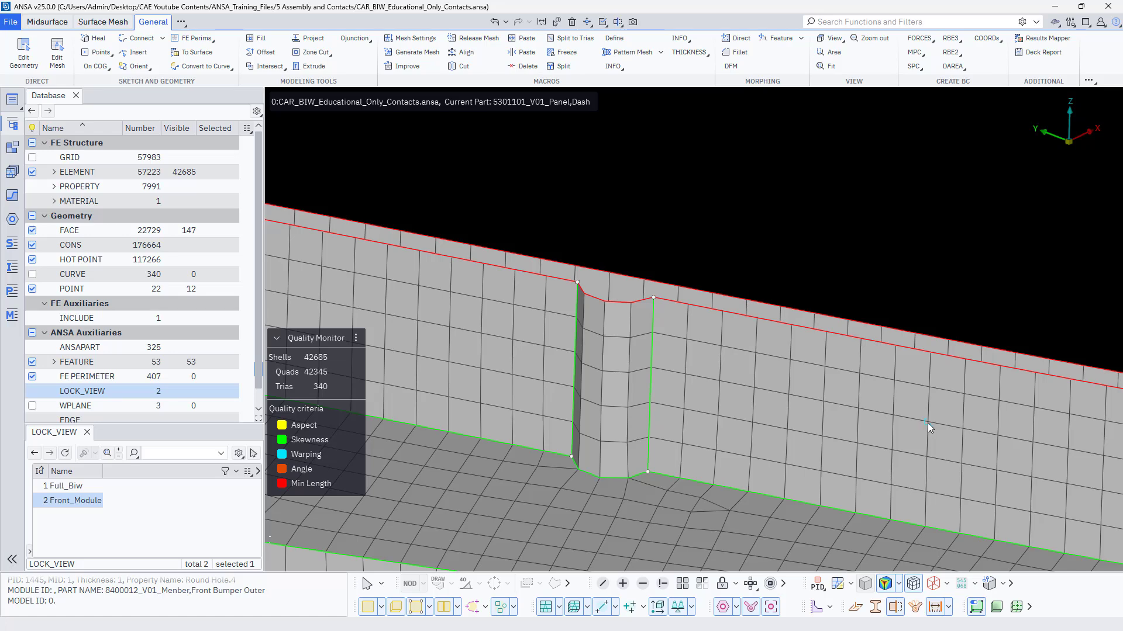
scroll(730, 378, down, 3)
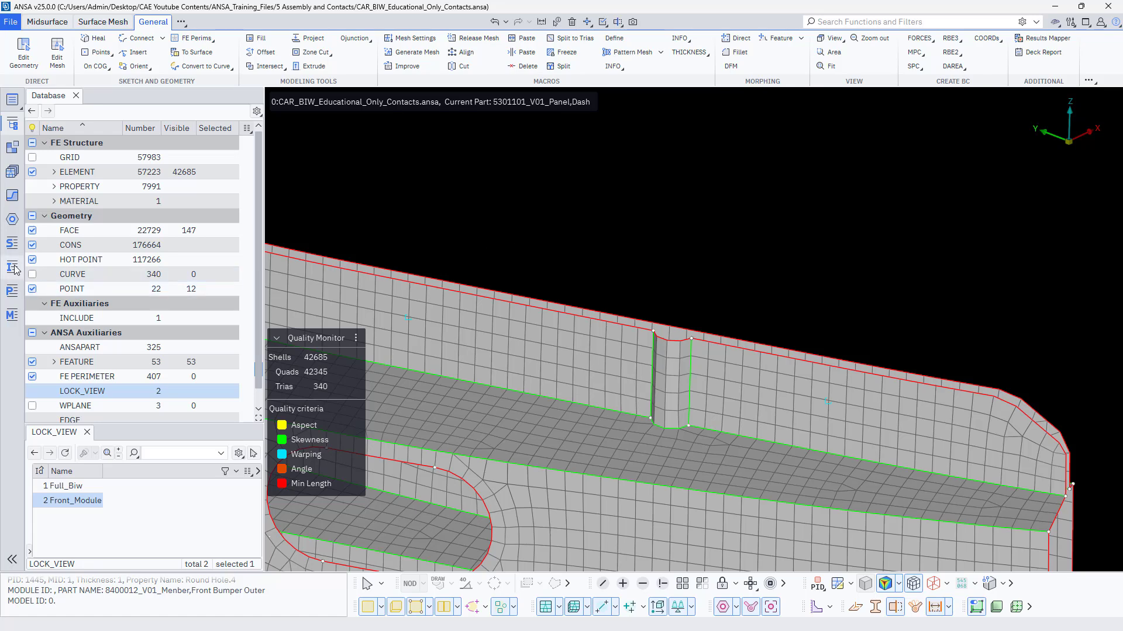
click(11, 219)
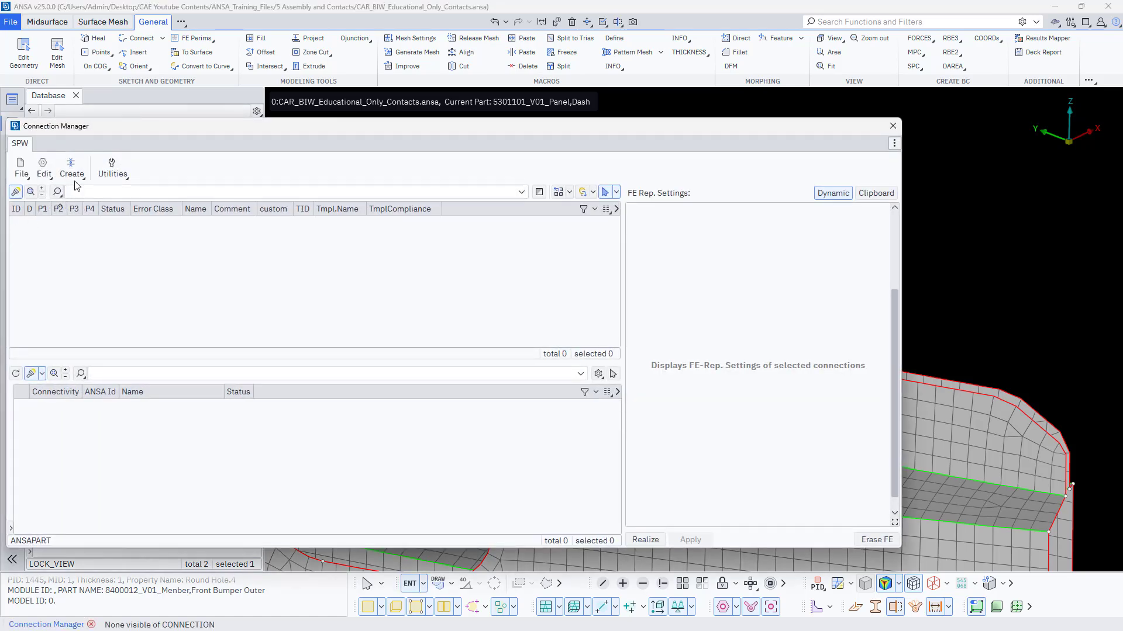
click(110, 170)
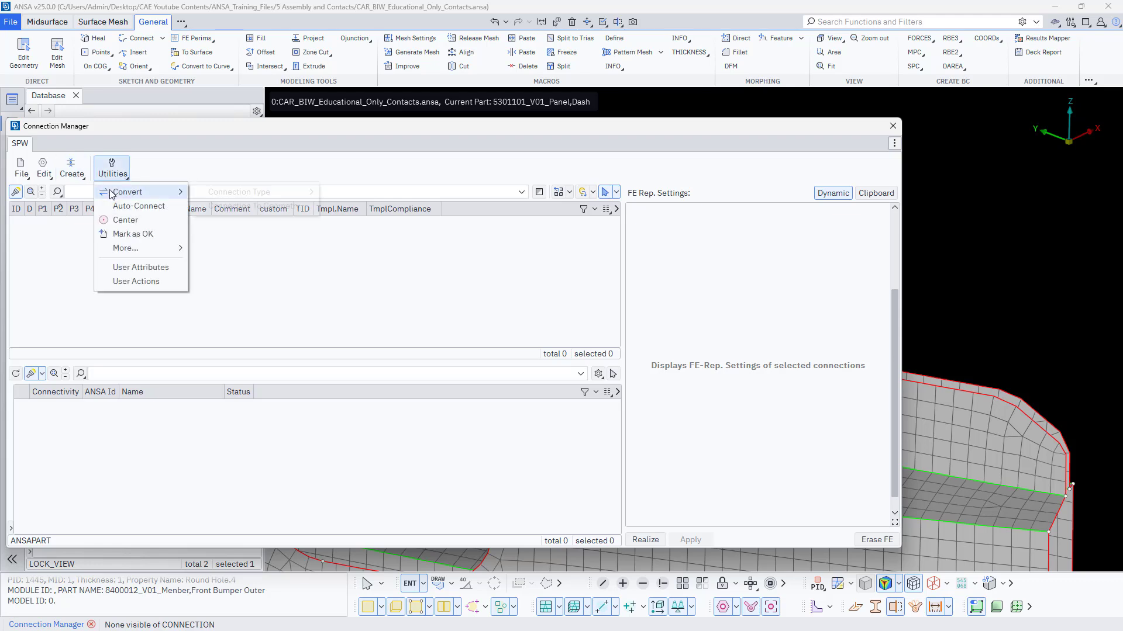
mouse_move(114, 192)
mouse_move(216, 192)
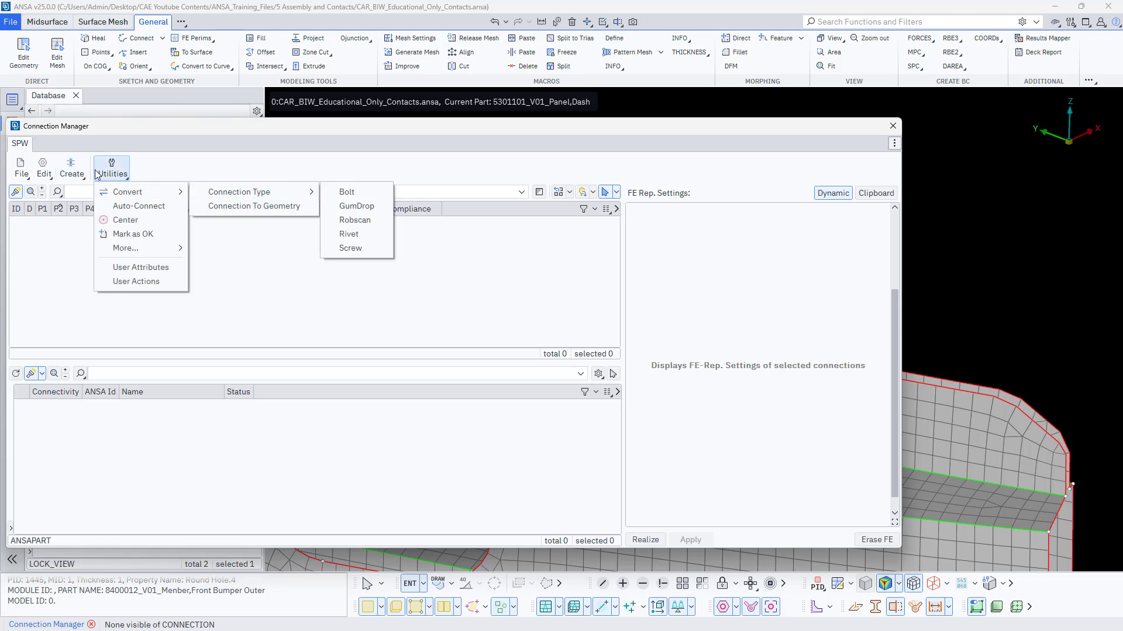
- Create Spotweld Point connections from the twelve 3D points along the bumper beam's upper flange, and close the Connection Manager
click(71, 171)
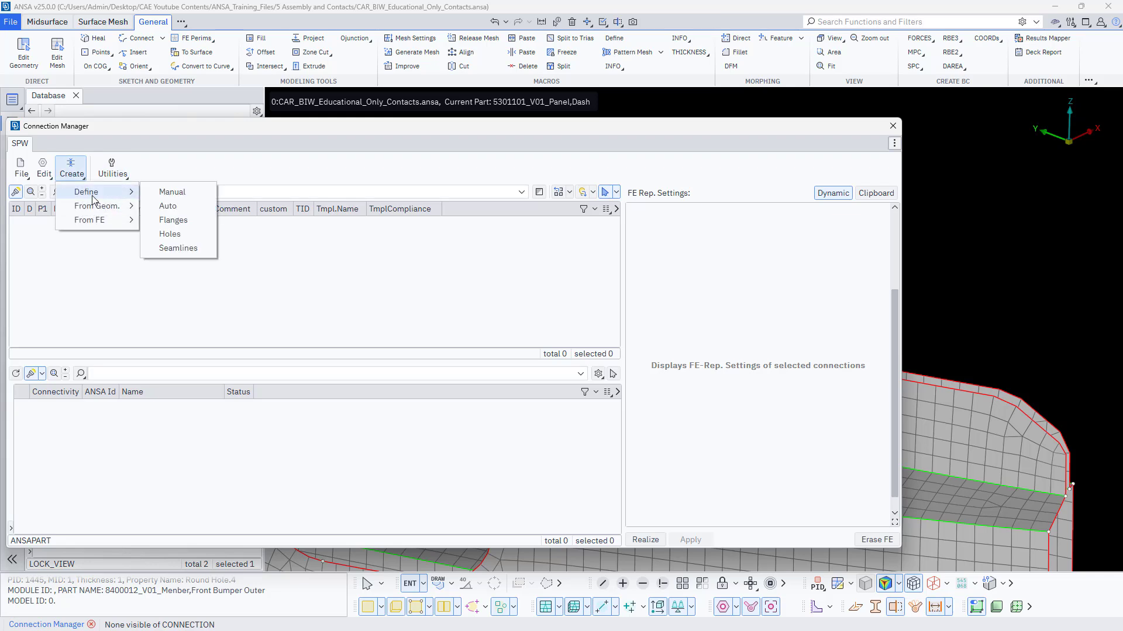
mouse_move(95, 208)
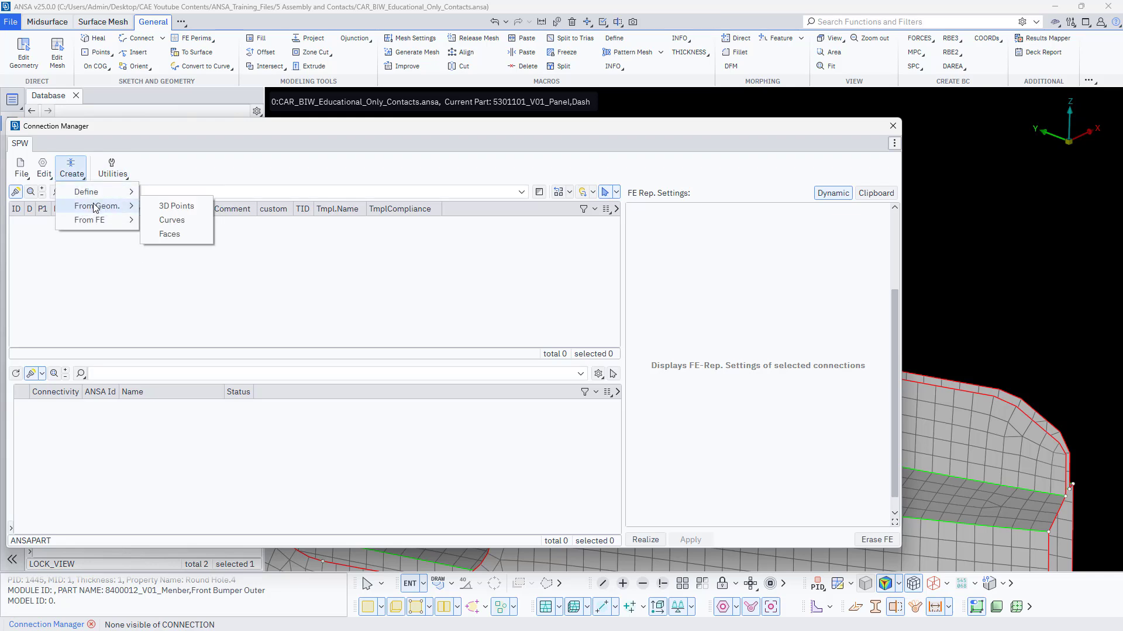
click(175, 205)
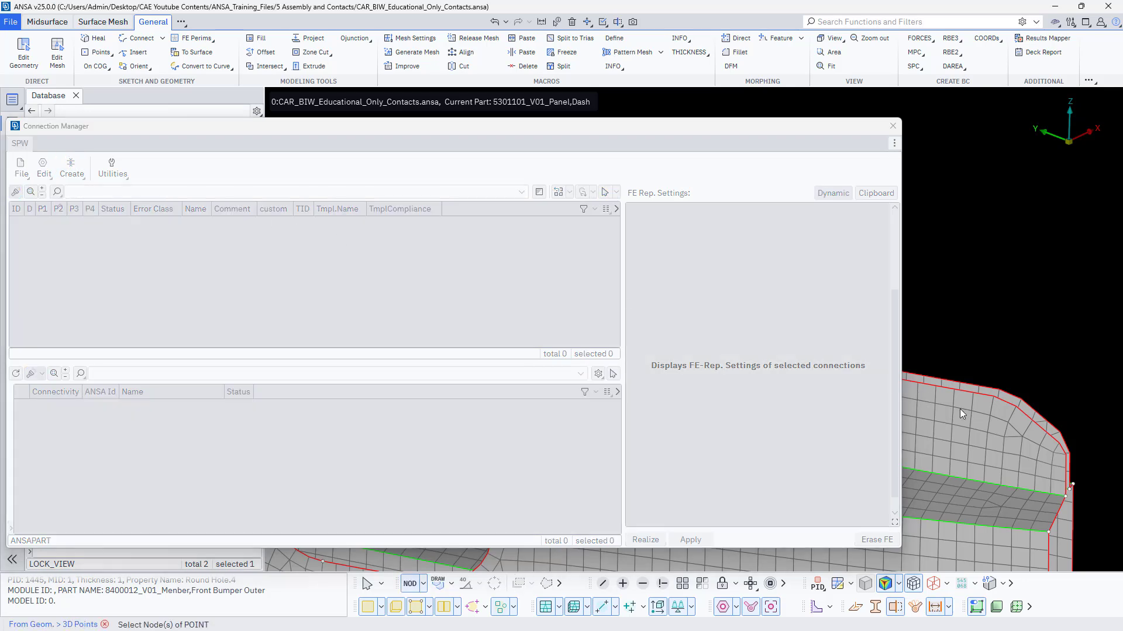
scroll(936, 411, down, 5)
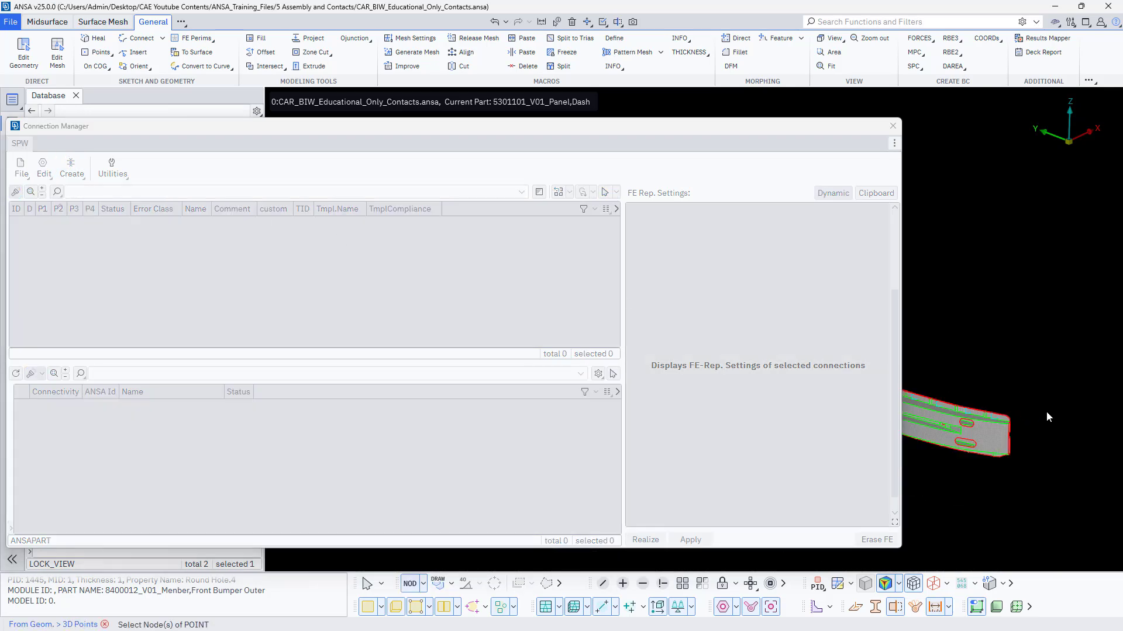
scroll(1047, 412, down, 3)
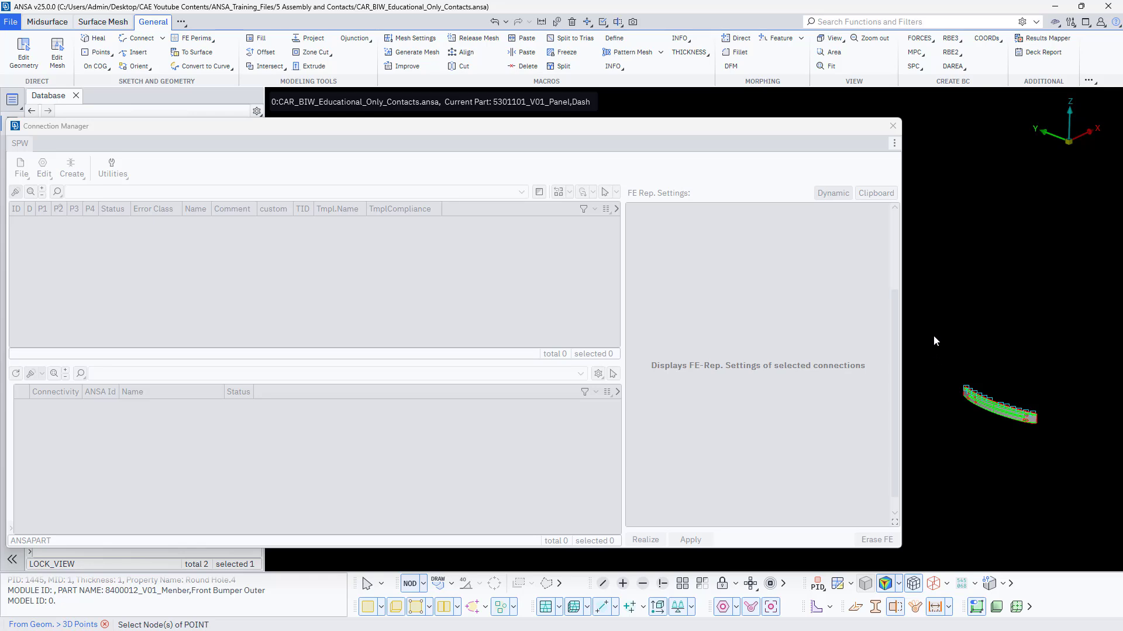
drag(933, 341, 1081, 468)
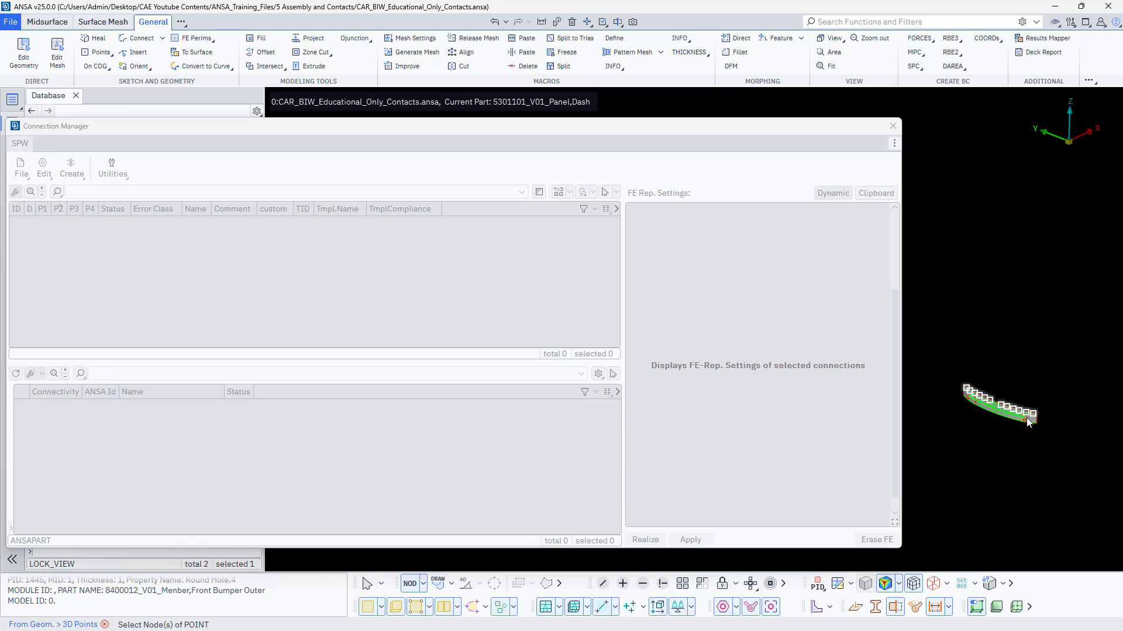
scroll(1029, 422, up, 3)
middle_click(1008, 356)
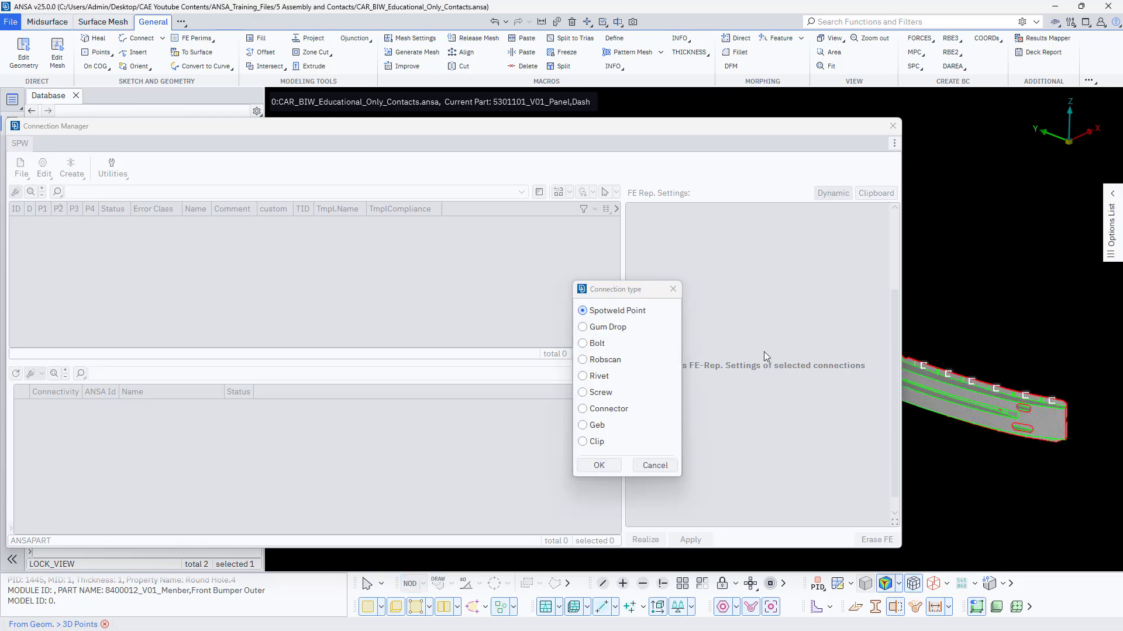
drag(620, 291, 257, 236)
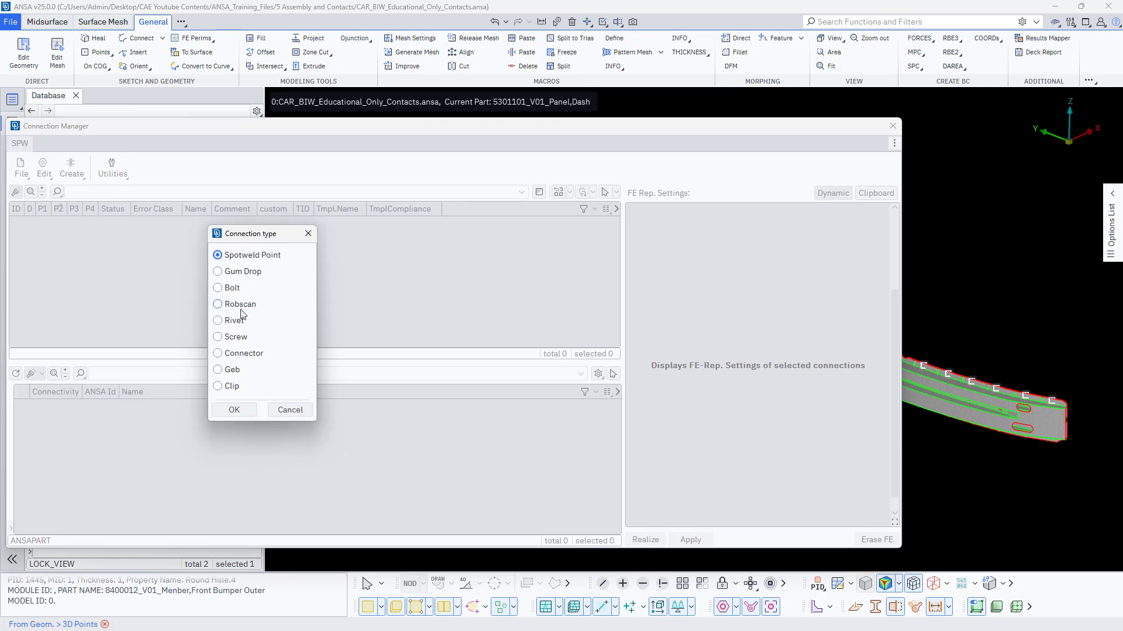
click(238, 411)
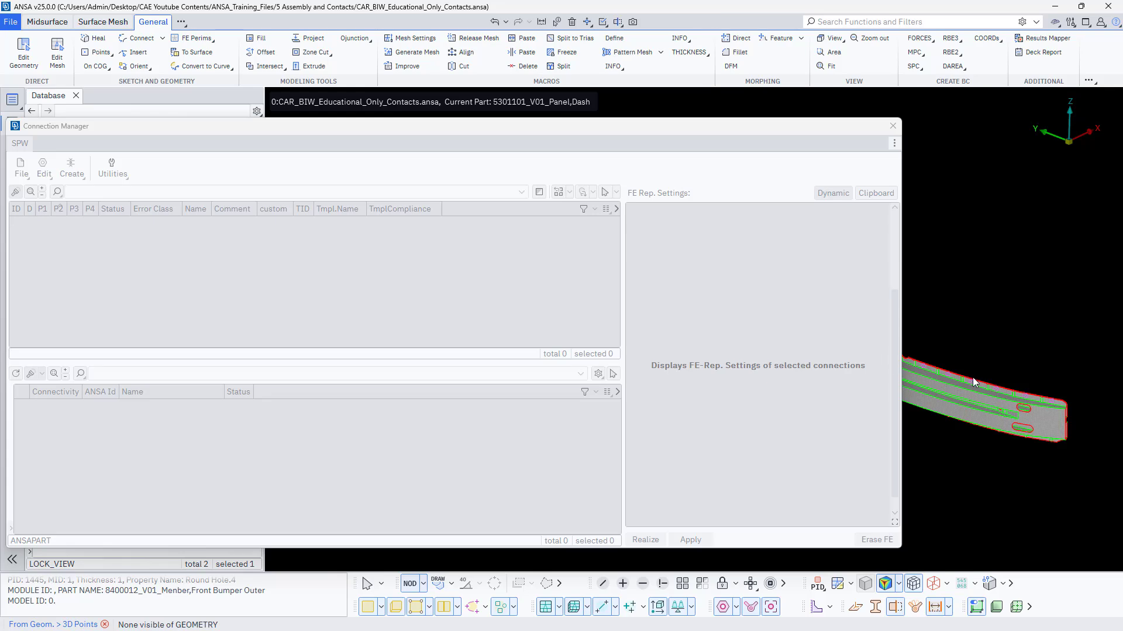
scroll(974, 380, up, 5)
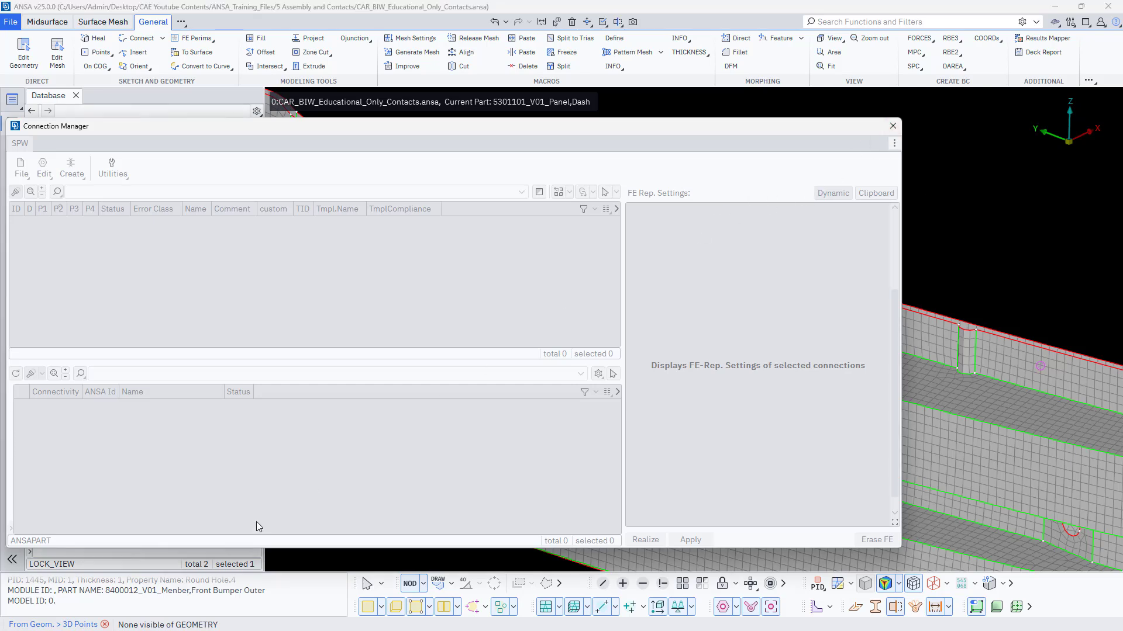
click(106, 625)
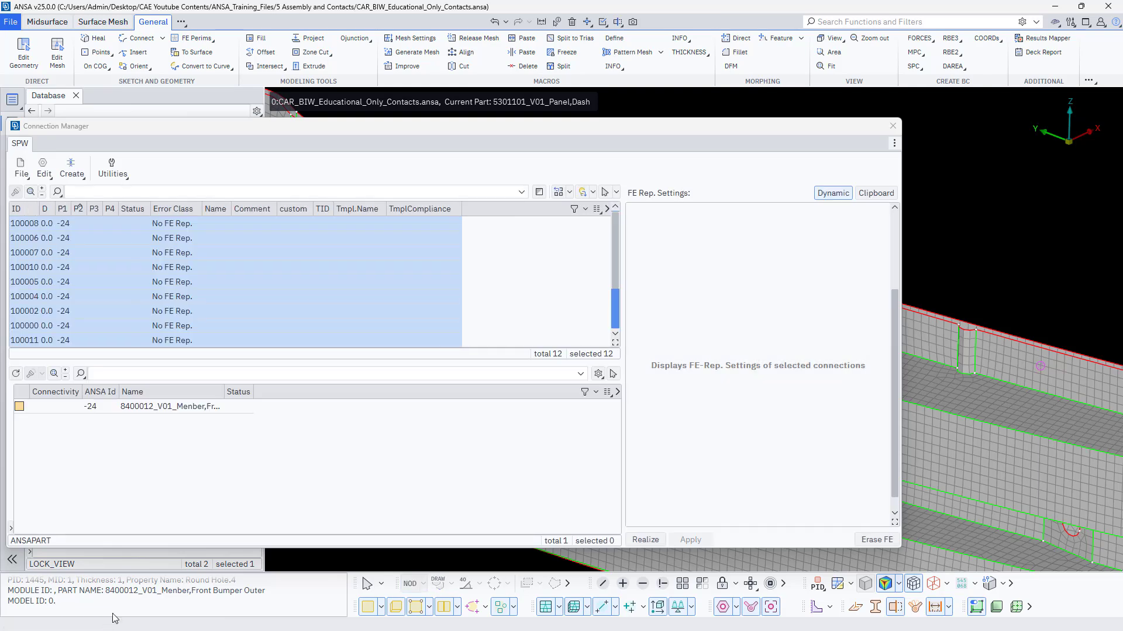
click(893, 126)
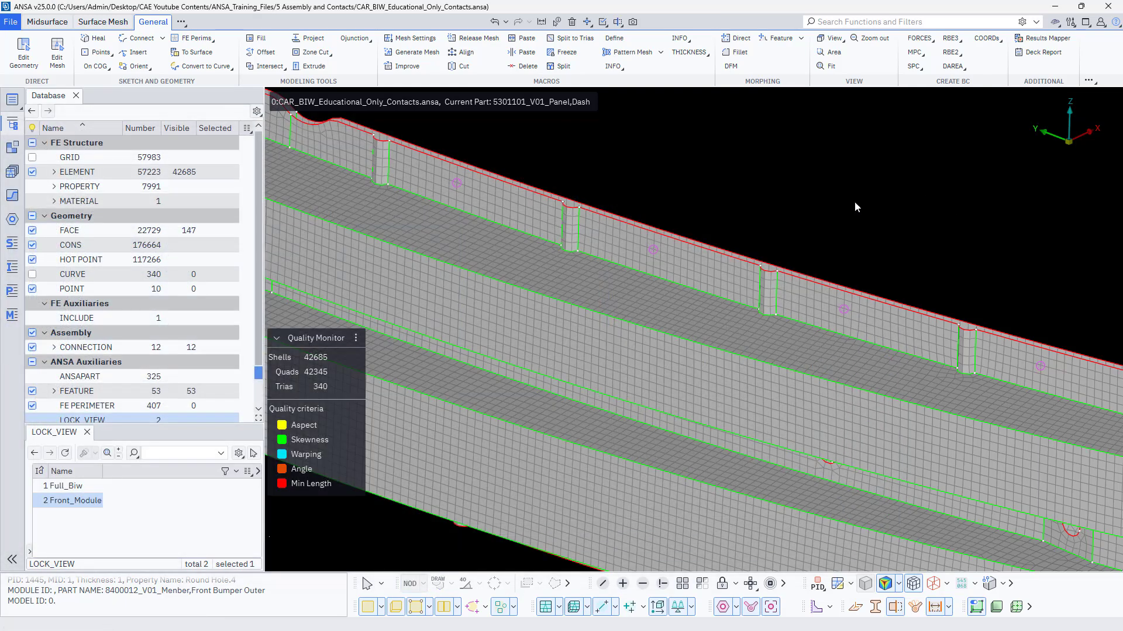
- Reopen the Connection Manager and examine the spotweld points on the upper flange up close from the front and from above
click(11, 221)
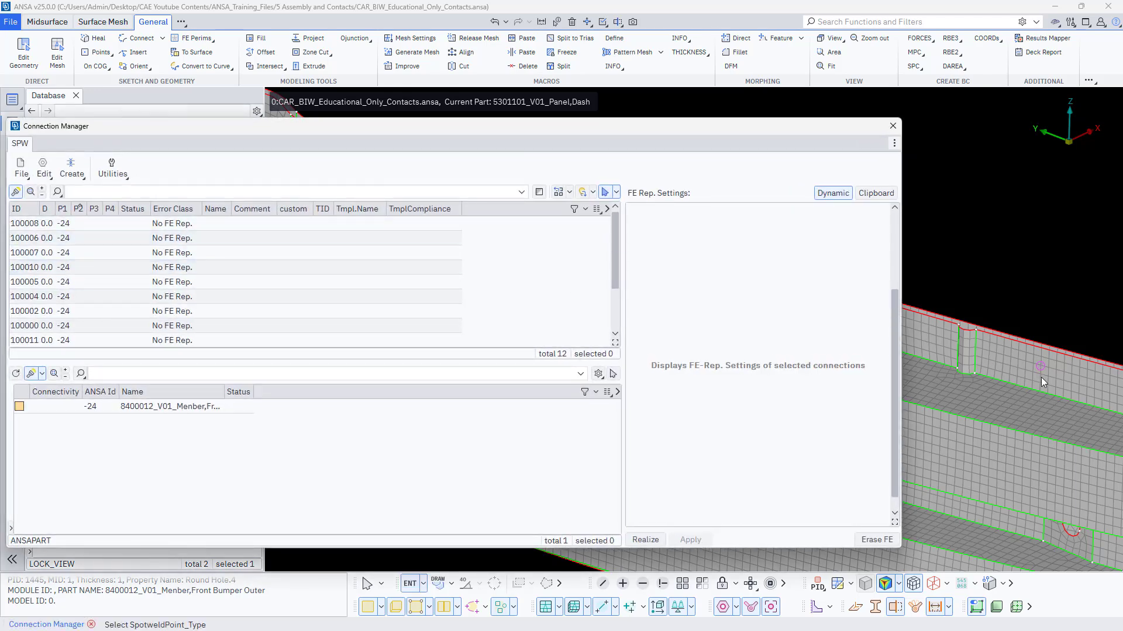
scroll(1041, 374, up, 3)
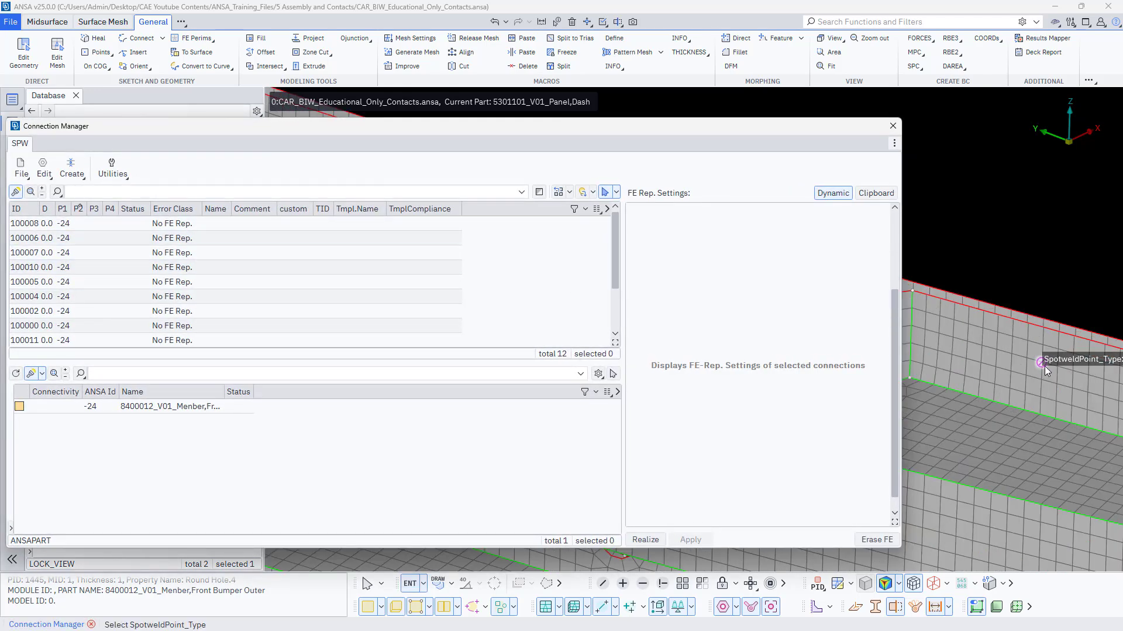
scroll(941, 351, up, 2)
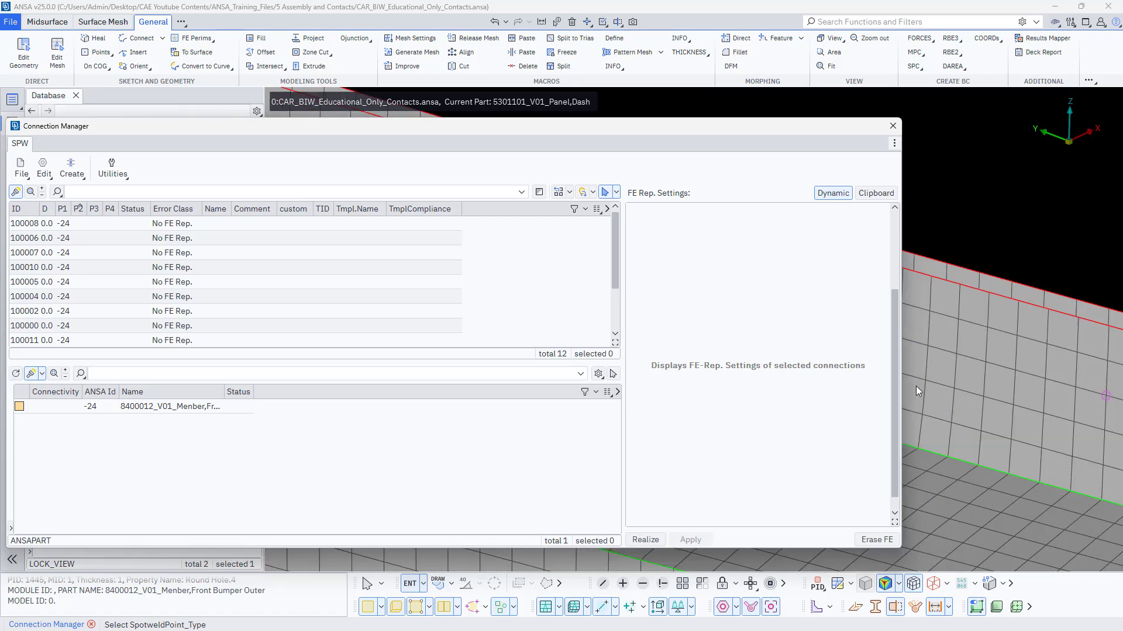
scroll(915, 385, down, 3)
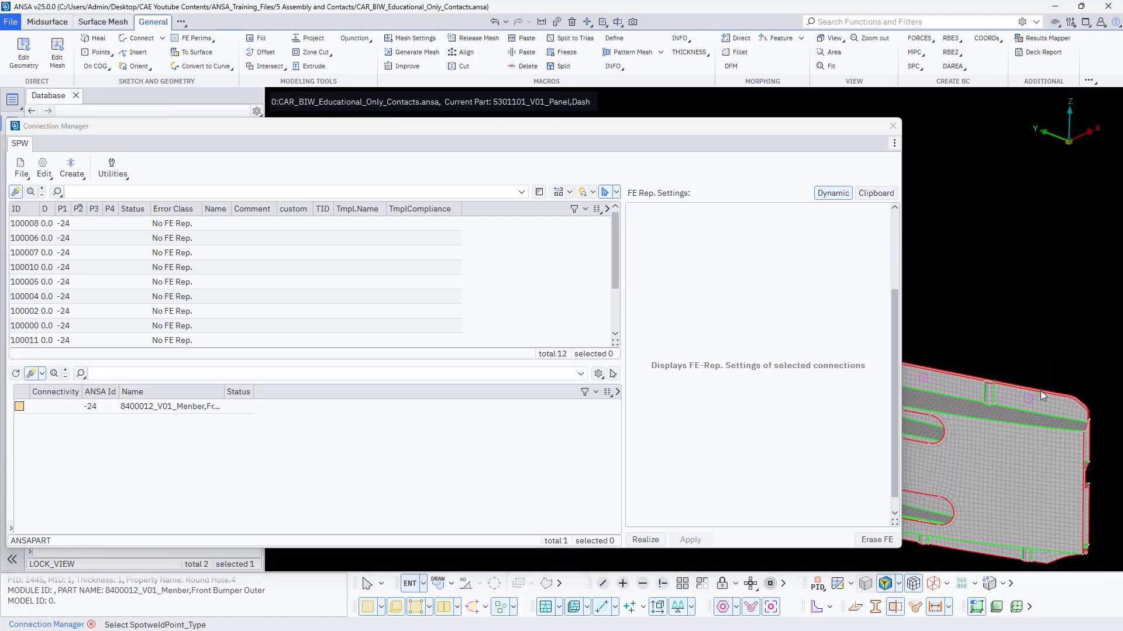
scroll(1040, 391, up, 4)
ctrl+drag(1024, 407, 1008, 461)
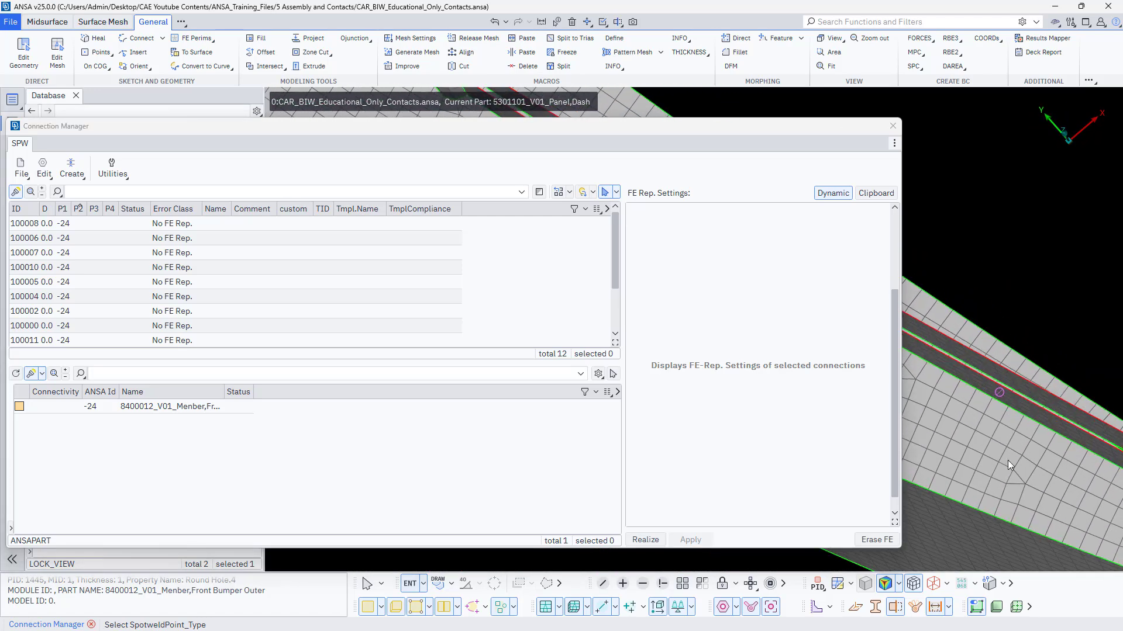
scroll(998, 397, up, 3)
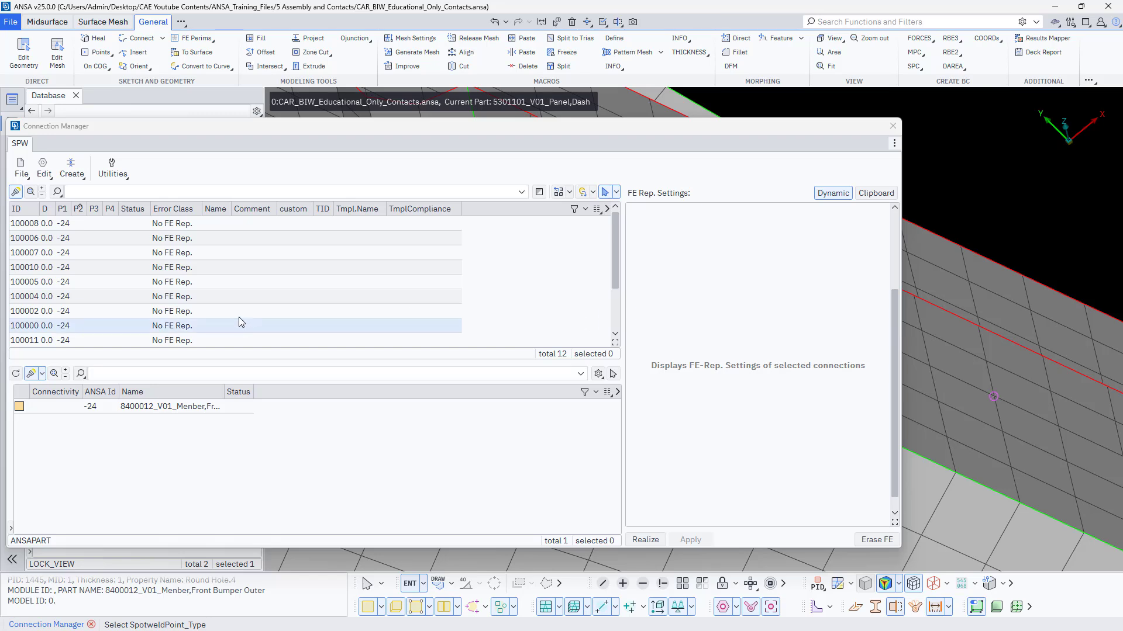
- Widen the D column and set the diameter D of all twelve spotweld connections to 10.8
click(84, 287)
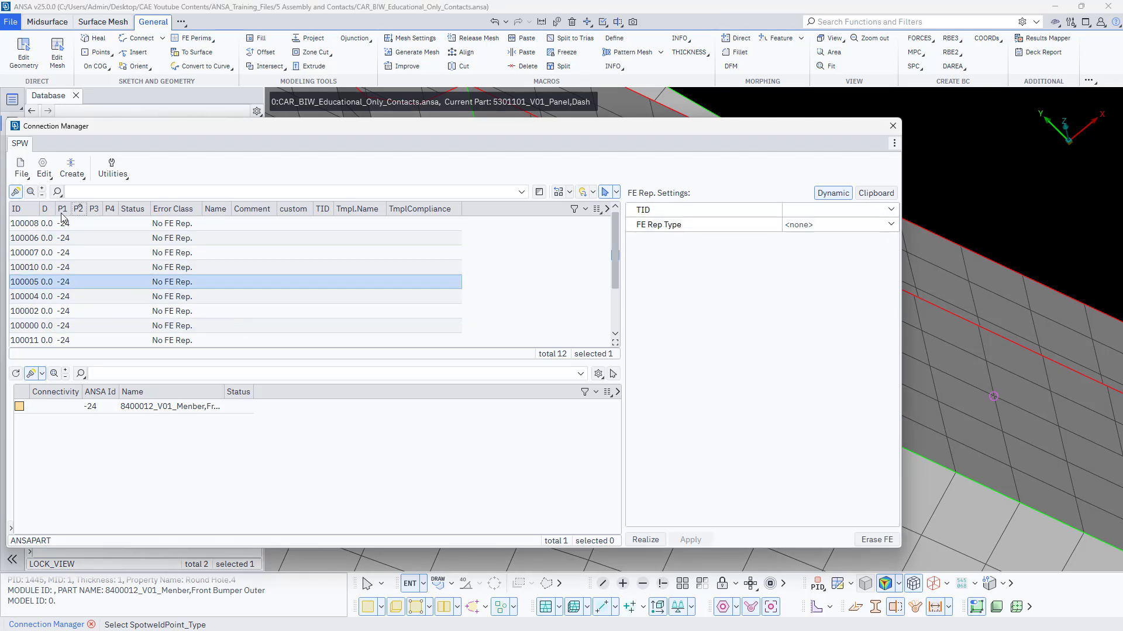
click(96, 252)
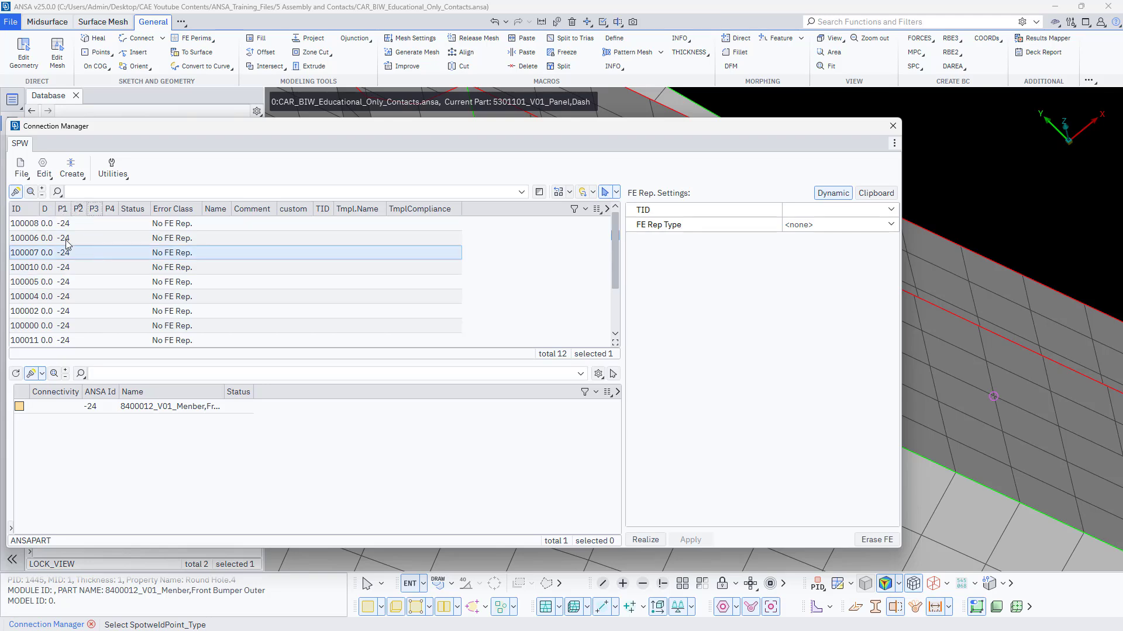
drag(55, 208, 92, 208)
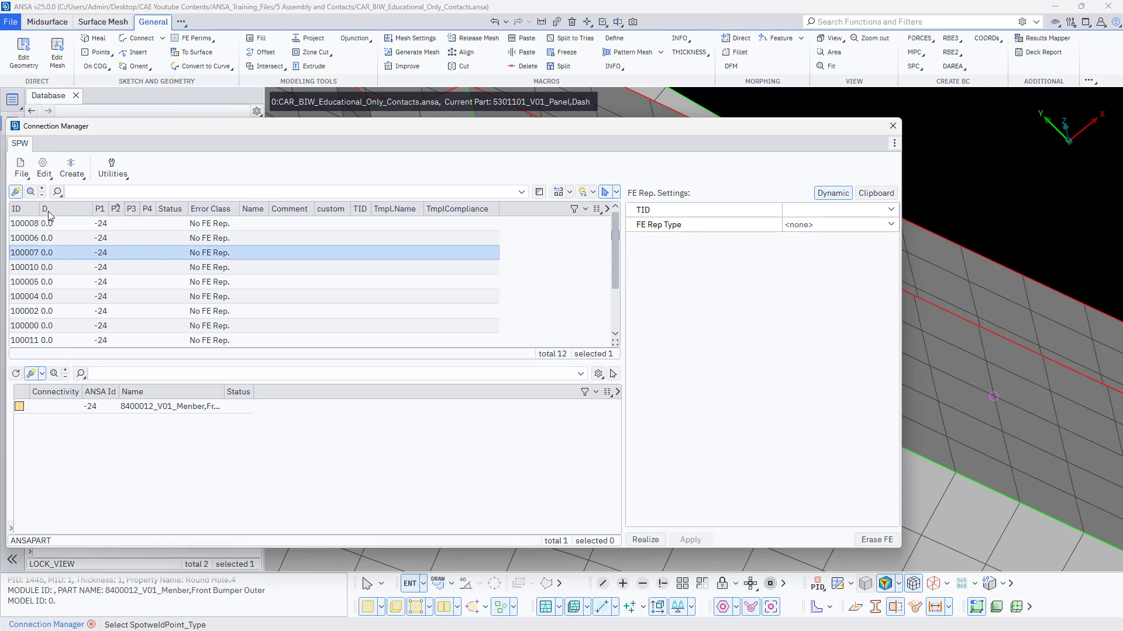
click(63, 237)
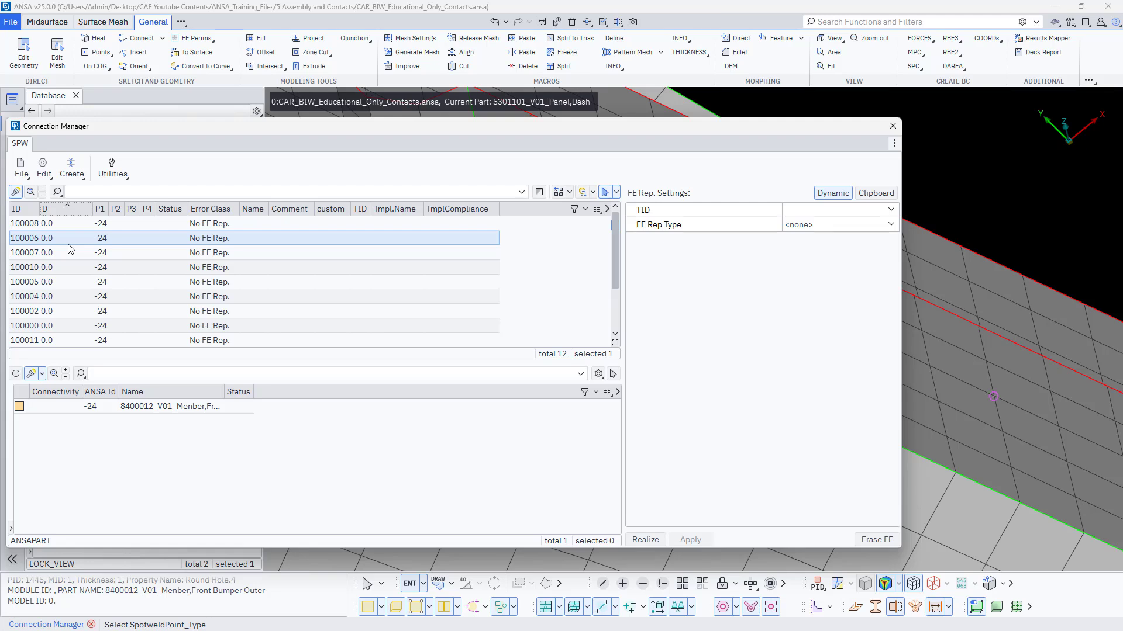
key(ctrl+a)
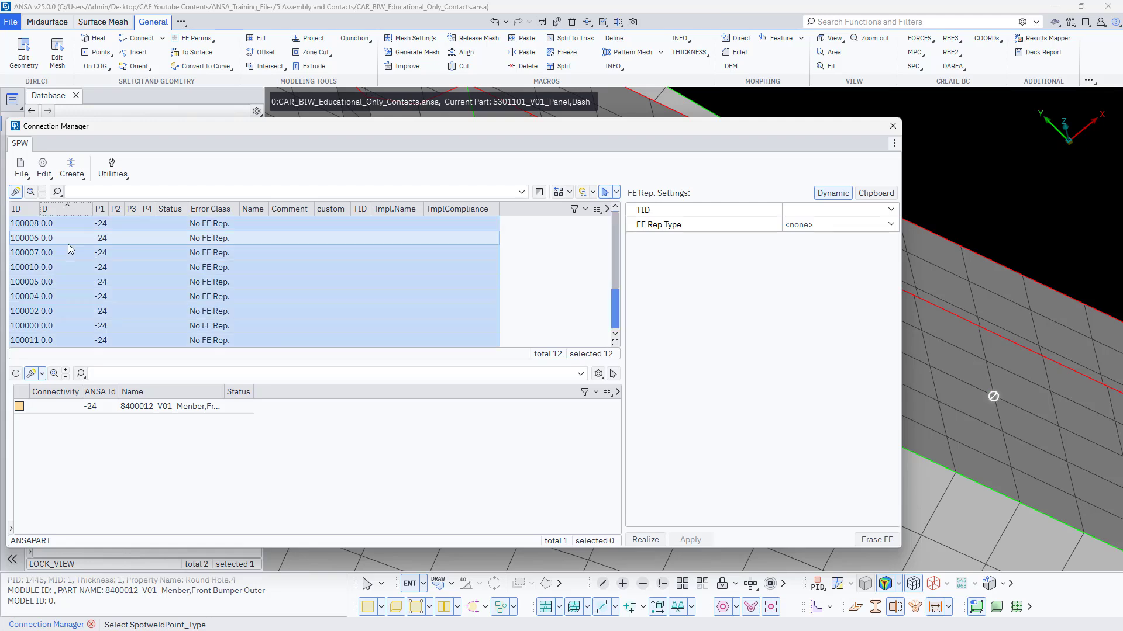
right_click(55, 210)
click(77, 225)
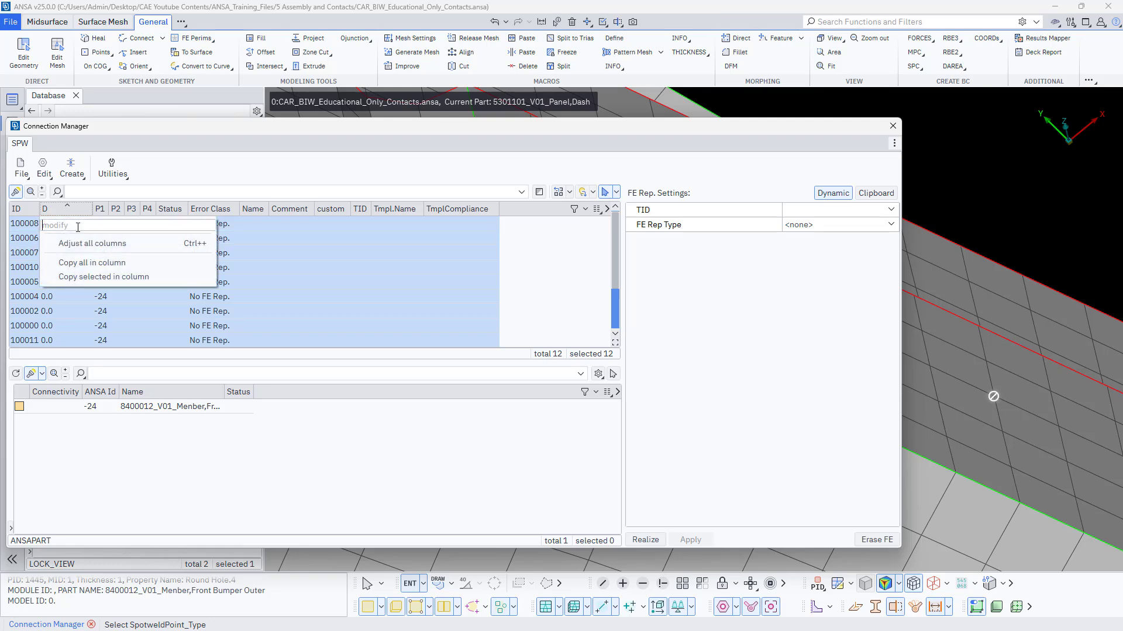
text(10.8)
key(Return)
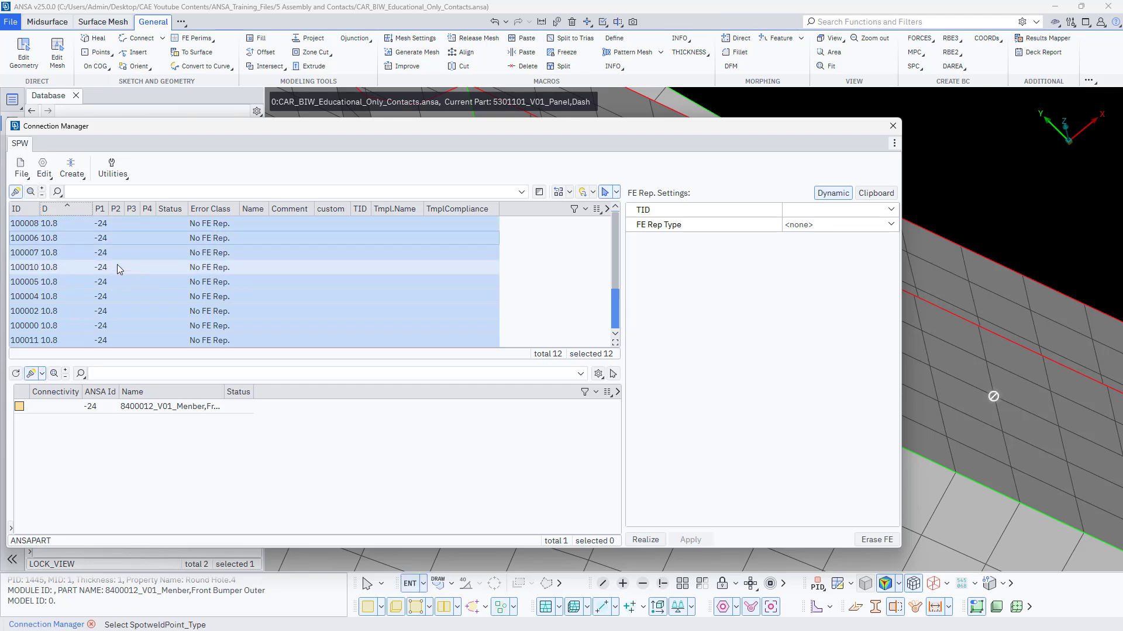
- Assign shell property #1446, picked from the mesh, as P2 for all twelve spotweld connections, and widen the P2 column
right_click(120, 209)
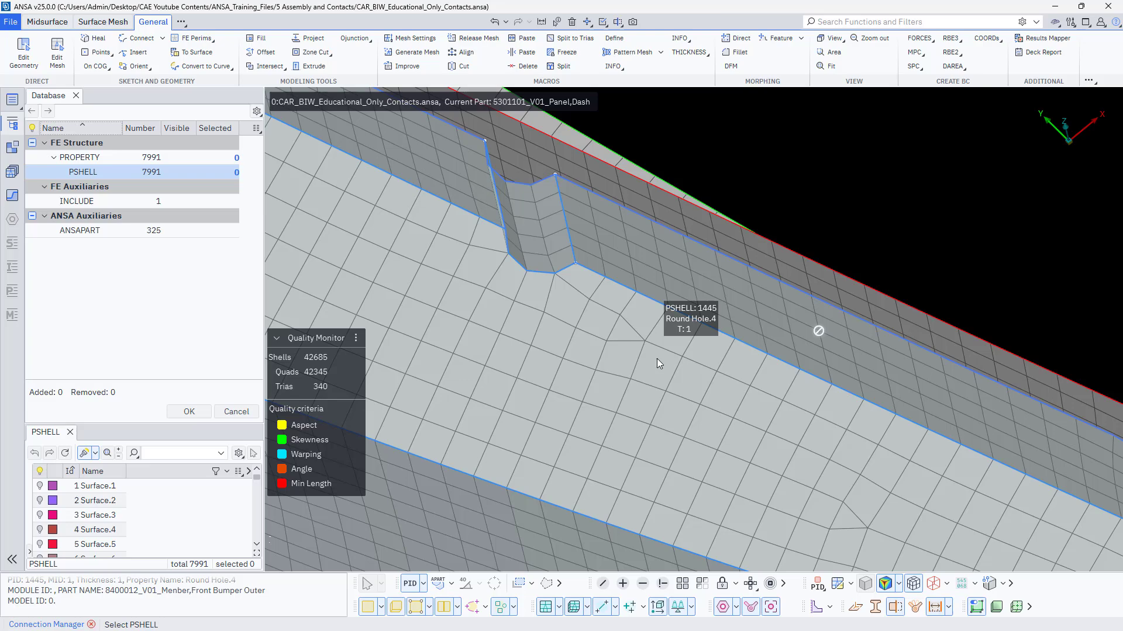
click(658, 359)
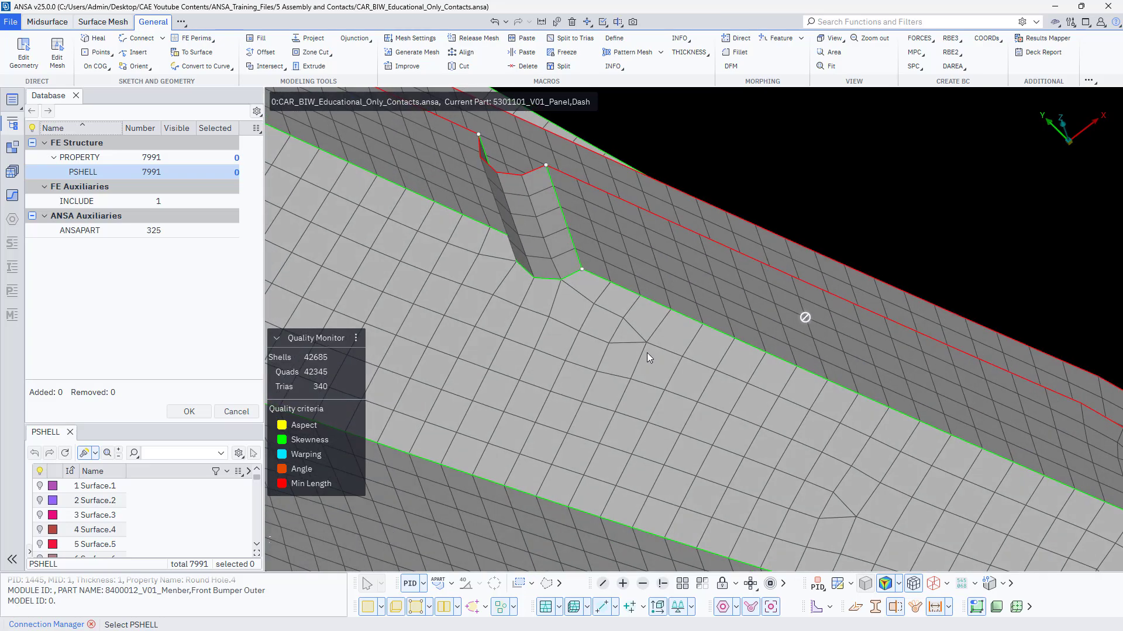
ctrl+drag(647, 353, 690, 242)
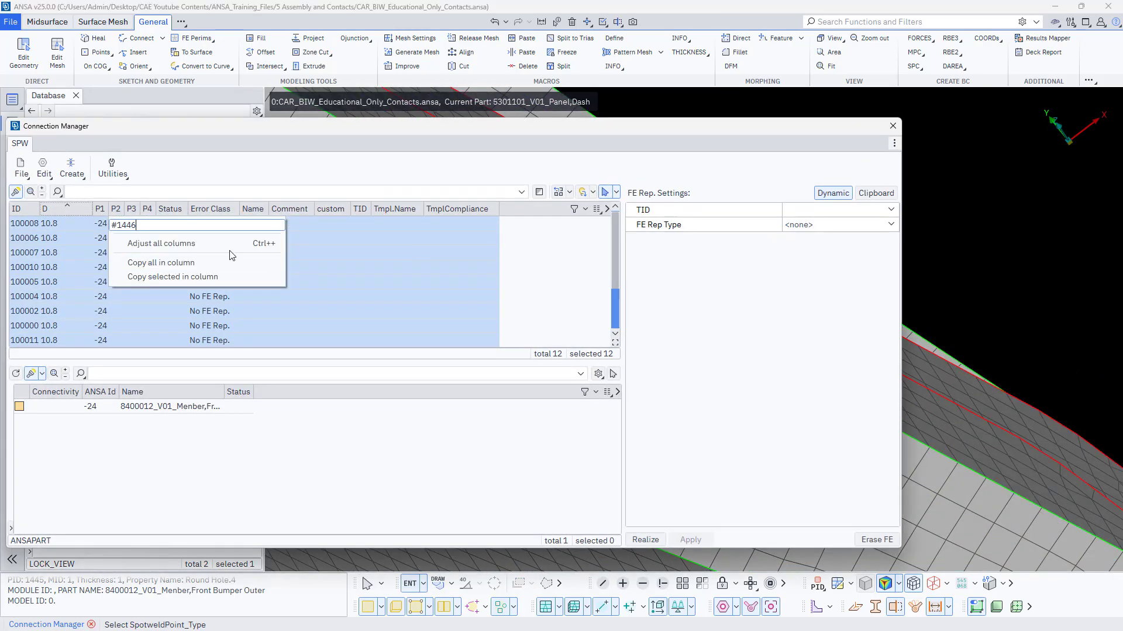
key(Return)
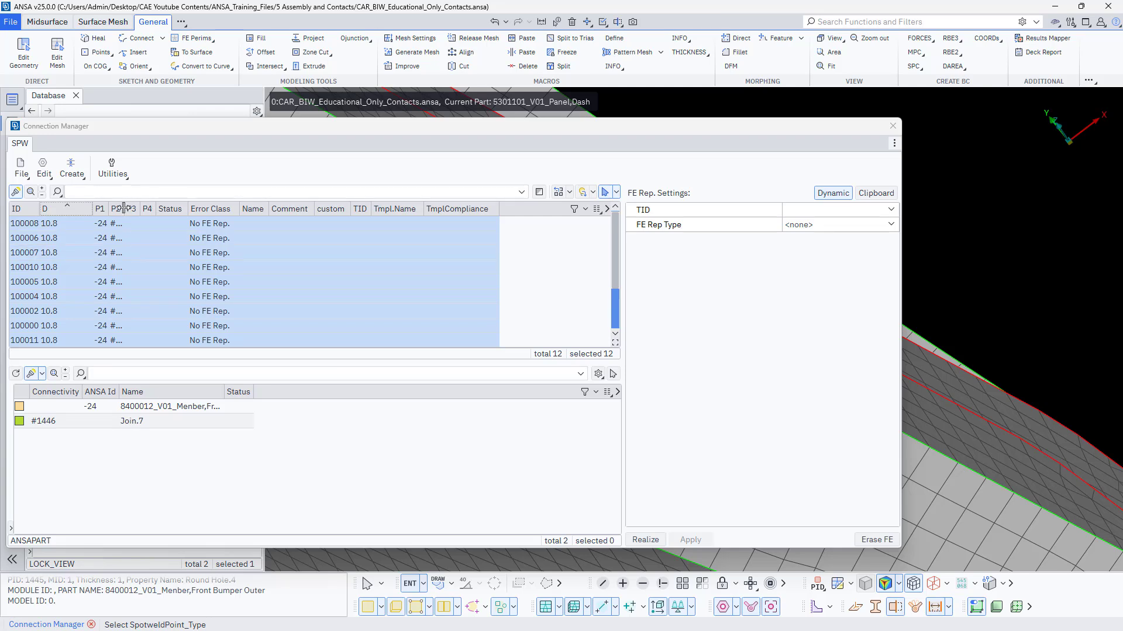
drag(125, 209, 163, 208)
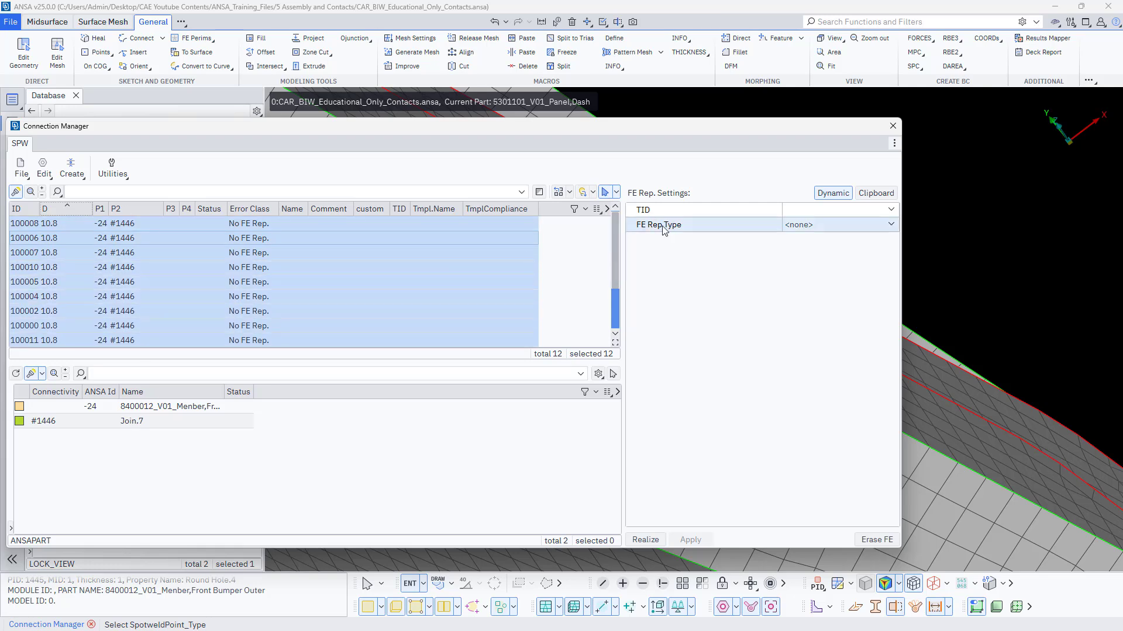
- Reselect all twelve spotweld connections in the connection list
click(283, 269)
click(303, 295)
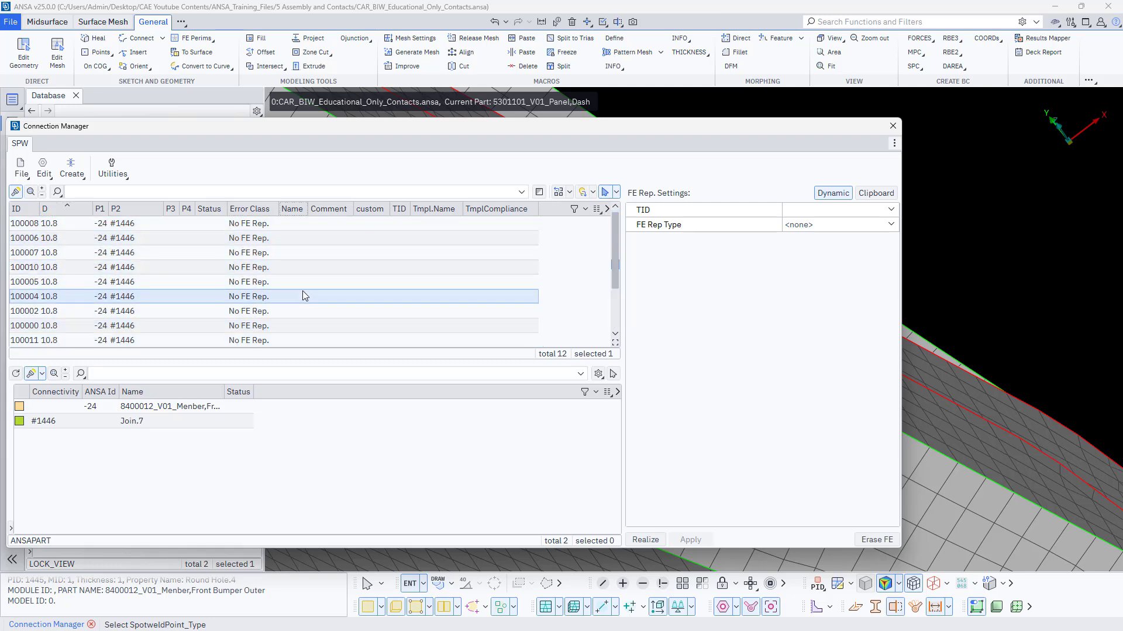
key(ctrl+a)
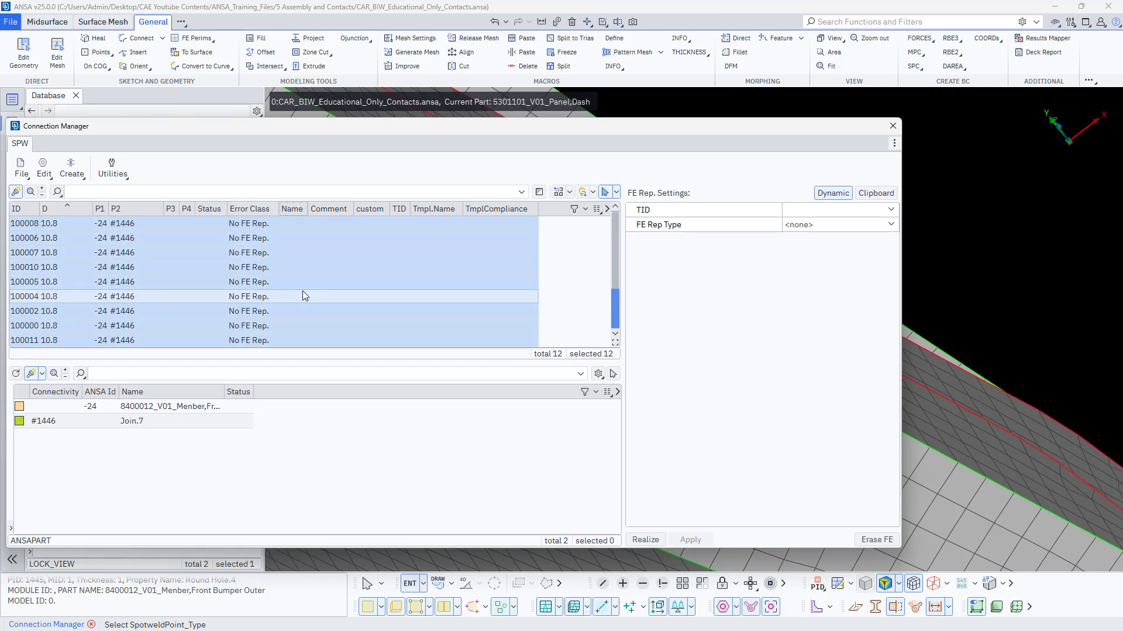
- Review the Clipboard FE representation settings for RBE3-HEXA-RBE3, and return to the Dynamic settings
click(820, 225)
click(772, 234)
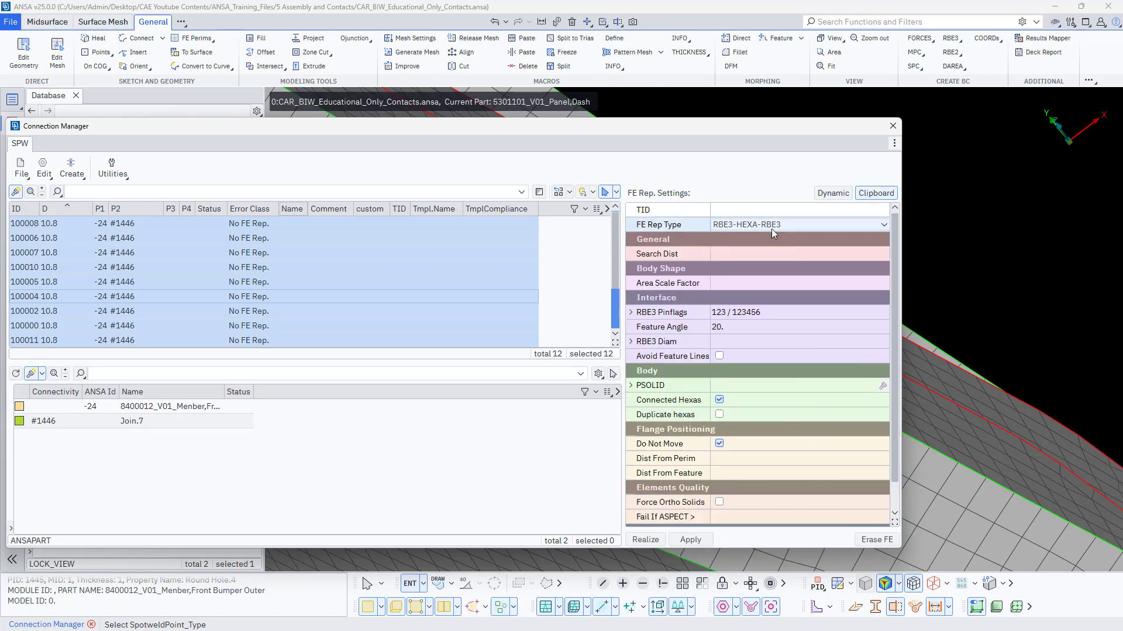
scroll(769, 444, down, 1)
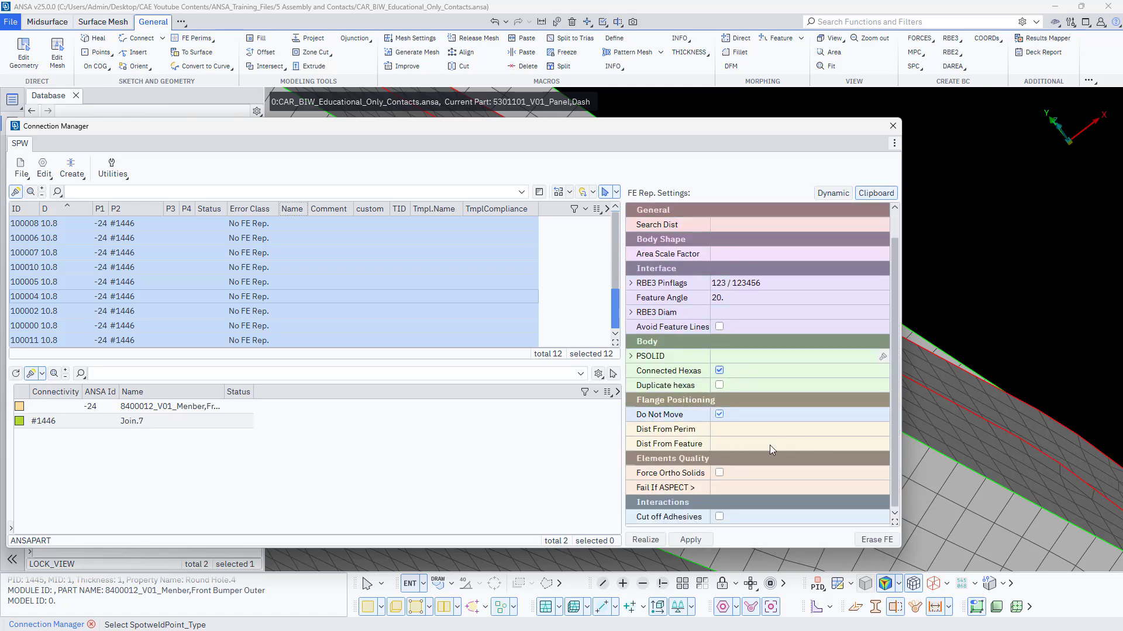
scroll(769, 444, up, 2)
click(833, 193)
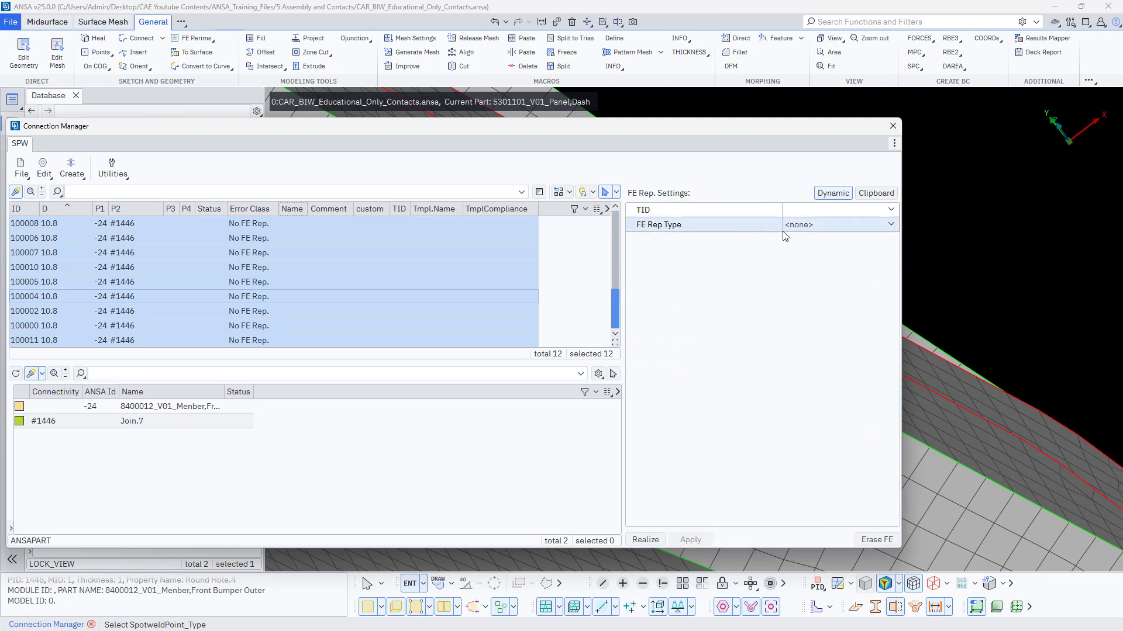
- Set the FE Rep Type of all twelve selected spotweld connections to RBE3-HEXA-RBE3 and check the choice among the available types
click(816, 225)
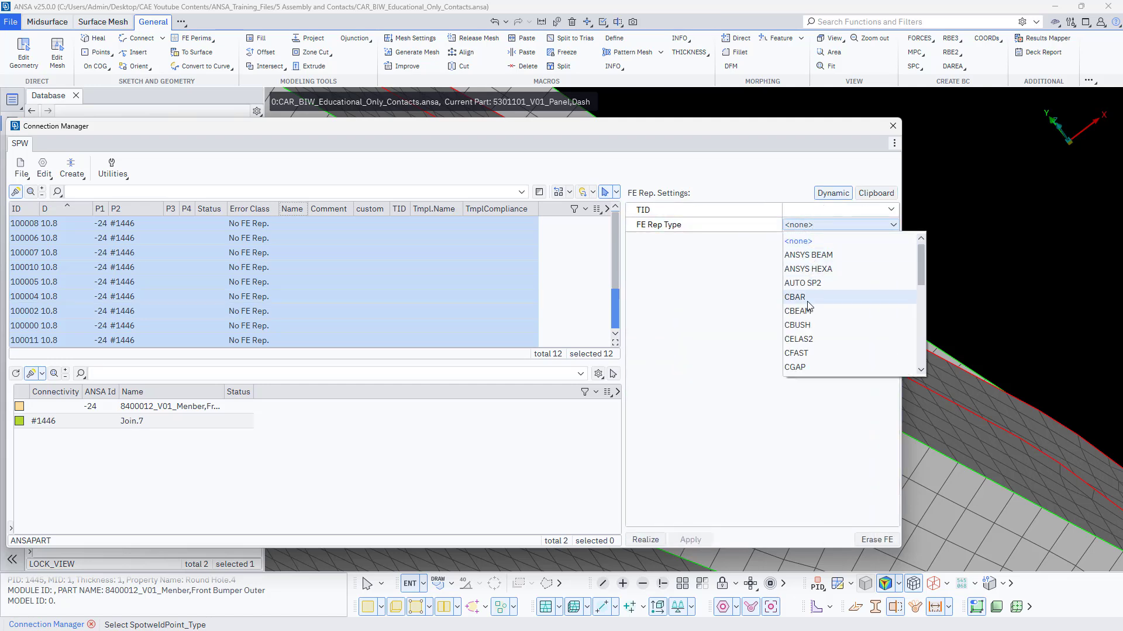
scroll(809, 305, down, 10)
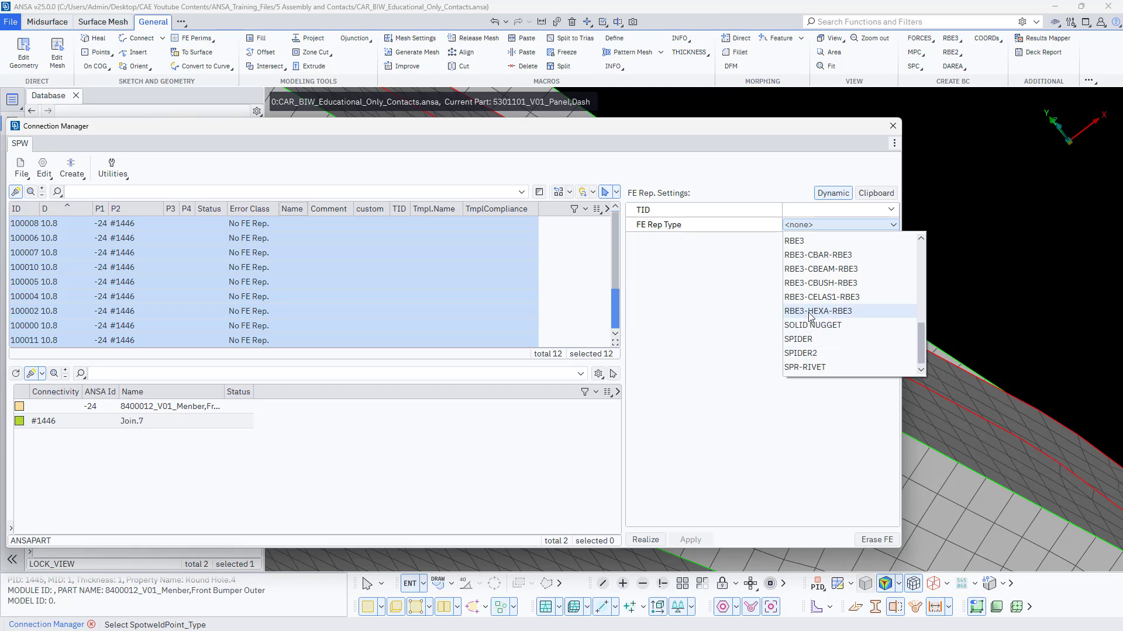
click(820, 313)
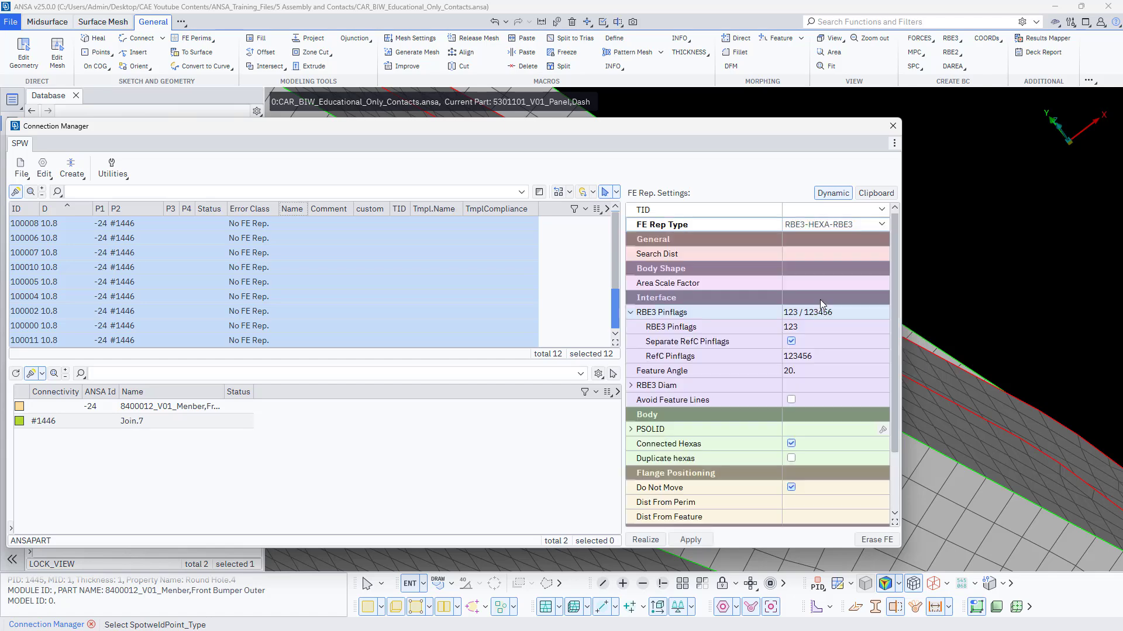
click(830, 230)
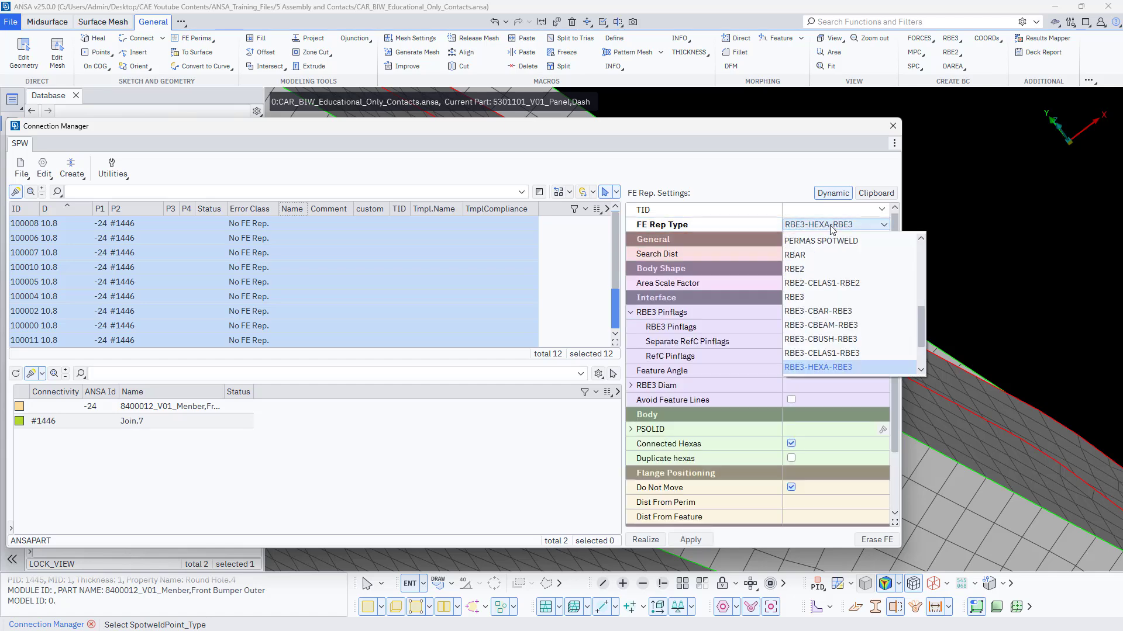
- Set the selected spot welds' FE representation type to RBE3-HEXA-RBE3 and assign PSOLID 10001
click(829, 366)
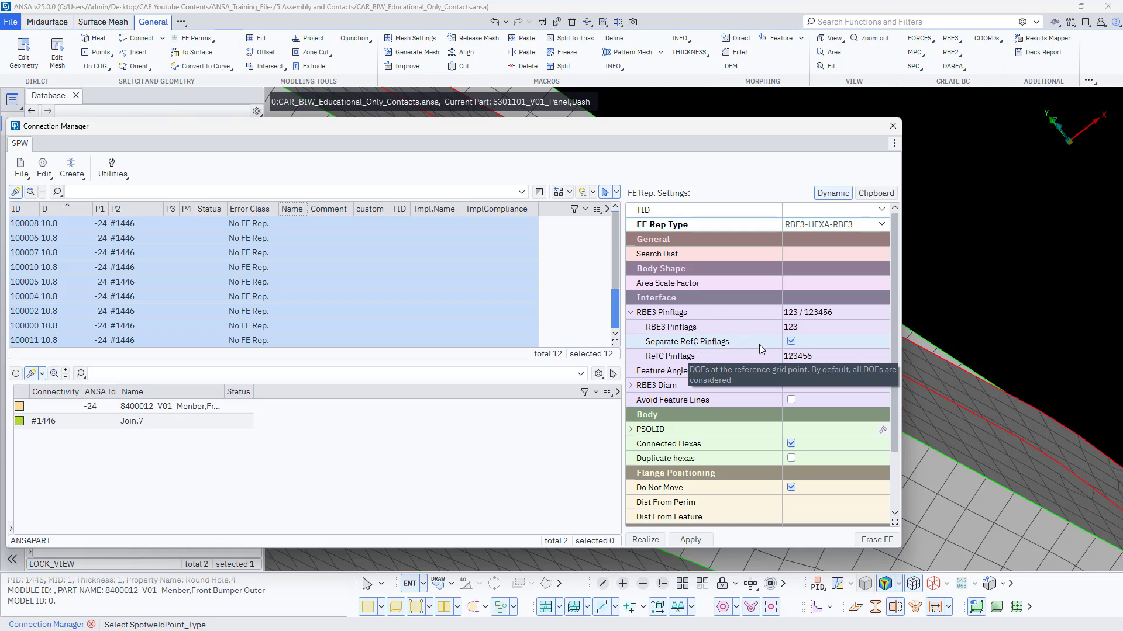
click(631, 386)
click(631, 386)
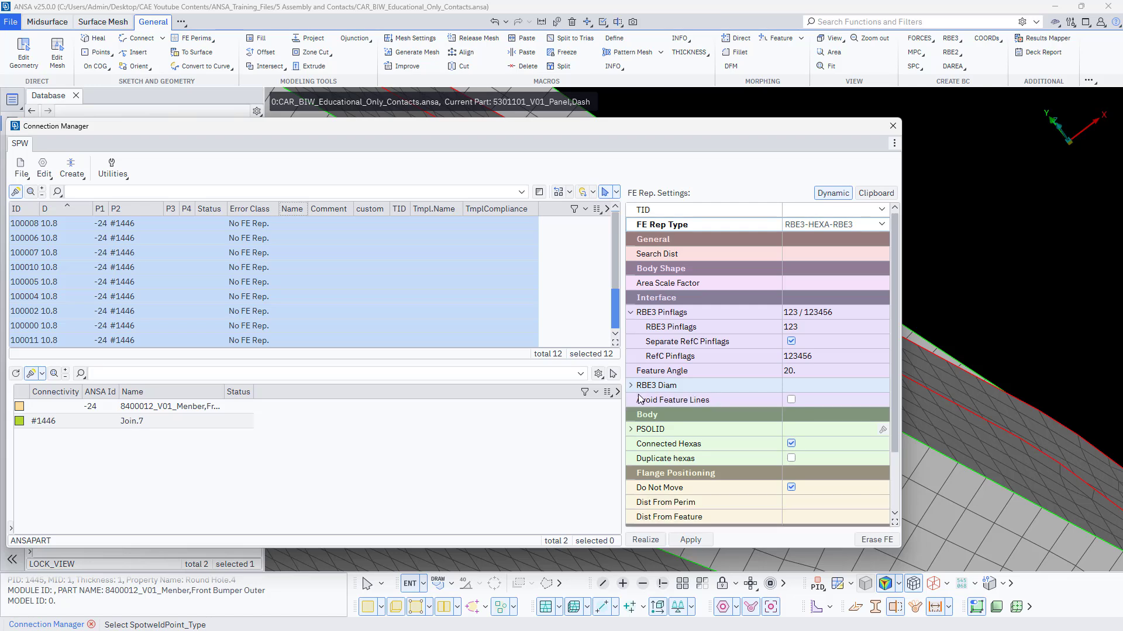
click(631, 430)
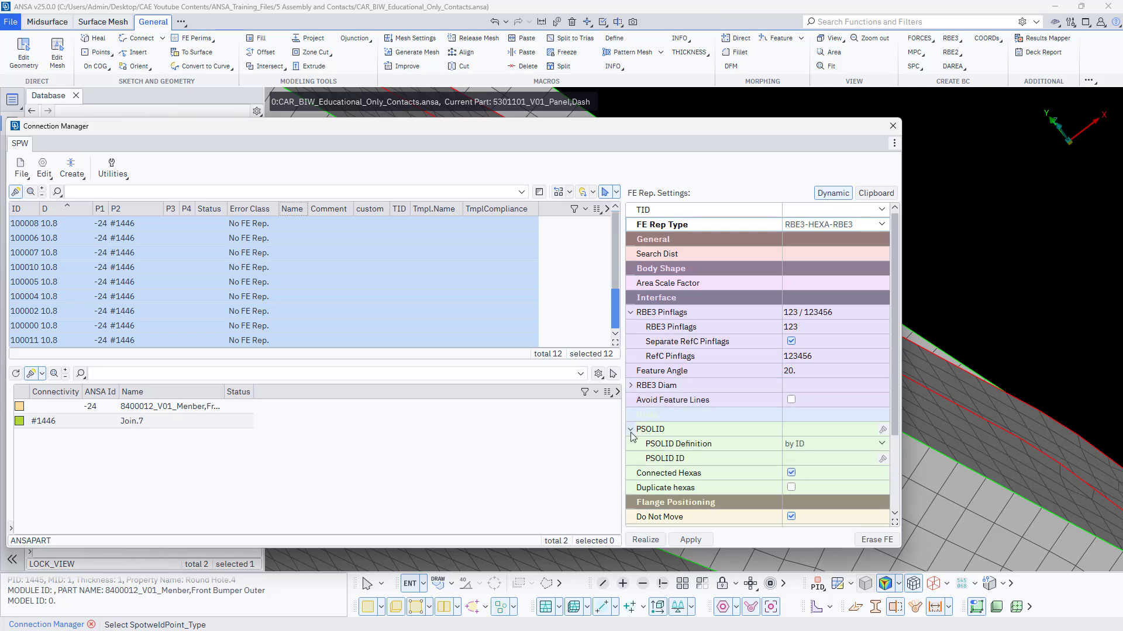
click(631, 430)
click(819, 431)
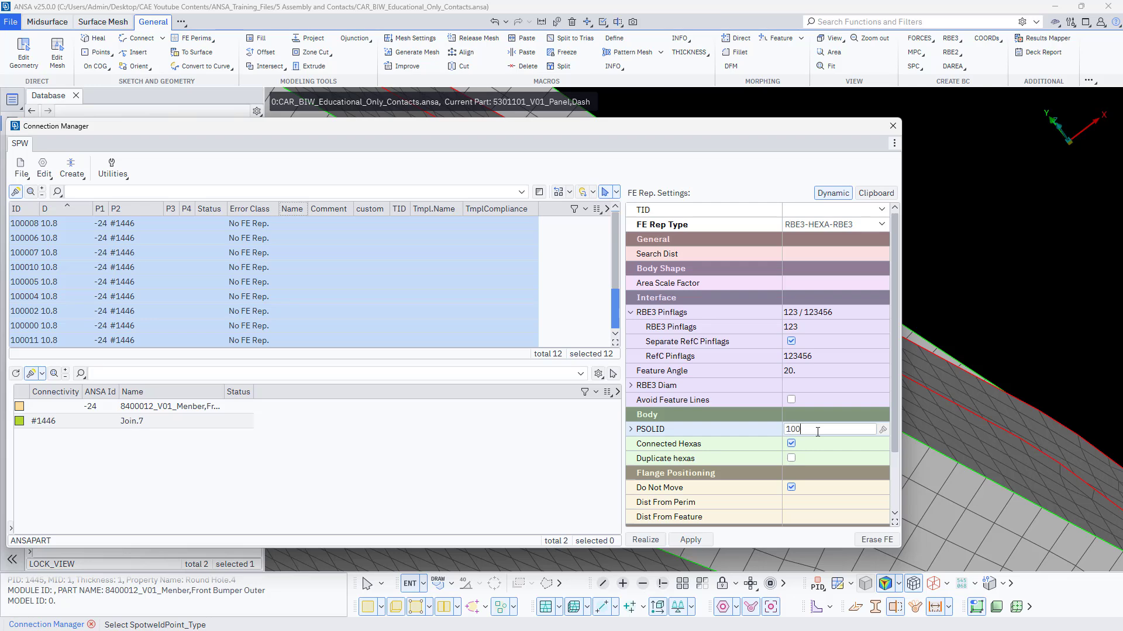
click(820, 431)
- Enable duplicate hexas, with the second hexa's target diameter defined by the expression 0.5*D
click(792, 460)
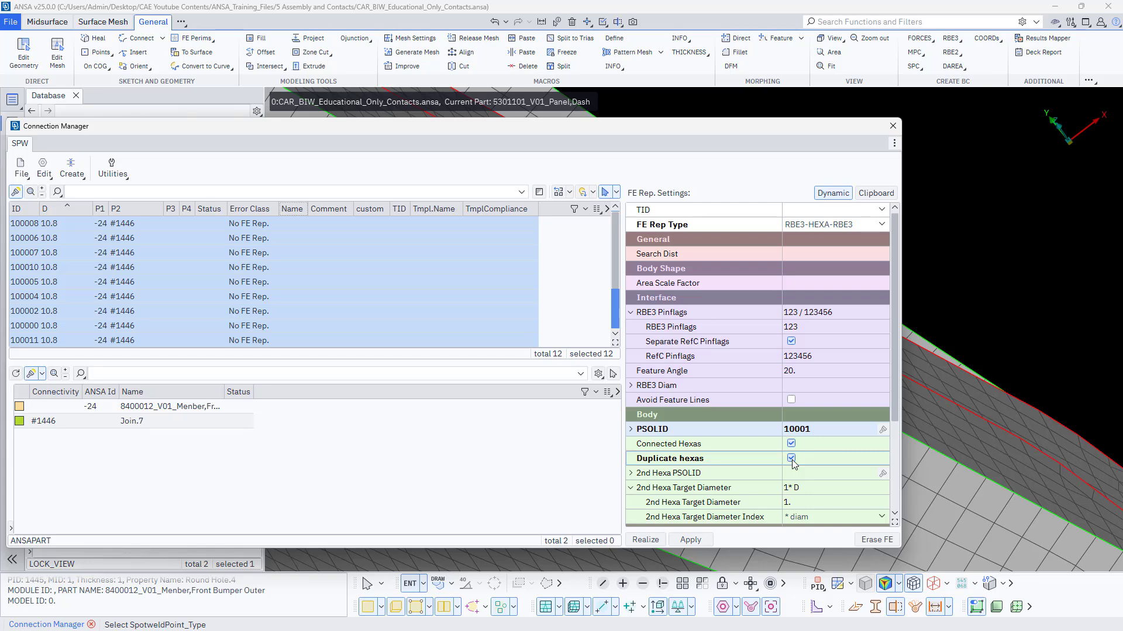
scroll(1003, 418, down, 3)
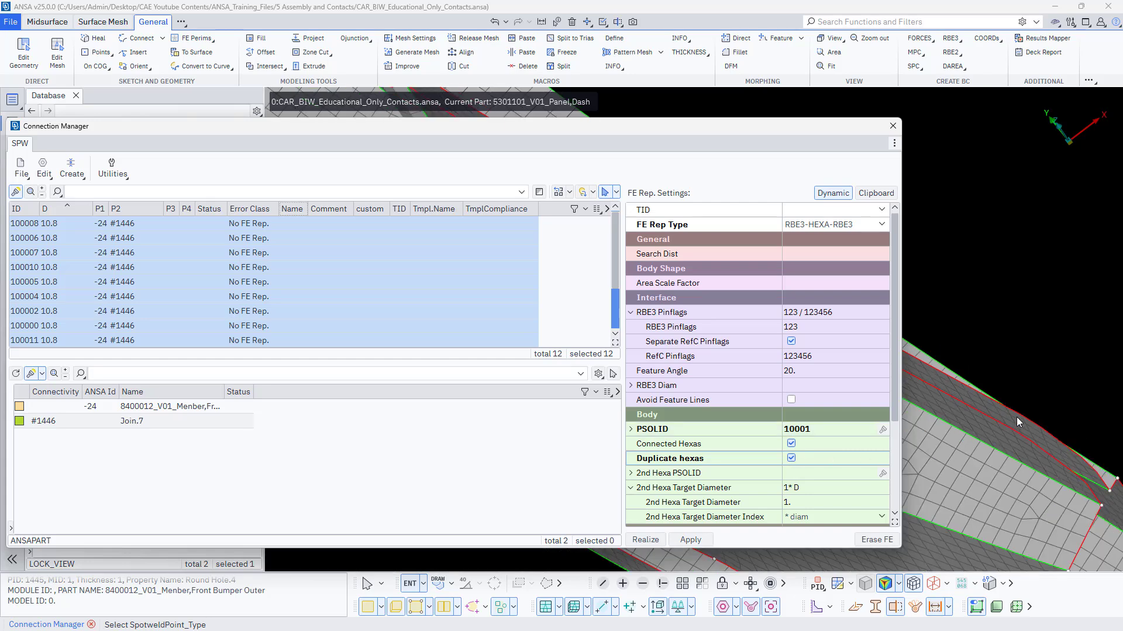
scroll(1017, 418, down, 2)
scroll(946, 390, up, 4)
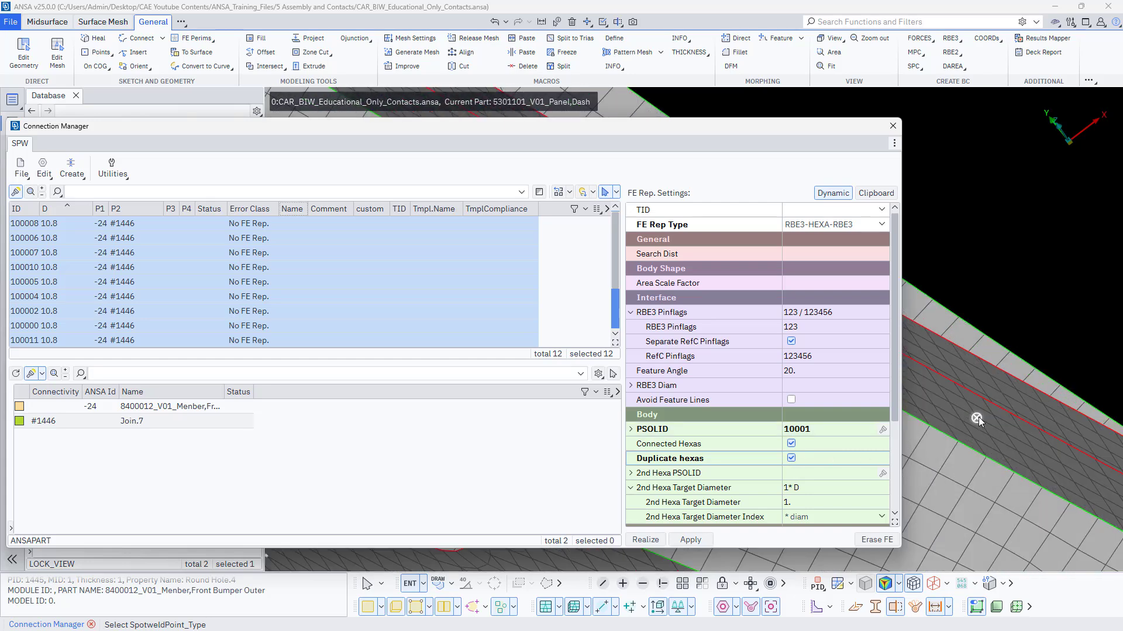
scroll(984, 390, up, 2)
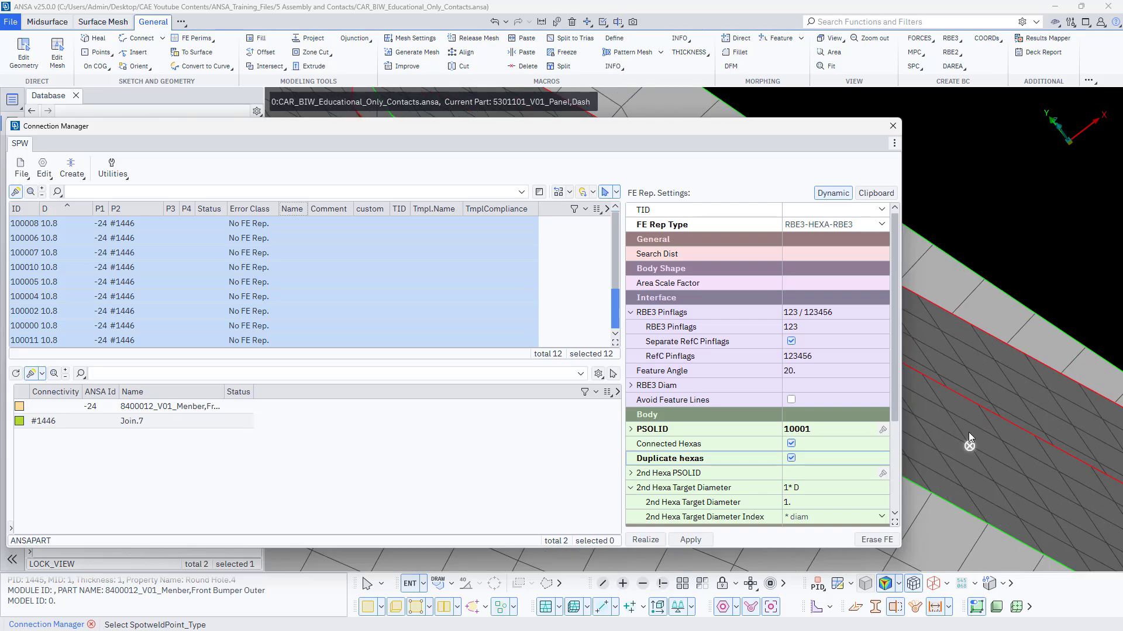
scroll(781, 471, down, 1)
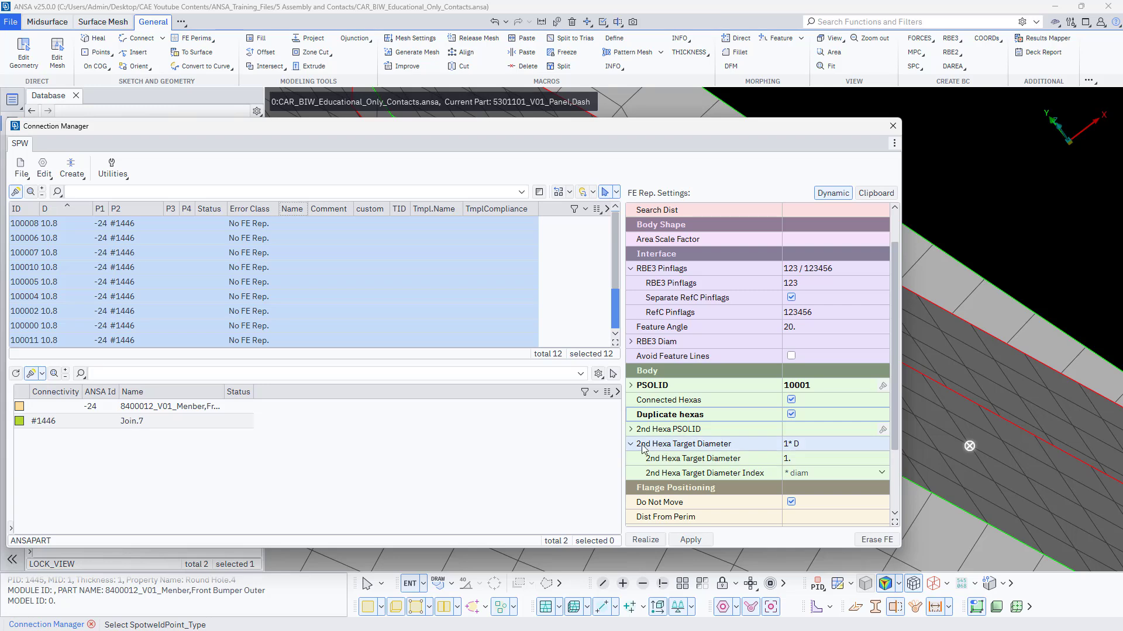
double_click(792, 460)
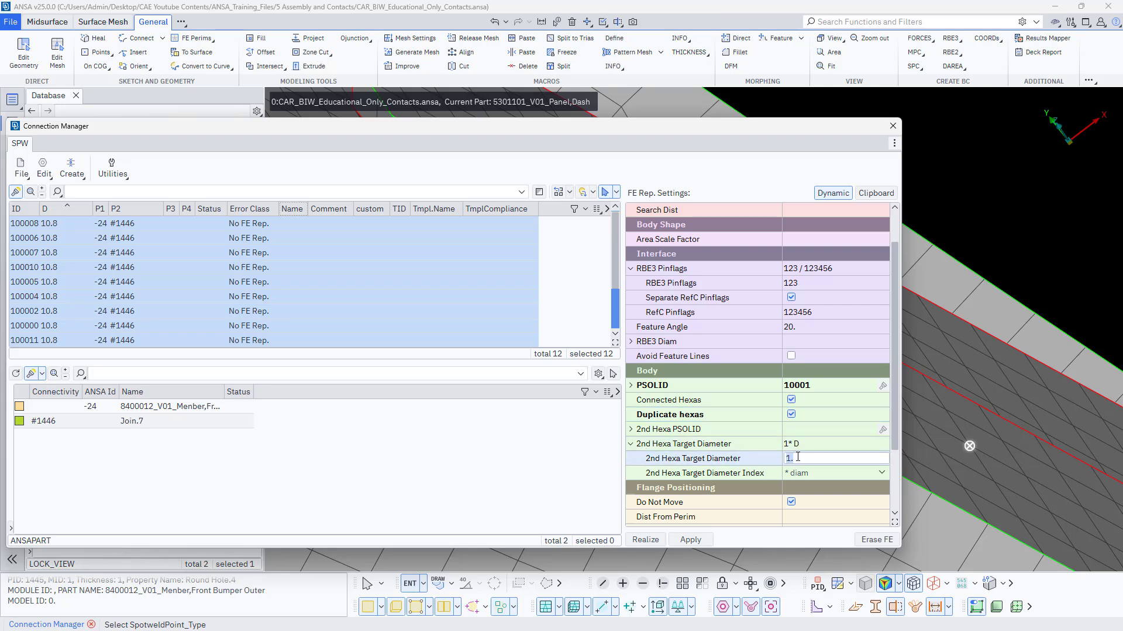
click(814, 477)
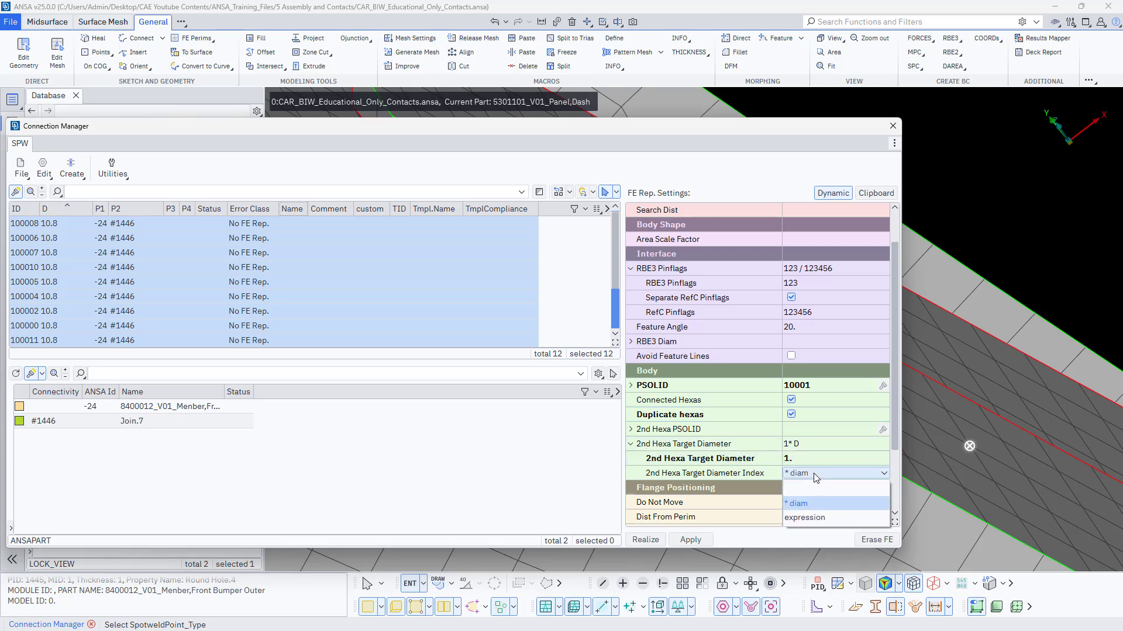
click(805, 505)
double_click(801, 459)
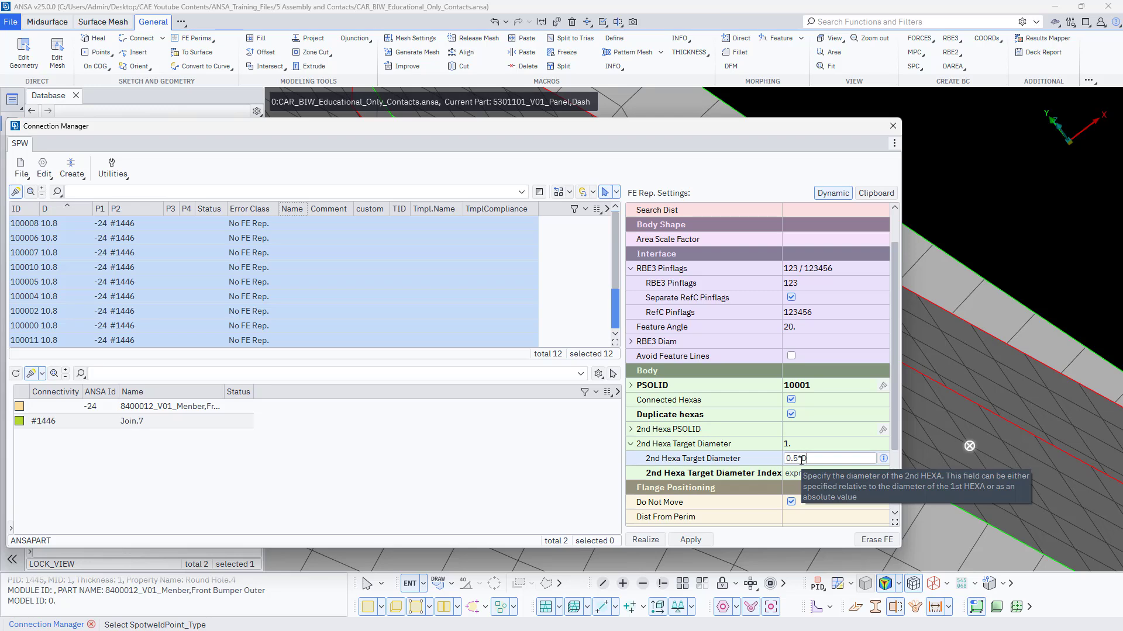
key(Return)
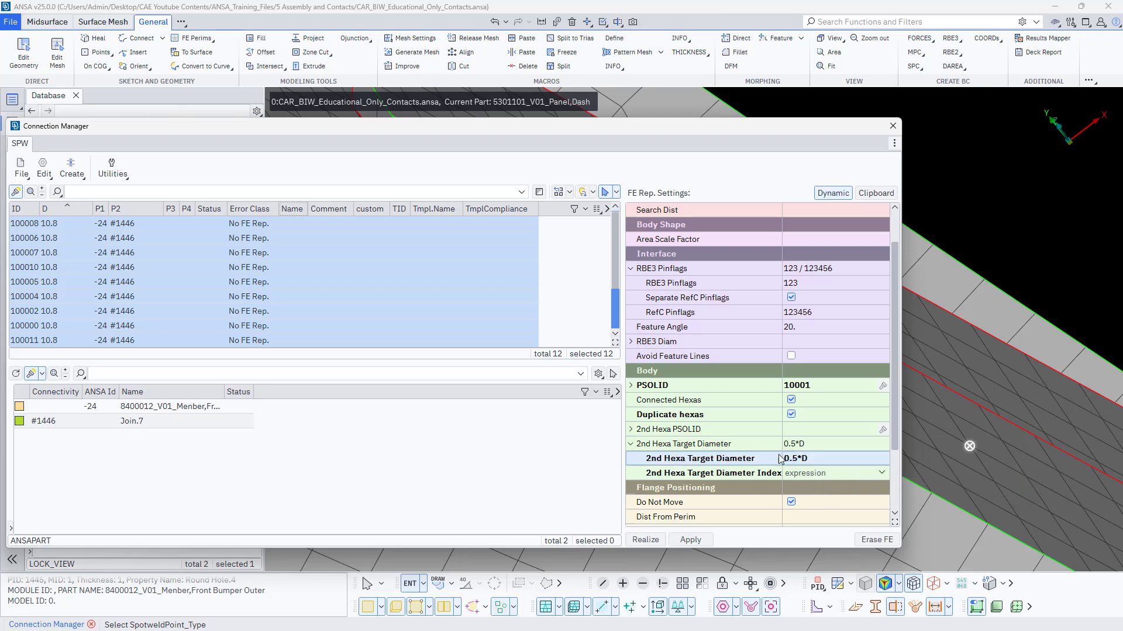
- Turn off Do Not Move under flange positioning and realize the selected spot weld connections
click(743, 448)
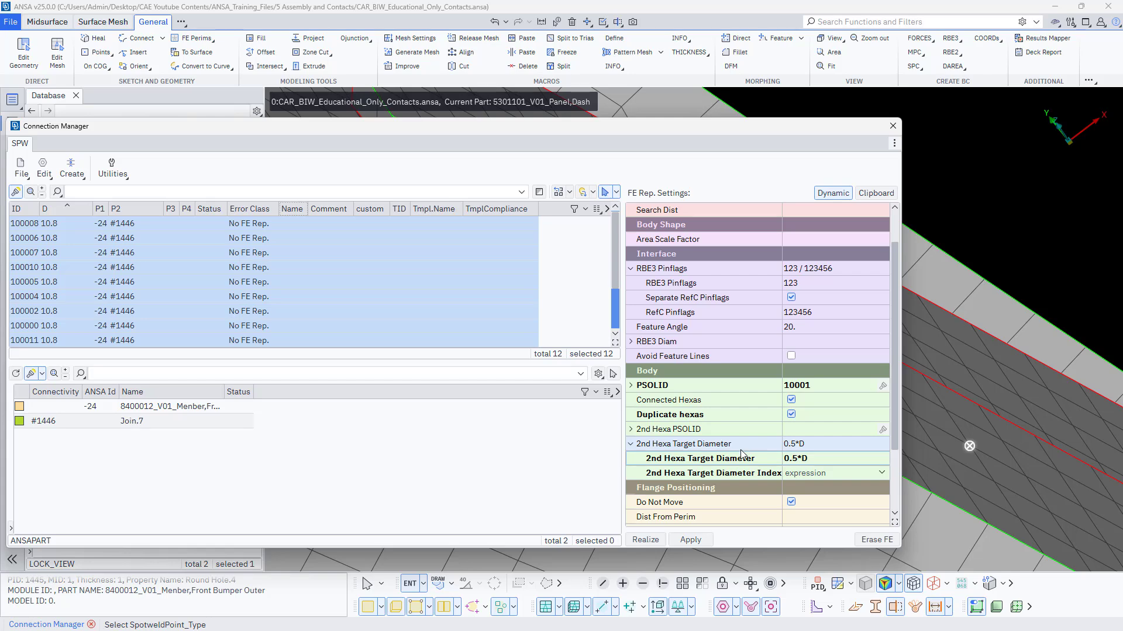
click(719, 493)
scroll(721, 497, down, 2)
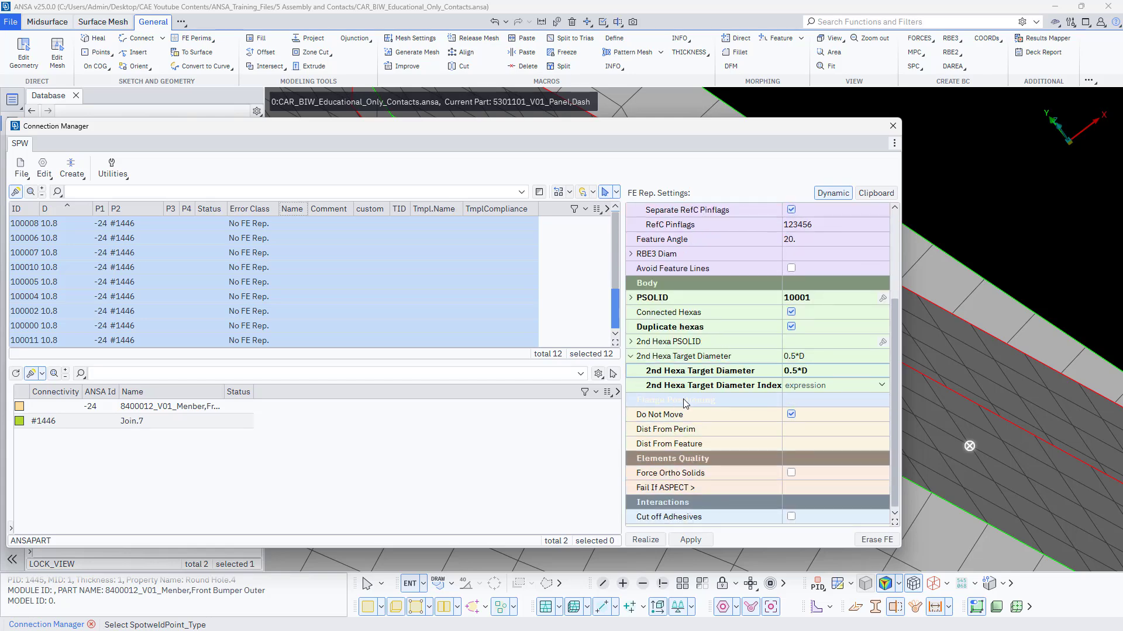
mouse_move(792, 415)
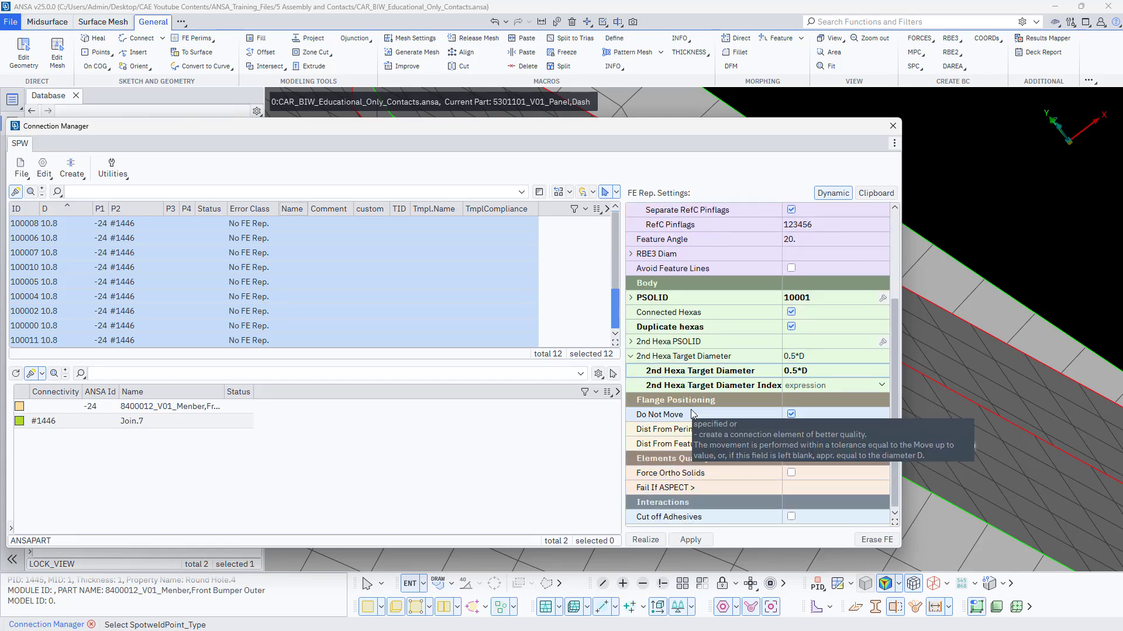
click(791, 414)
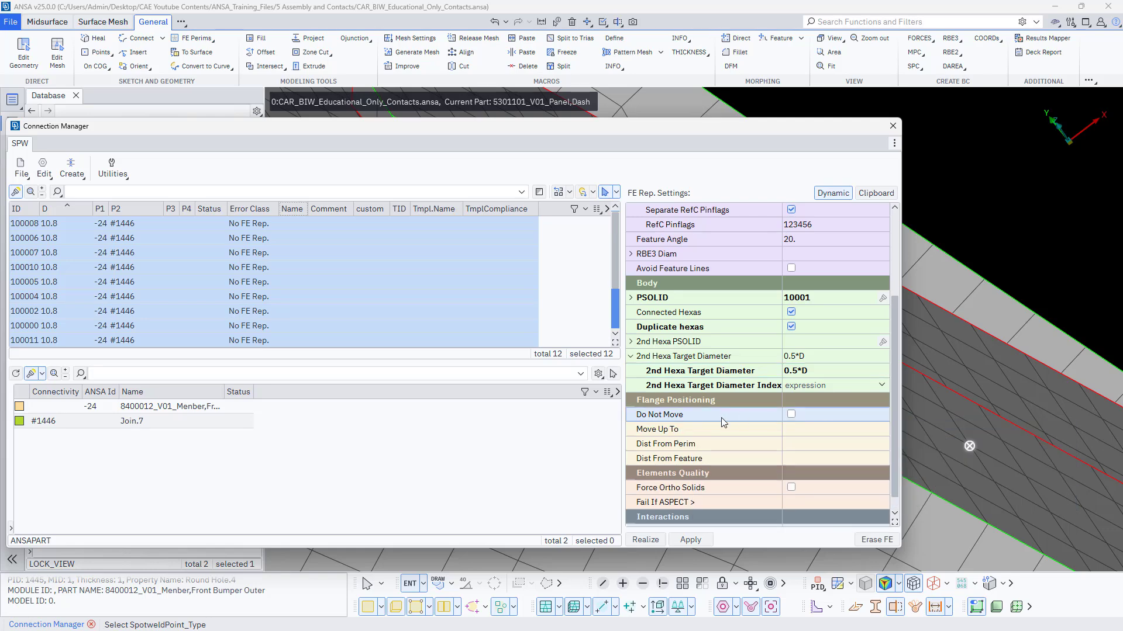
mouse_move(722, 418)
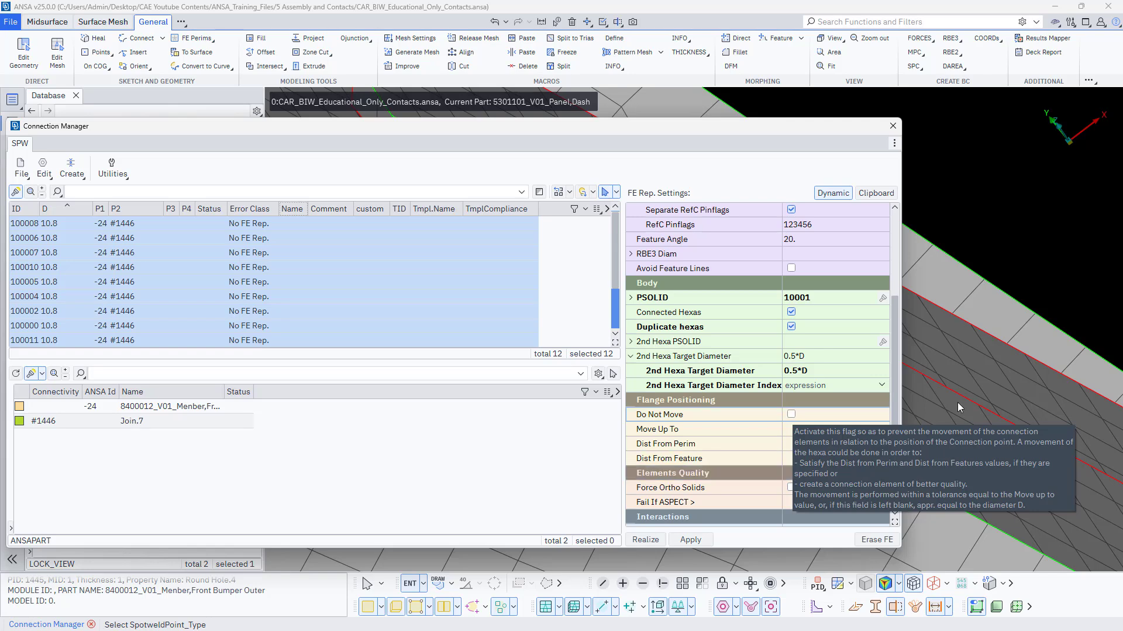
scroll(950, 361, down, 5)
scroll(957, 383, up, 5)
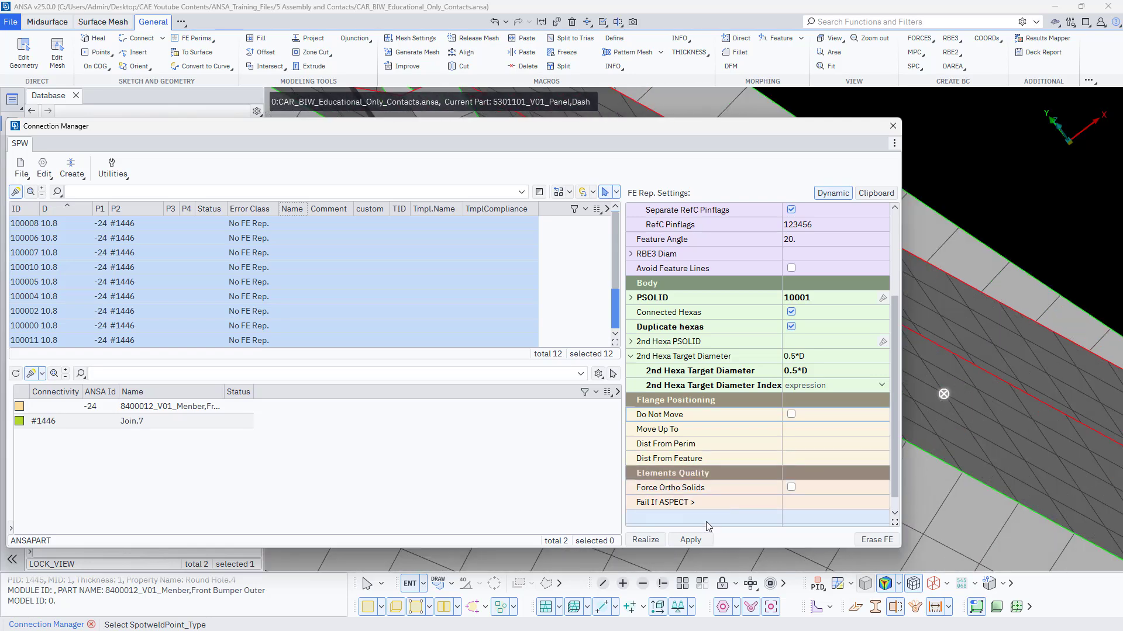
click(642, 540)
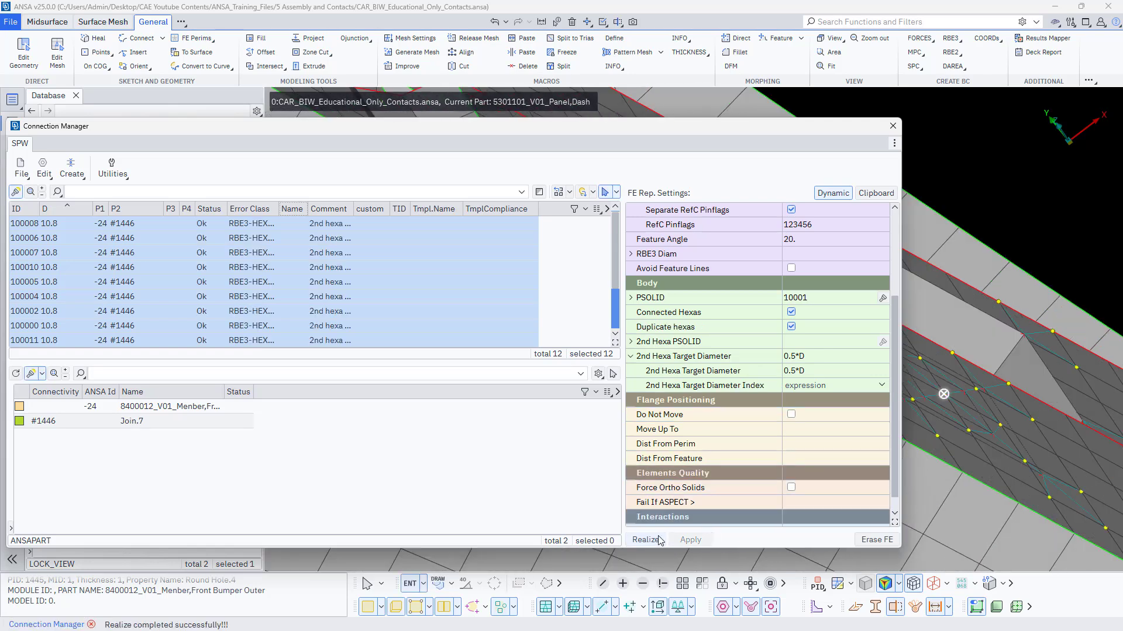
- Inspect the realized spot welds on the bumper flange and close the Connection Manager
mouse_move(934, 429)
ctrl+mouse_down()
mouse_move(995, 396)
mouse_move(1012, 361)
mouse_move(962, 418)
mouse_move(975, 431)
mouse_move(952, 407)
mouse_move(965, 394)
ctrl+mouse_up()
scroll(965, 394, down, 5)
scroll(966, 397, up, 5)
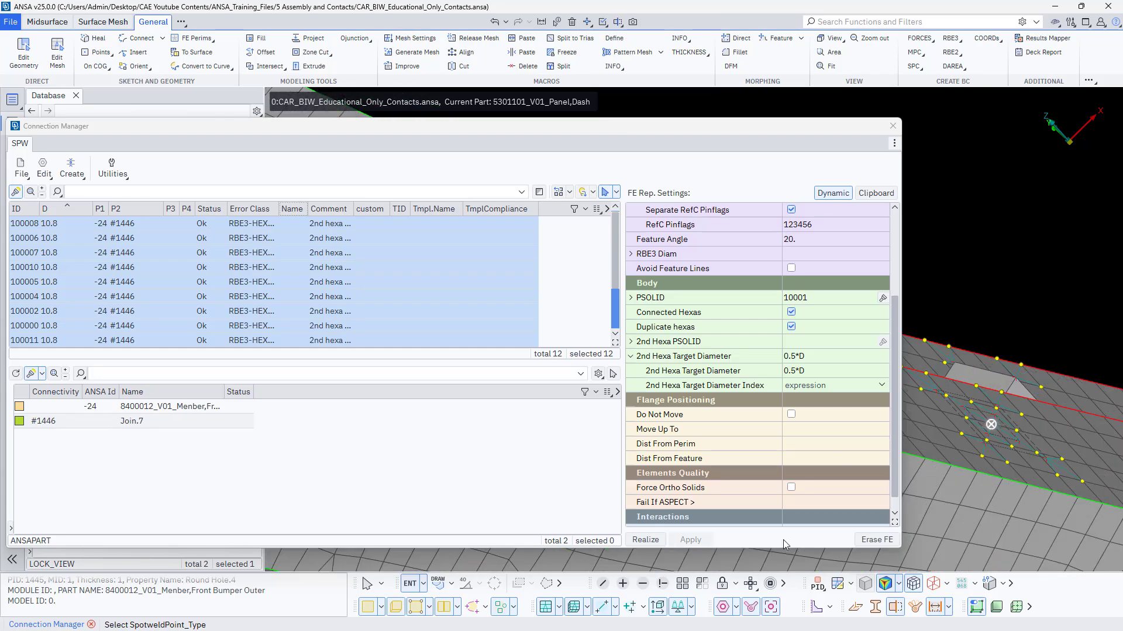
click(892, 125)
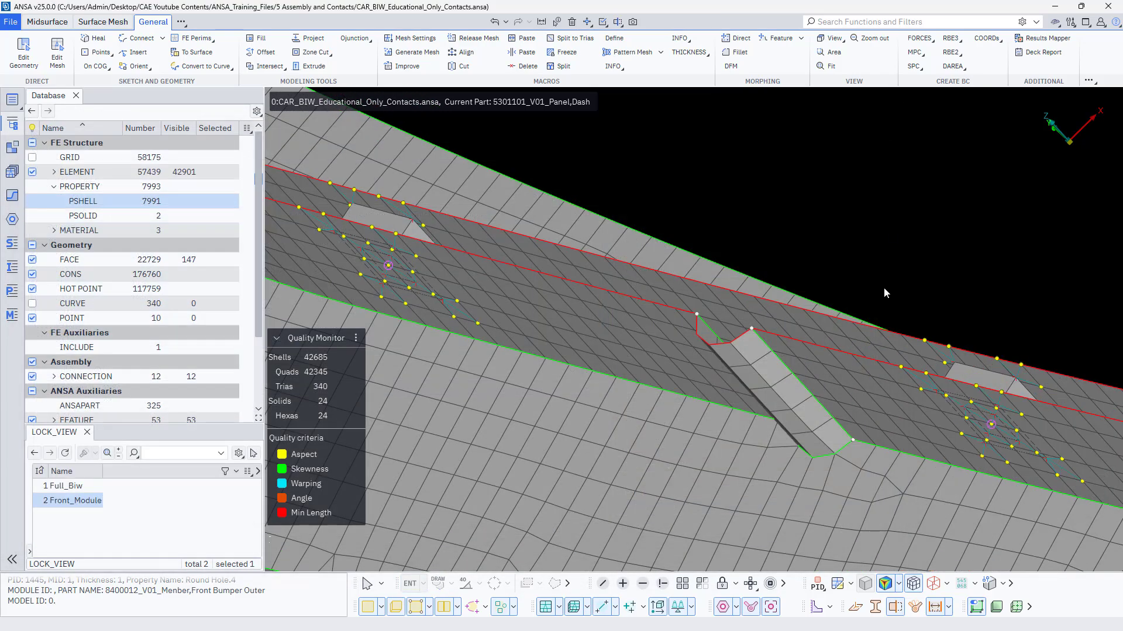
- Hide the property of the front shell panel covering a spot weld to expose its nested hexas
ctrl+drag(885, 289, 921, 300)
scroll(677, 321, up, 5)
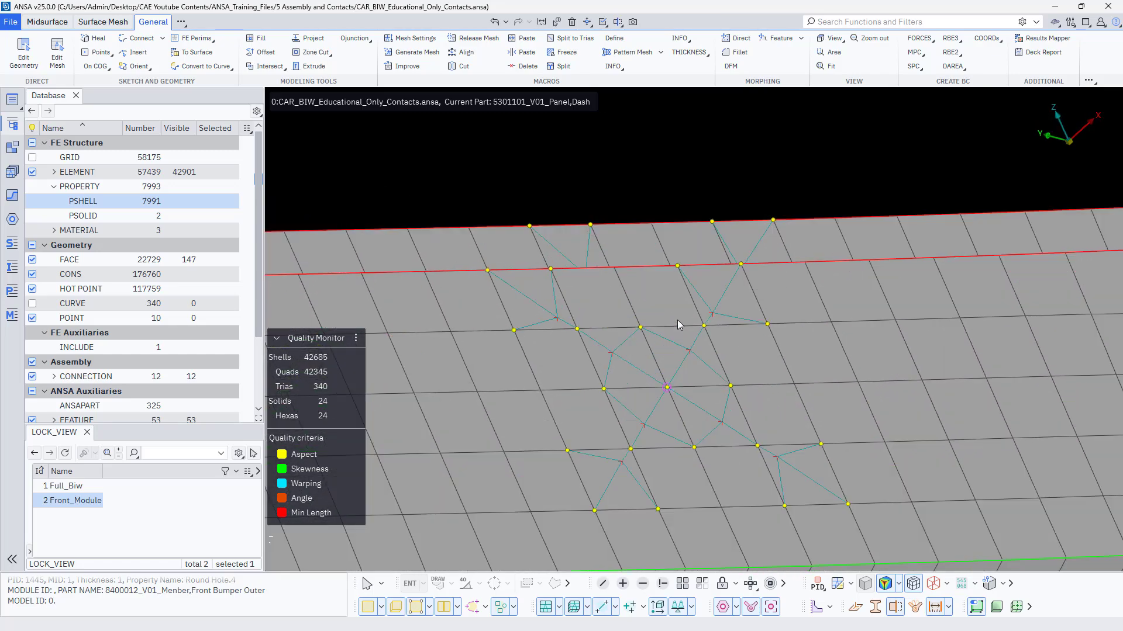
ctrl+drag(677, 320, 664, 340)
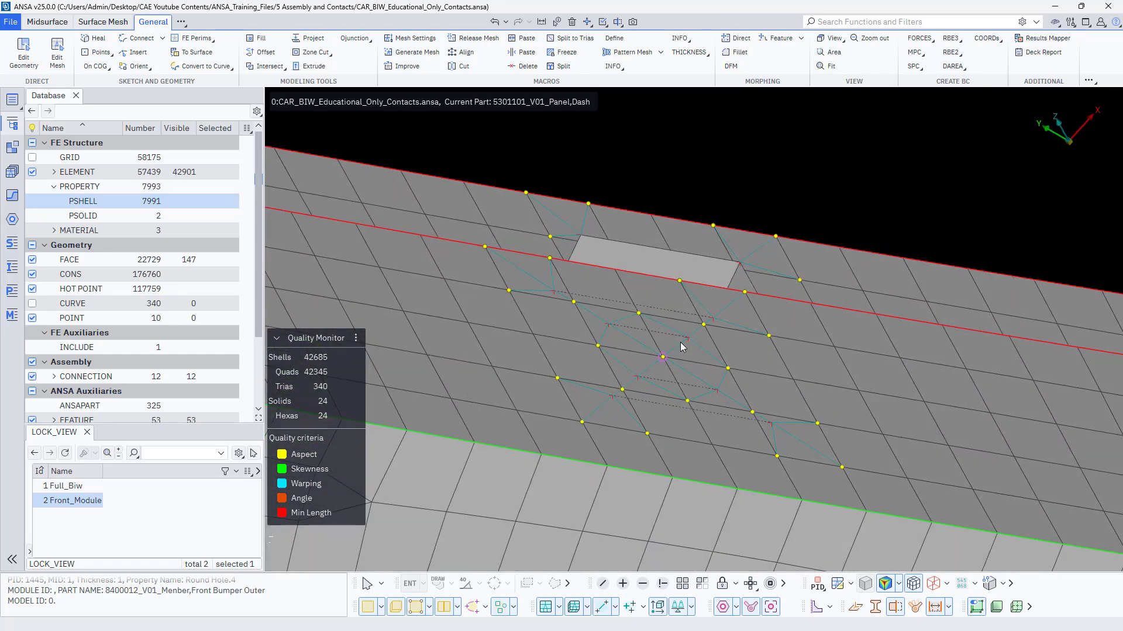
click(641, 583)
click(651, 384)
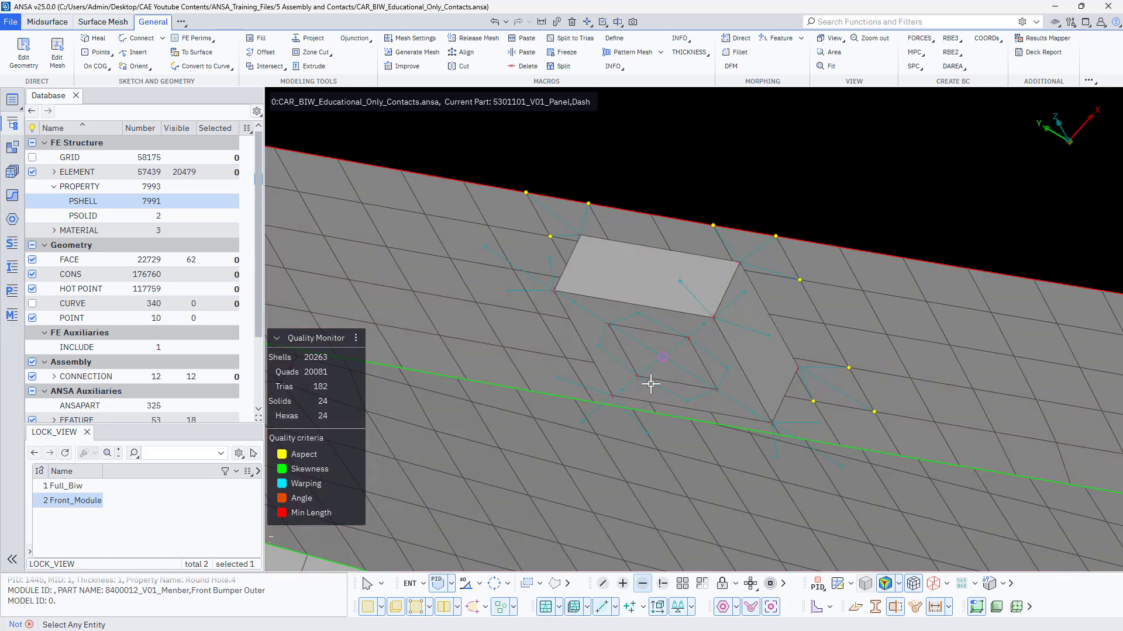
ctrl+drag(650, 385, 658, 272)
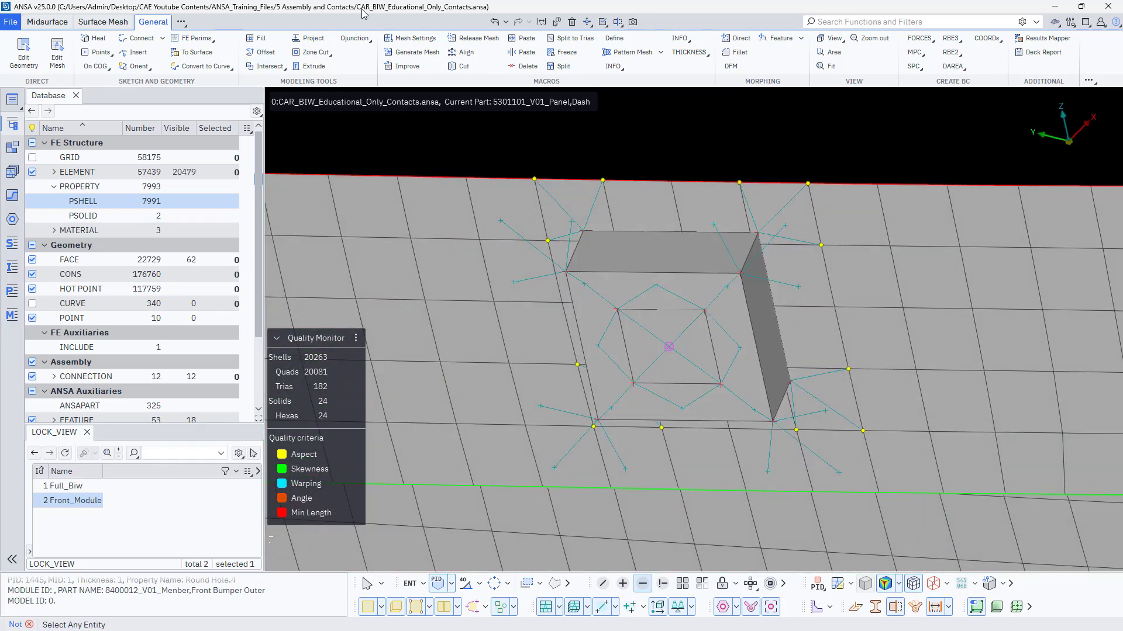
- Measure the distance between the two upper front corner nodes of the outer spot weld hexa
click(542, 22)
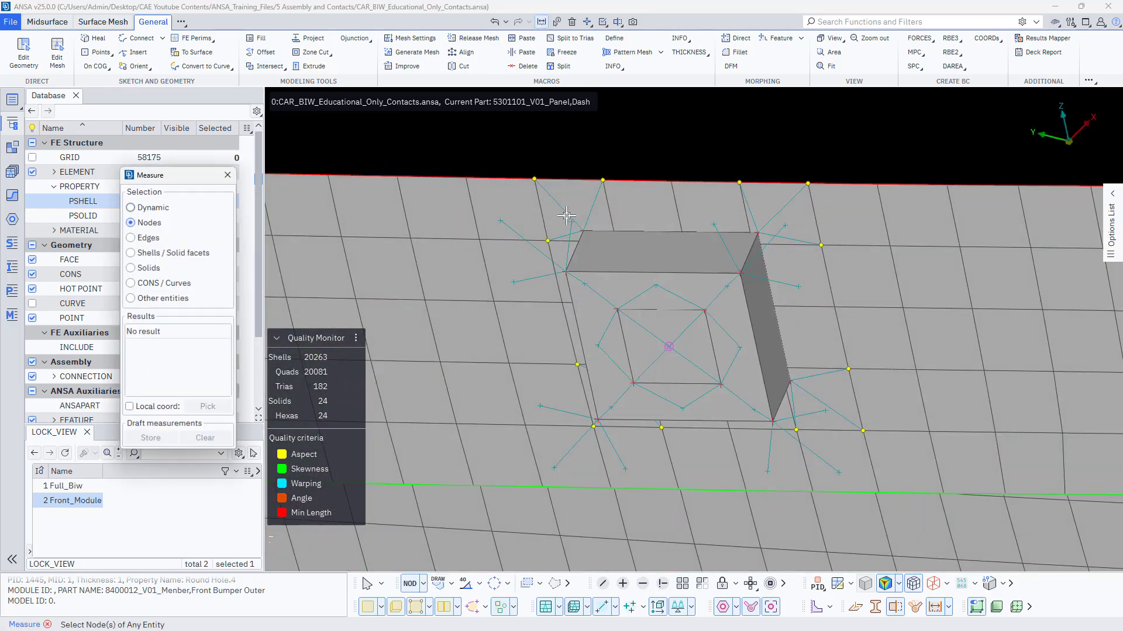
click(565, 272)
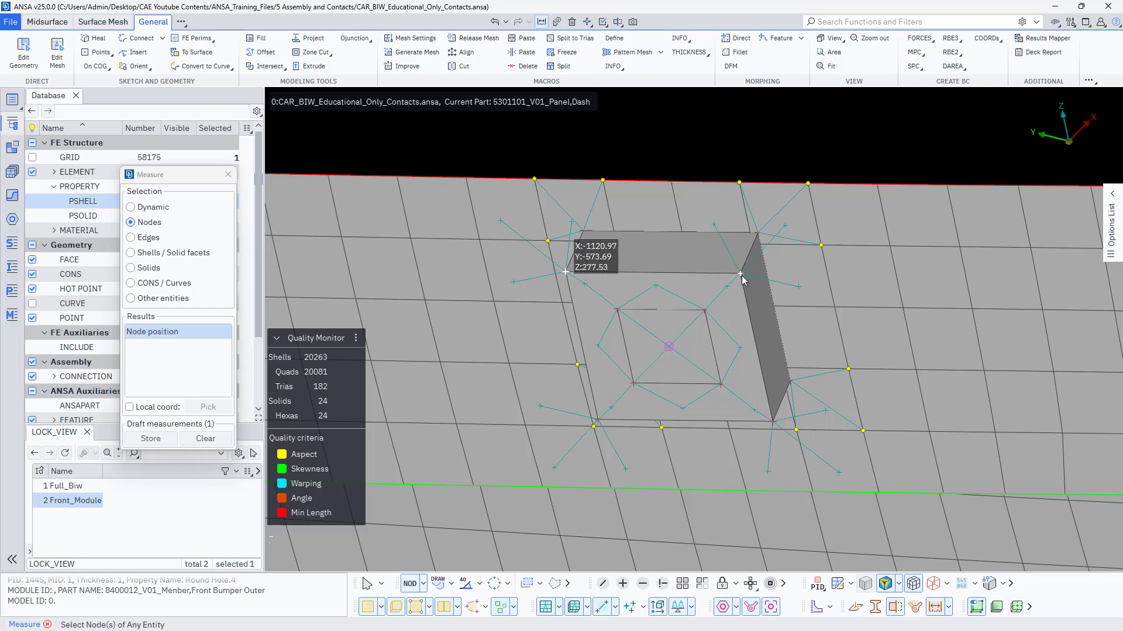
click(740, 275)
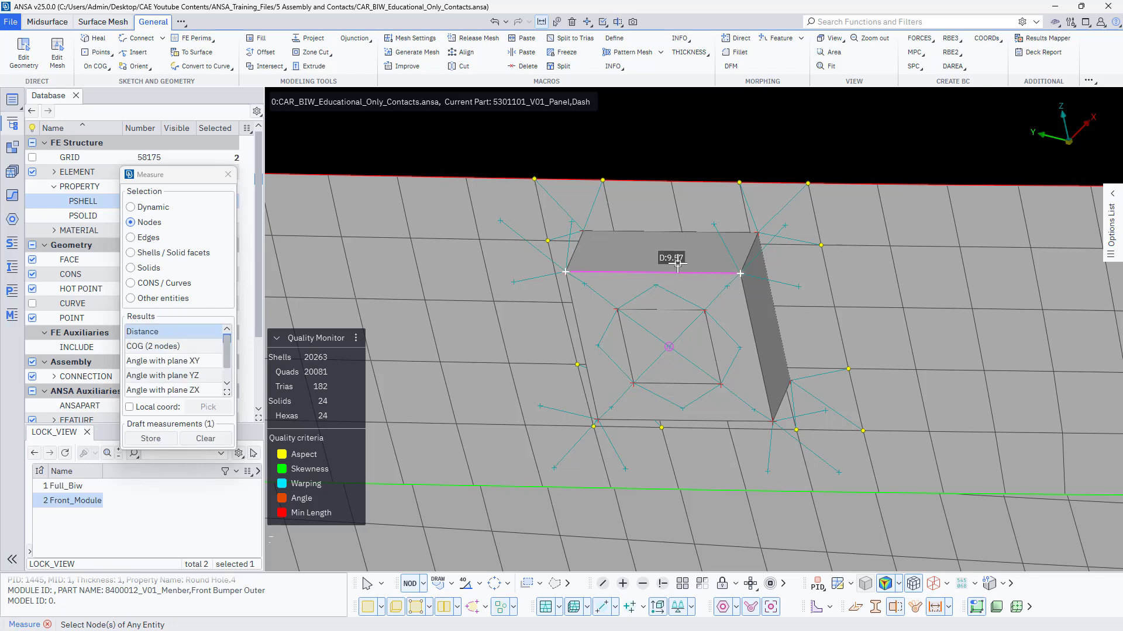
middle_click(673, 317)
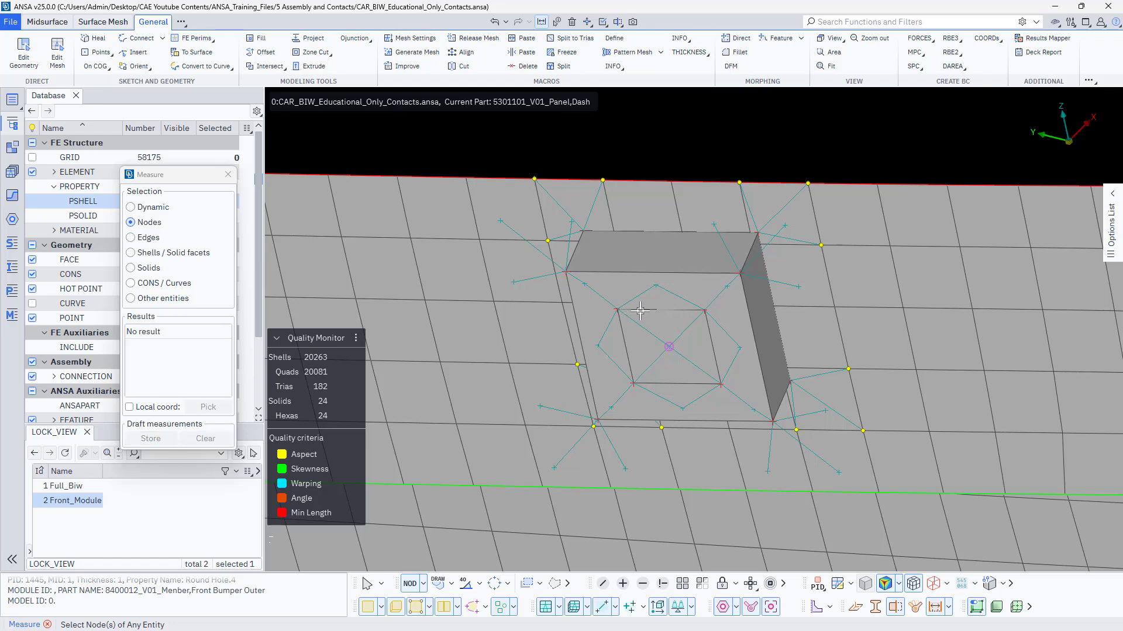
- Display the full model again, then show only the Front_Module lock view
scroll(640, 310, down, 10)
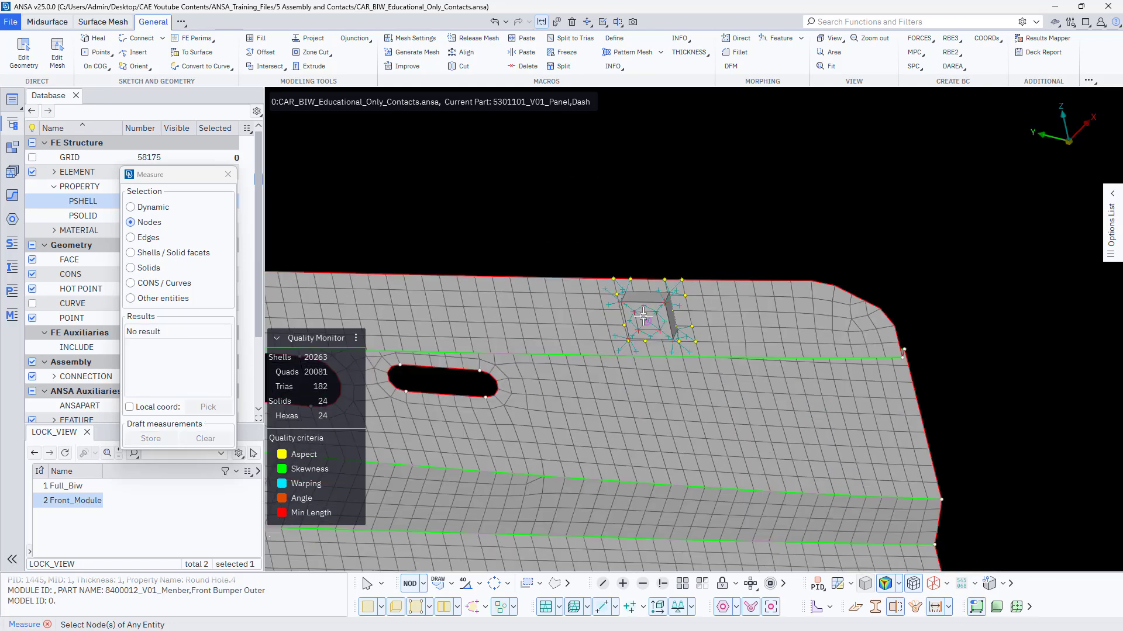
ctrl+middle_drag(612, 284, 754, 287)
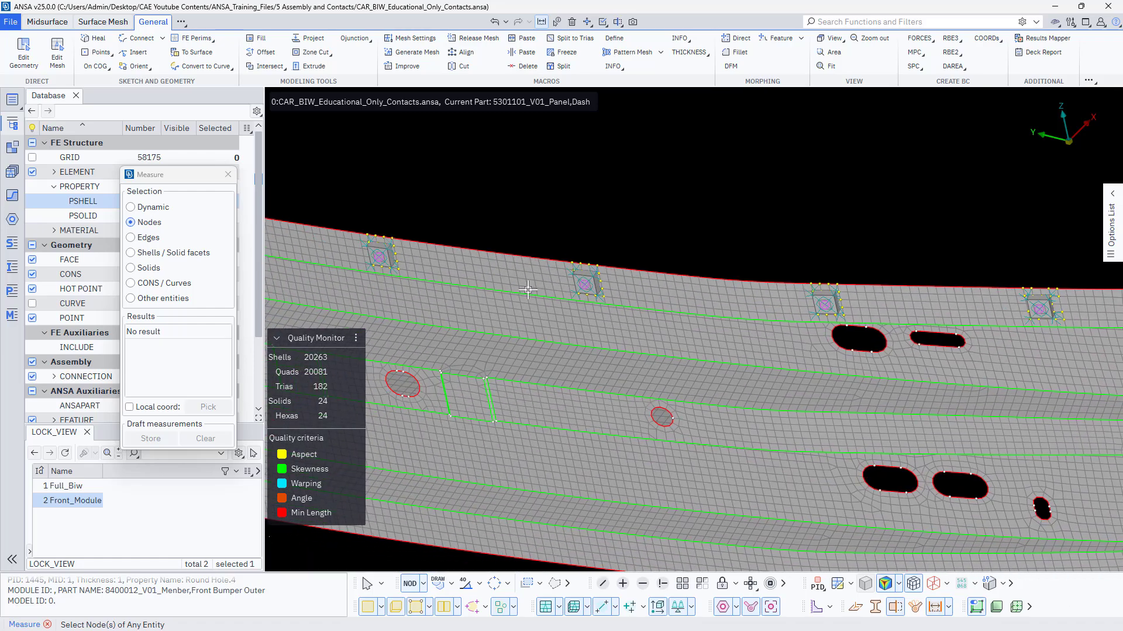
scroll(528, 291, down, 4)
ctrl+drag(509, 298, 526, 265)
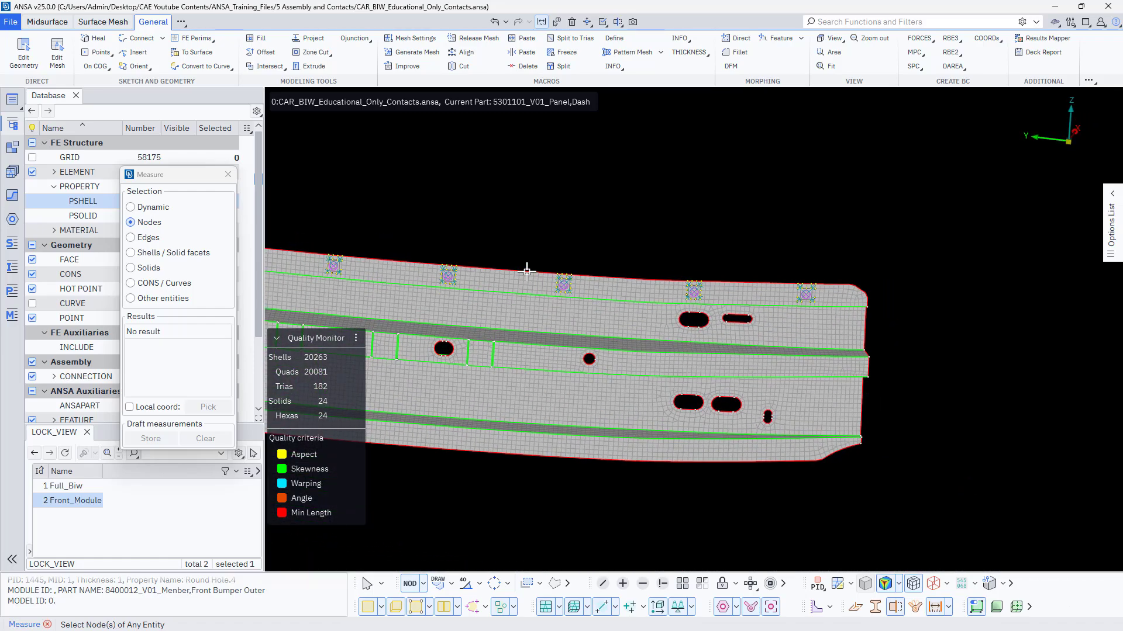
click(682, 584)
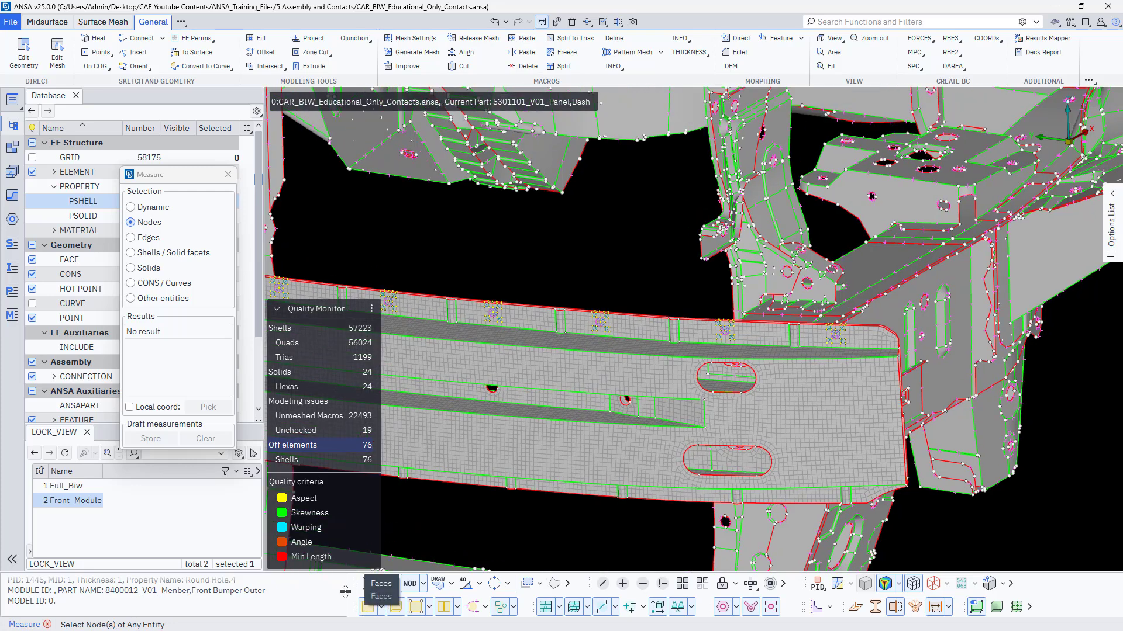
click(77, 501)
right_click(77, 501)
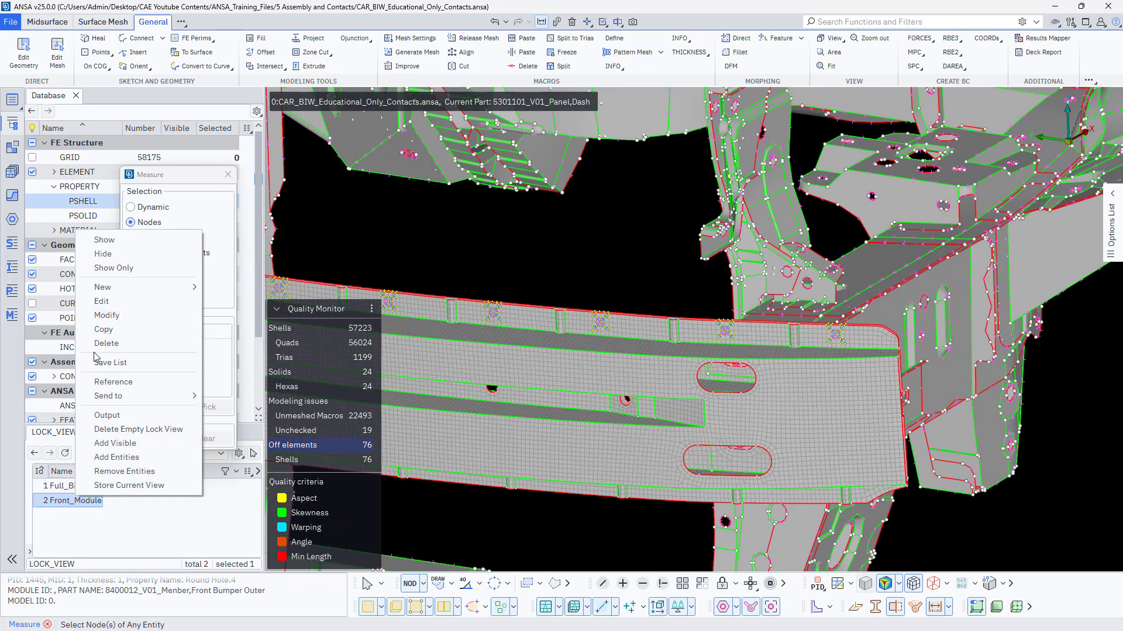
click(114, 270)
- Close the Measure tool and add the two spot weld PSOLID properties to the visible entities
scroll(729, 403, up, 5)
scroll(827, 328, up, 5)
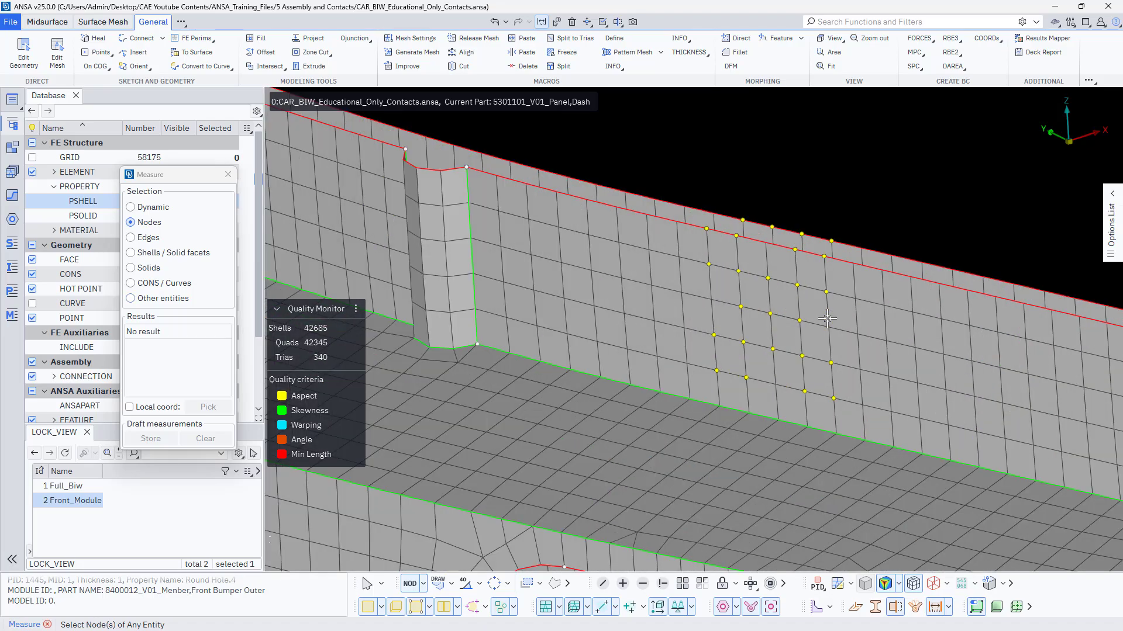
ctrl+drag(827, 329, 755, 386)
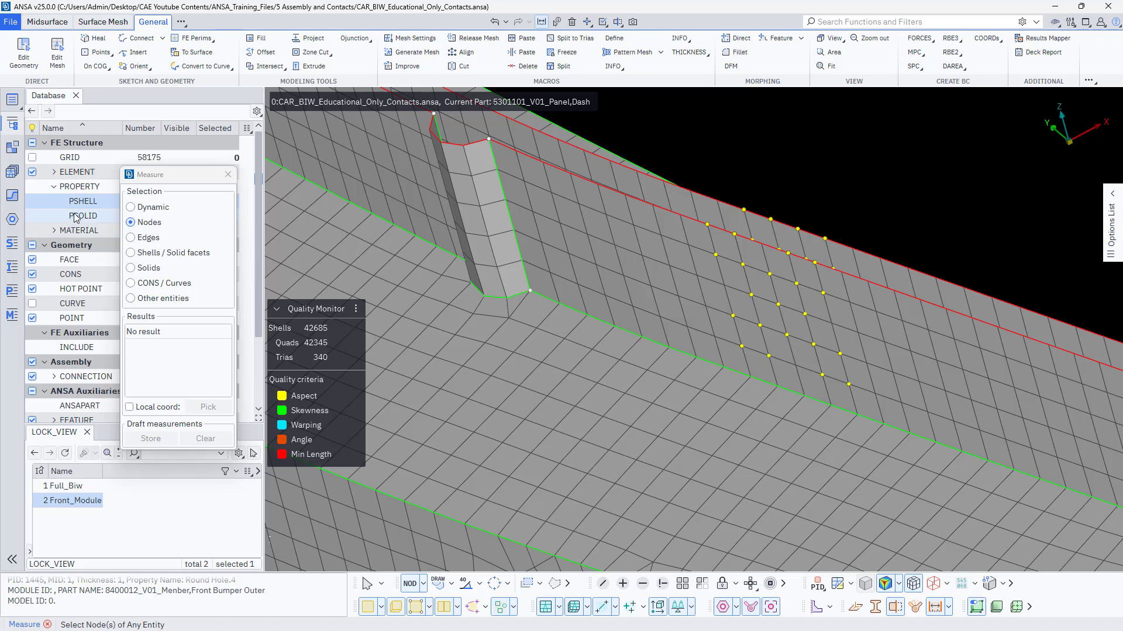
click(227, 174)
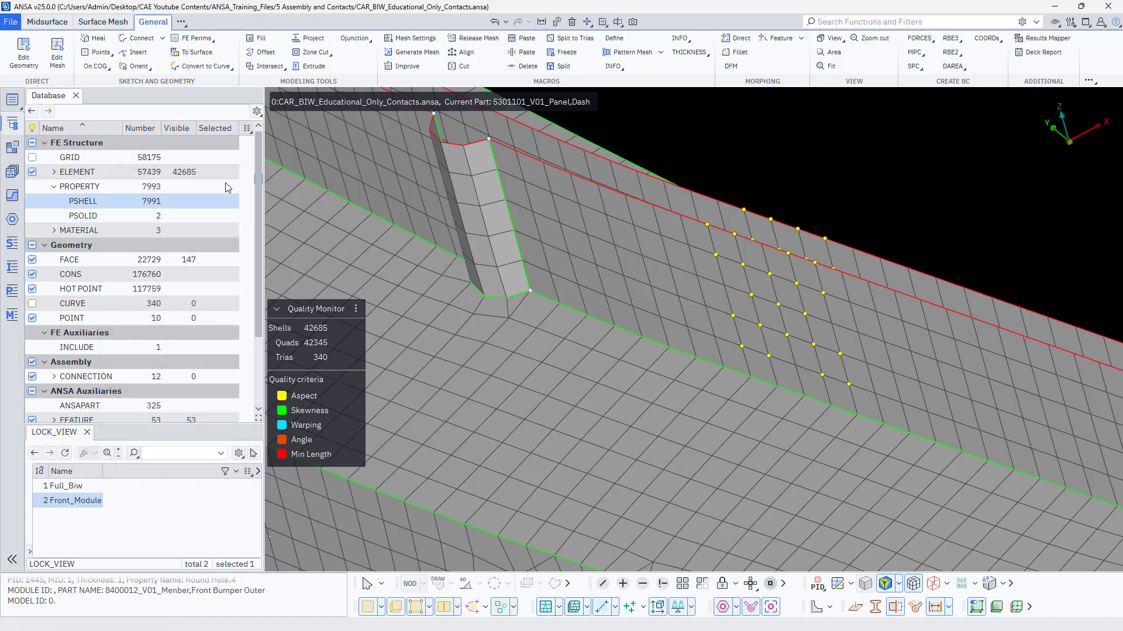
click(151, 216)
right_click(151, 219)
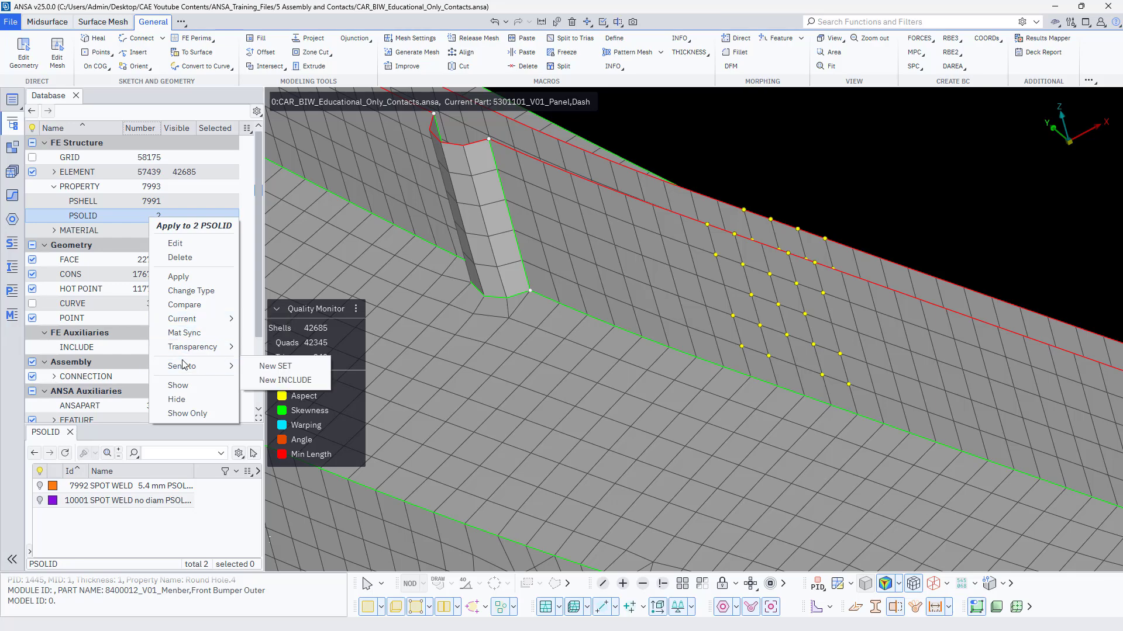
click(178, 386)
mouse_move(689, 261)
ctrl+mouse_down()
mouse_move(691, 301)
mouse_move(686, 281)
ctrl+mouse_up()
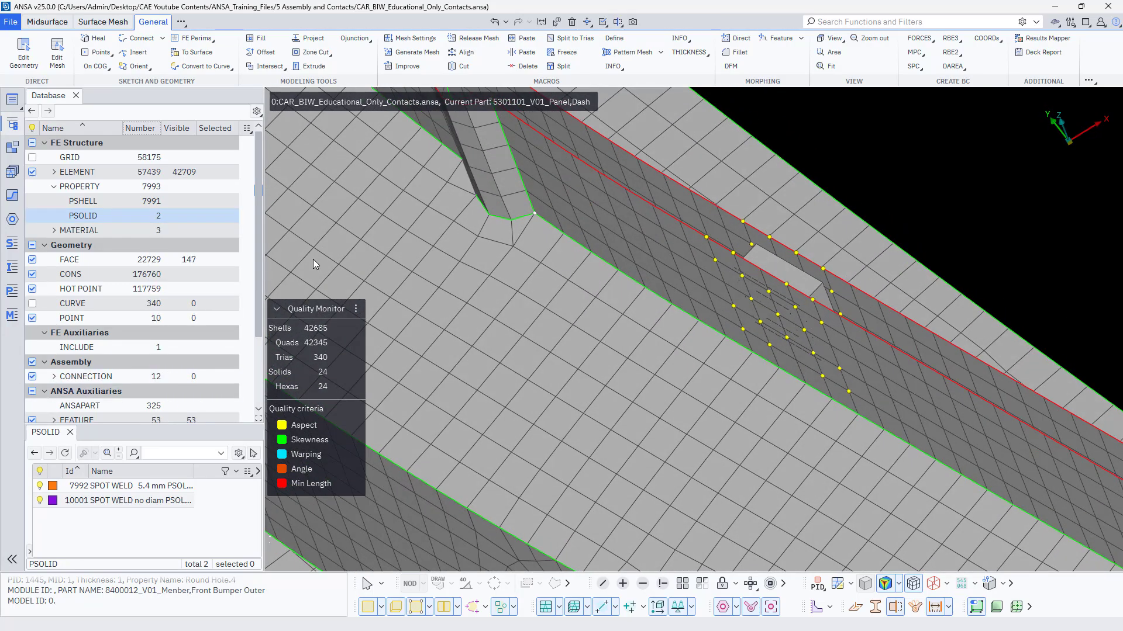
- List the element types in the Database and extend the display to all neighbouring entities to bring in the spot welds' RBE3 elements
click(56, 173)
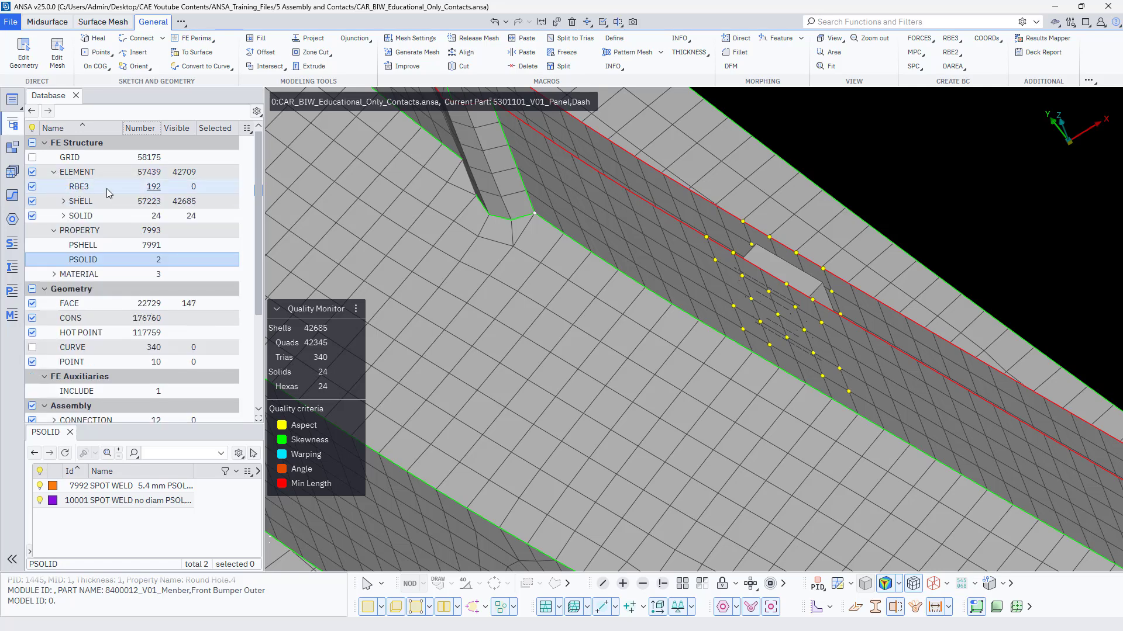
click(755, 590)
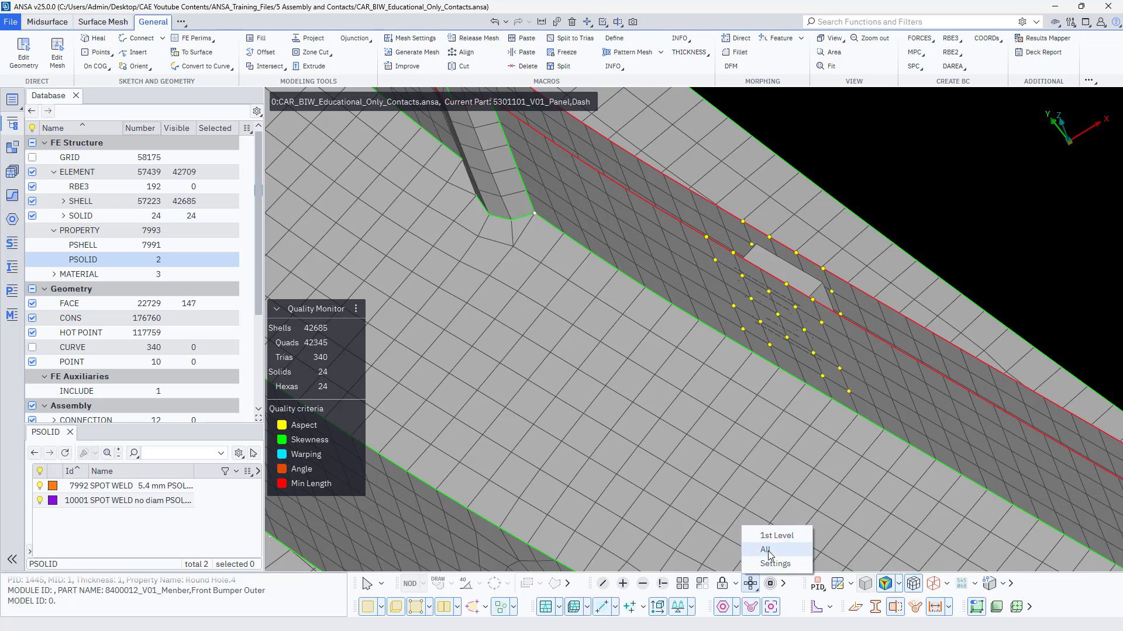
click(766, 551)
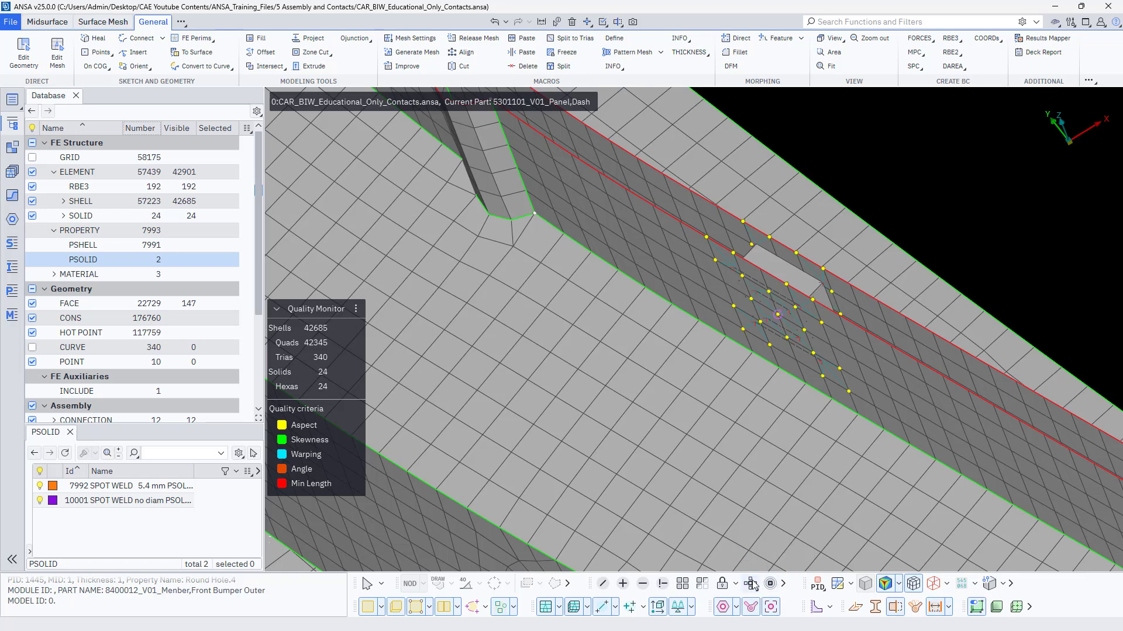
click(753, 585)
click(763, 546)
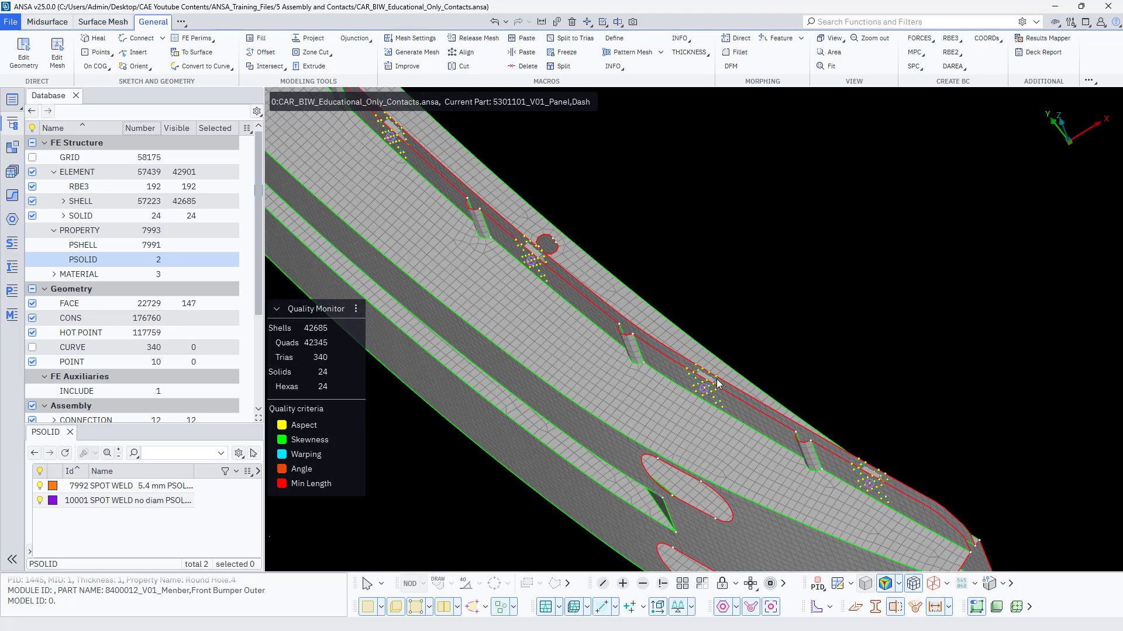
- Examine the hexa and RBE3 spot weld elements on the bumper's upper flange and the bare lower flange between its beads
scroll(718, 384, up, 10)
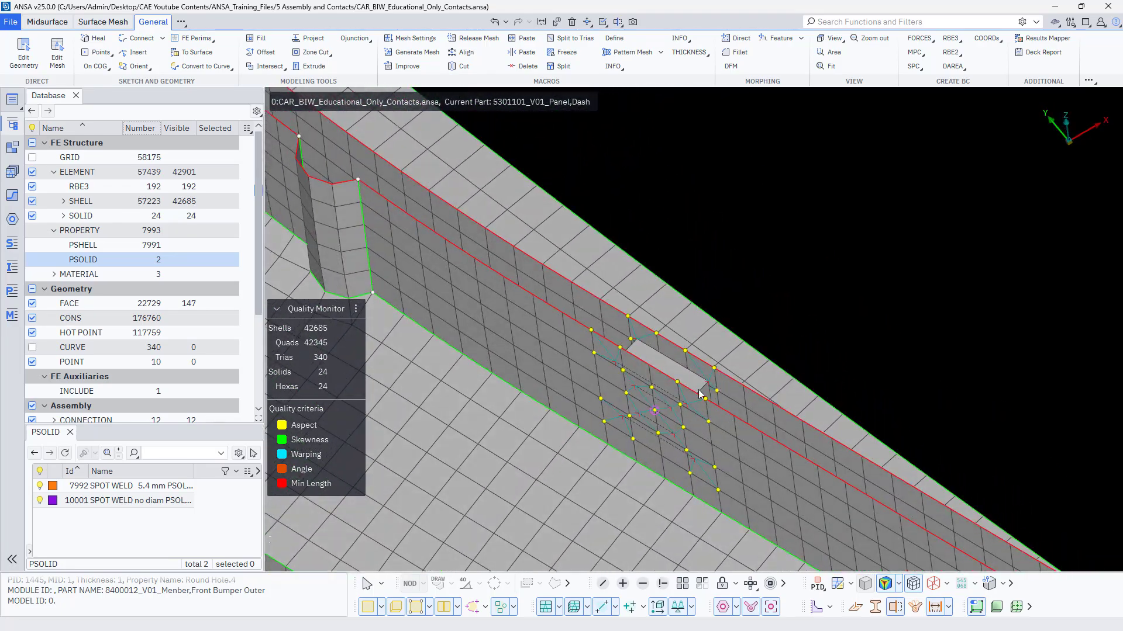
scroll(702, 400, down, 4)
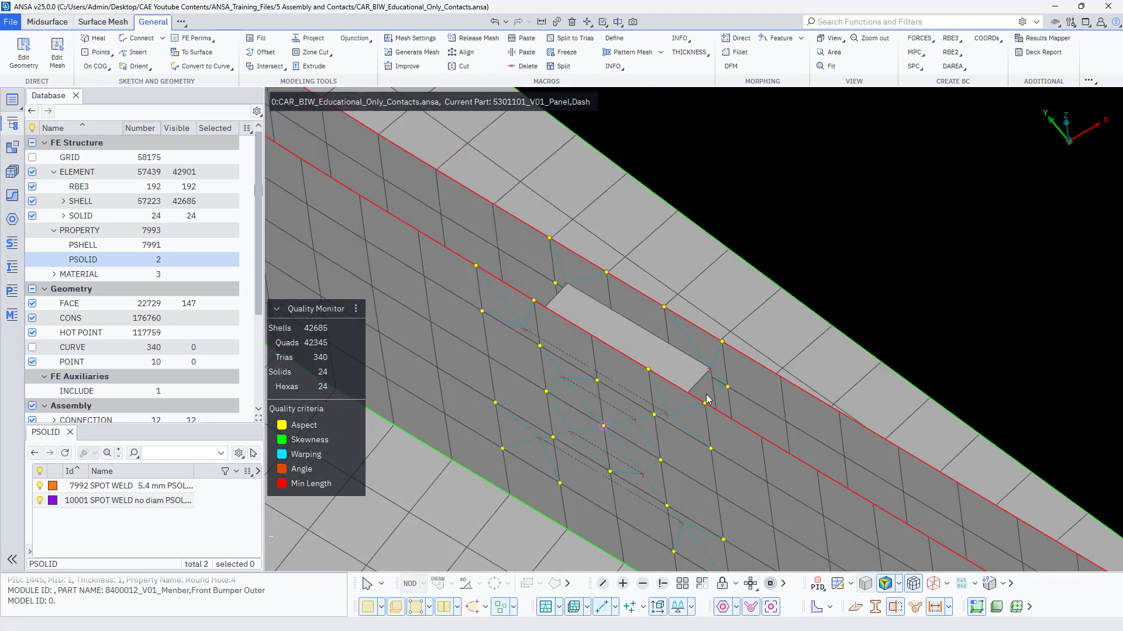
scroll(721, 415, down, 2)
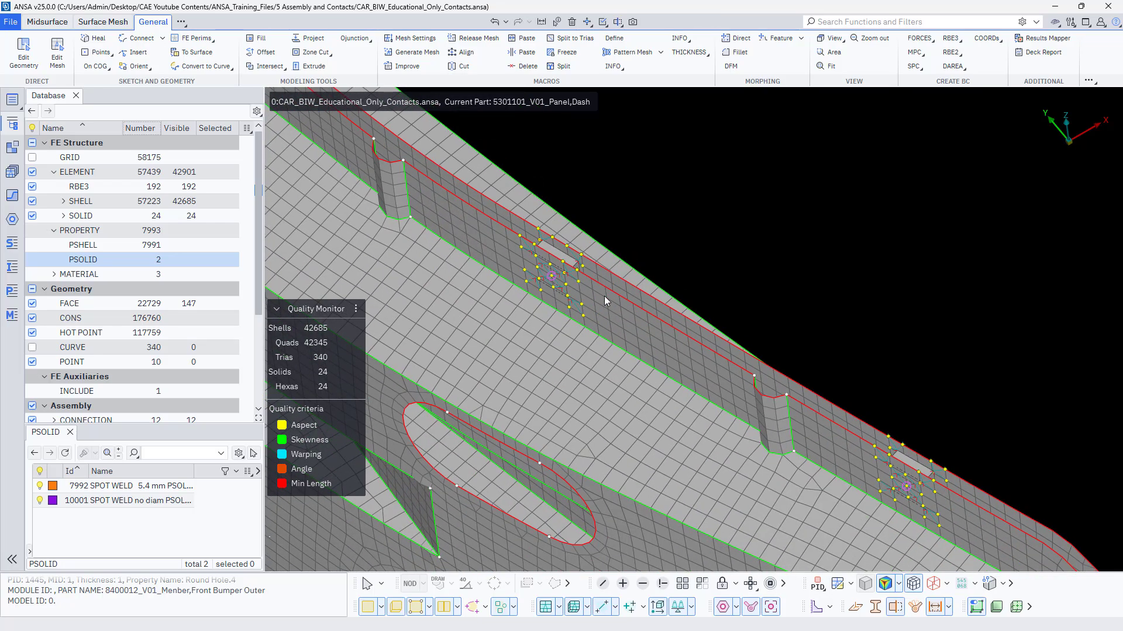
mouse_move(715, 403)
ctrl+mouse_down()
mouse_move(694, 283)
mouse_move(739, 286)
mouse_move(755, 191)
mouse_move(703, 417)
ctrl+mouse_up()
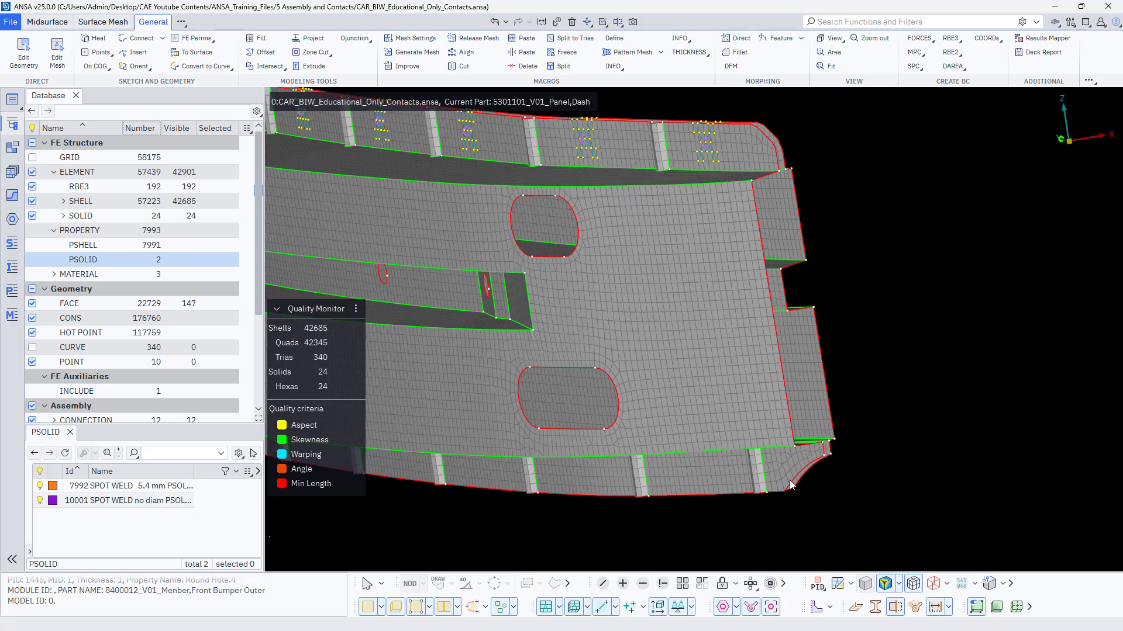
scroll(790, 484, up, 3)
ctrl+drag(735, 454, 674, 428)
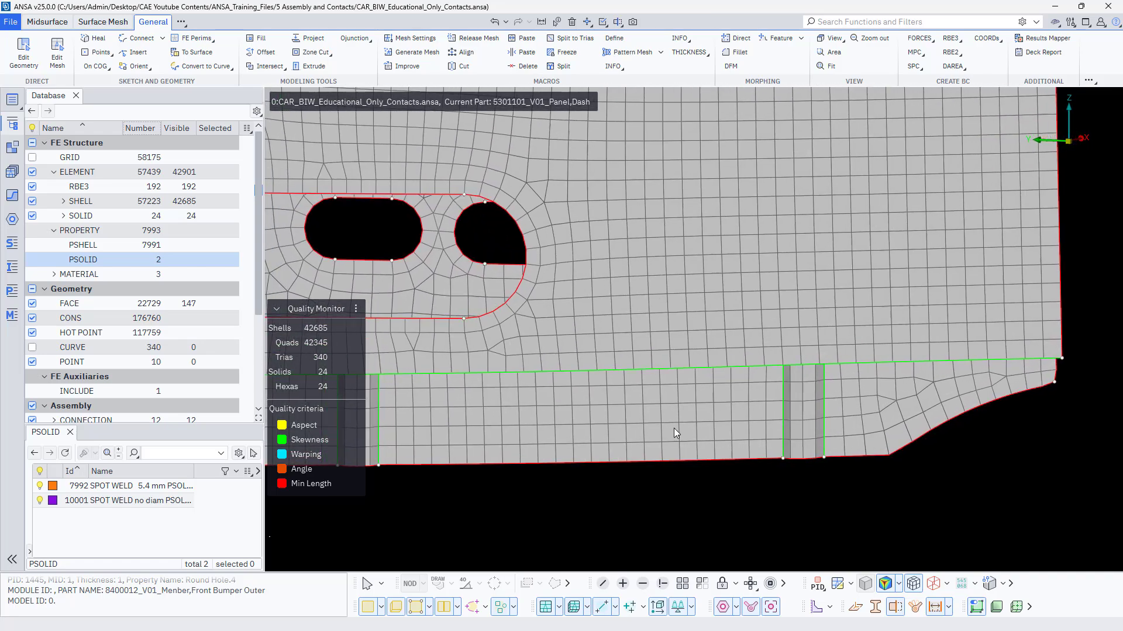
ctrl+middle_drag(674, 428, 802, 416)
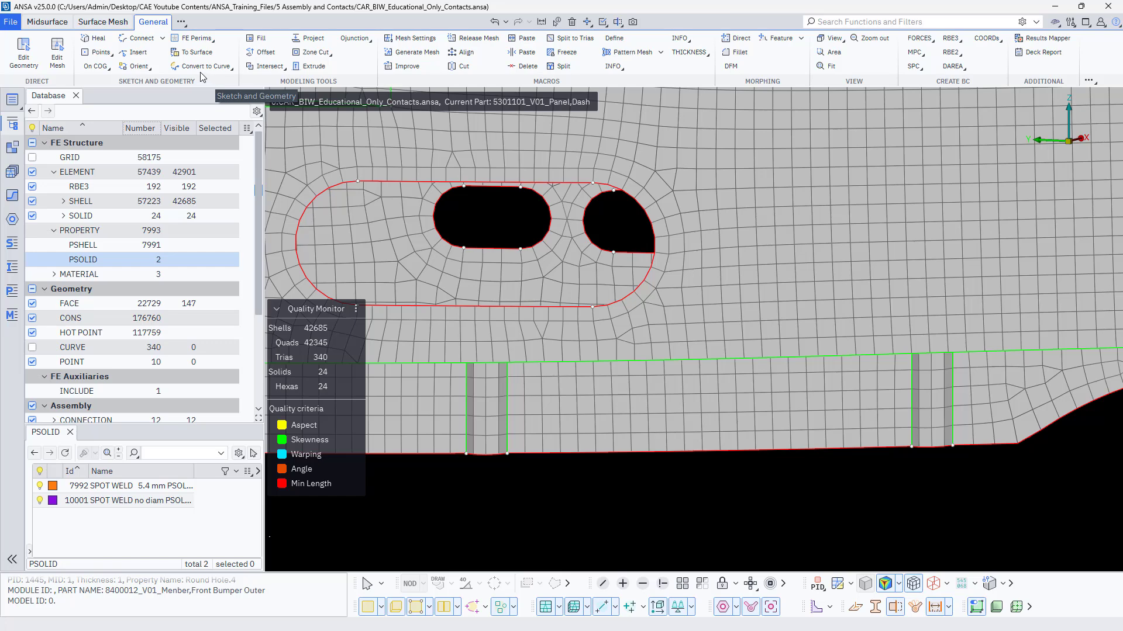
click(112, 56)
click(112, 70)
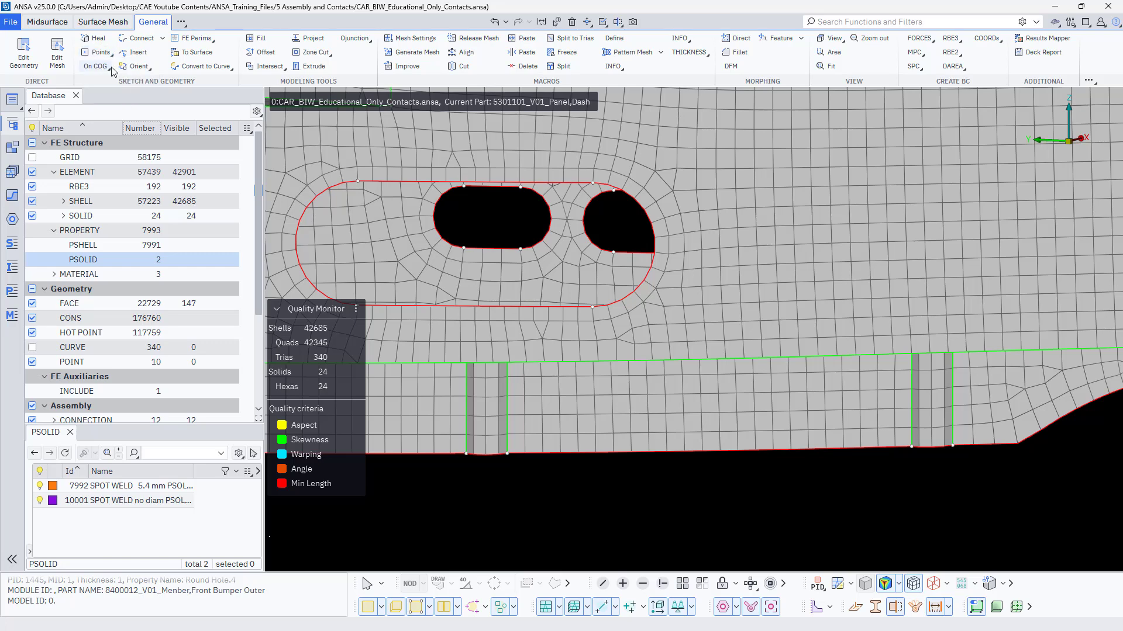
click(113, 69)
click(181, 22)
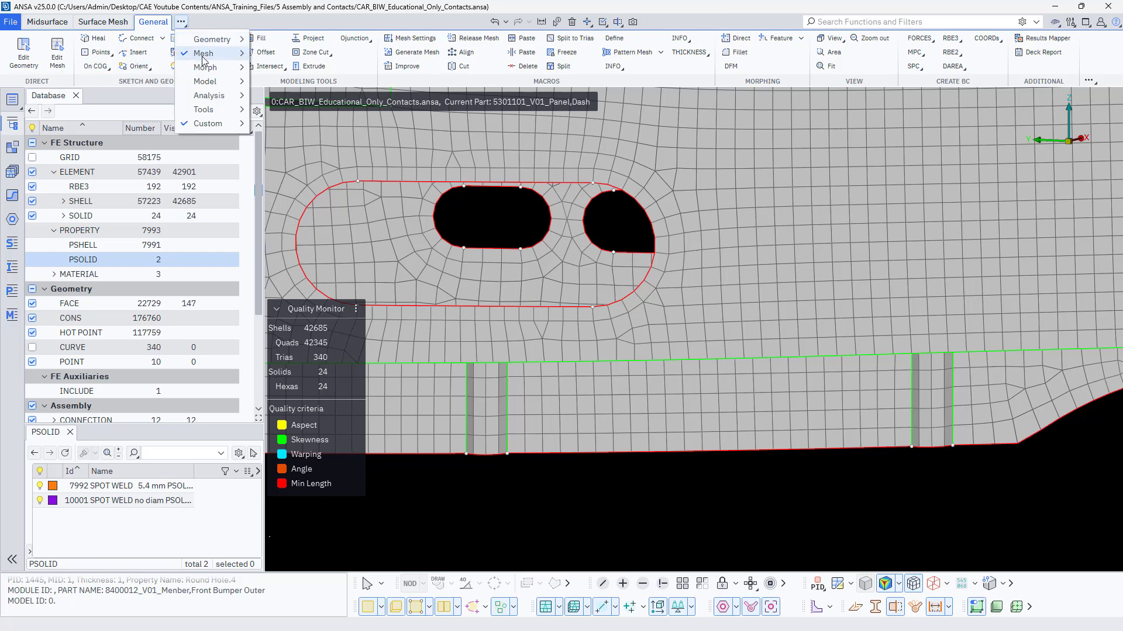
mouse_move(209, 47)
click(272, 52)
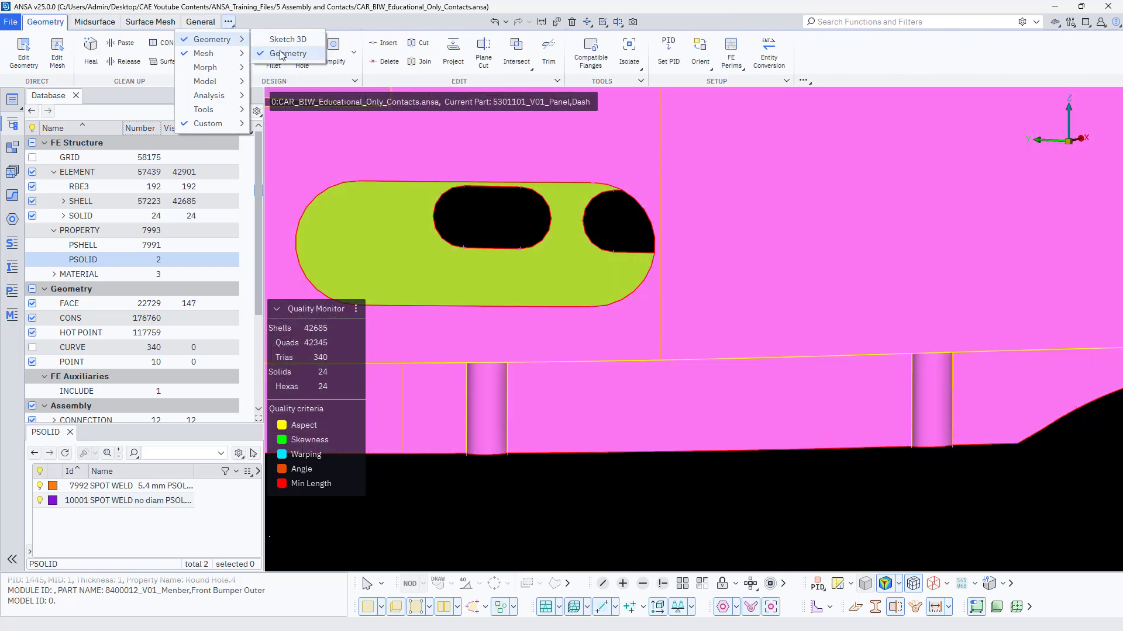
click(287, 40)
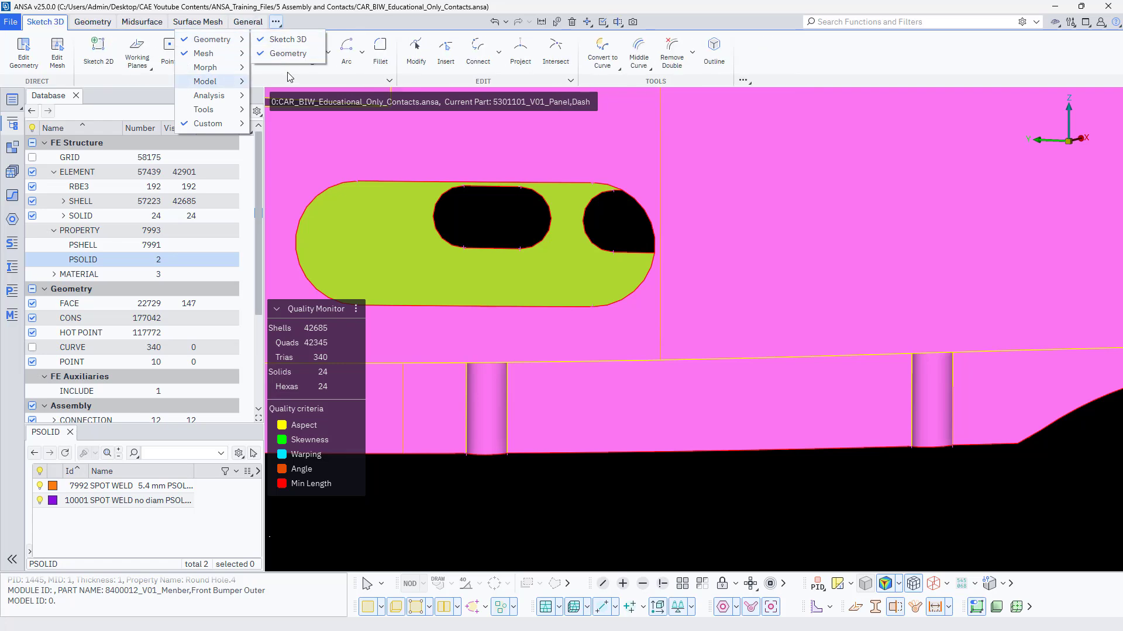
mouse_move(231, 82)
click(210, 39)
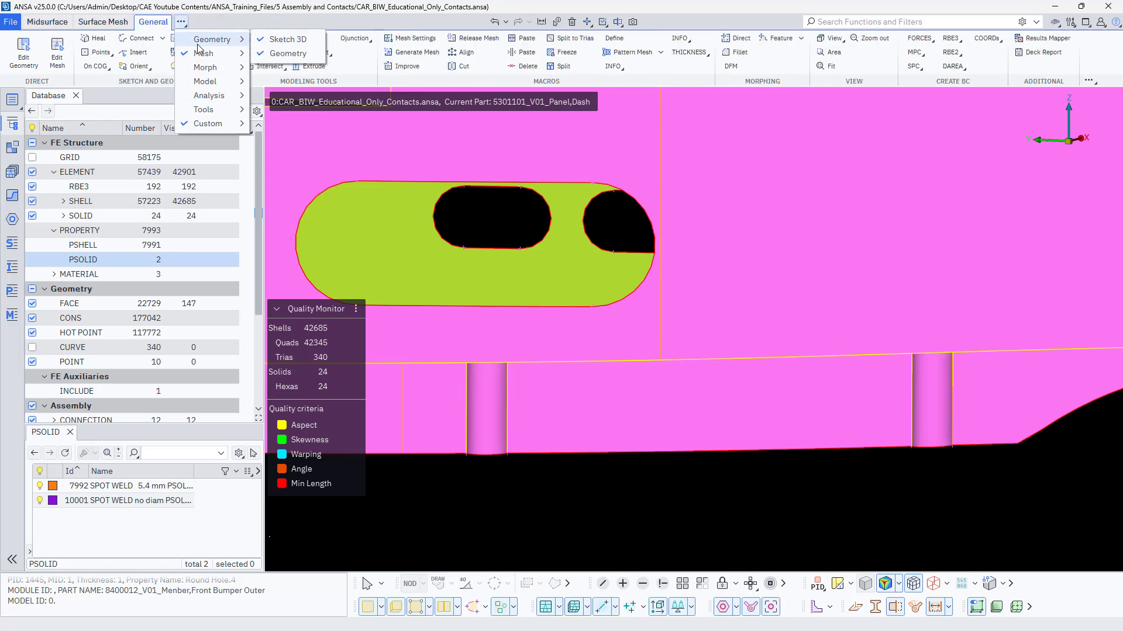
click(97, 24)
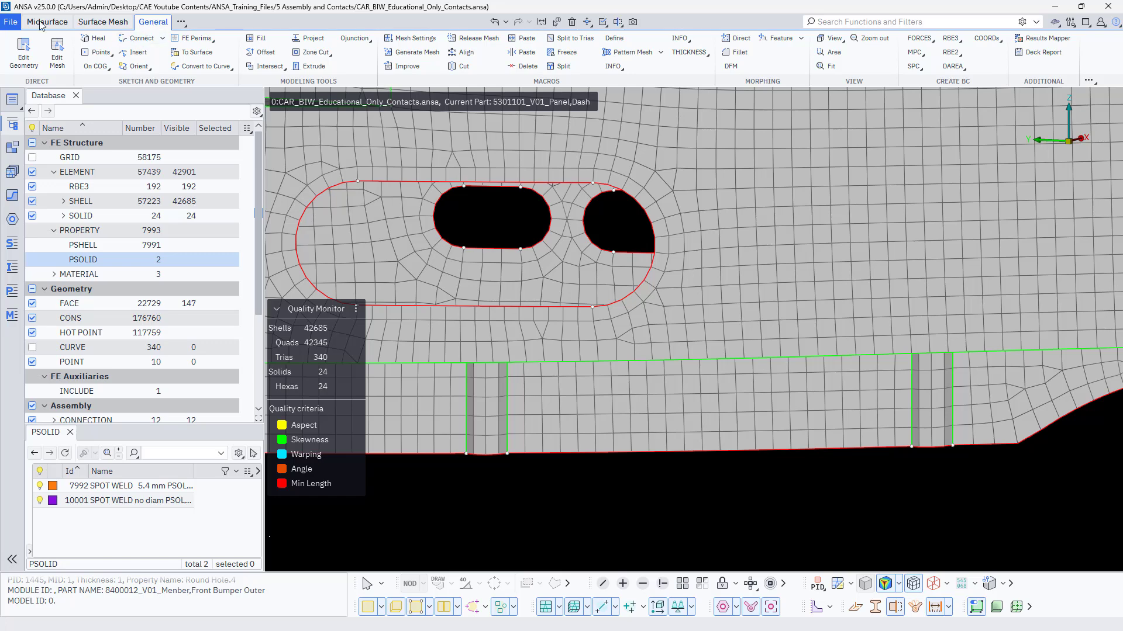
click(41, 23)
click(114, 24)
click(159, 24)
- Add the Sketch 3D toolset to the workspace
click(181, 22)
mouse_move(193, 44)
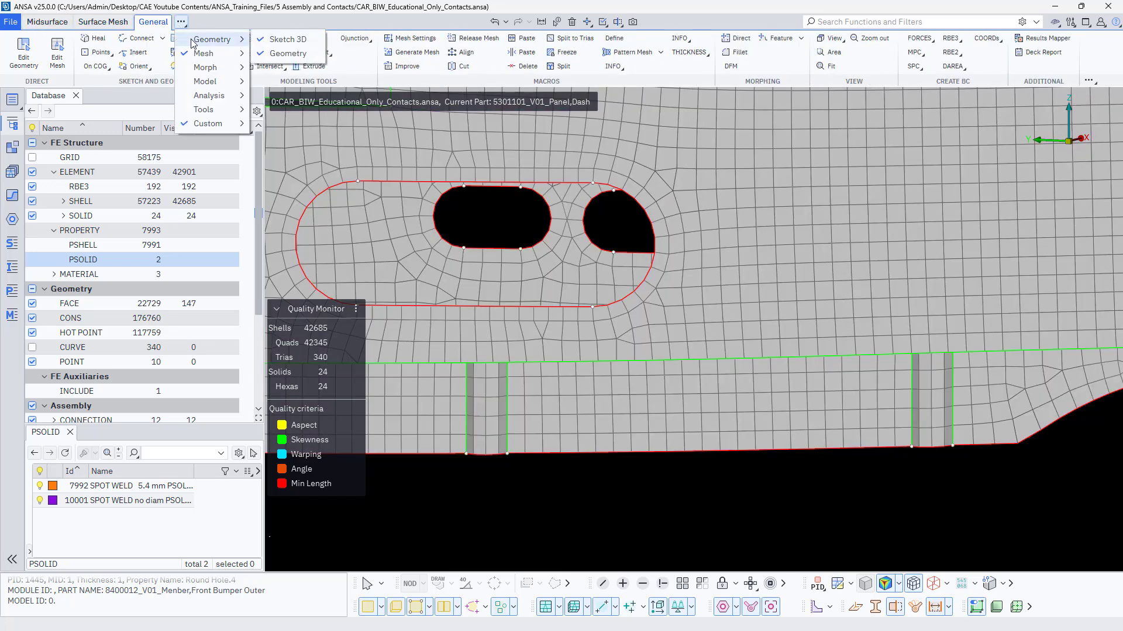
click(266, 41)
click(300, 23)
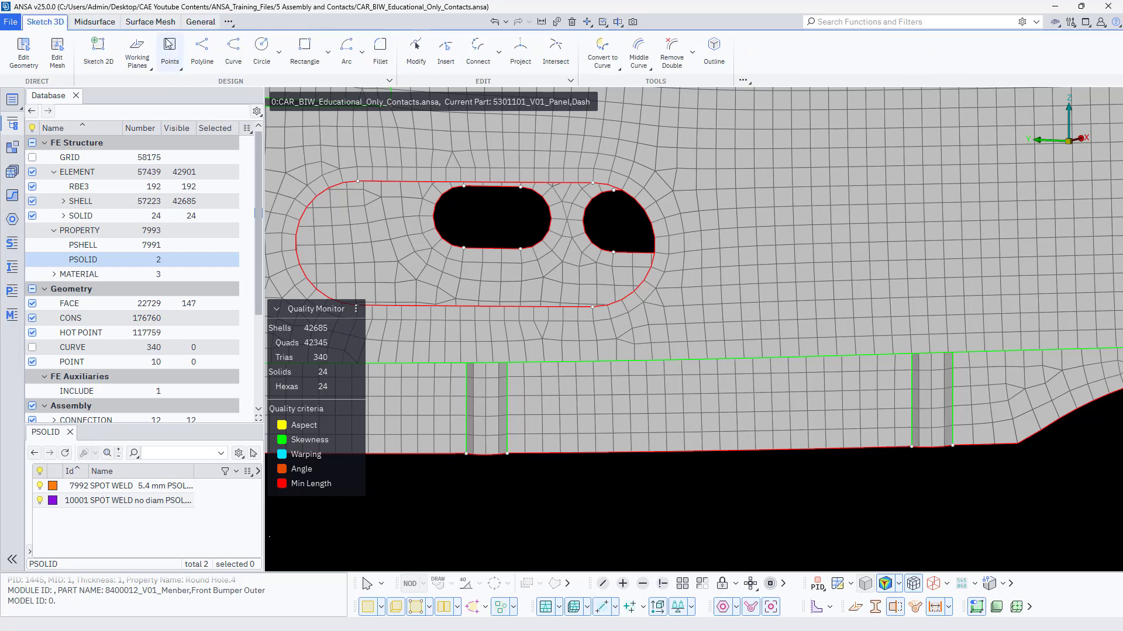
- Sketch a four-point curve along the bumper's lower flange between the two beads and turn on the visibility of curves
click(234, 55)
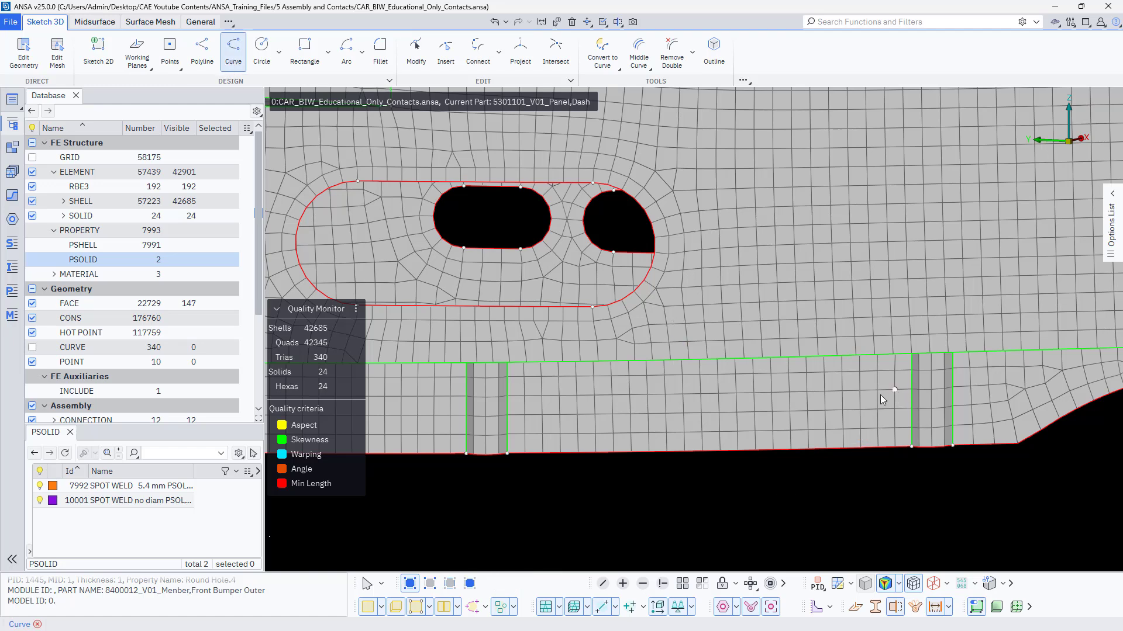
click(807, 392)
click(683, 394)
click(541, 396)
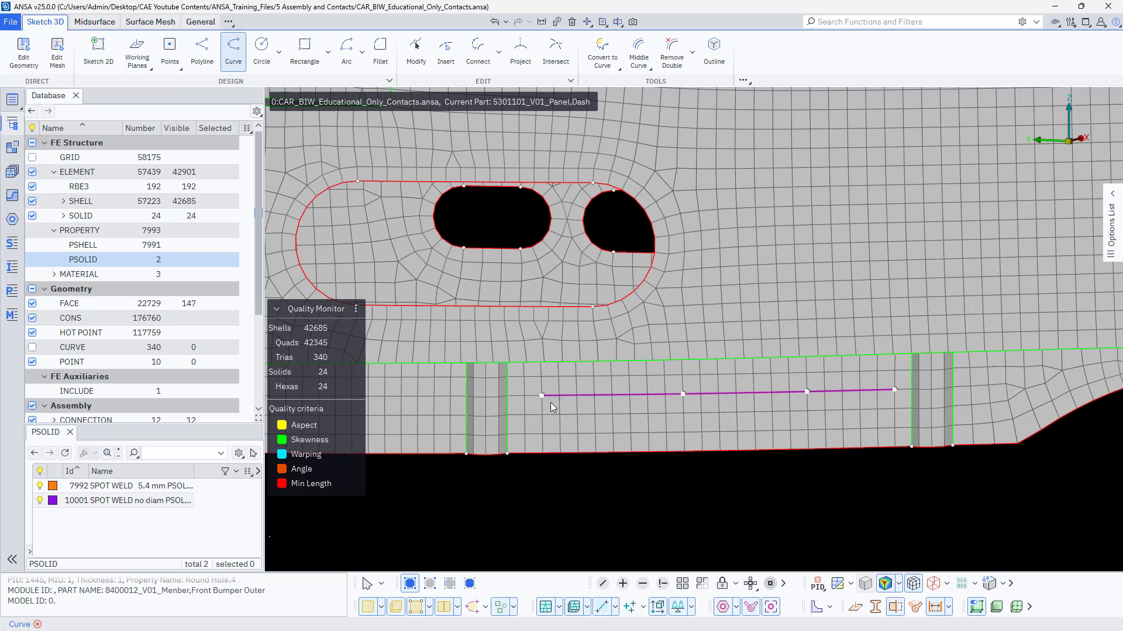
middle_click(550, 403)
key(Escape)
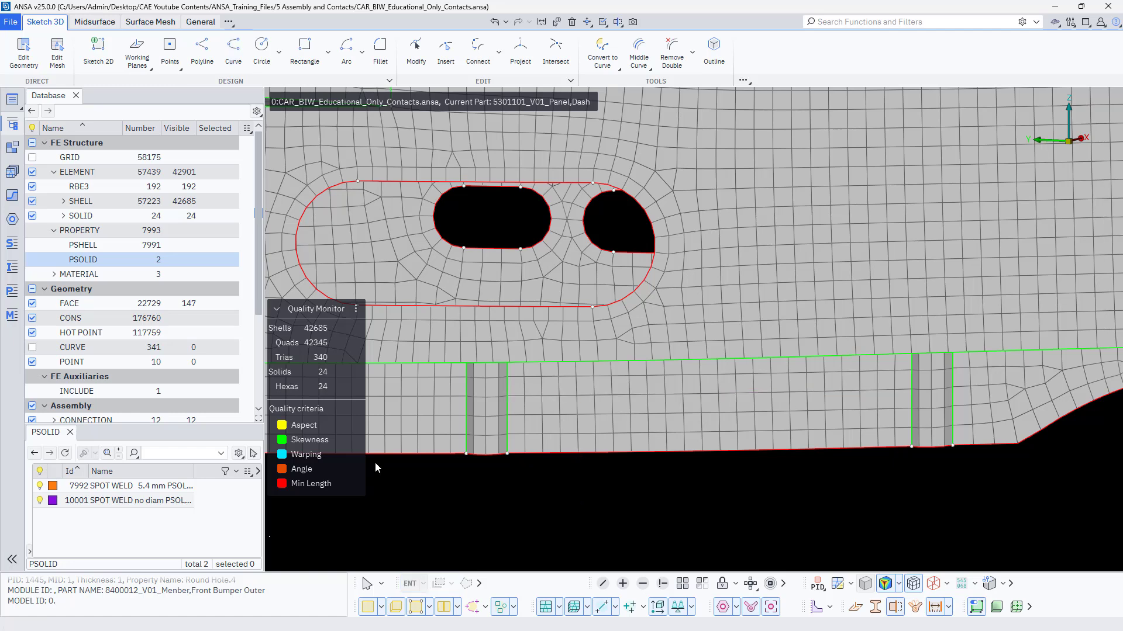
click(33, 348)
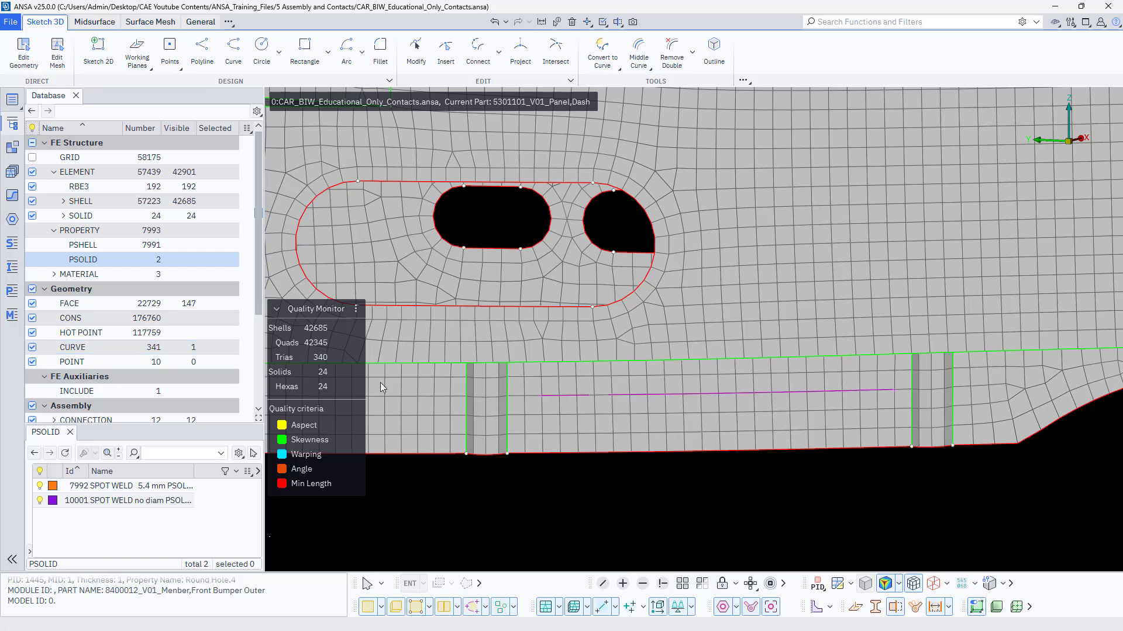
- Create an adhesive line connection from the curve sketched along the bumper's lower flange
click(12, 220)
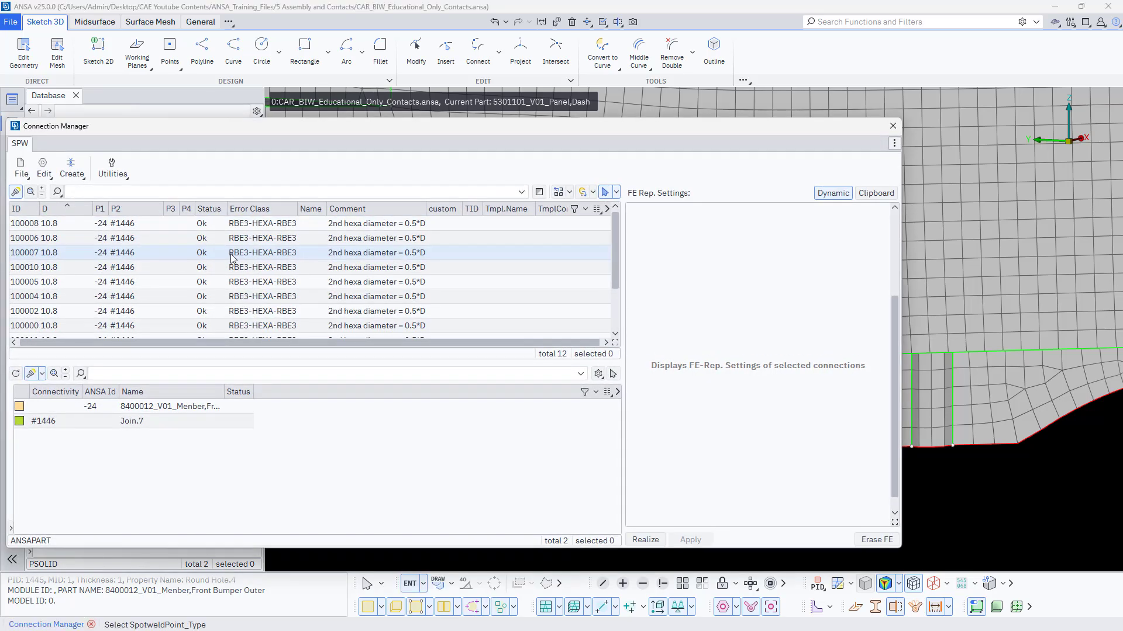
click(76, 178)
mouse_move(86, 196)
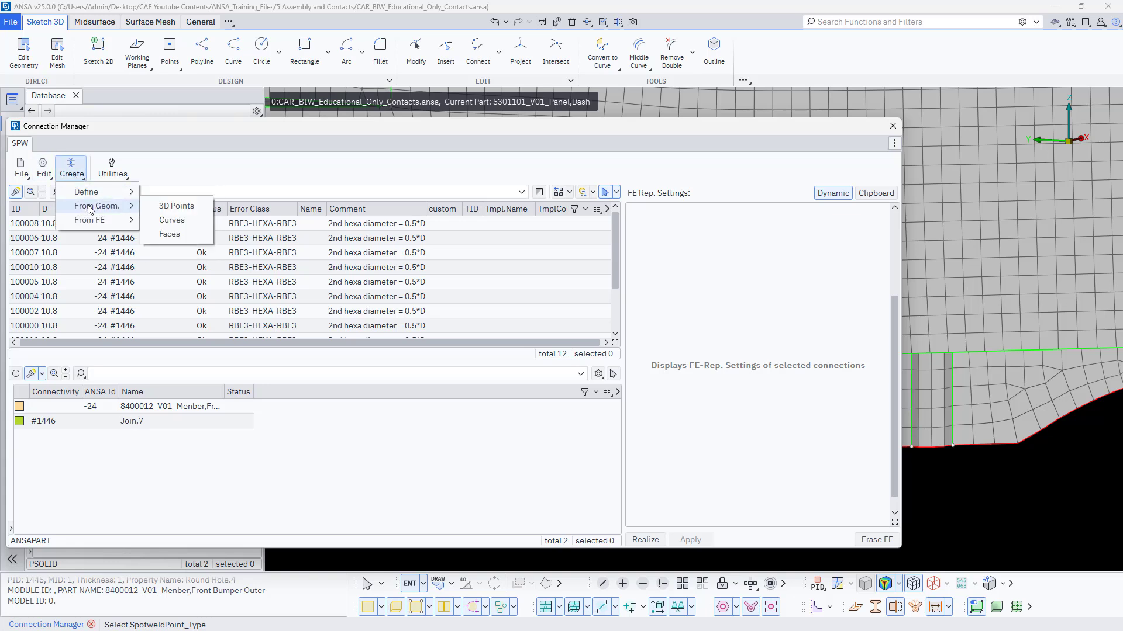
click(172, 220)
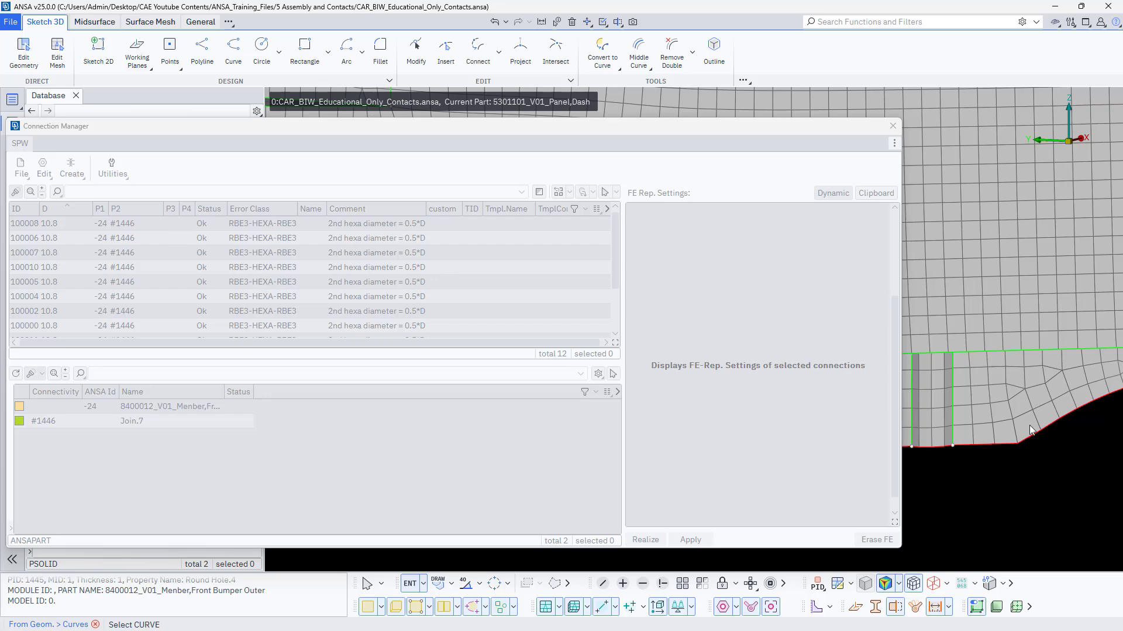
click(994, 421)
middle_click(1001, 451)
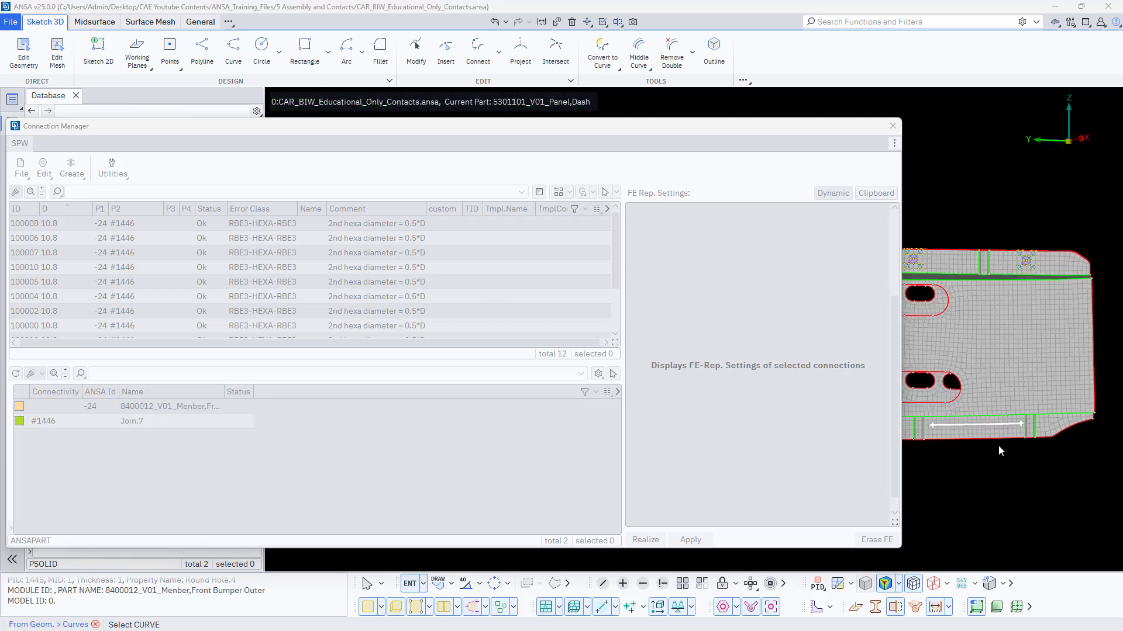
drag(996, 438, 275, 321)
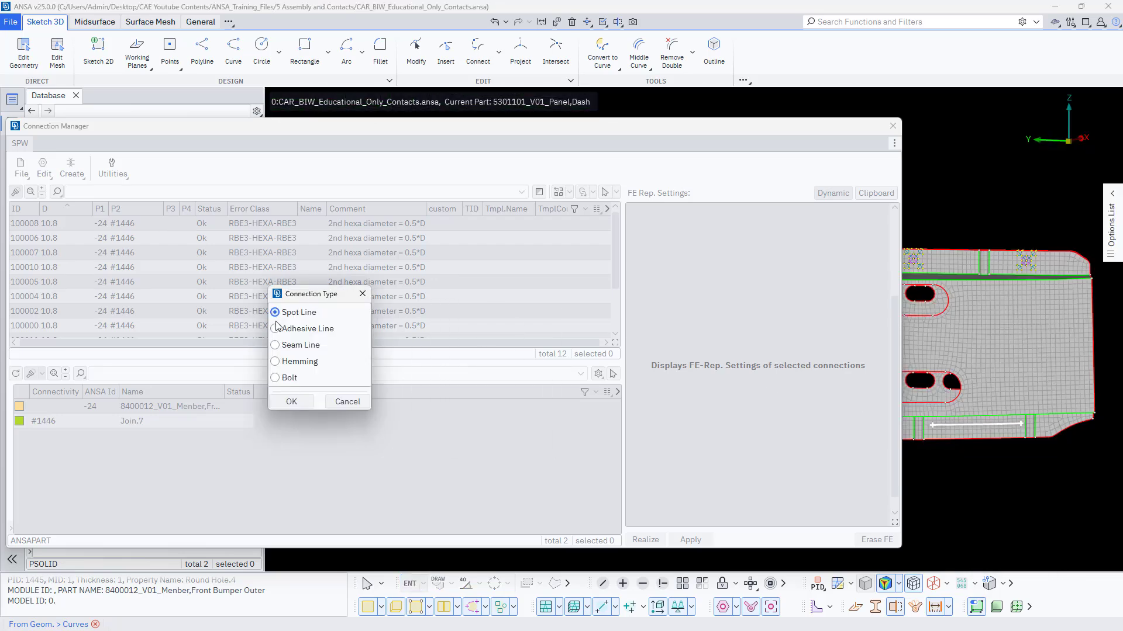
click(296, 329)
click(292, 403)
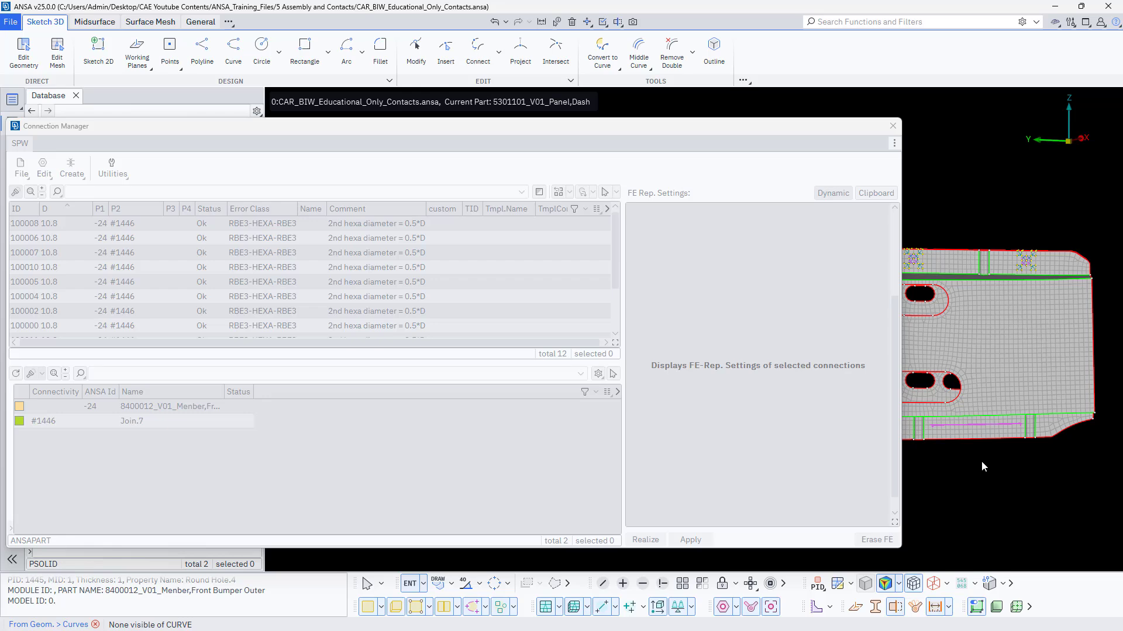
click(95, 625)
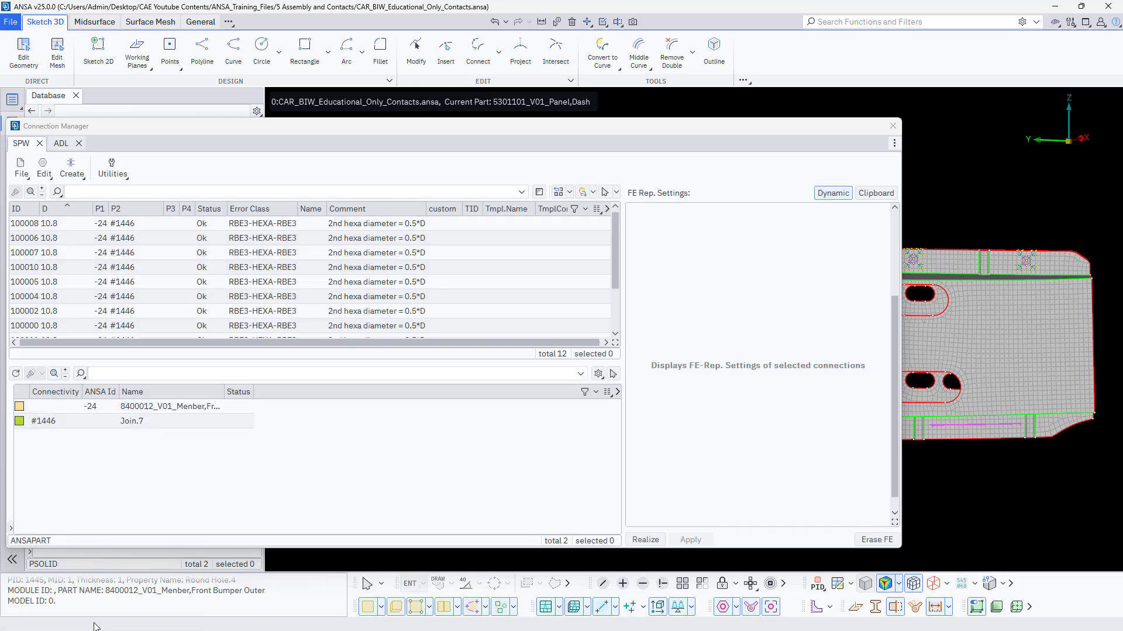
- Reload the Connection Manager, list the ADL connections and select the new adhesive line
scroll(104, 332, down, 1)
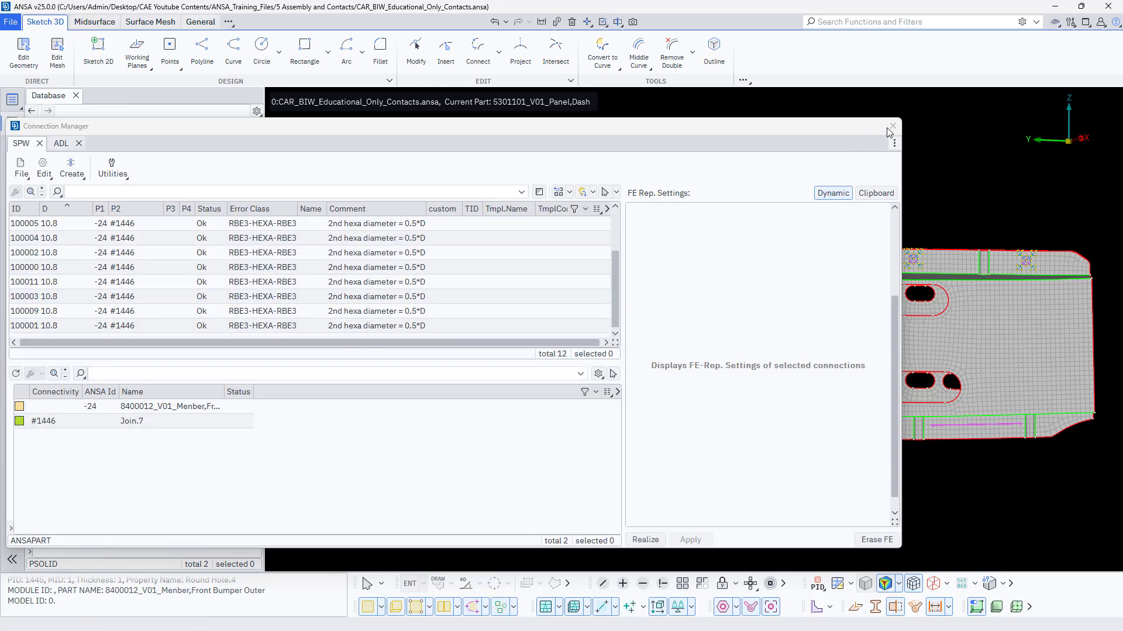
click(893, 126)
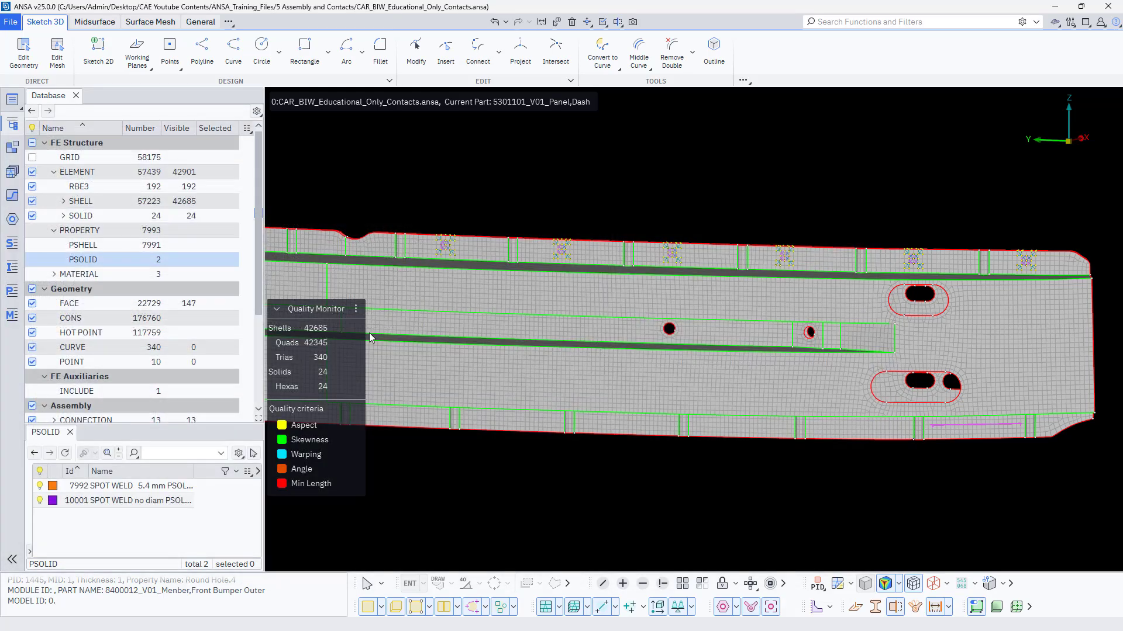
click(12, 219)
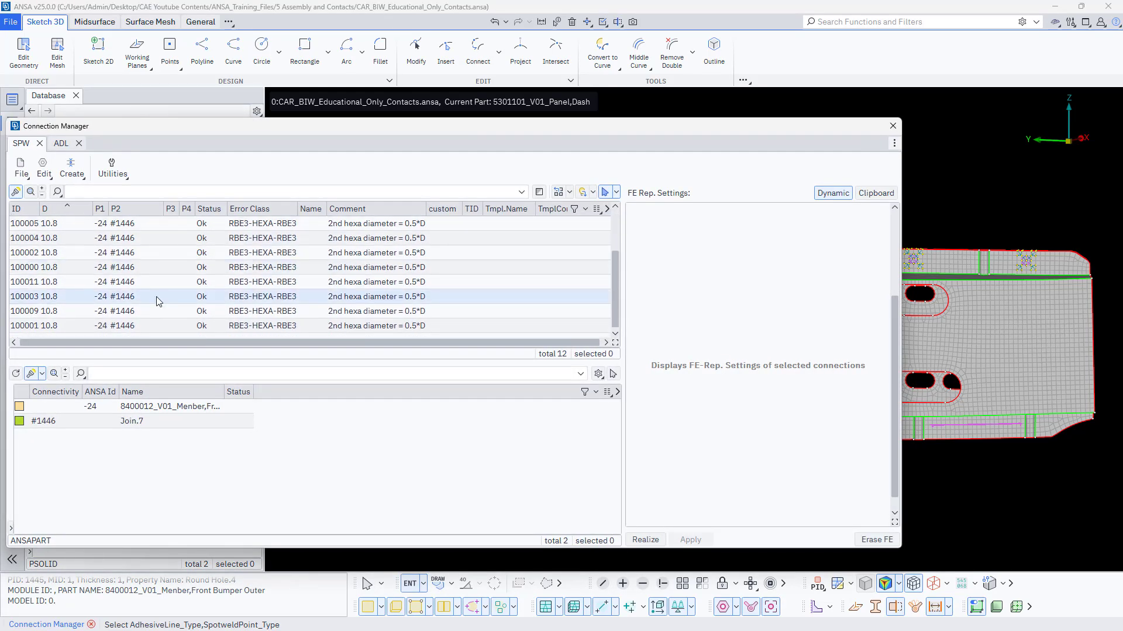
click(61, 145)
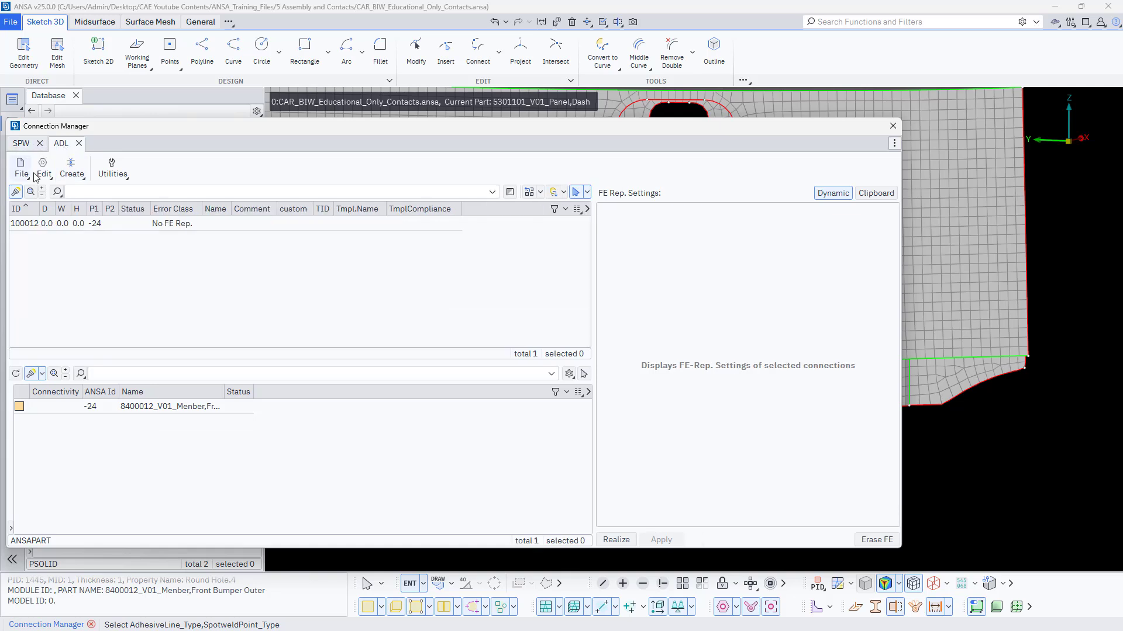
click(51, 224)
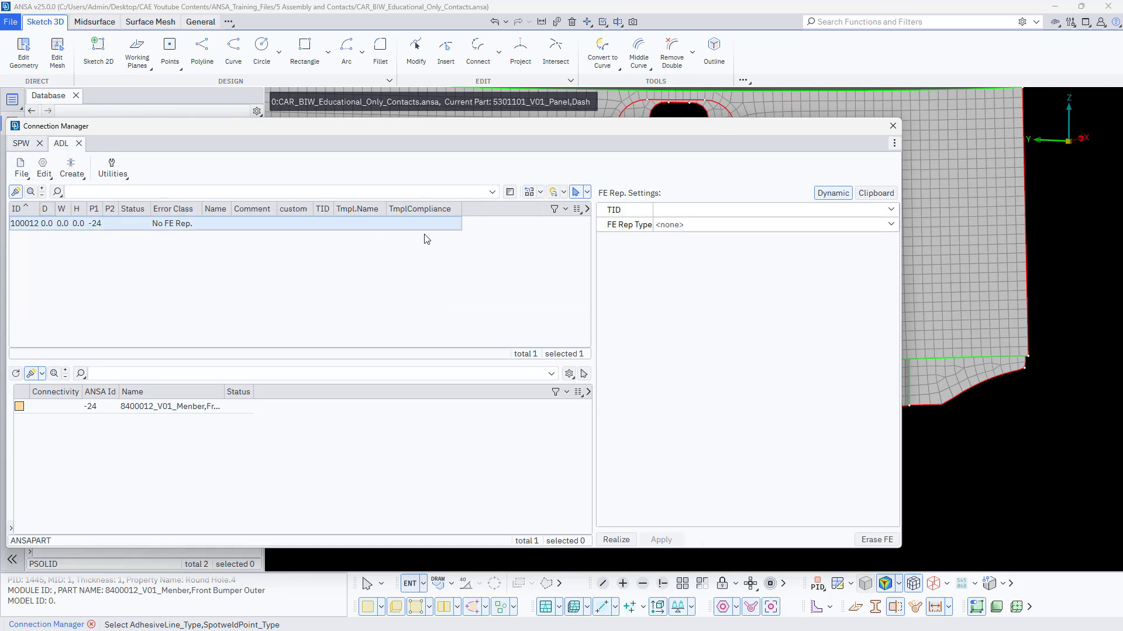
- Try to set the adhesive line's FE representation type to RBE3-HEXA-RBE3 before its second part is defined
scroll(1055, 441, down, 5)
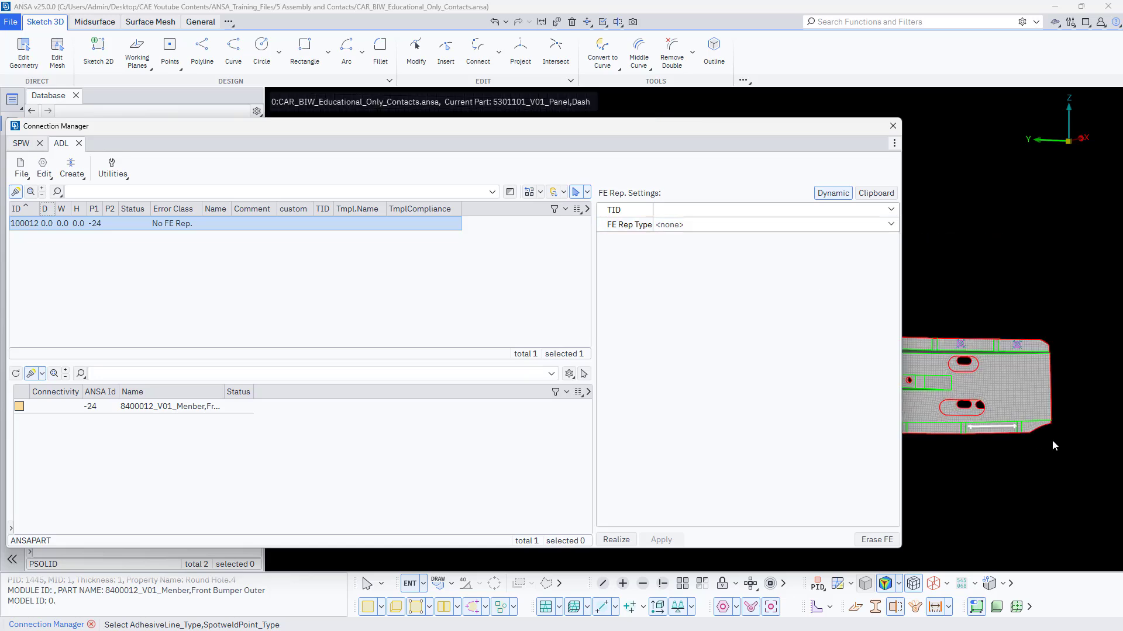
scroll(1006, 427, up, 5)
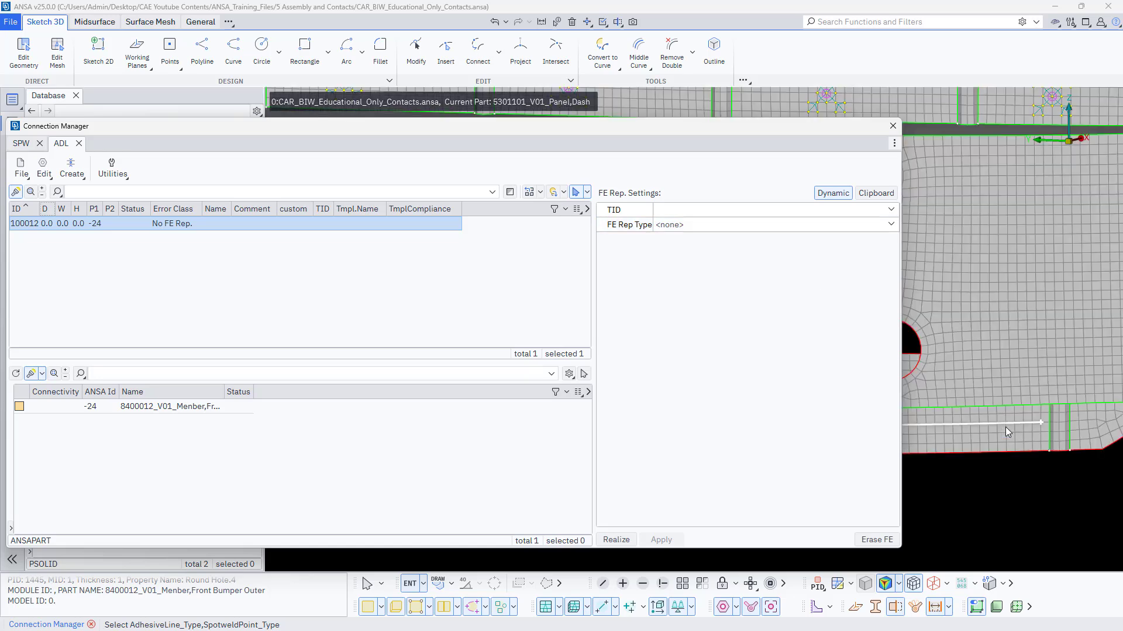
click(712, 228)
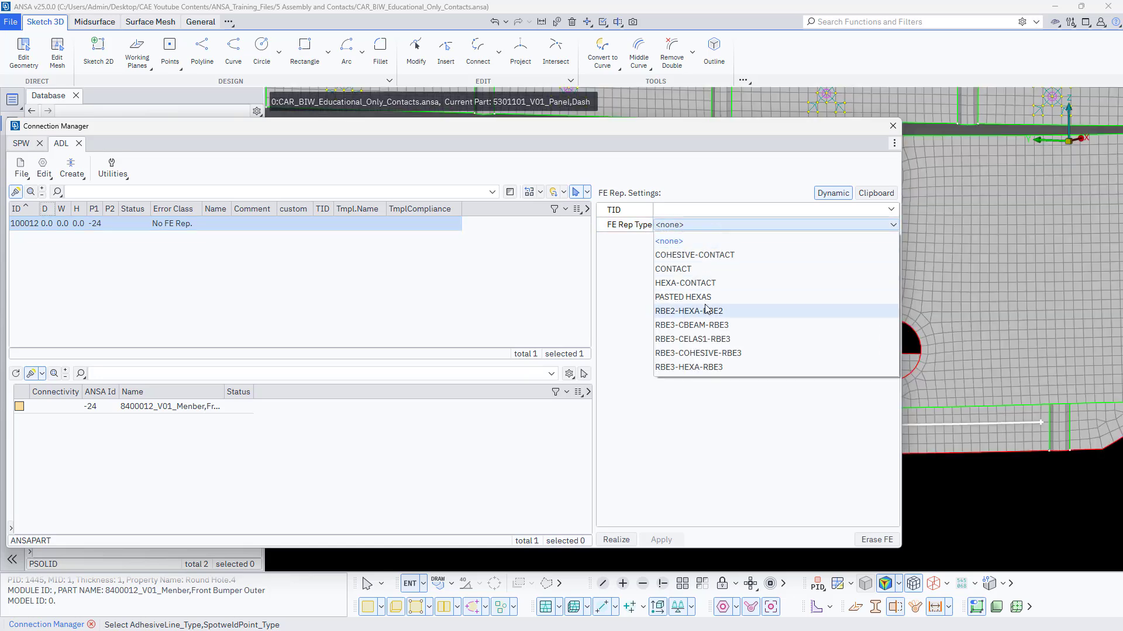
click(701, 368)
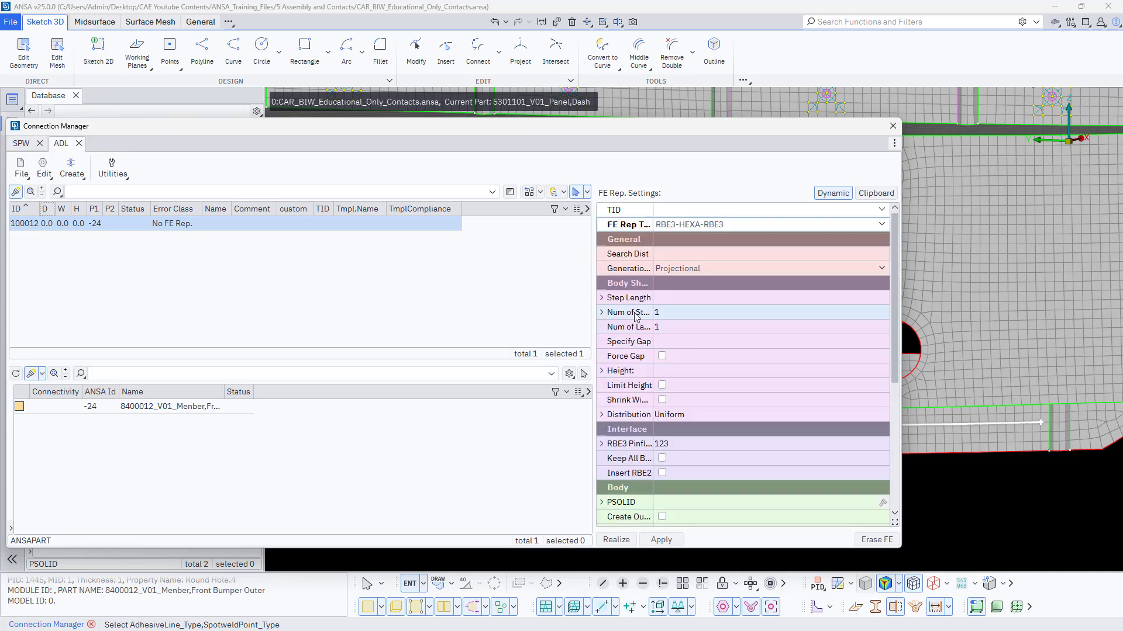
- Assign shell property #1446 of the mating panel as the adhesive line's second connected part (P2), picking it in the model
click(96, 222)
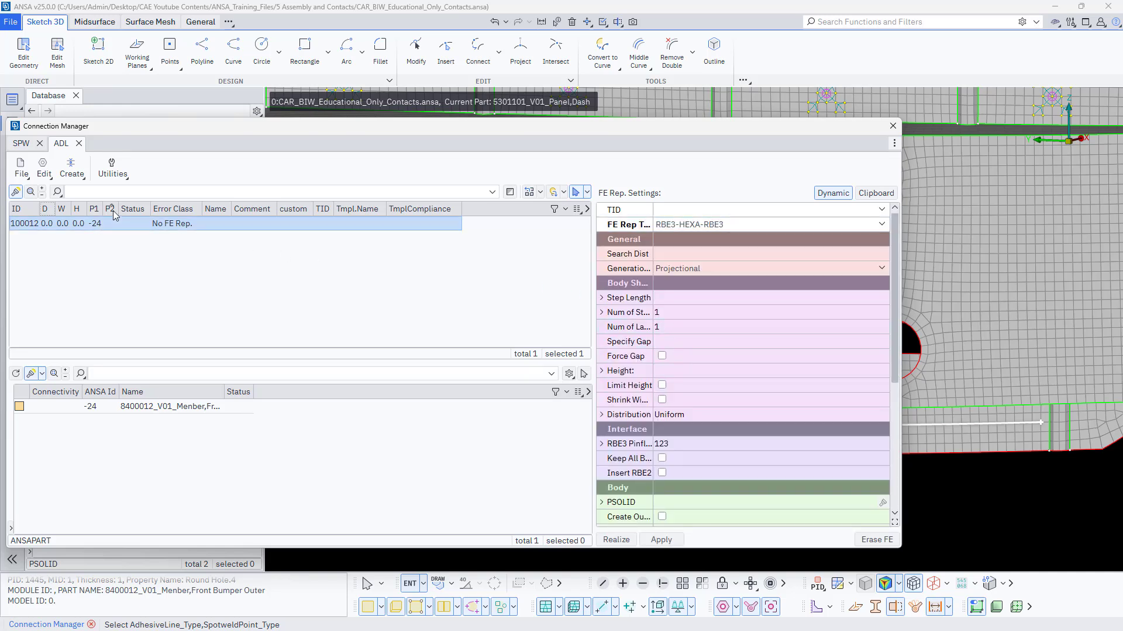
right_click(110, 224)
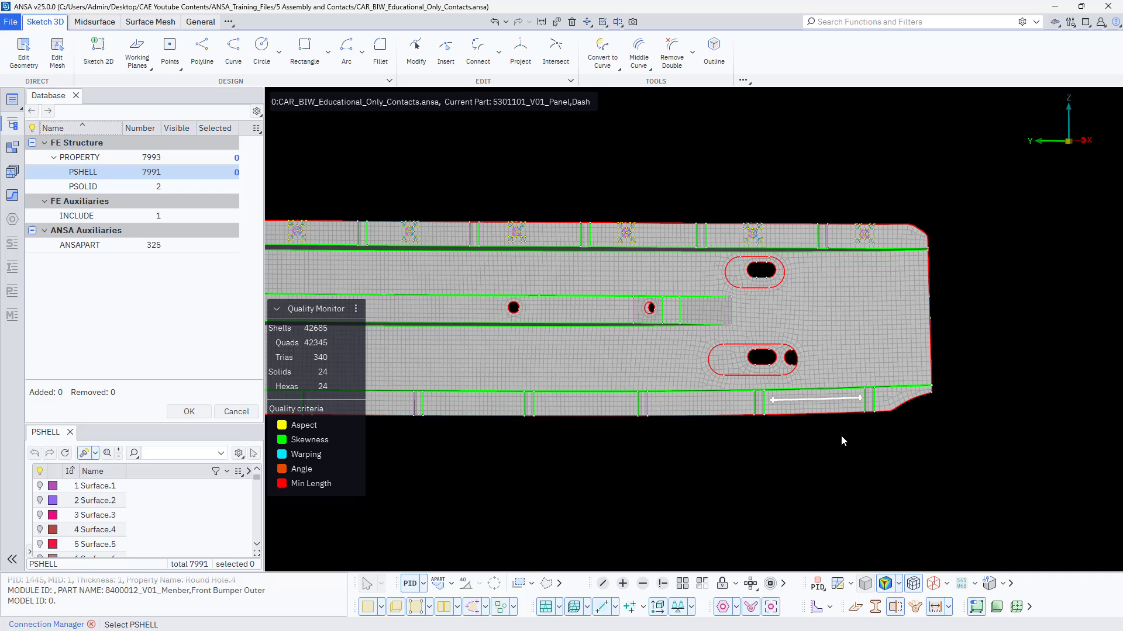
ctrl+drag(841, 437, 786, 395)
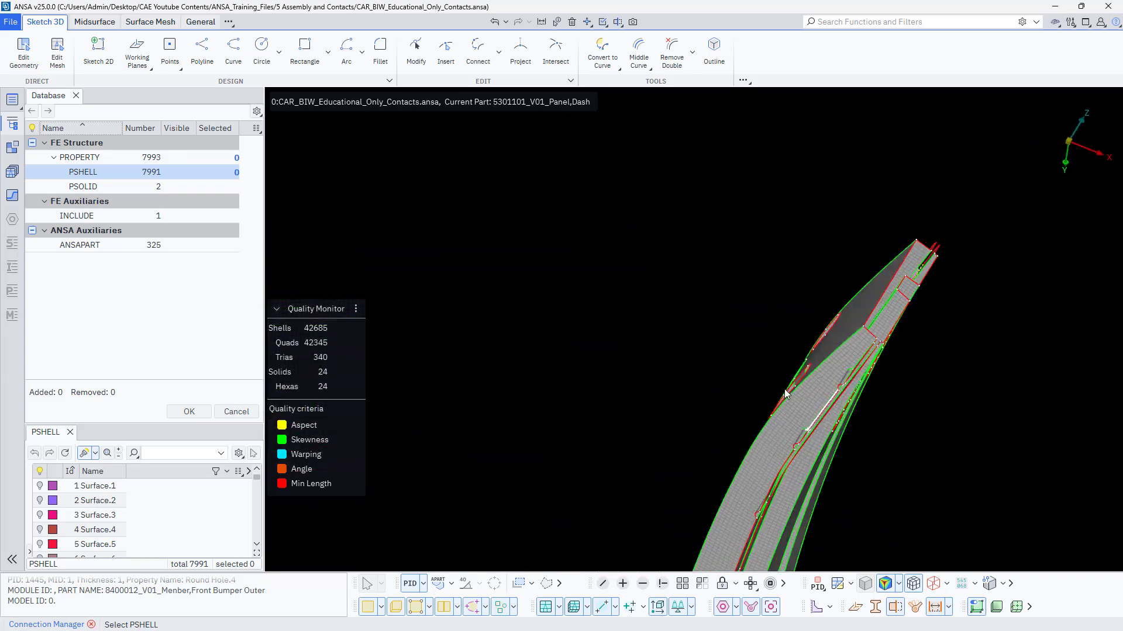
scroll(868, 365, up, 5)
click(862, 357)
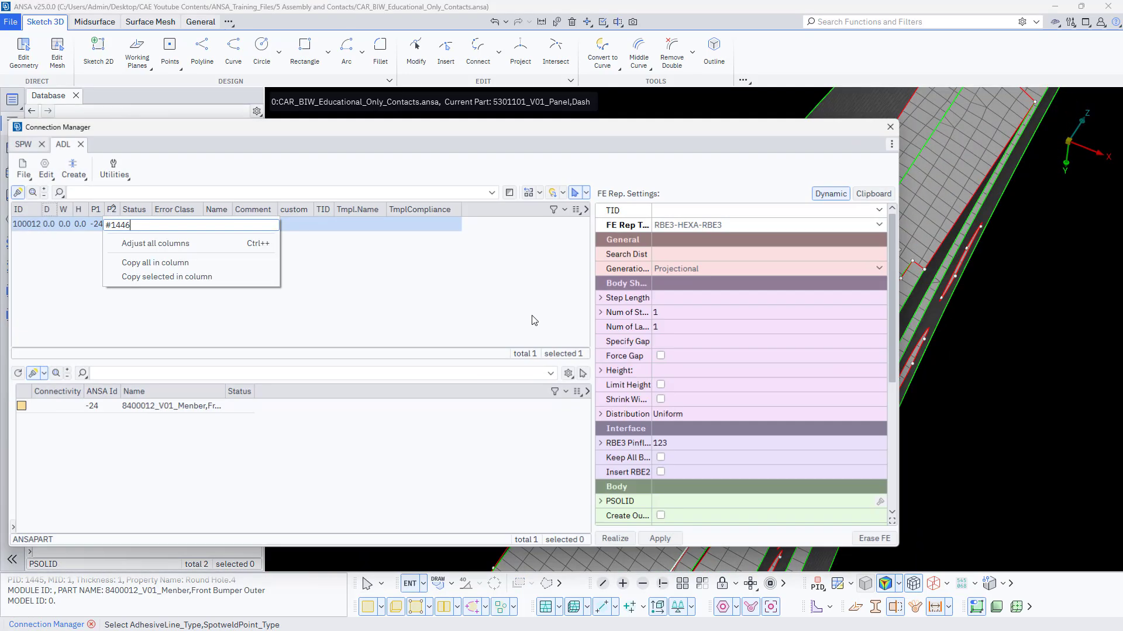
click(170, 258)
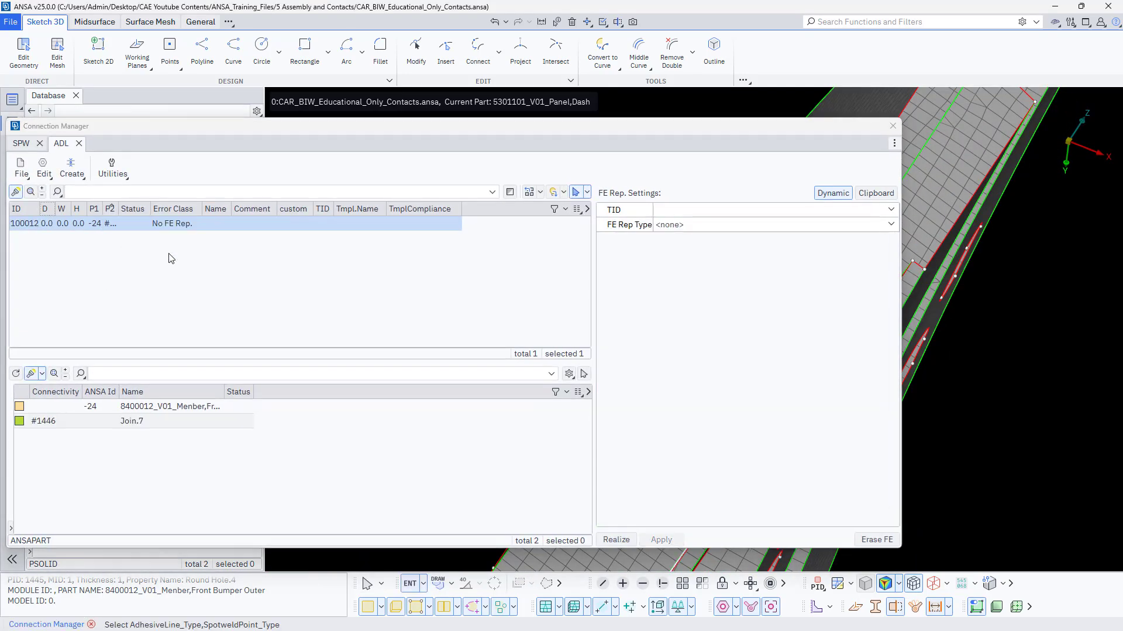
- Set the adhesive line's width to 8 and height to 0.3, and widen the connectivity columns to show the full part IDs
right_click(60, 223)
key(Escape)
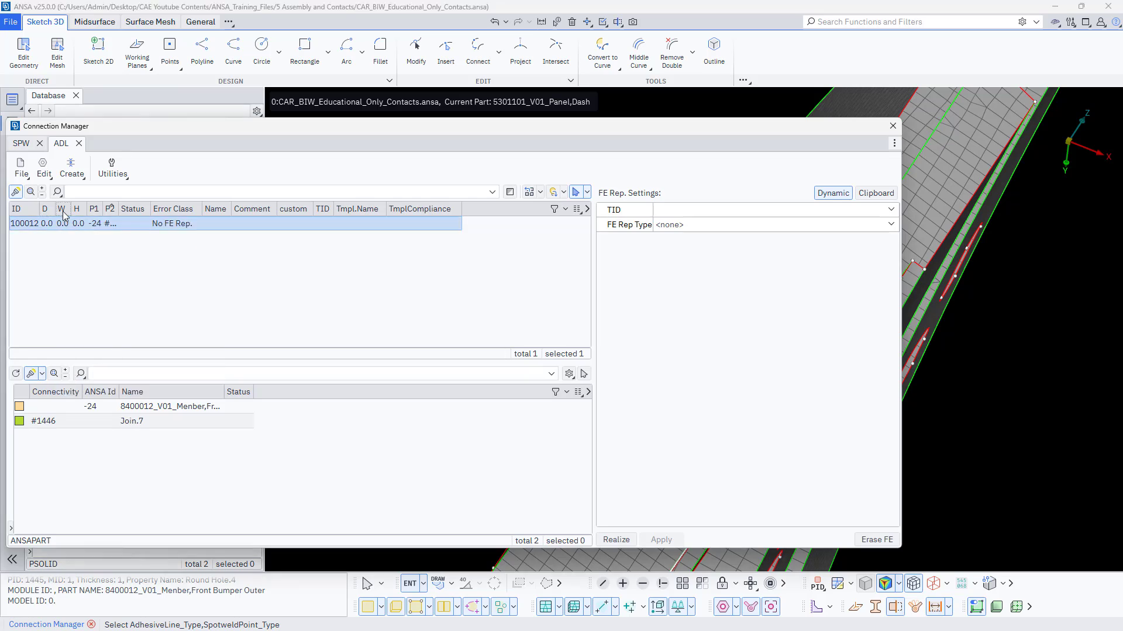
right_click(59, 223)
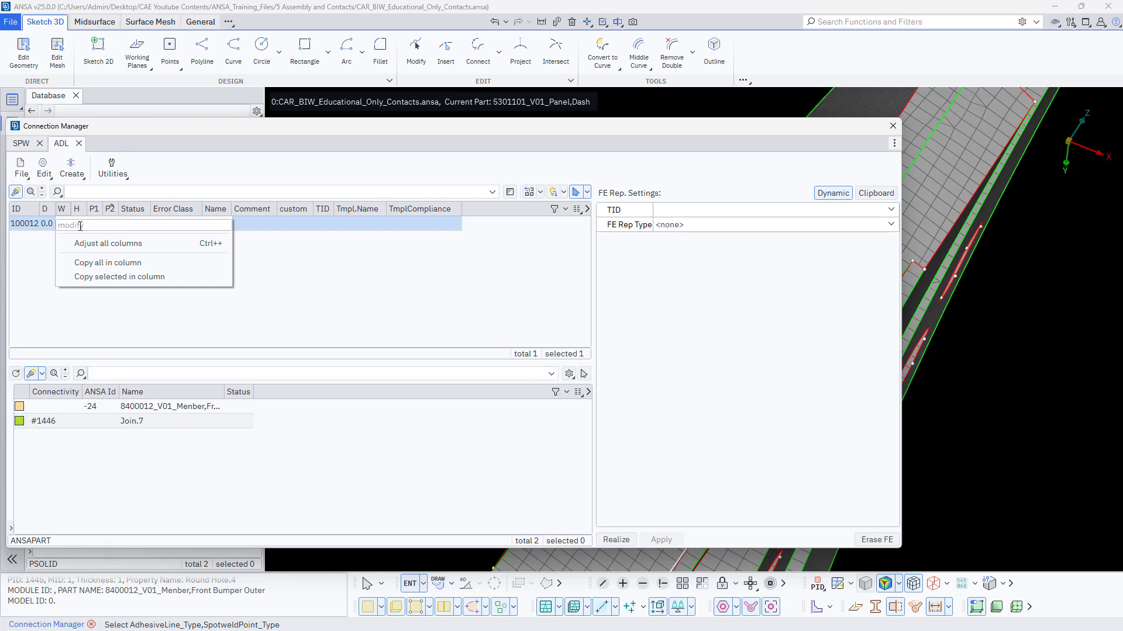
text(8)
key(Return)
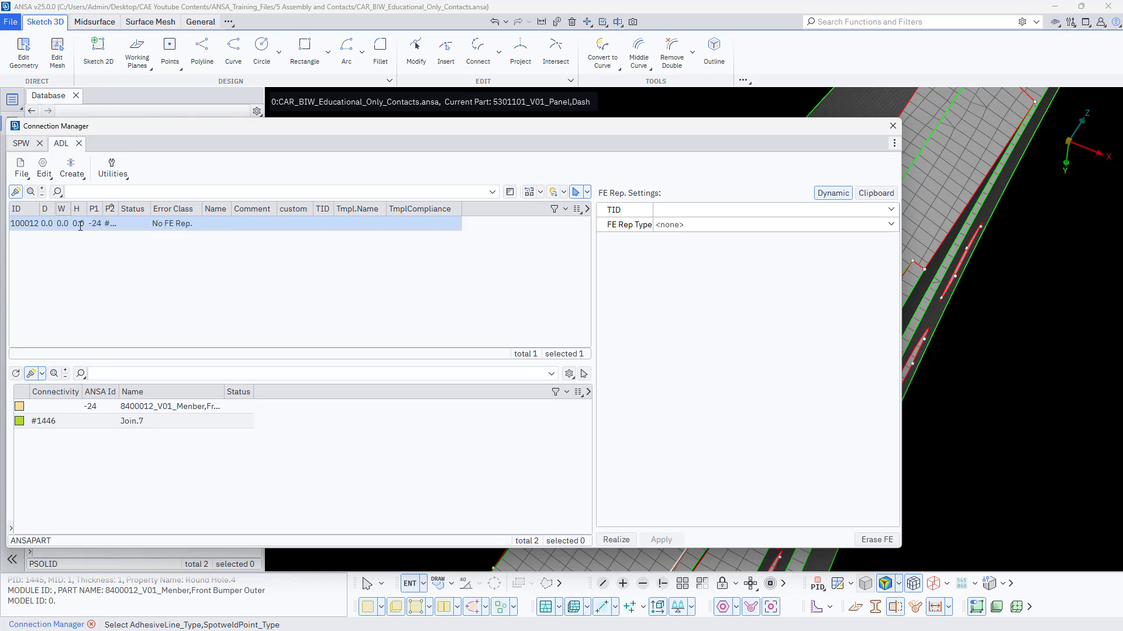
right_click(82, 226)
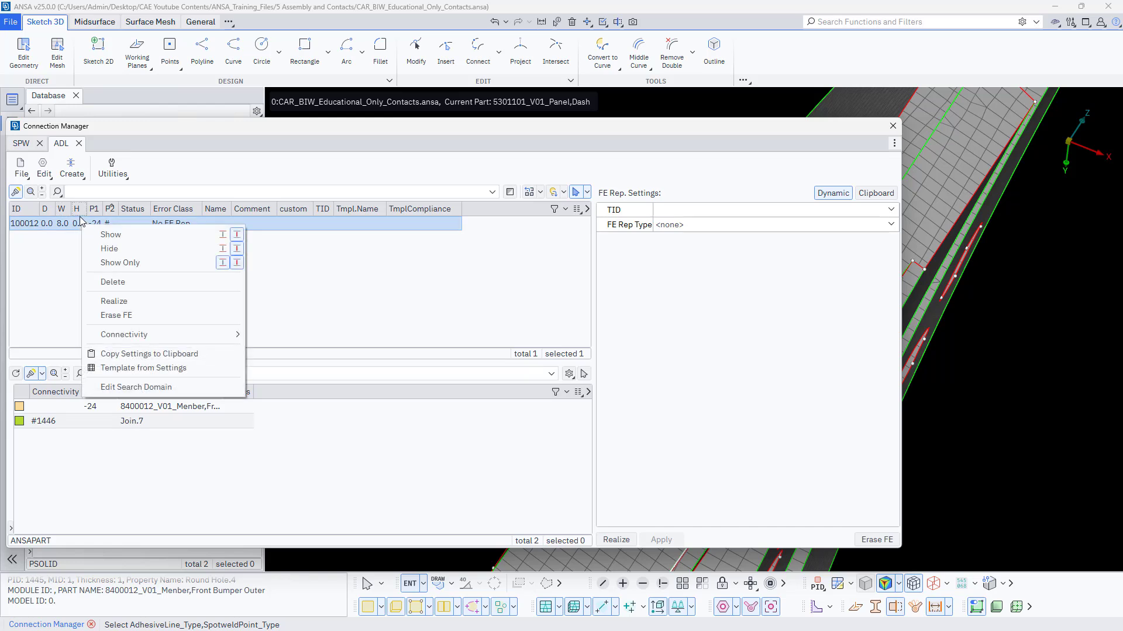
right_click(78, 210)
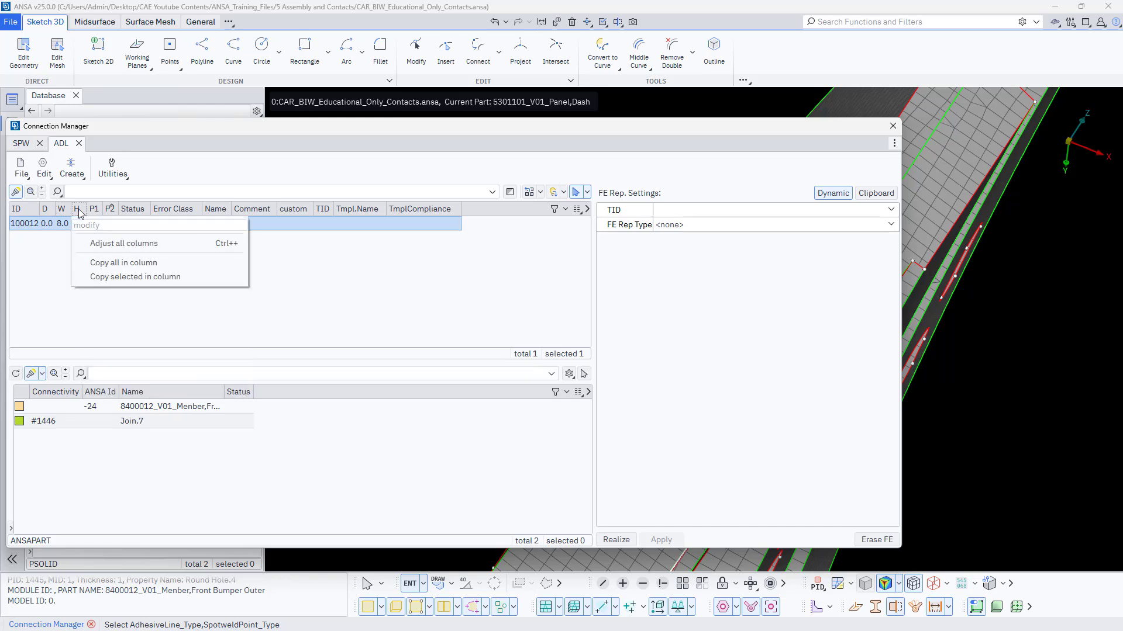
click(86, 226)
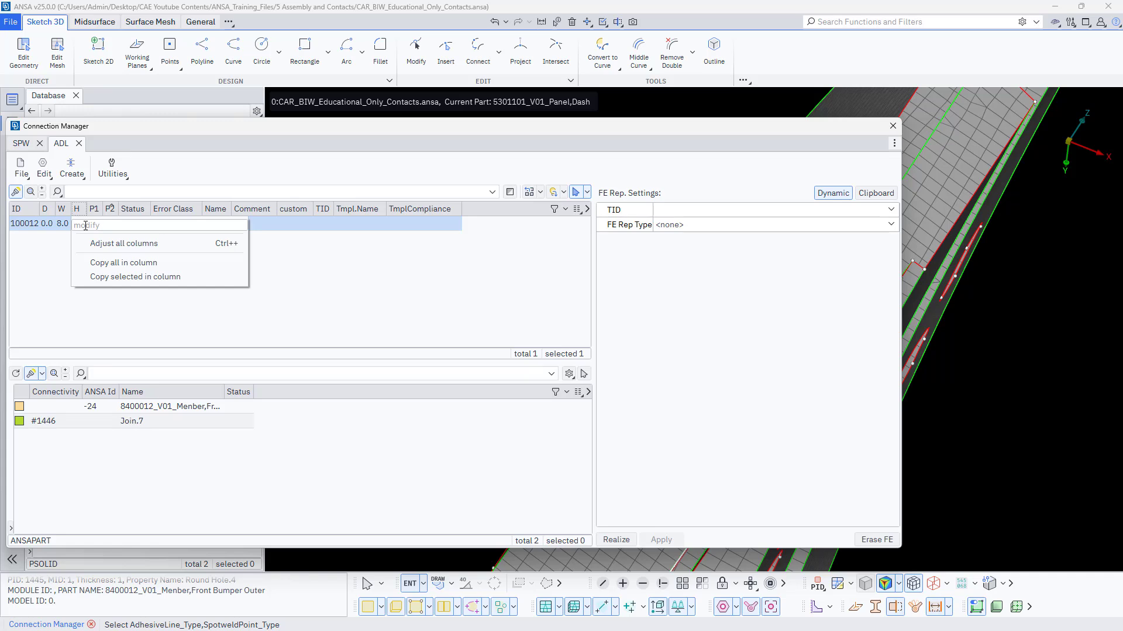
text(0.3)
key(Return)
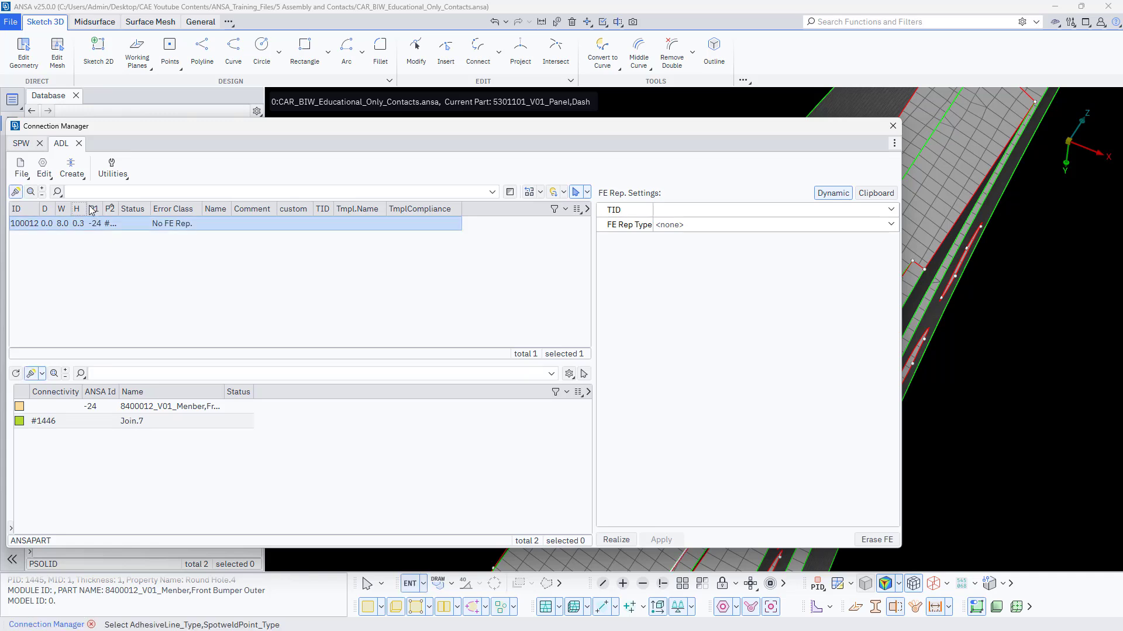
mouse_move(88, 209)
mouse_down()
mouse_move(154, 216)
mouse_move(91, 212)
mouse_up()
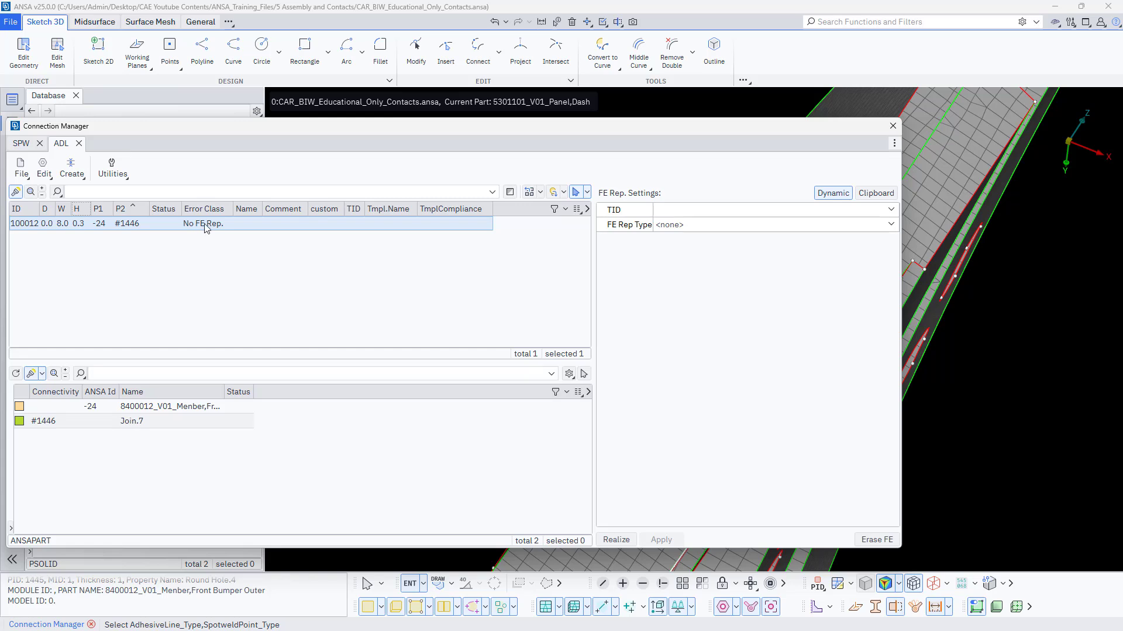
- Set the adhesive line's FE representation type to RBE3-HEXA-RBE3 with a step length of 5
click(701, 226)
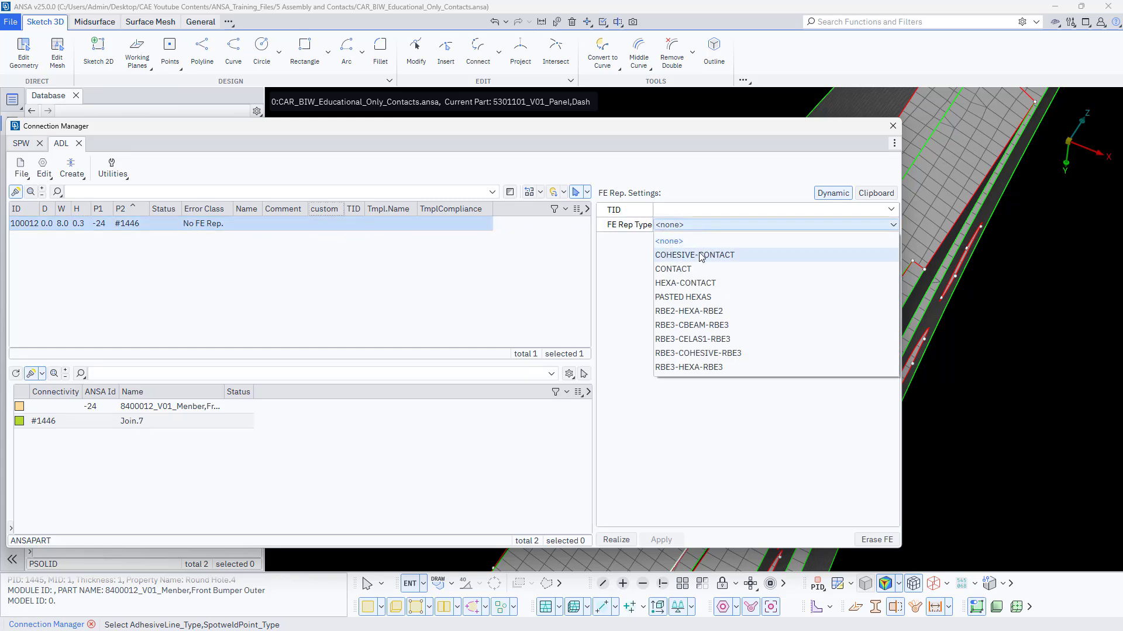
click(700, 367)
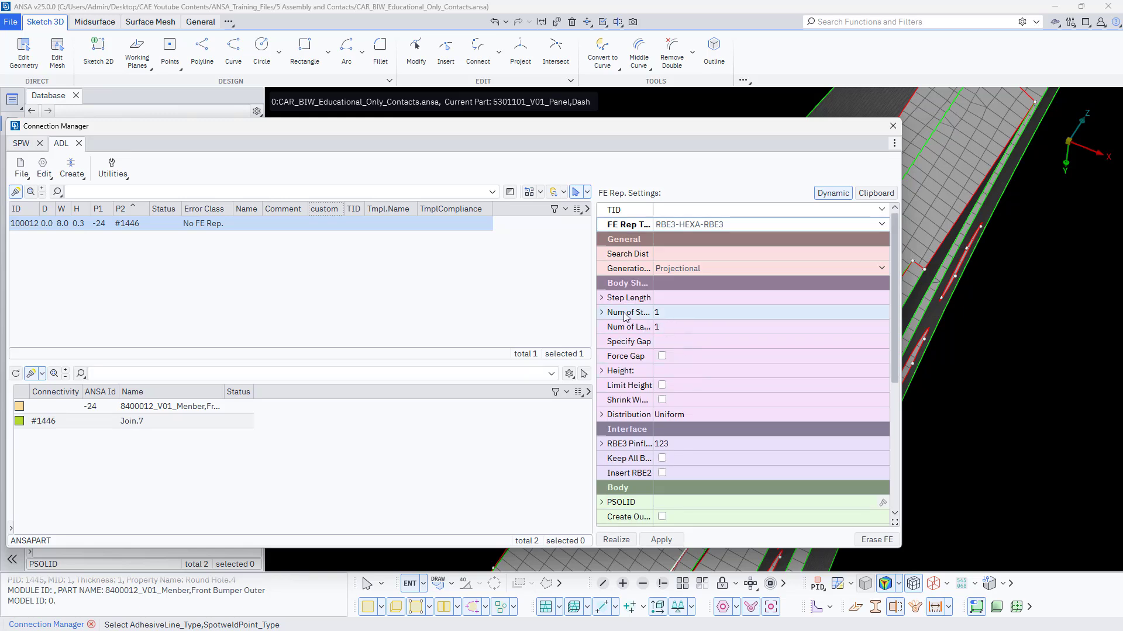
click(601, 299)
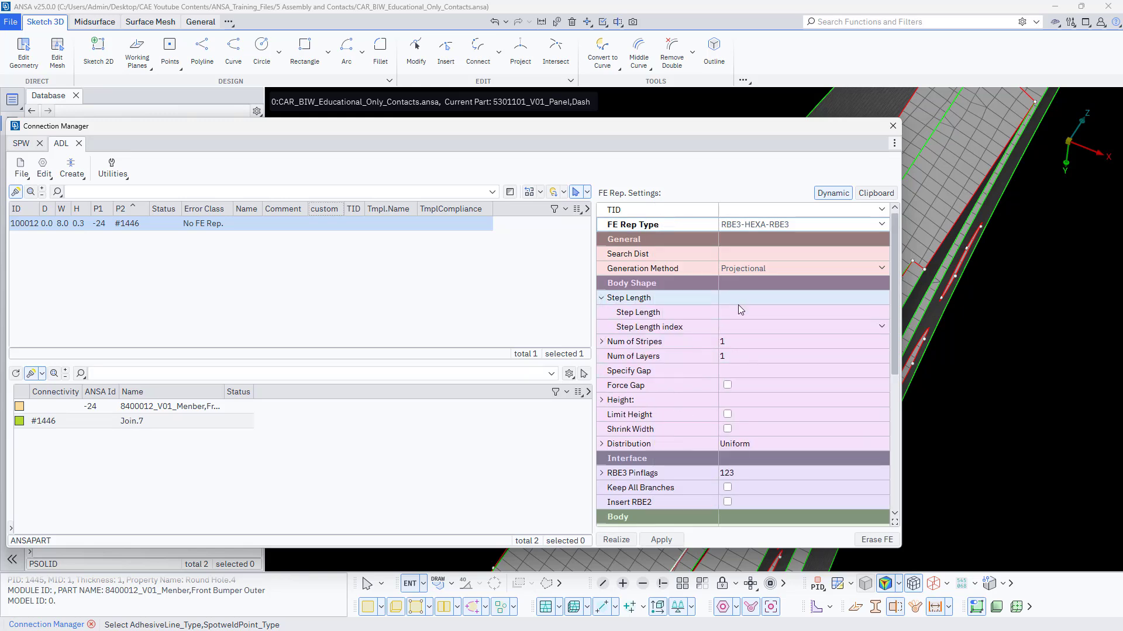
mouse_move(739, 311)
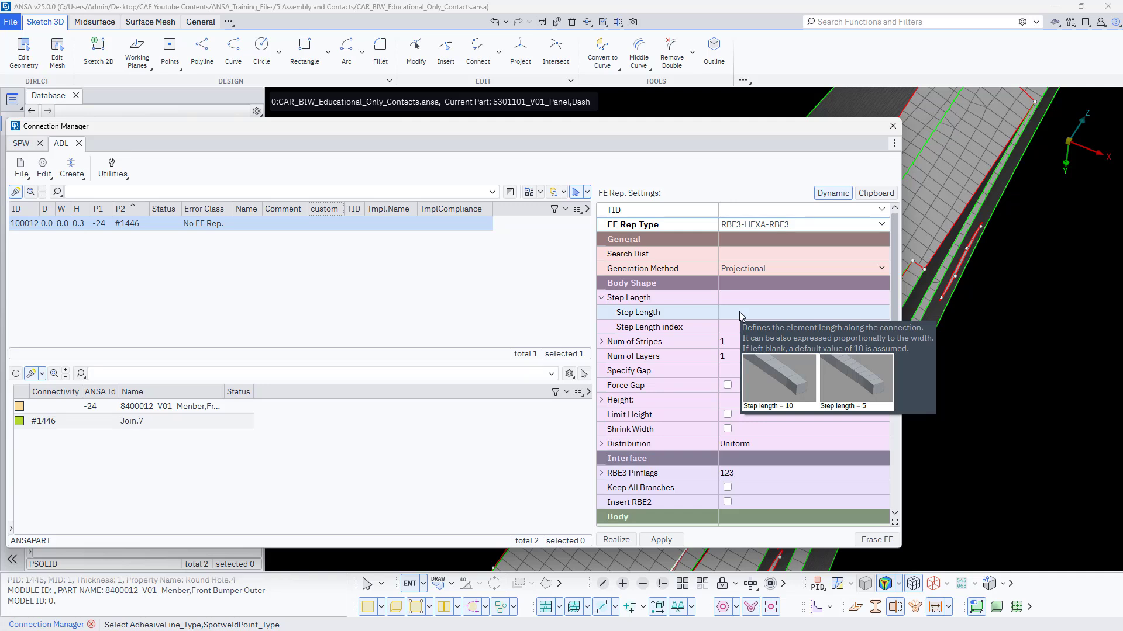
click(739, 311)
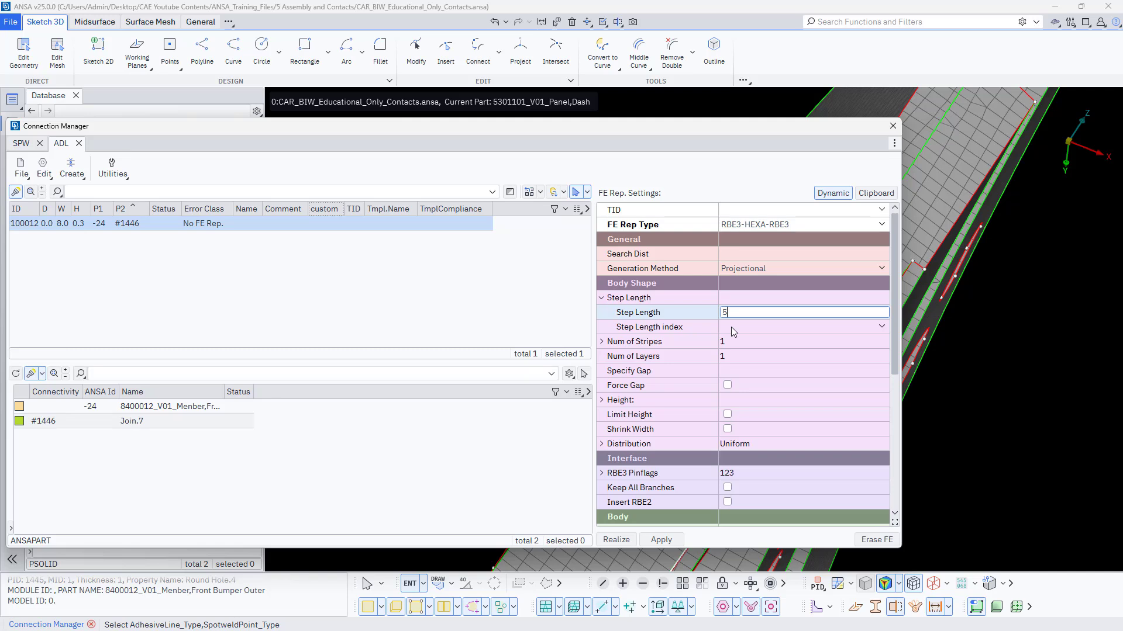
click(730, 327)
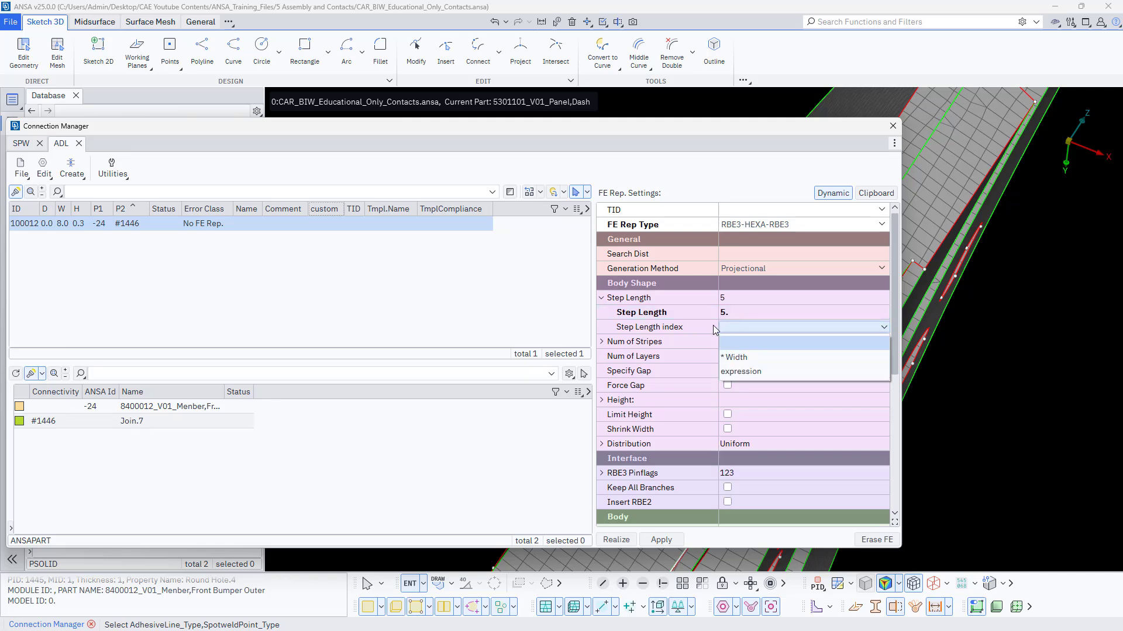
click(640, 300)
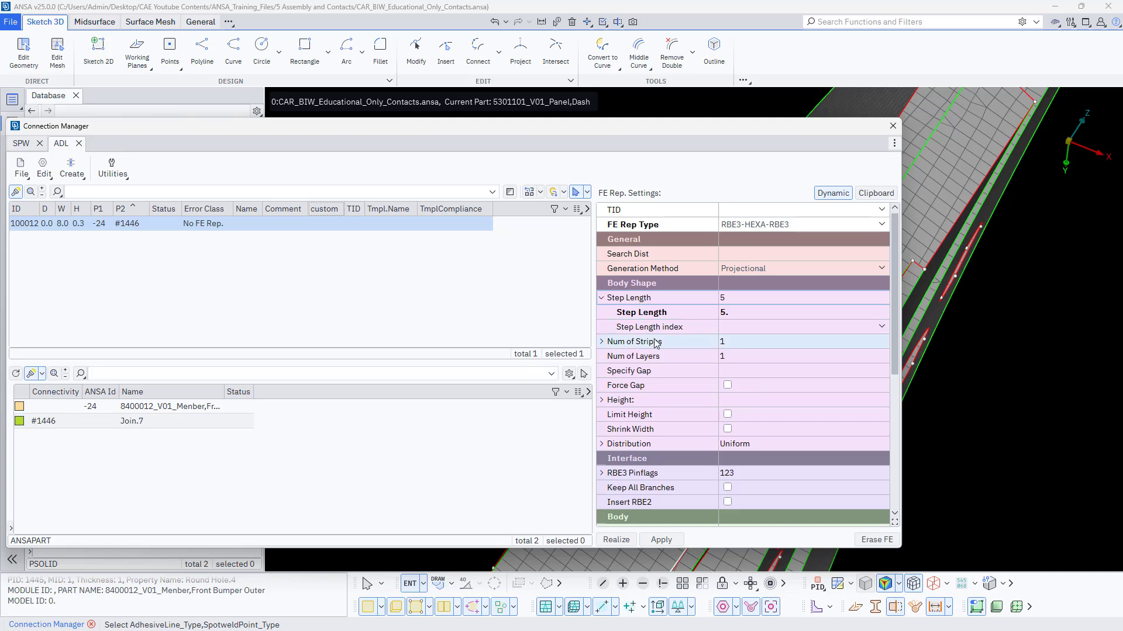
- Expand the number-of-stripes settings and enable Keep All Branches and Insert RBE2 for the adhesive line's interface
click(602, 342)
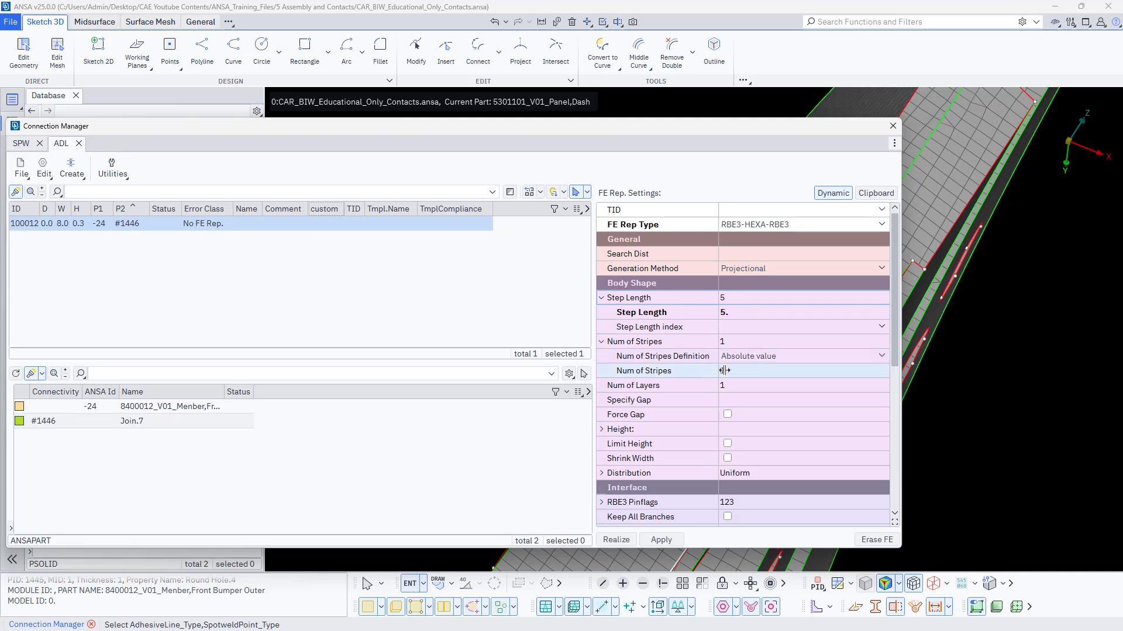
mouse_move(748, 371)
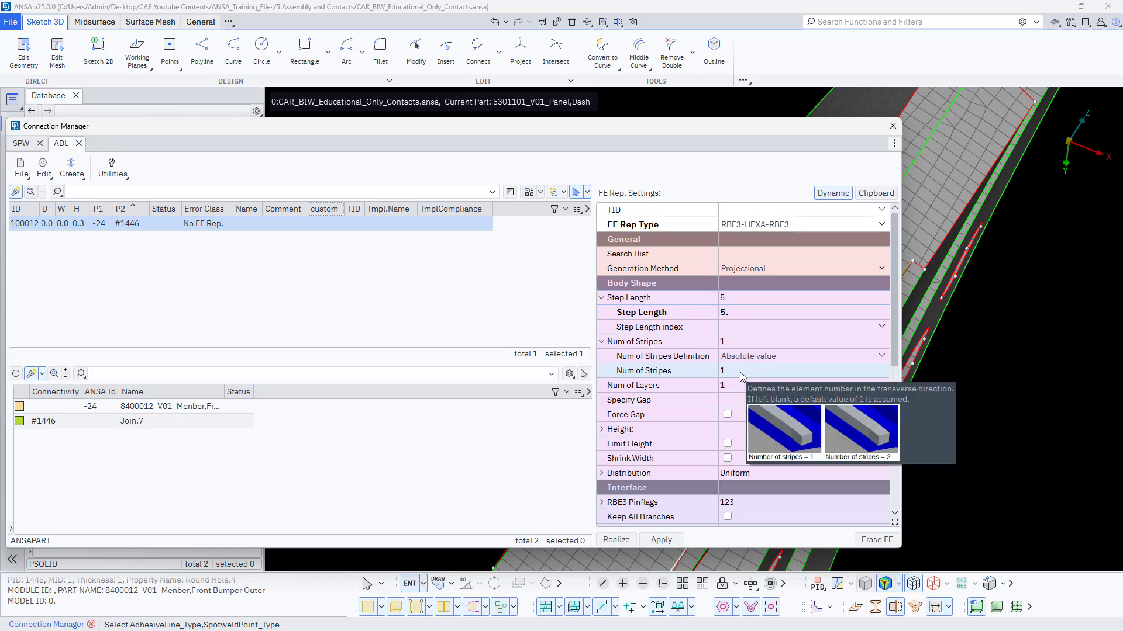
mouse_move(769, 416)
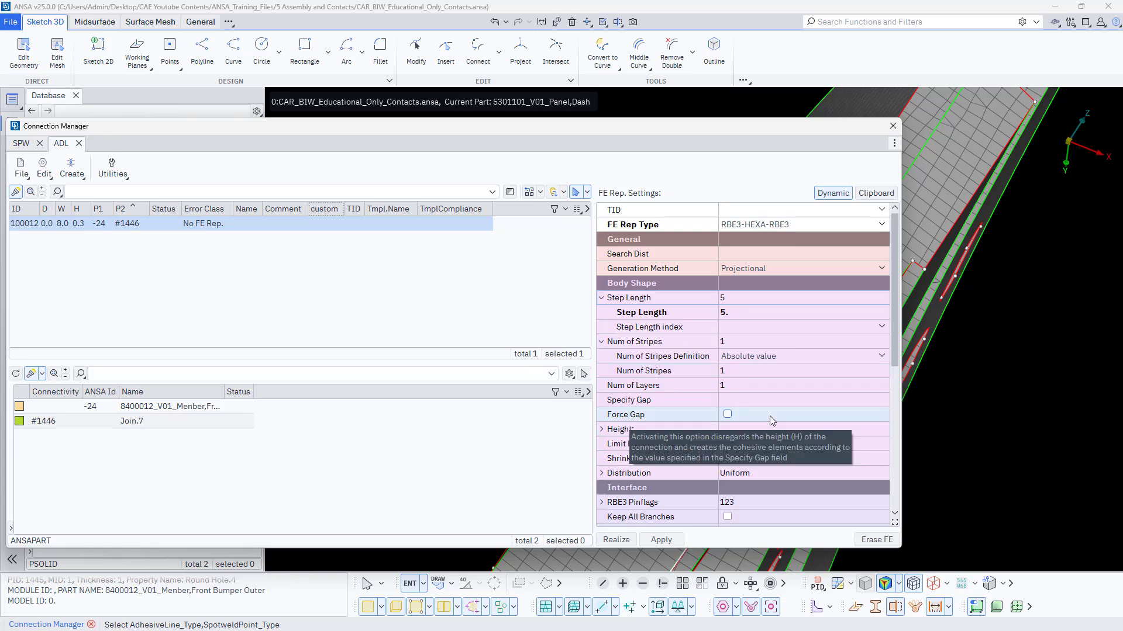
scroll(752, 388, down, 1)
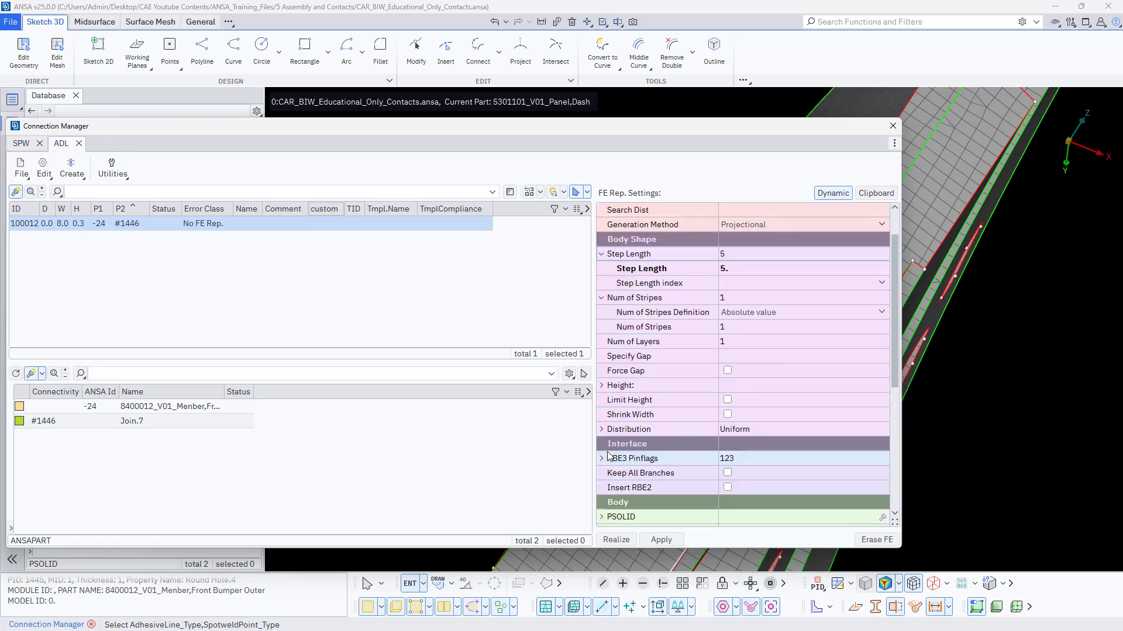
click(727, 473)
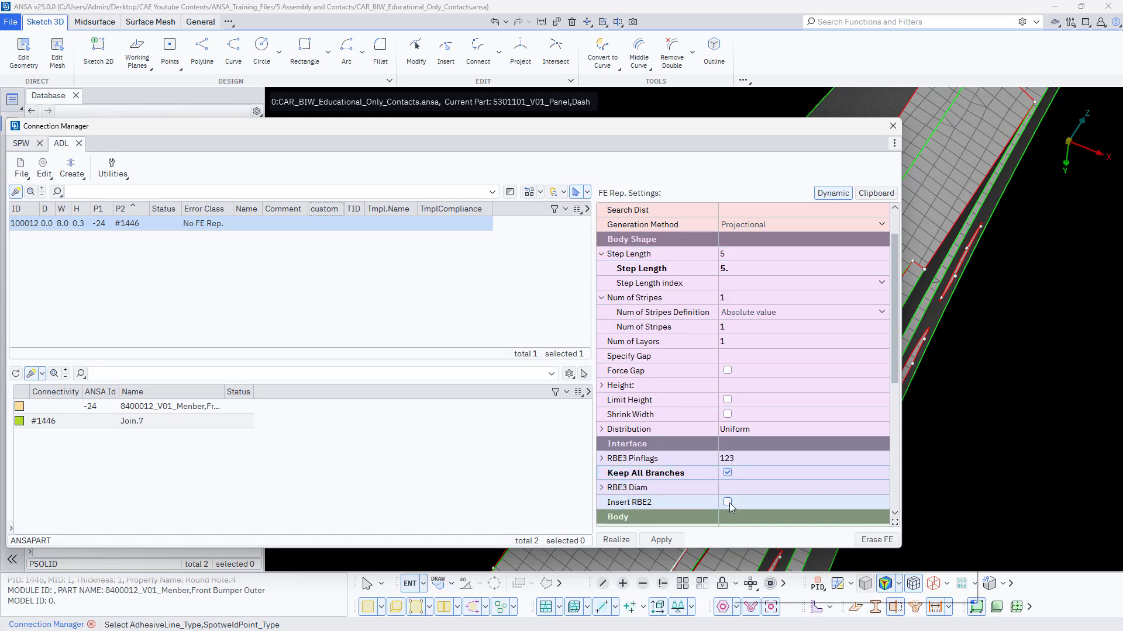
click(727, 502)
- Try to realize the adhesive line with its PSOLID property set to ID 1002
scroll(620, 494, down, 6)
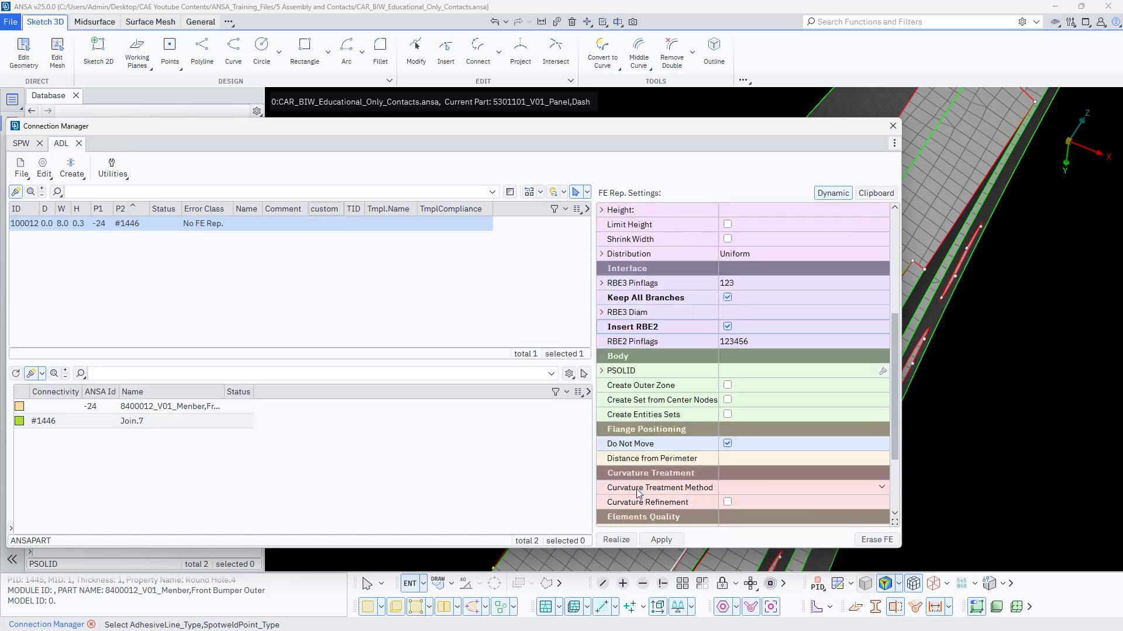
scroll(672, 419, down, 1)
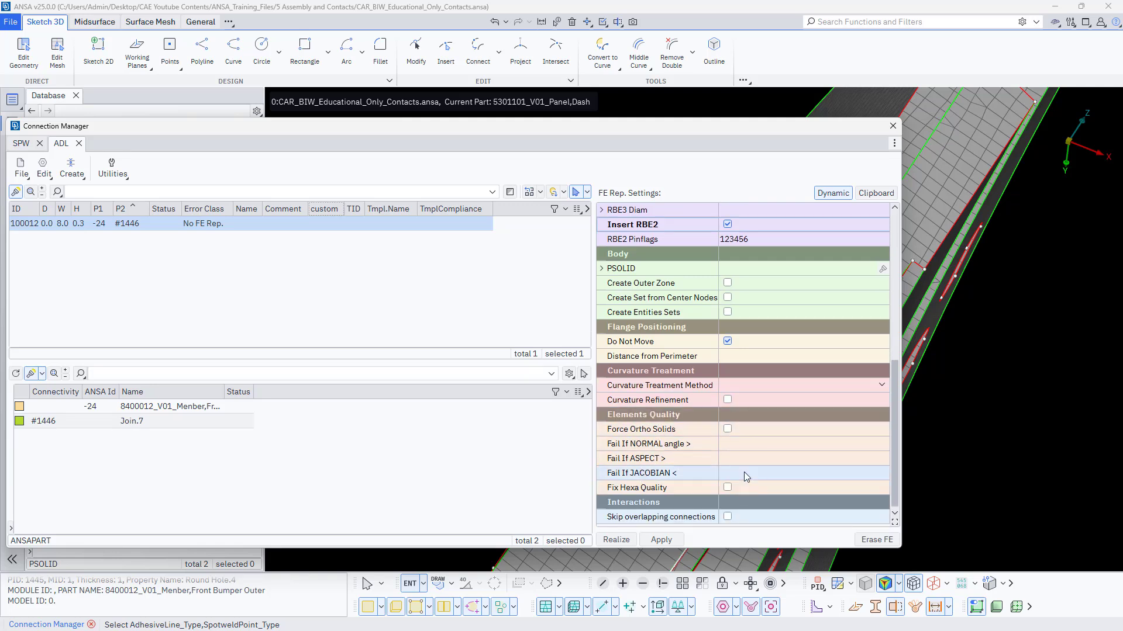
scroll(754, 363, up, 1)
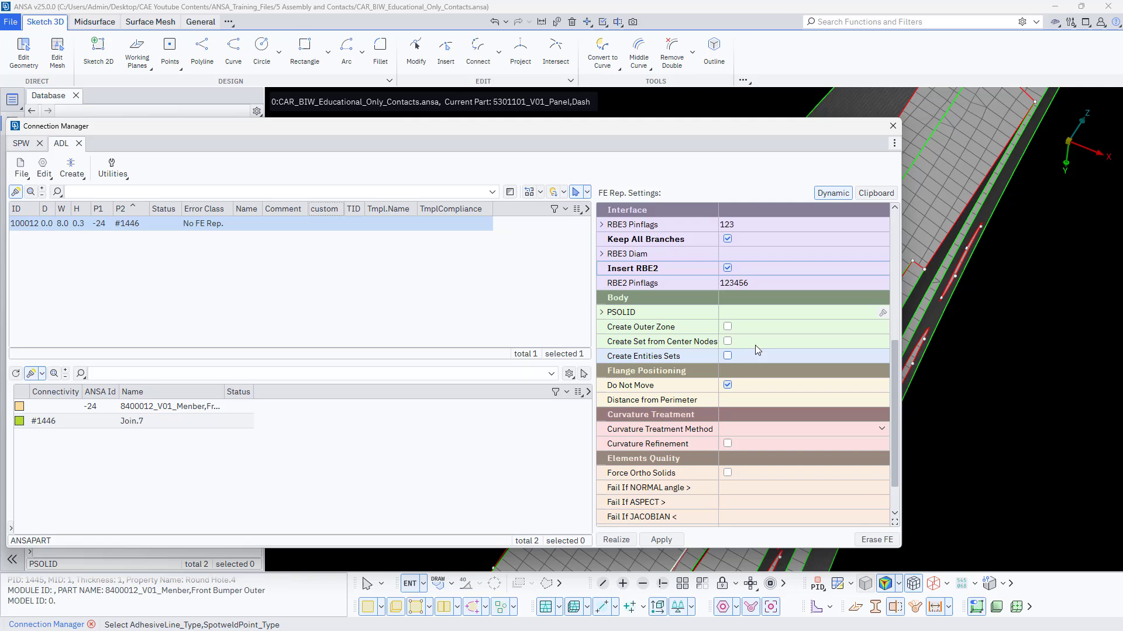
click(764, 314)
text(10)
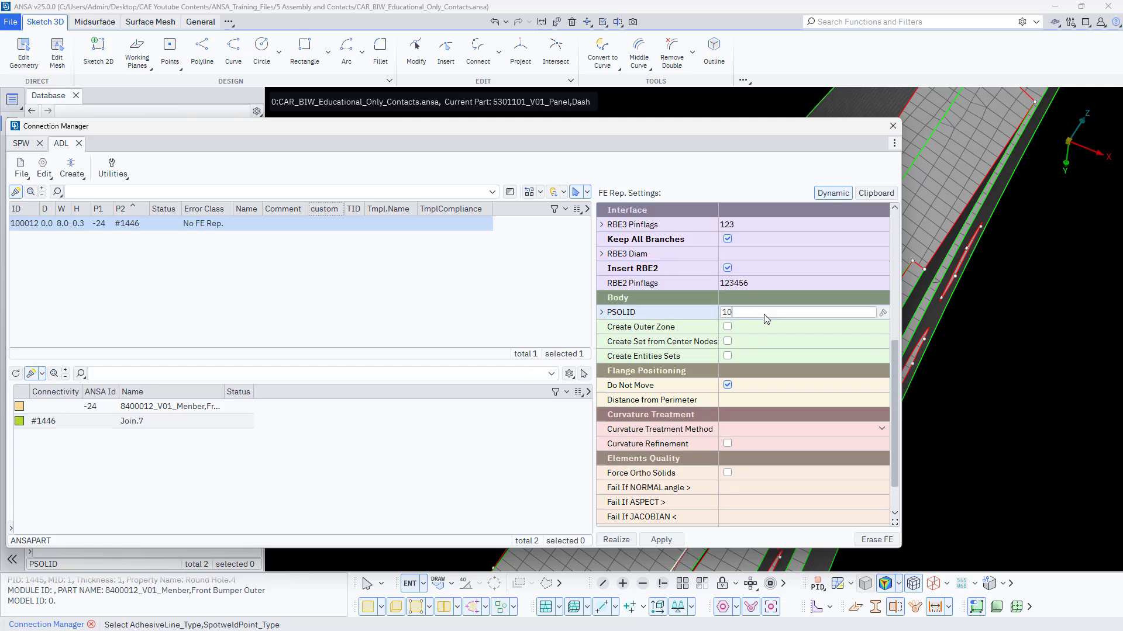
text(02)
click(615, 540)
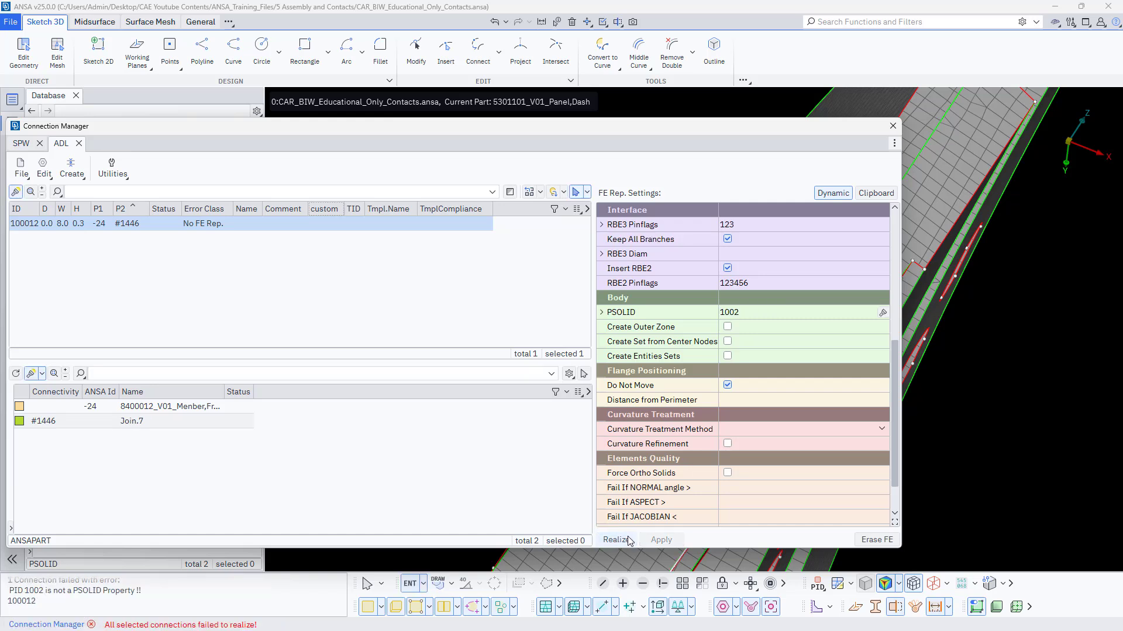
click(627, 541)
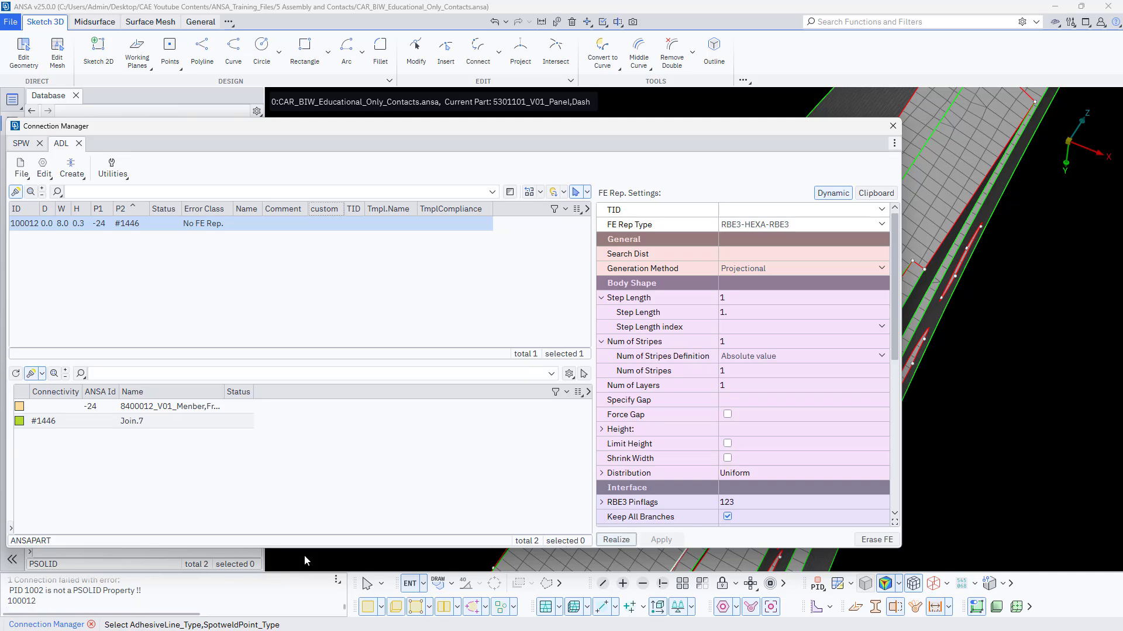
- Set the adhesive line's PSOLID ID to 100012 and realize the connection
scroll(752, 409, down, 6)
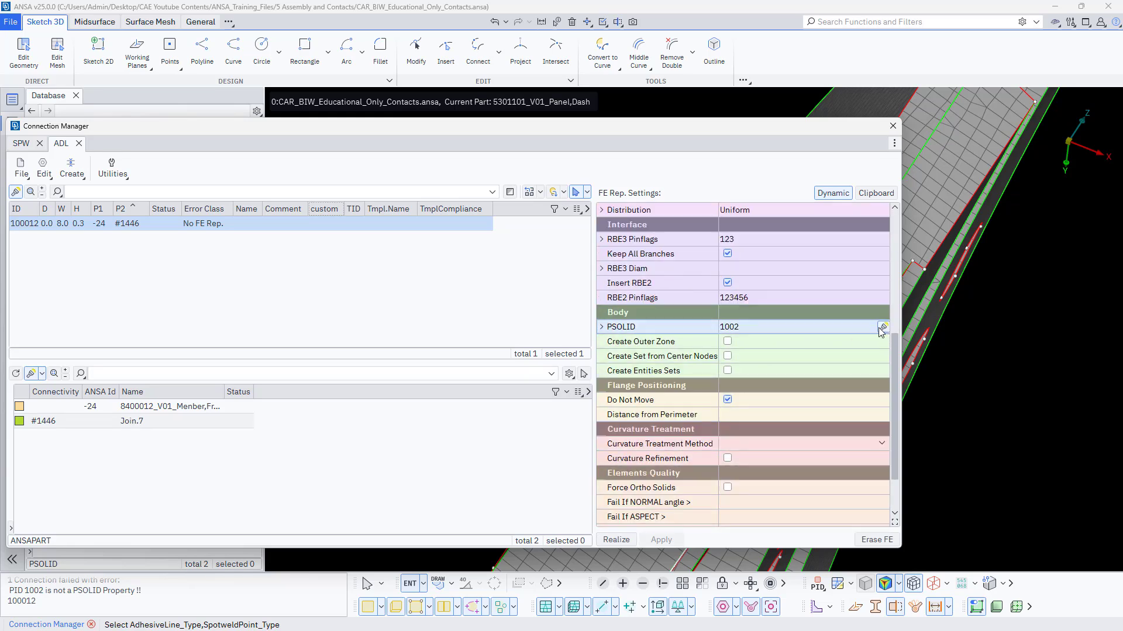
double_click(808, 329)
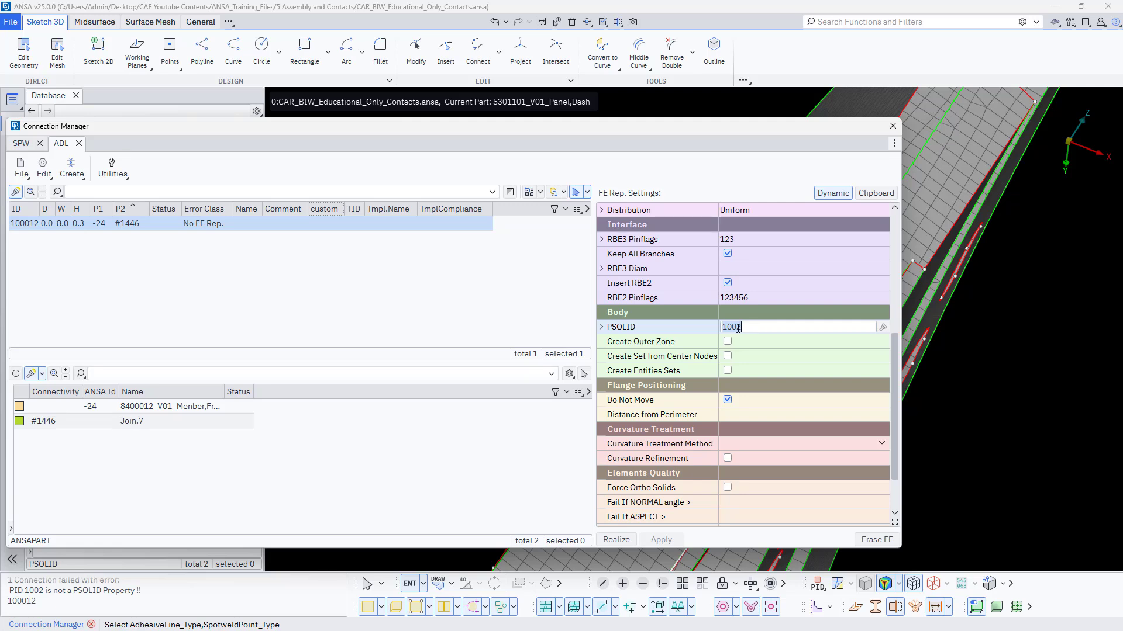
key(Return)
click(603, 327)
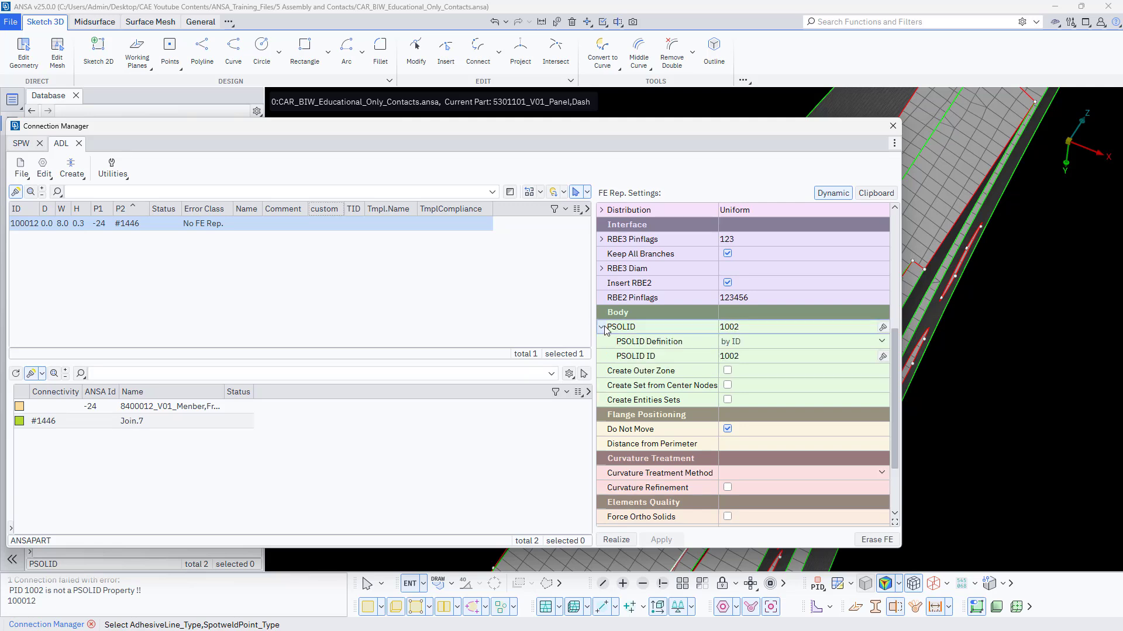
double_click(751, 328)
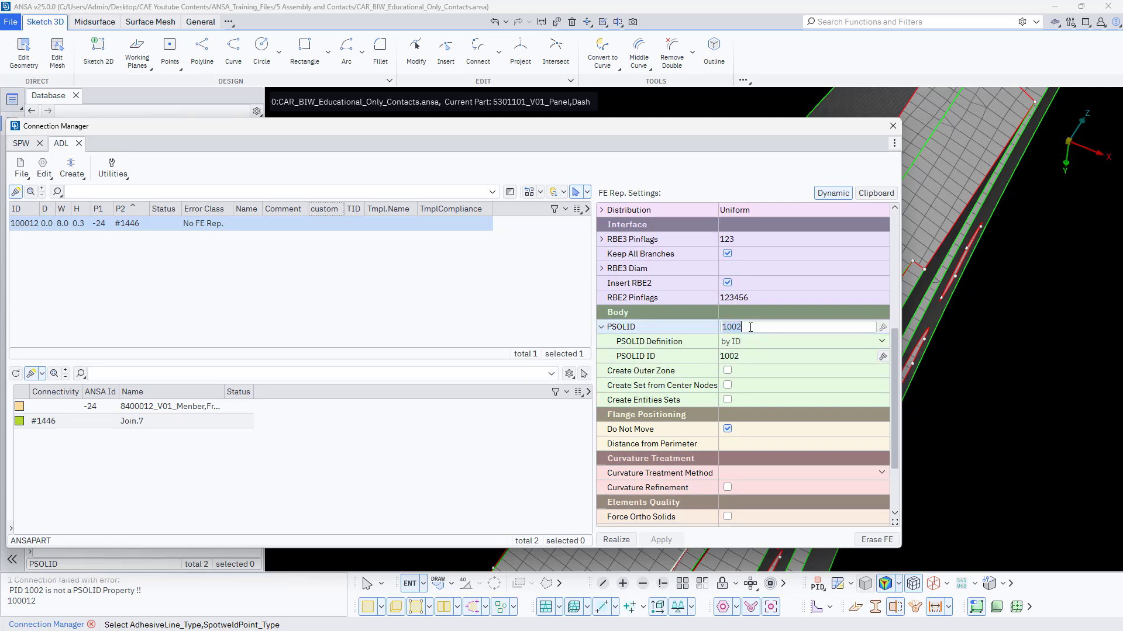
click(749, 326)
key(BackSpace)
text(012)
key(Return)
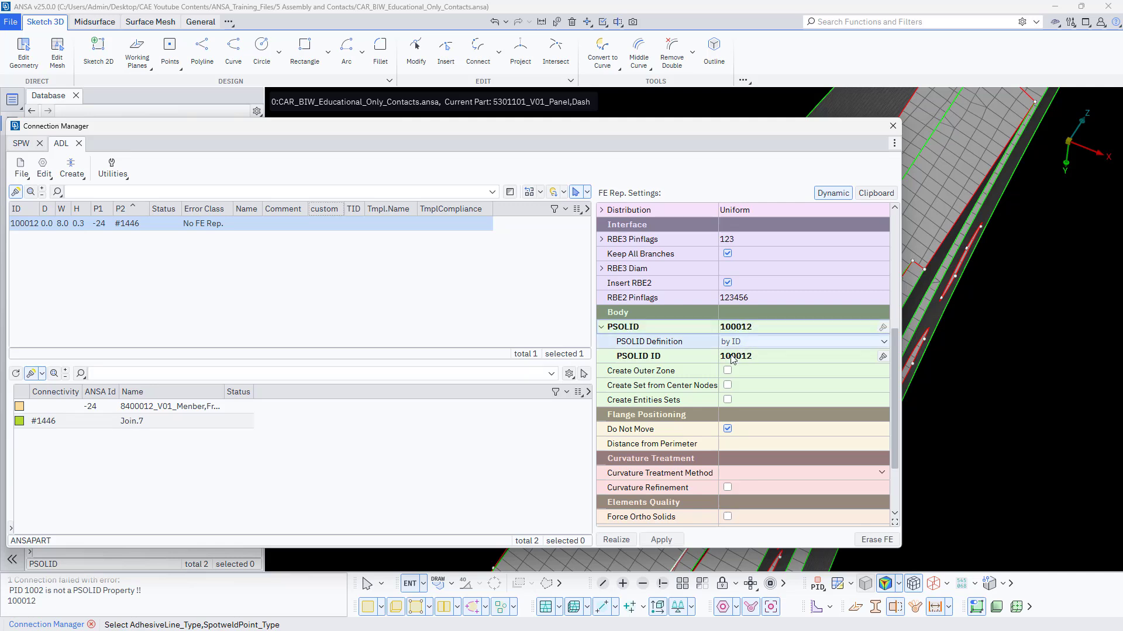
click(617, 540)
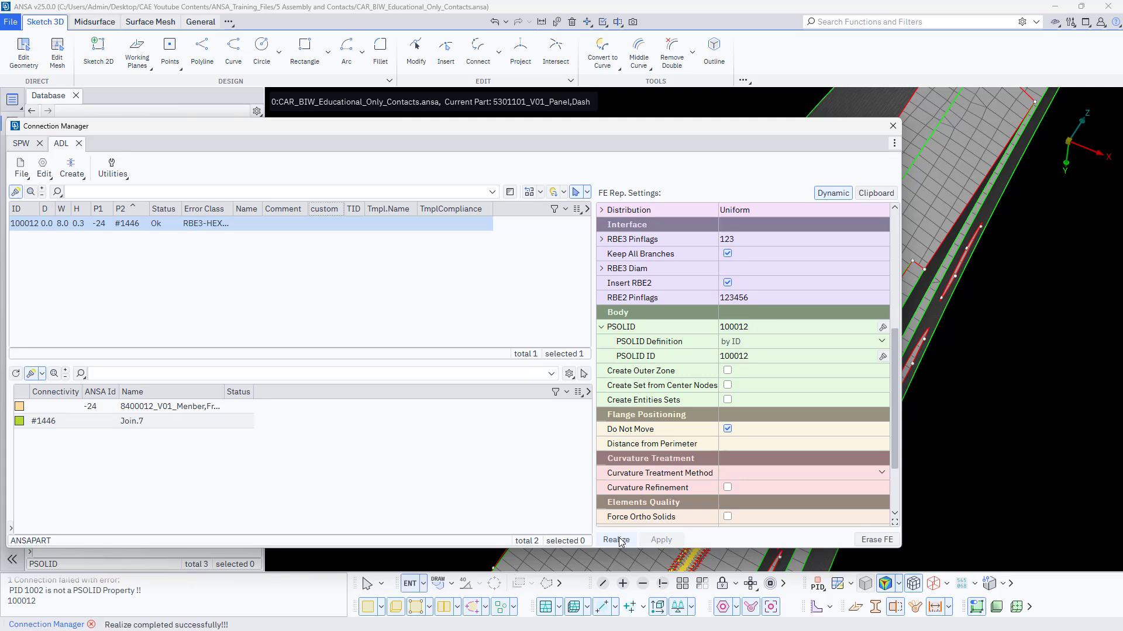
- Widen the Error Class column, close the Connection Manager and examine the adhesive's hexa and RBE3 elements on the bumper's lower flange
double_click(232, 212)
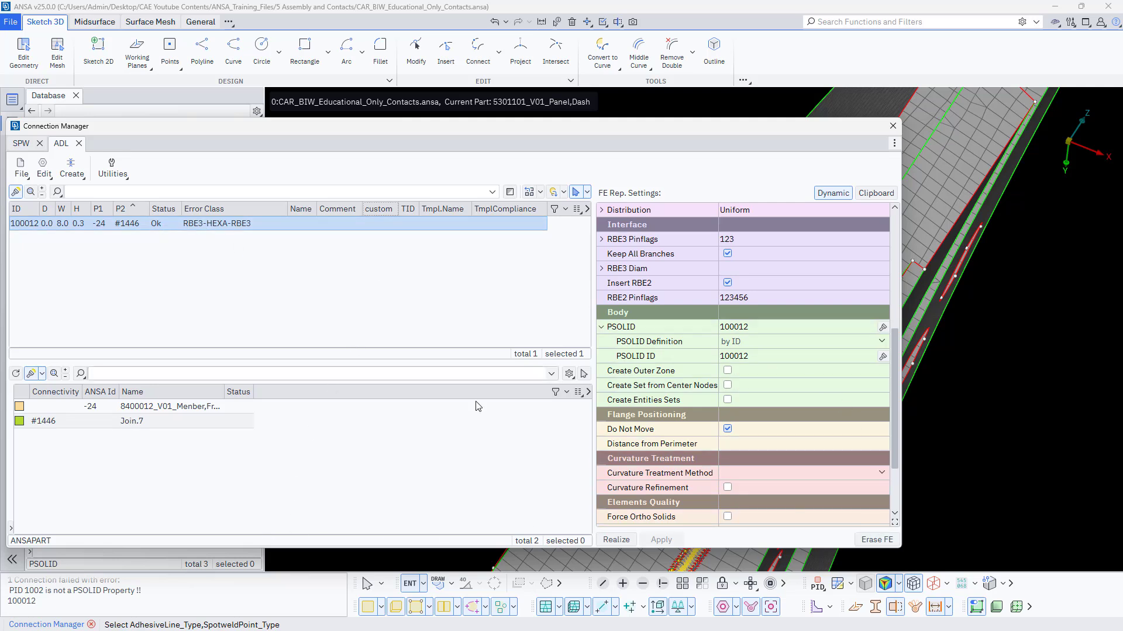
click(891, 125)
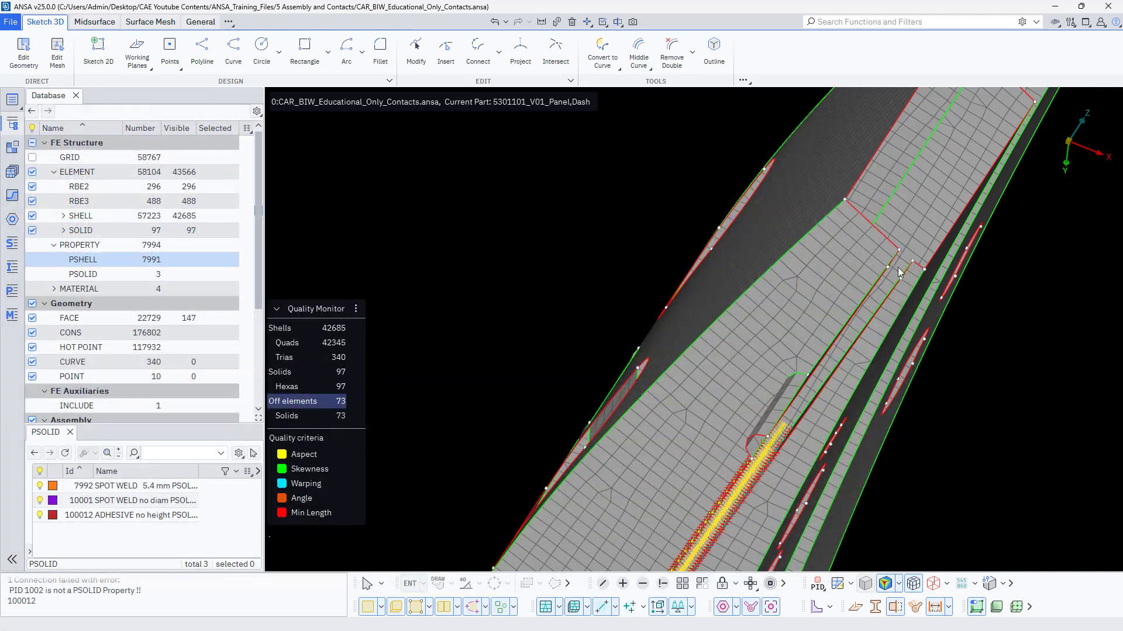
scroll(759, 404, up, 6)
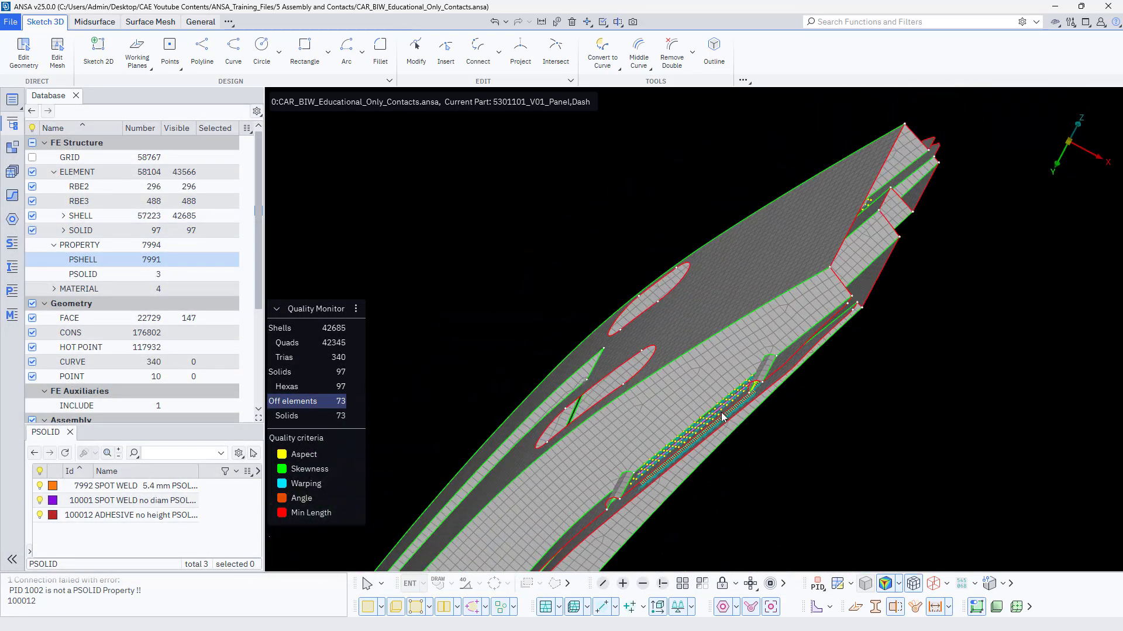
scroll(756, 406, up, 6)
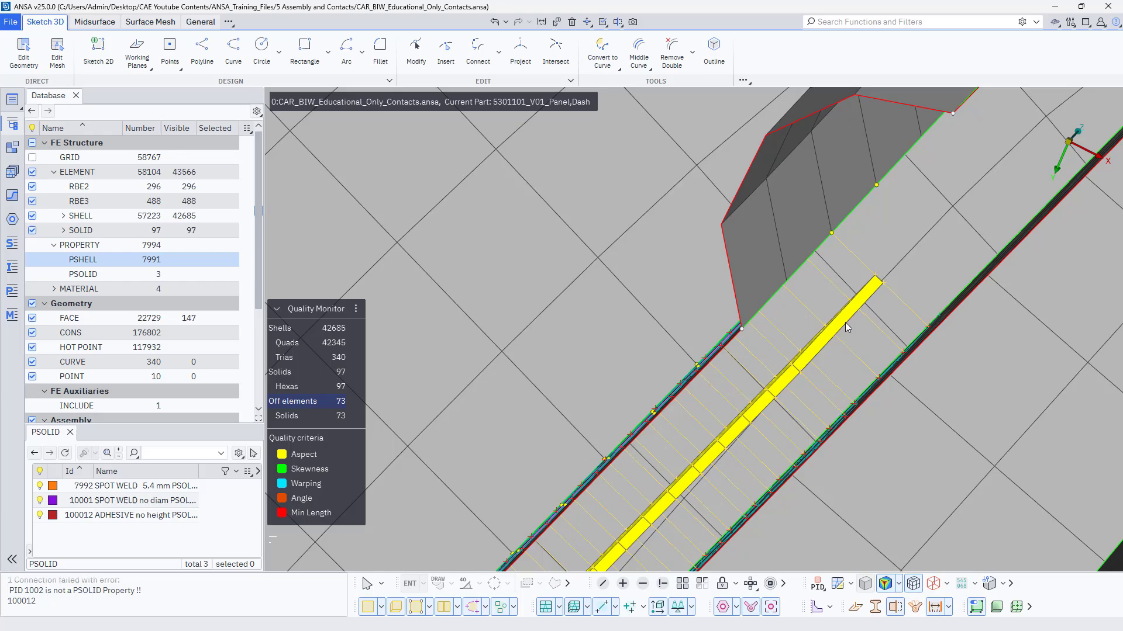
ctrl+drag(849, 320, 820, 335)
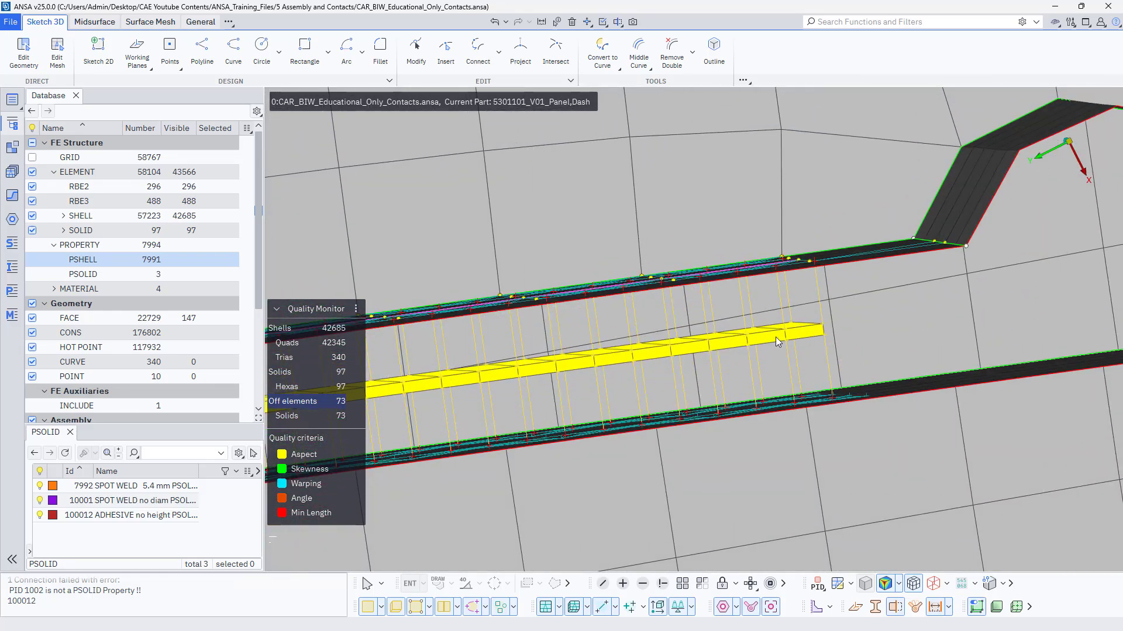
- Reopen the Connection Manager, select the adhesive line in the ADL list and erase its FE representation
click(12, 219)
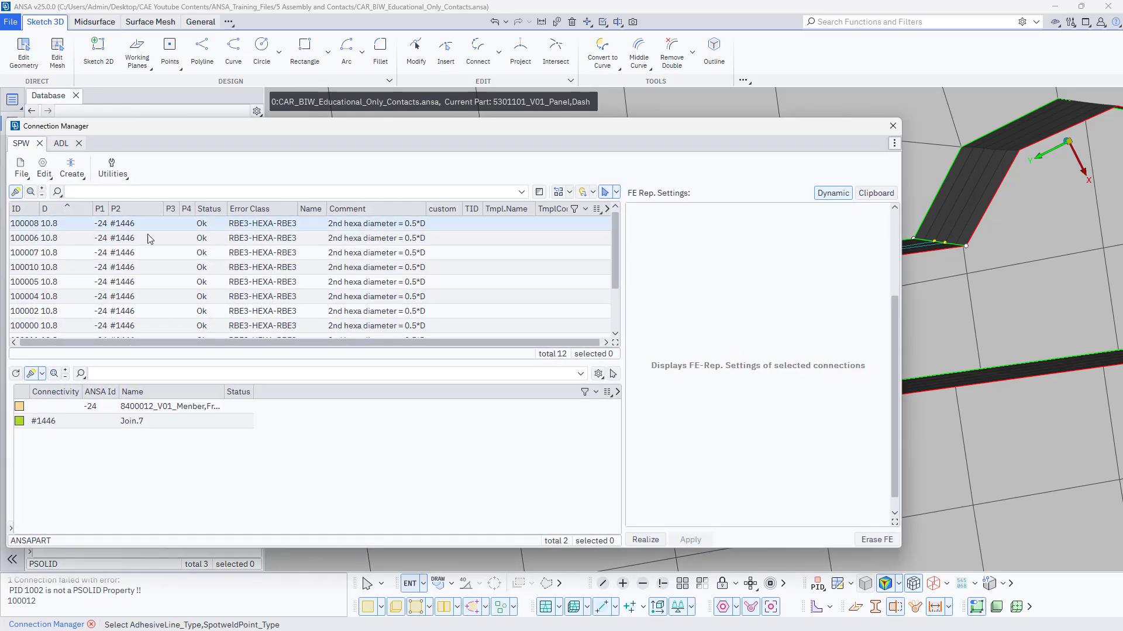
click(60, 145)
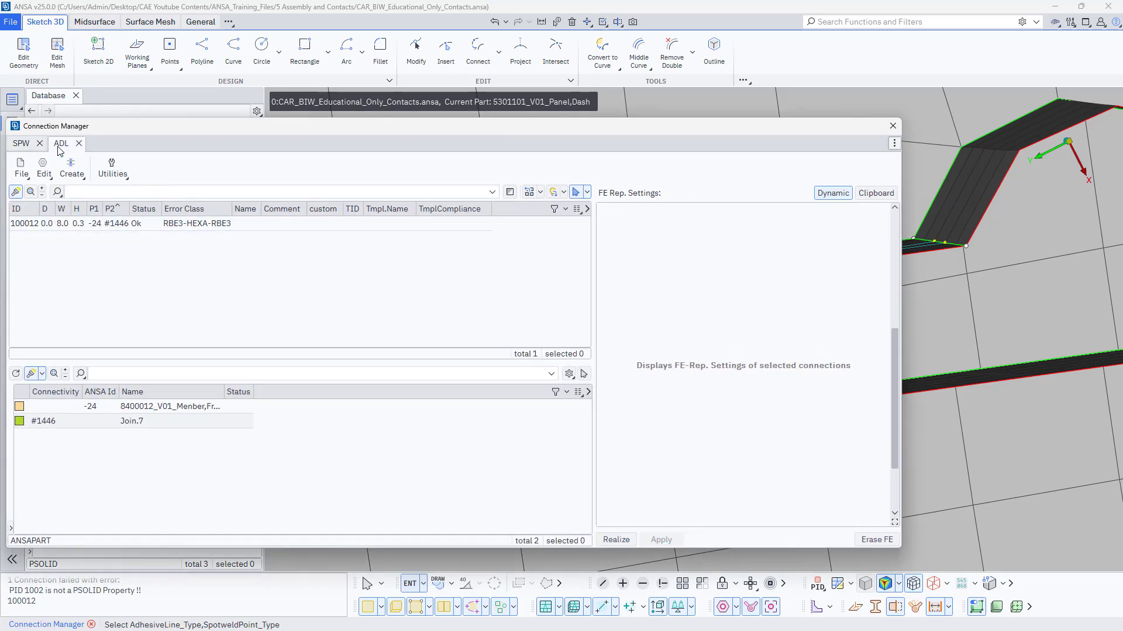
click(100, 227)
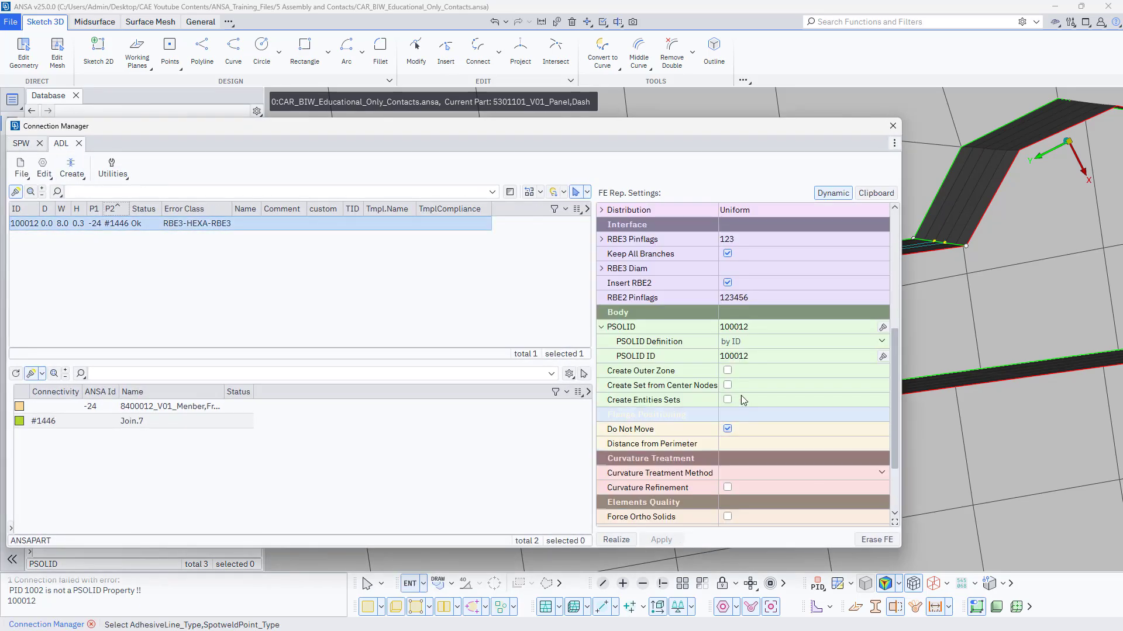
scroll(745, 403, down, 2)
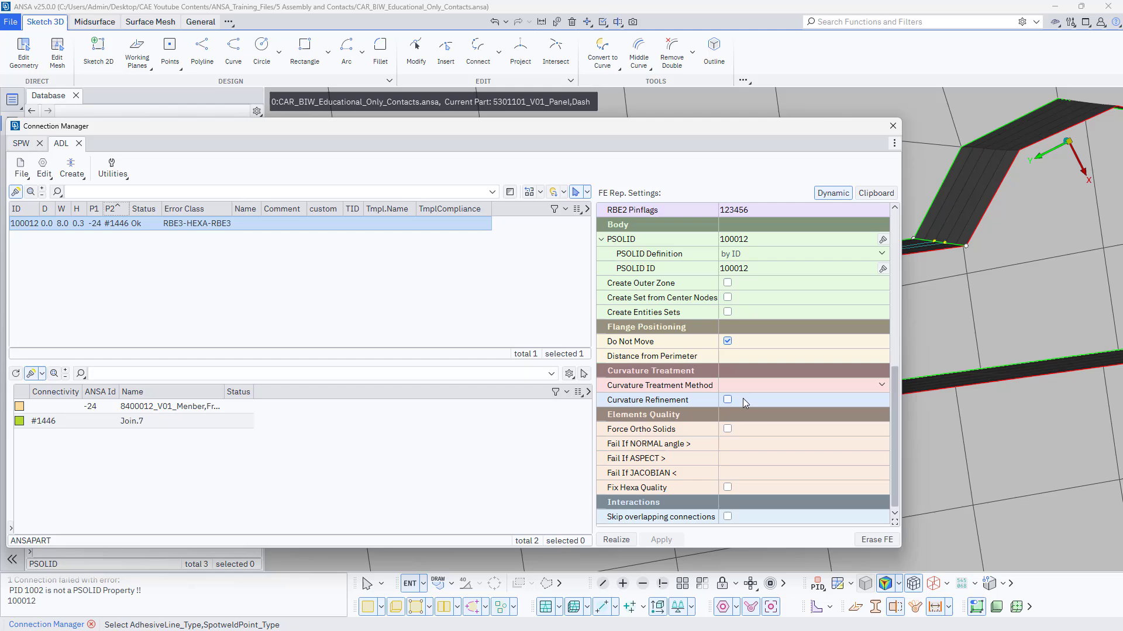
click(231, 224)
scroll(756, 310, up, 6)
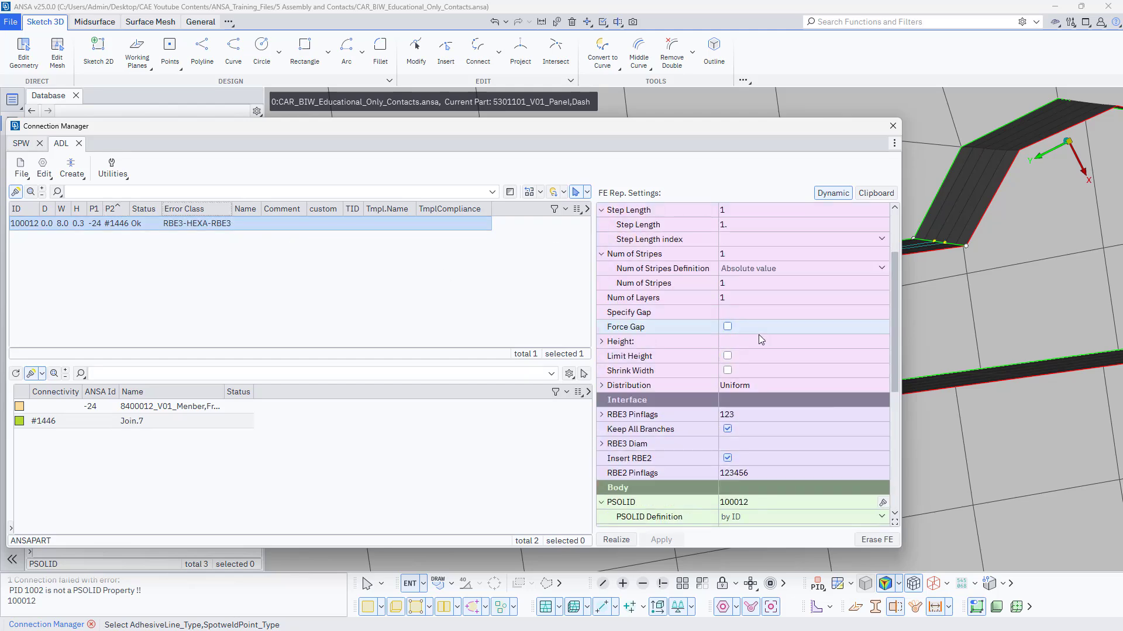
click(876, 539)
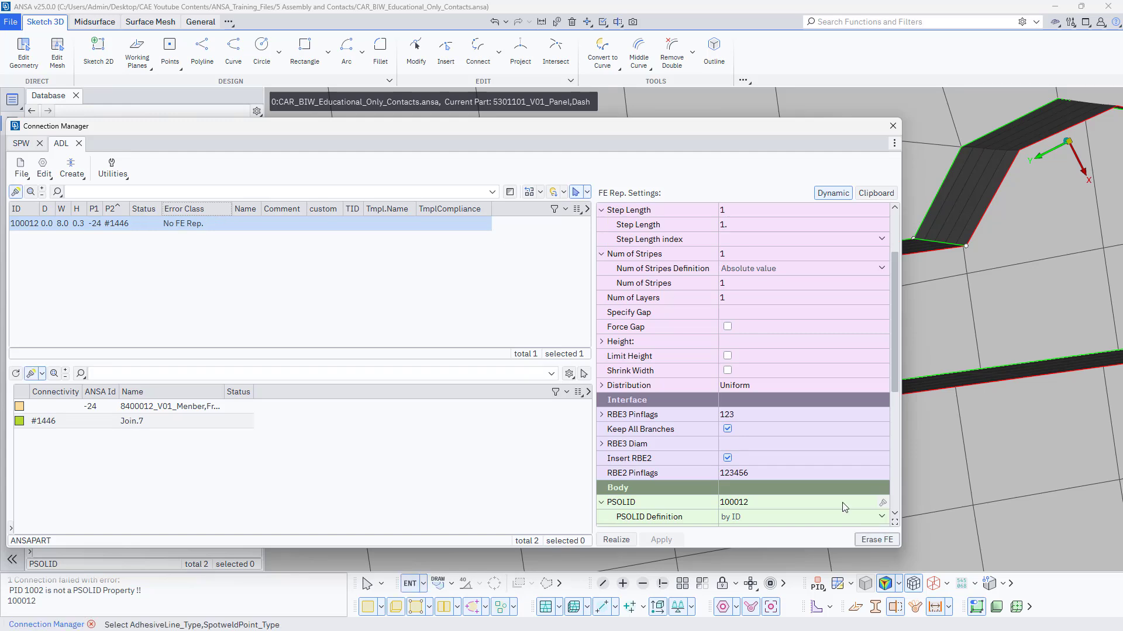
- Set the adhesive line's number of layers to 2 and its height (H) to 1
click(749, 300)
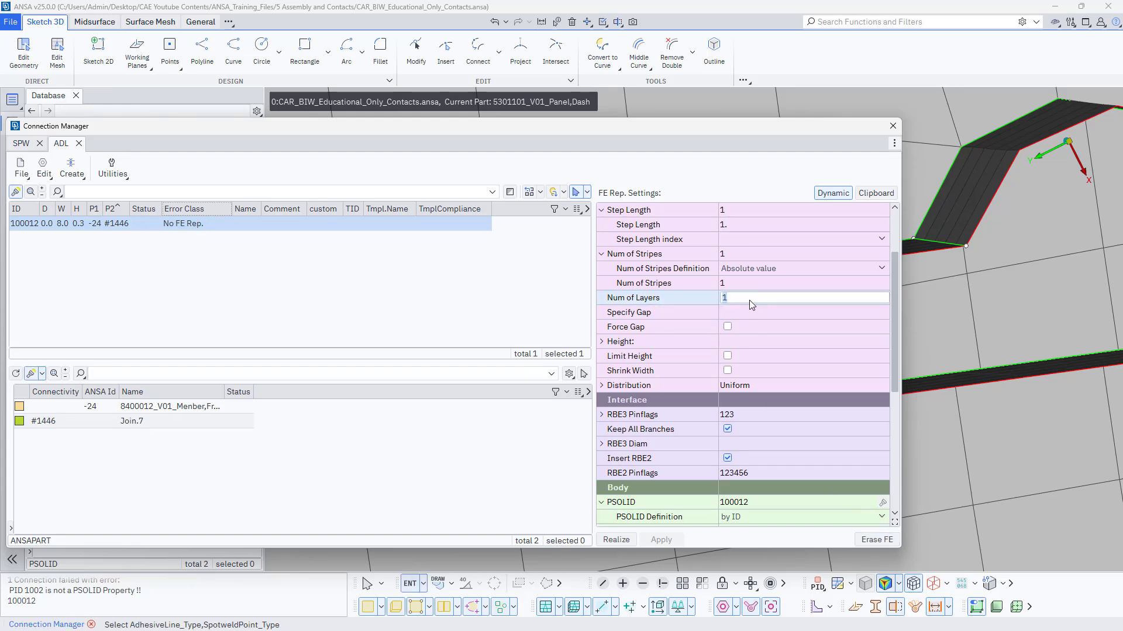
key(Return)
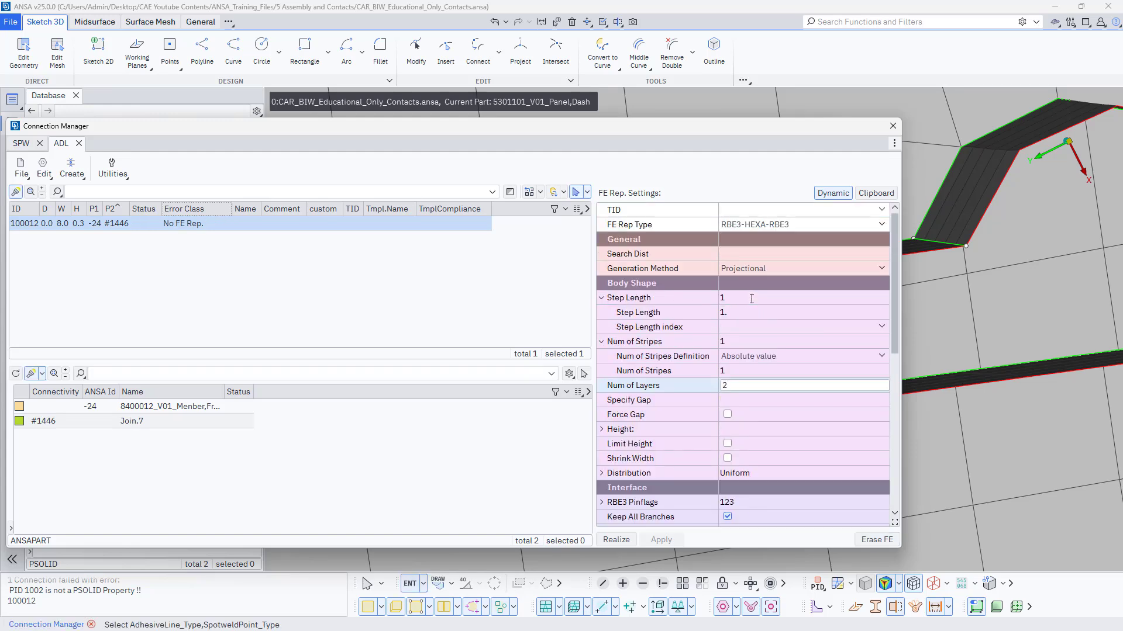
right_click(78, 223)
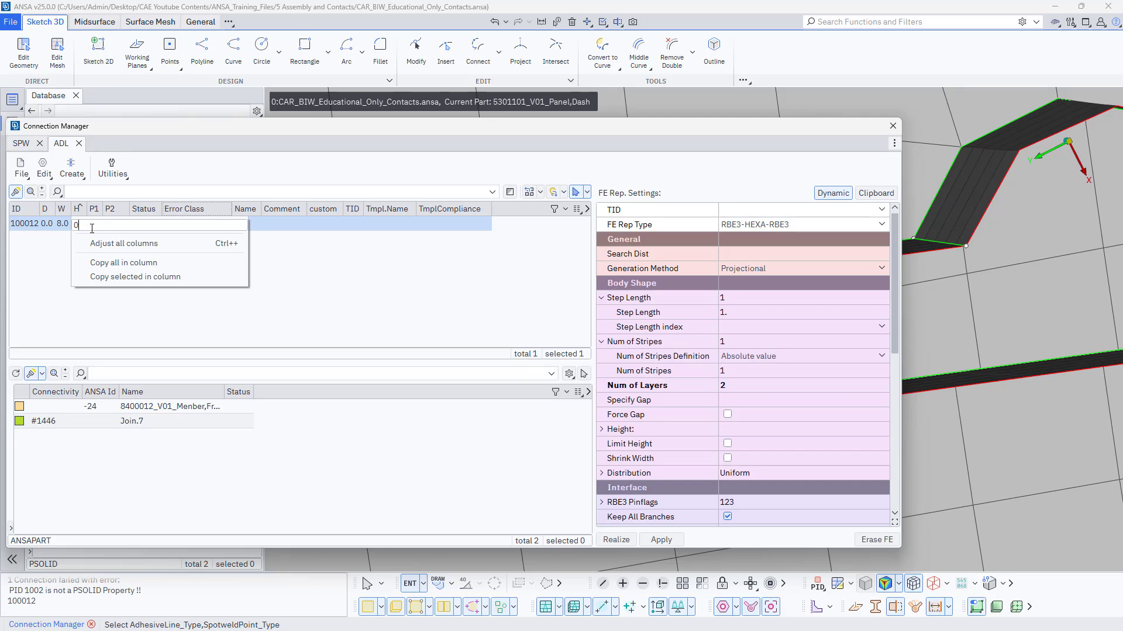
text(1)
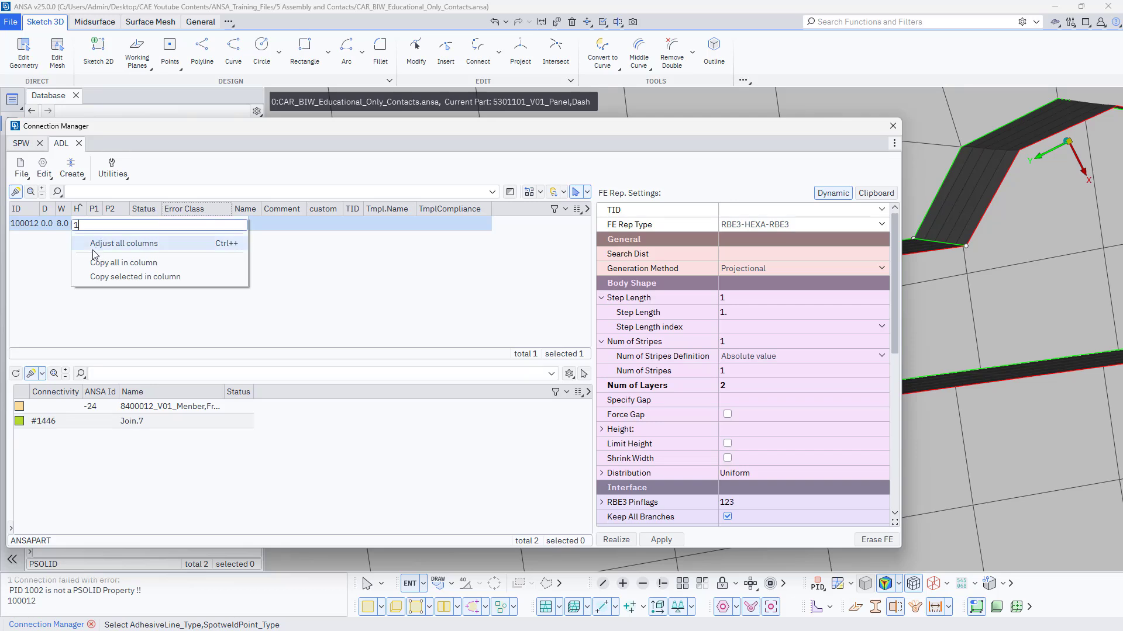
key(Return)
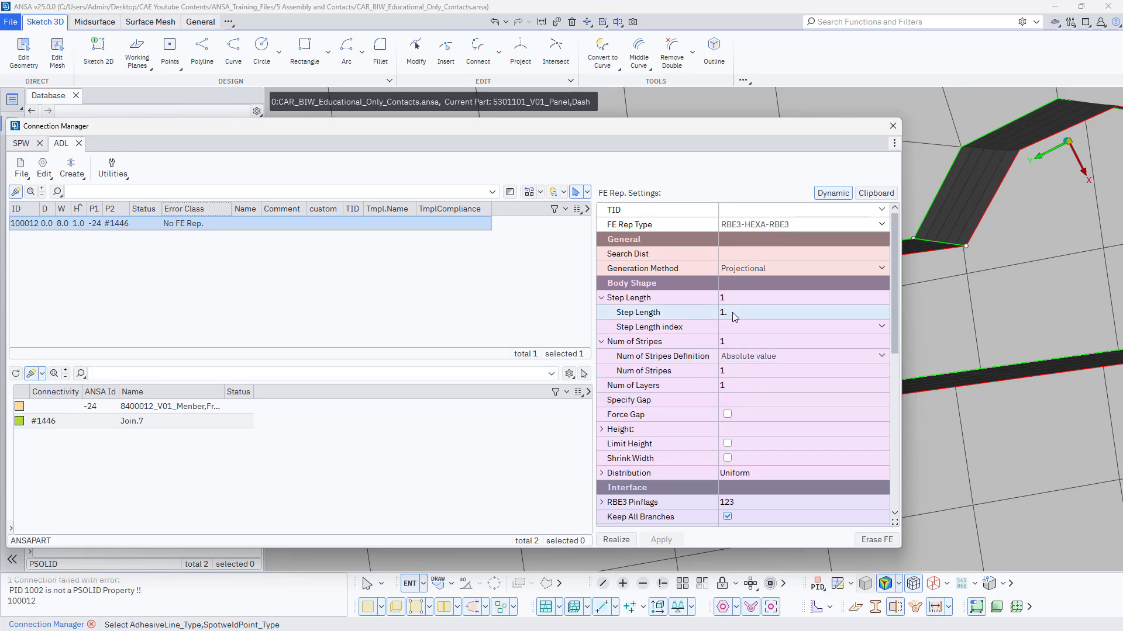
- Set the adhesive line's step length to 5 and realize the connection
mouse_move(735, 317)
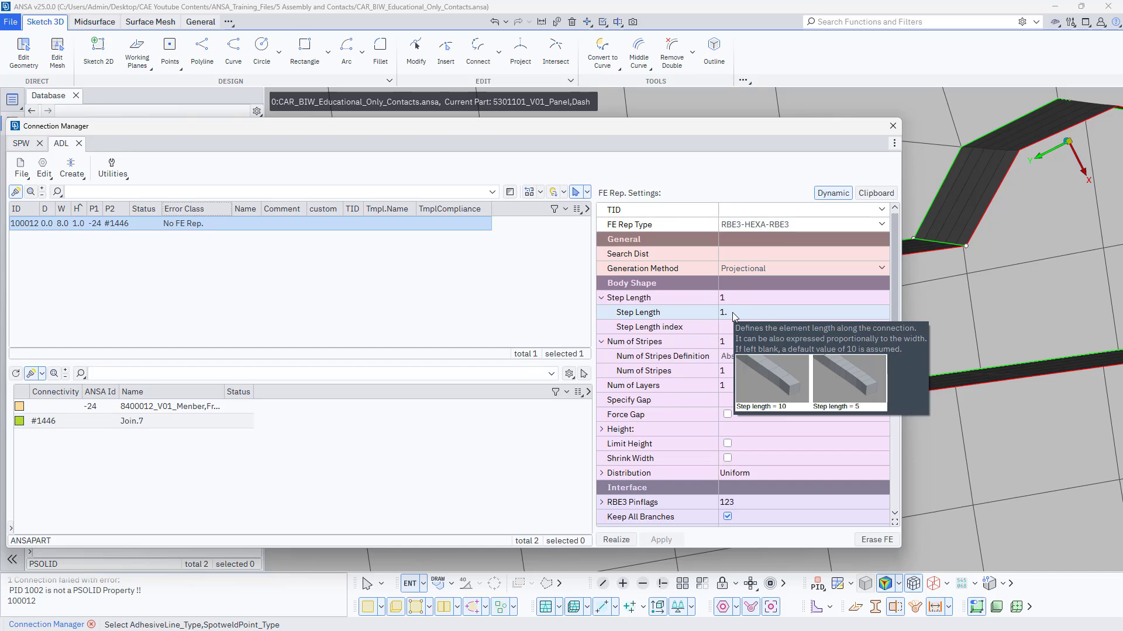
click(735, 316)
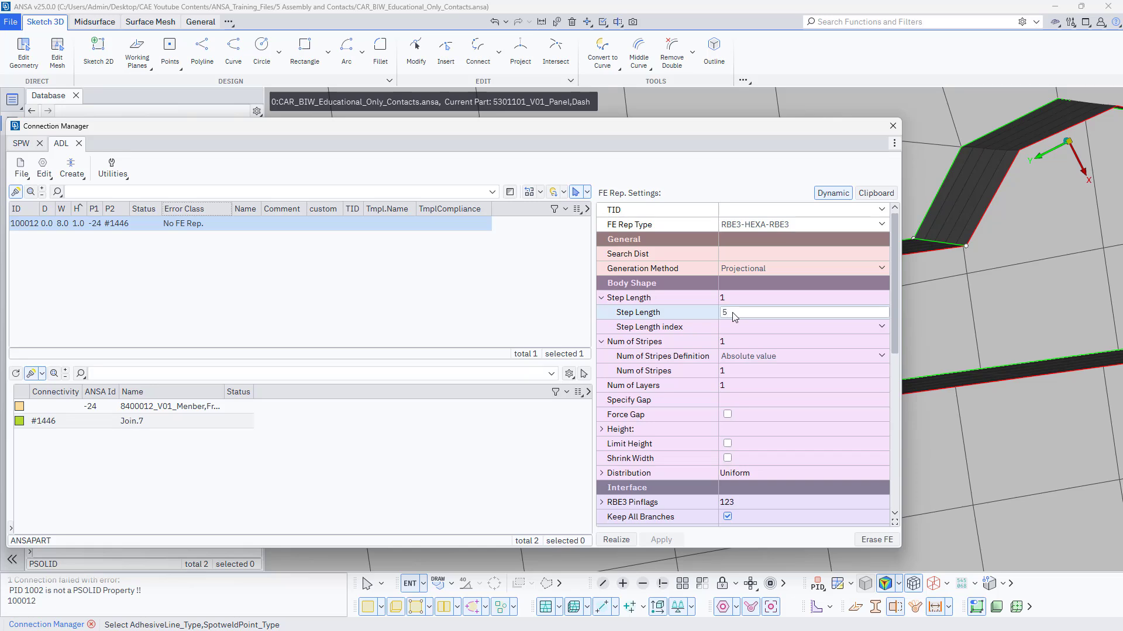
key(Return)
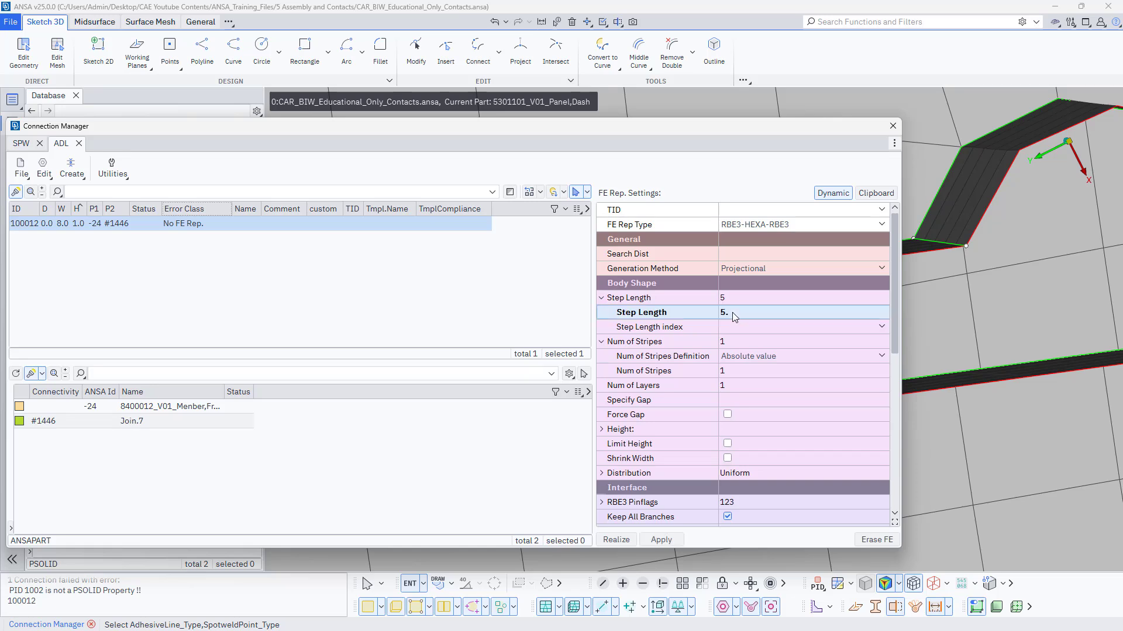
click(617, 540)
scroll(1069, 406, down, 3)
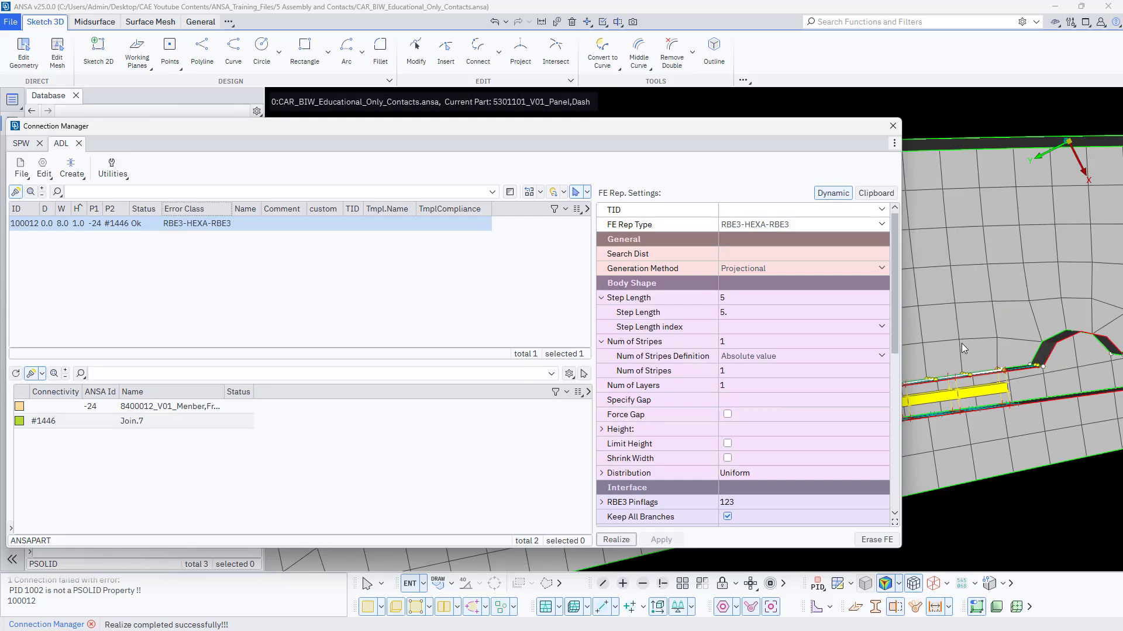
scroll(961, 343, up, 3)
ctrl+drag(1009, 452, 966, 466)
- Set the number of layers to 2 and realize the adhesive line again
double_click(732, 387)
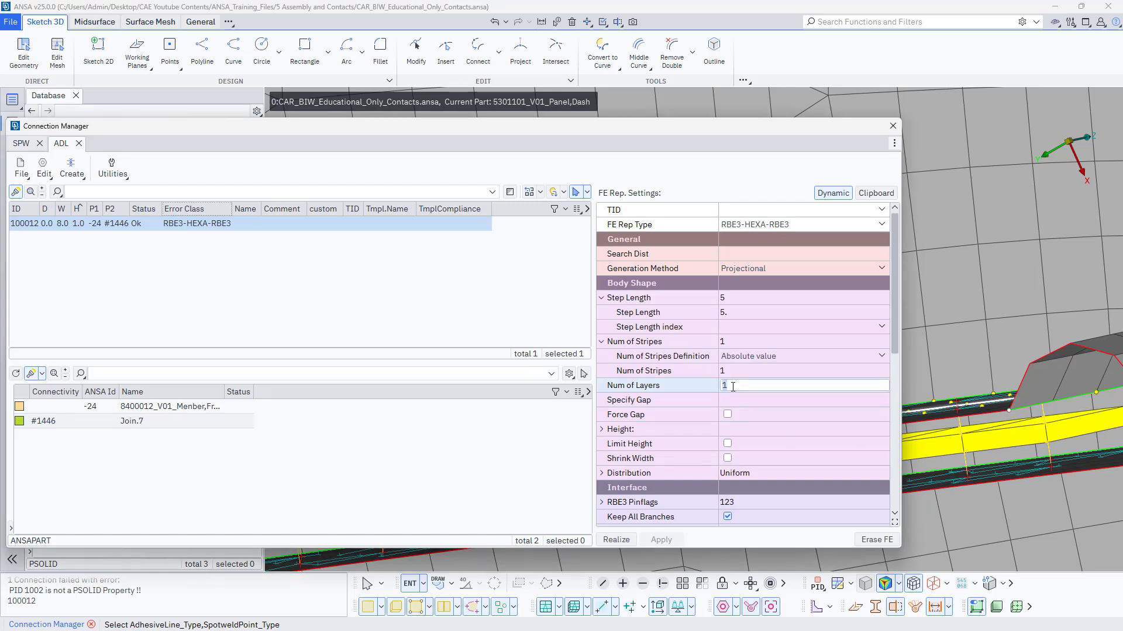
text(2)
key(Return)
click(616, 542)
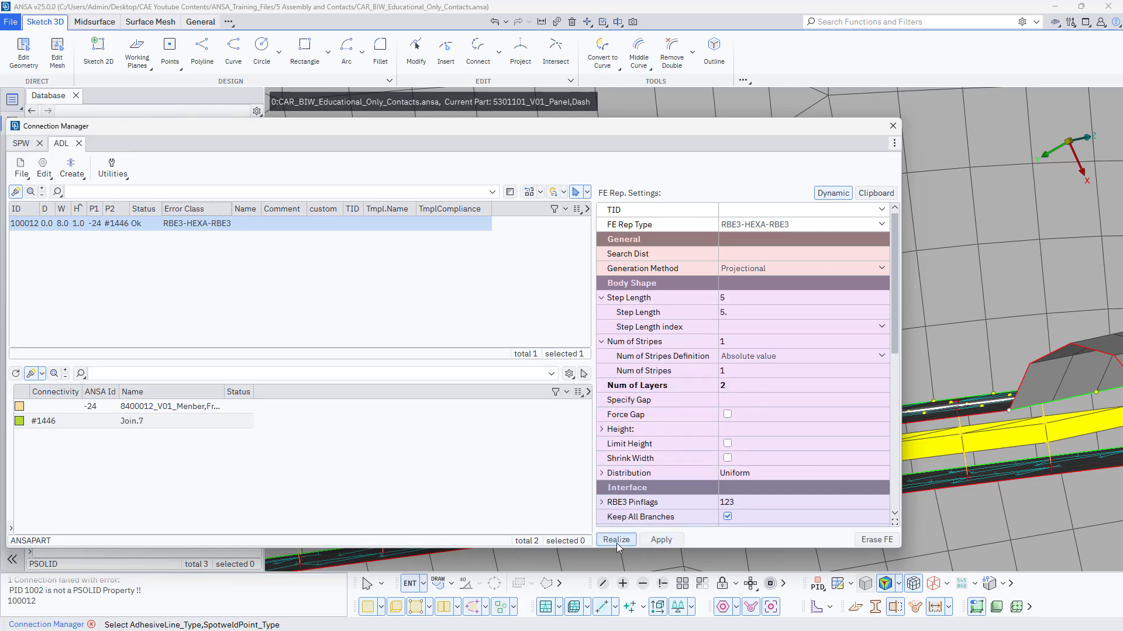
scroll(1022, 427, down, 3)
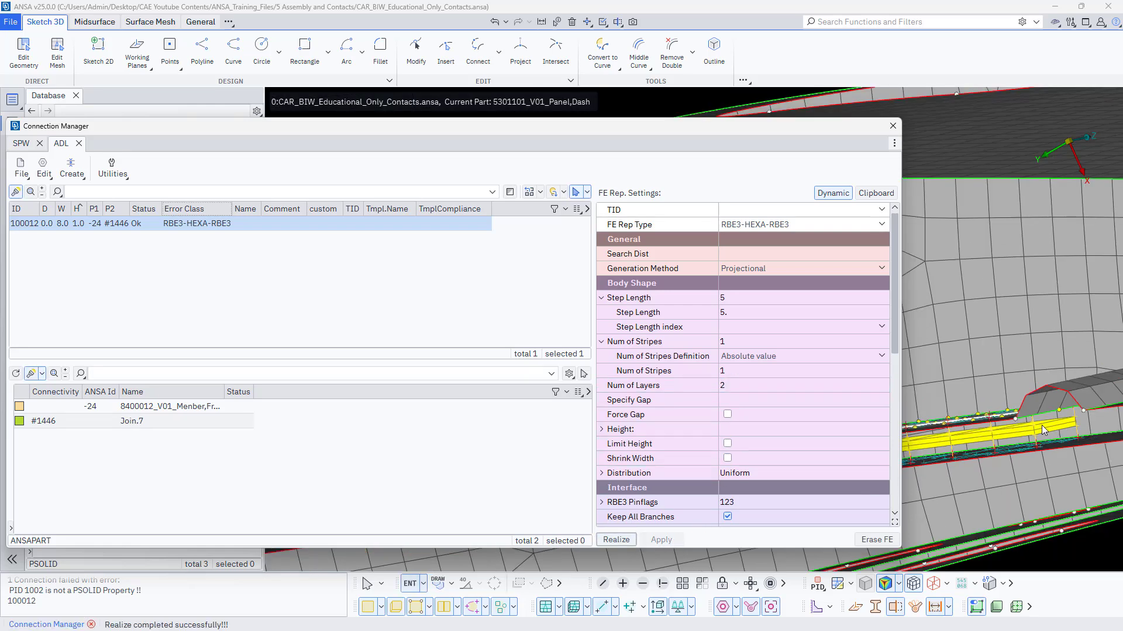
mouse_move(1042, 425)
ctrl+mouse_down()
mouse_move(1054, 419)
mouse_move(1030, 429)
mouse_move(1037, 423)
ctrl+mouse_up()
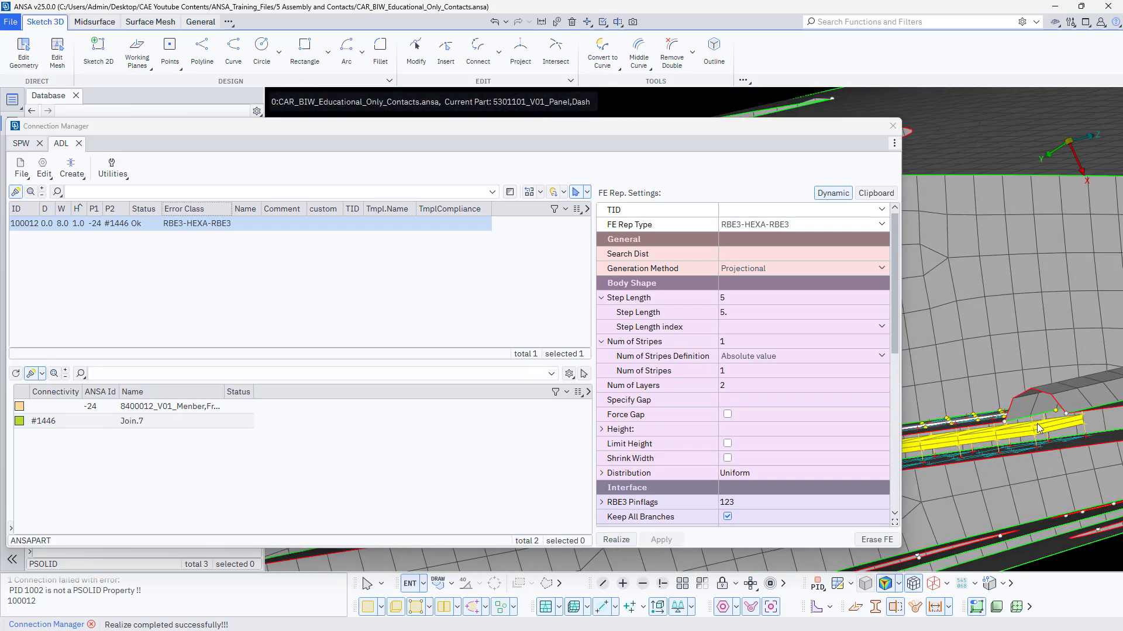
scroll(1036, 423, up, 4)
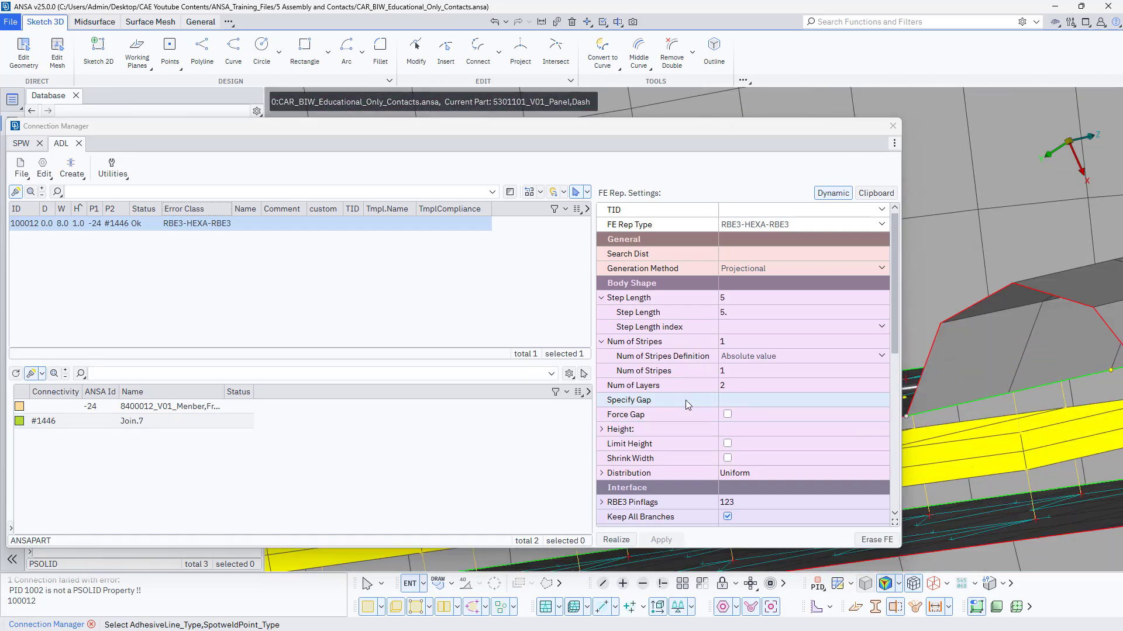
- Set the number of stripes to 2, realize the adhesive line again and inspect its hexa elements
double_click(735, 375)
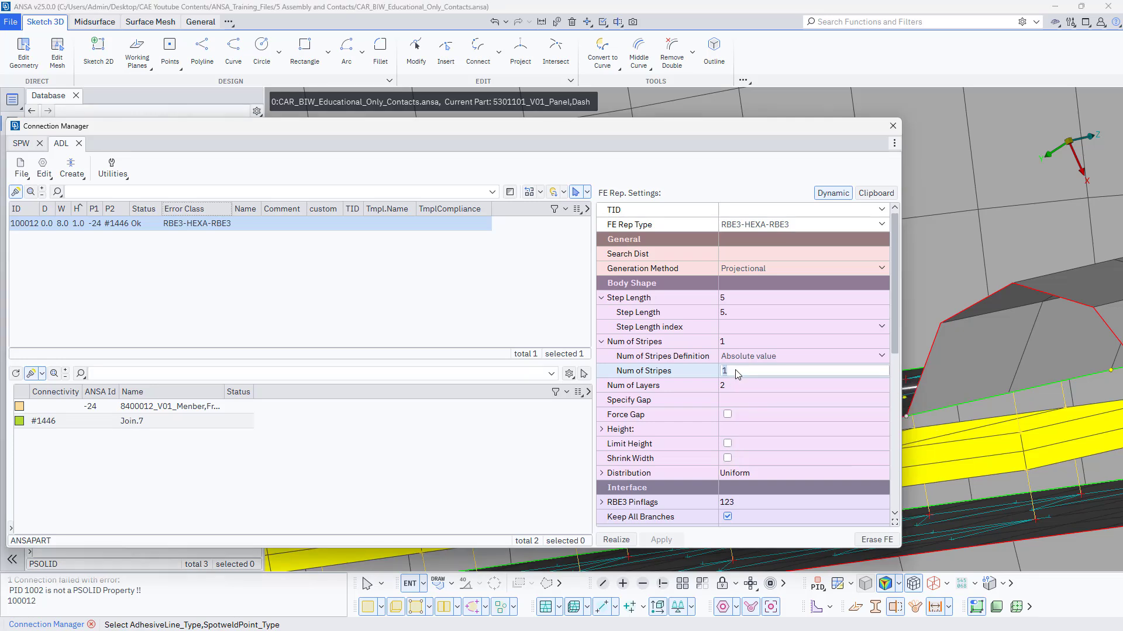
key(Return)
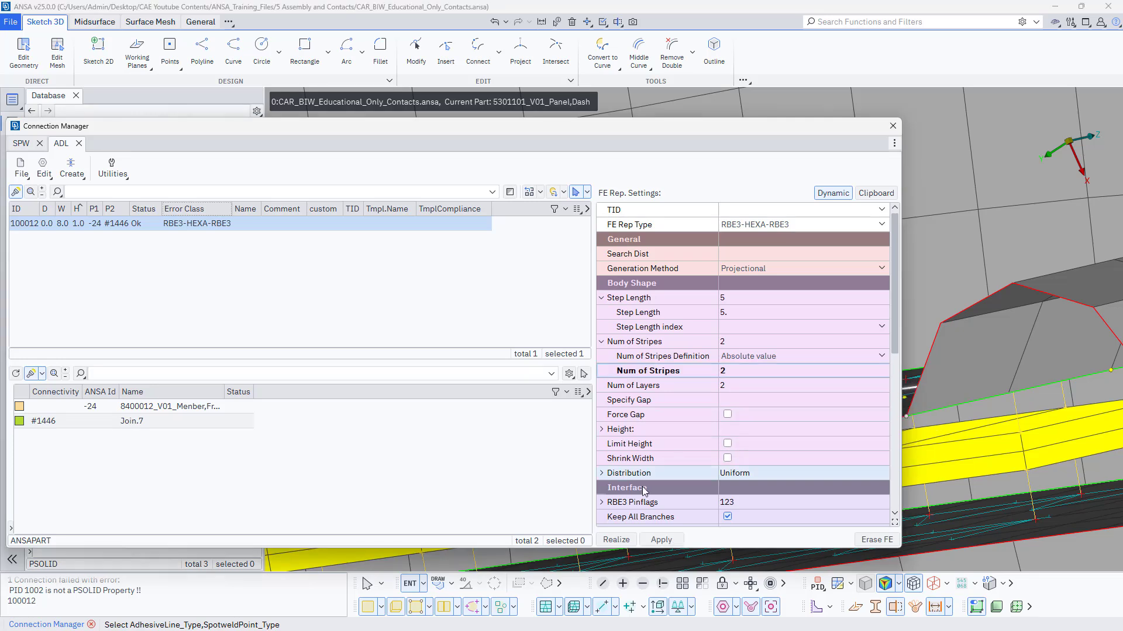
click(616, 539)
scroll(1091, 442, down, 3)
ctrl+drag(1091, 443, 1064, 443)
ctrl+middle_drag(1064, 443, 935, 461)
ctrl+drag(1015, 458, 1072, 451)
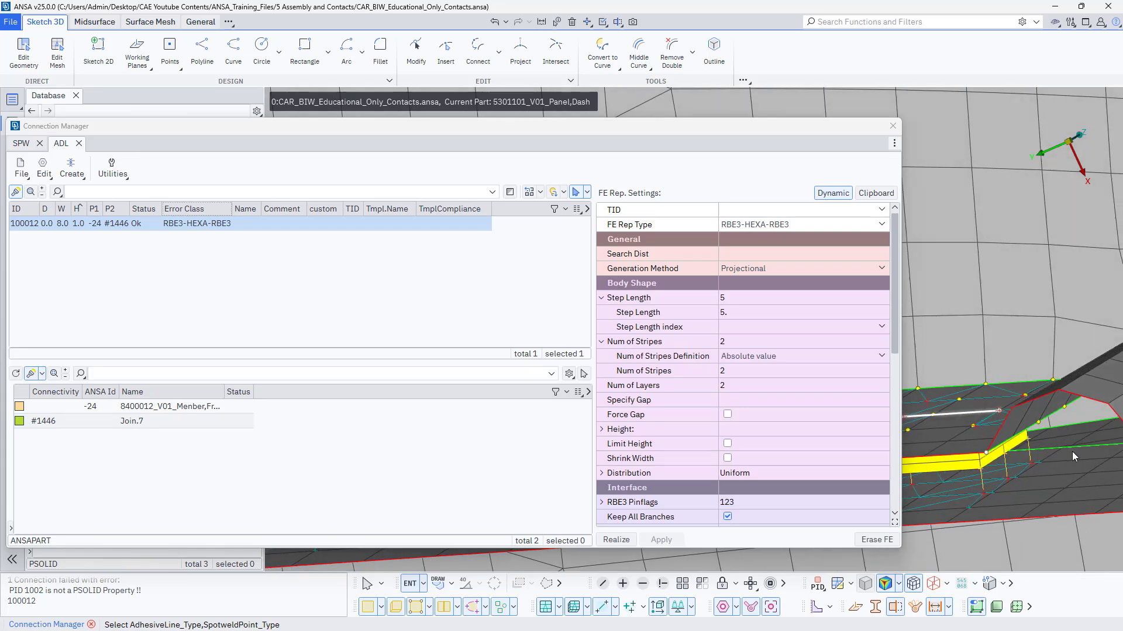
scroll(1069, 452, down, 2)
ctrl+middle_drag(1014, 461, 1043, 454)
mouse_move(1011, 449)
ctrl+mouse_down()
mouse_move(1033, 446)
mouse_move(1018, 445)
ctrl+mouse_up()
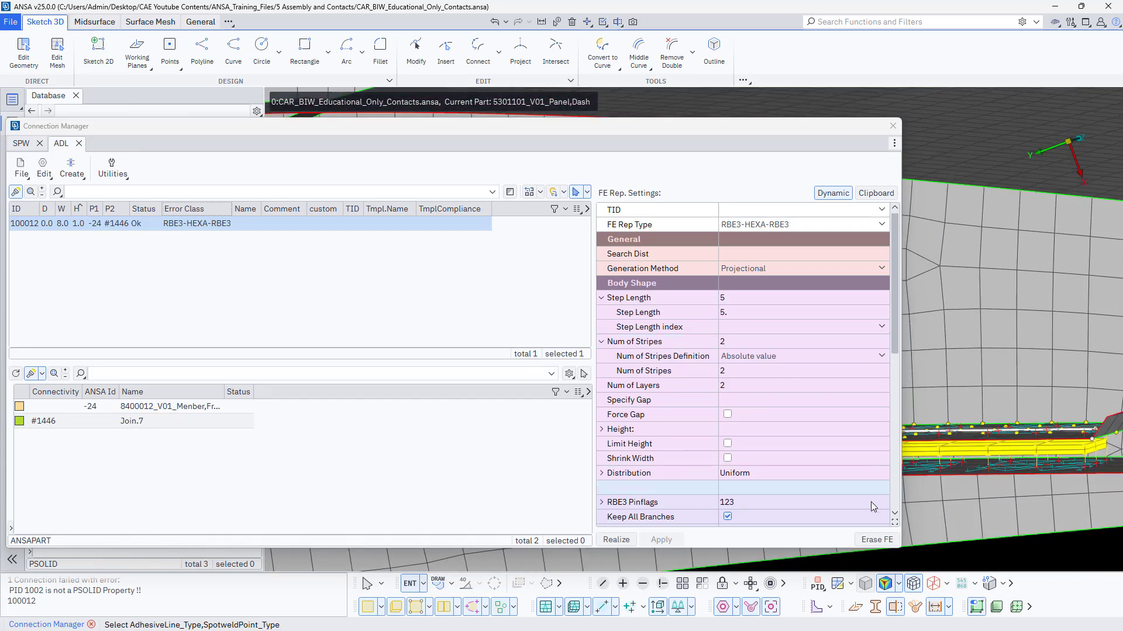
- Close the Connection Manager and examine the regenerated adhesive elements along the bumper's lower flange
click(893, 126)
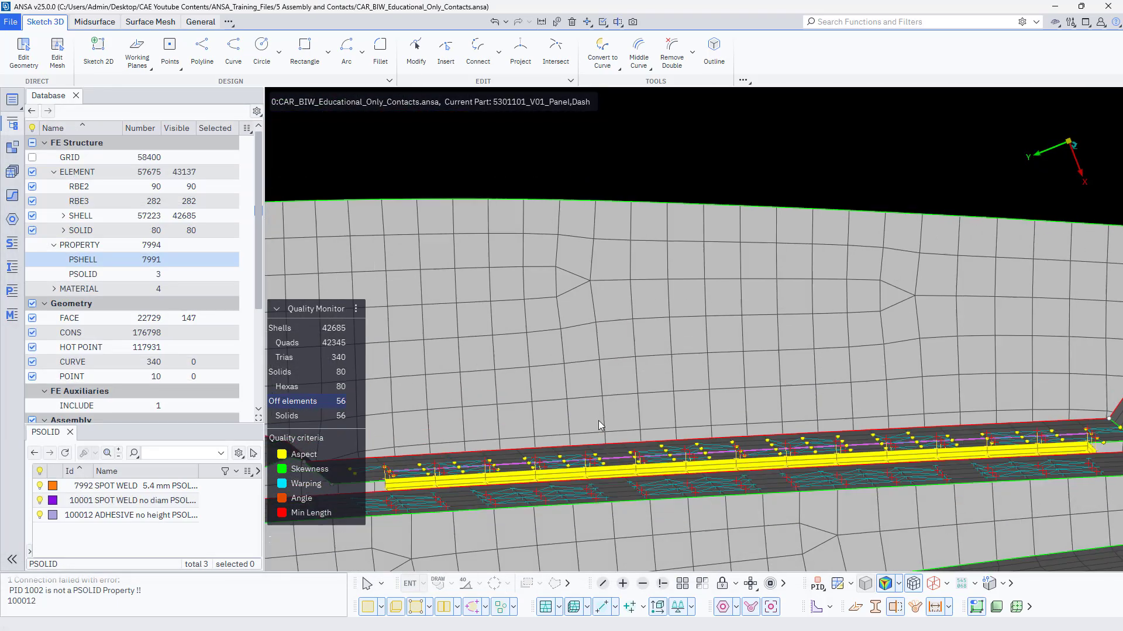
ctrl+drag(598, 420, 648, 469)
scroll(599, 437, down, 3)
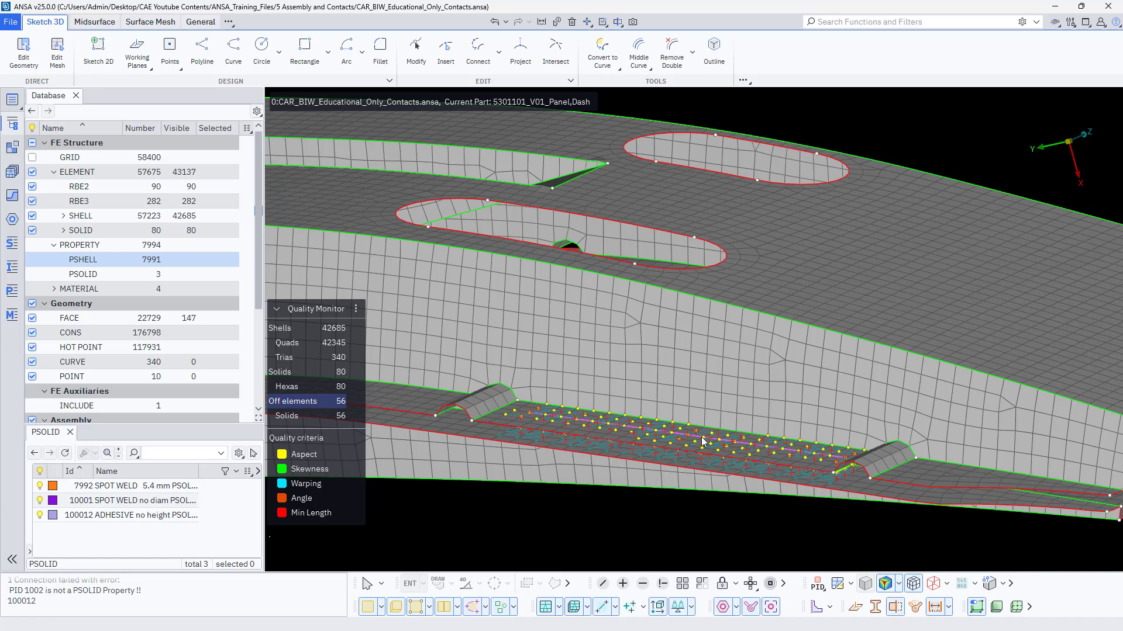
scroll(699, 436, up, 2)
scroll(695, 433, down, 2)
mouse_move(696, 435)
ctrl+mouse_down()
mouse_move(668, 401)
mouse_move(679, 445)
ctrl+mouse_up()
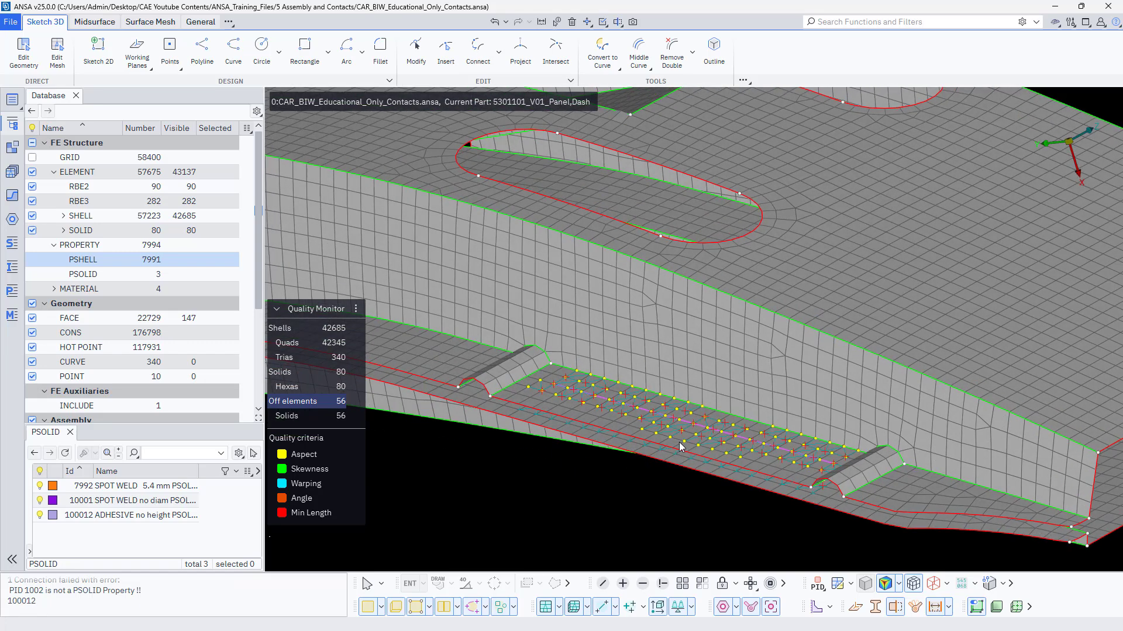
scroll(816, 347, down, 4)
ctrl+middle_drag(705, 301, 759, 342)
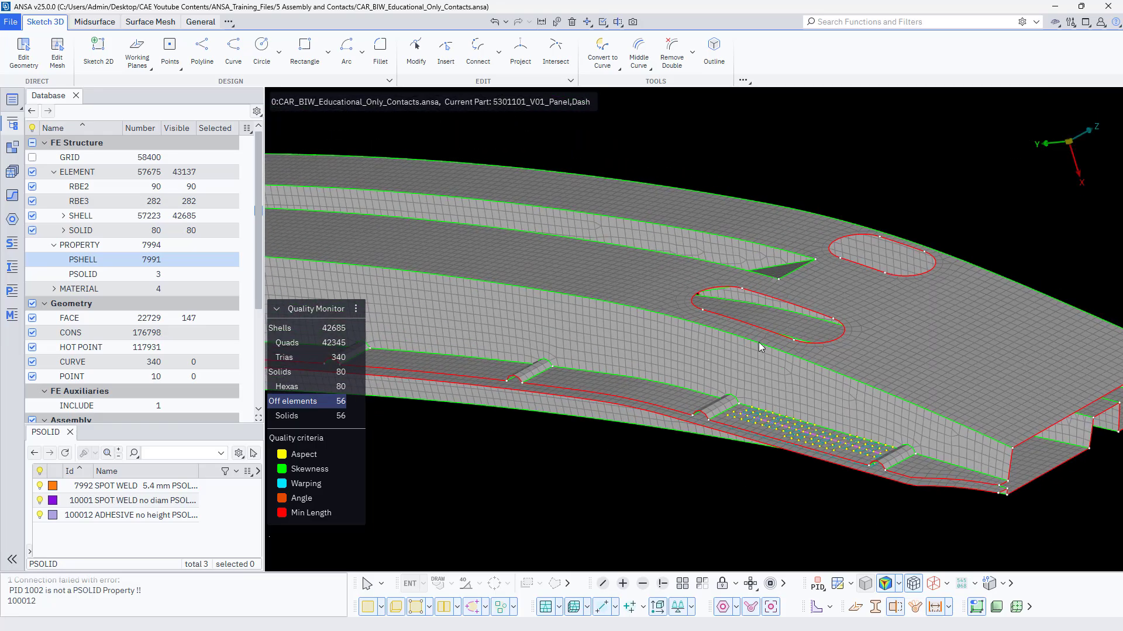
ctrl+drag(759, 342, 808, 413)
scroll(468, 362, up, 3)
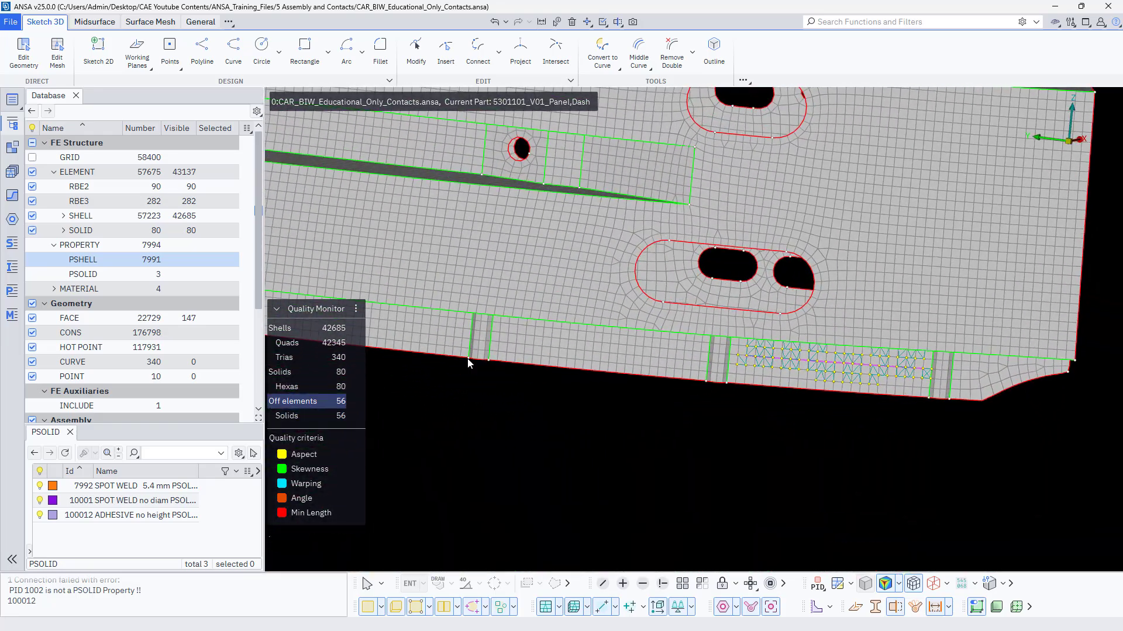
- Start an RBE2 Many Nodes element at the bumper's round bolt hole and select both overlapping hole edges' nodes as slaves
ctrl+middle_drag(468, 363, 754, 299)
scroll(869, 335, up, 3)
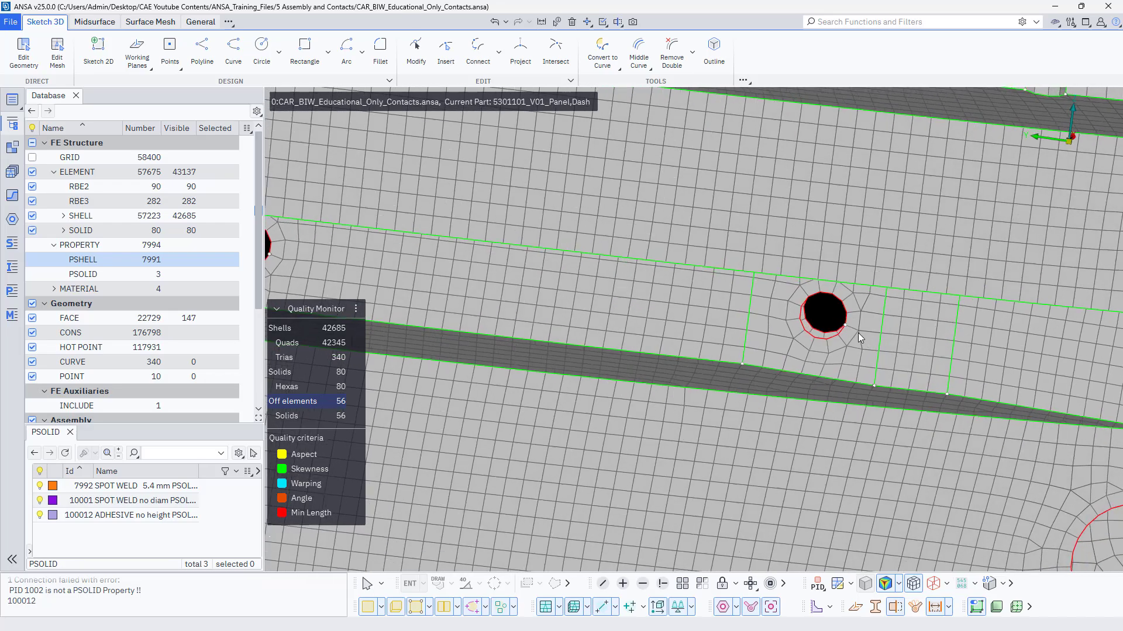
ctrl+drag(858, 332, 812, 323)
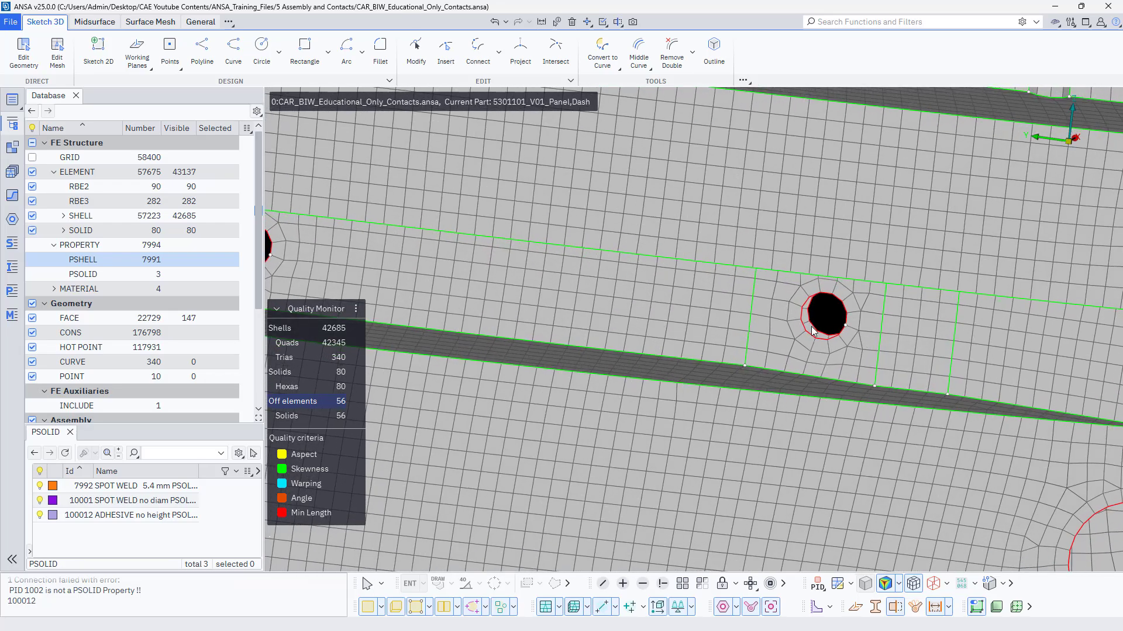
scroll(811, 327, up, 5)
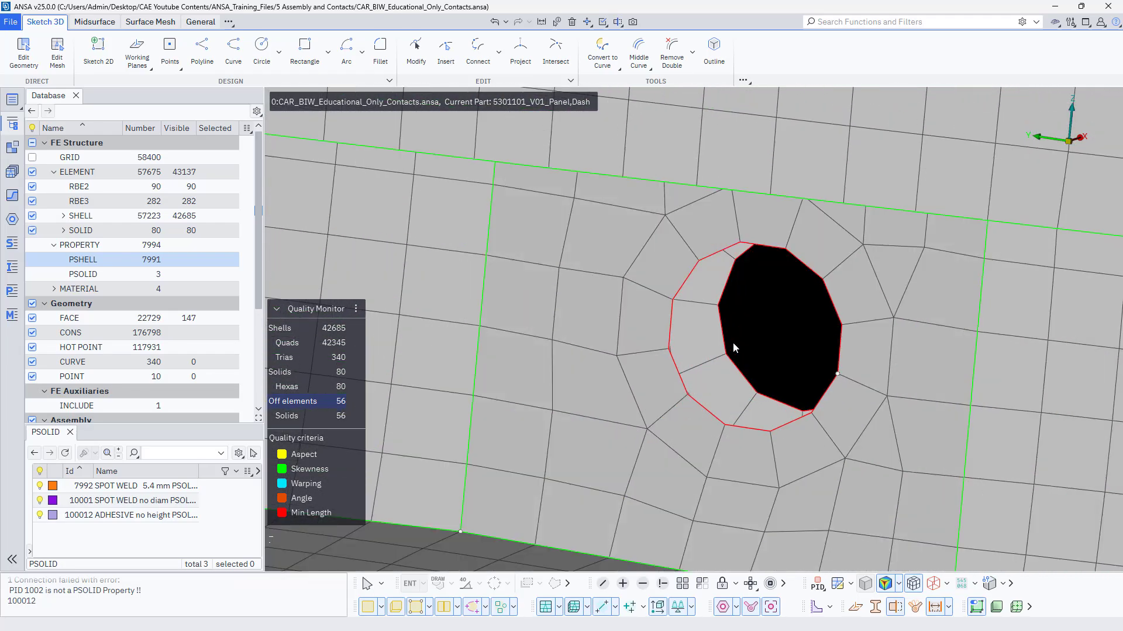
scroll(732, 345, down, 3)
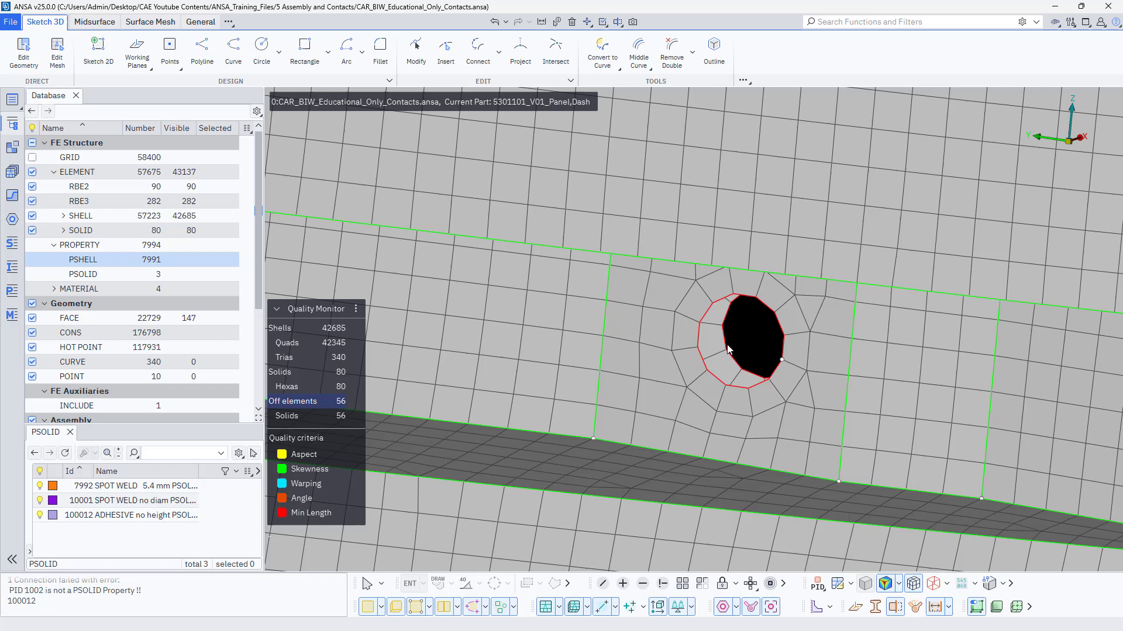
click(199, 24)
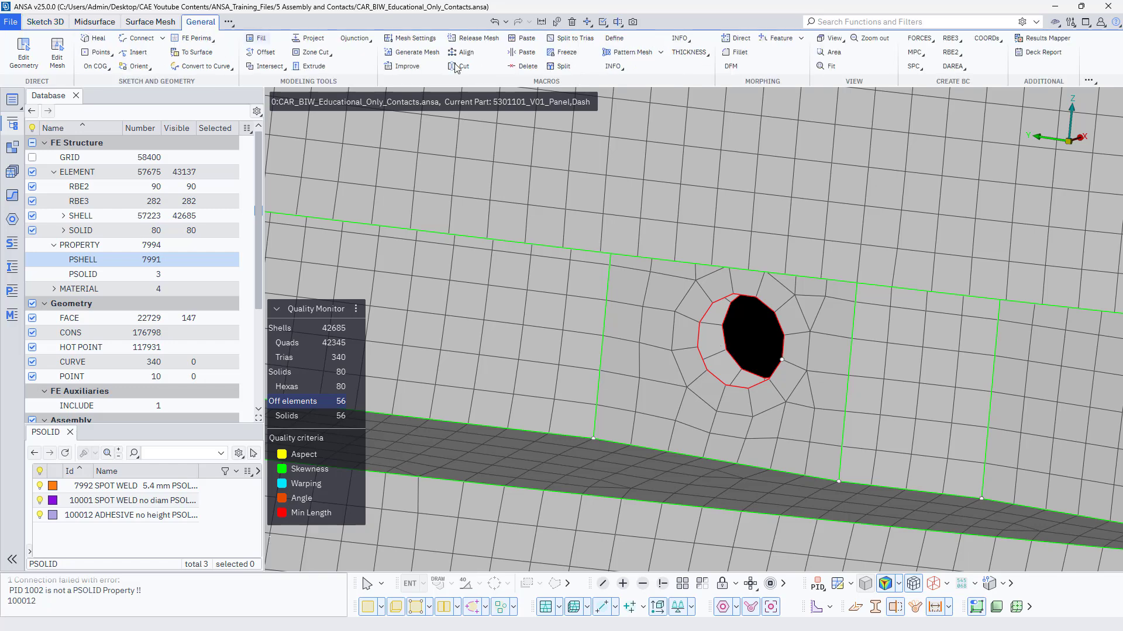
click(964, 56)
click(965, 75)
drag(781, 174, 238, 207)
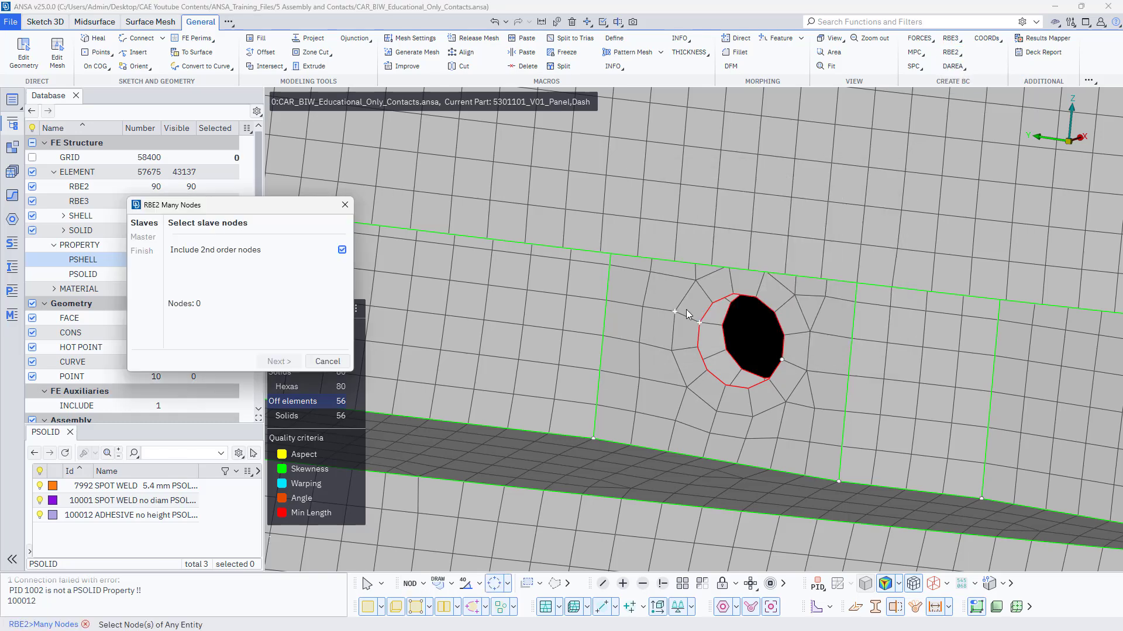
click(718, 302)
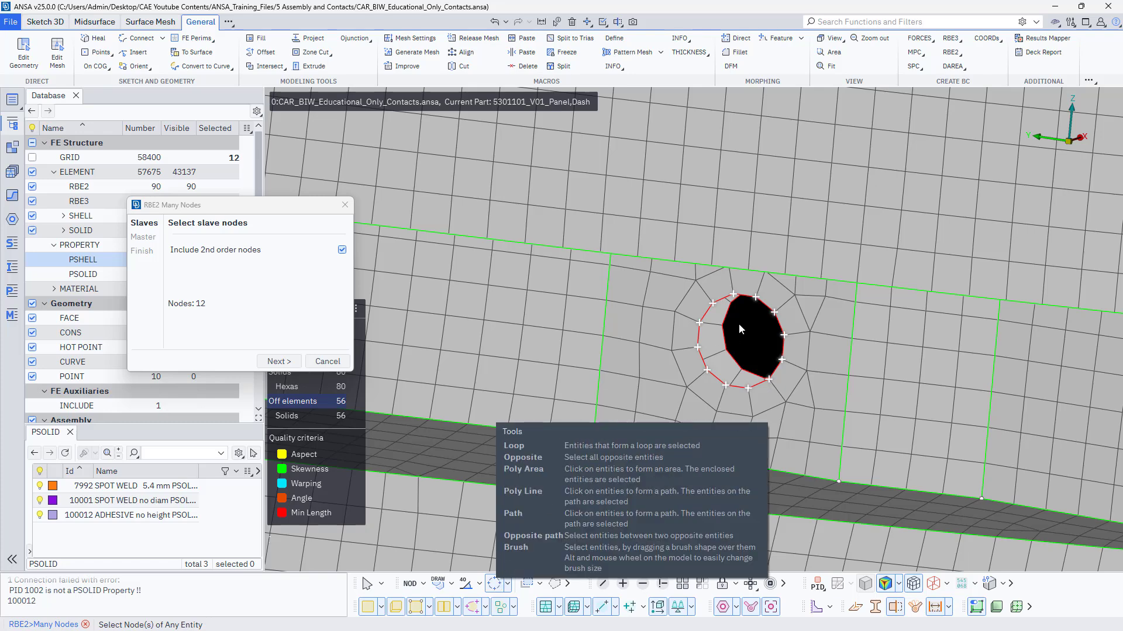
click(726, 334)
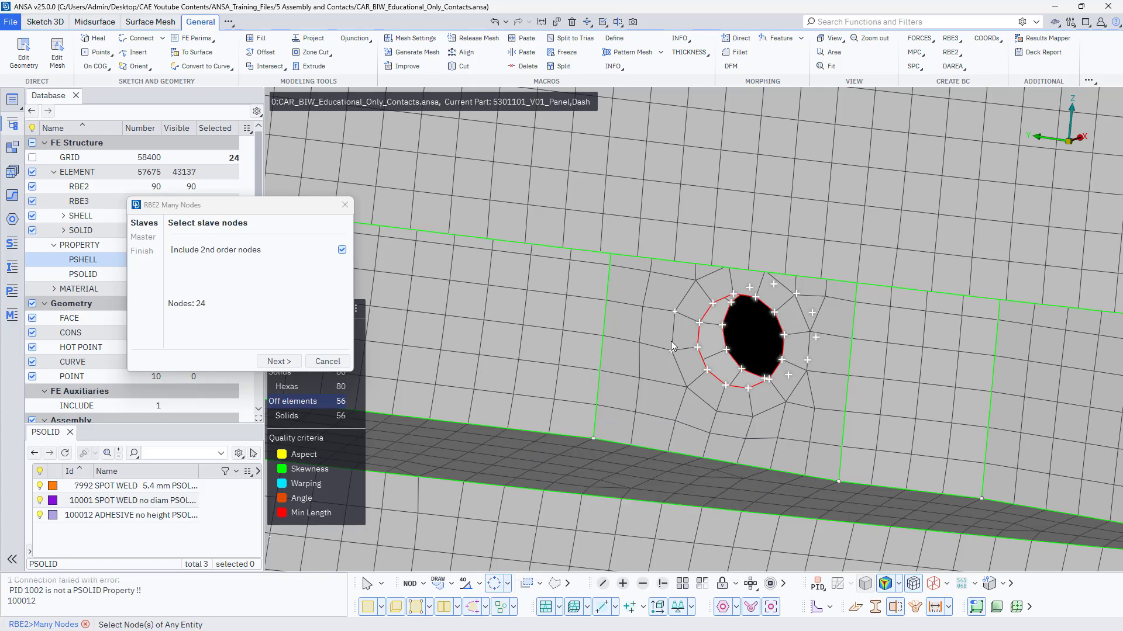
- Add the outer washer-ring nodes around the hole on the near panel to the RBE2 slave nodes
click(685, 386)
click(795, 385)
ctrl+drag(796, 385, 812, 335)
click(812, 329)
click(765, 272)
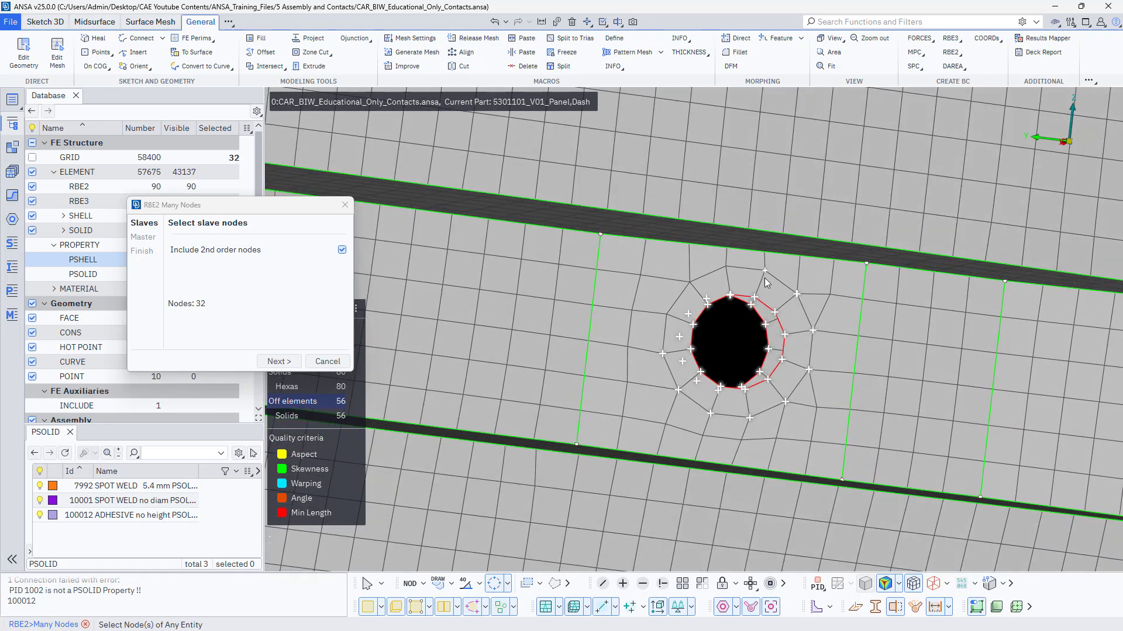
click(675, 336)
- Add the remaining outer washer-ring nodes around the hole on the second panel to the RBE2 slaves and confirm the slave selection
ctrl+drag(757, 362, 817, 316)
click(789, 369)
click(791, 261)
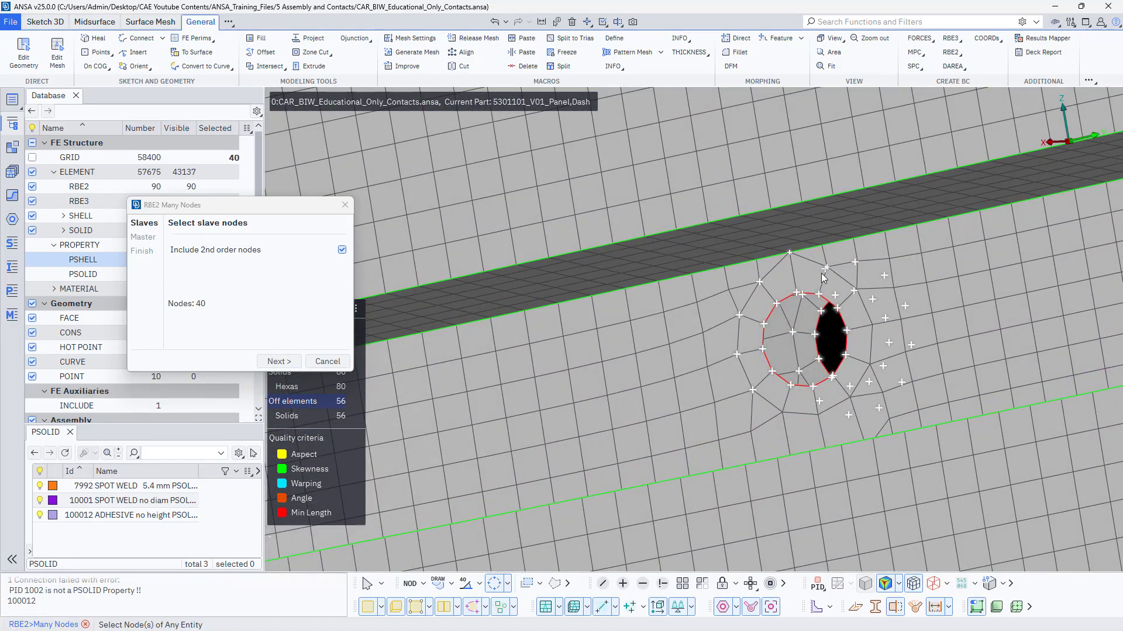
mouse_move(777, 408)
ctrl+mouse_down()
mouse_move(813, 416)
mouse_move(773, 398)
ctrl+mouse_up()
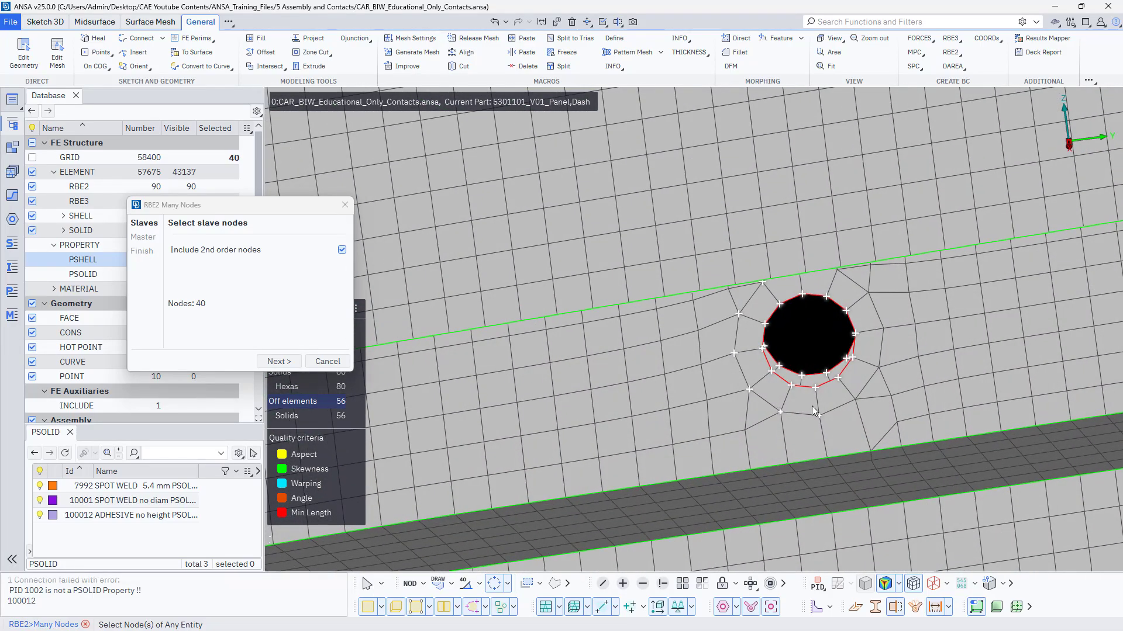
click(845, 391)
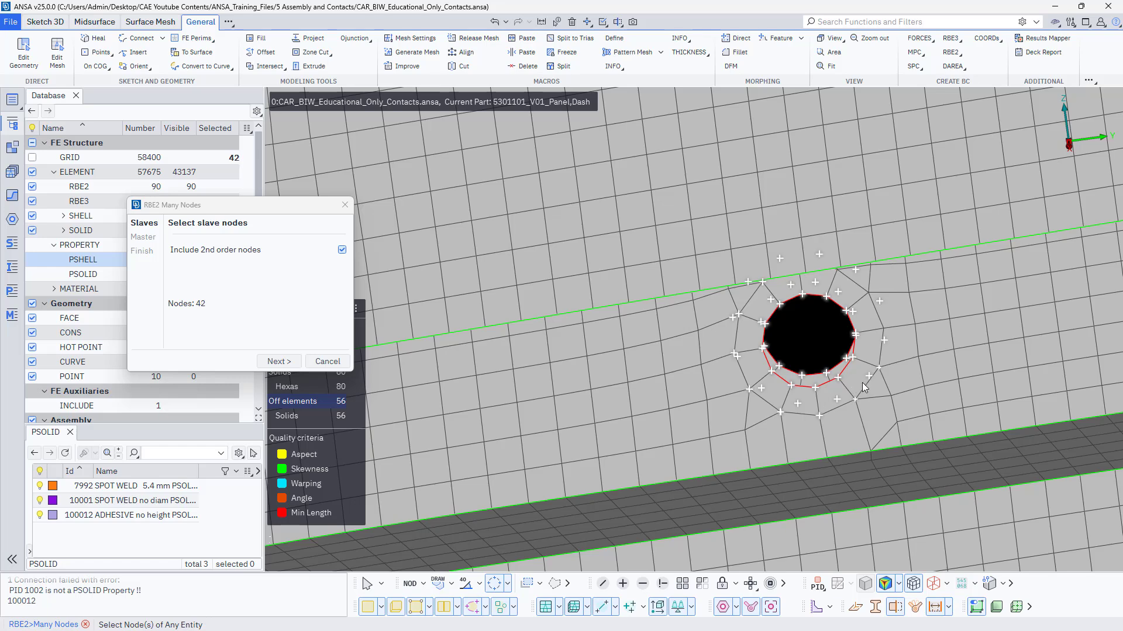
click(862, 383)
ctrl+drag(845, 351, 855, 316)
click(834, 276)
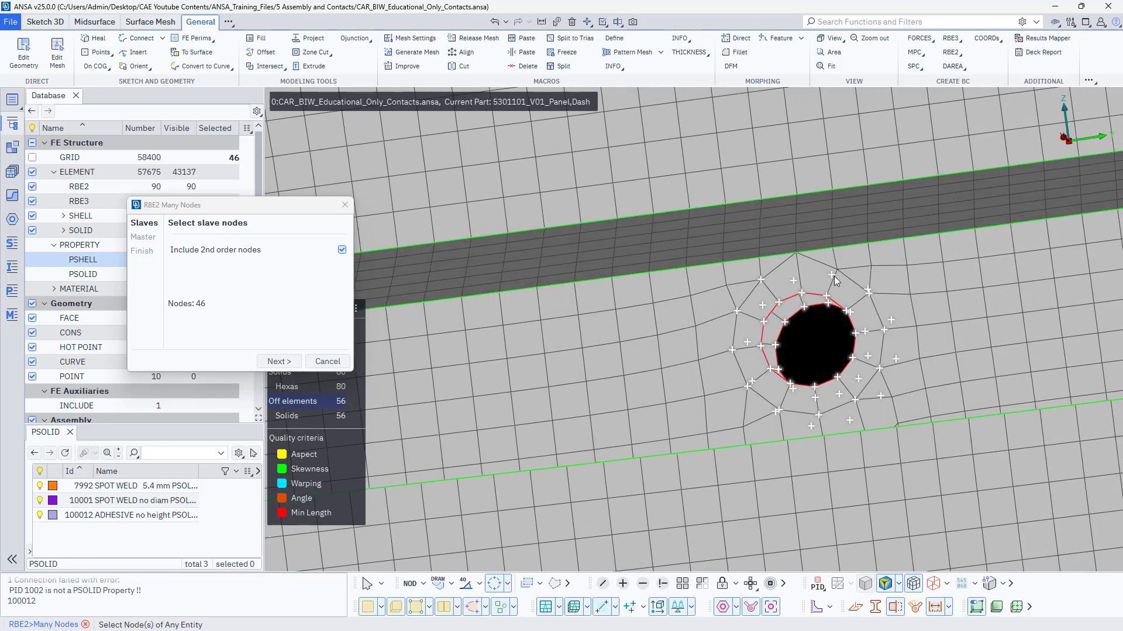
mouse_move(817, 270)
ctrl+mouse_down()
mouse_move(812, 259)
mouse_move(812, 269)
ctrl+mouse_up()
click(811, 276)
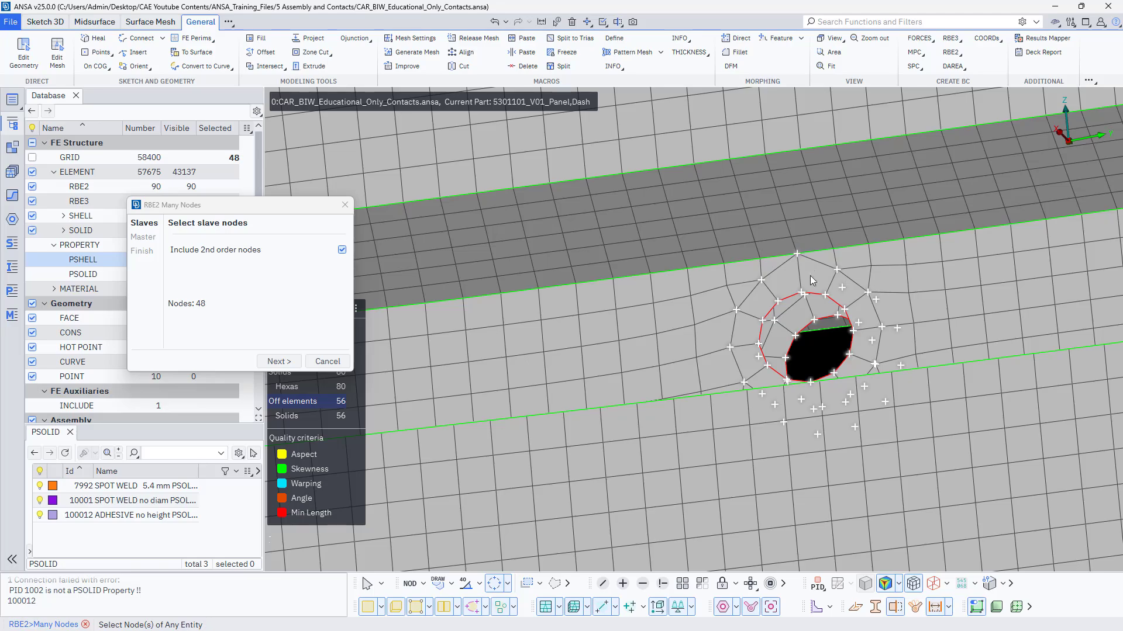
scroll(779, 335, down, 5)
ctrl+drag(779, 335, 602, 391)
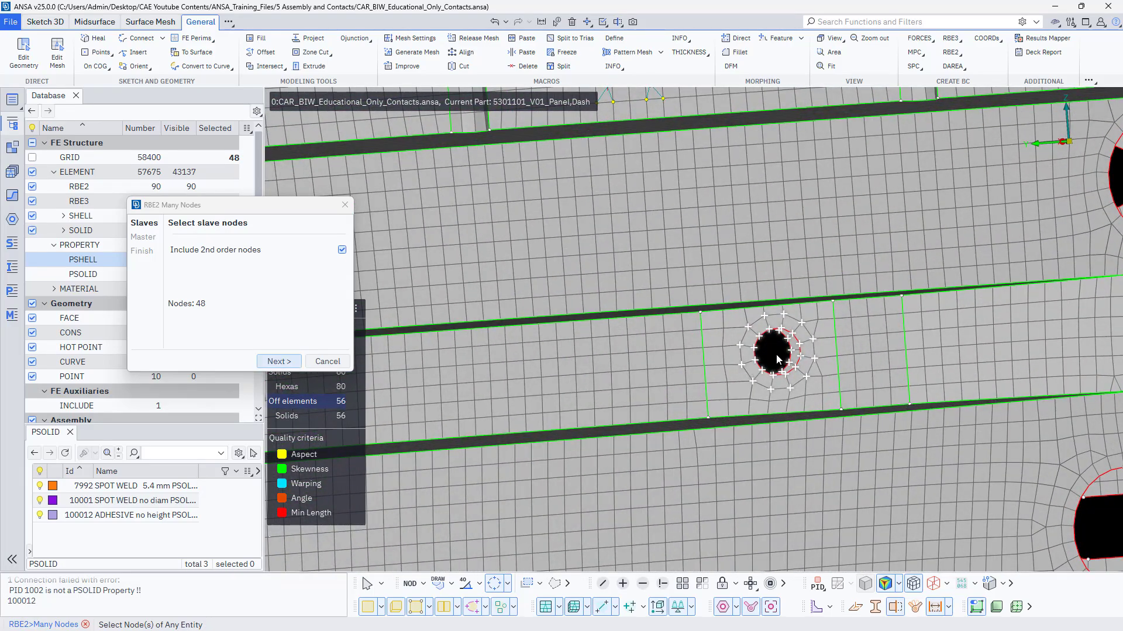
middle_click(777, 354)
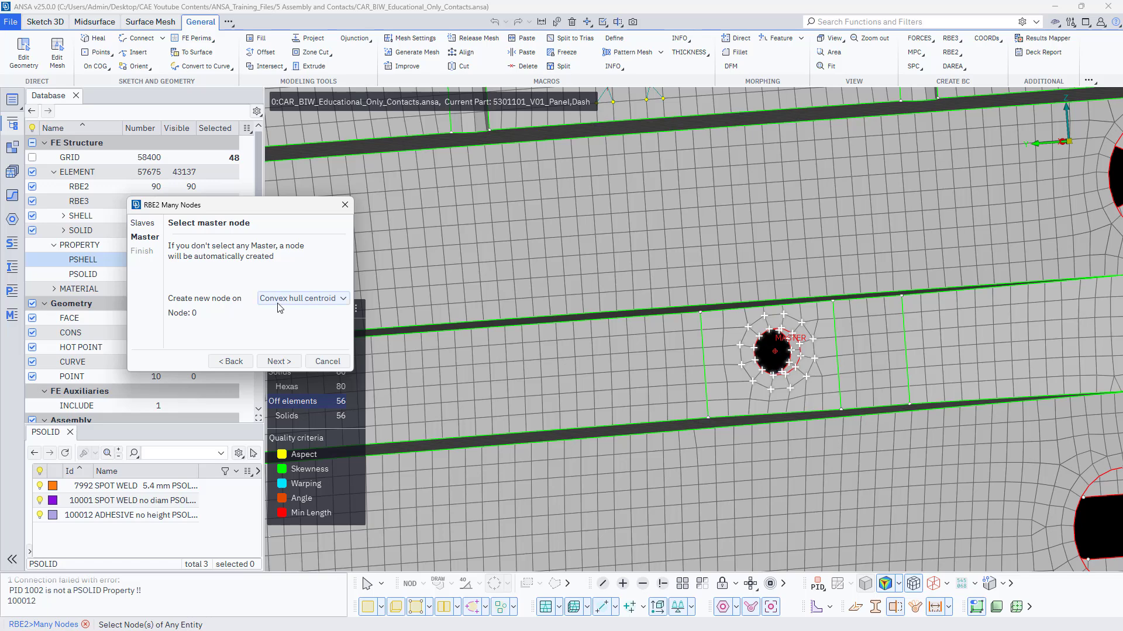
- Create the RBE2 with a new master node at the Average position, assign it to the current Panel,Dash part and close the tool
click(314, 299)
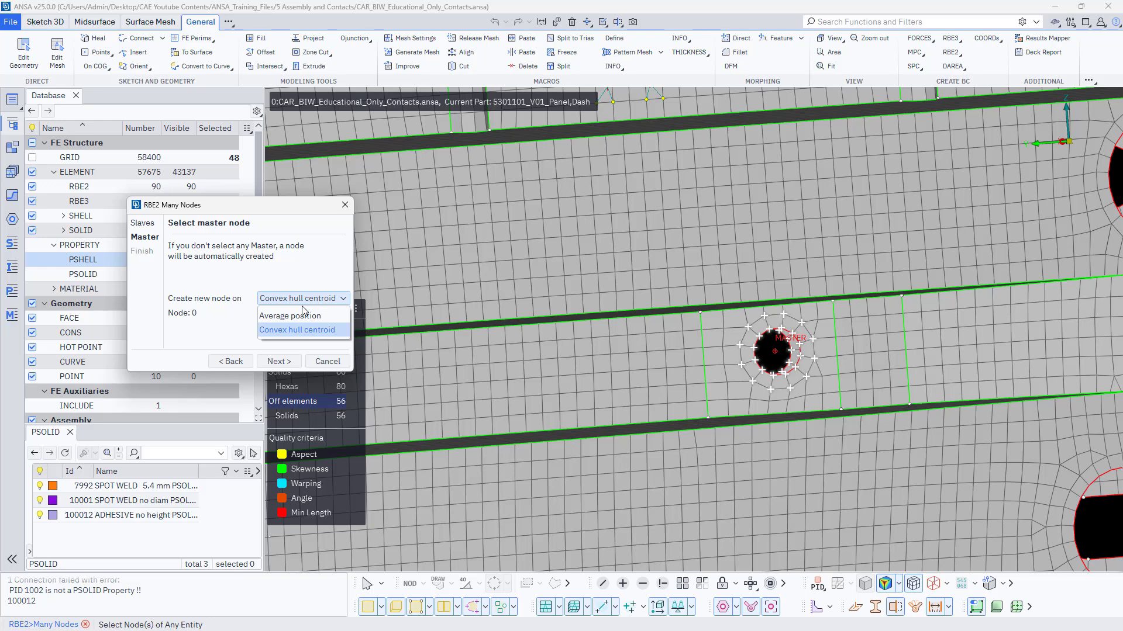
click(294, 316)
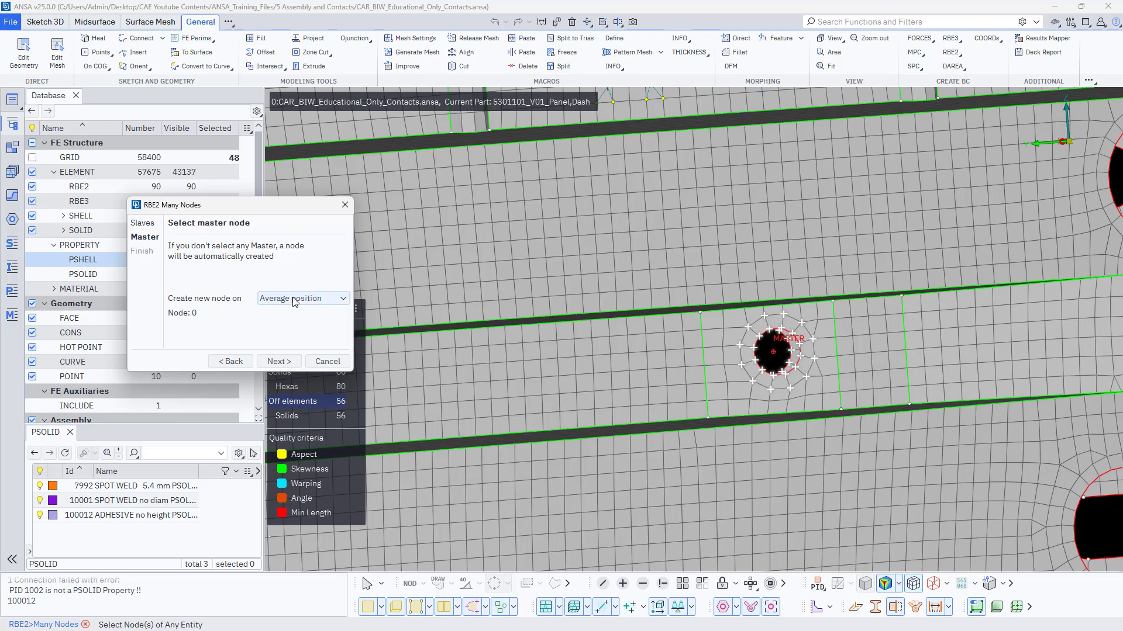
click(294, 300)
click(297, 329)
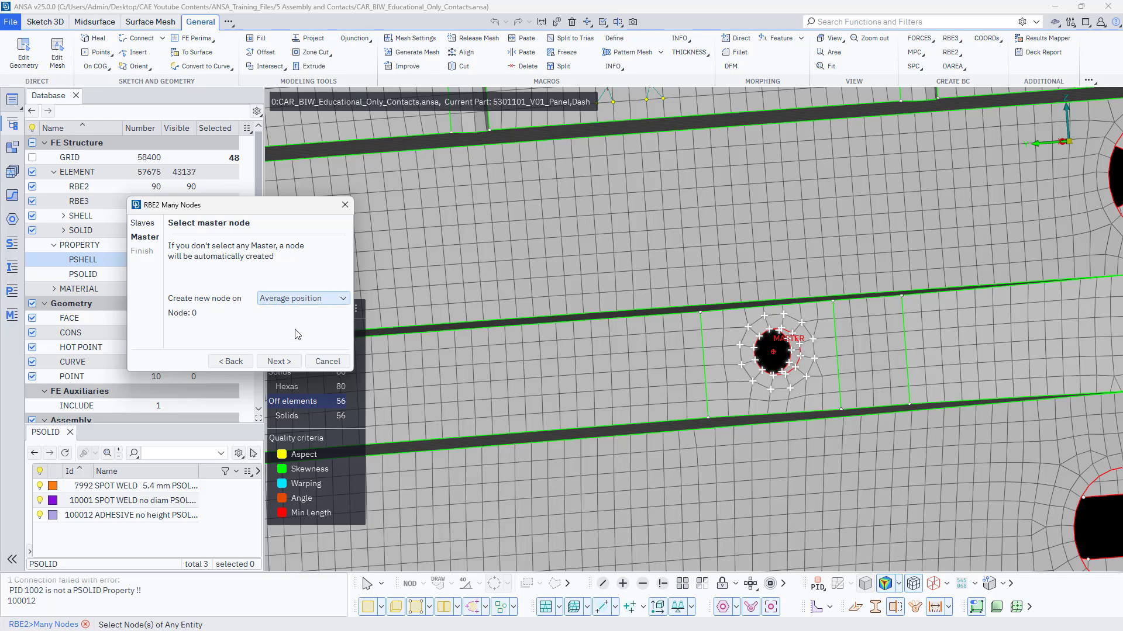
click(280, 361)
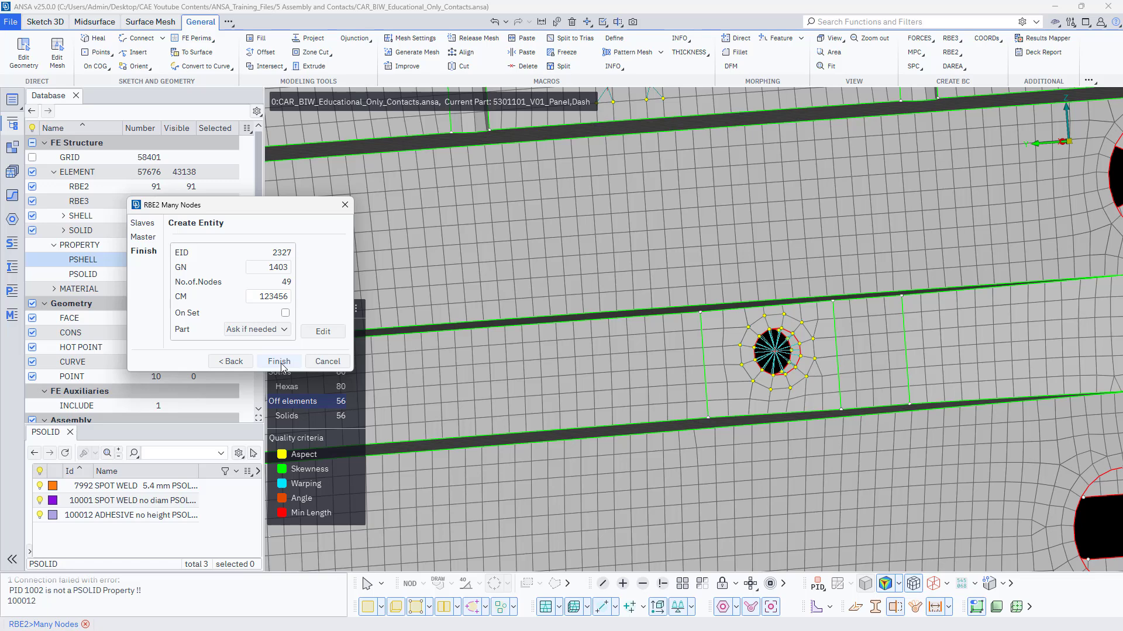
click(282, 363)
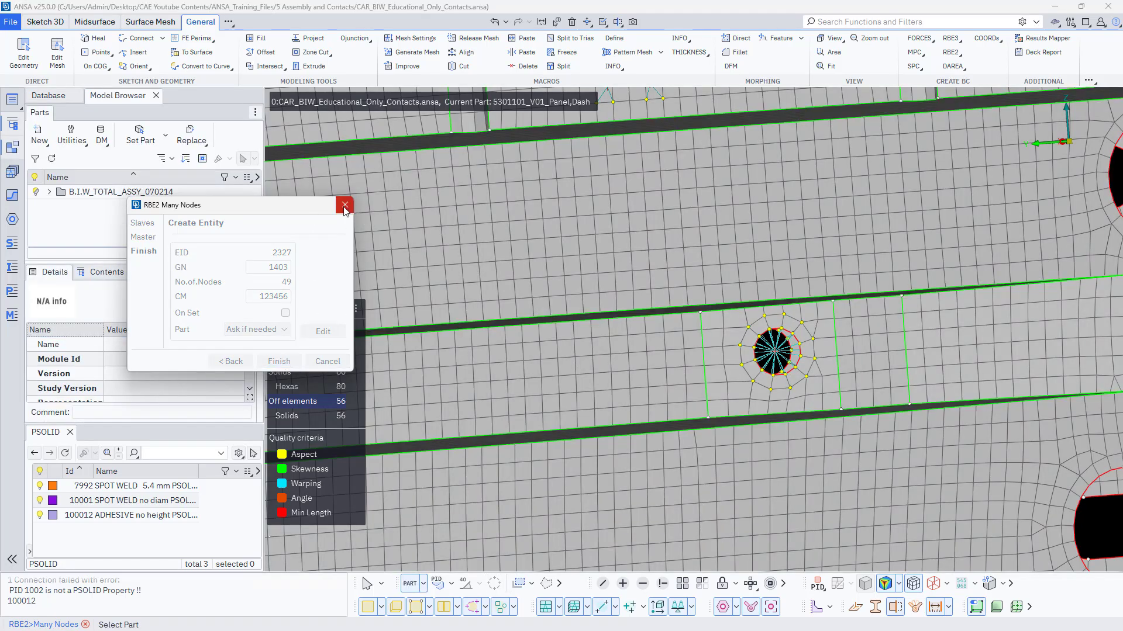
click(437, 383)
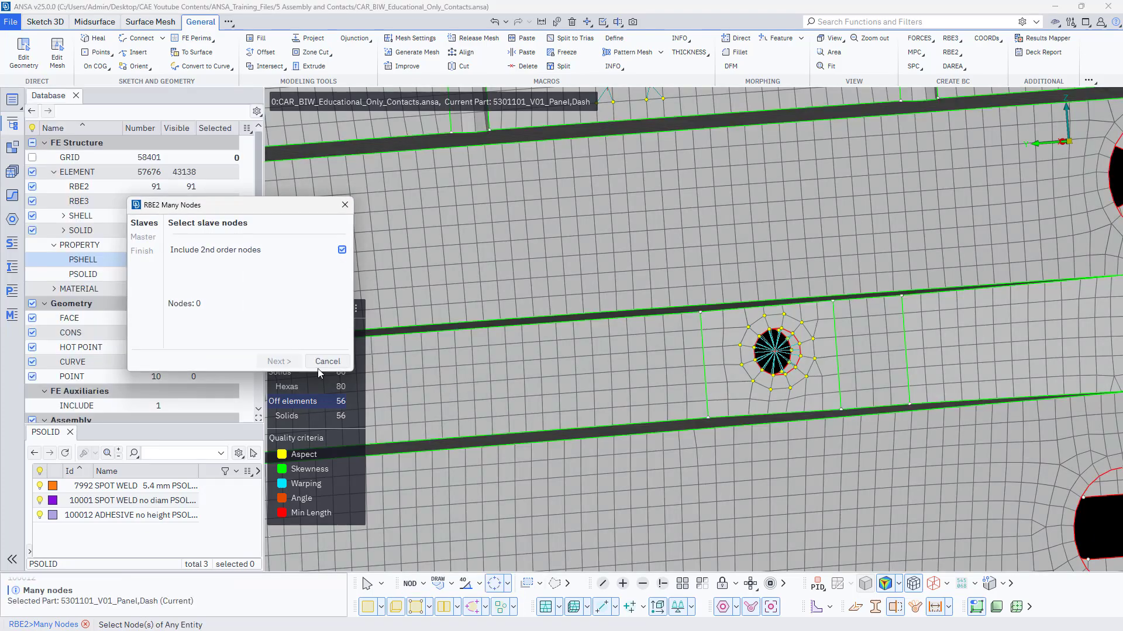
click(474, 382)
click(345, 205)
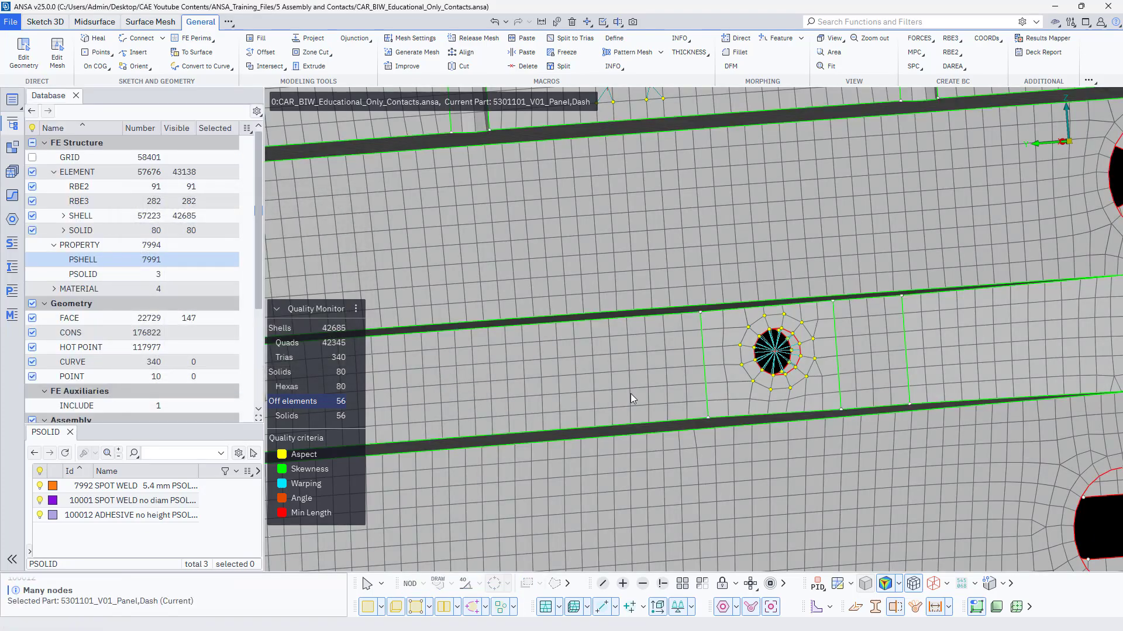
- Create a second RBE2 Many Nodes at the plain round hole, using only both panels' hole-edge nodes as slaves, in the current part
scroll(672, 392, down, 3)
scroll(728, 375, up, 6)
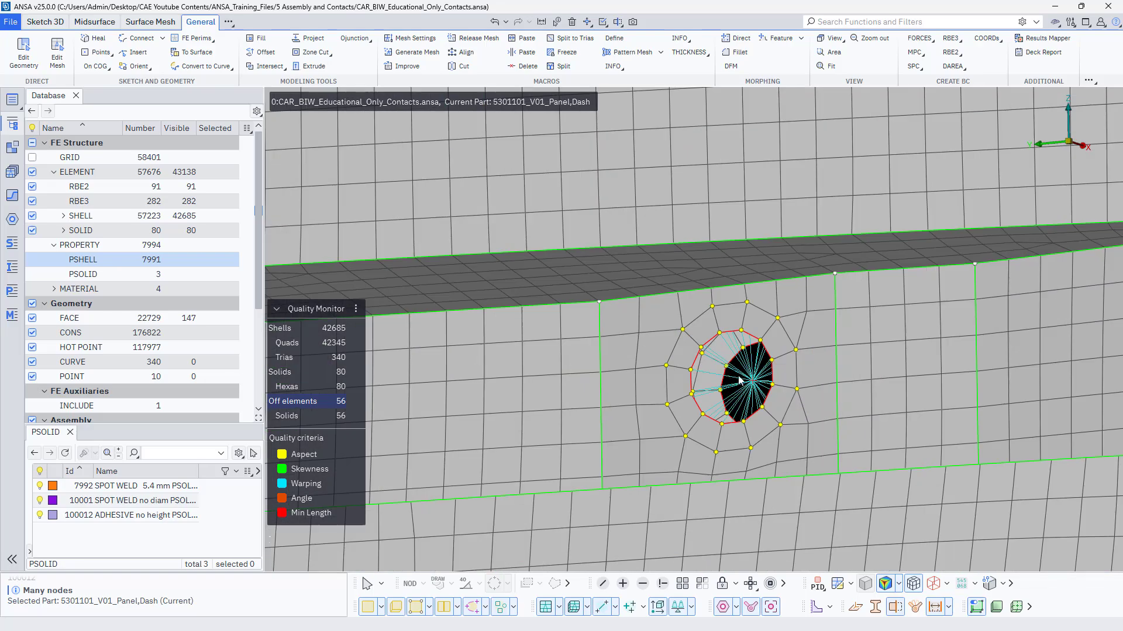
scroll(762, 384, down, 6)
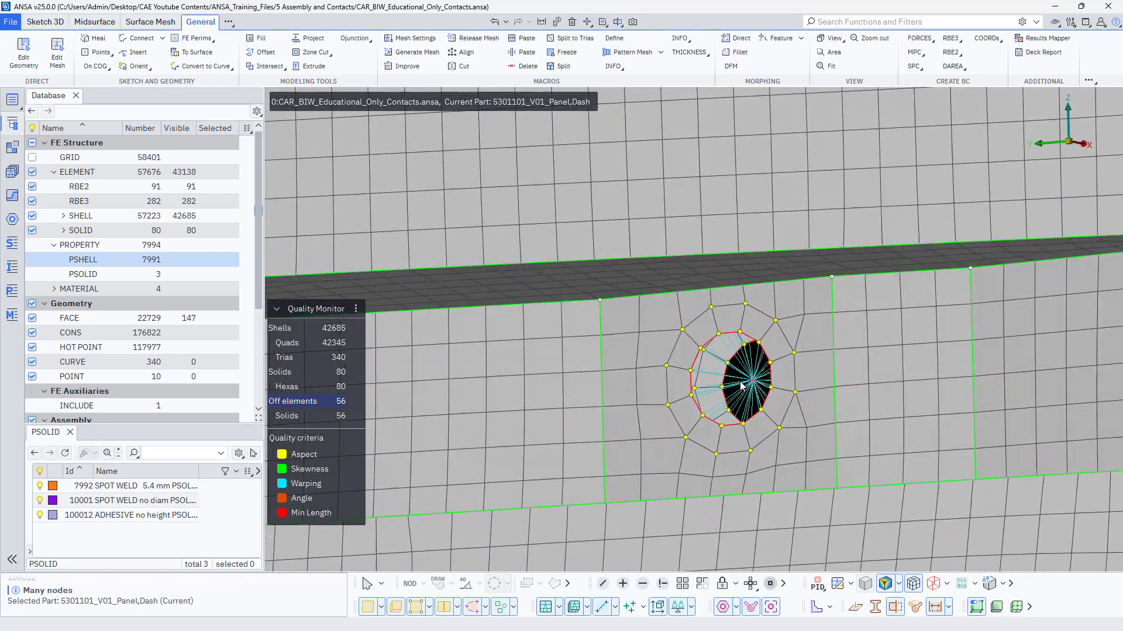
scroll(478, 401, up, 5)
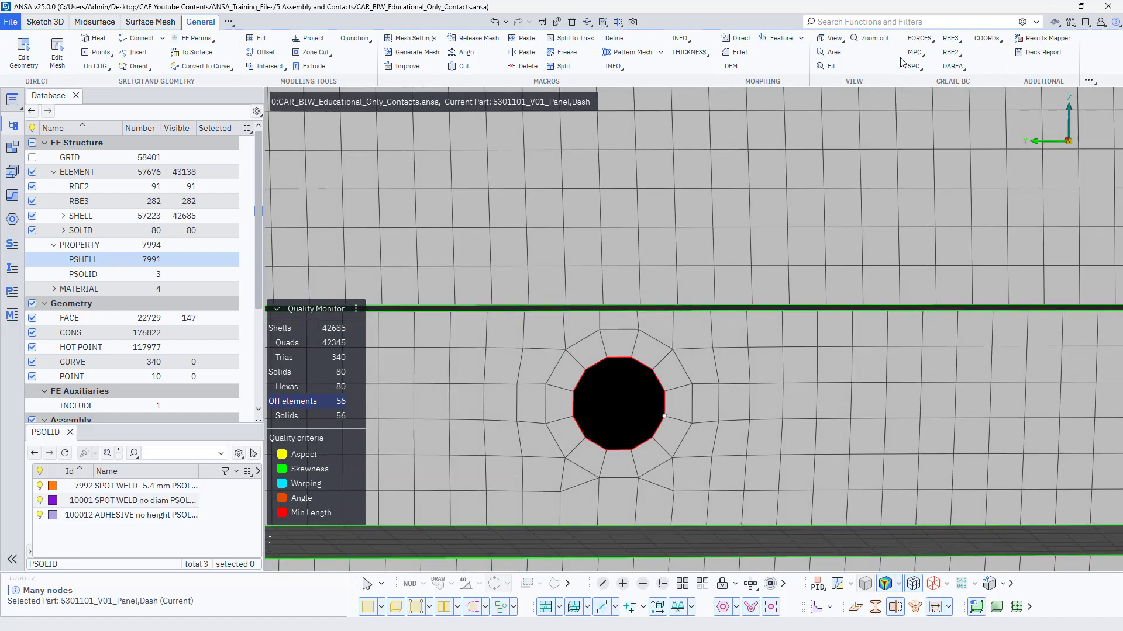
click(951, 52)
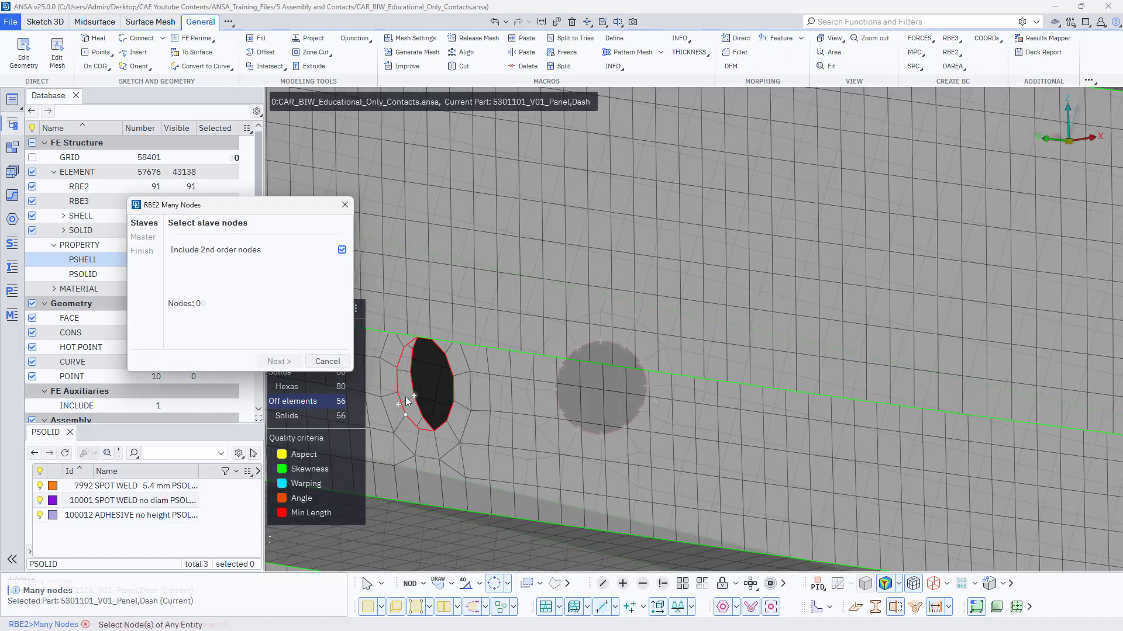
click(604, 383)
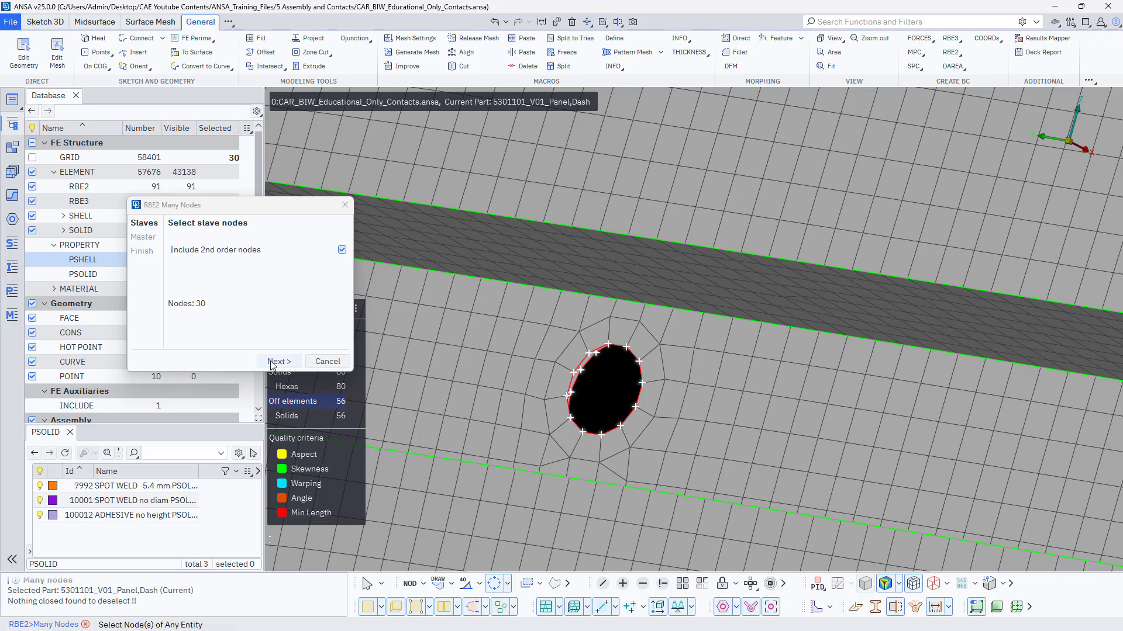
click(272, 362)
click(273, 362)
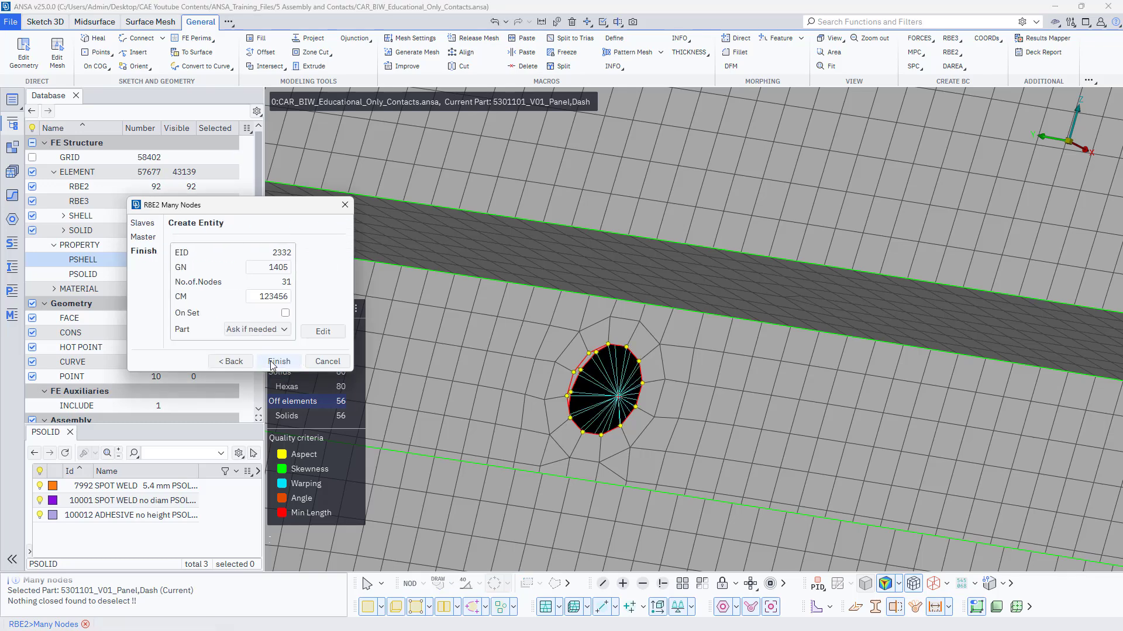
click(279, 361)
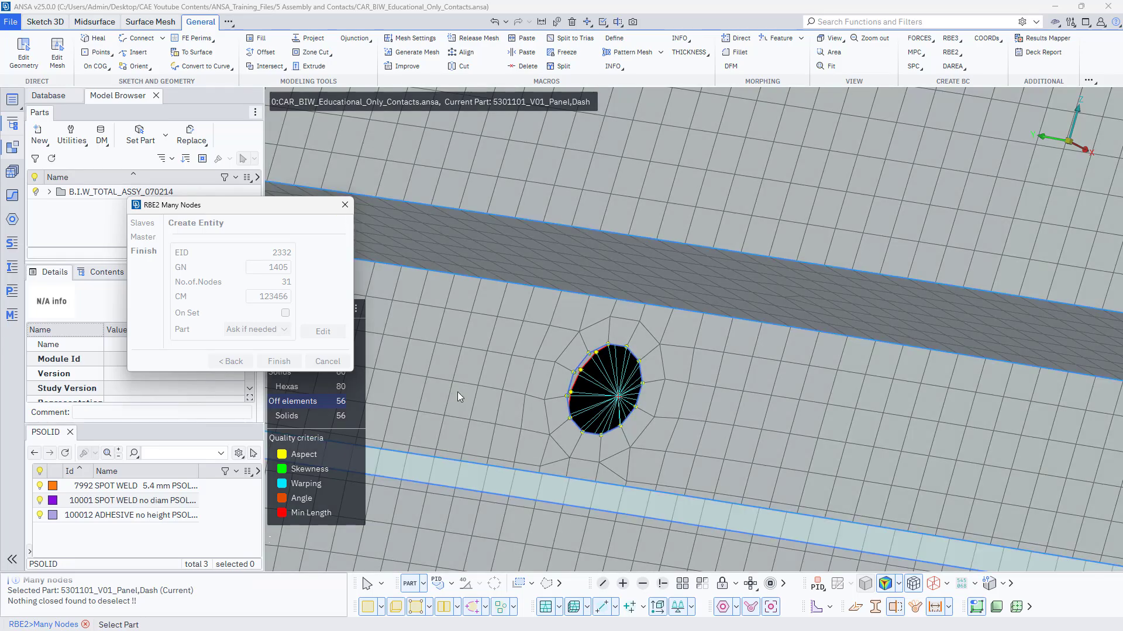
middle_click(457, 391)
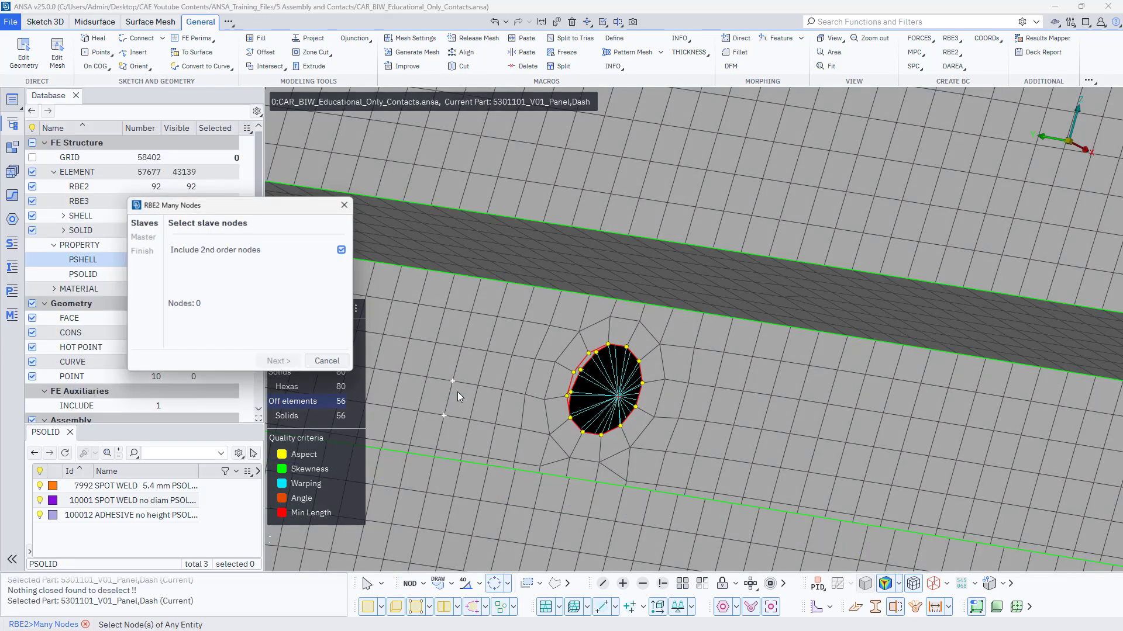
click(345, 205)
- Enable Optimize Rbe2 draw in the Presentation Parameters and apply it to the model display
scroll(510, 384, down, 5)
ctrl+drag(510, 384, 555, 389)
scroll(556, 389, up, 5)
scroll(554, 389, up, 4)
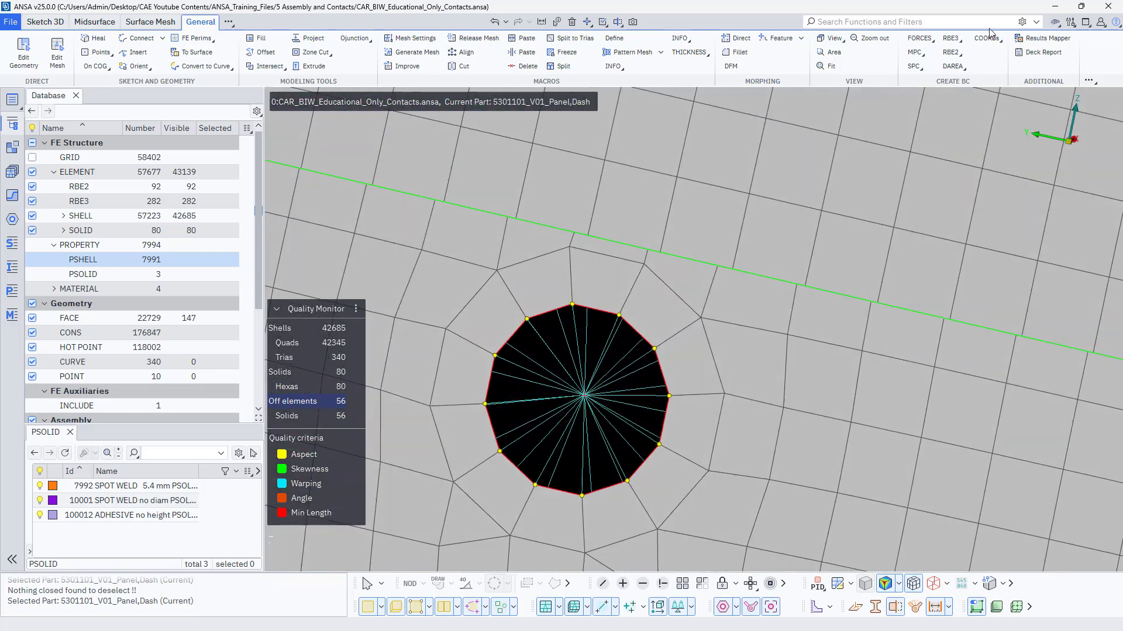
click(1070, 23)
click(1041, 53)
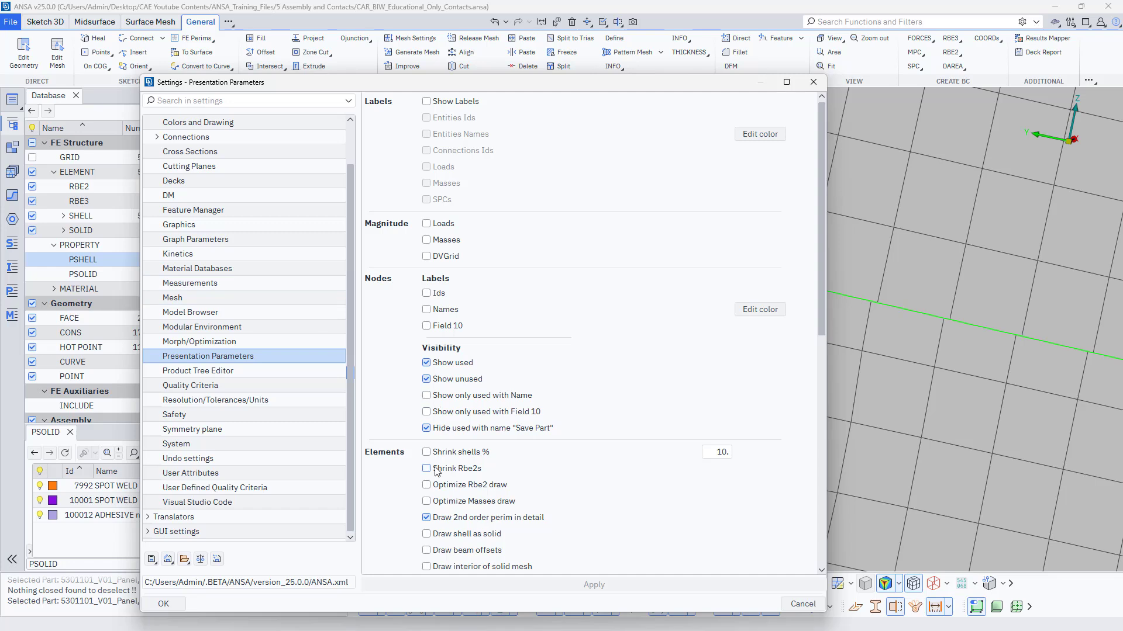
click(433, 486)
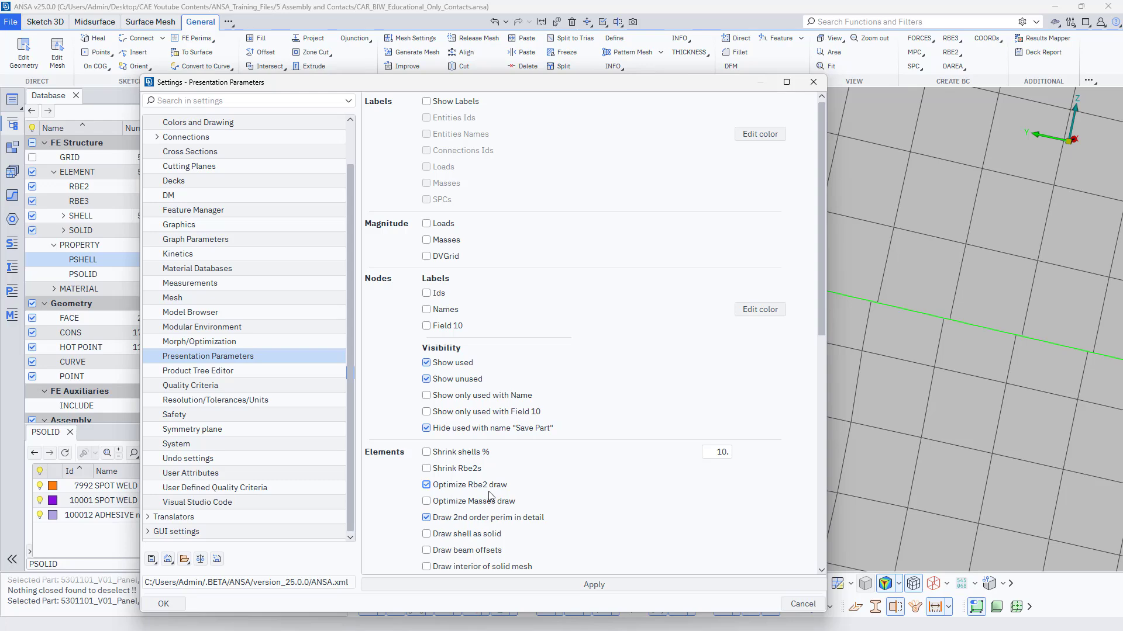
click(538, 585)
click(173, 609)
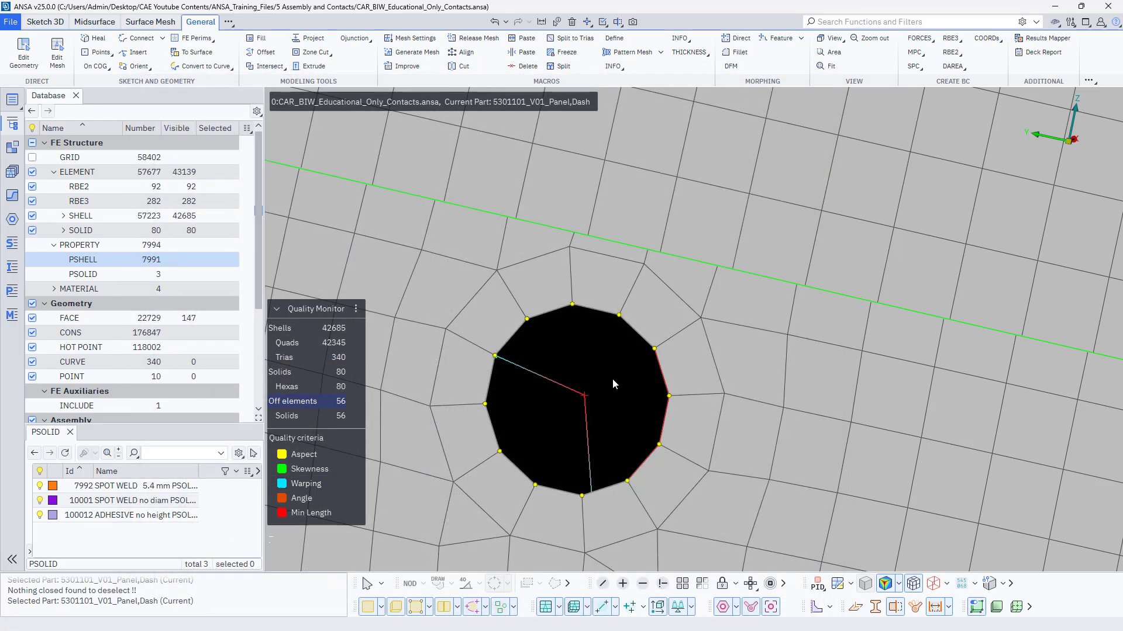
- Examine how the RBE2 elements are drawn at the bumper's bolt holes, including the one with washer-ring nodes
scroll(579, 398, down, 5)
scroll(560, 413, down, 4)
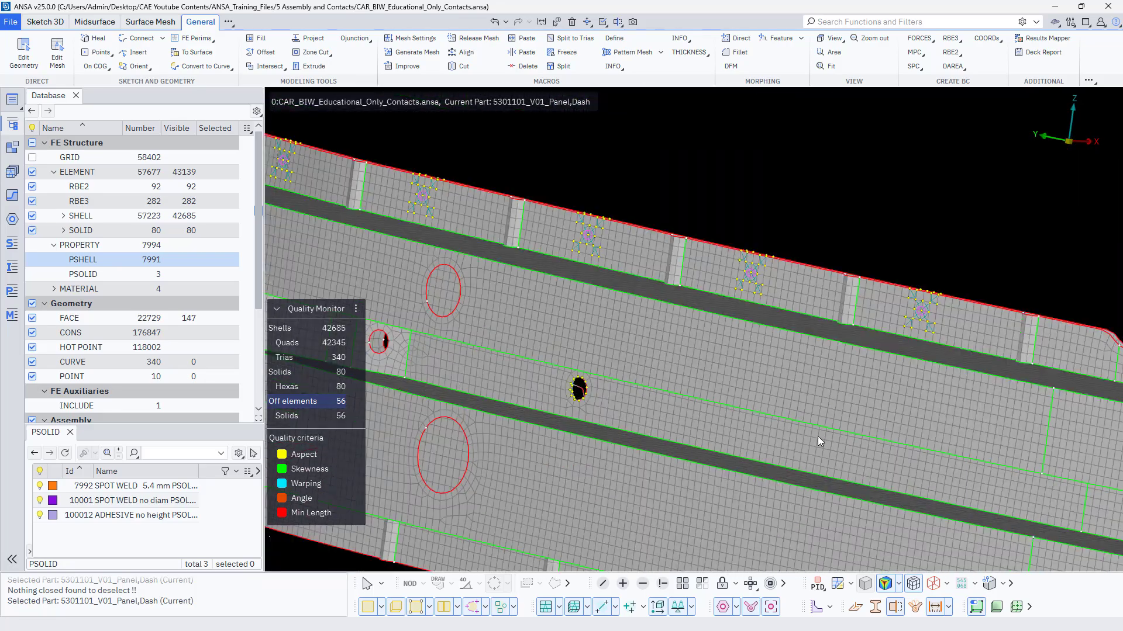
ctrl+middle_drag(817, 436, 412, 340)
ctrl+middle_drag(886, 419, 501, 289)
scroll(924, 390, up, 3)
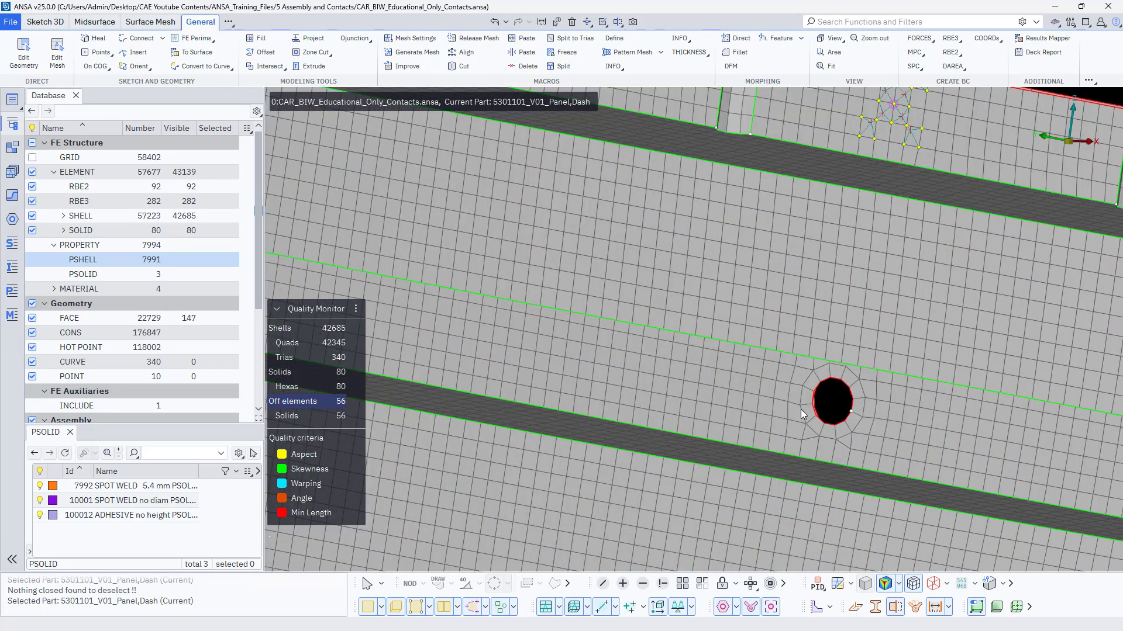
scroll(799, 409, down, 5)
scroll(861, 438, up, 6)
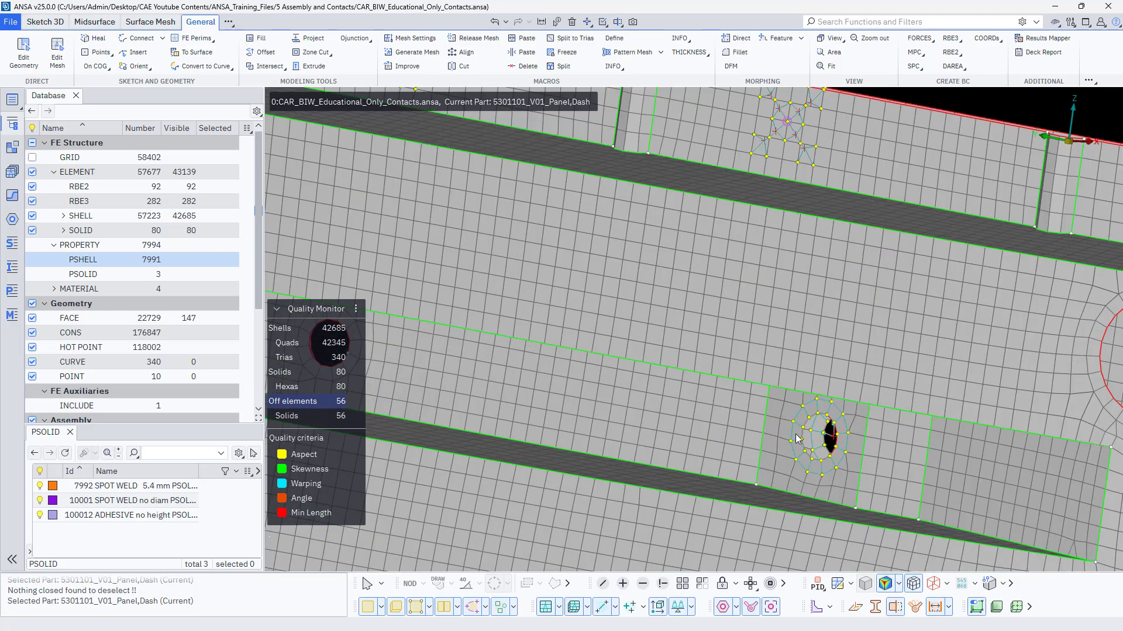
scroll(796, 439, up, 5)
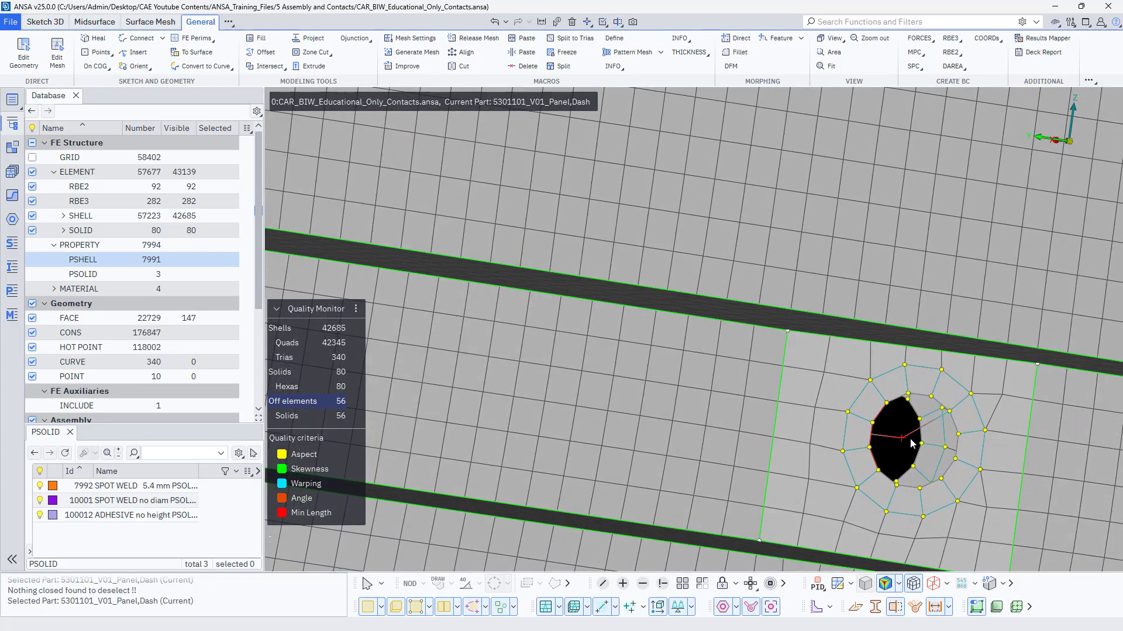
ctrl+drag(911, 442, 874, 430)
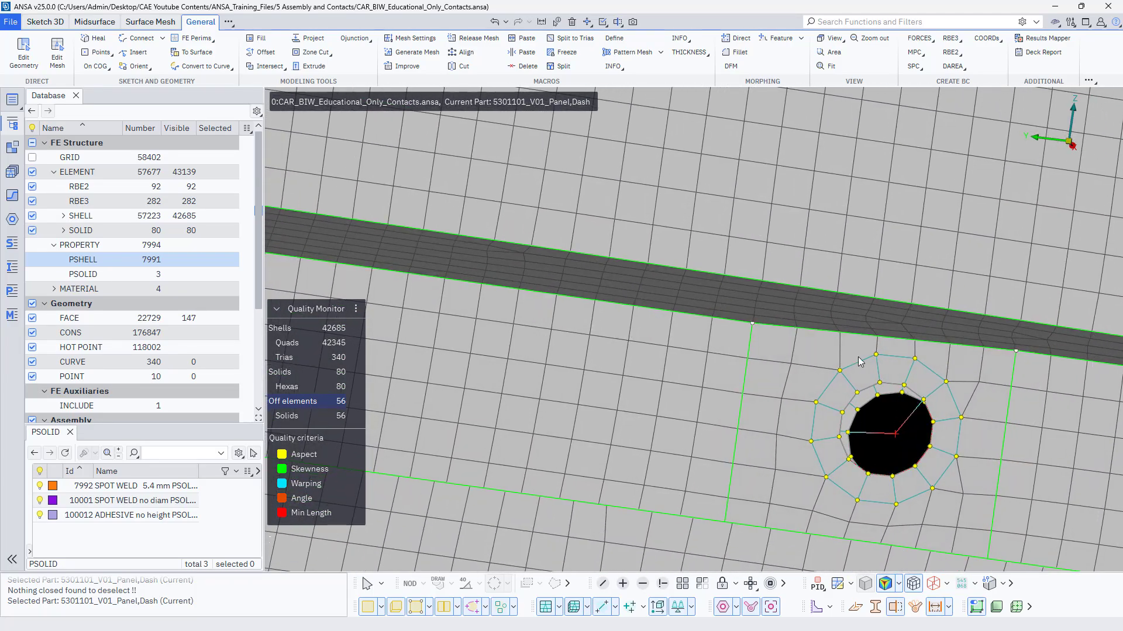
- Disable Optimize Rbe2 draw in the Presentation Parameters and apply the change
click(1069, 23)
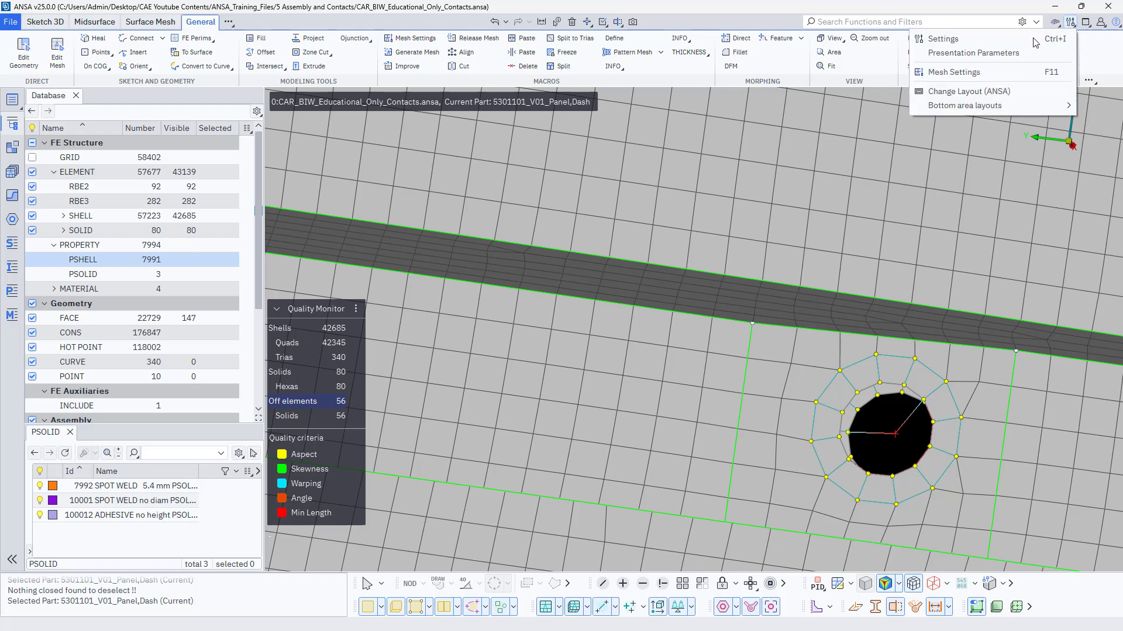
click(974, 53)
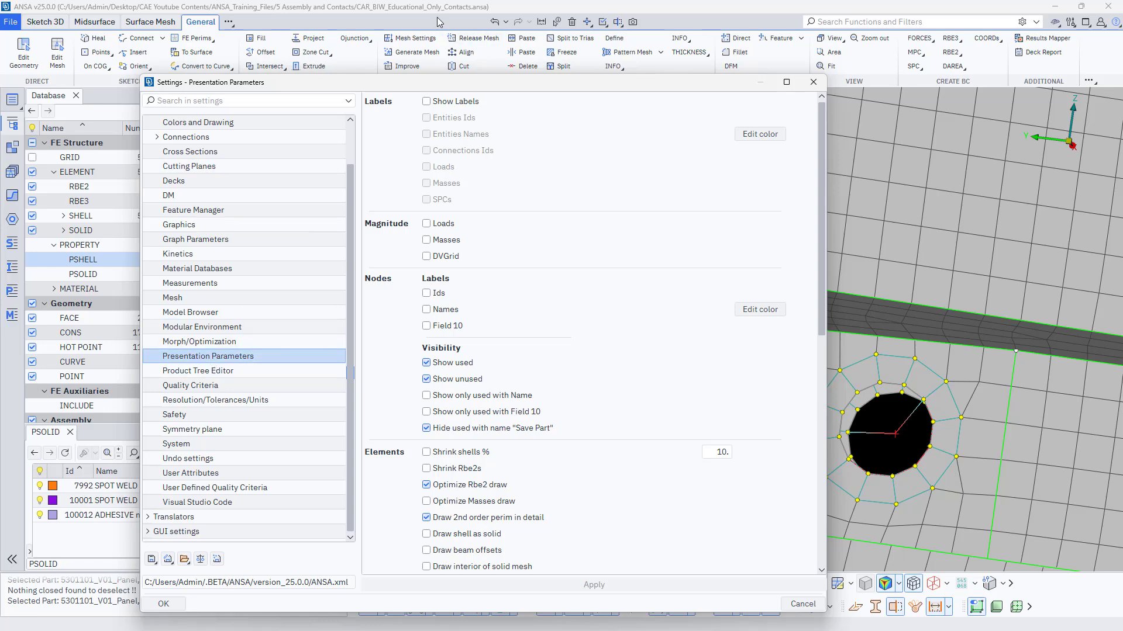
click(426, 484)
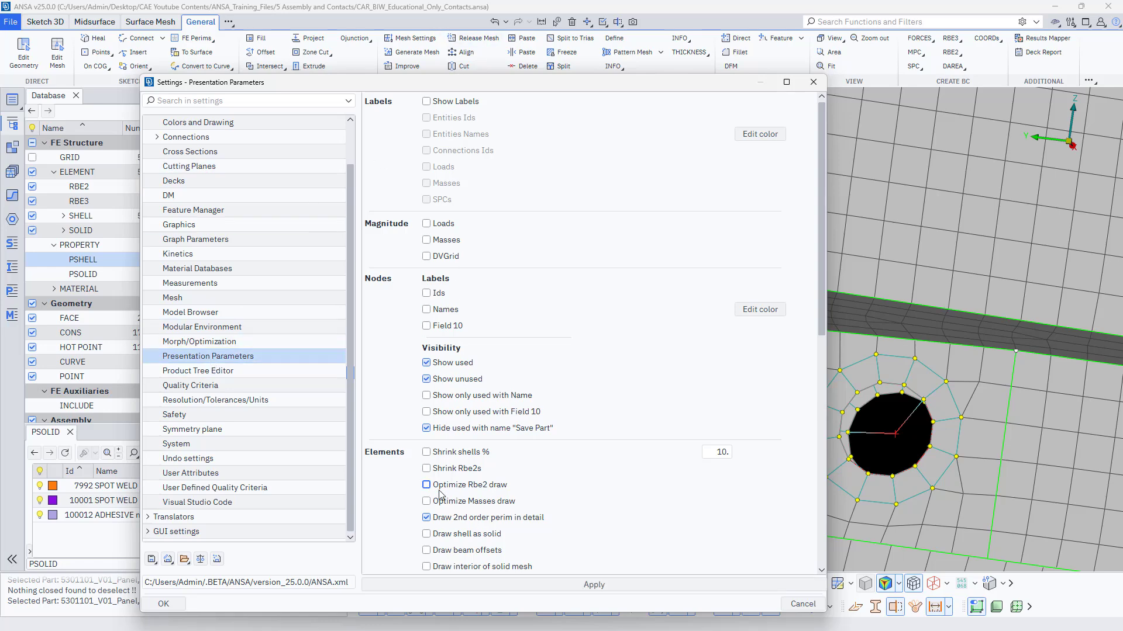
click(441, 586)
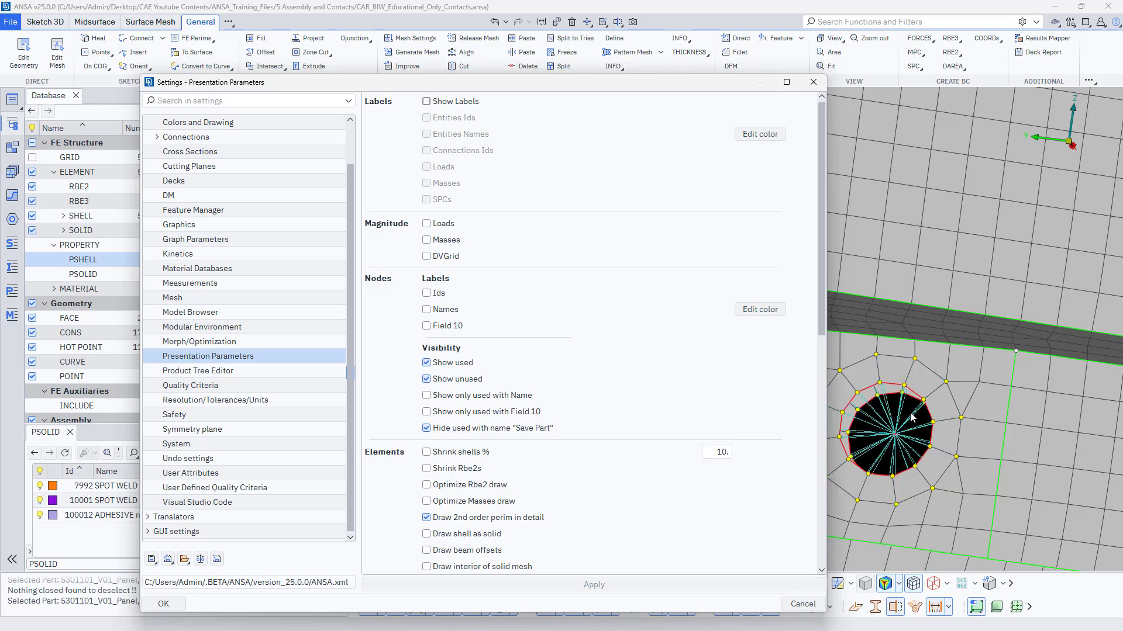
- Confirm the Presentation Parameters changes and close the settings
click(162, 604)
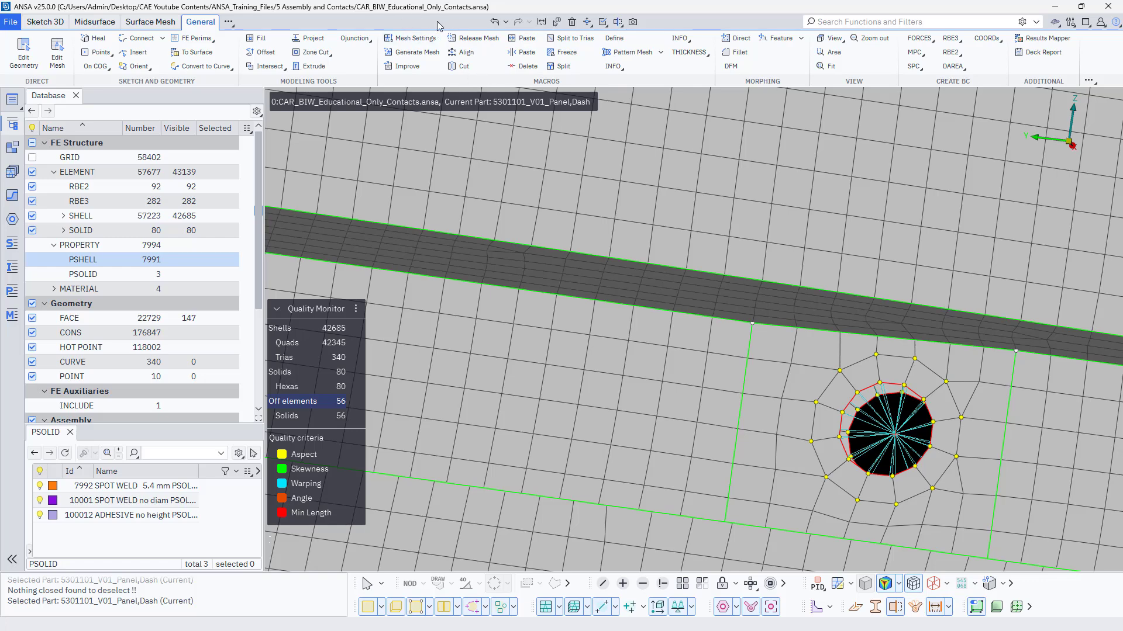
click(1070, 22)
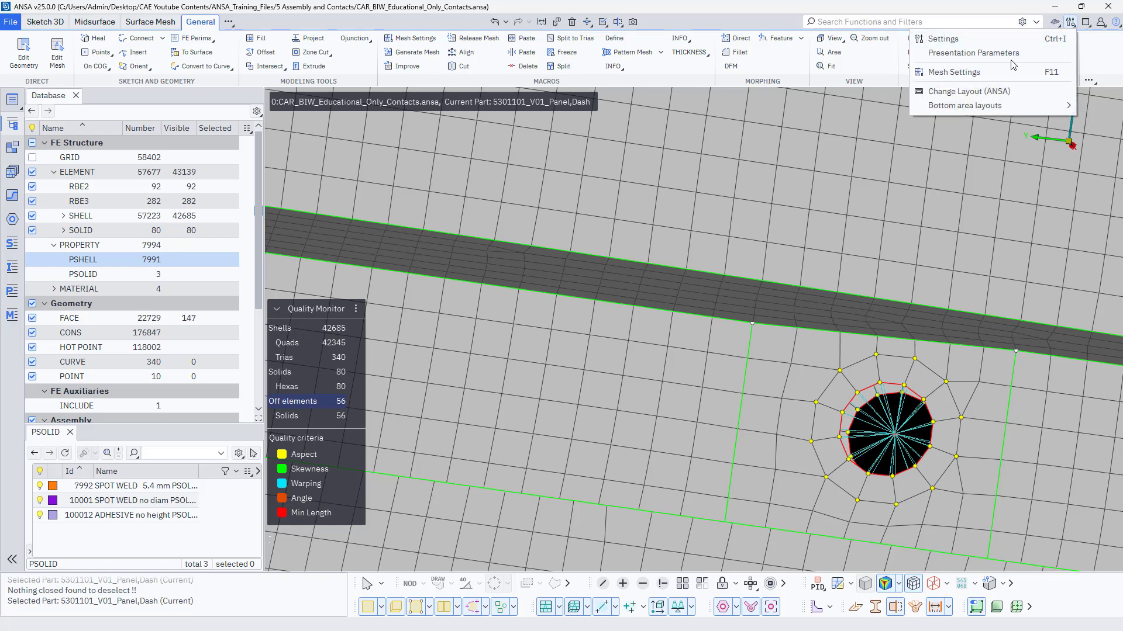
click(476, 22)
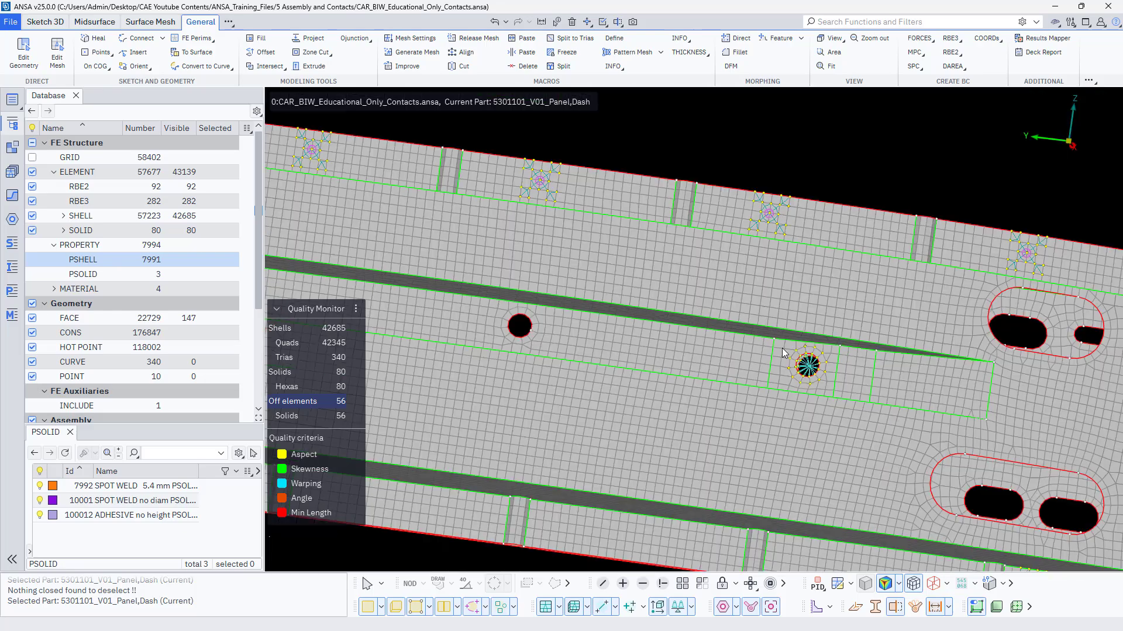
- Examine the spot-weld and adhesive elements along both bumper flanges, including how their solids sit between the two panels
scroll(785, 348, down, 5)
ctrl+drag(905, 358, 877, 371)
scroll(939, 281, up, 7)
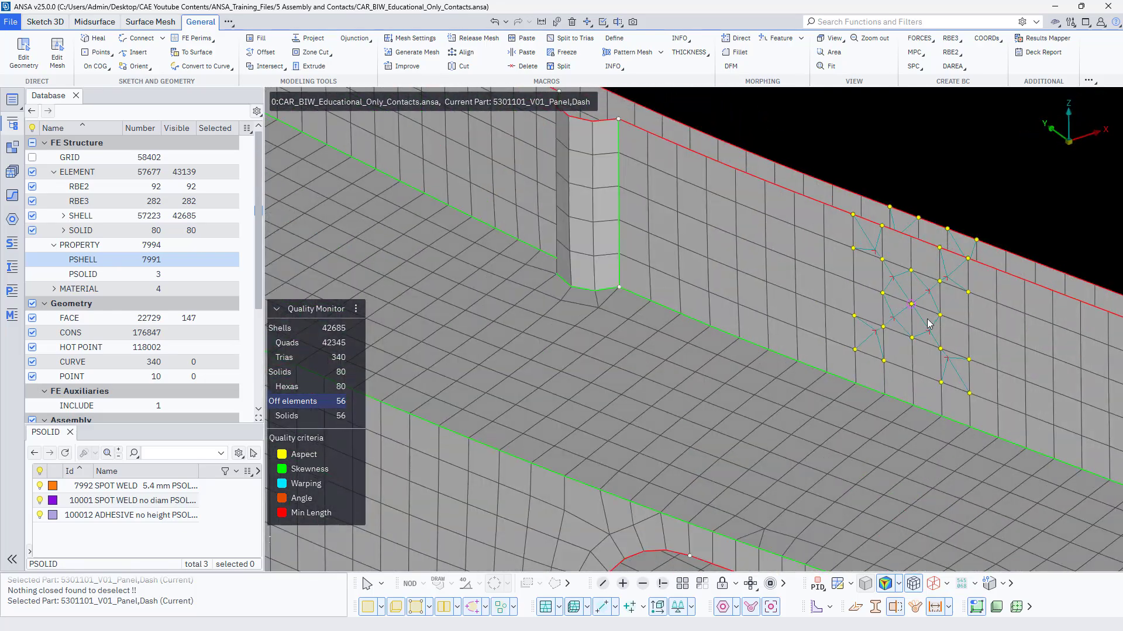
ctrl+drag(928, 318, 898, 338)
scroll(899, 339, up, 10)
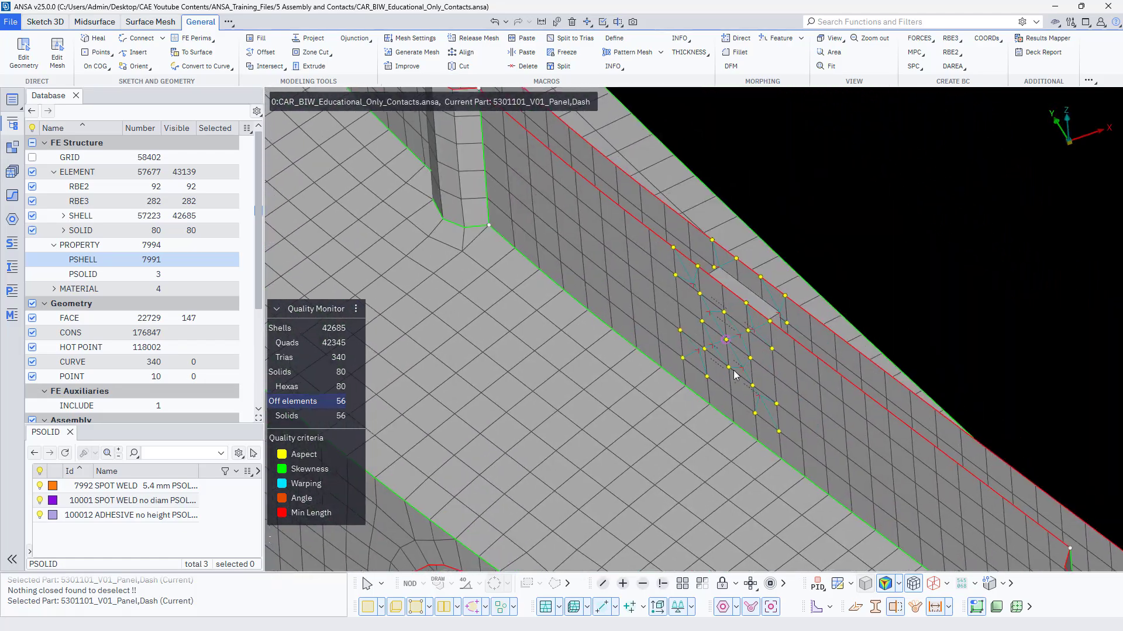
scroll(751, 325, down, 10)
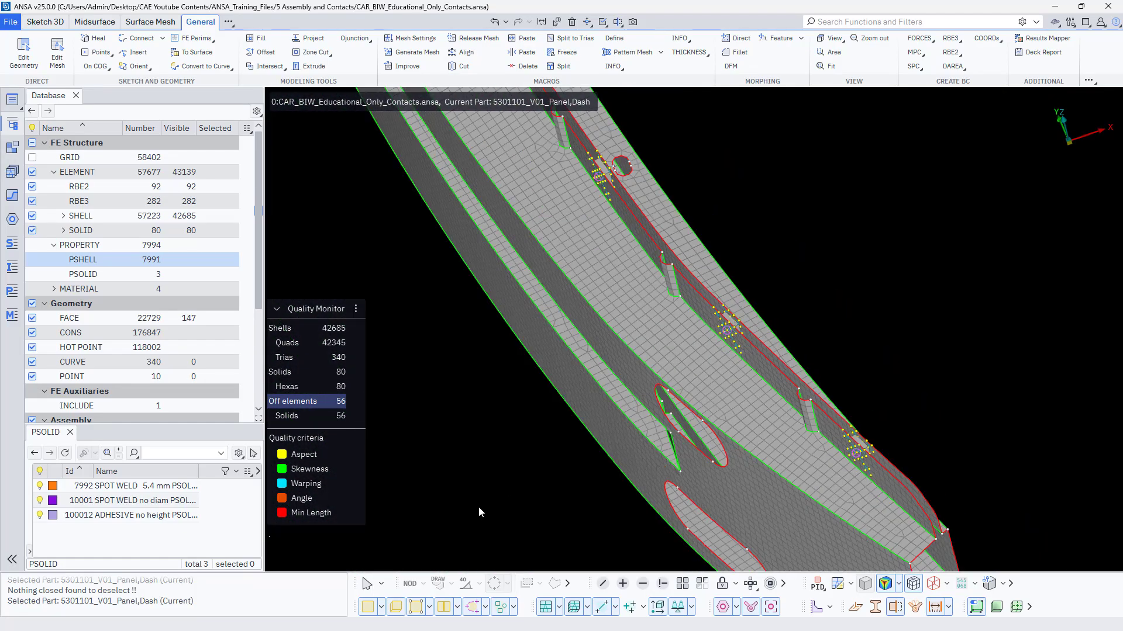
ctrl+drag(478, 512, 912, 271)
ctrl+middle_drag(912, 270, 469, 449)
scroll(614, 431, up, 4)
scroll(601, 385, up, 6)
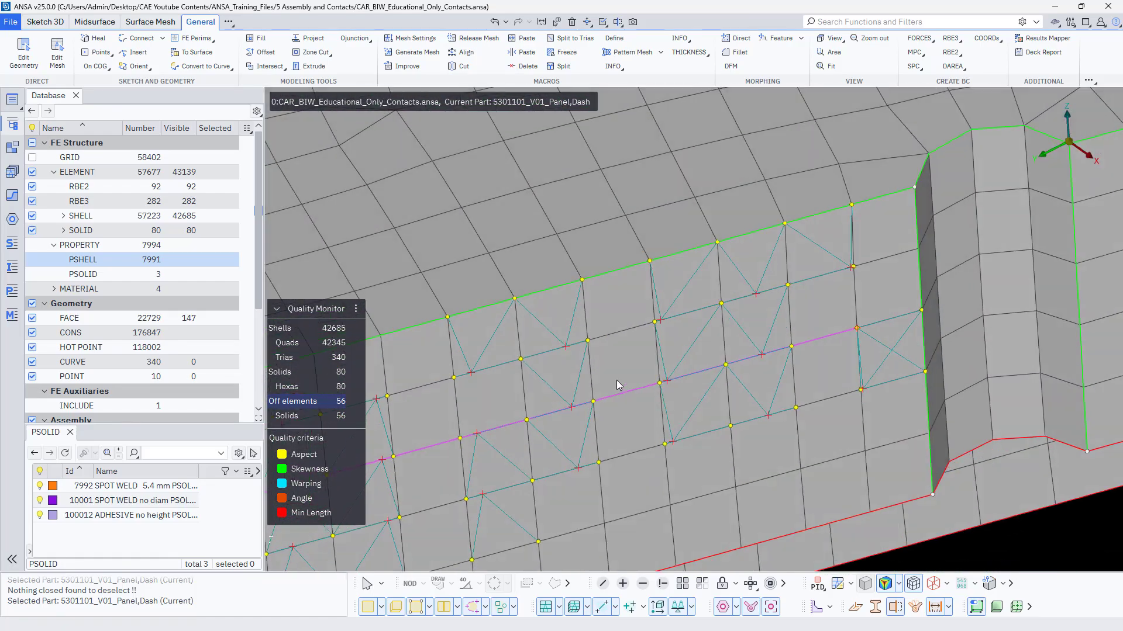
ctrl+drag(617, 380, 820, 381)
scroll(756, 384, down, 6)
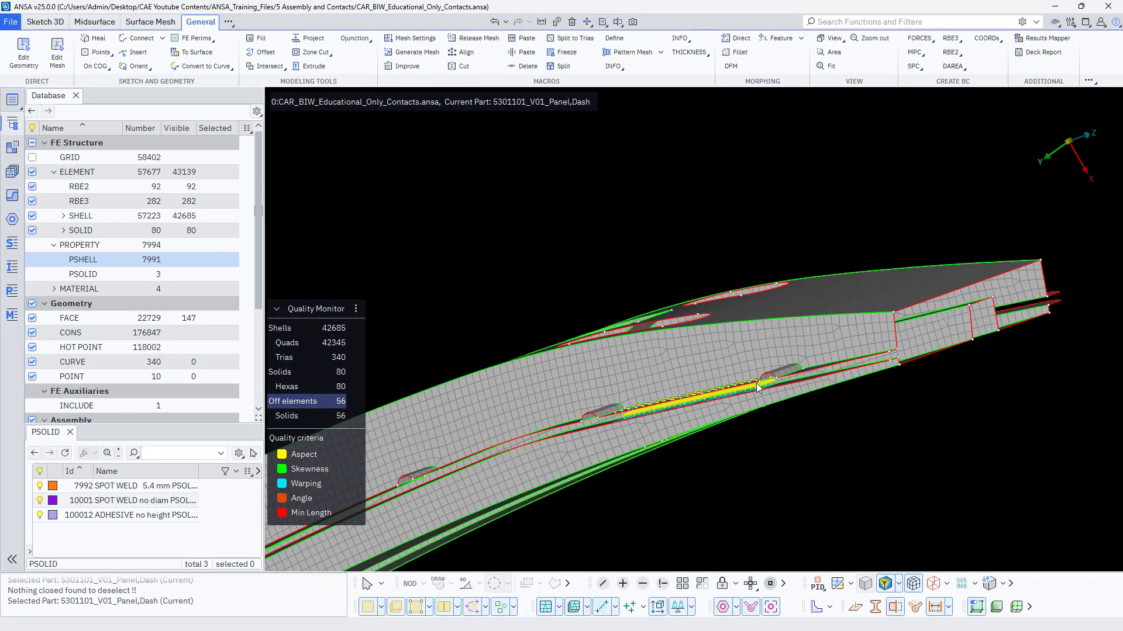
scroll(899, 248, up, 4)
ctrl+drag(929, 257, 861, 342)
scroll(804, 410, up, 5)
ctrl+drag(800, 435, 814, 374)
ctrl+middle_drag(814, 374, 687, 372)
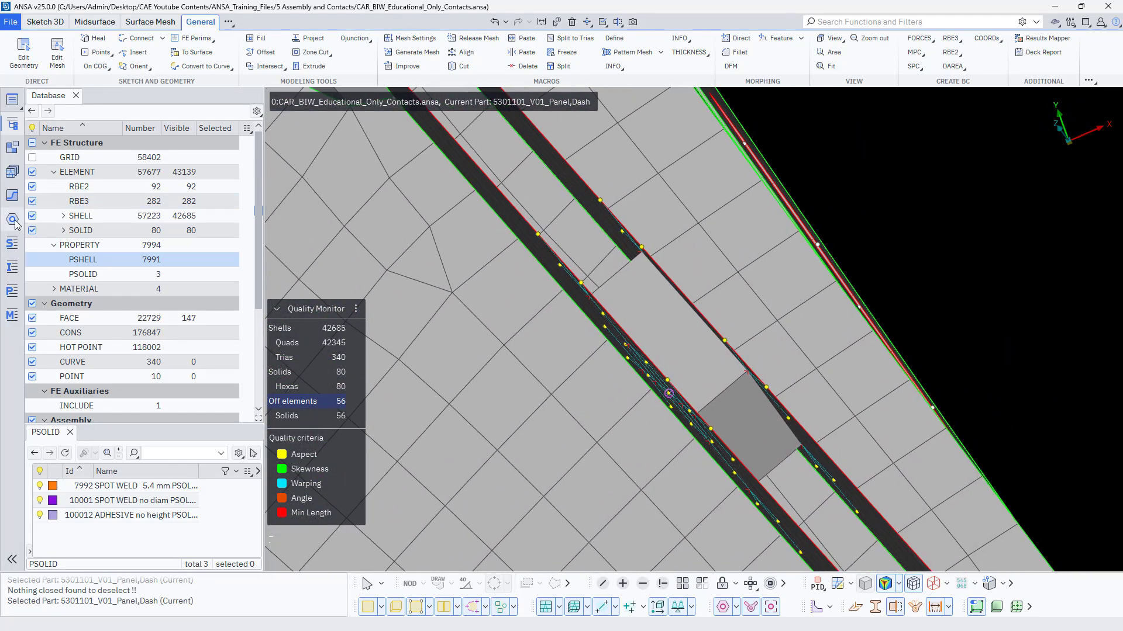
- Open the Connection Manager and check which conversion utilities it offers for the spot-weld connections
click(11, 219)
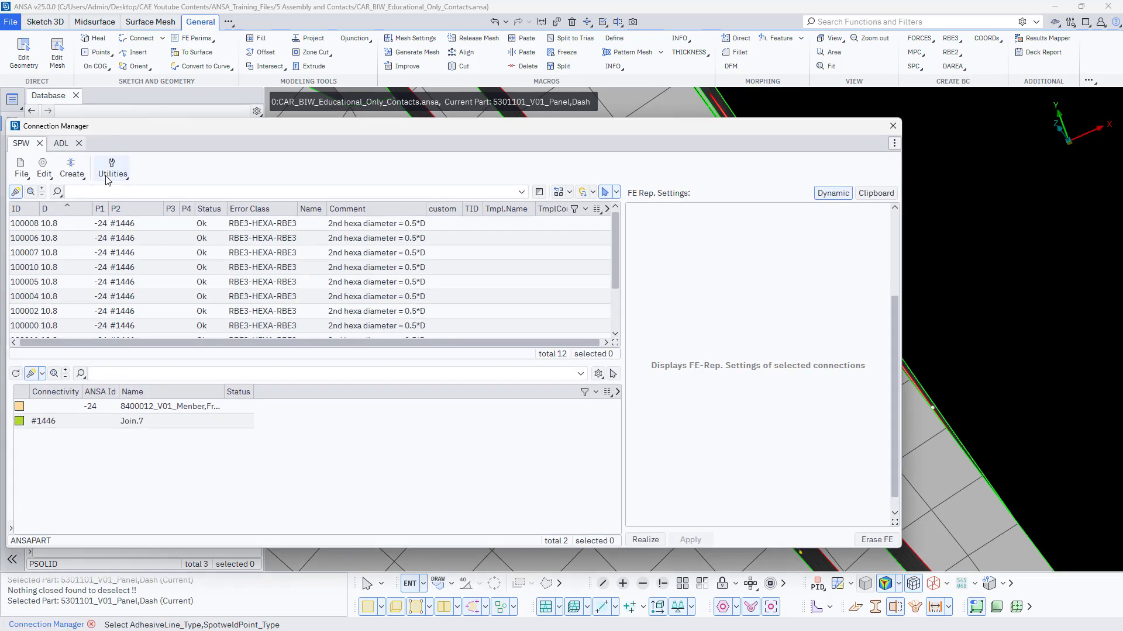
click(112, 170)
mouse_move(124, 194)
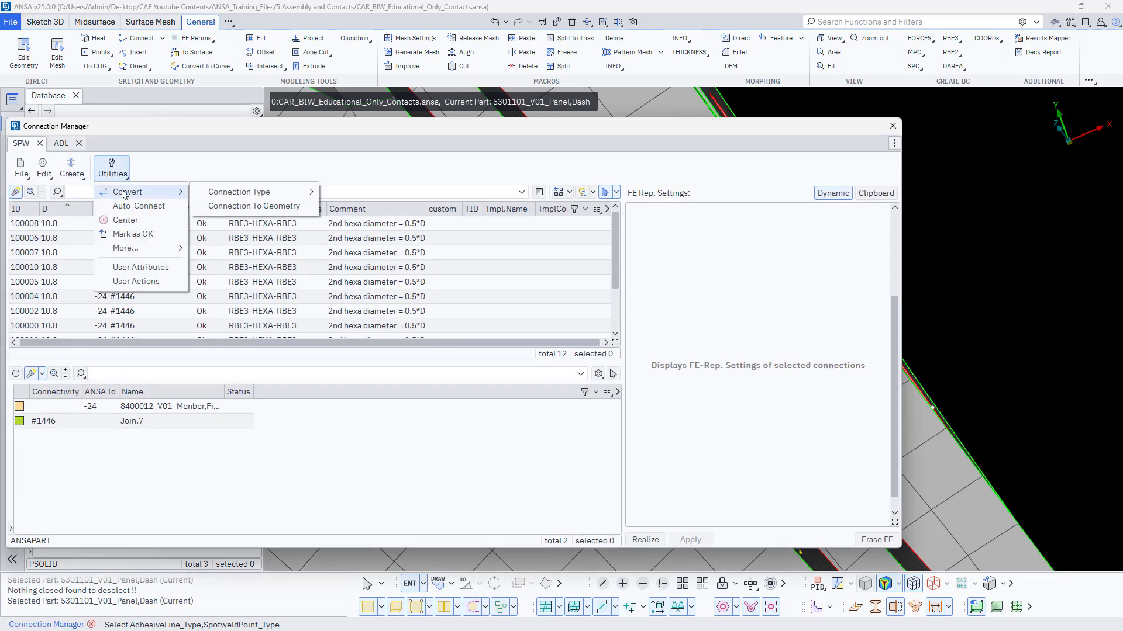
mouse_move(302, 197)
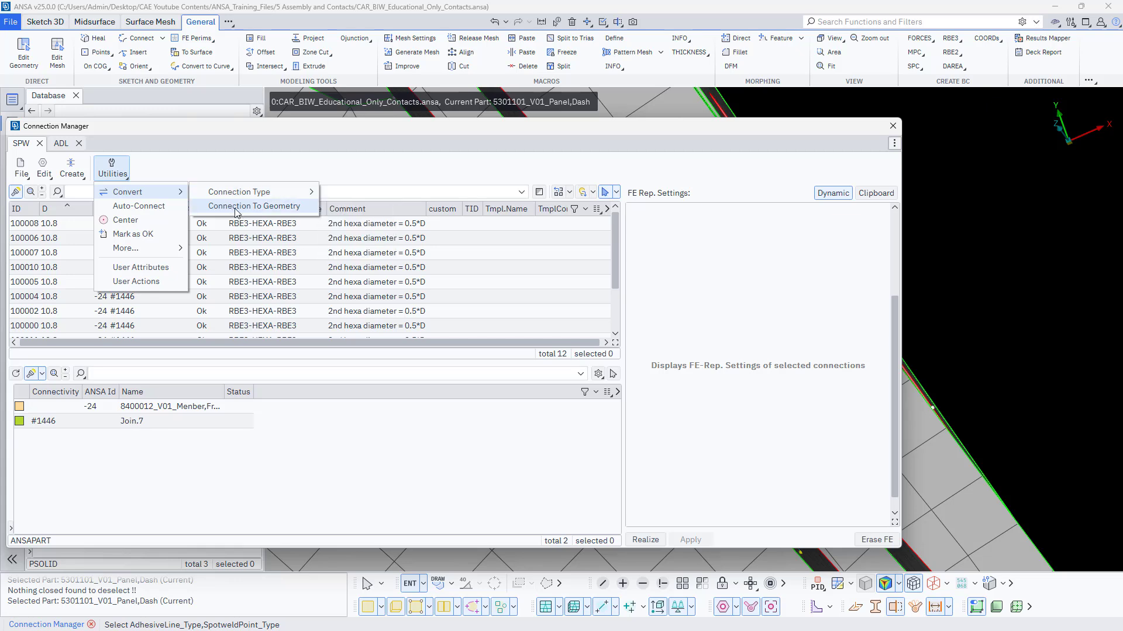
- Try to create connection points from a spot-weld solid with FE To Cnctn Pts using PID connectivity, and close the Connection Manager
click(72, 168)
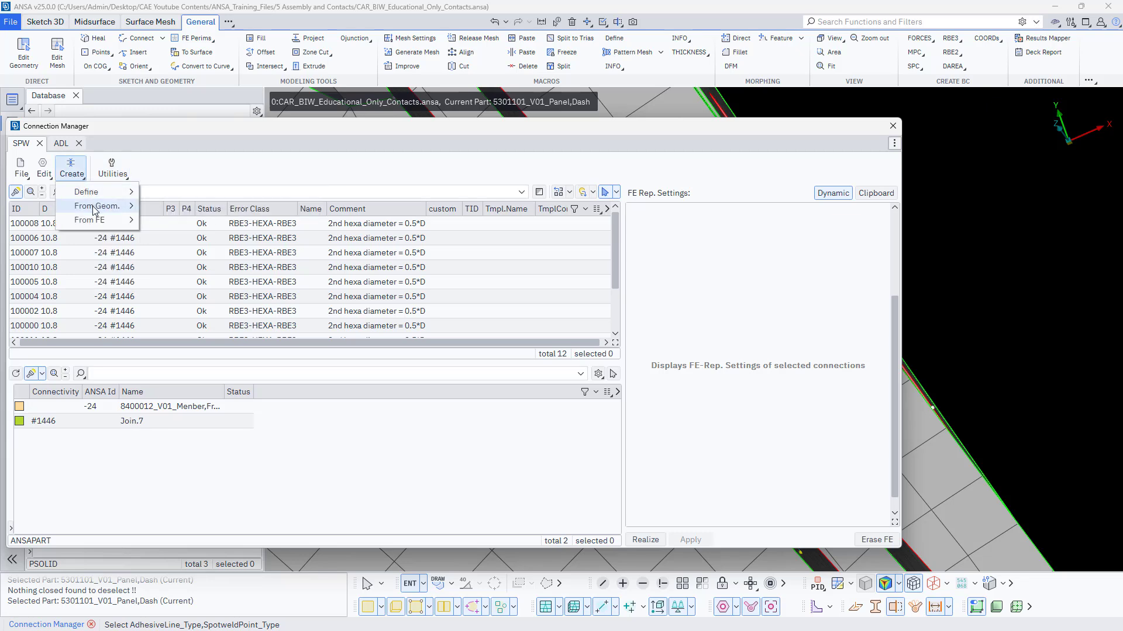
mouse_move(95, 210)
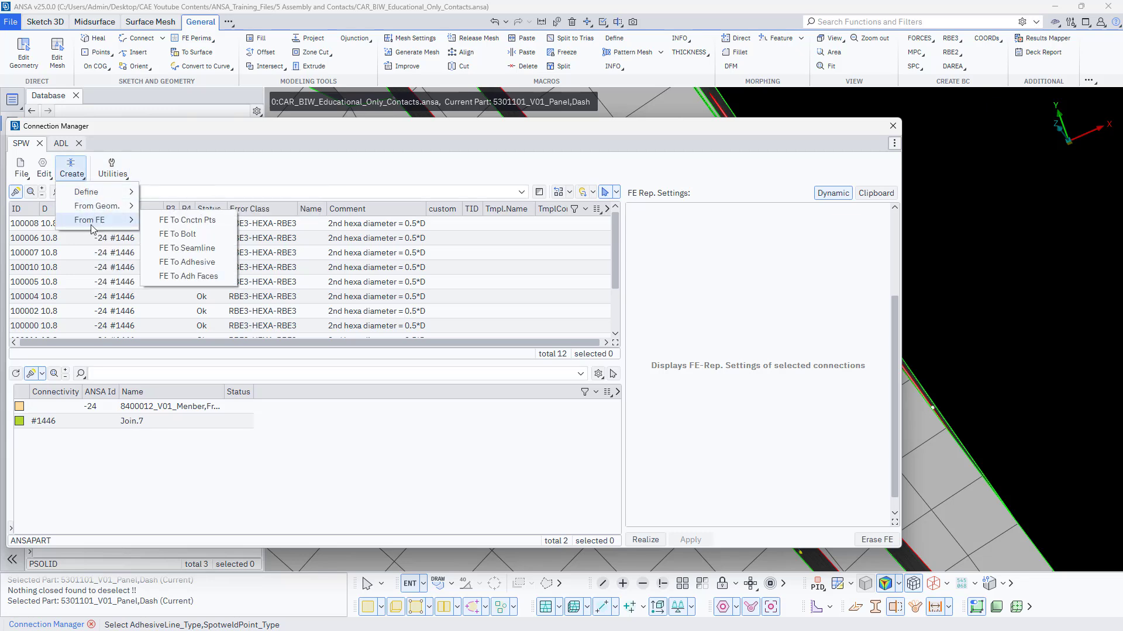
click(180, 221)
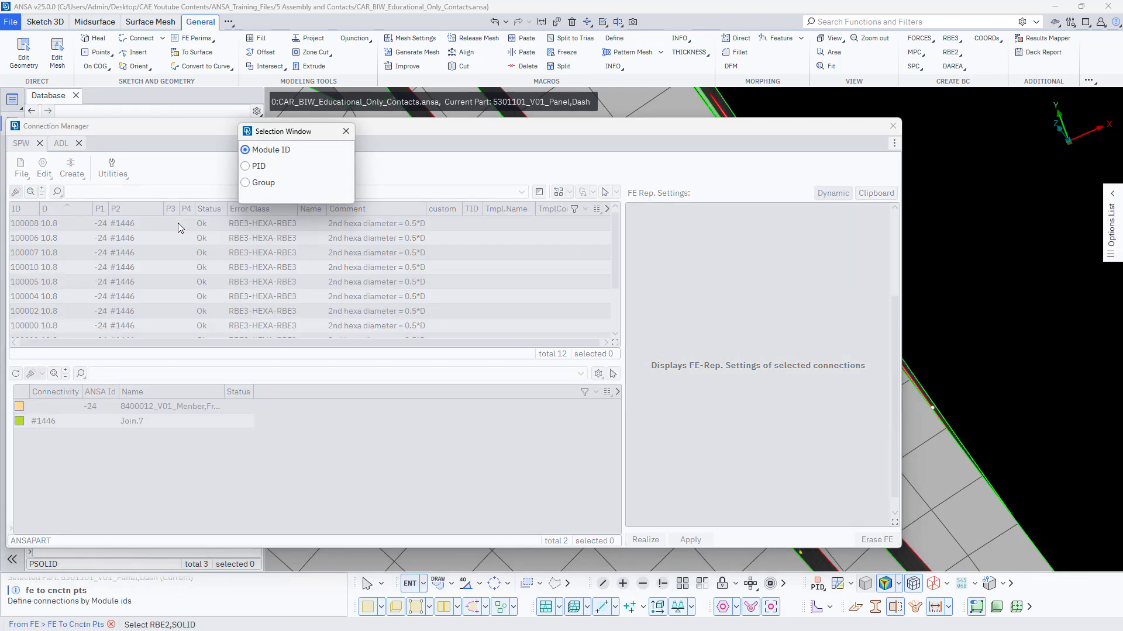
click(246, 166)
scroll(982, 346, up, 3)
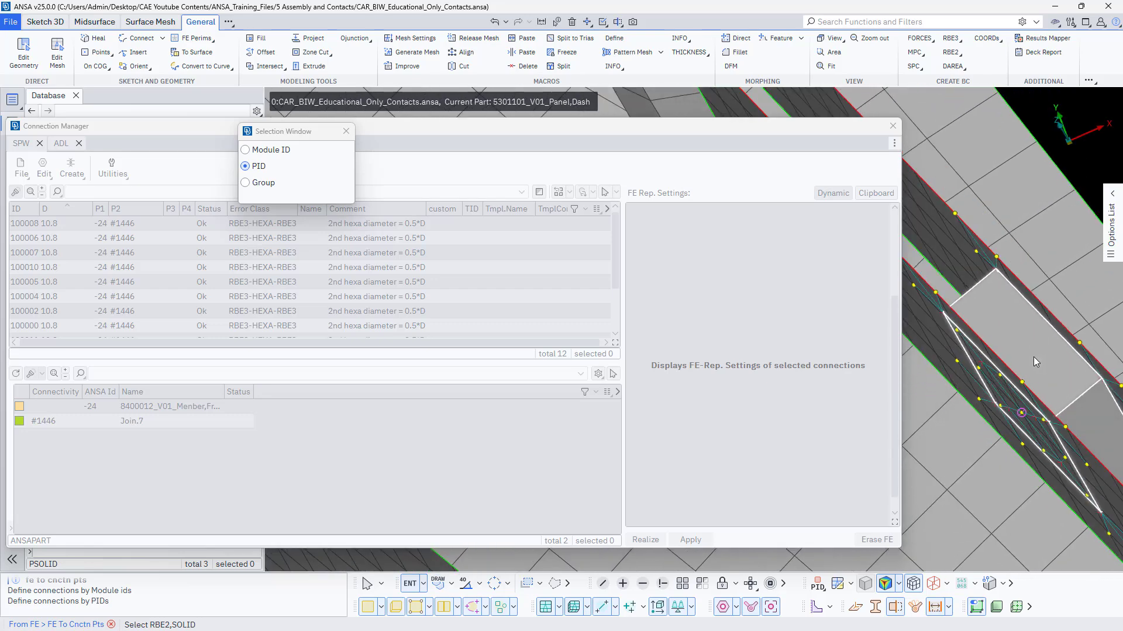
click(1038, 362)
middle_click(1028, 353)
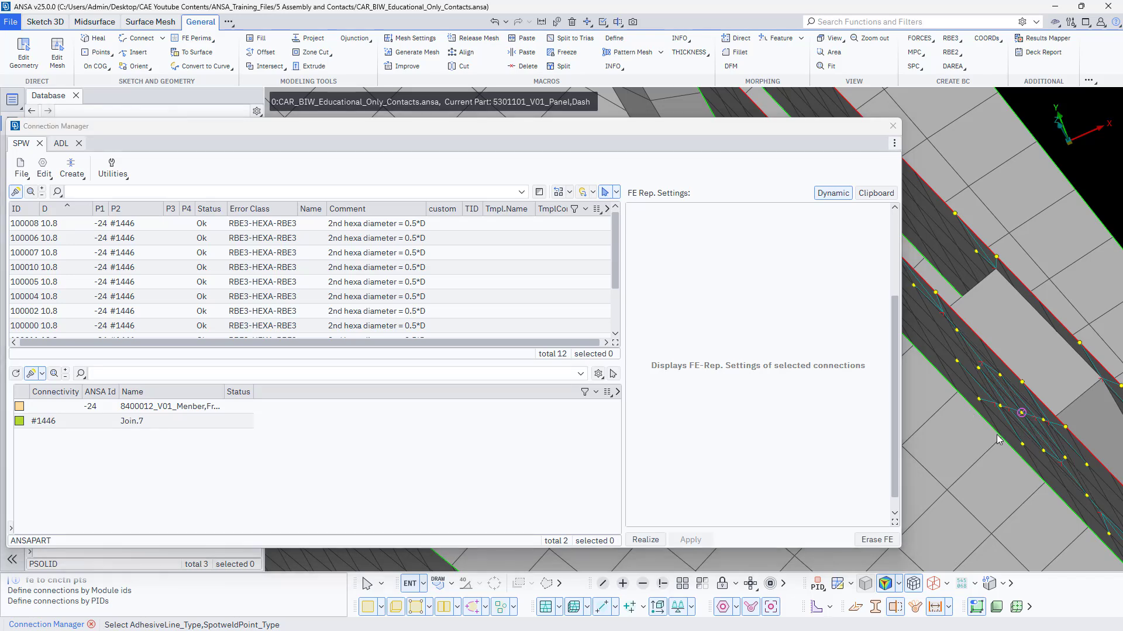
click(892, 126)
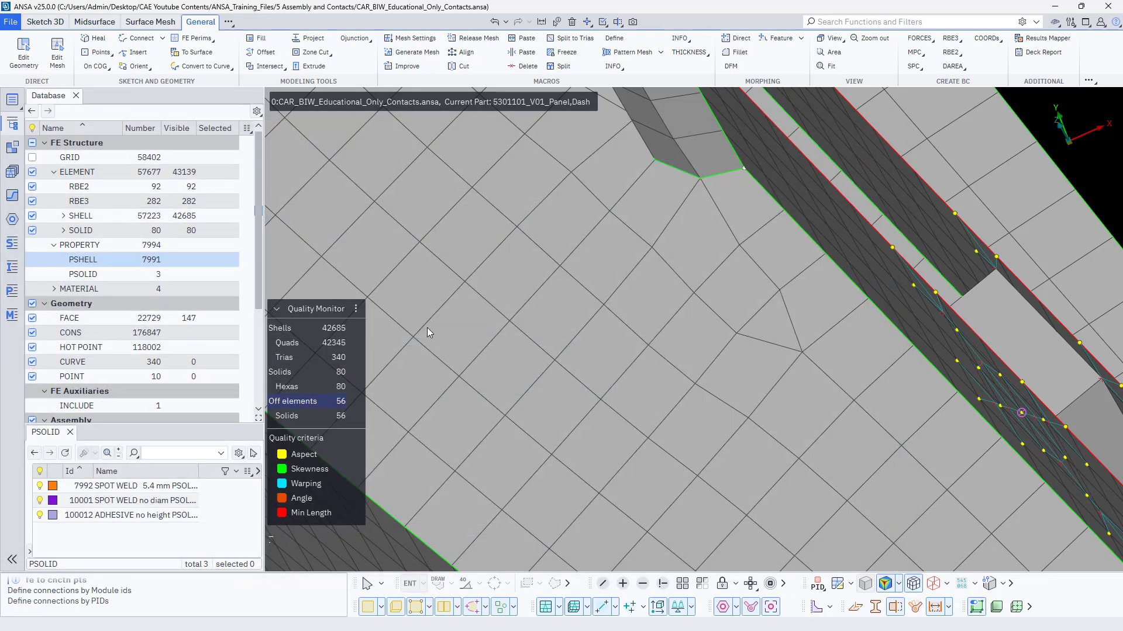
- Examine a spot weld's solid and RBE3 links between the two bumper flanges from several angles
scroll(972, 441, up, 3)
scroll(563, 439, up, 3)
ctrl+drag(563, 439, 631, 409)
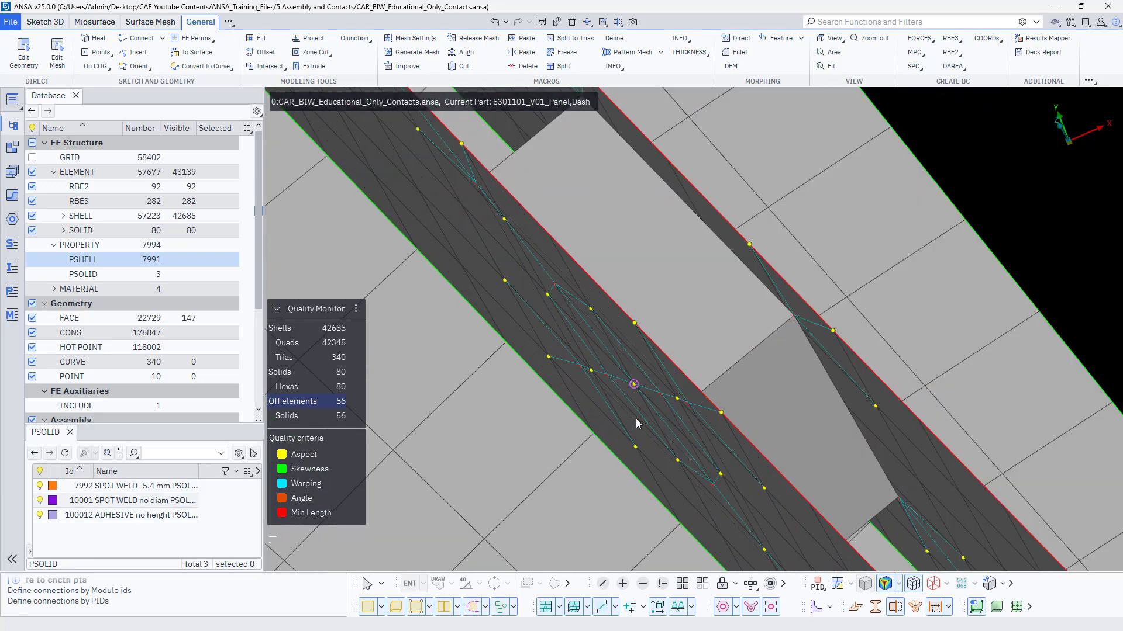
scroll(643, 376, up, 3)
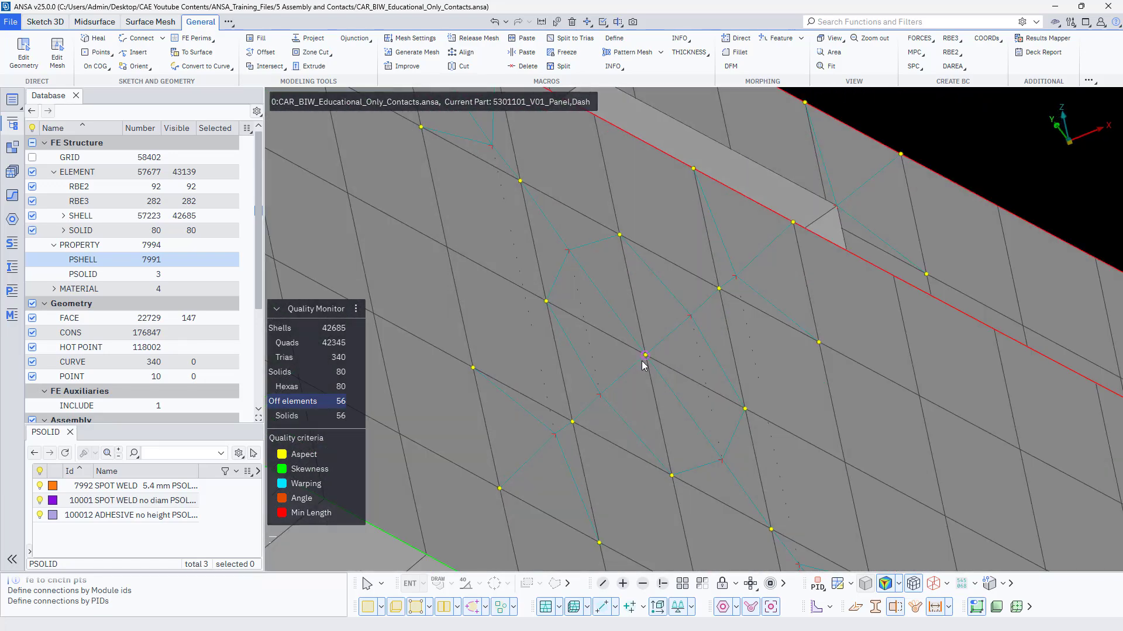
scroll(644, 366, down, 3)
ctrl+drag(657, 381, 692, 380)
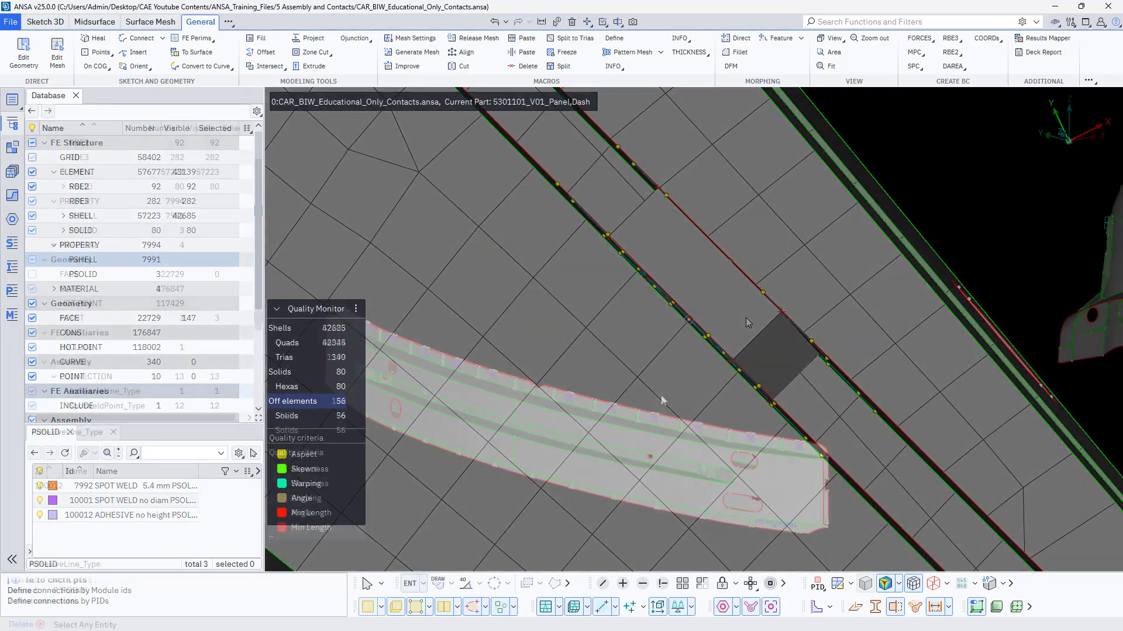
scroll(701, 377, up, 3)
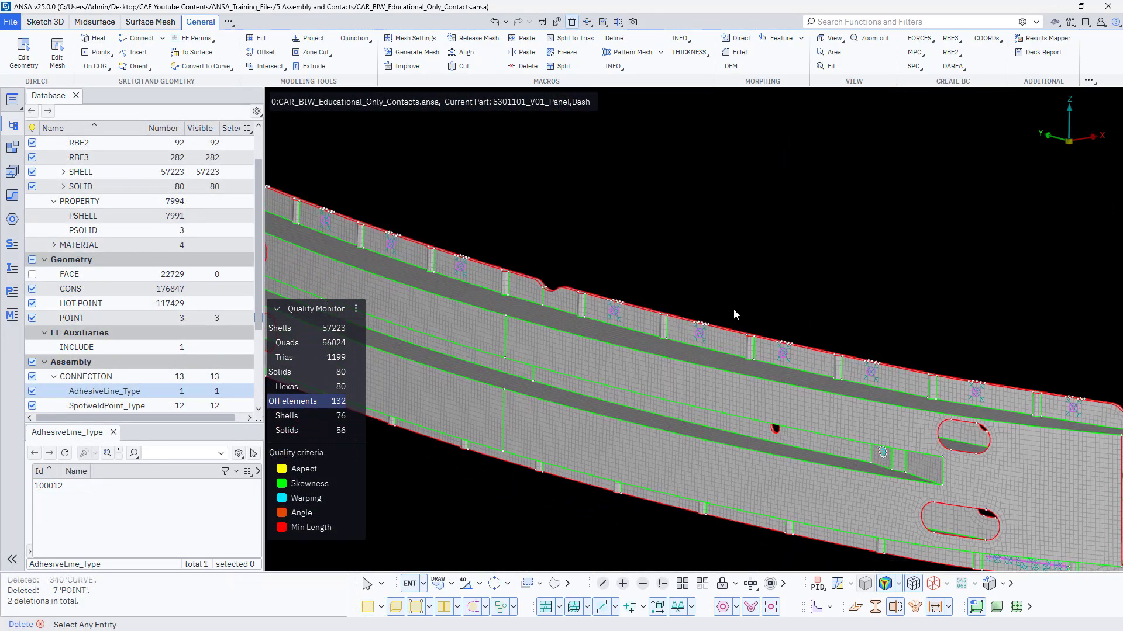
- Export all connections to XML with Module ID connectivity, saving them as CAR_BIW_Educational_Only_Contacts.xml
ctrl+middle_drag(692, 364, 733, 308)
click(705, 261)
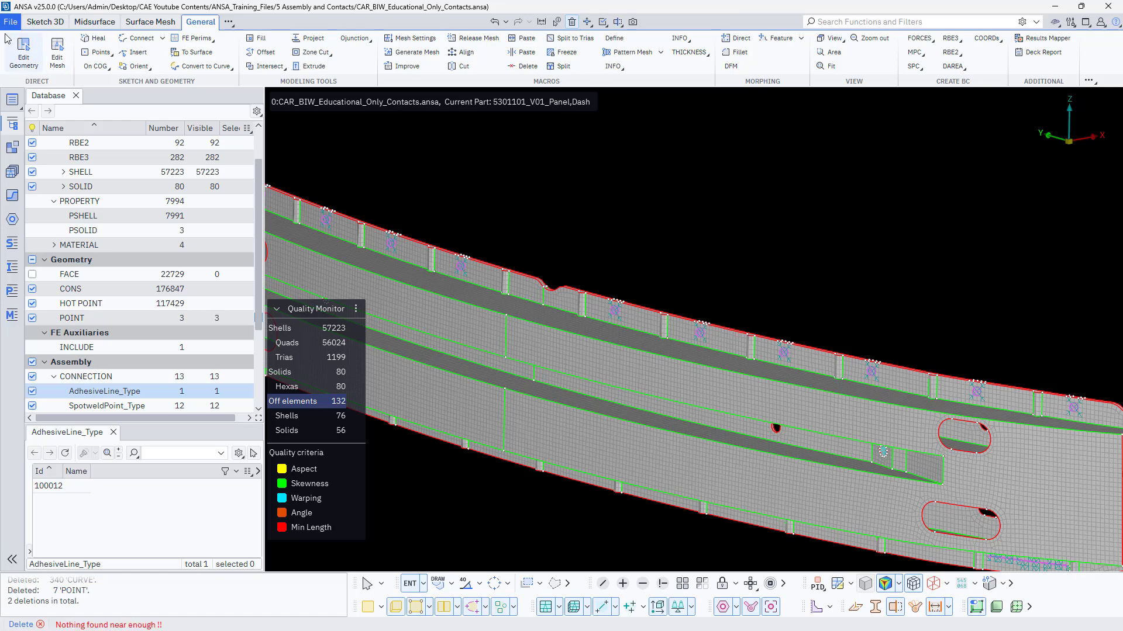
click(12, 26)
mouse_move(31, 152)
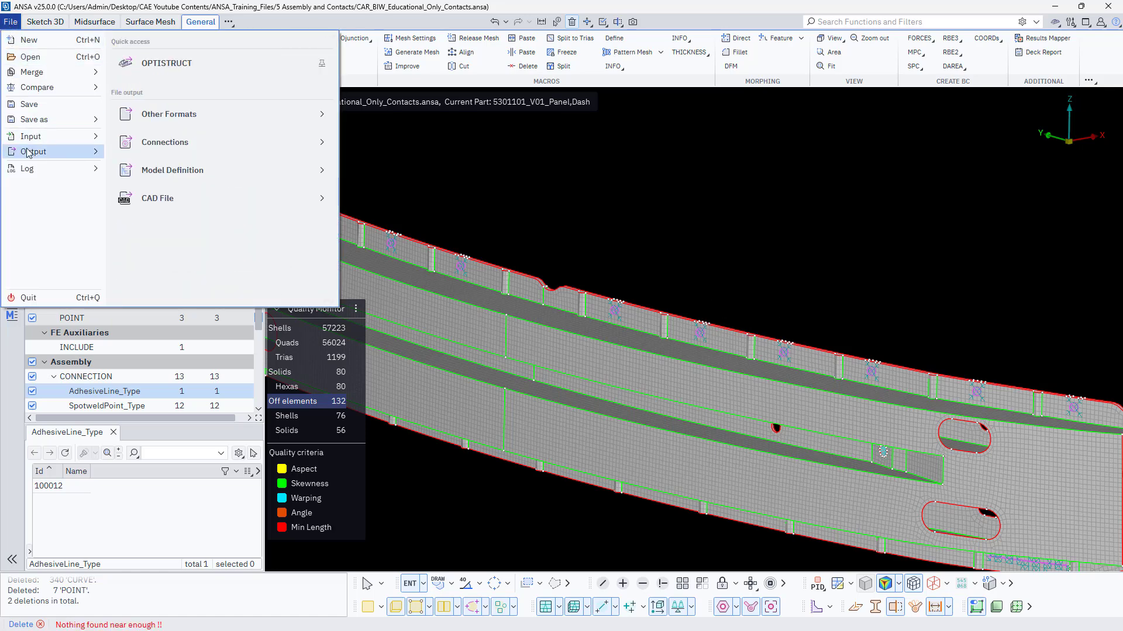
click(142, 151)
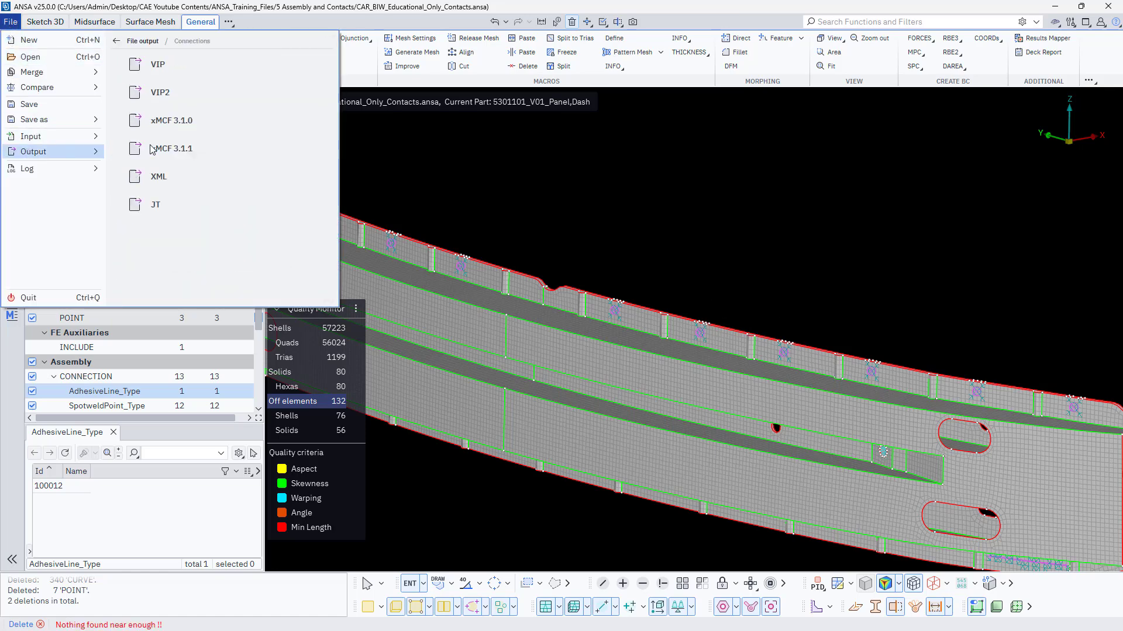
click(181, 182)
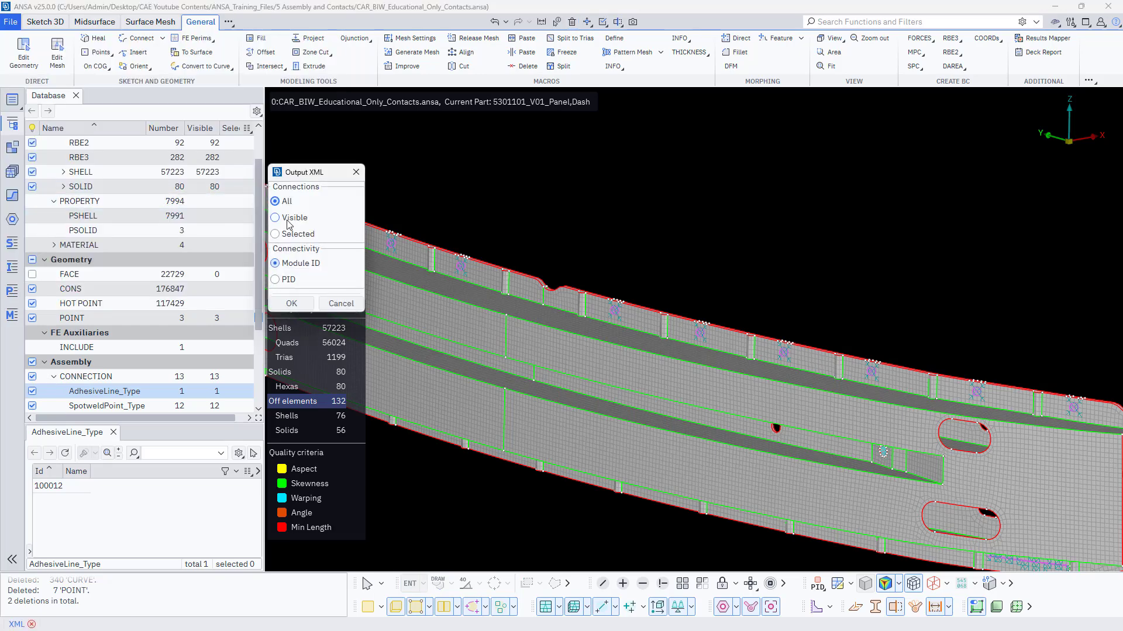
click(292, 282)
click(289, 265)
click(290, 304)
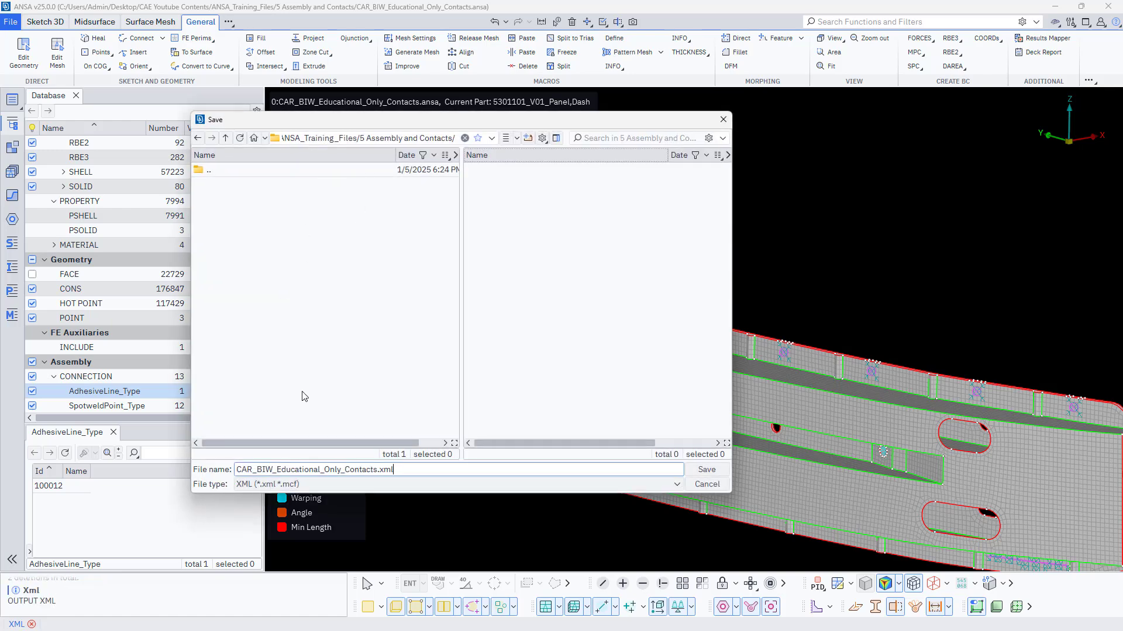
click(707, 470)
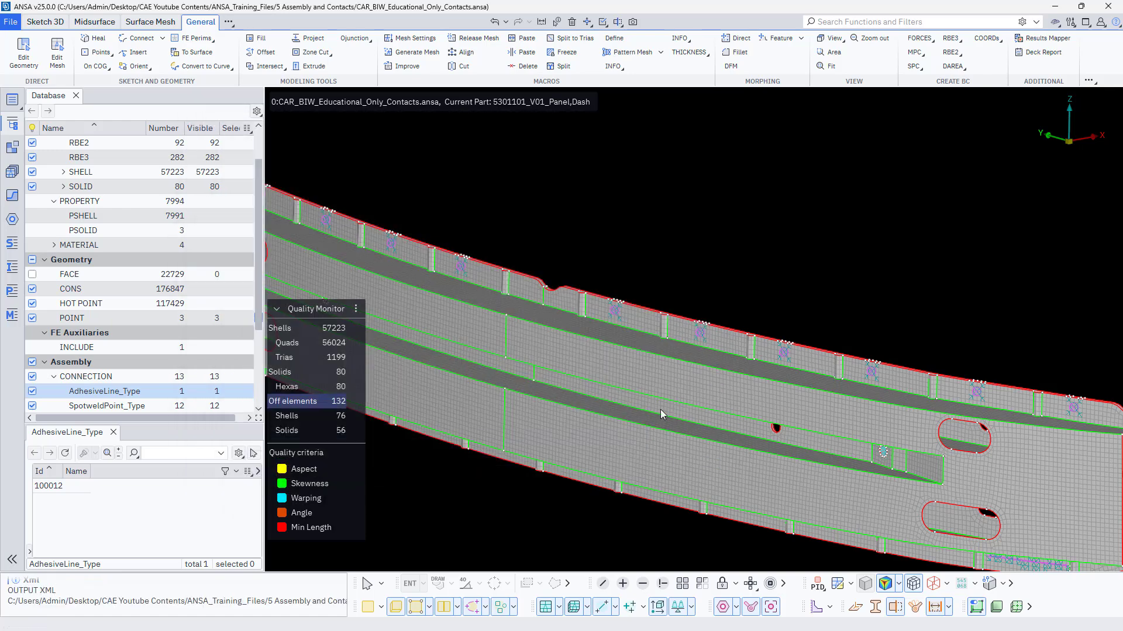
- Examine the connections across the whole bumper assembly and the separate meshed panels
scroll(591, 267, down, 6)
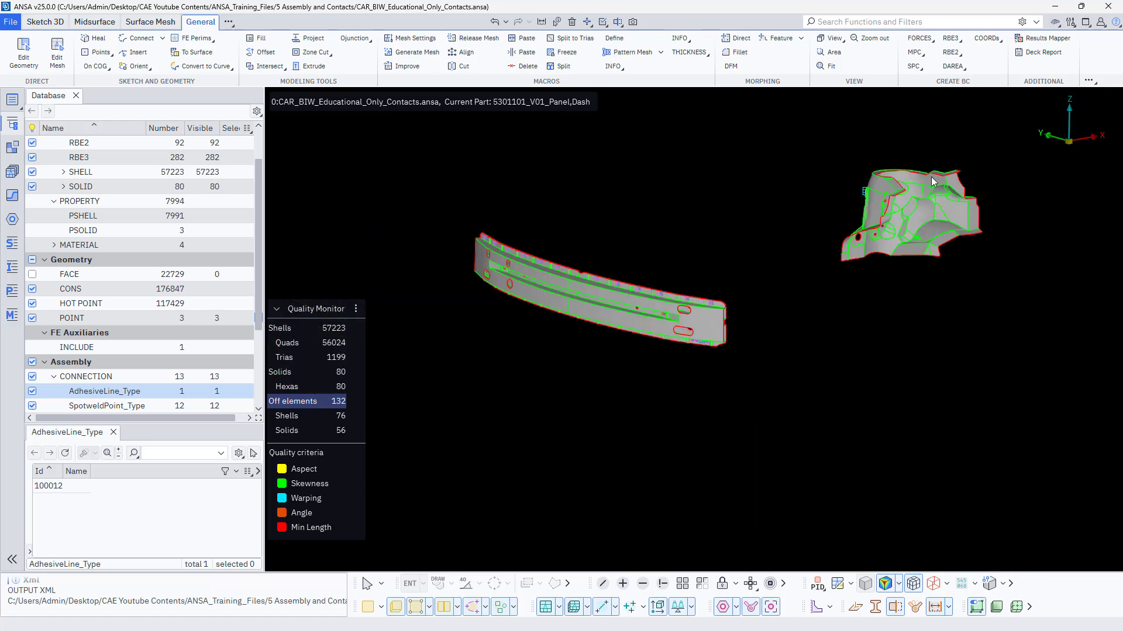
scroll(885, 233, up, 3)
scroll(840, 285, down, 3)
scroll(608, 368, up, 5)
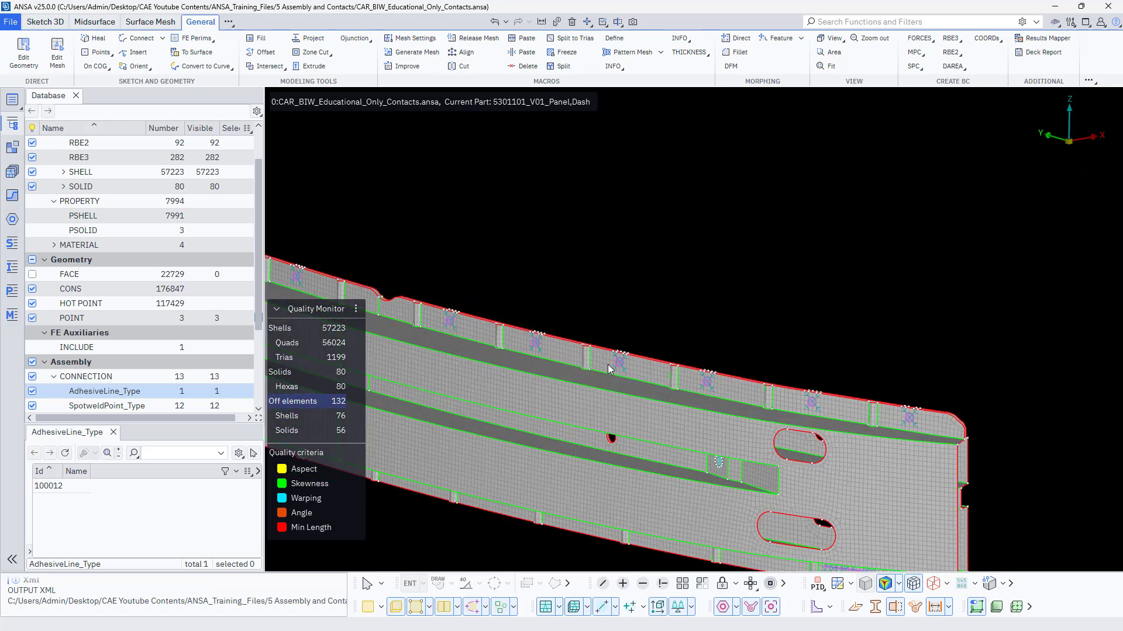
scroll(621, 367, down, 3)
scroll(743, 330, up, 4)
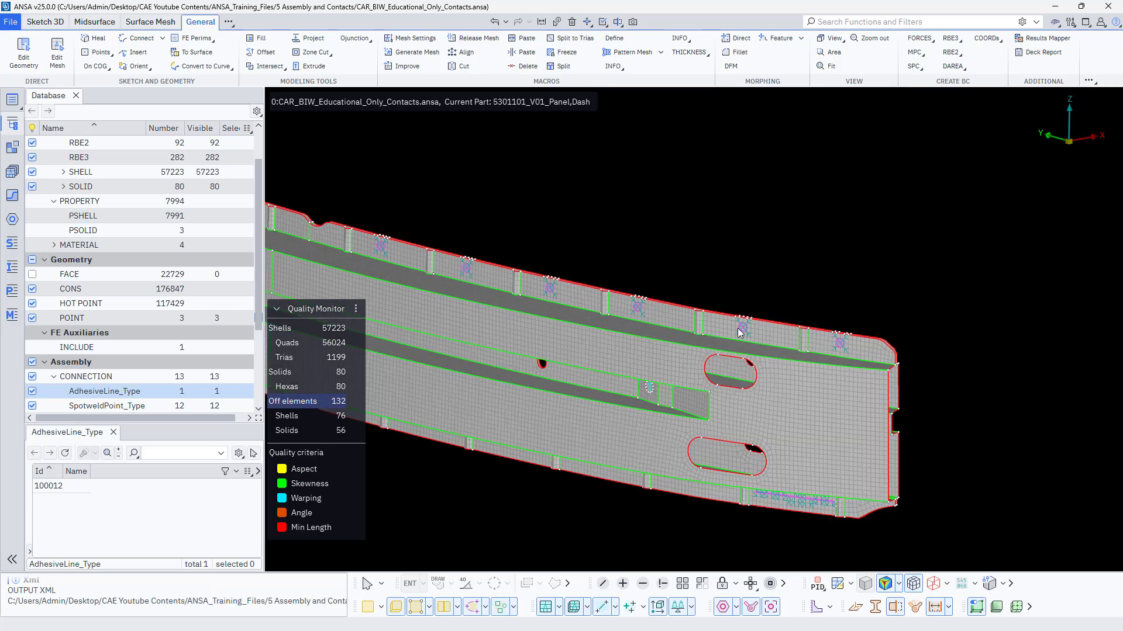
scroll(749, 328, up, 2)
scroll(751, 341, down, 6)
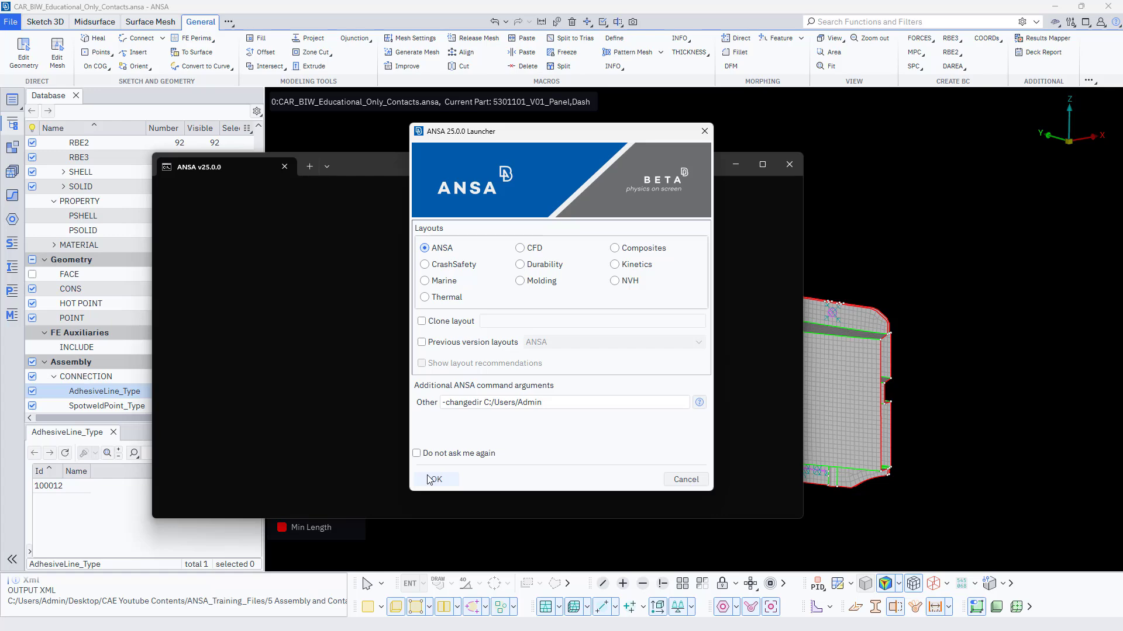
- Start a second ANSA session with the ANSA layout and open CAR_BIW_Educational_Only_Contacts.ansa as a copy
click(431, 479)
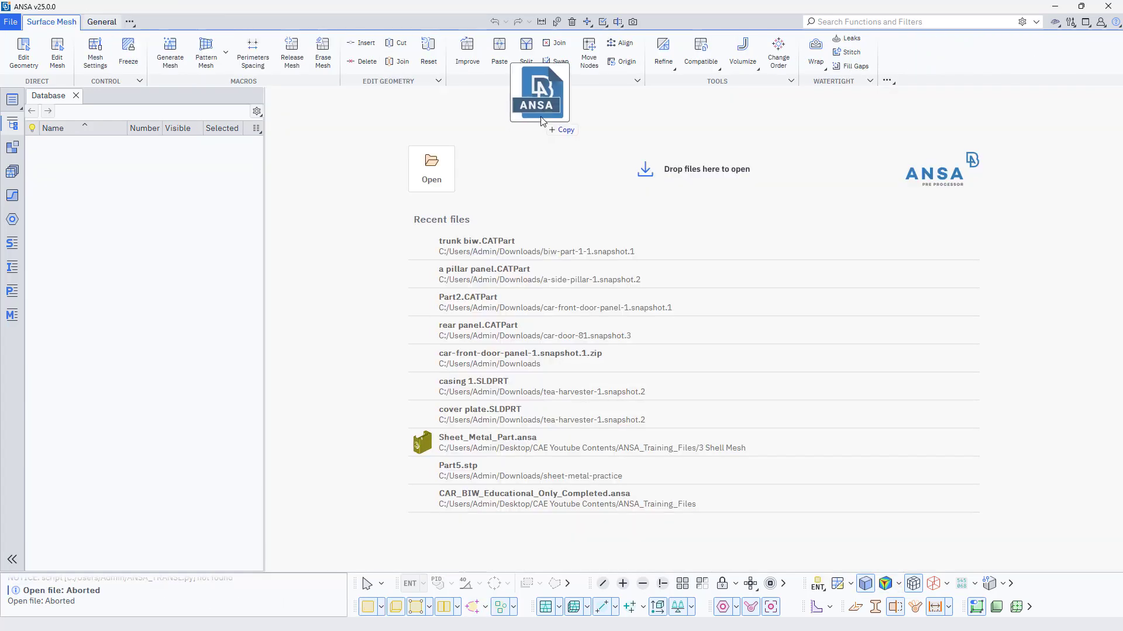
drag(538, 125, 545, 196)
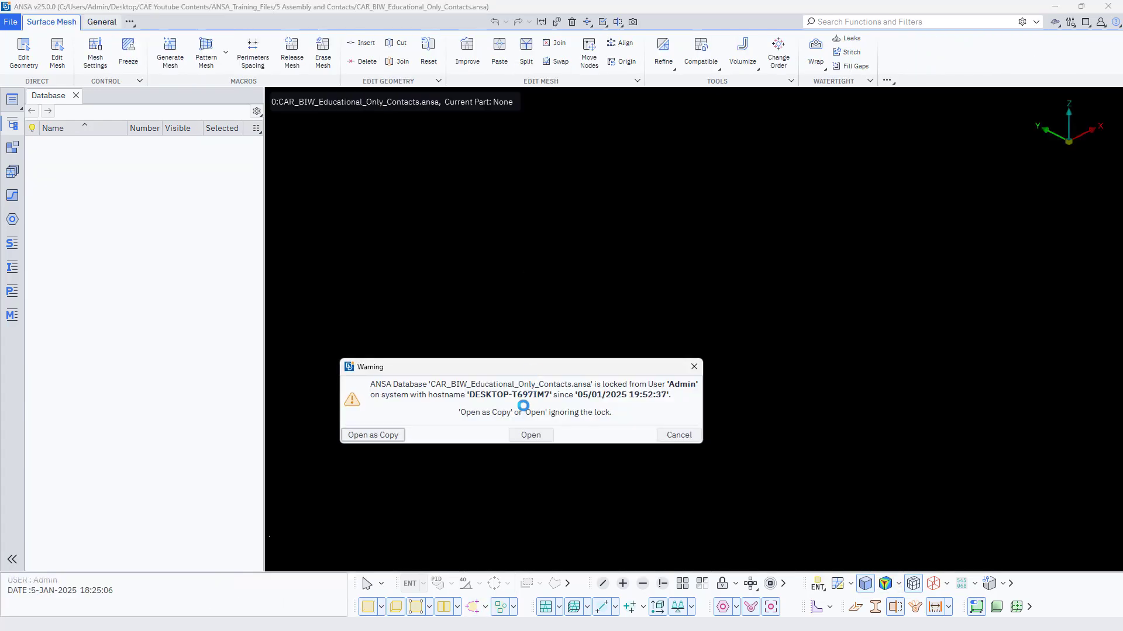
click(370, 435)
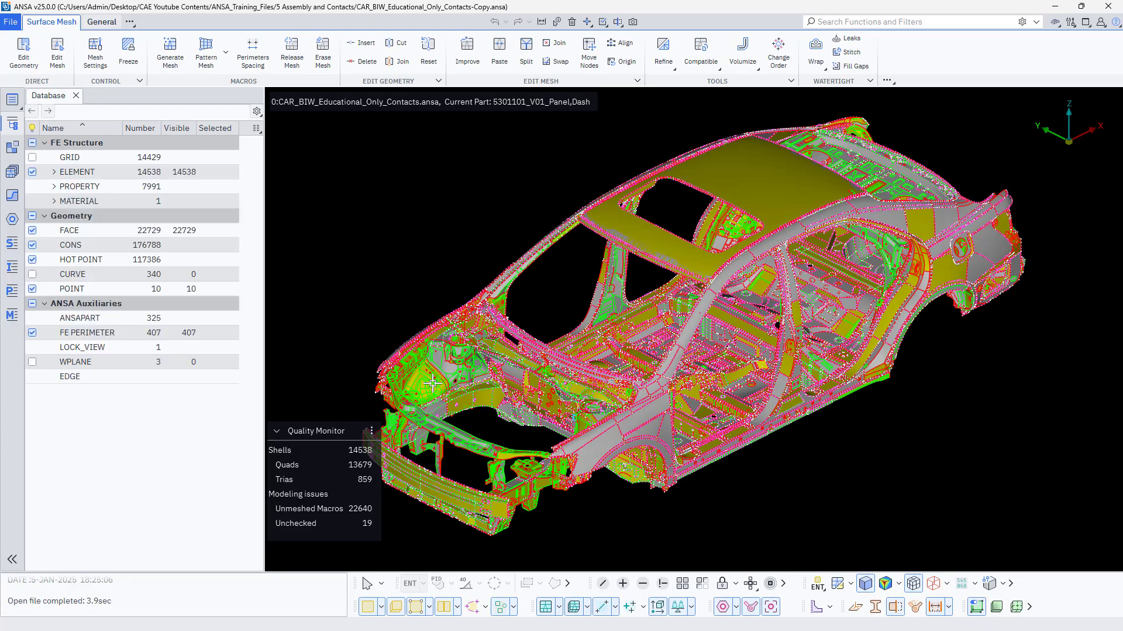
- Import the connections from CAR_BIW_Educational_Only_Contacts.xml into the copied model, using the original connection IDs
scroll(435, 494, up, 5)
scroll(687, 392, down, 2)
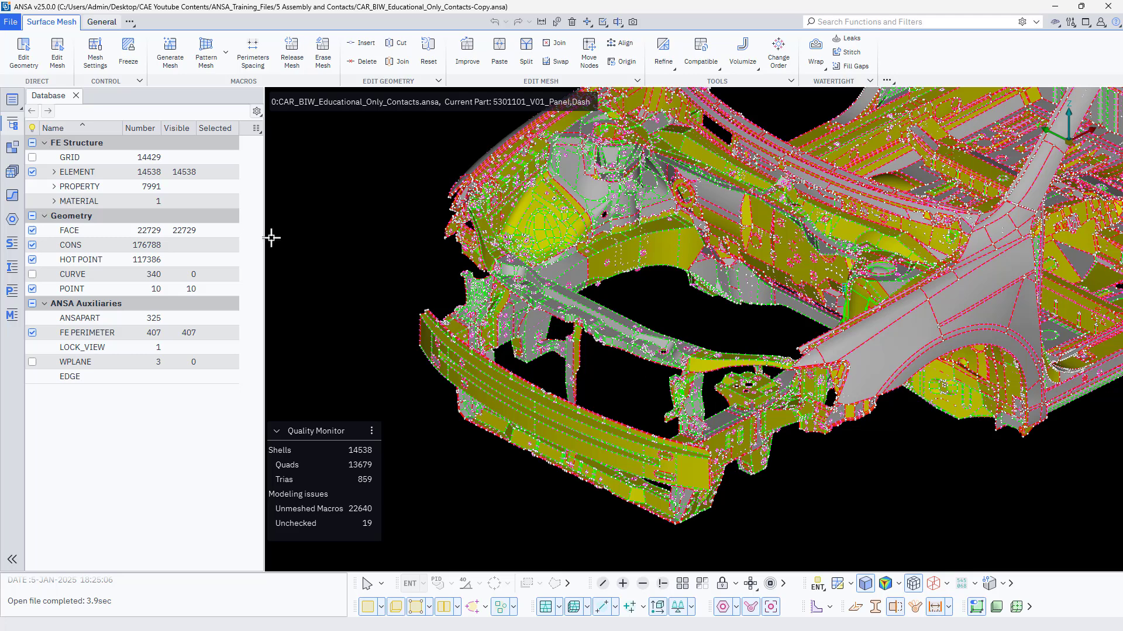
click(10, 22)
mouse_move(35, 149)
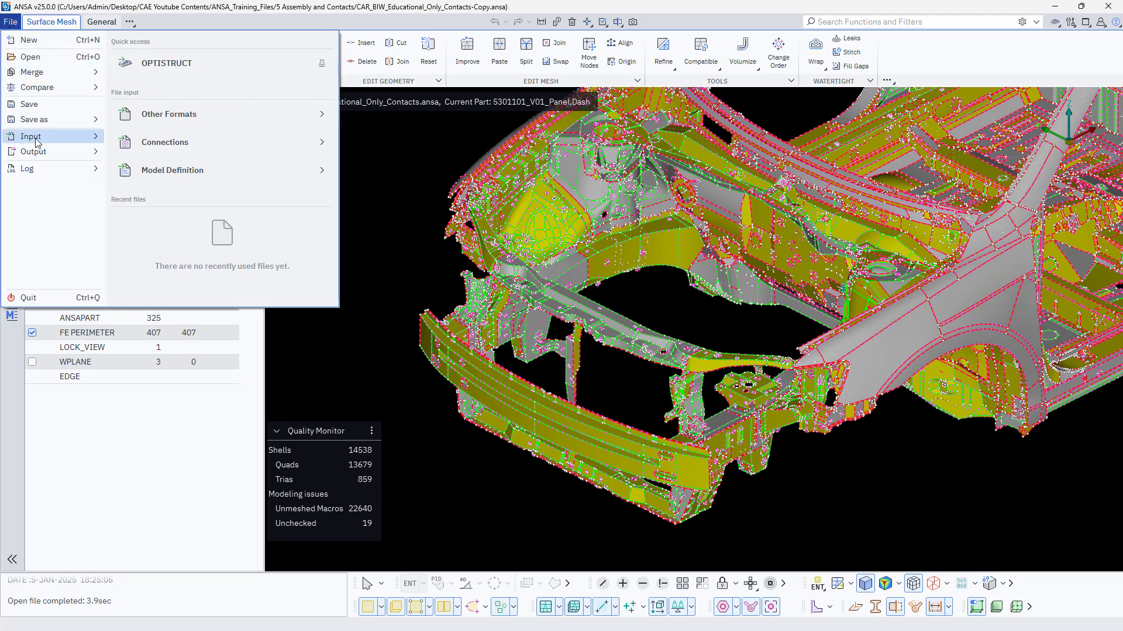
click(217, 143)
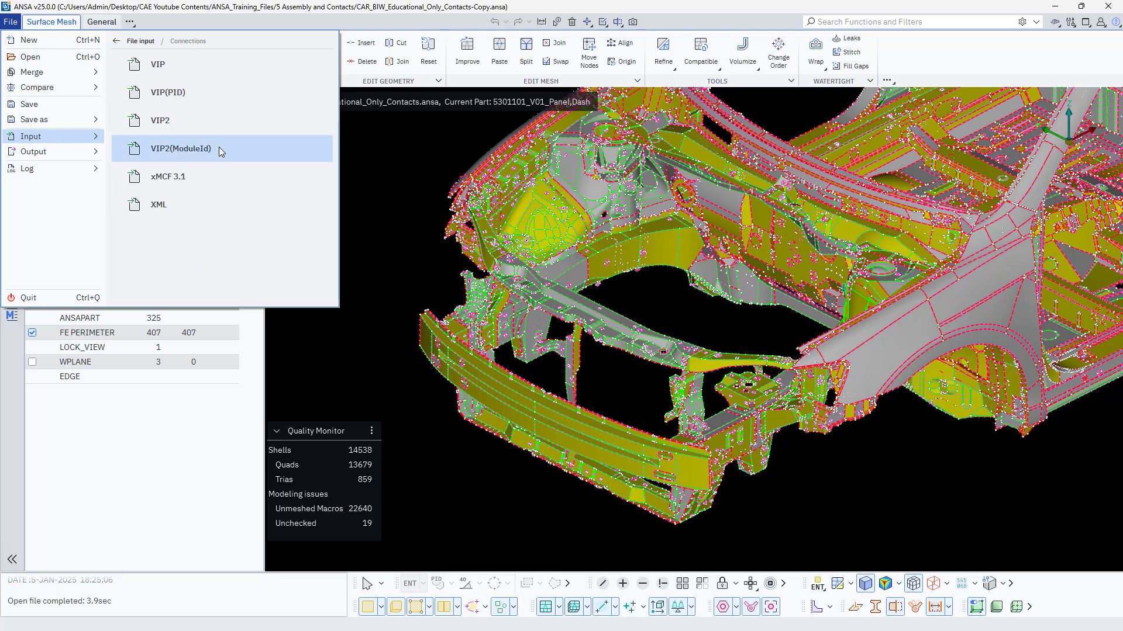
click(178, 204)
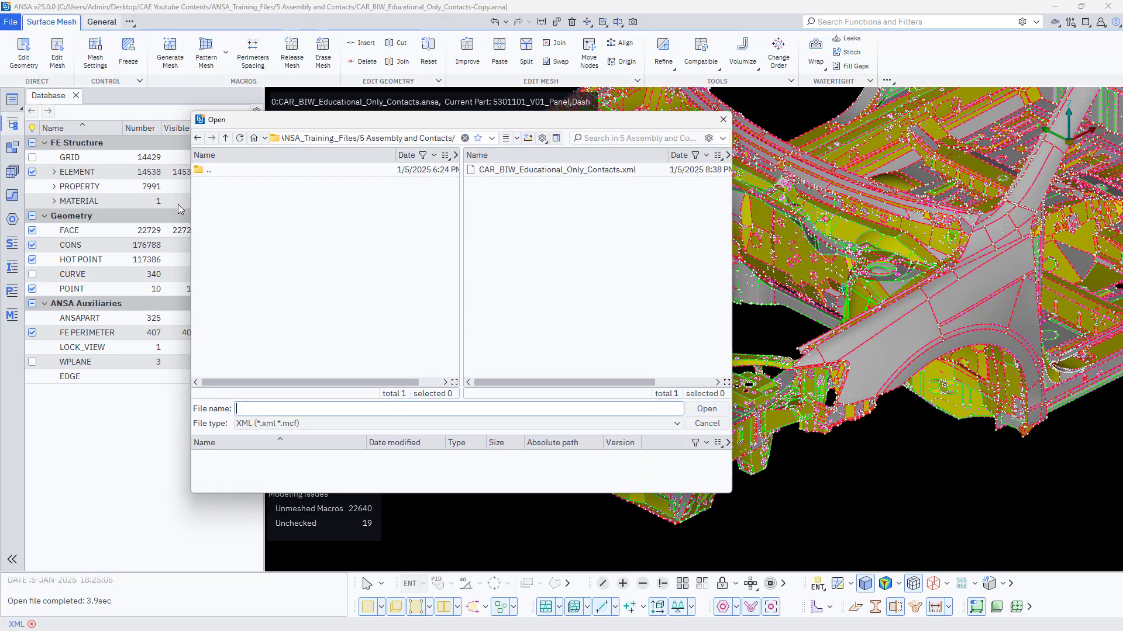
double_click(555, 170)
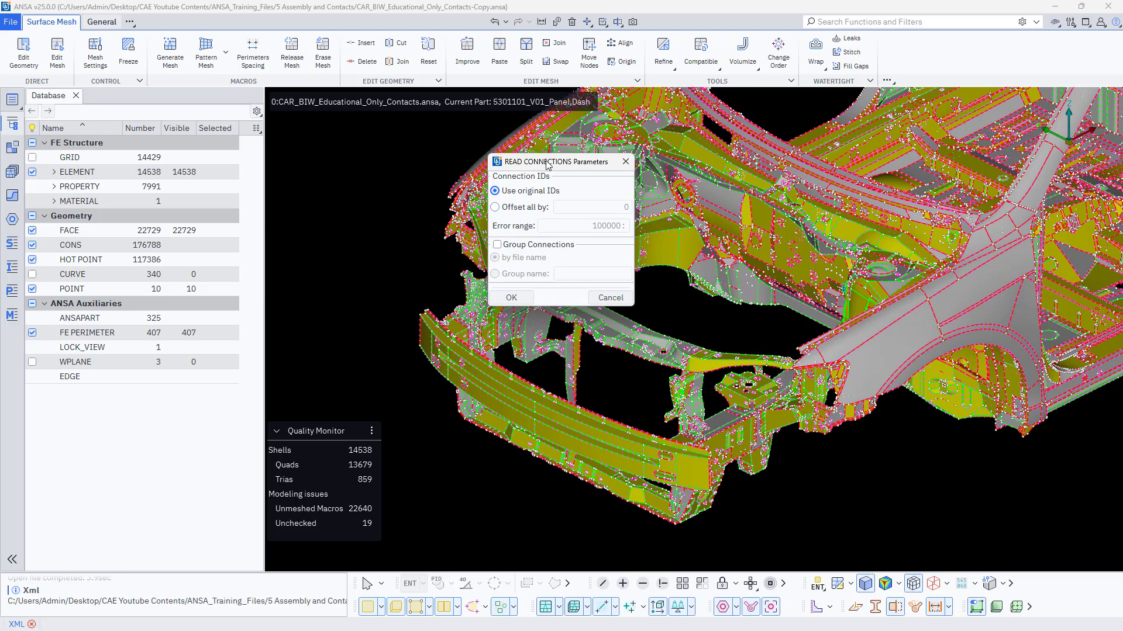
drag(547, 164, 394, 164)
click(350, 298)
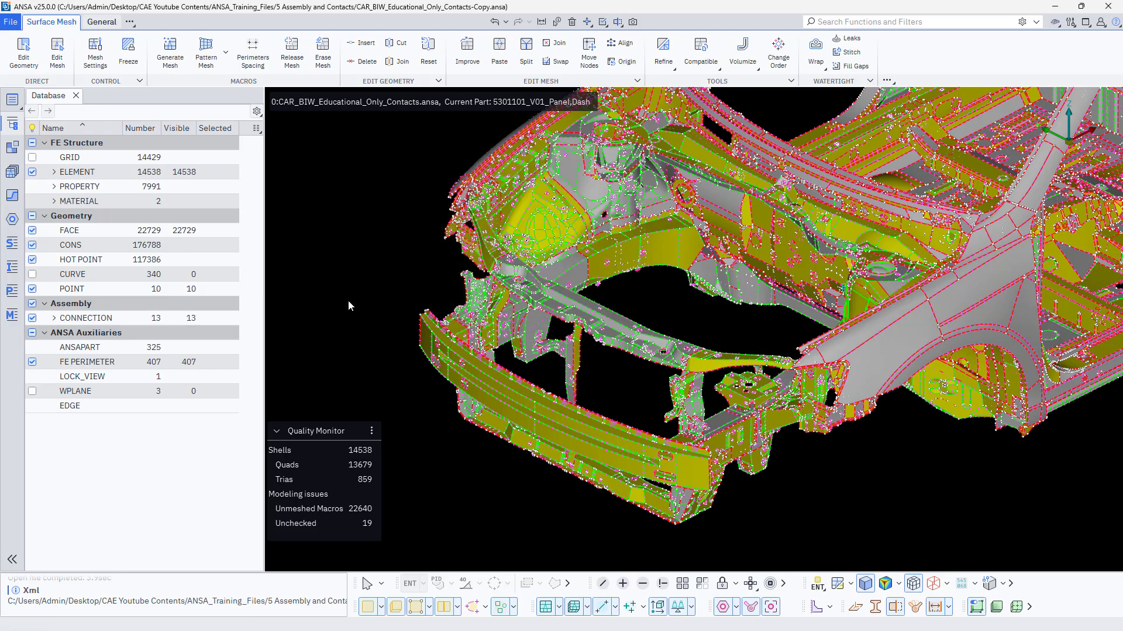
- Examine the imported spot-weld and adhesive connections along the bumper's upper and lower flanges from several angles
scroll(596, 425, up, 5)
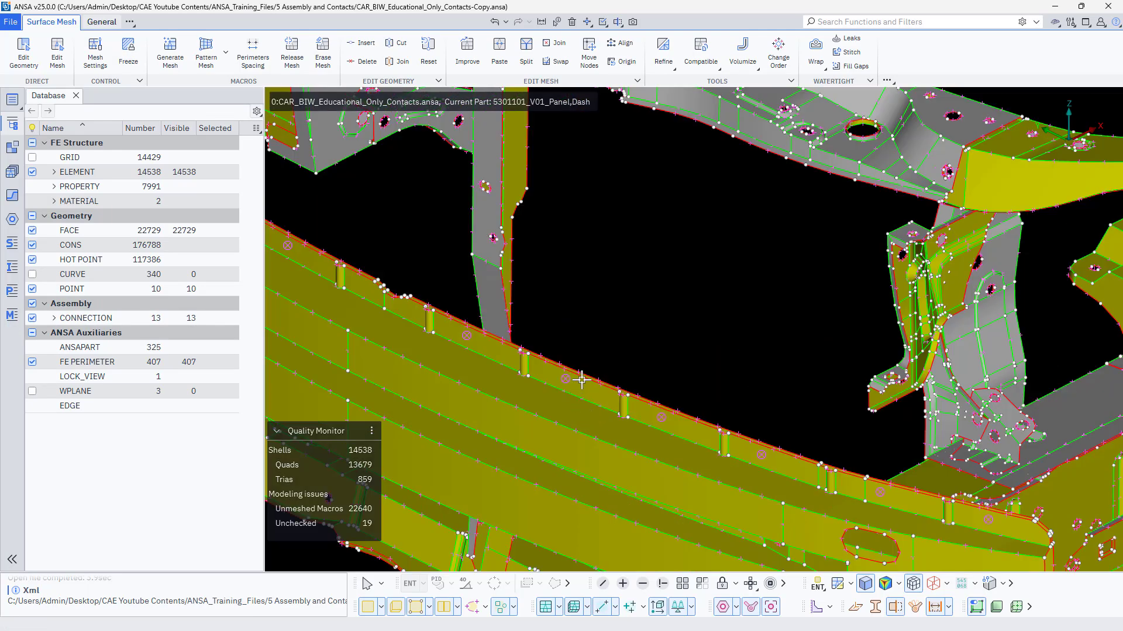
ctrl+drag(591, 358, 600, 273)
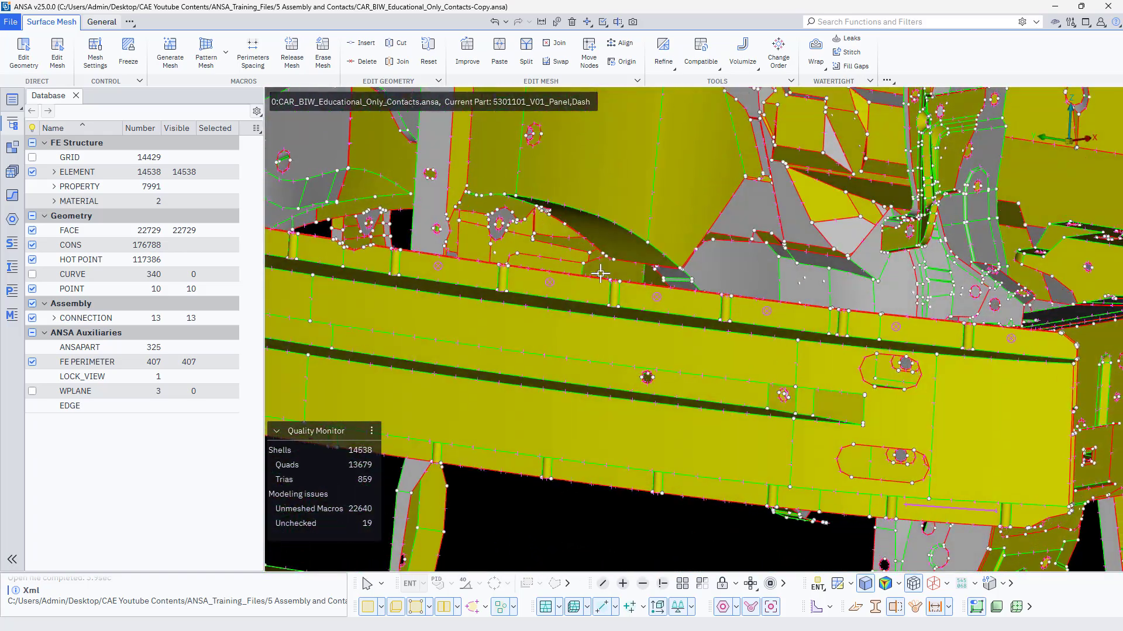
ctrl+drag(679, 401, 898, 436)
scroll(870, 366, up, 3)
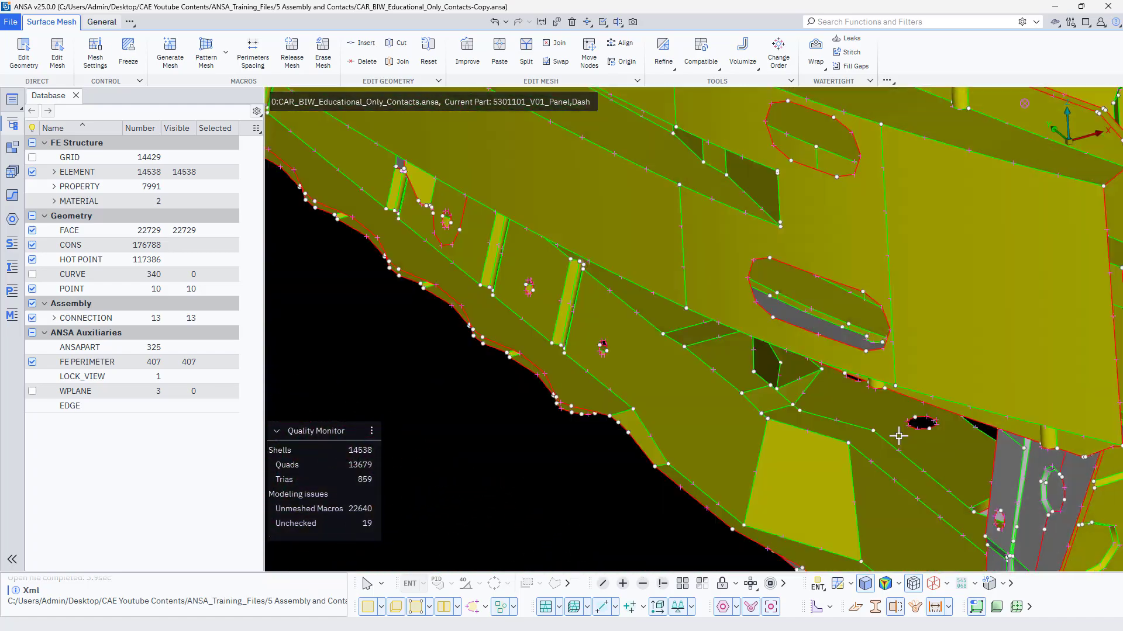
scroll(899, 435, down, 3)
scroll(576, 293, up, 4)
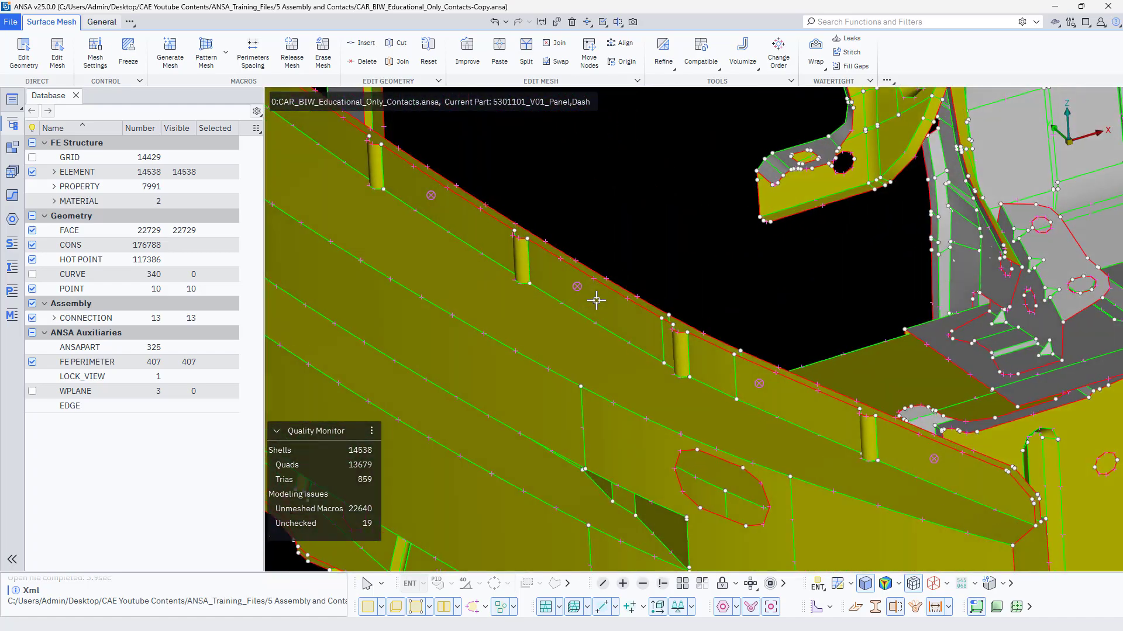
scroll(576, 274, up, 4)
scroll(573, 272, down, 3)
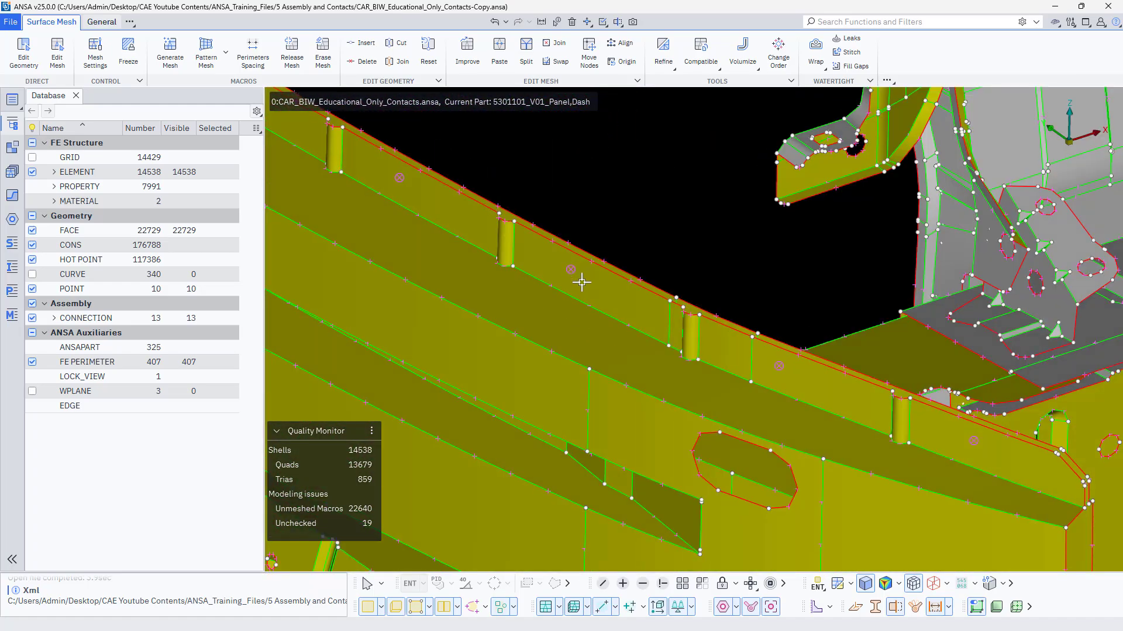
scroll(579, 274, down, 6)
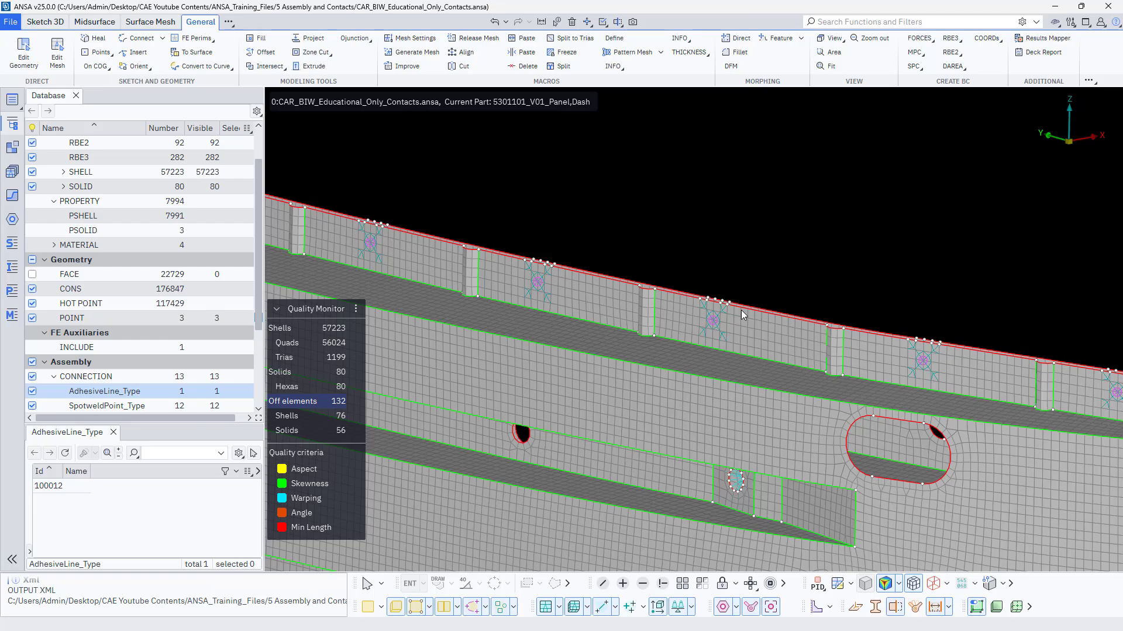
- In the original CAR_BIW_Educational_Only_Contacts model, delete the meshed panels separate from the bumper, including their released nodes and properties
ctrl+drag(742, 310, 531, 296)
scroll(531, 296, down, 6)
scroll(500, 322, up, 2)
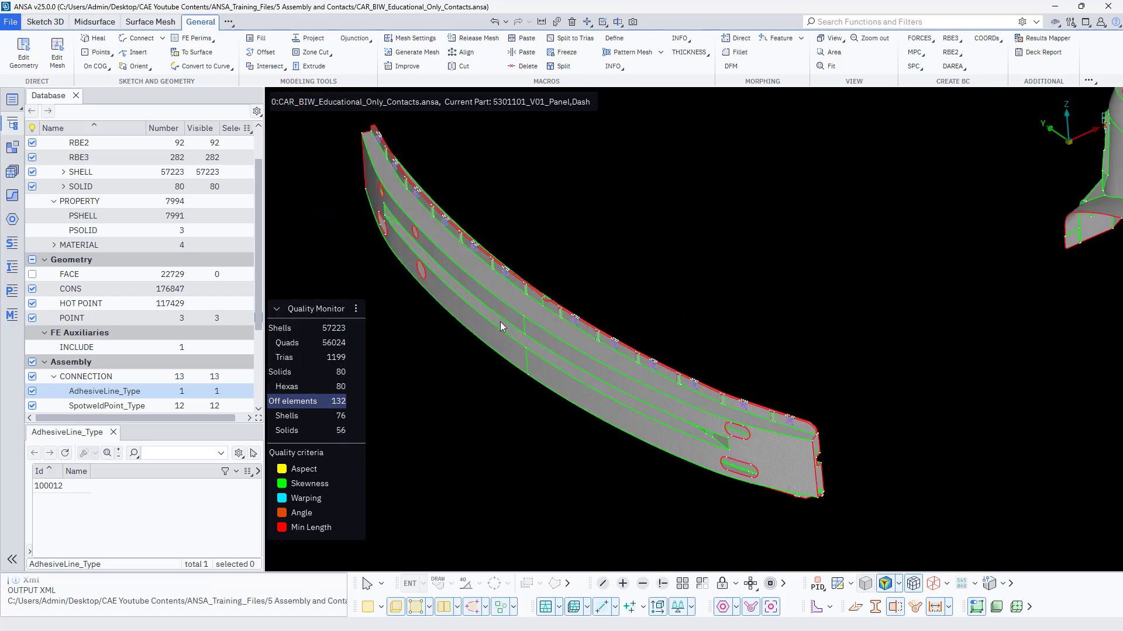
ctrl+middle_drag(482, 367, 512, 389)
scroll(721, 294, down, 3)
ctrl+middle_drag(829, 275, 592, 346)
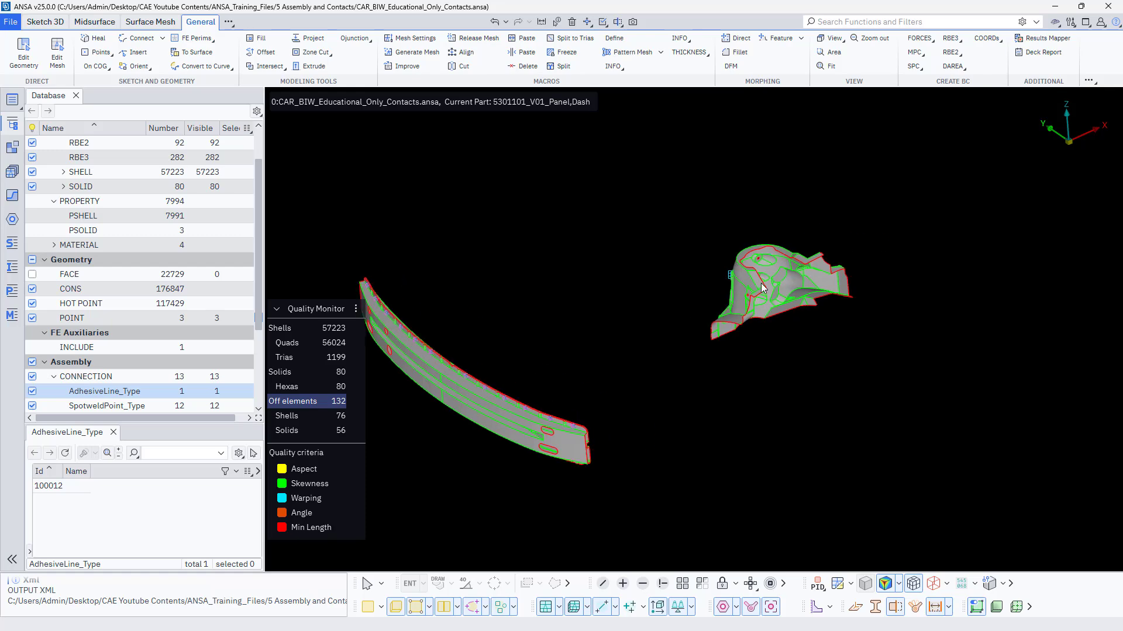
scroll(760, 283, up, 4)
click(572, 21)
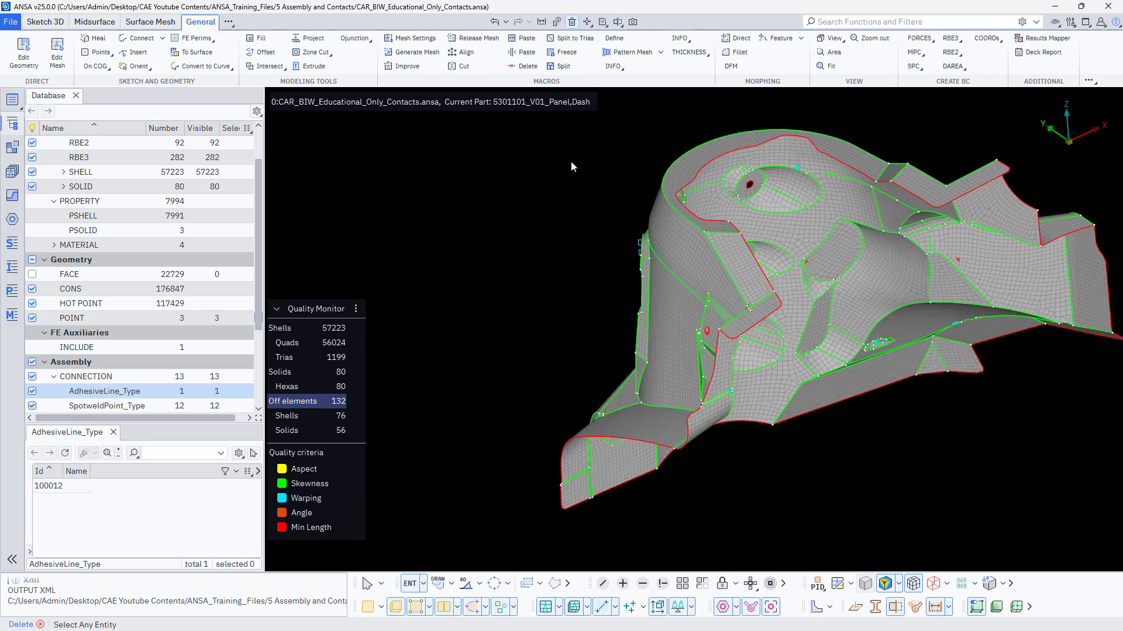
scroll(562, 152, down, 4)
drag(538, 139, 798, 372)
middle_click(517, 328)
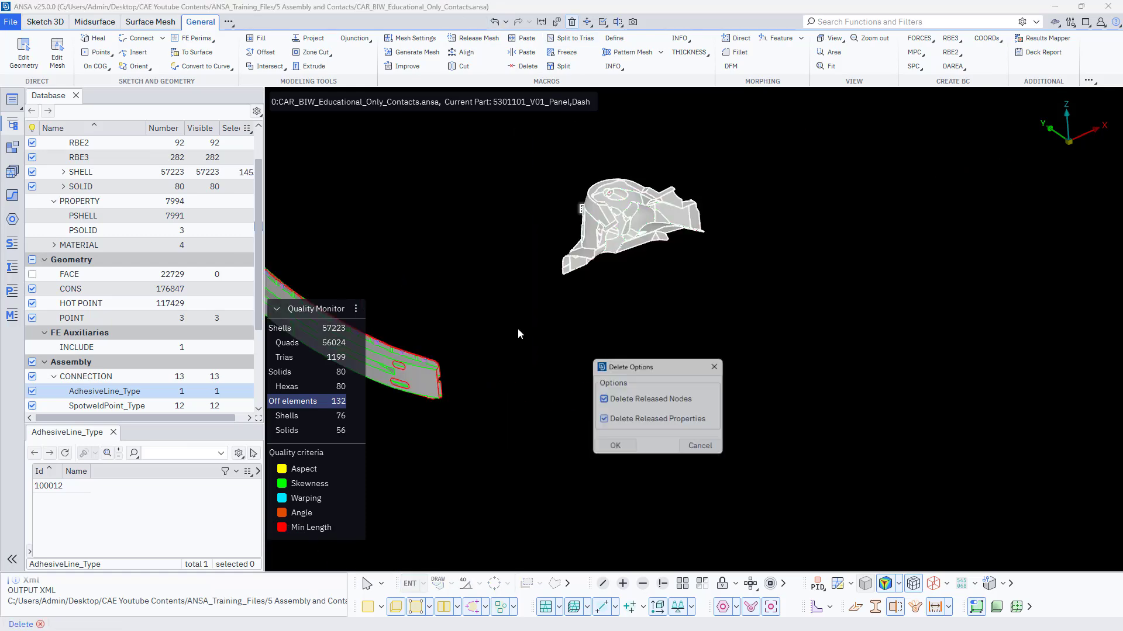
click(621, 444)
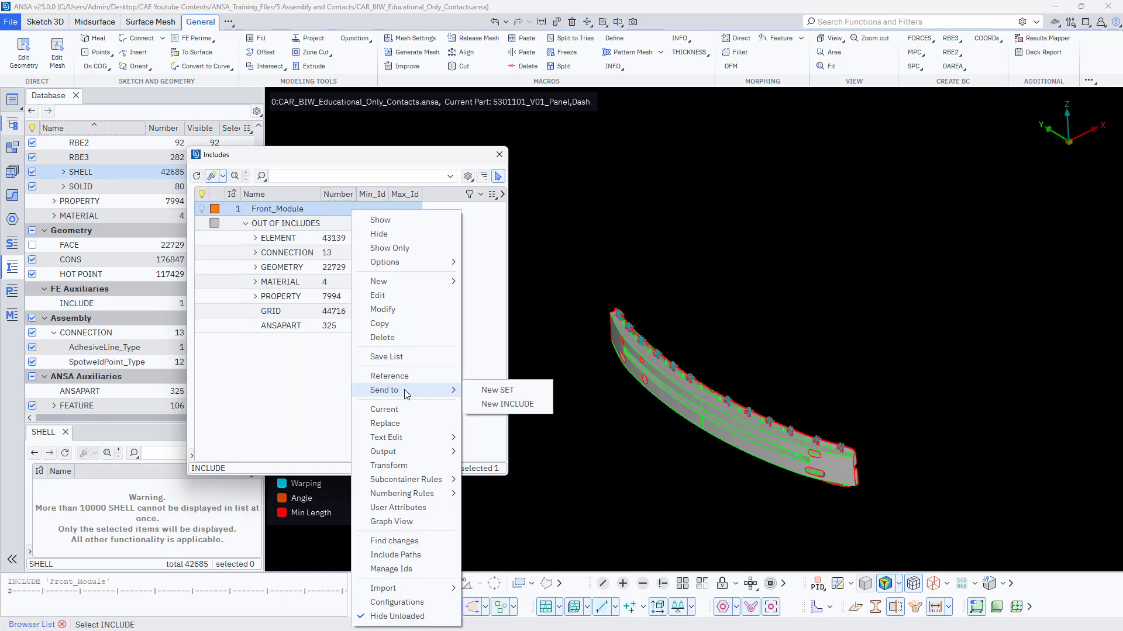
- Create a new include from the visible bumper mesh and its connections, and name it Front_Module_Reference
click(282, 407)
right_click(286, 393)
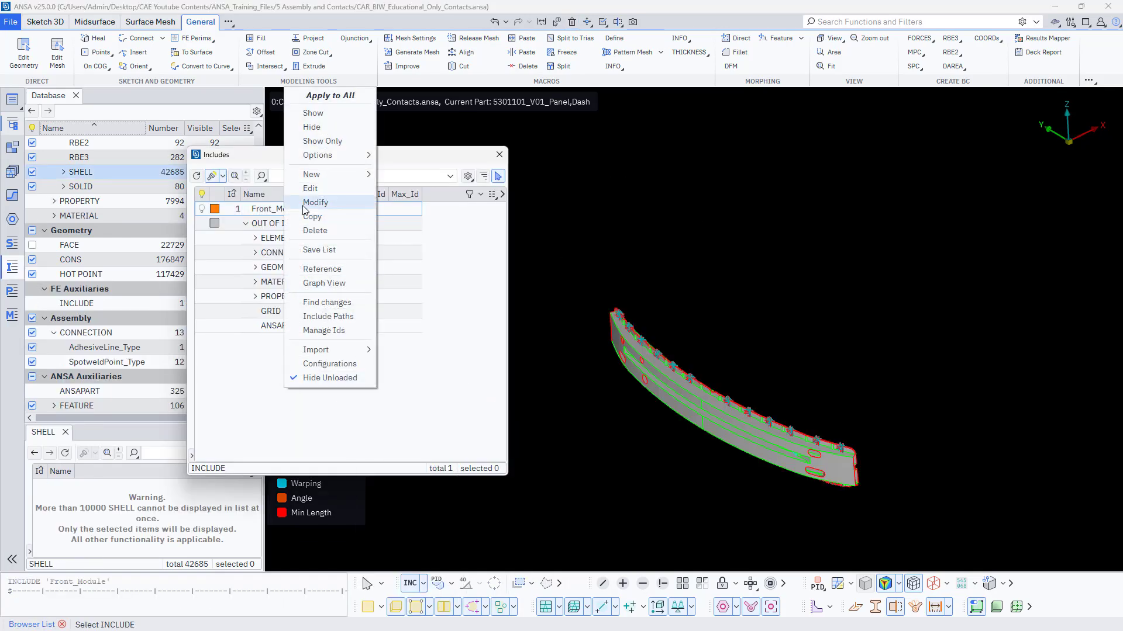
mouse_move(333, 179)
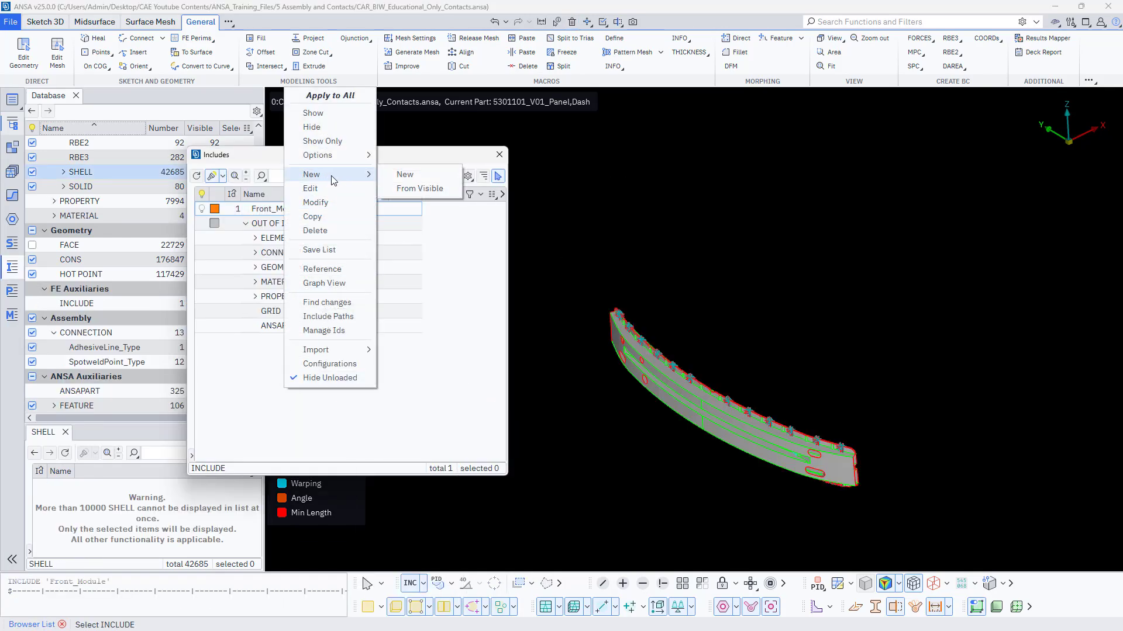
click(419, 188)
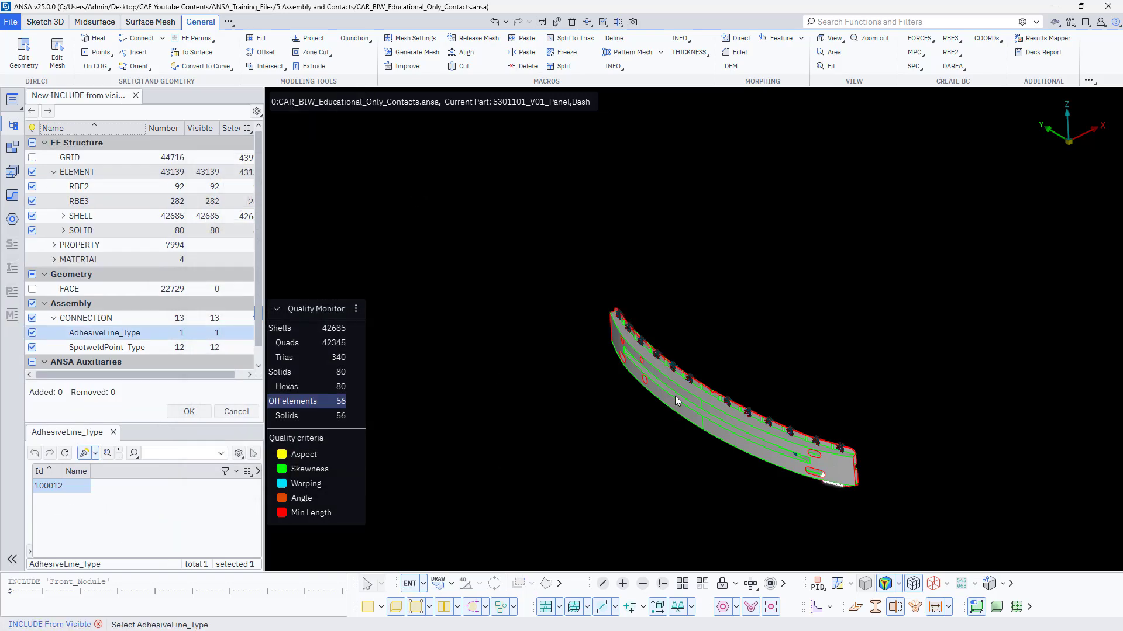
middle_click(486, 380)
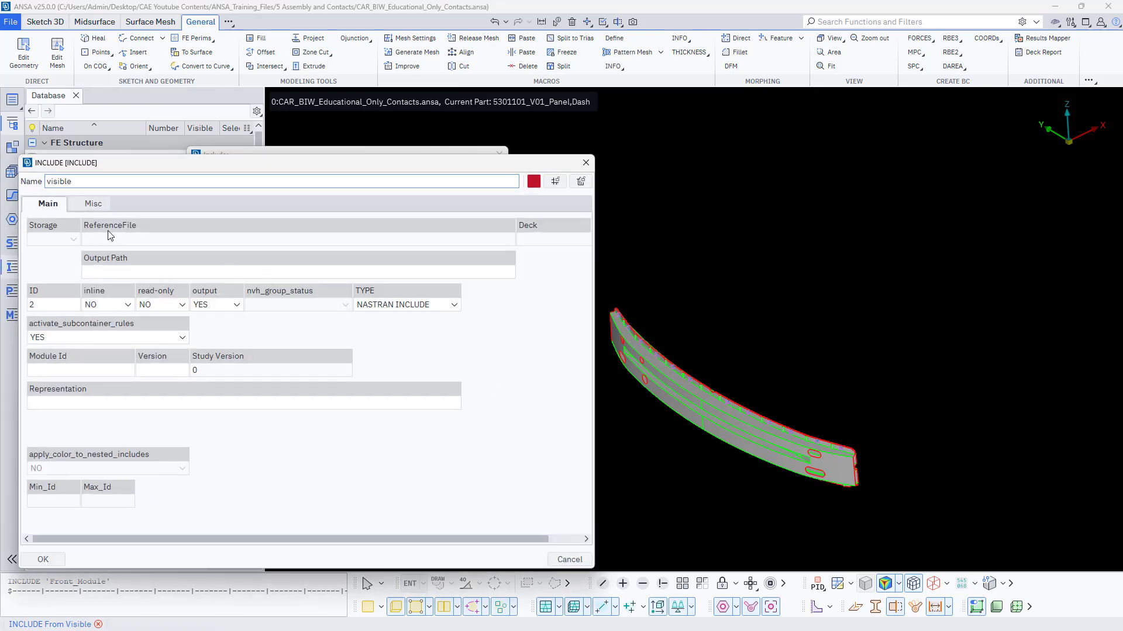
click(88, 183)
drag(87, 183, 2, 185)
text(Front_Module_Reference)
key(Return)
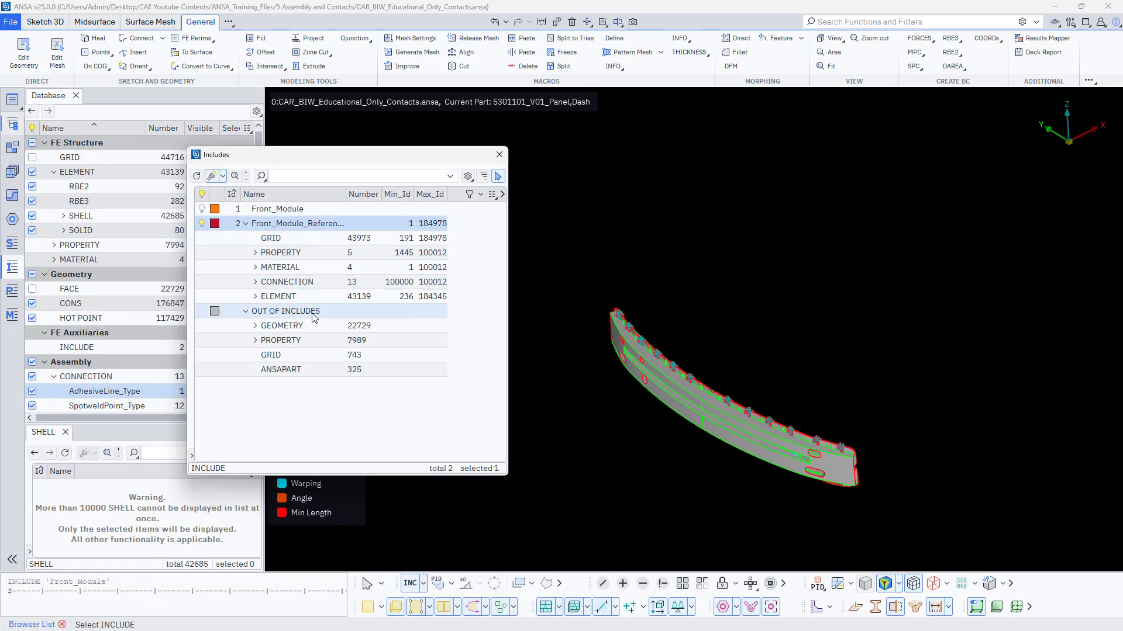
- Delete the Front_Module include with neither deletion of included entities nor transfer of contents to the parent include
click(275, 297)
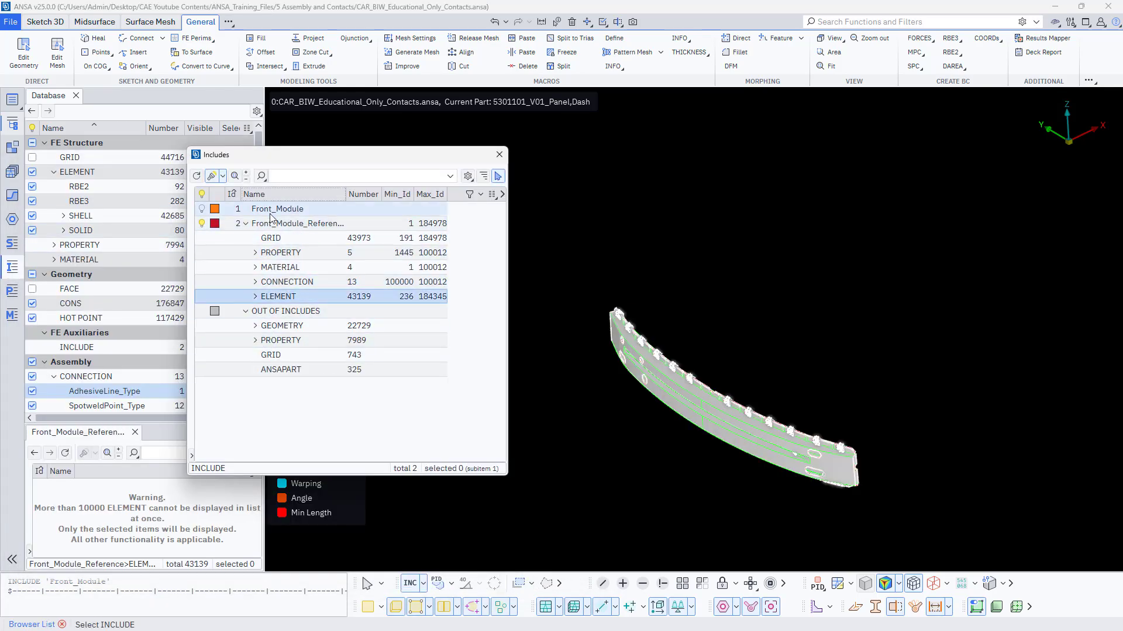
click(272, 209)
right_click(272, 210)
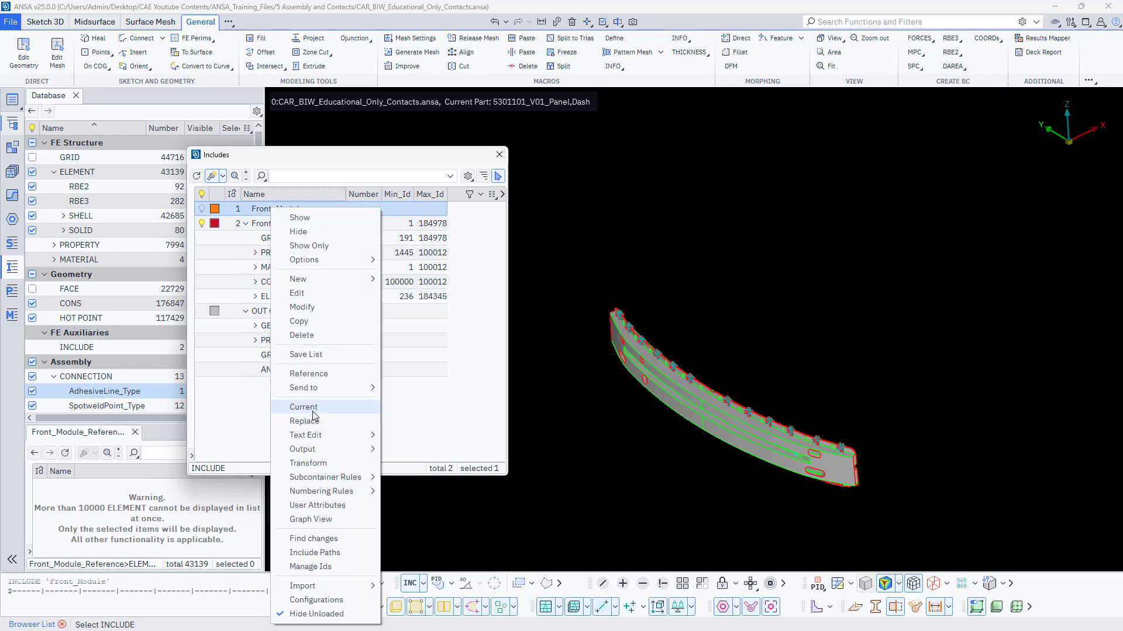
mouse_move(307, 386)
click(302, 335)
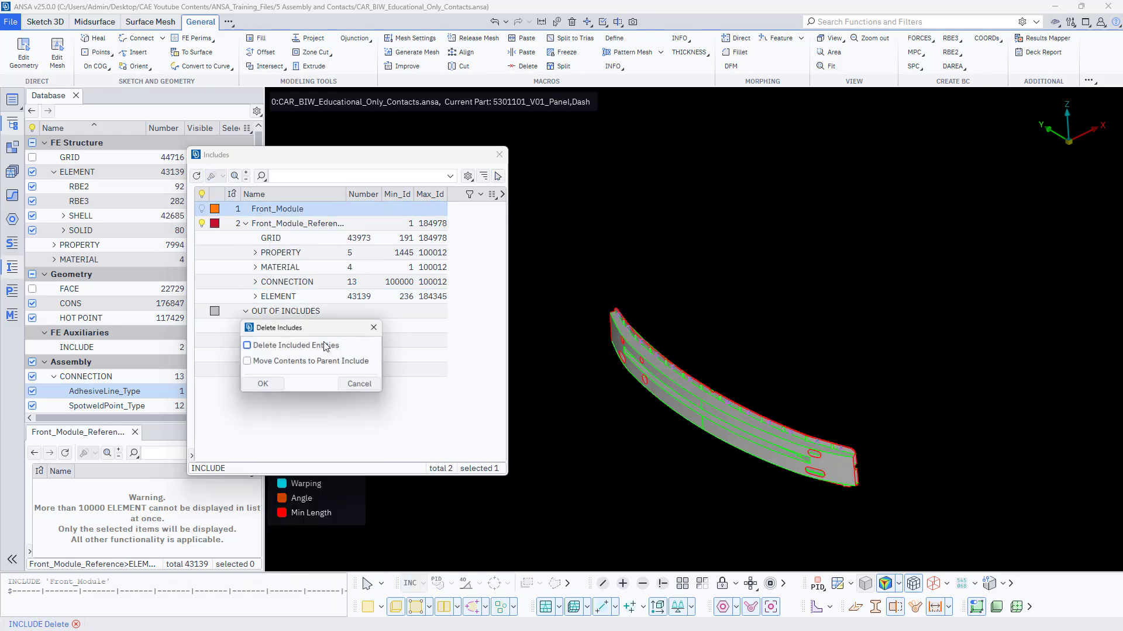
click(270, 386)
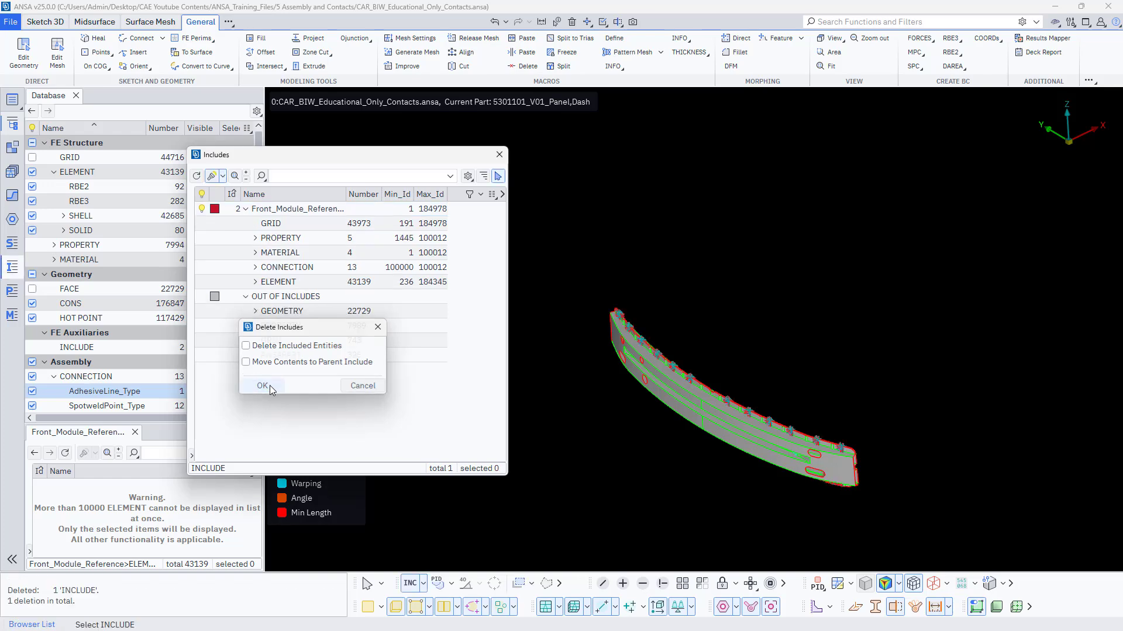
- Examine the Front_Module_Reference include's properties, spot-weld and adhesive connections, and elements by highlighting each group on the bumper
click(245, 297)
click(278, 211)
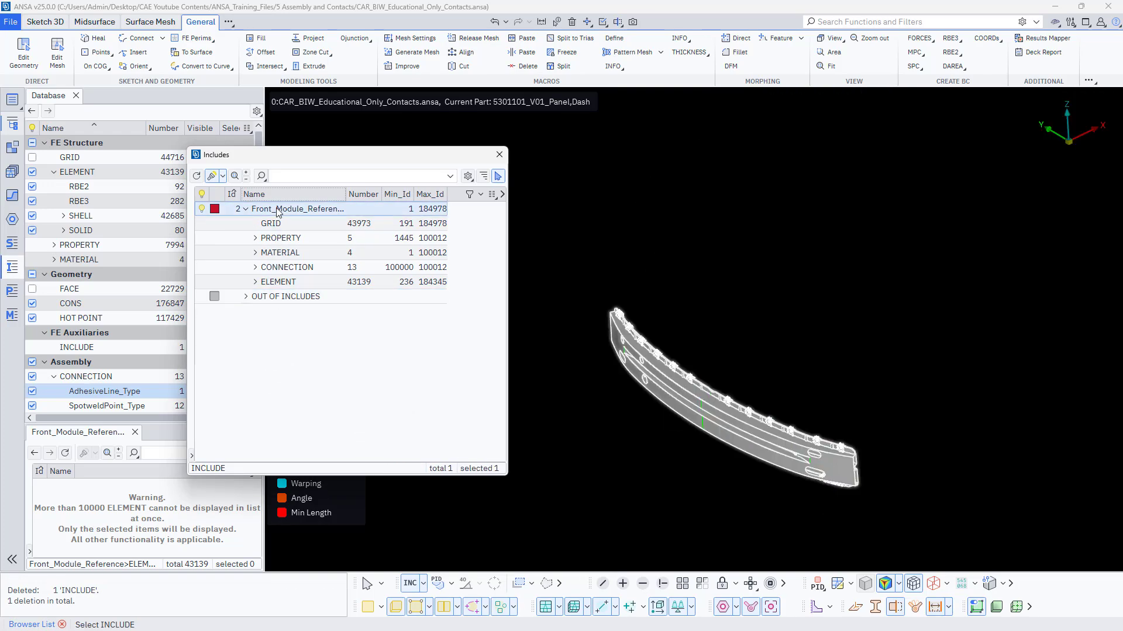
click(281, 238)
click(283, 267)
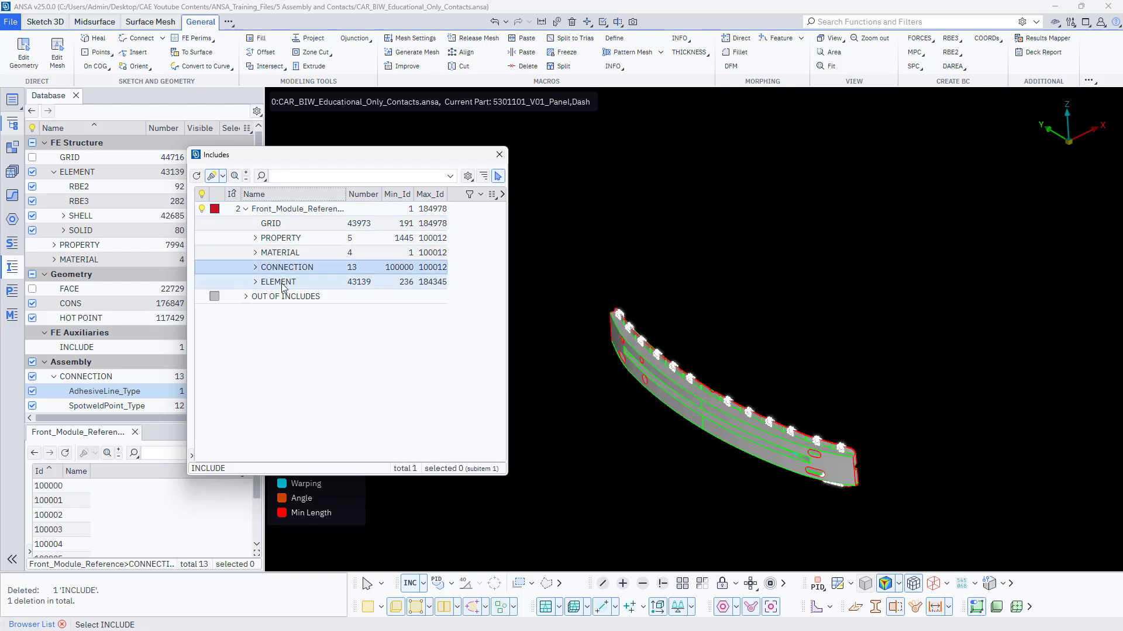
click(275, 282)
click(255, 268)
click(287, 282)
click(298, 296)
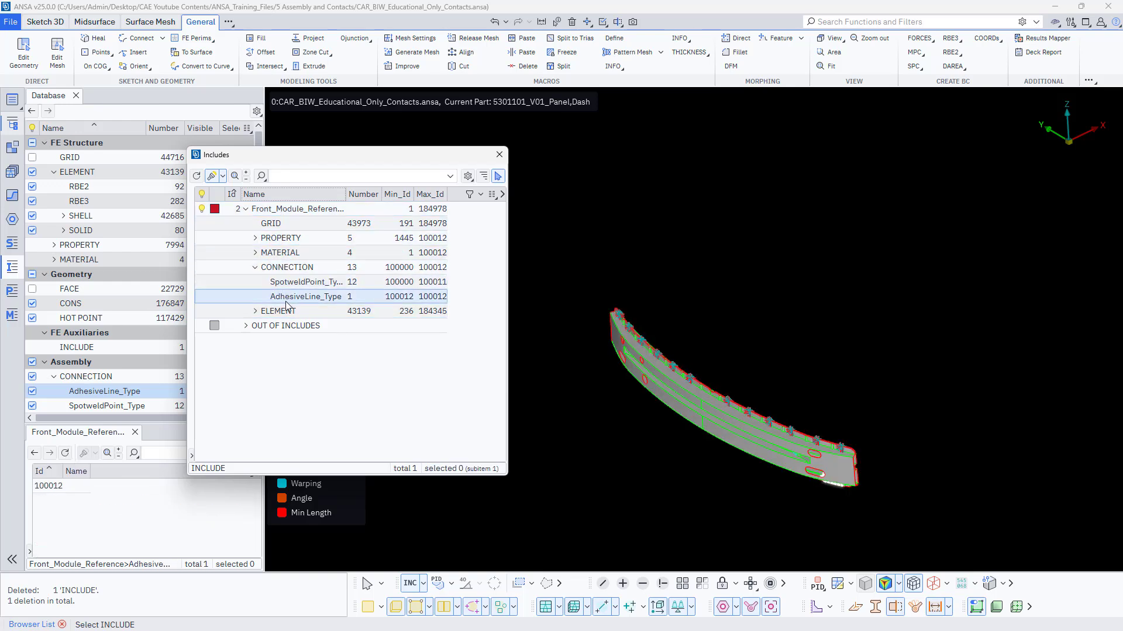
click(285, 282)
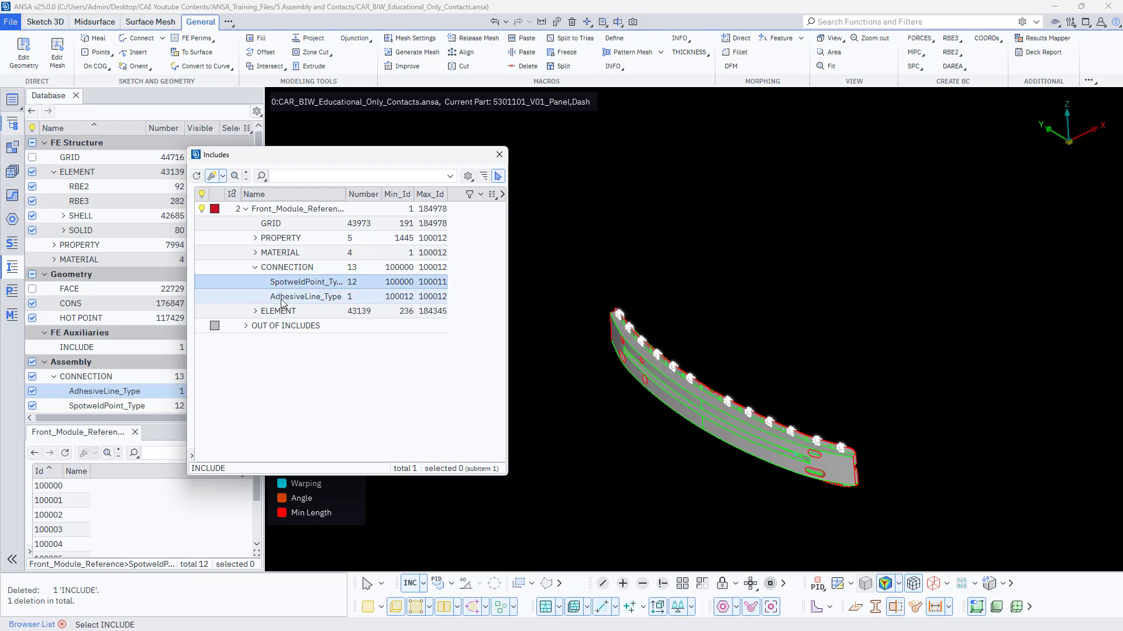
click(282, 298)
click(279, 311)
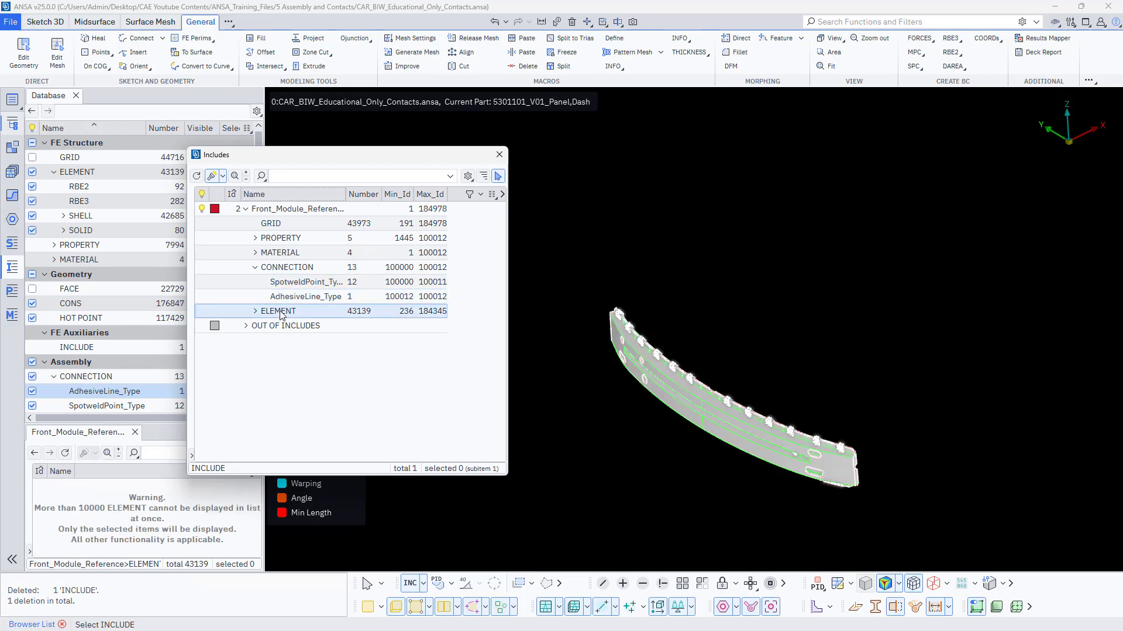
- Show only the entities outside the includes and fit the whole car body in view to inspect them
click(281, 326)
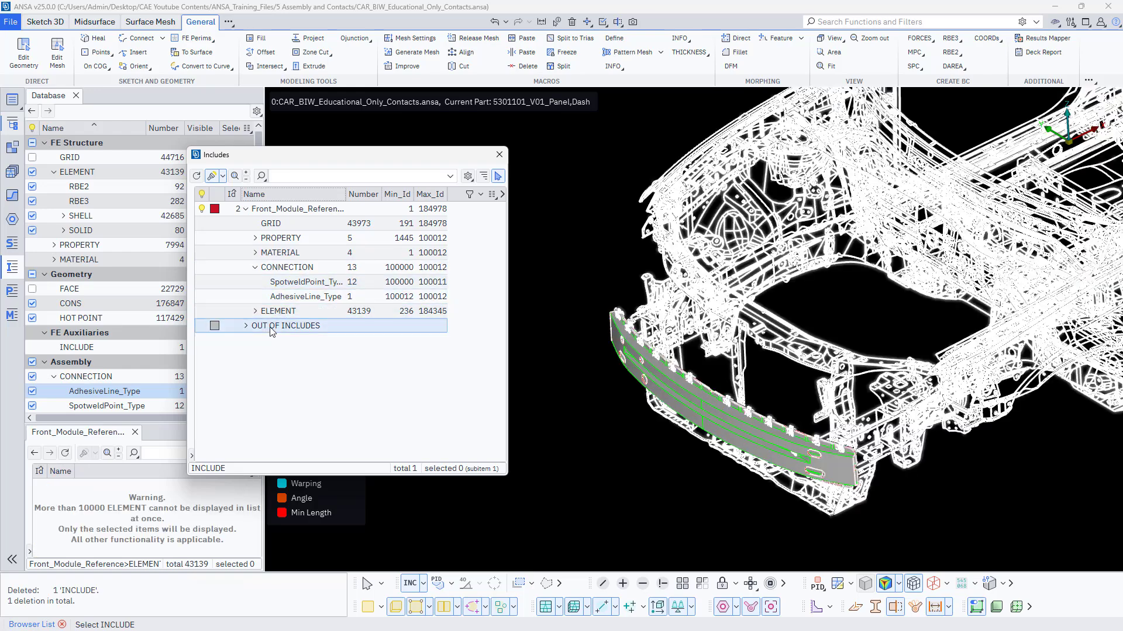
click(280, 346)
click(272, 327)
right_click(271, 327)
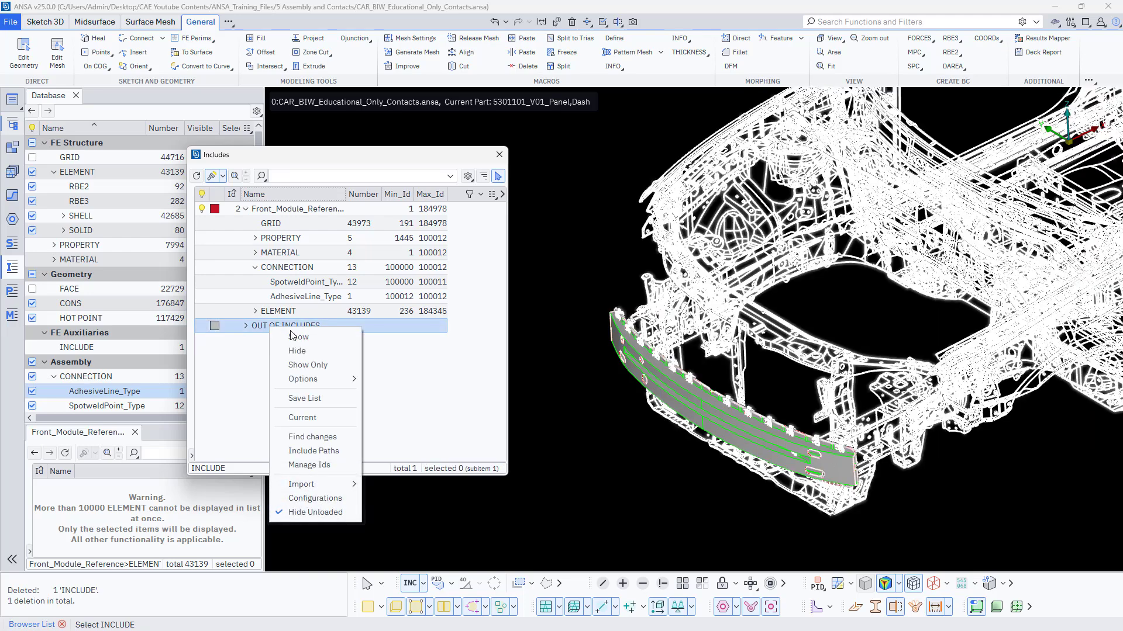
click(310, 365)
key(F9)
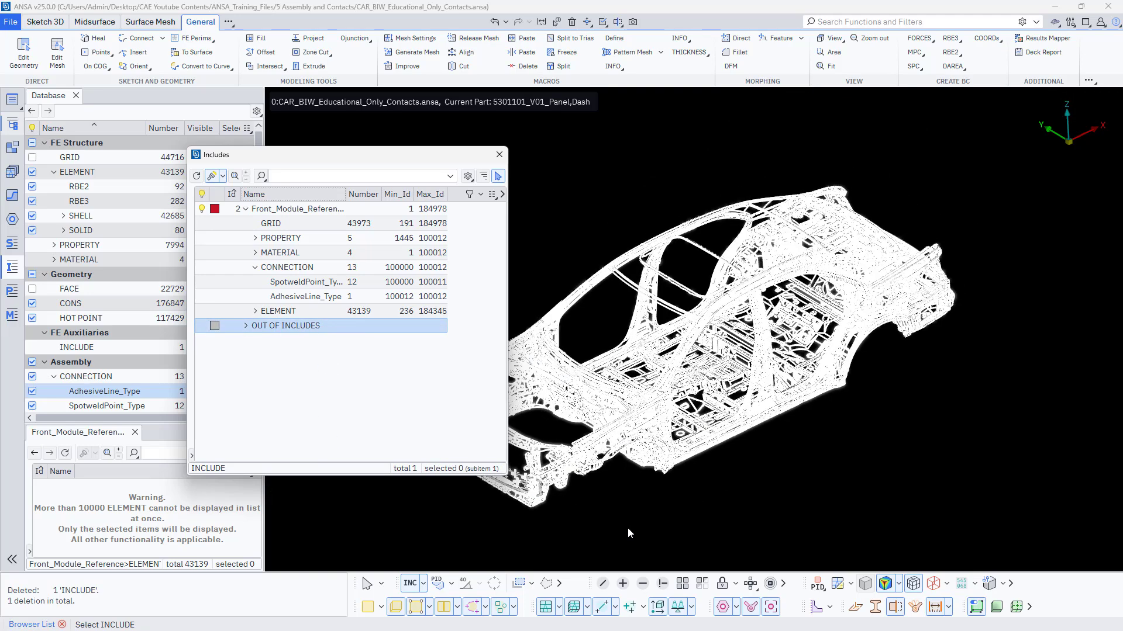
click(792, 540)
scroll(681, 540, down, 3)
middle_click(626, 537)
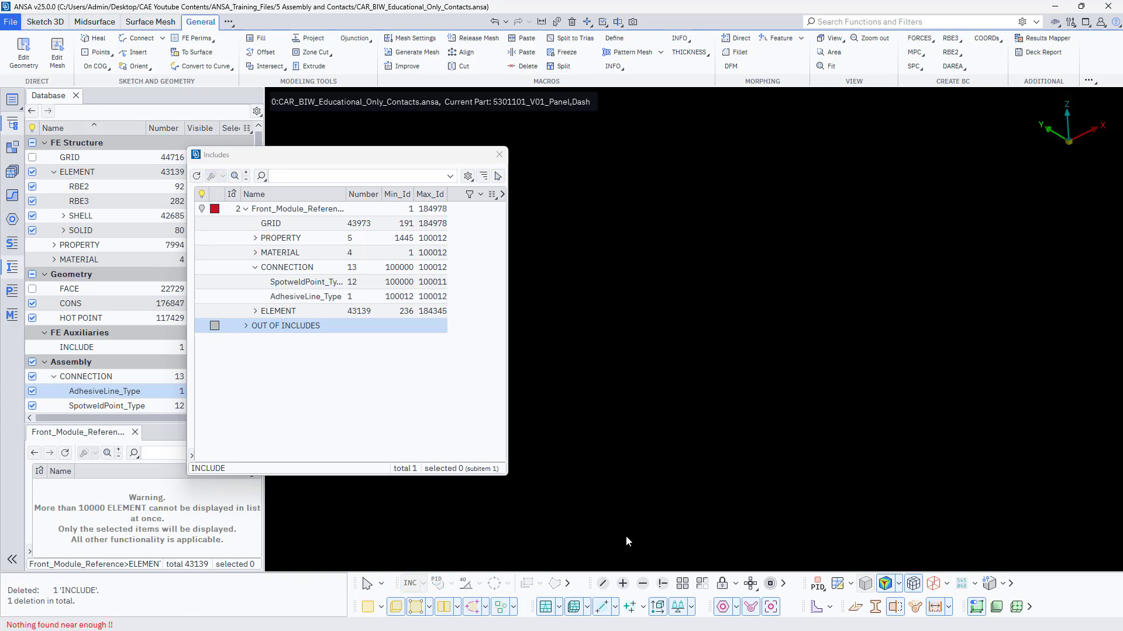
- Show the entities outside the includes and restore the whole car body to the display
right_click(261, 327)
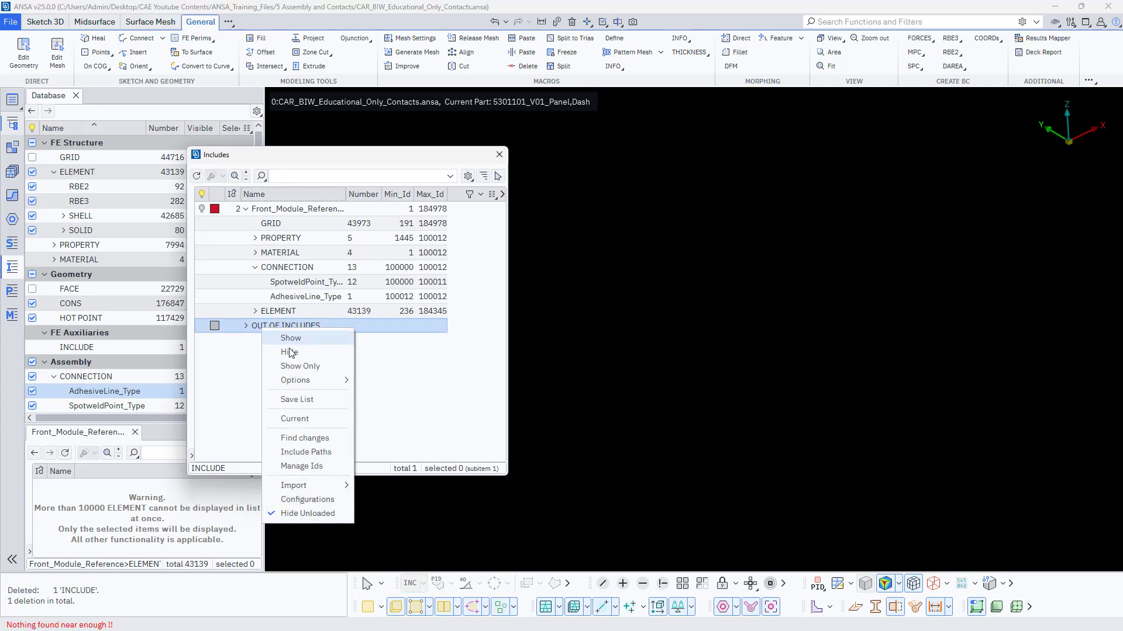
click(293, 336)
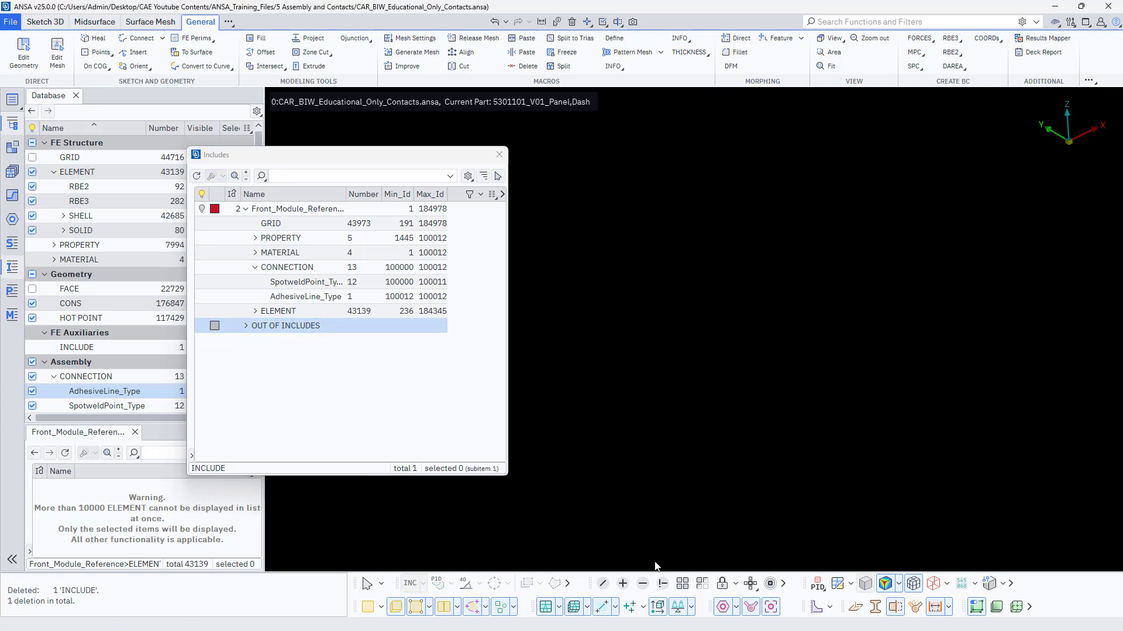
click(366, 608)
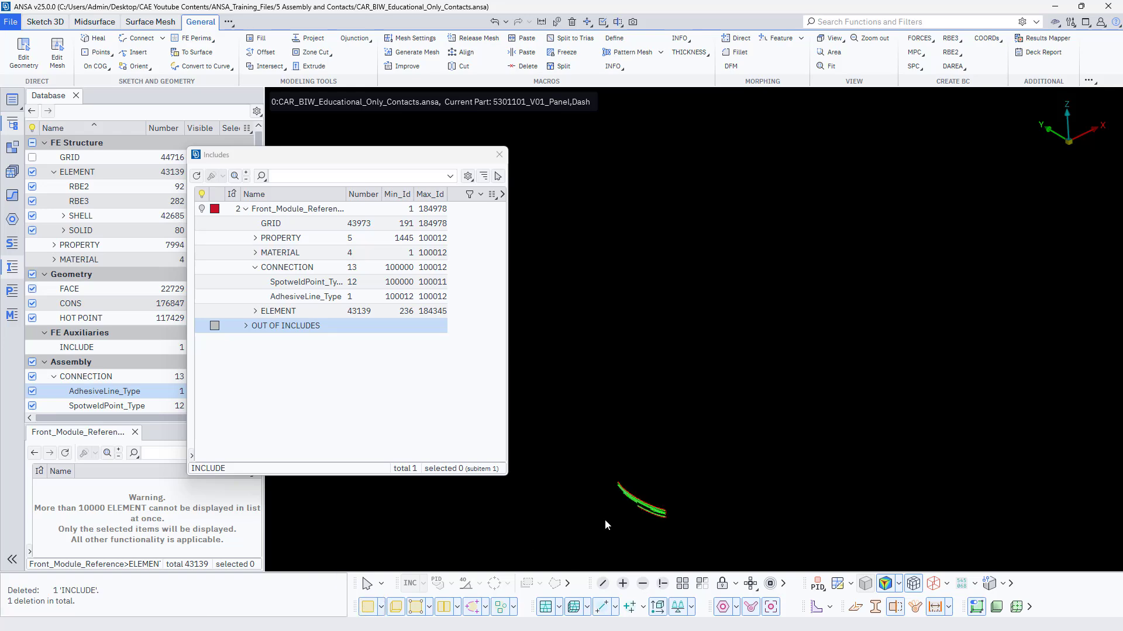
scroll(617, 532, up, 3)
click(683, 584)
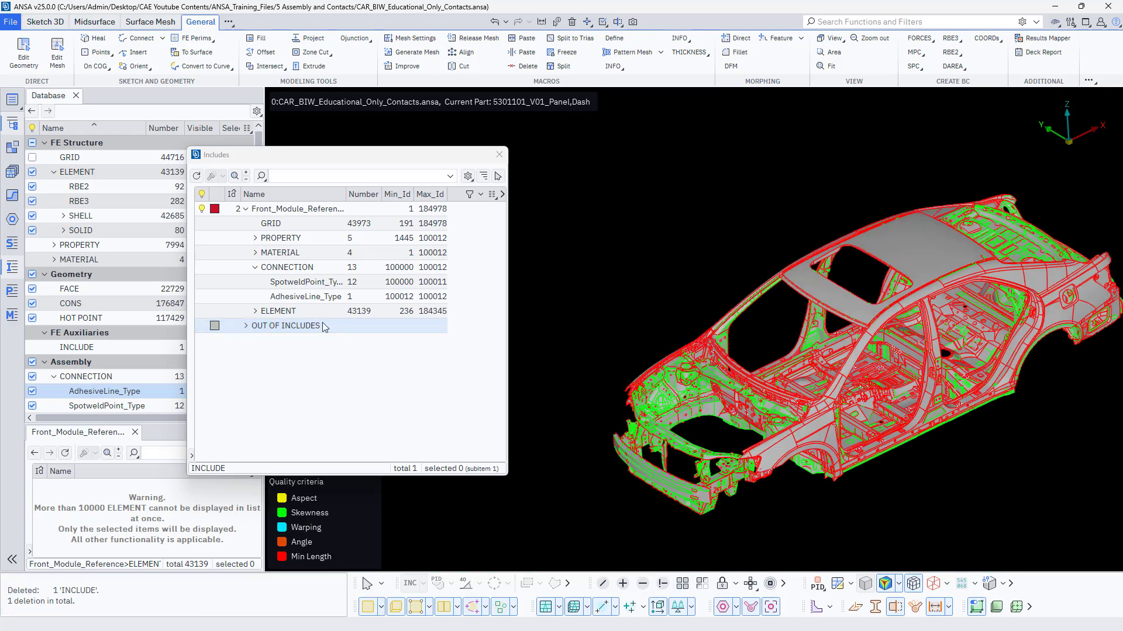
- Show only the Front_Module_Reference include and examine the bumper mesh and its spot-weld connections up close
click(273, 211)
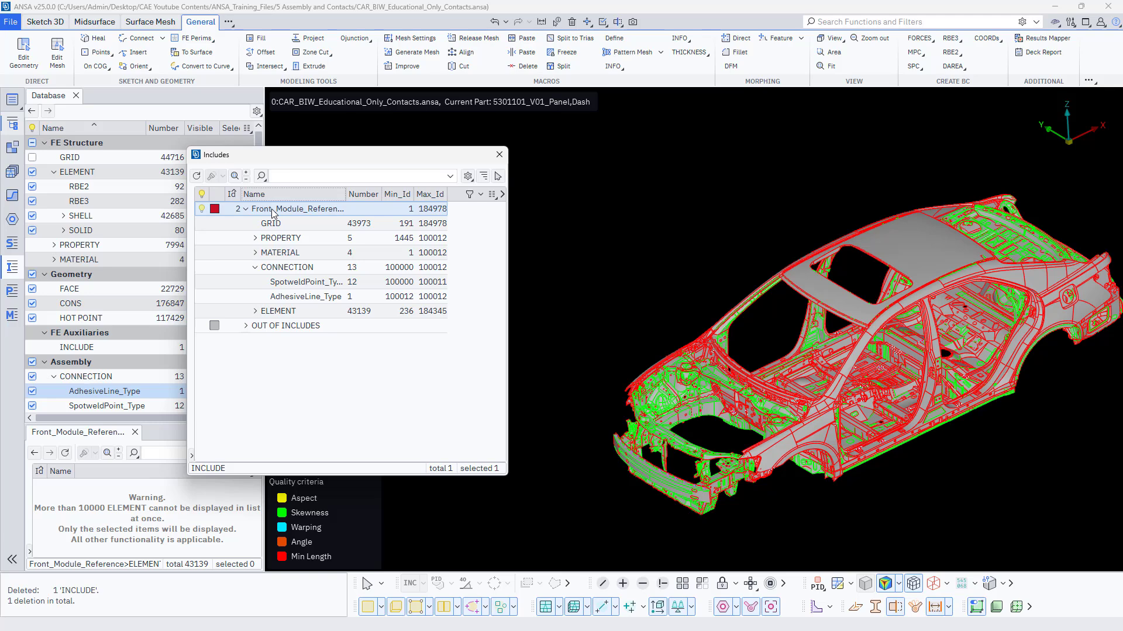
right_click(273, 213)
click(304, 251)
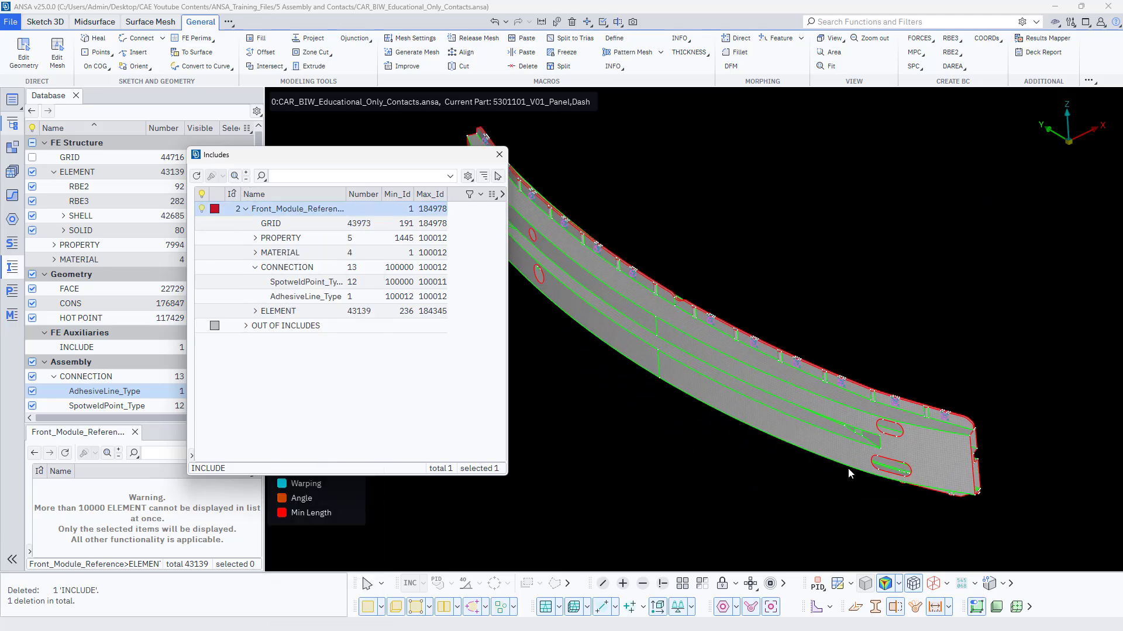
scroll(818, 444, up, 5)
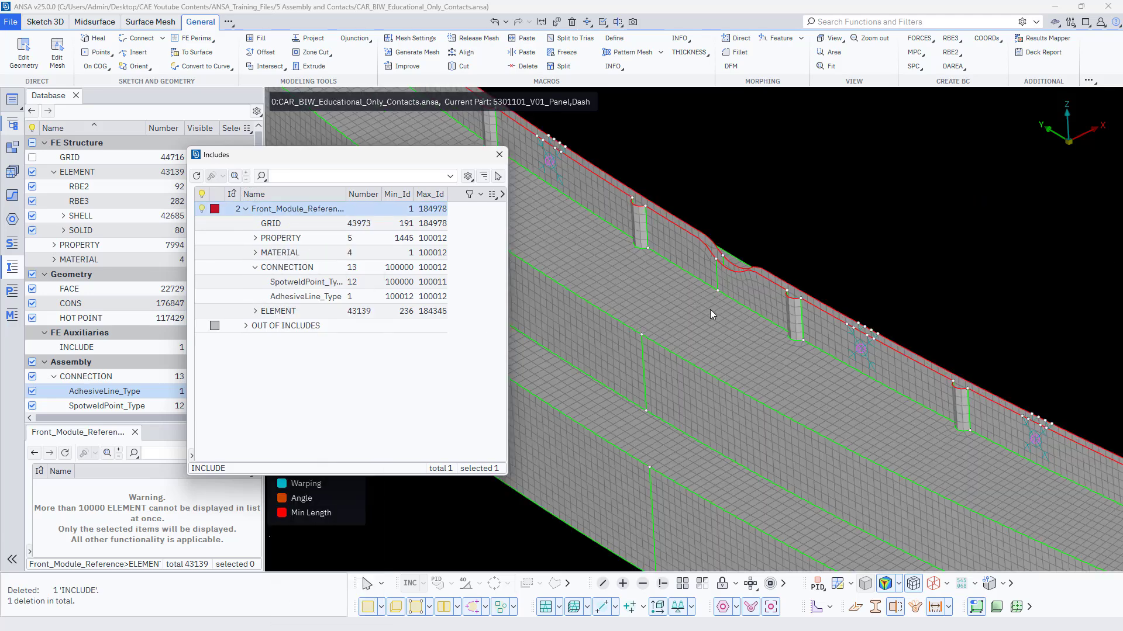
scroll(710, 315, down, 5)
scroll(907, 388, up, 5)
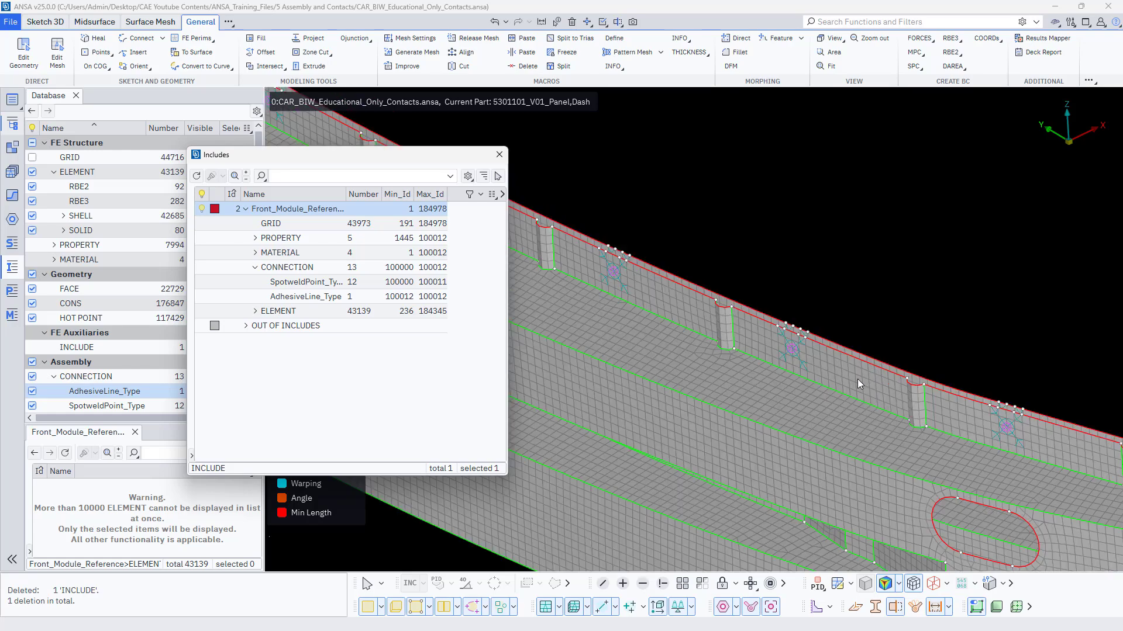
ctrl+drag(857, 381, 874, 399)
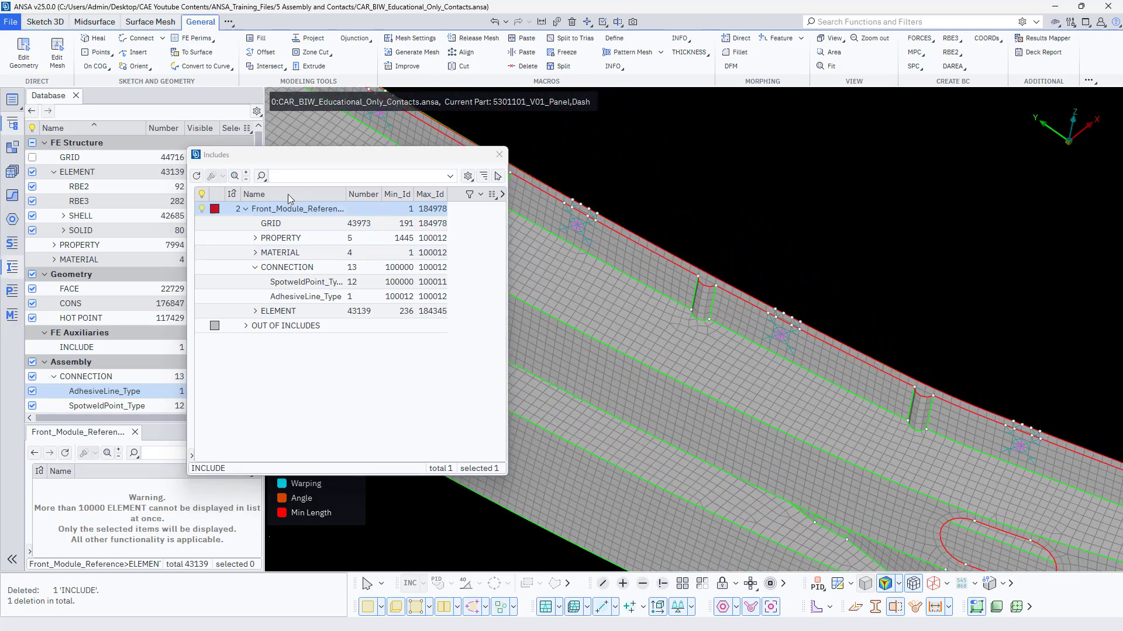
right_click(305, 210)
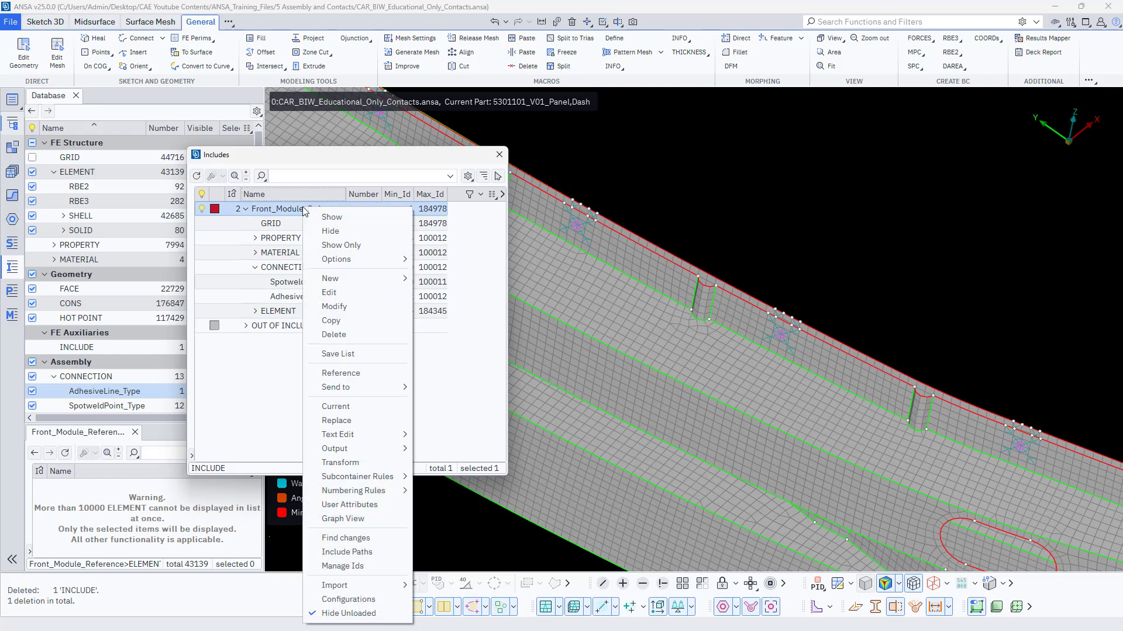
mouse_move(335, 262)
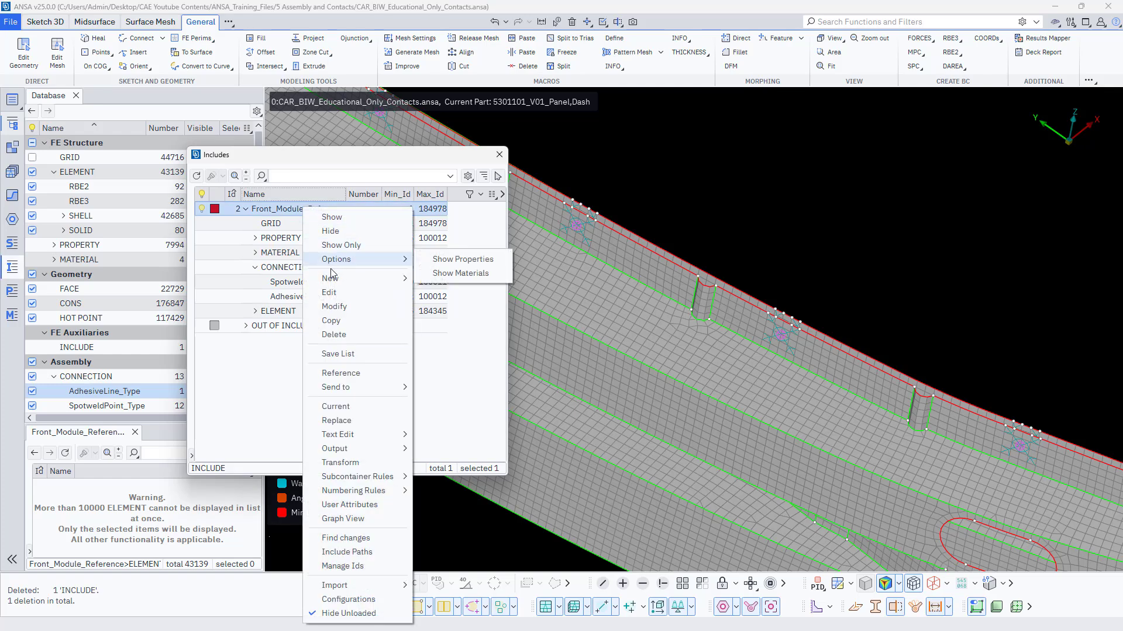
mouse_move(359, 450)
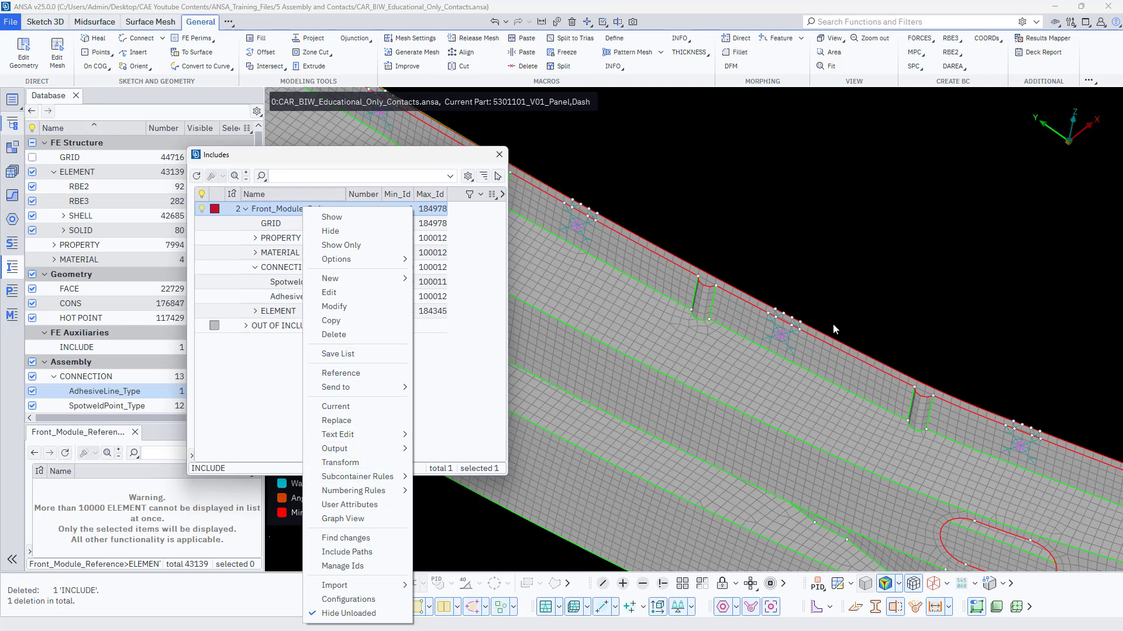
click(873, 254)
scroll(858, 302, down, 5)
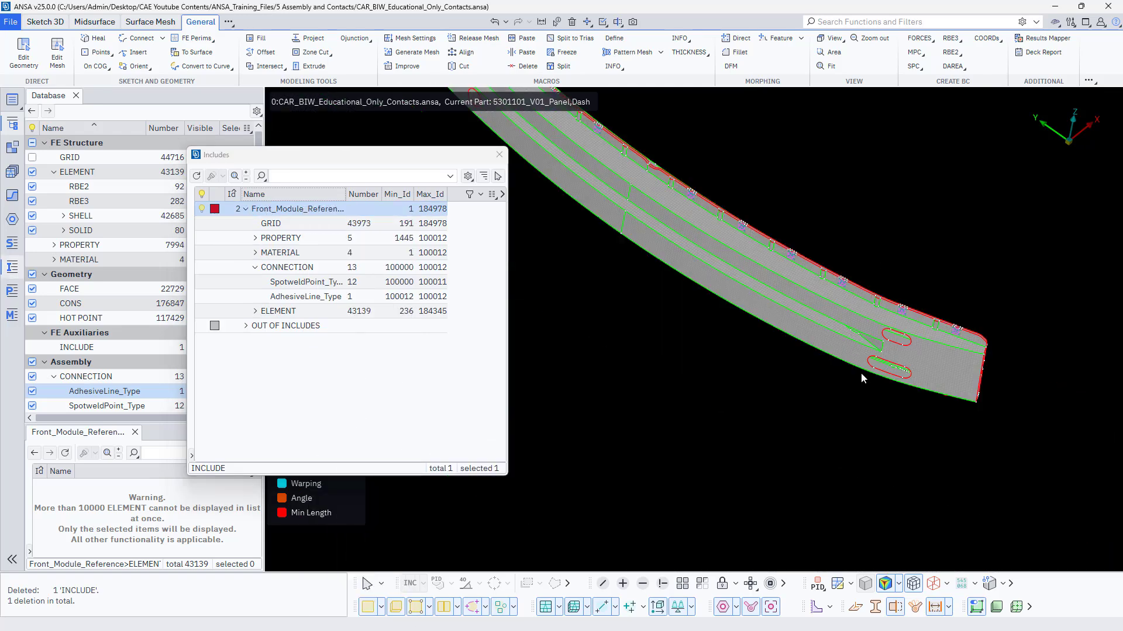
scroll(843, 385, down, 5)
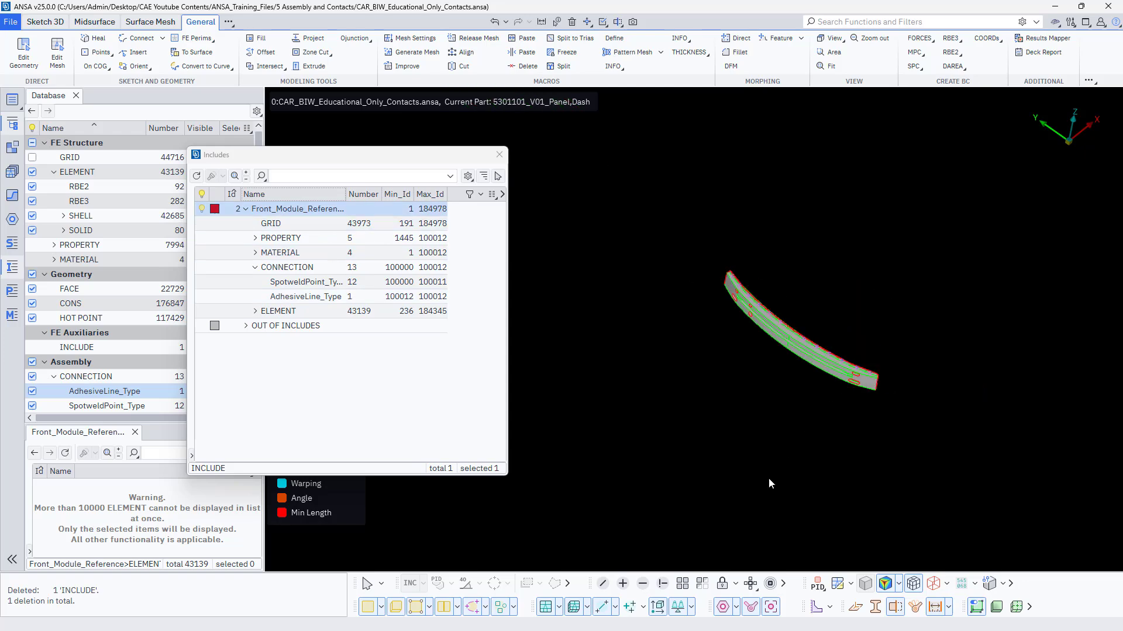
scroll(819, 366, up, 5)
scroll(802, 426, down, 3)
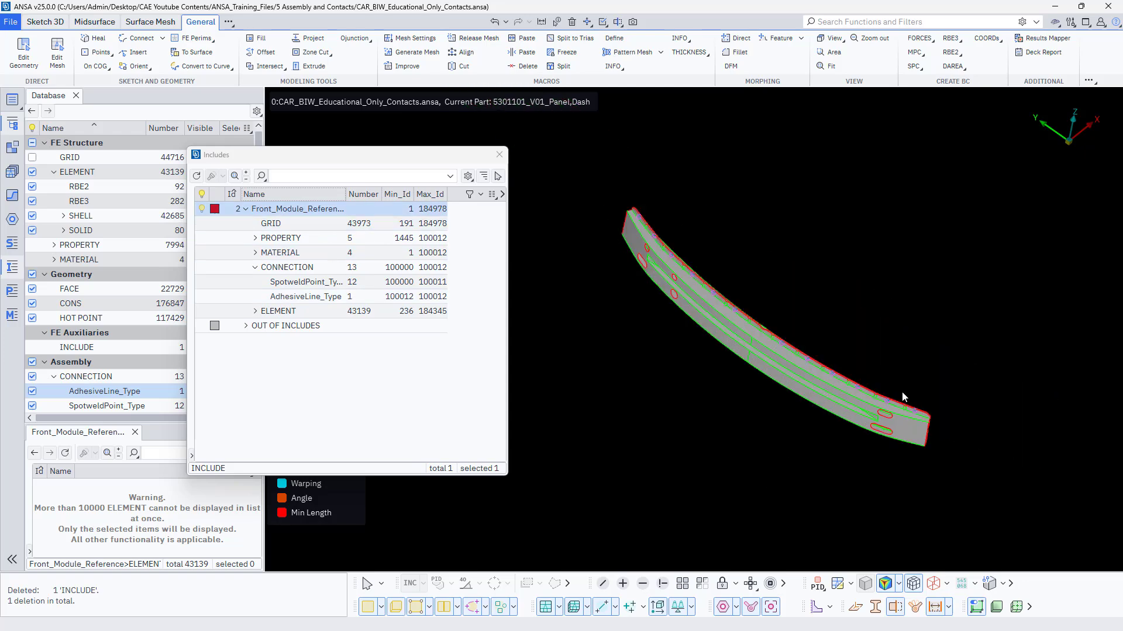
ctrl+drag(904, 427, 746, 531)
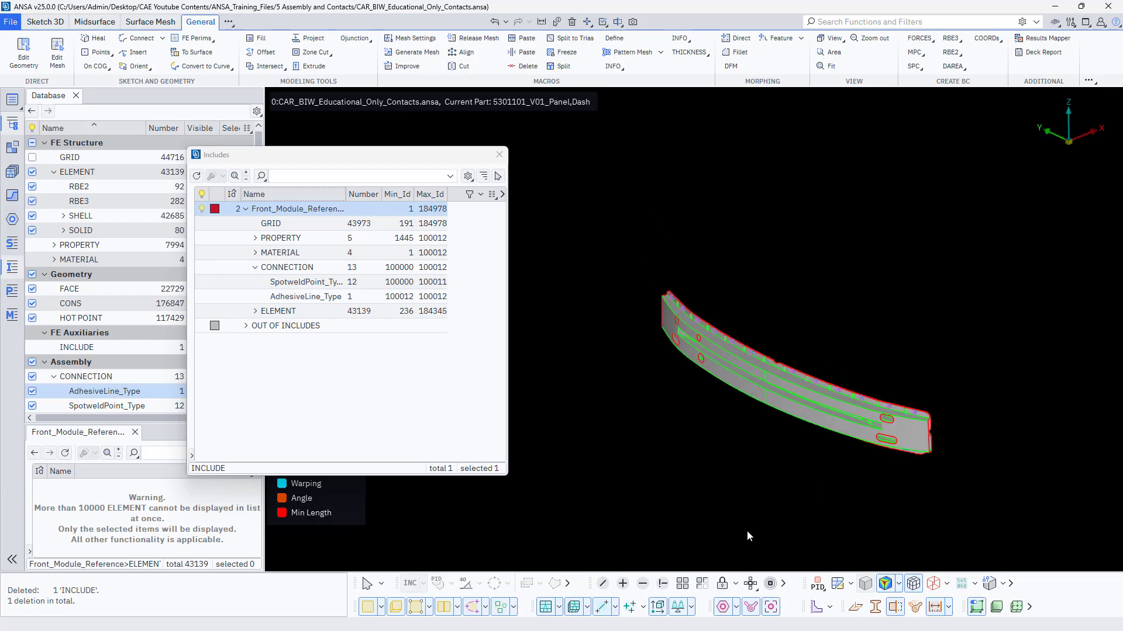
- Make all entities of the car body visible and switch the display to property (PID) colouring
click(680, 584)
scroll(718, 359, up, 5)
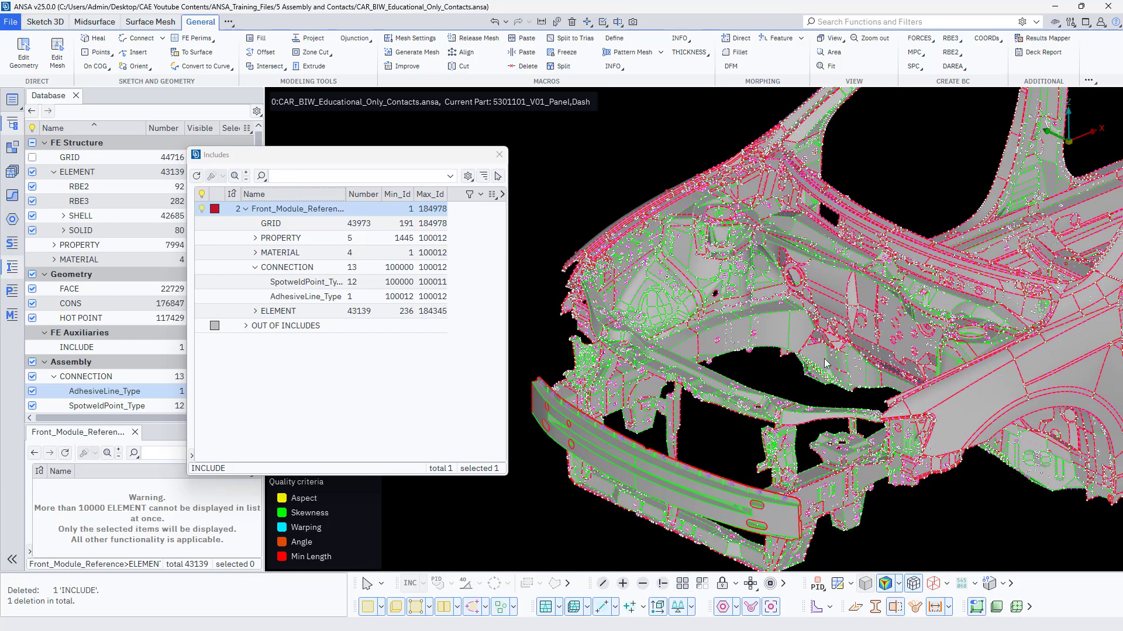
scroll(718, 359, down, 5)
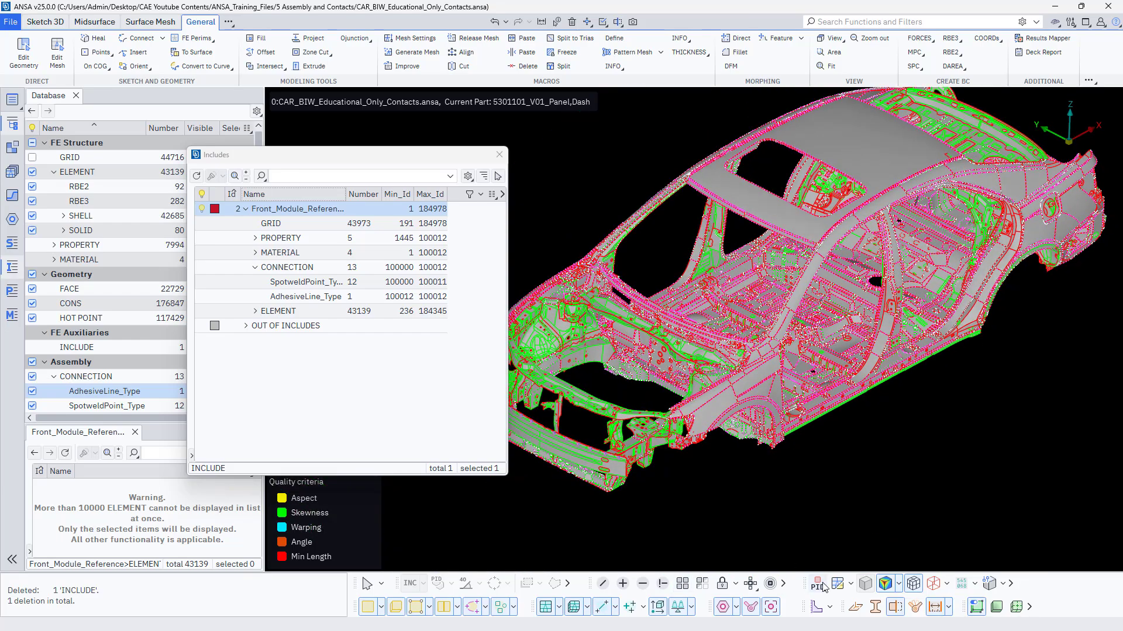
click(817, 584)
click(840, 495)
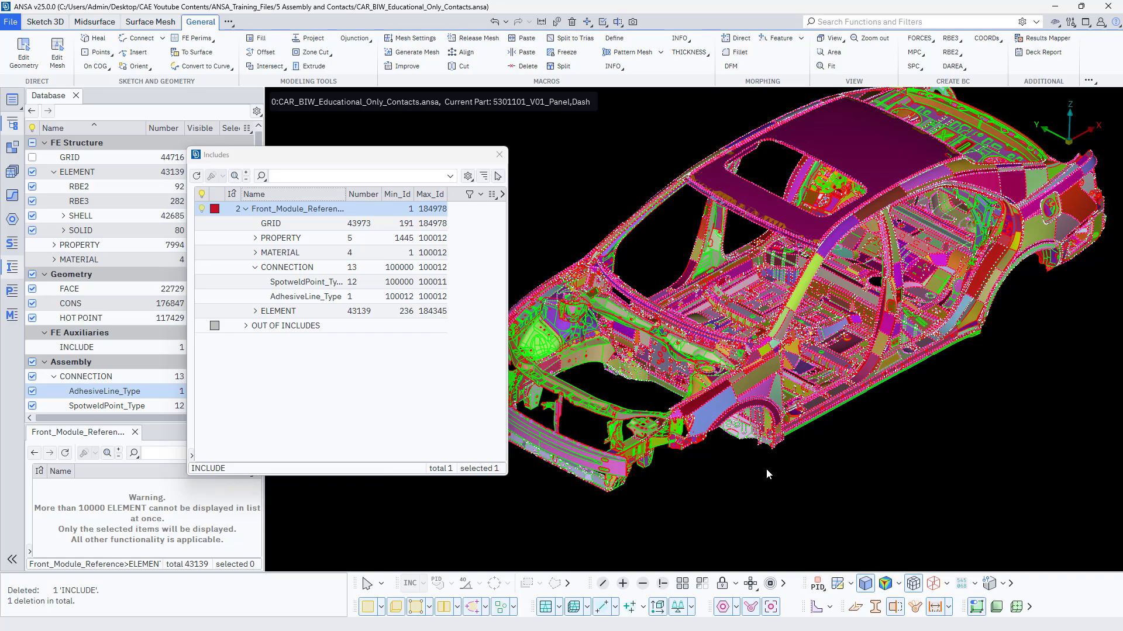
ctrl+drag(766, 468, 585, 484)
ctrl+drag(777, 473, 848, 190)
ctrl+drag(975, 372, 920, 318)
scroll(873, 409, up, 3)
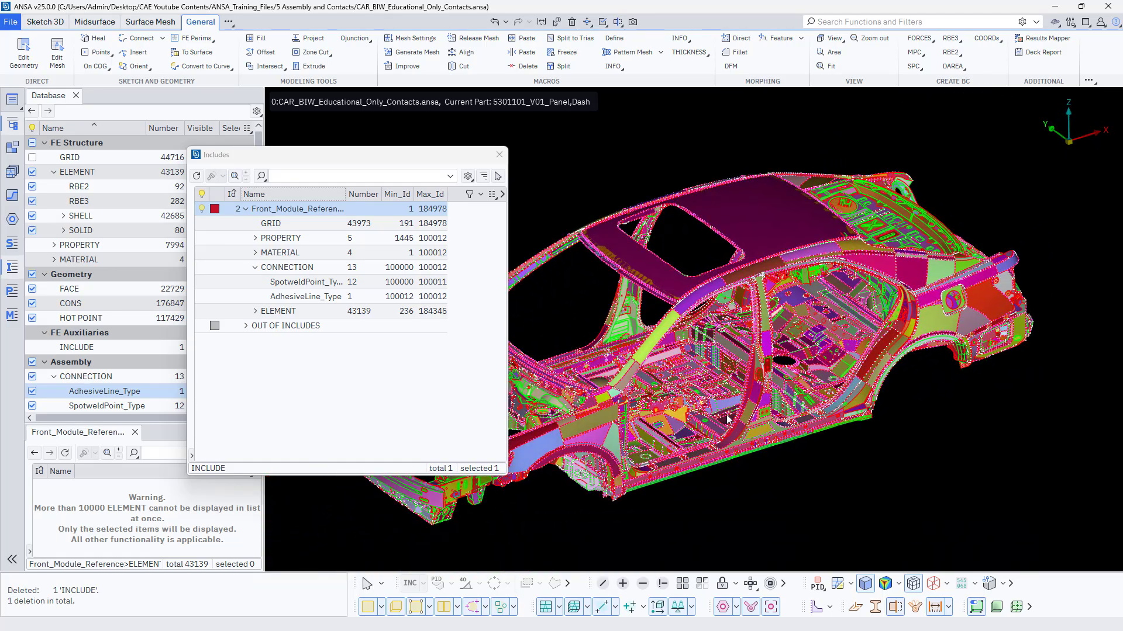
ctrl+drag(783, 450, 666, 307)
scroll(839, 345, down, 2)
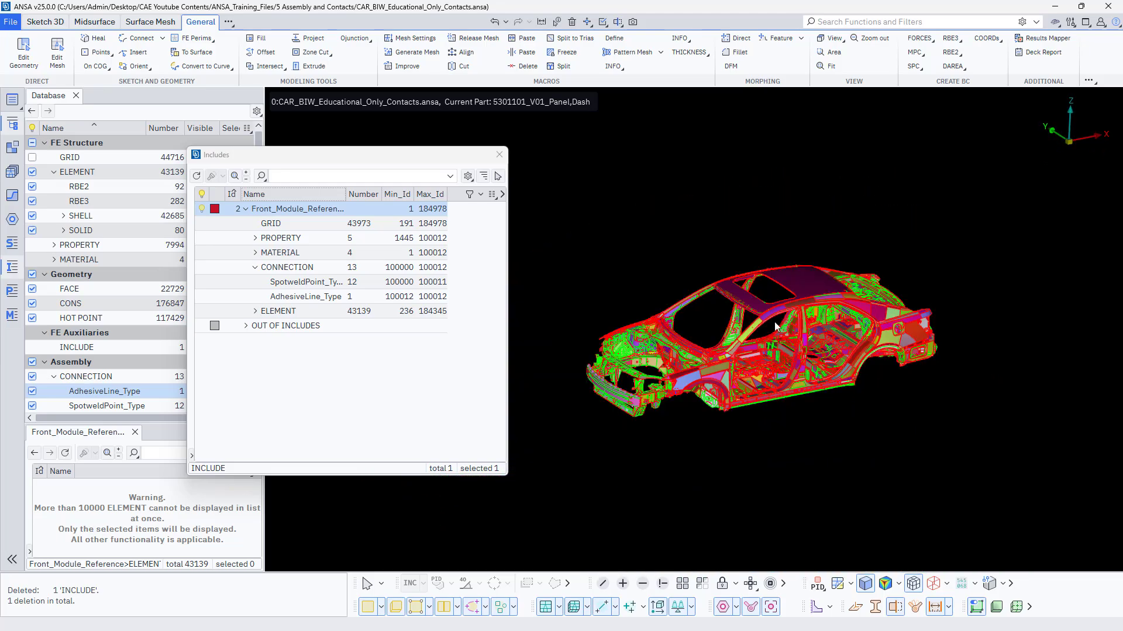
scroll(775, 322, up, 5)
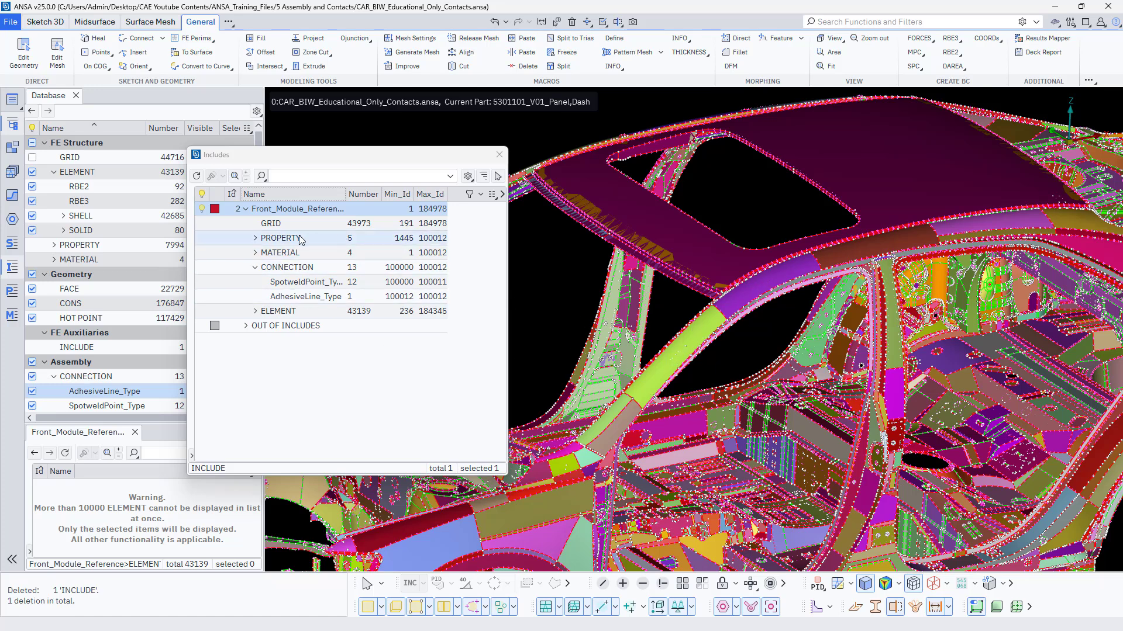
- Examine the property types contained in the Front_Module_Reference include and collapse its contents
click(295, 391)
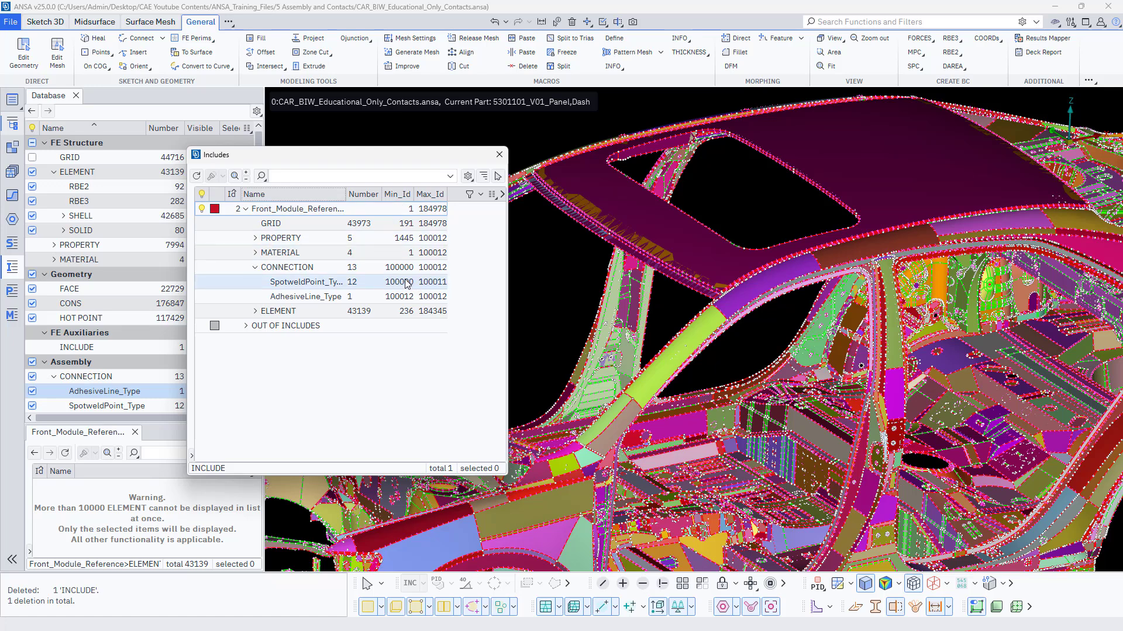
click(256, 238)
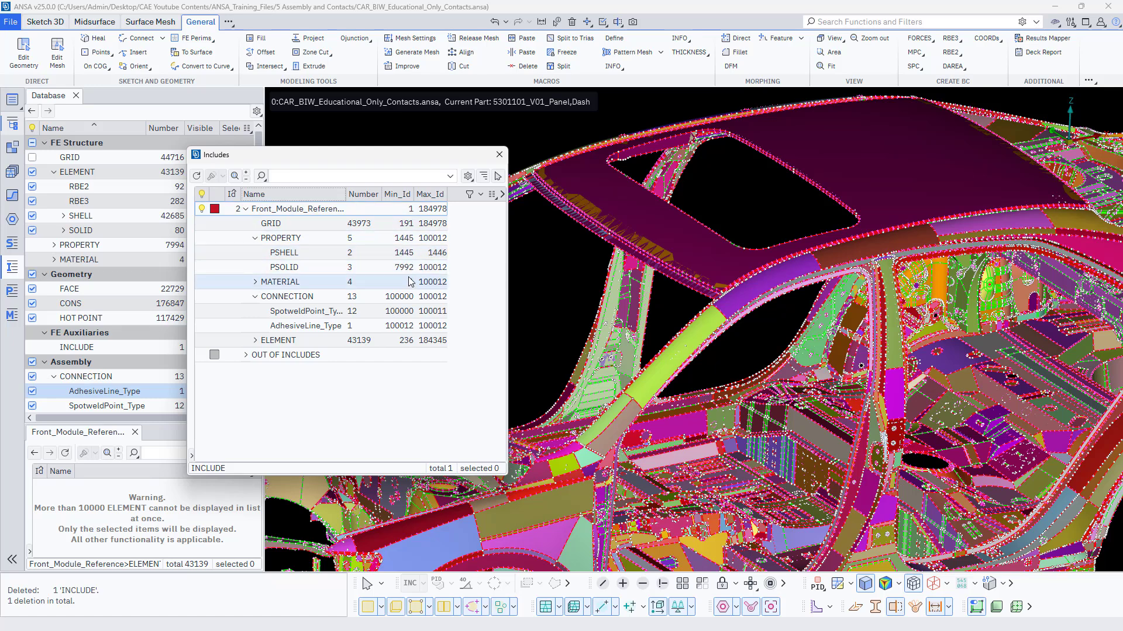
scroll(824, 295, down, 5)
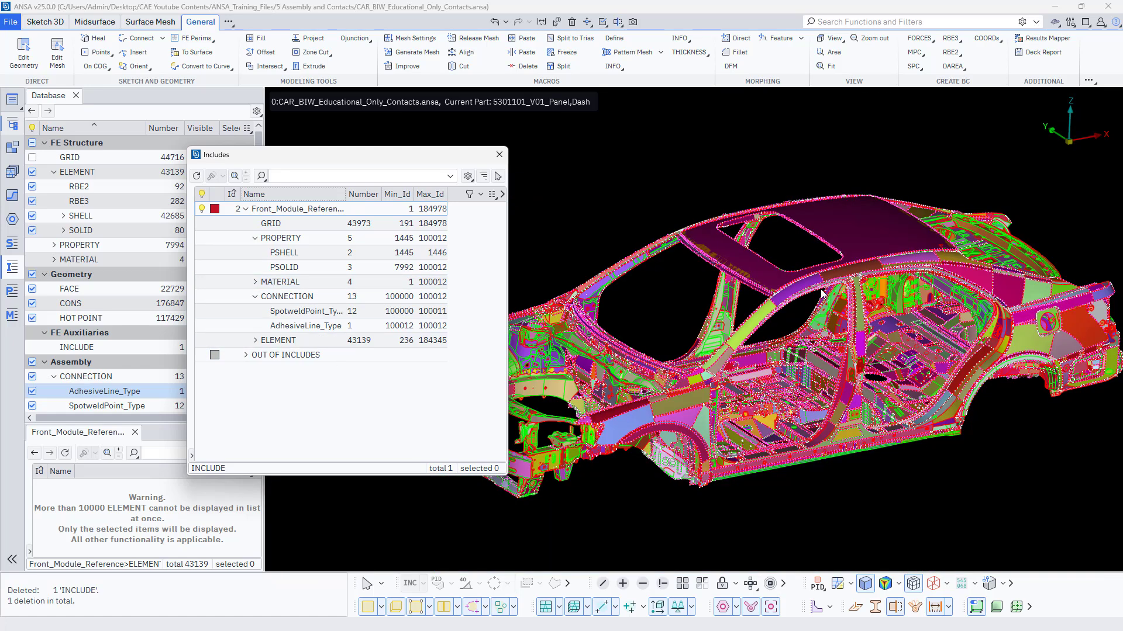
click(245, 209)
click(374, 335)
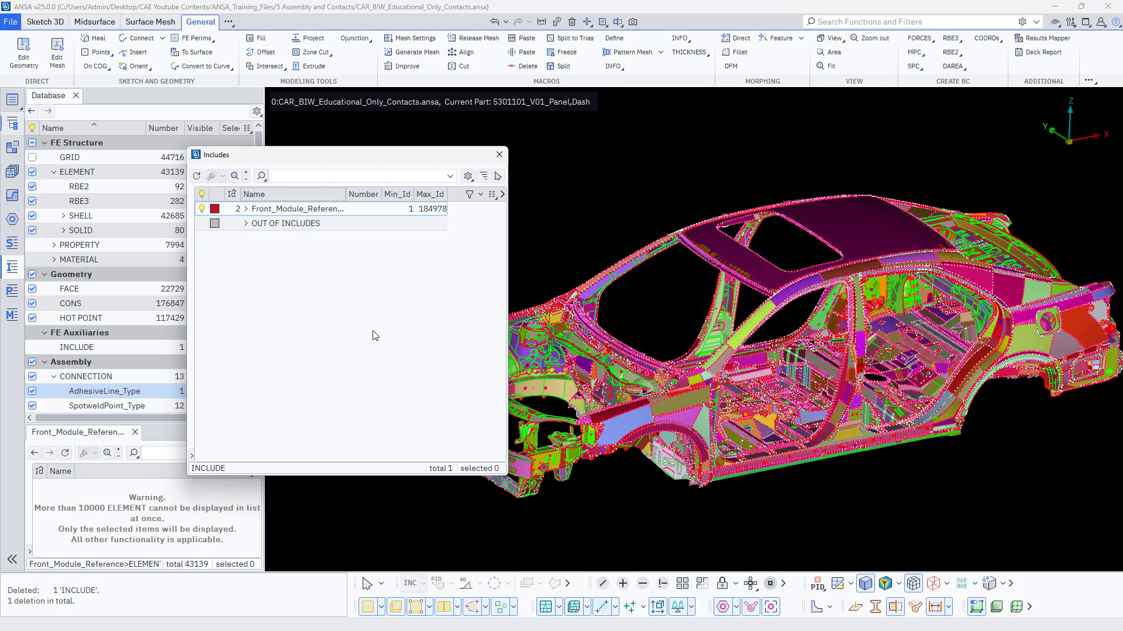
- Examine which entity types are listed under OUT OF INCLUDES and collapse that group
click(275, 210)
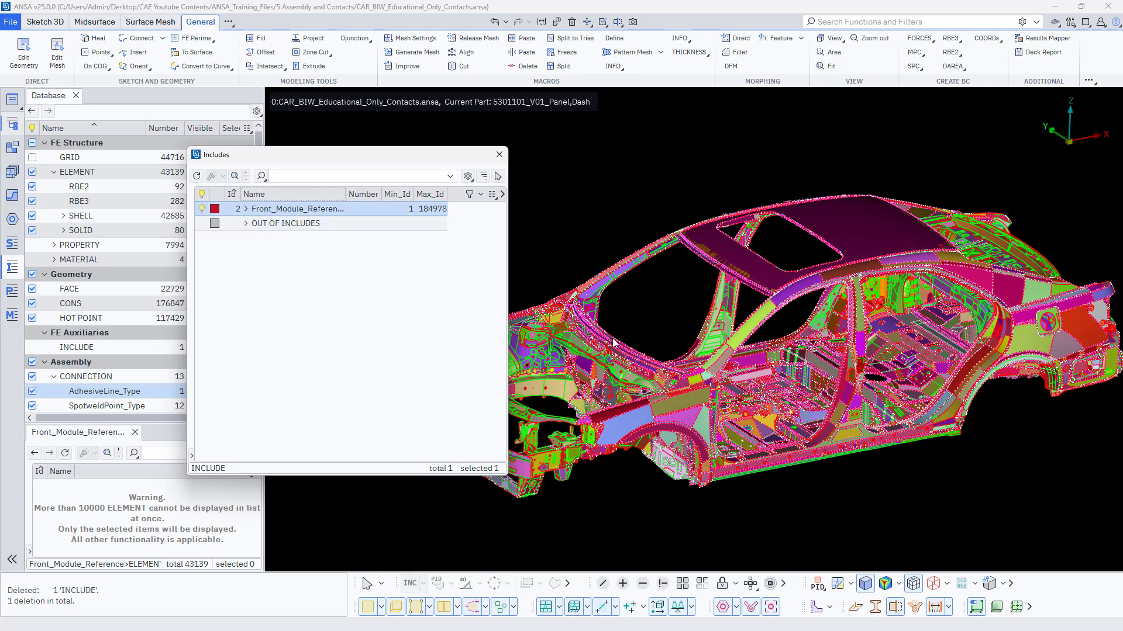
scroll(666, 389, up, 3)
scroll(835, 414, down, 4)
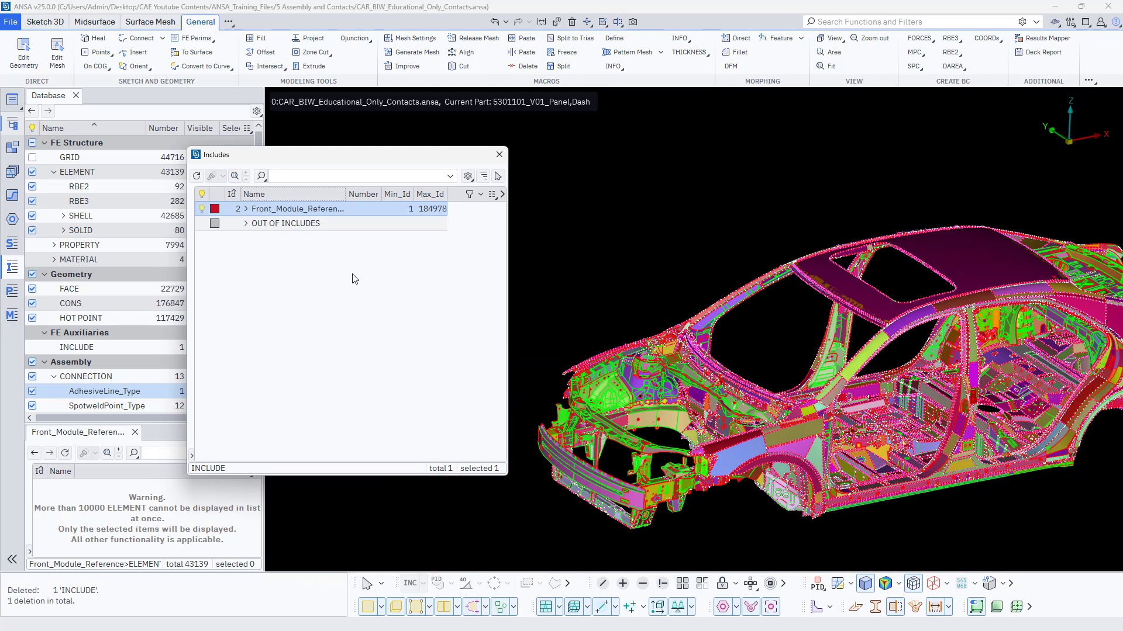
click(310, 264)
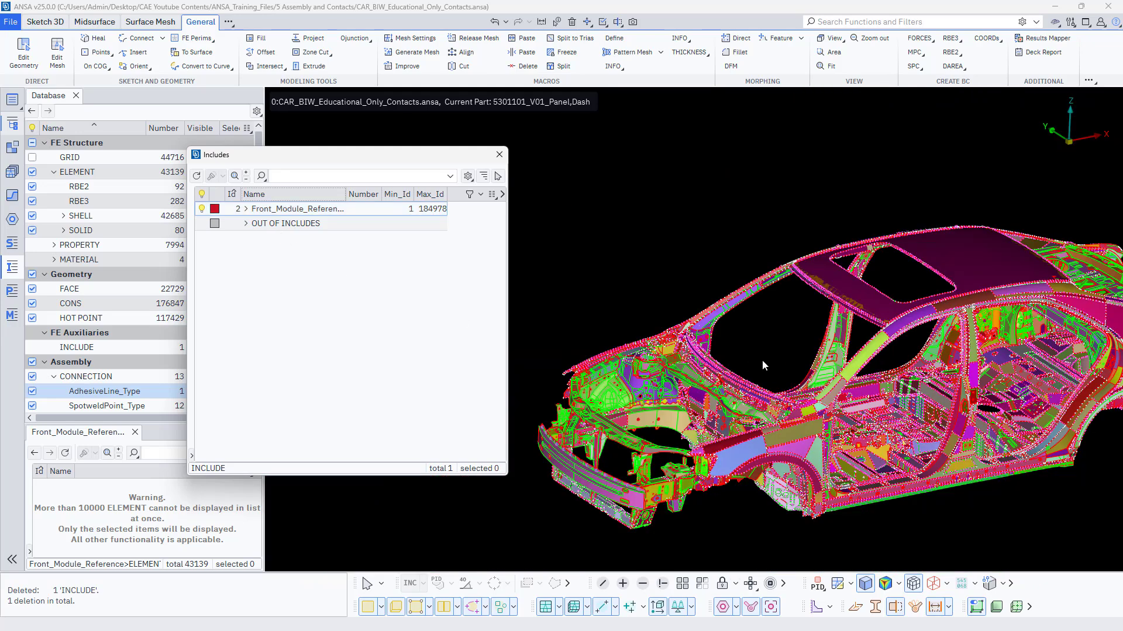
scroll(1001, 323, up, 3)
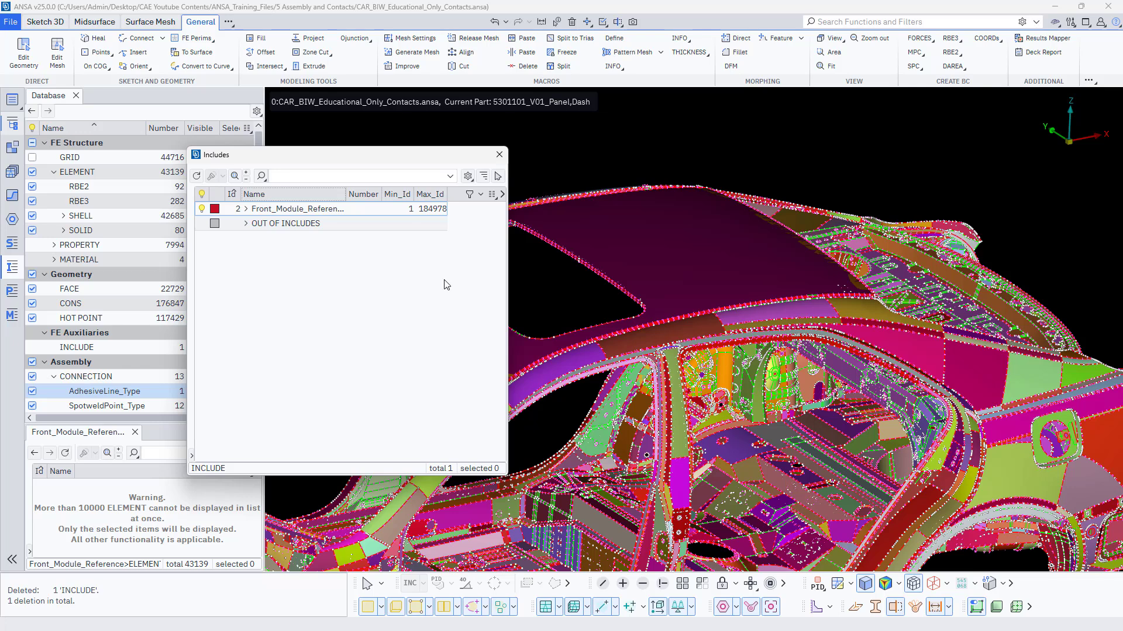
scroll(801, 413, down, 3)
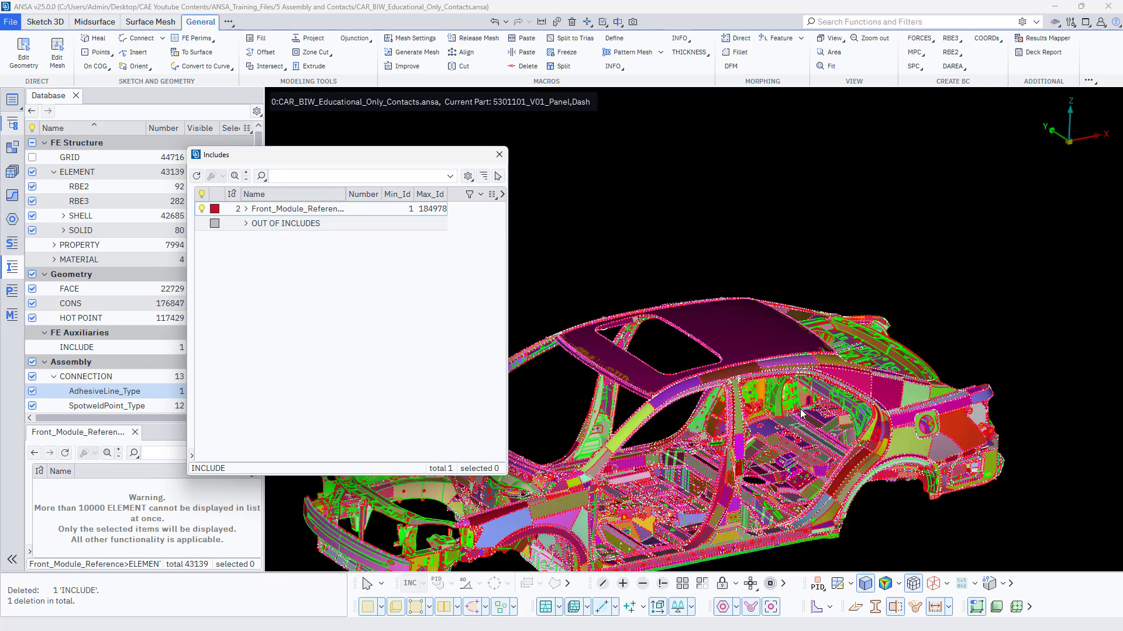
click(245, 223)
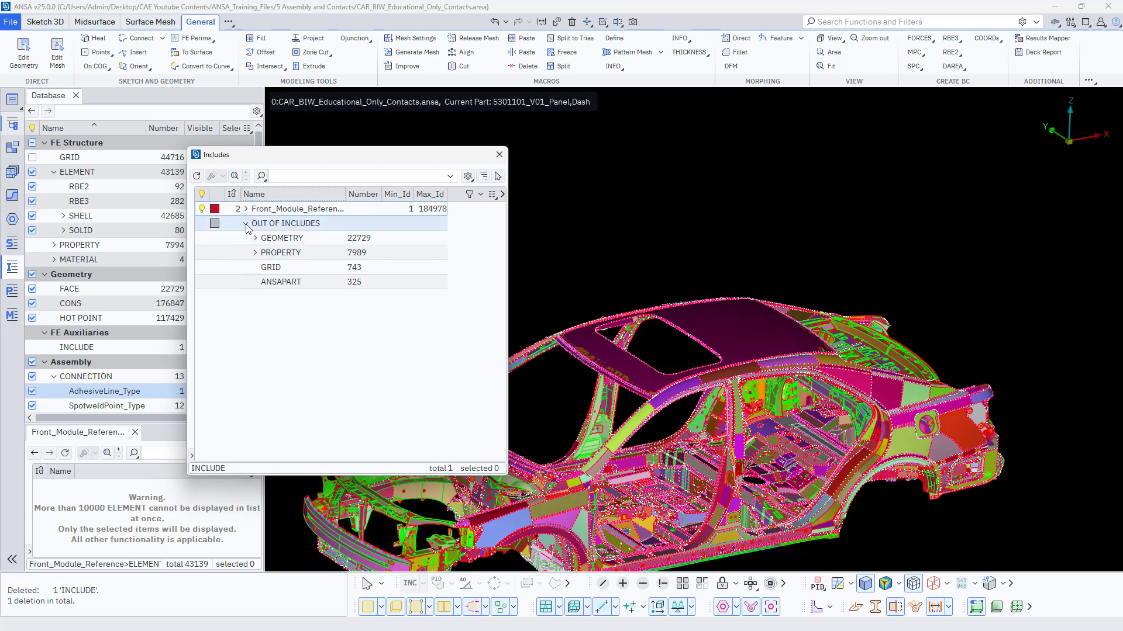
click(245, 224)
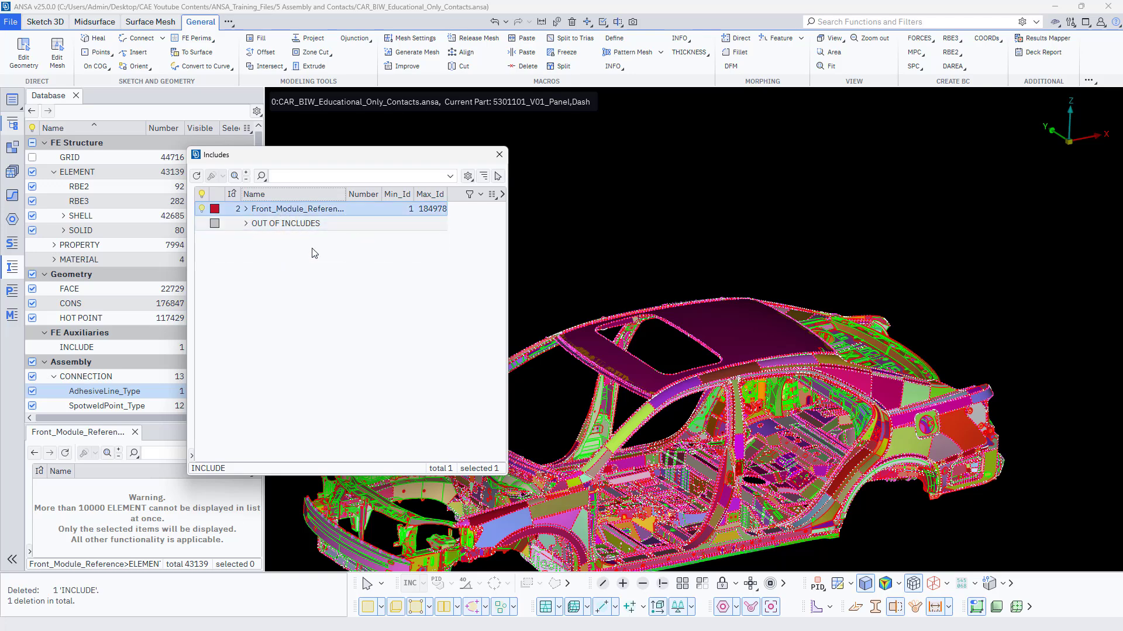
- Make Front_Module_Reference the current include and check its listed contents
right_click(279, 215)
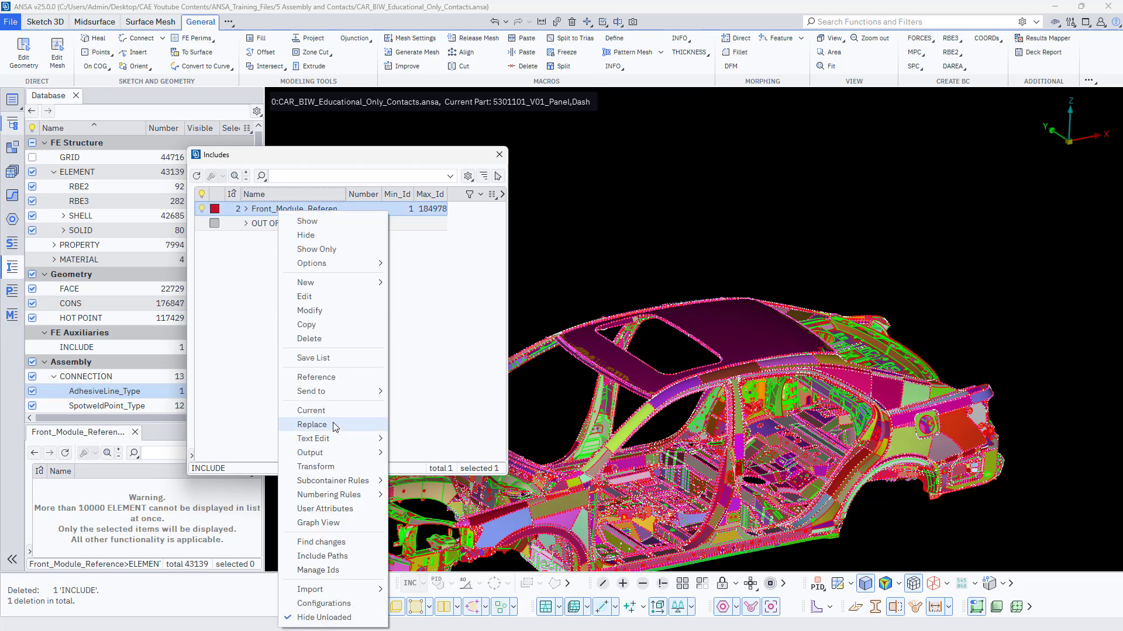
click(311, 411)
click(246, 210)
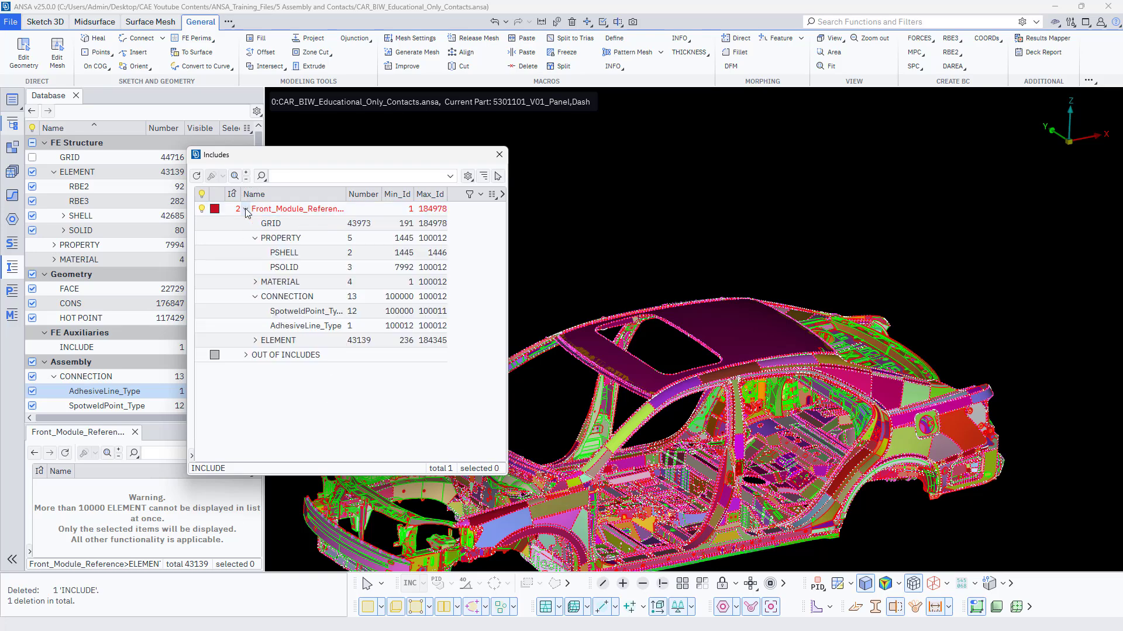
click(246, 209)
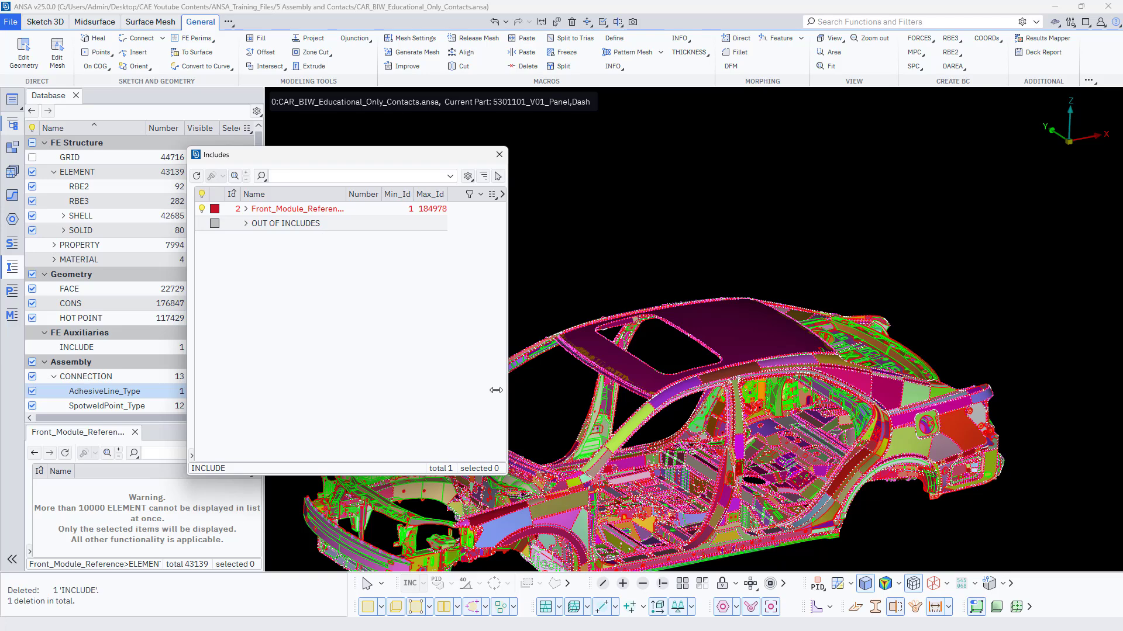
scroll(921, 325, down, 3)
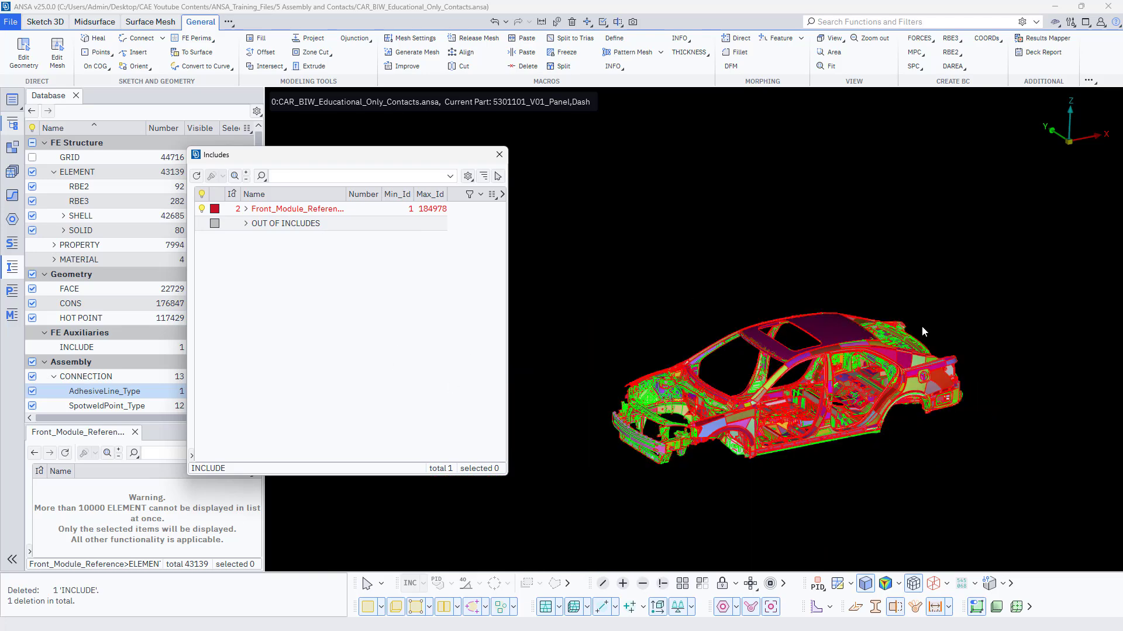
scroll(679, 434, up, 3)
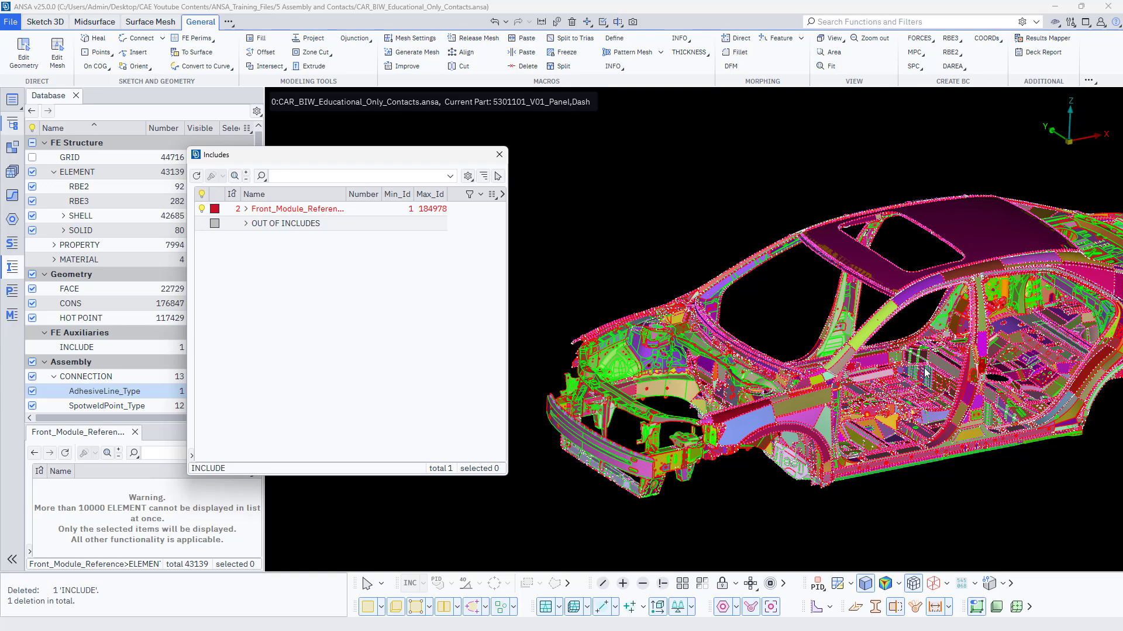
scroll(591, 377, down, 3)
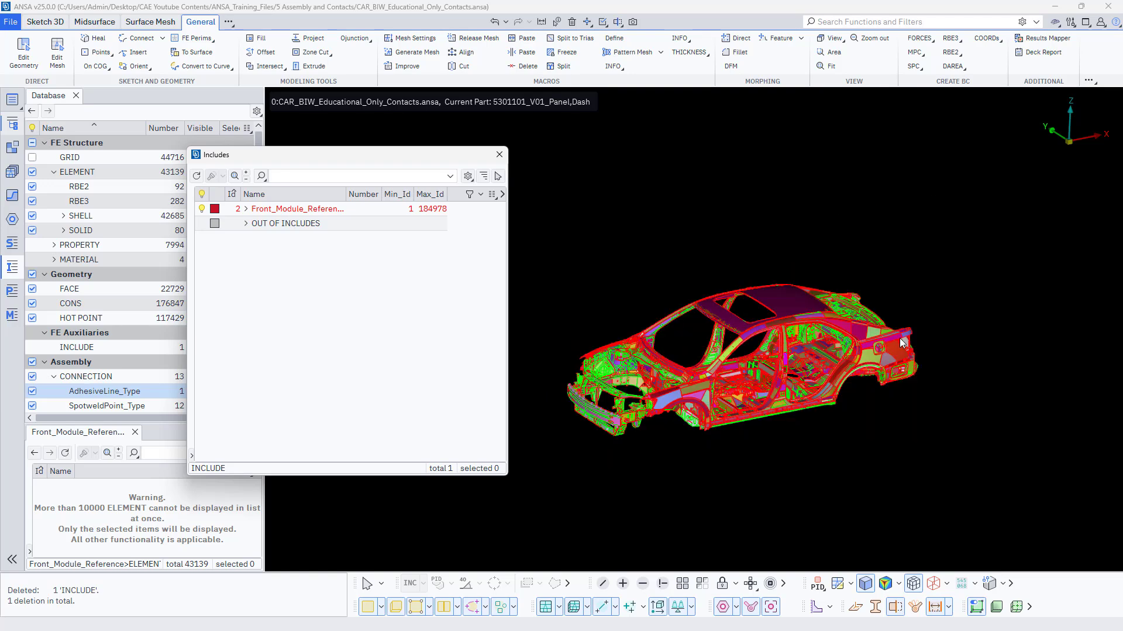
scroll(859, 377, up, 3)
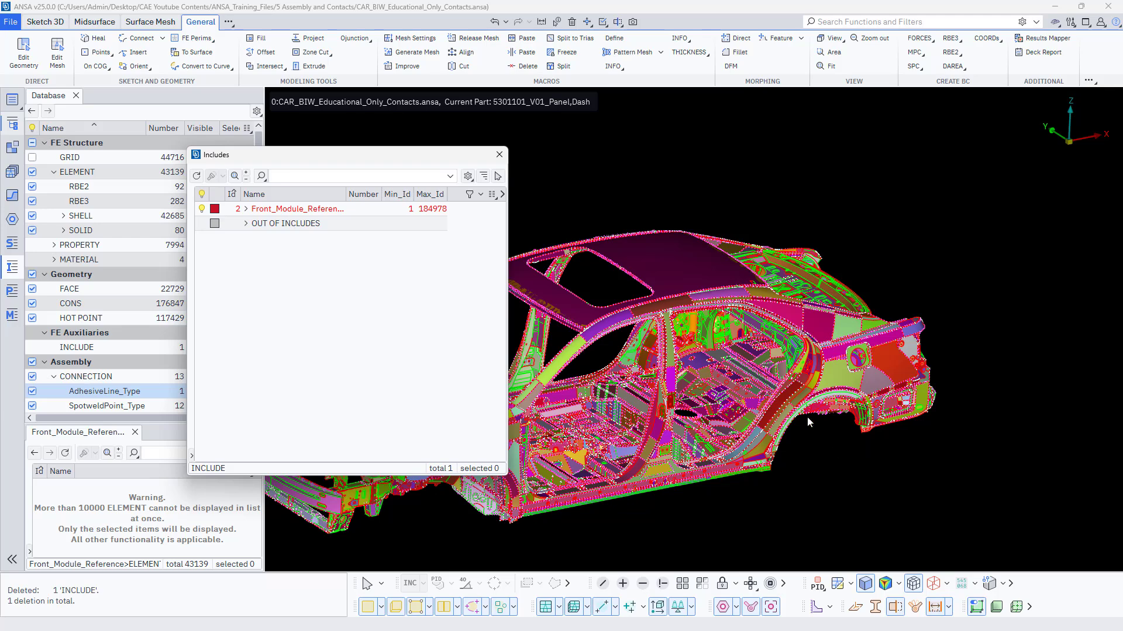